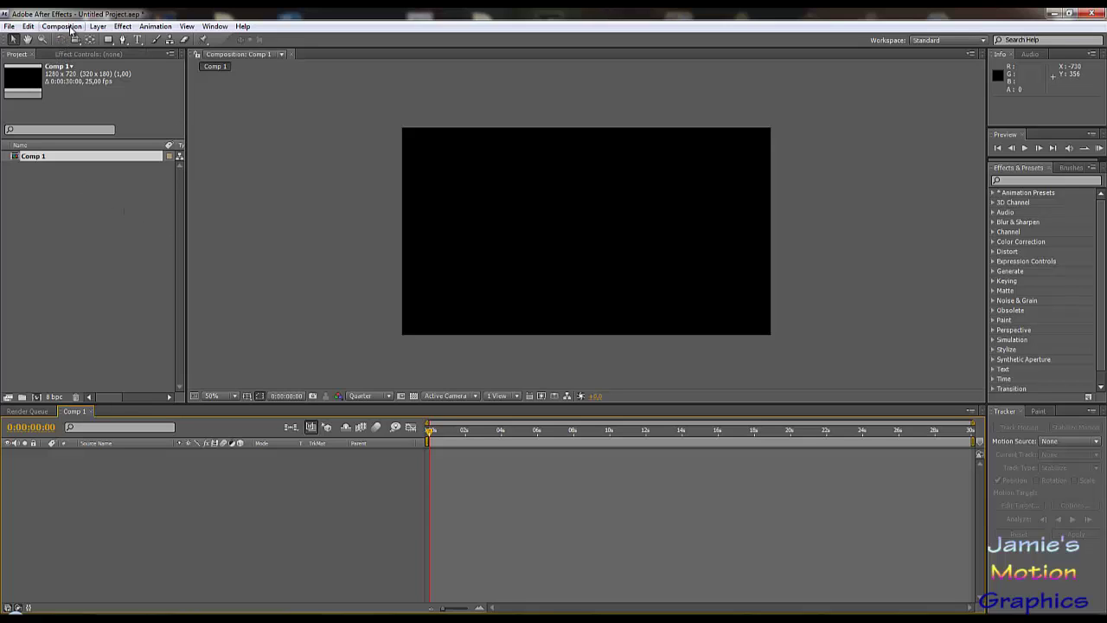
- Create a 1280 x 720 px solid layer in deep red, colour 7F0303
click(98, 27)
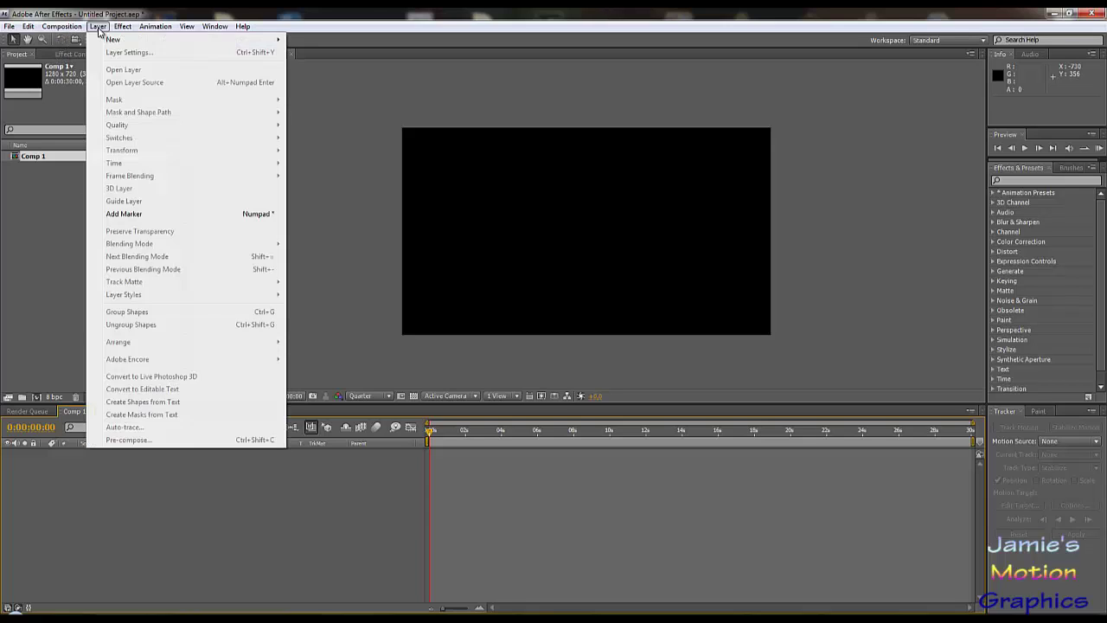
mouse_move(230, 41)
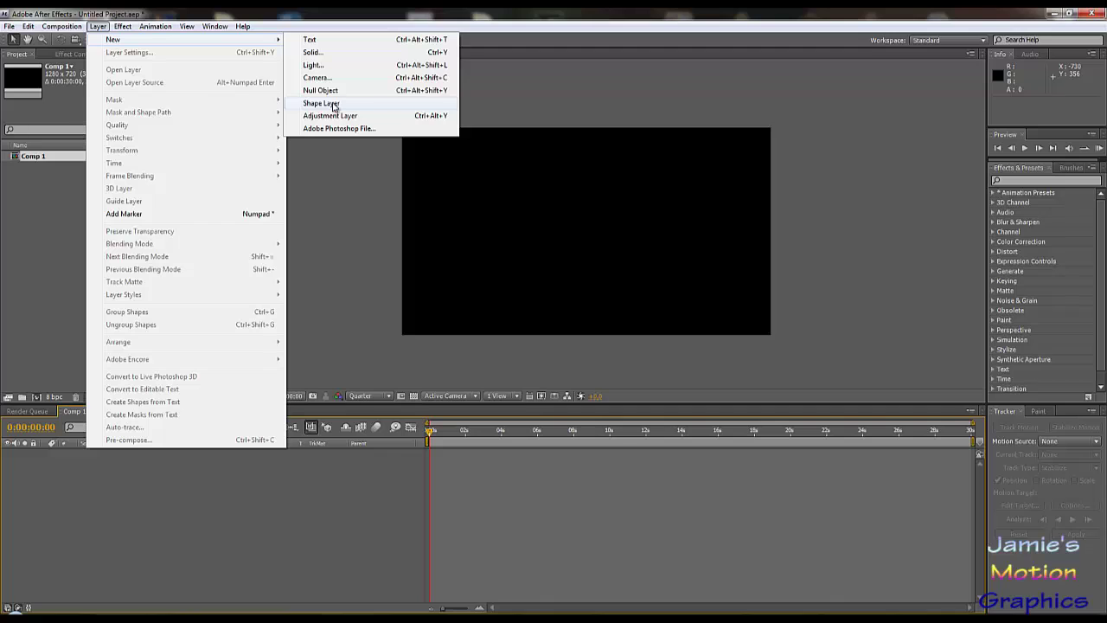
click(337, 54)
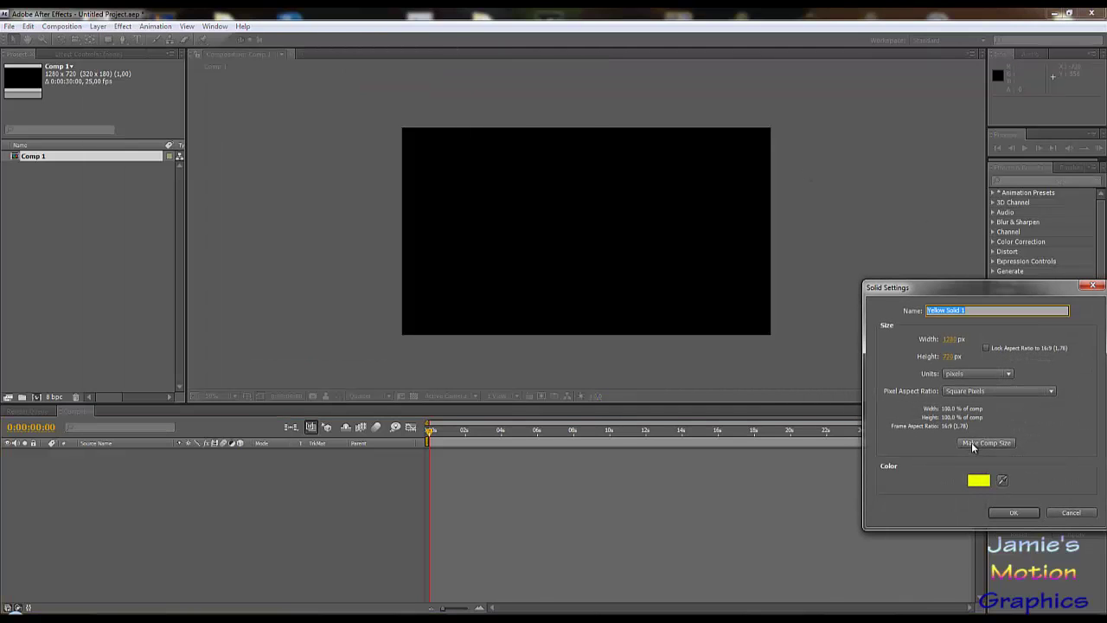
click(978, 480)
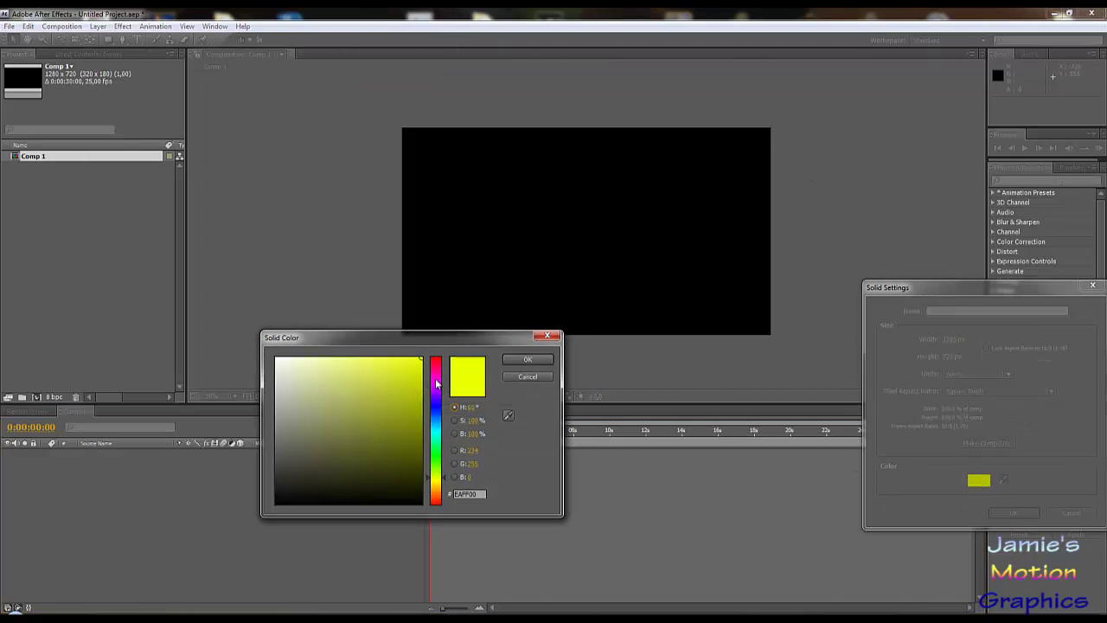
drag(438, 384, 441, 339)
drag(422, 436, 414, 430)
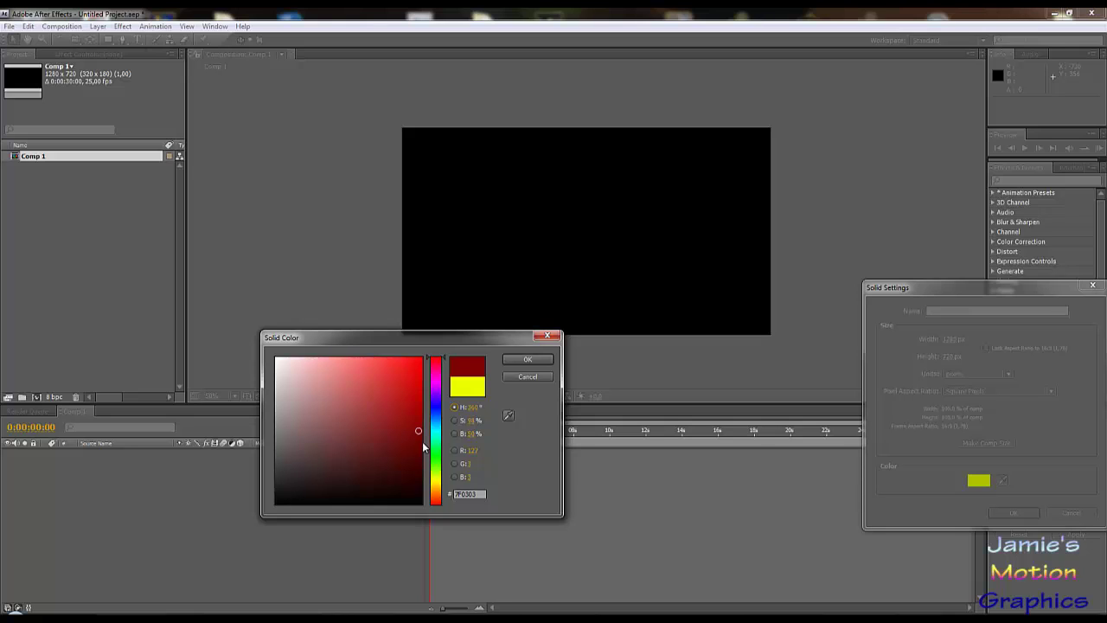
click(518, 359)
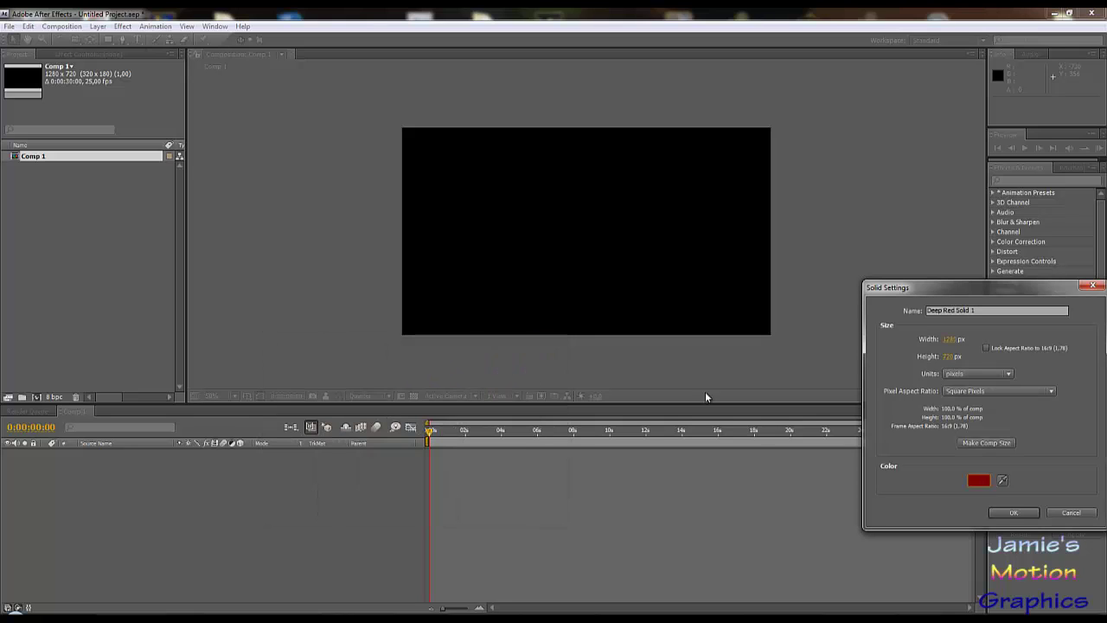
click(1012, 512)
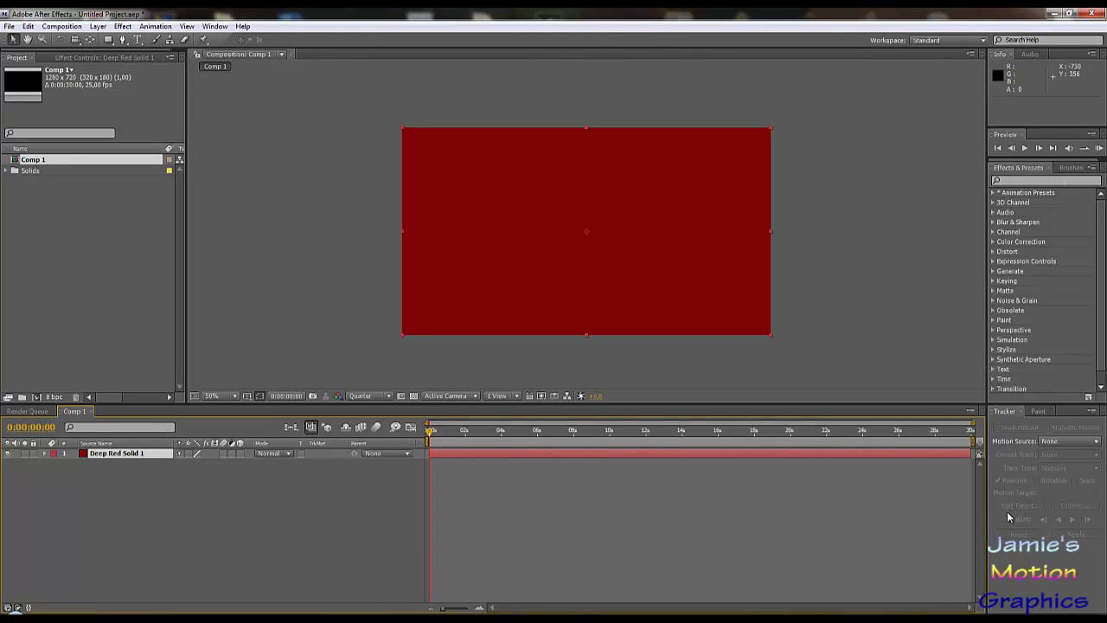
- Add a second 1280 x 720 px solid layer above the red one in white, colour FFFFFF
click(104, 26)
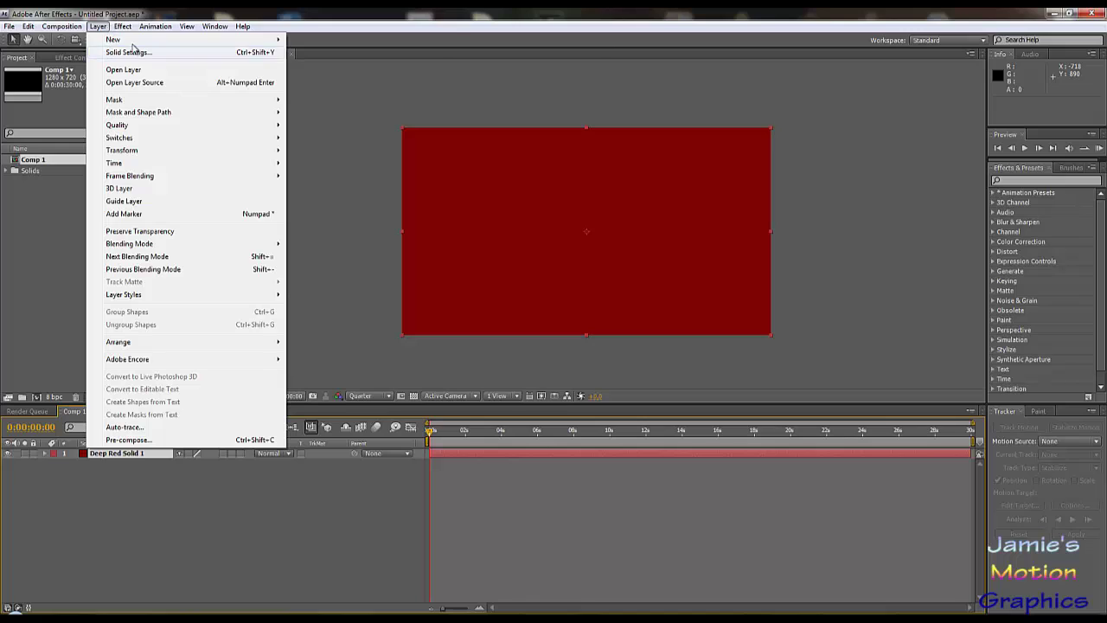
mouse_move(149, 43)
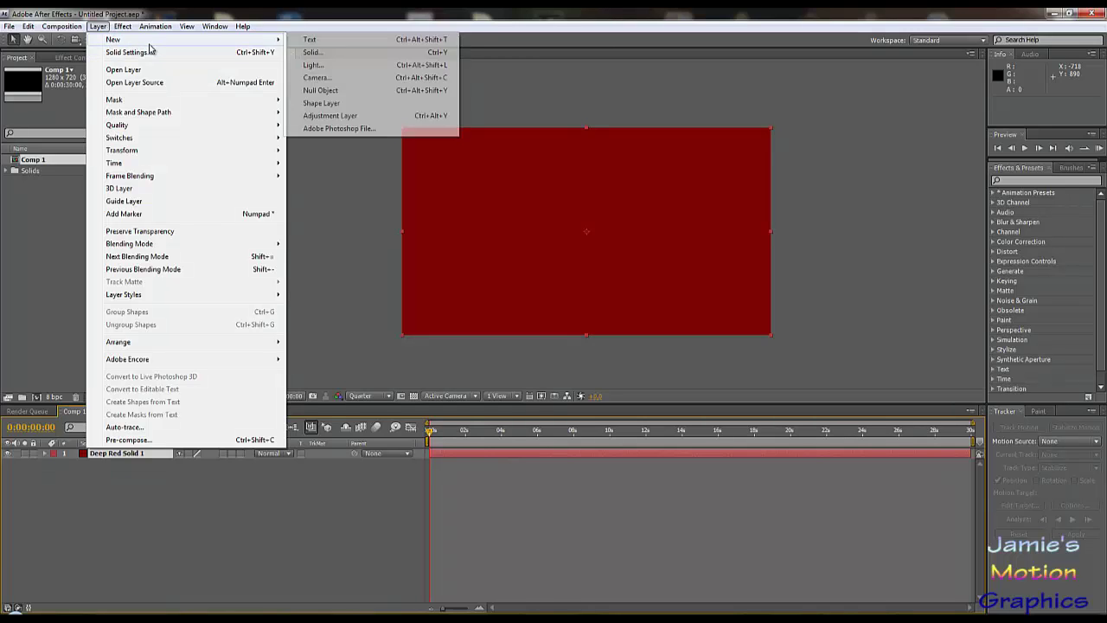
click(329, 56)
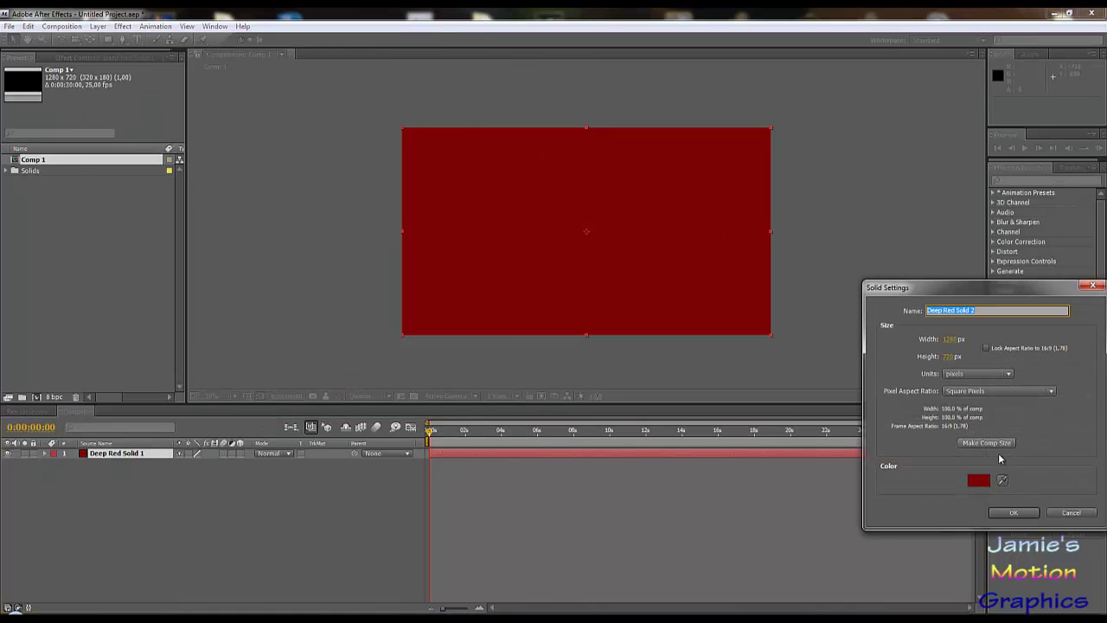
click(978, 481)
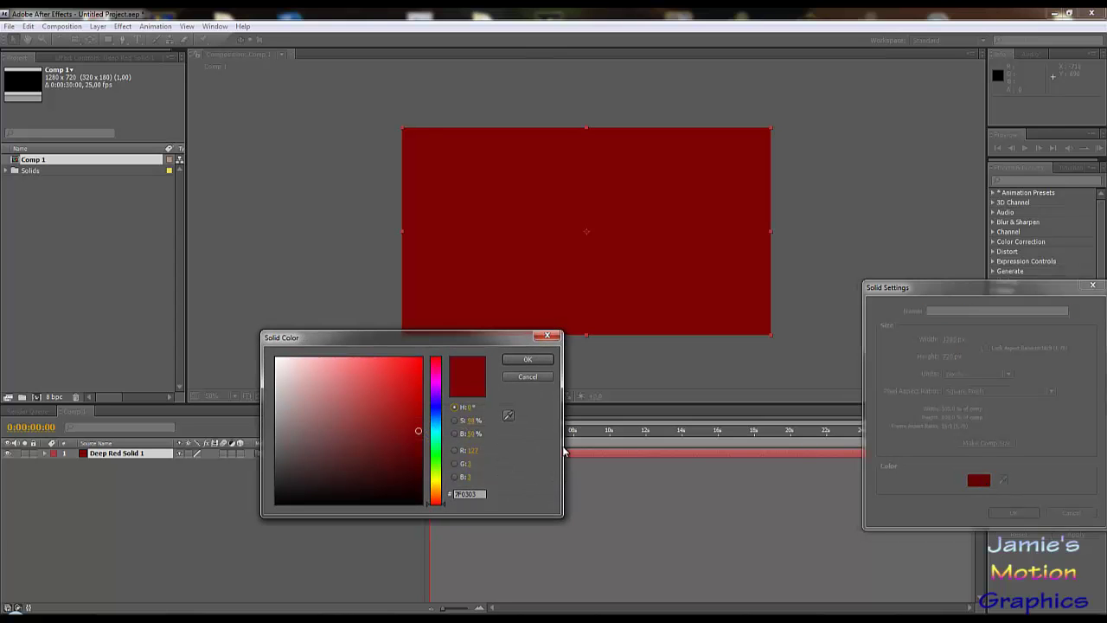
drag(374, 417, 92, 251)
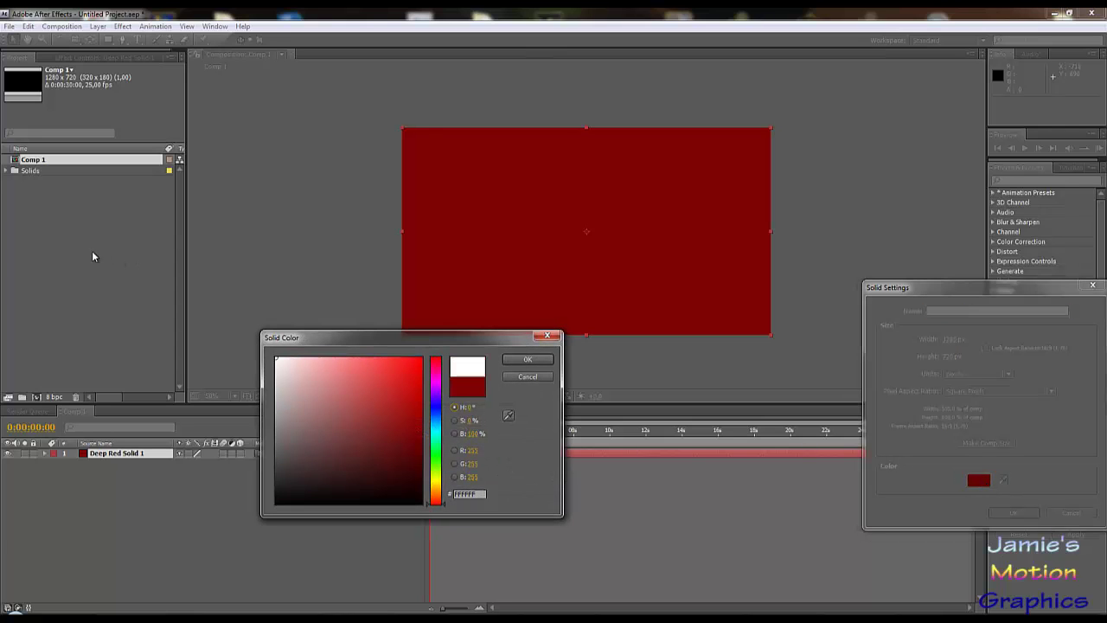
drag(288, 397, 105, 535)
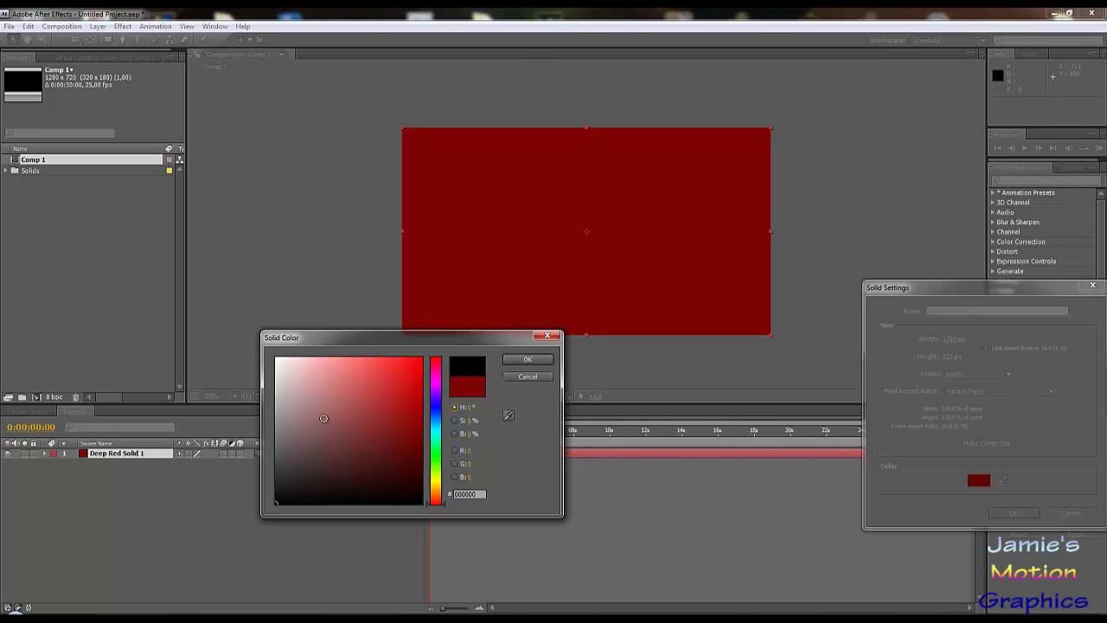
drag(325, 419, 207, 288)
click(525, 360)
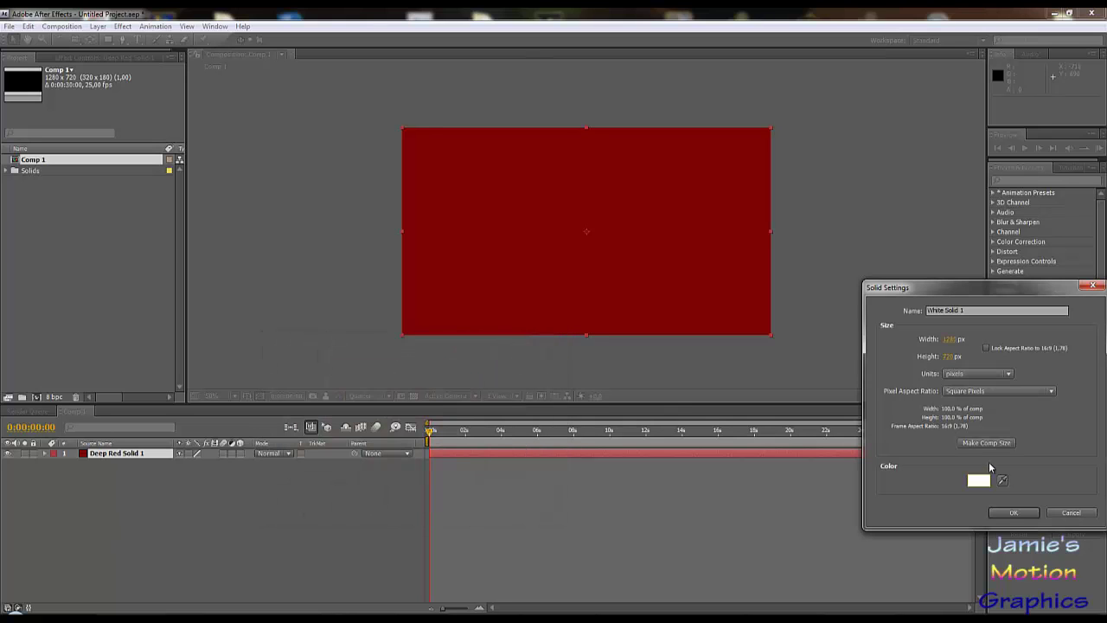
click(1010, 513)
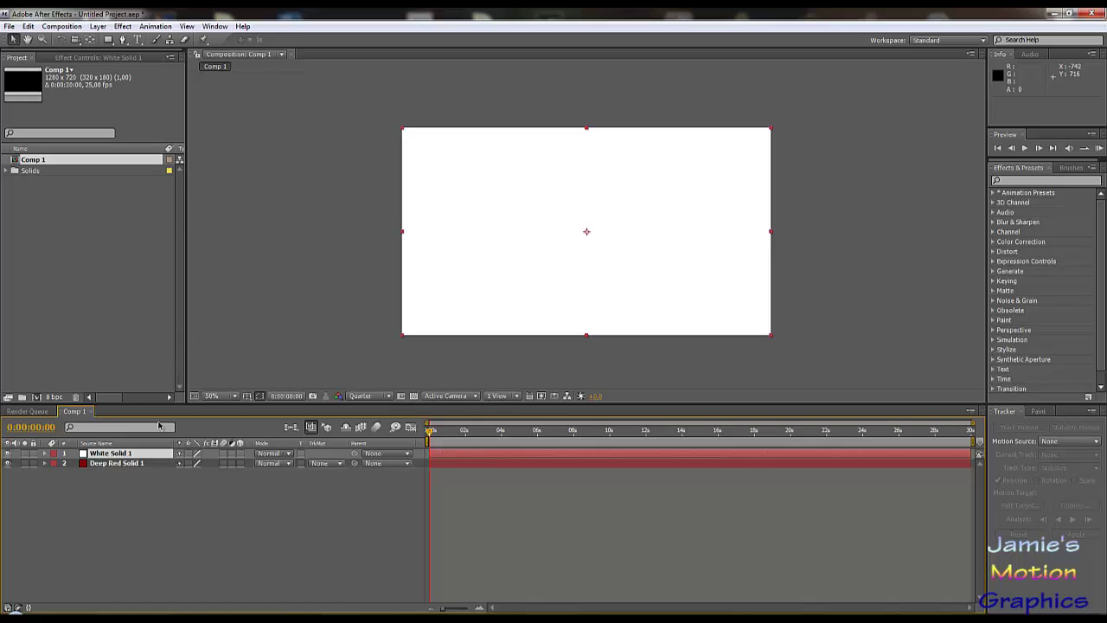
- Draw a closed four-point mask with the Pen tool around the upper half of the white solid, with corners outside the frame
click(45, 454)
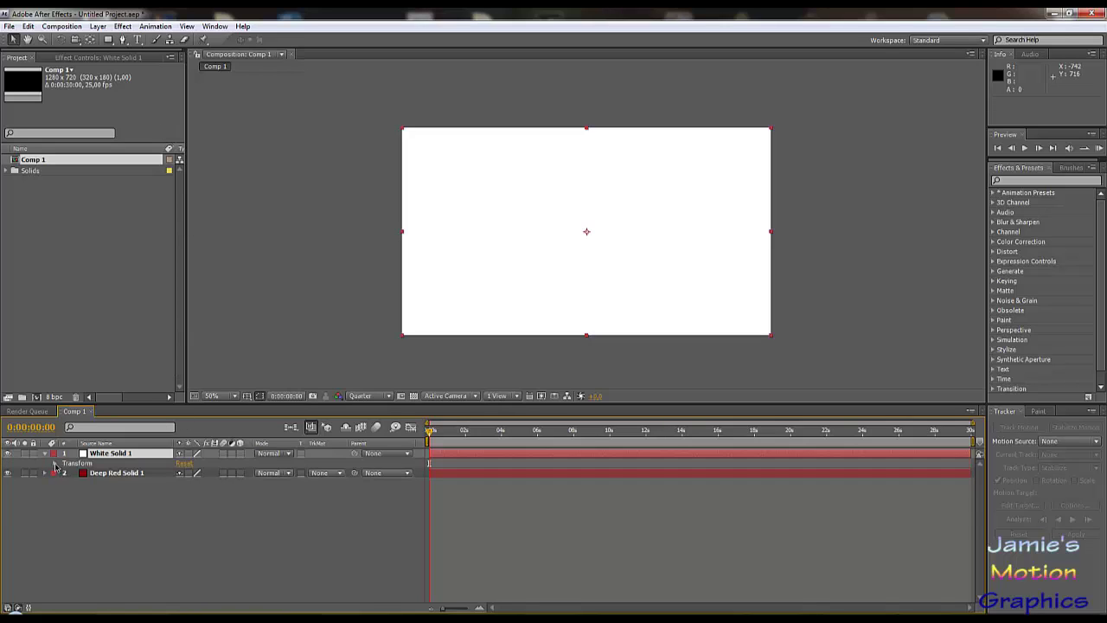
click(55, 466)
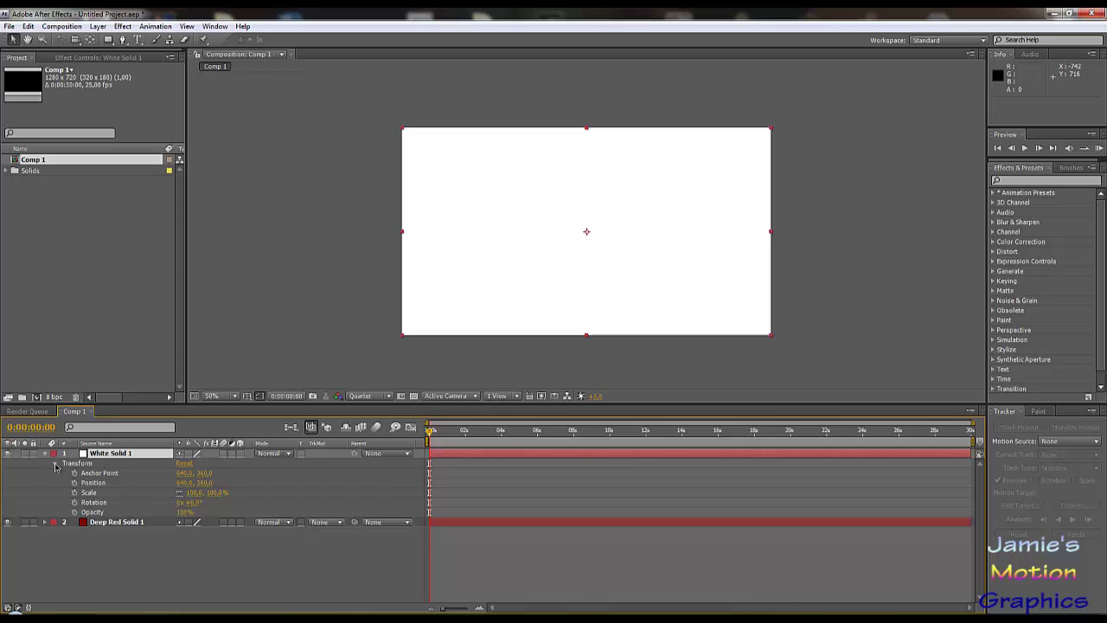
click(123, 41)
click(347, 98)
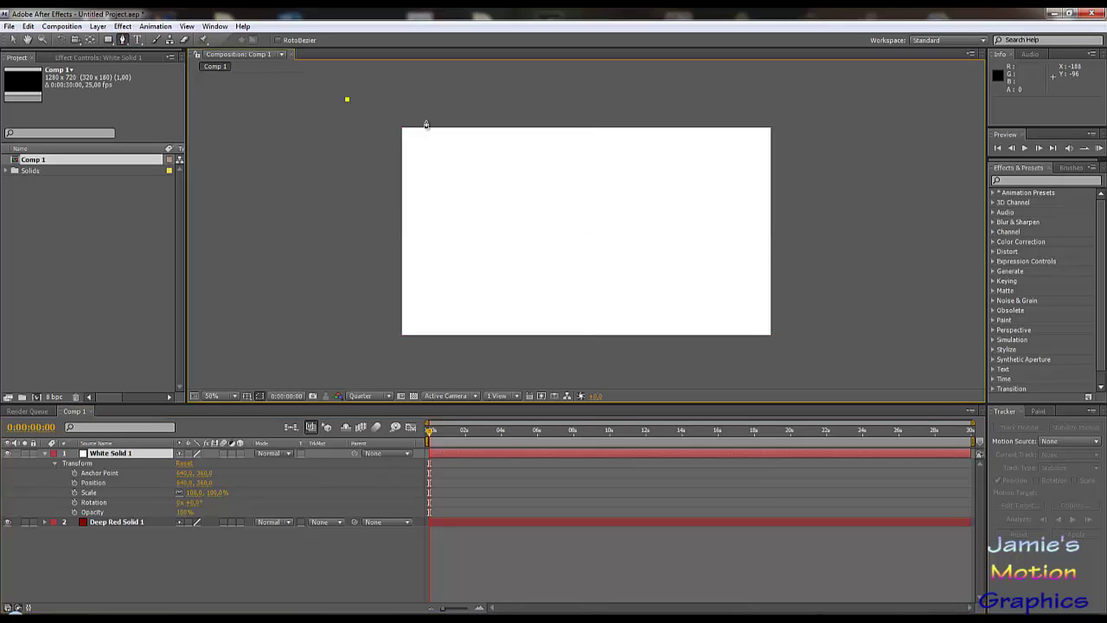
click(813, 95)
click(814, 248)
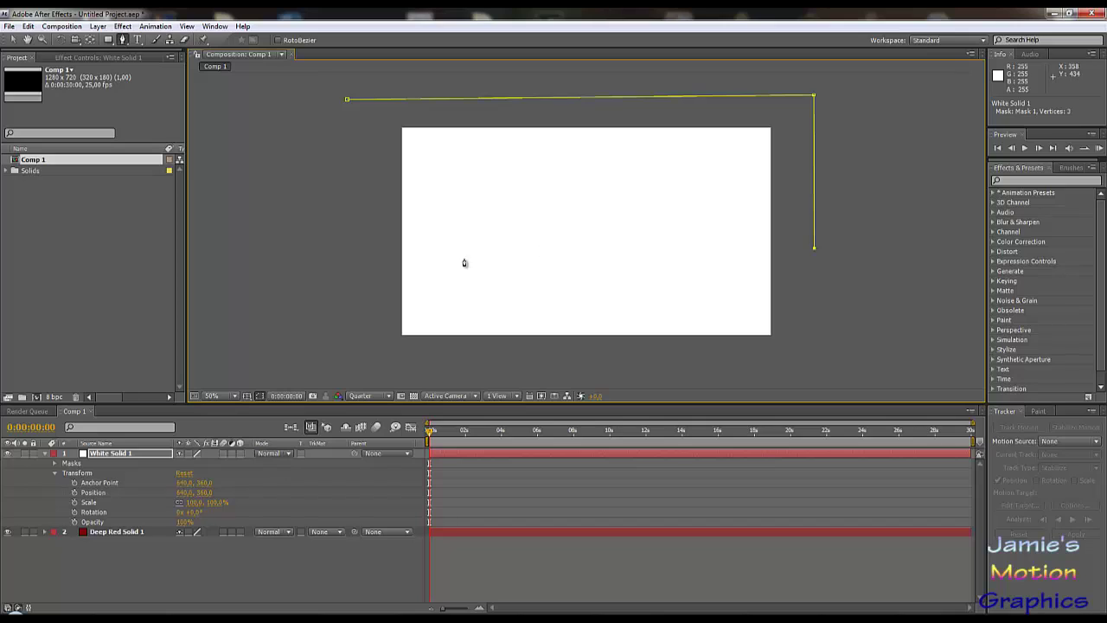
click(356, 233)
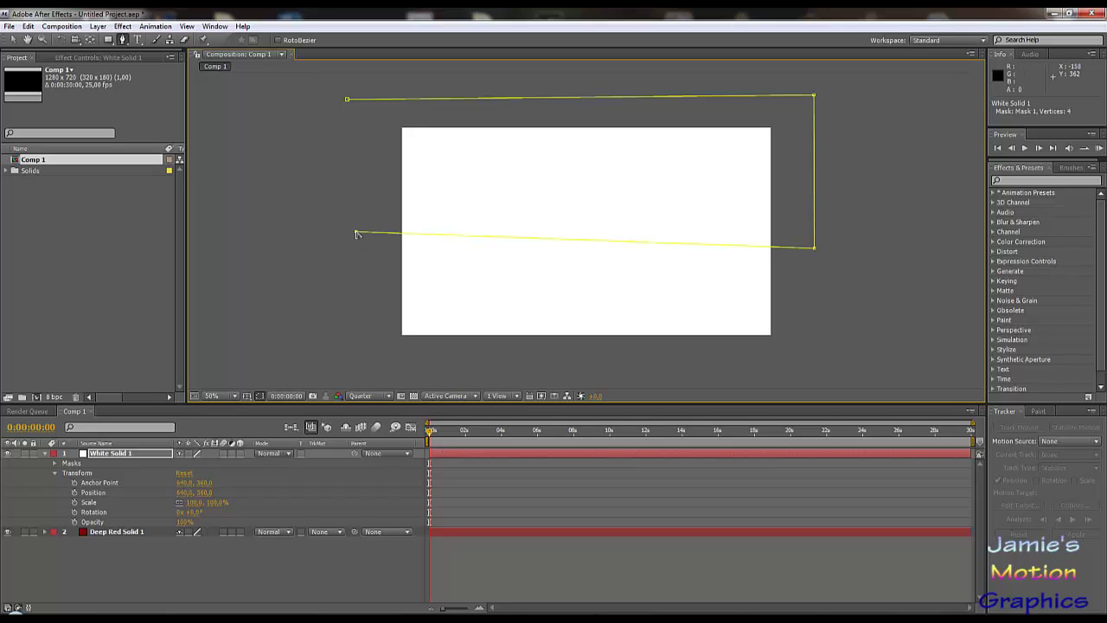
click(347, 100)
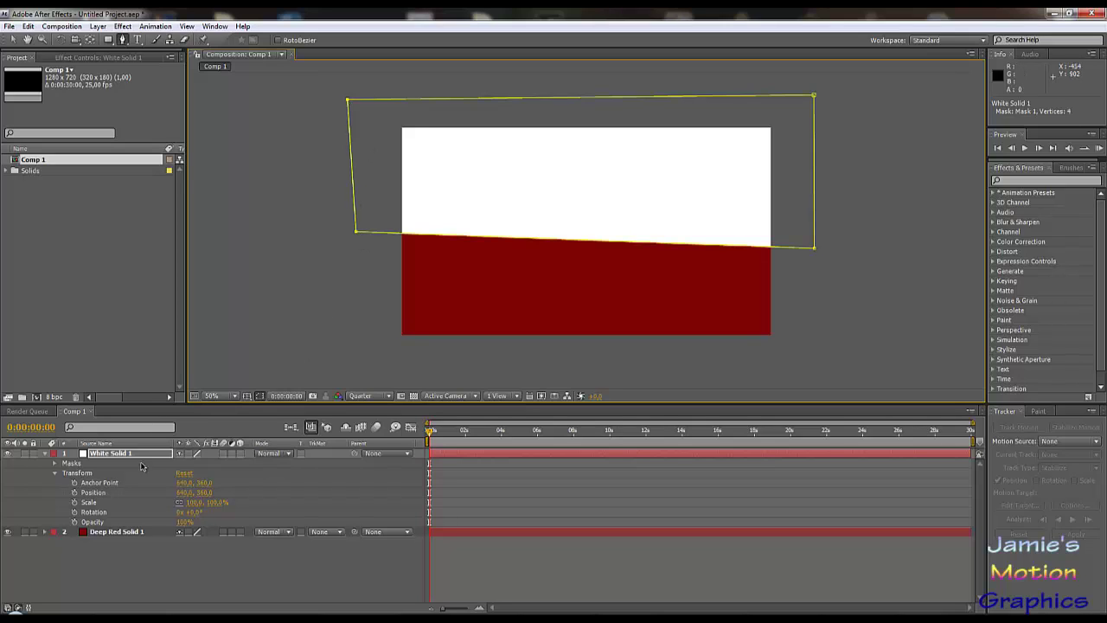
- Reset the white solid's mask path to a rectangle shape
click(54, 464)
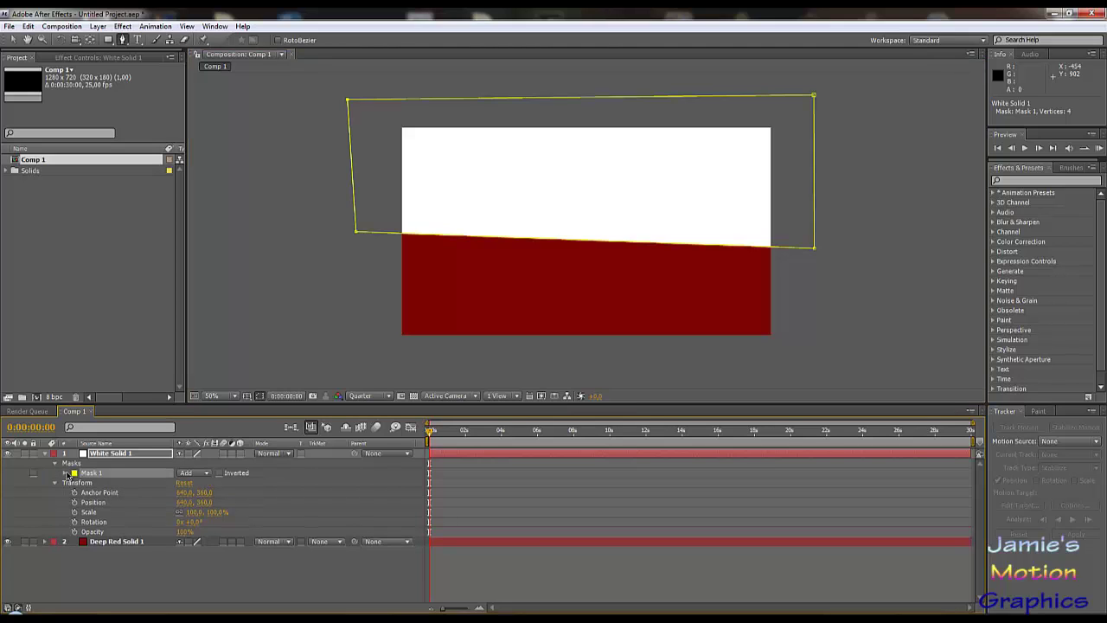
click(66, 473)
click(189, 485)
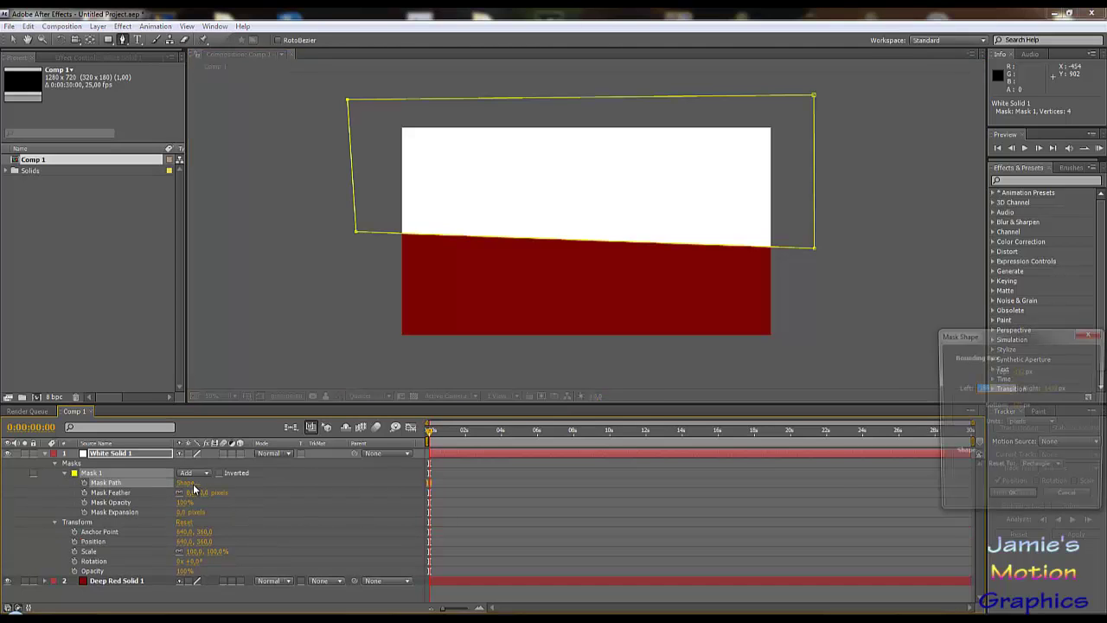
click(1044, 468)
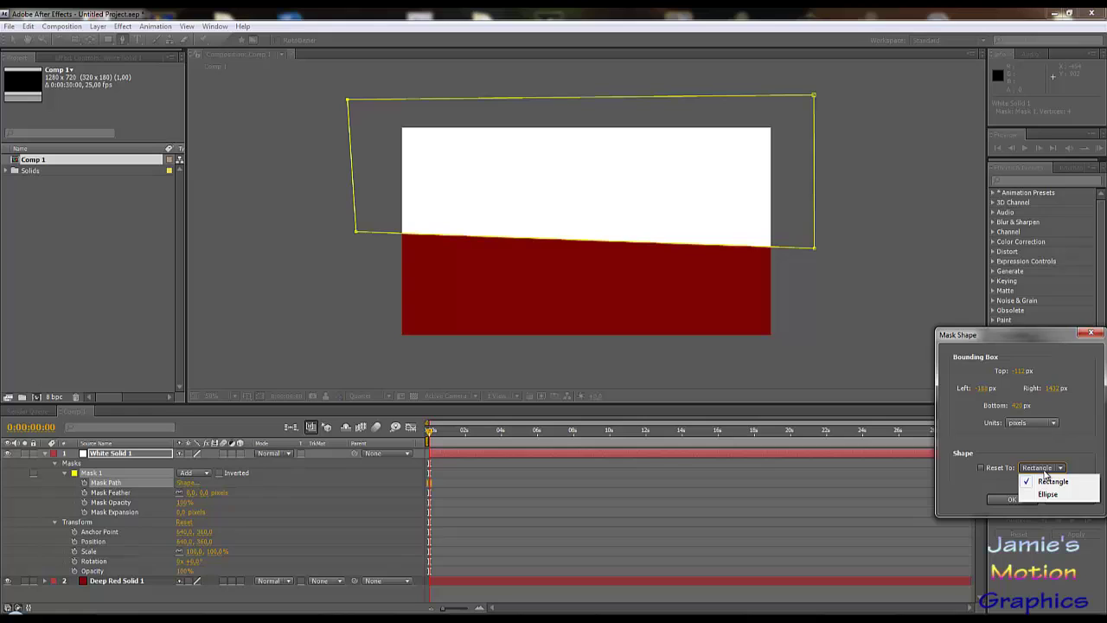
click(981, 468)
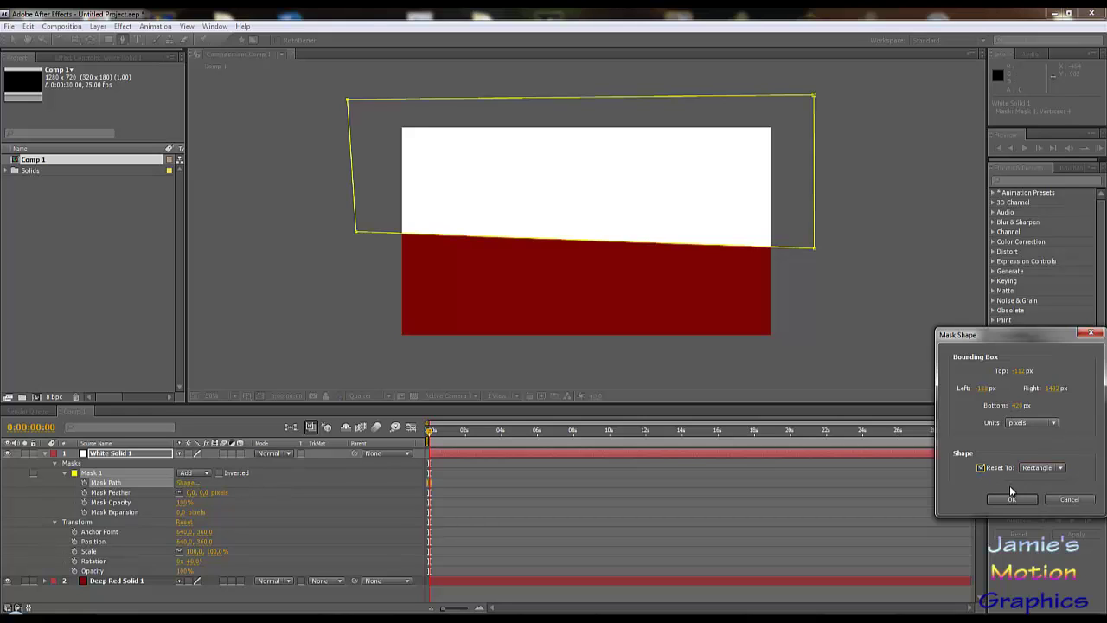
click(1017, 404)
click(1014, 499)
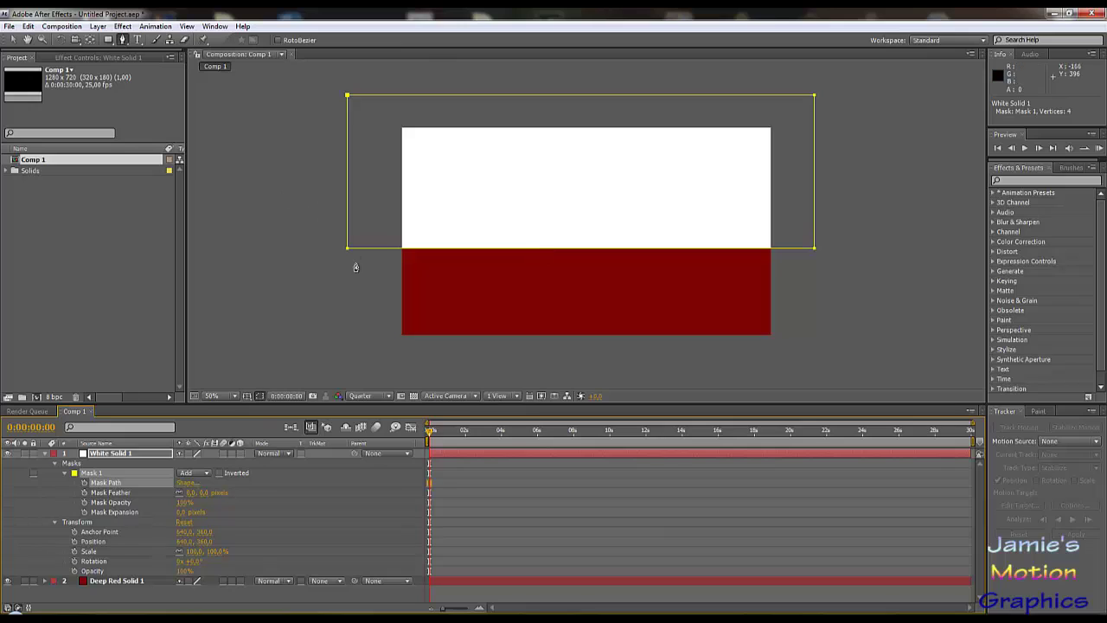
- Set the bottom of the mask's bounding box to 360 px
click(183, 483)
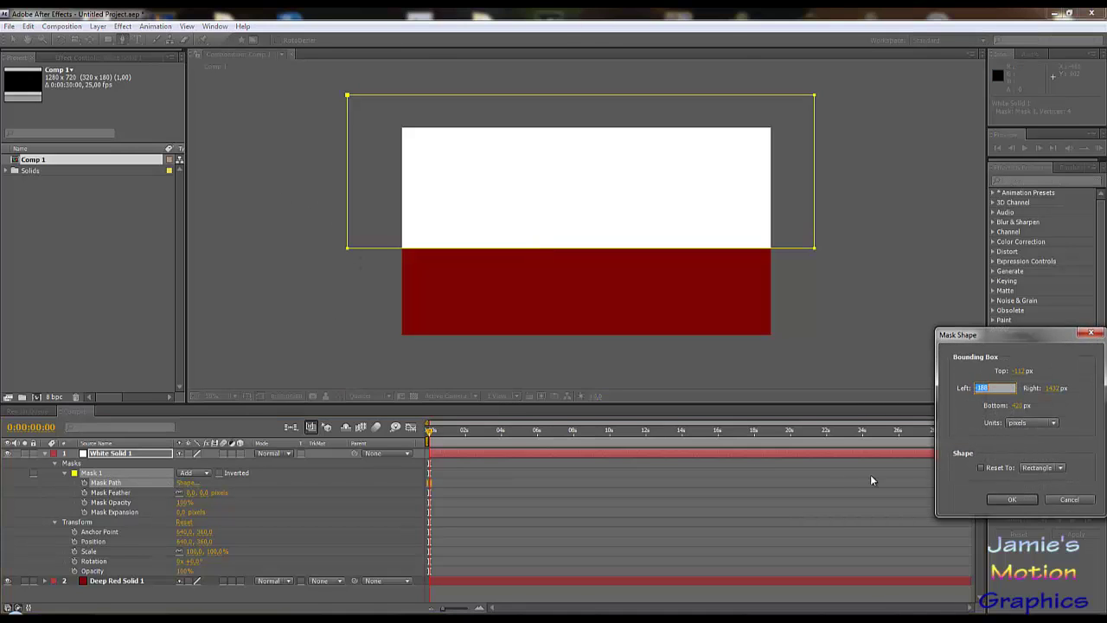
click(1018, 406)
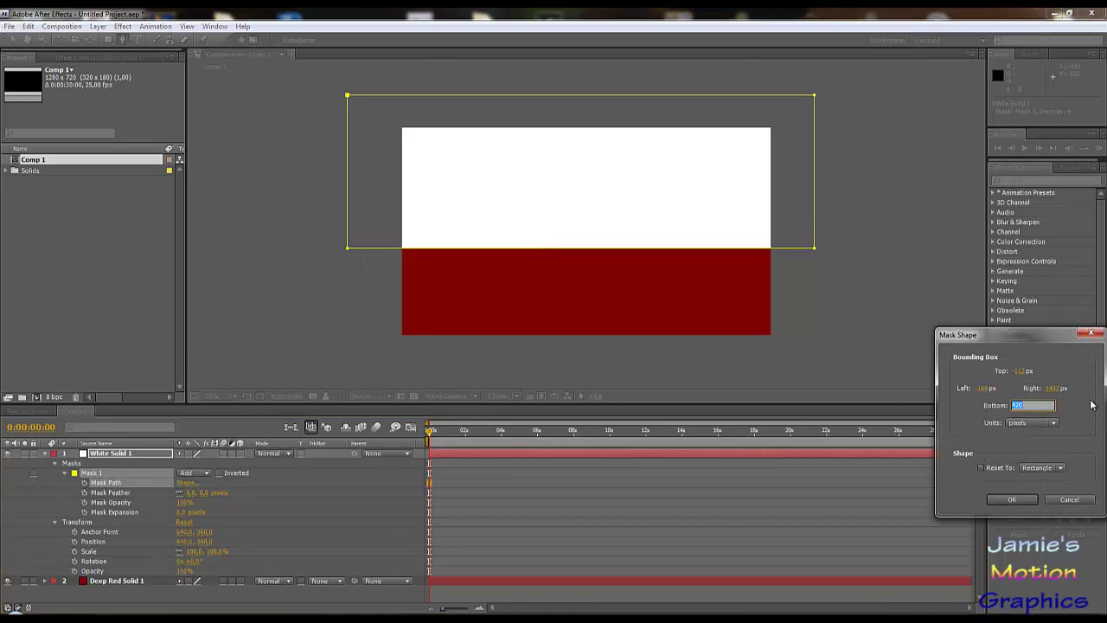
text(360)
key(Return)
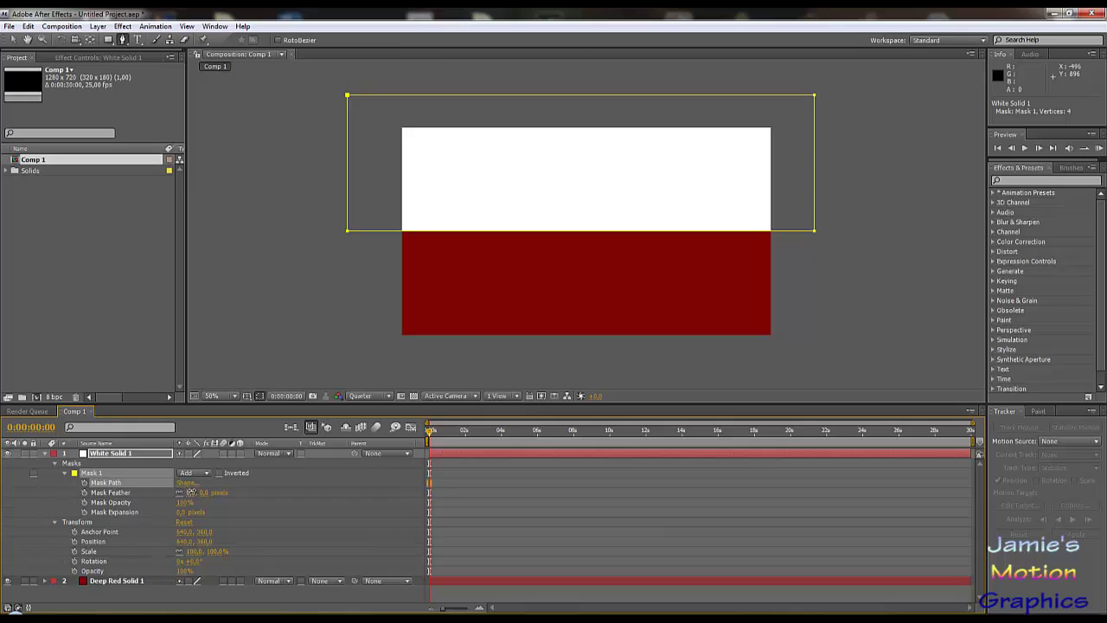
- Feather the white solid's mask by 374 pixels and invert the mask
mouse_move(192, 490)
mouse_down()
mouse_move(439, 491)
mouse_move(408, 497)
mouse_move(418, 501)
mouse_up()
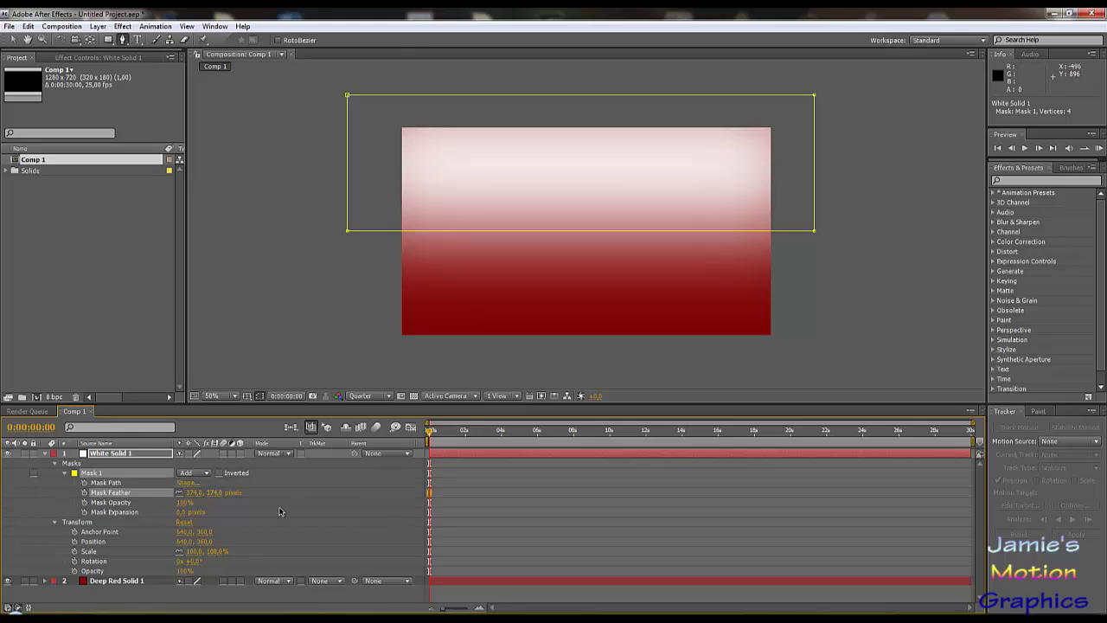
click(219, 473)
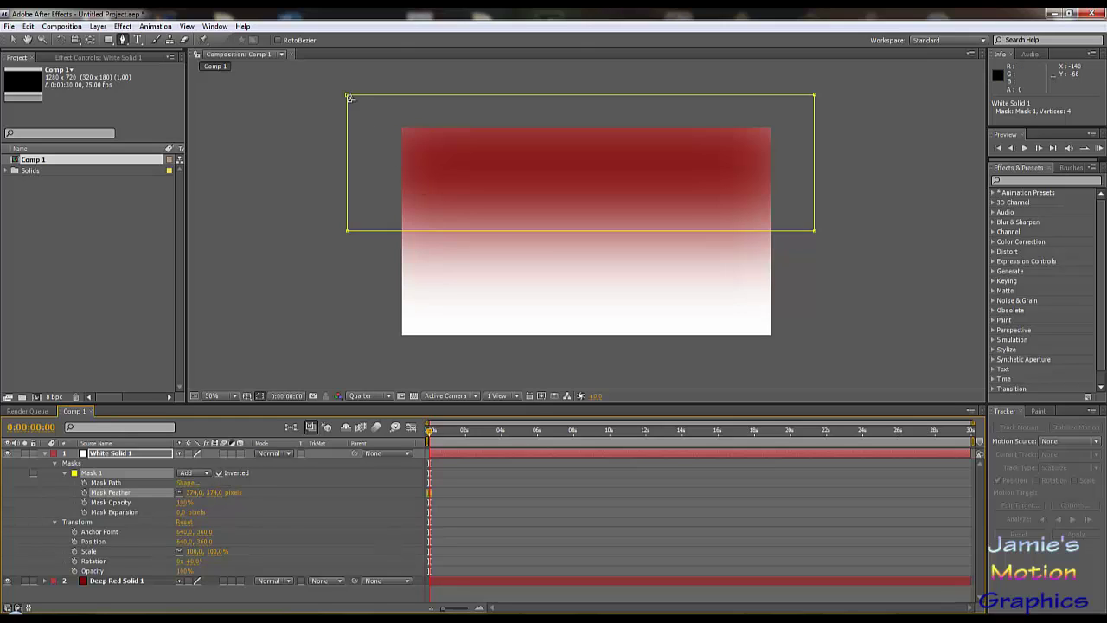
- Move the mask's top edge far above the frame and its two lower corners outward, well beyond the frame's sides
click(13, 40)
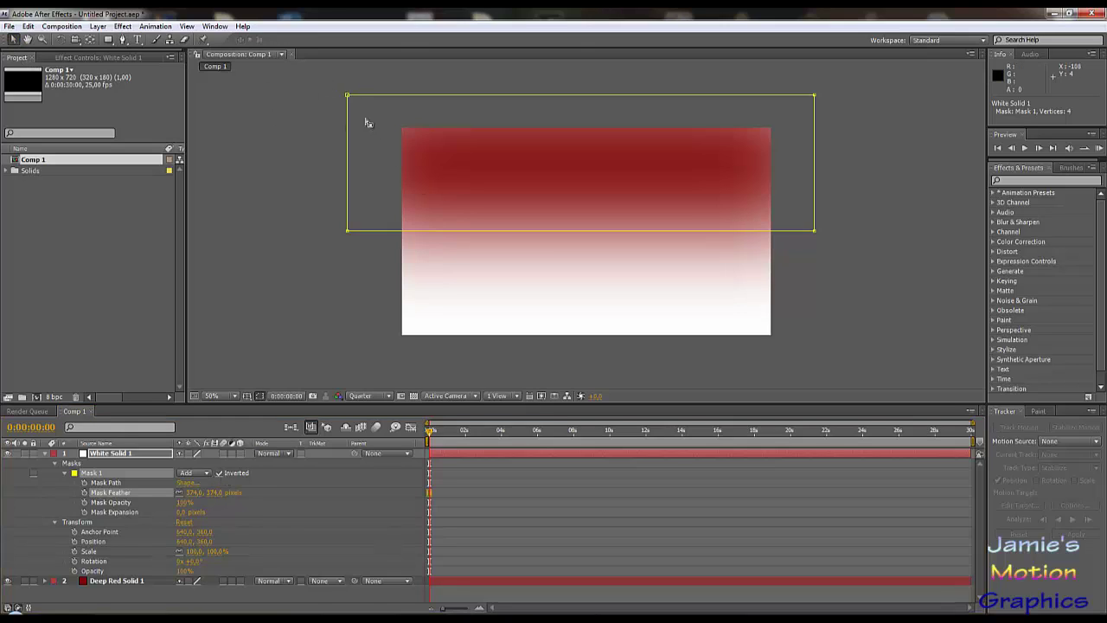
drag(310, 87, 814, 17)
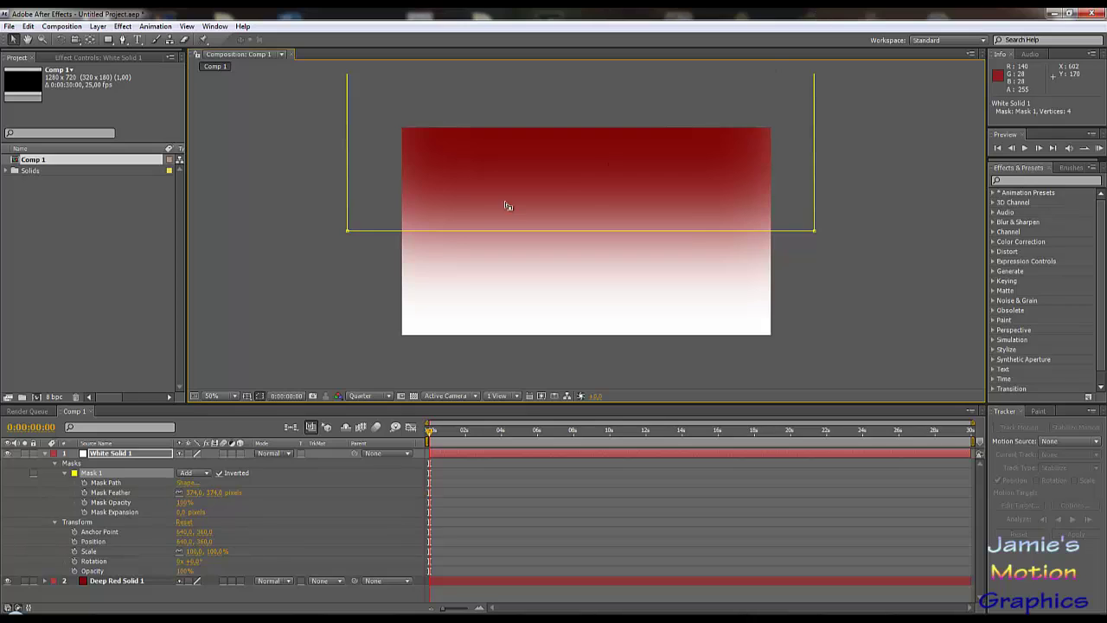
drag(347, 234, 219, 234)
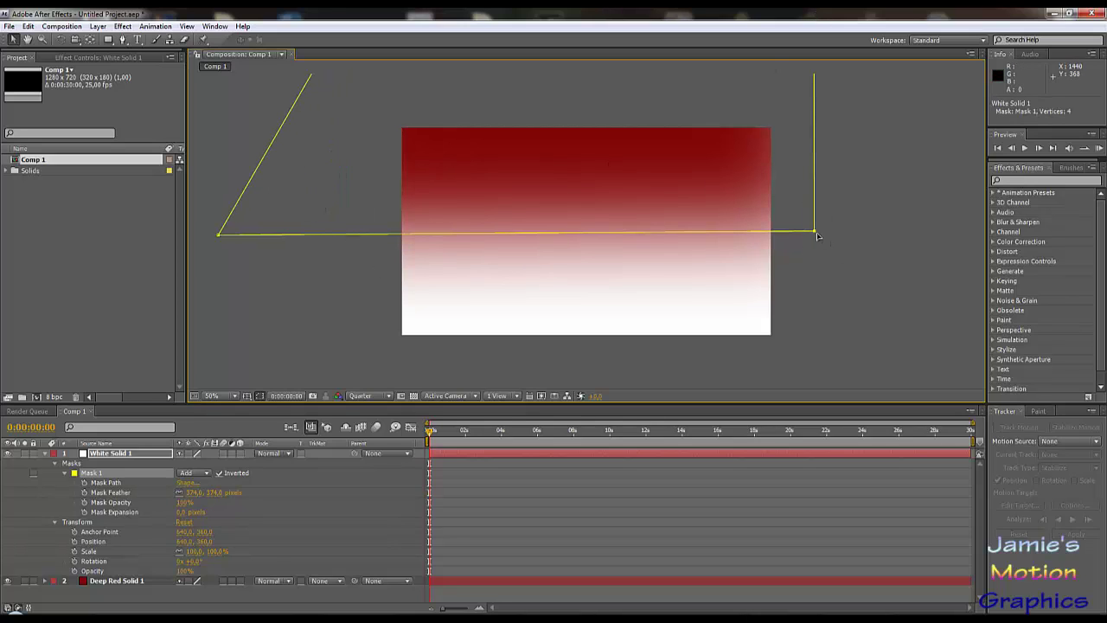
drag(814, 230, 929, 231)
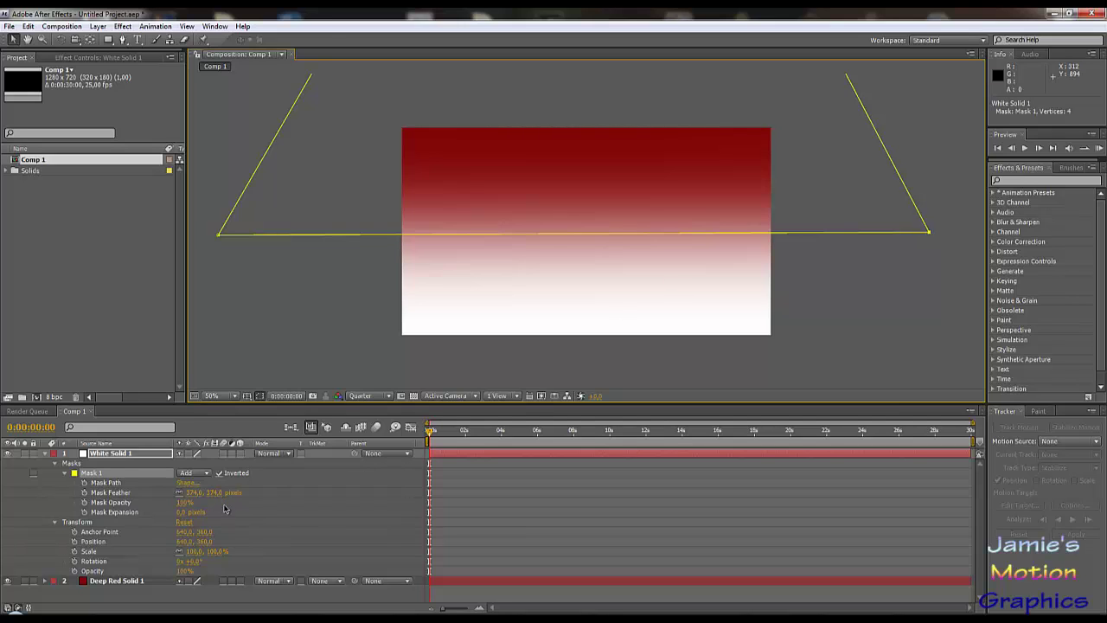
- Reset the white solid's mask path to a rectangle and set its bounding box bottom to 360 px
click(186, 483)
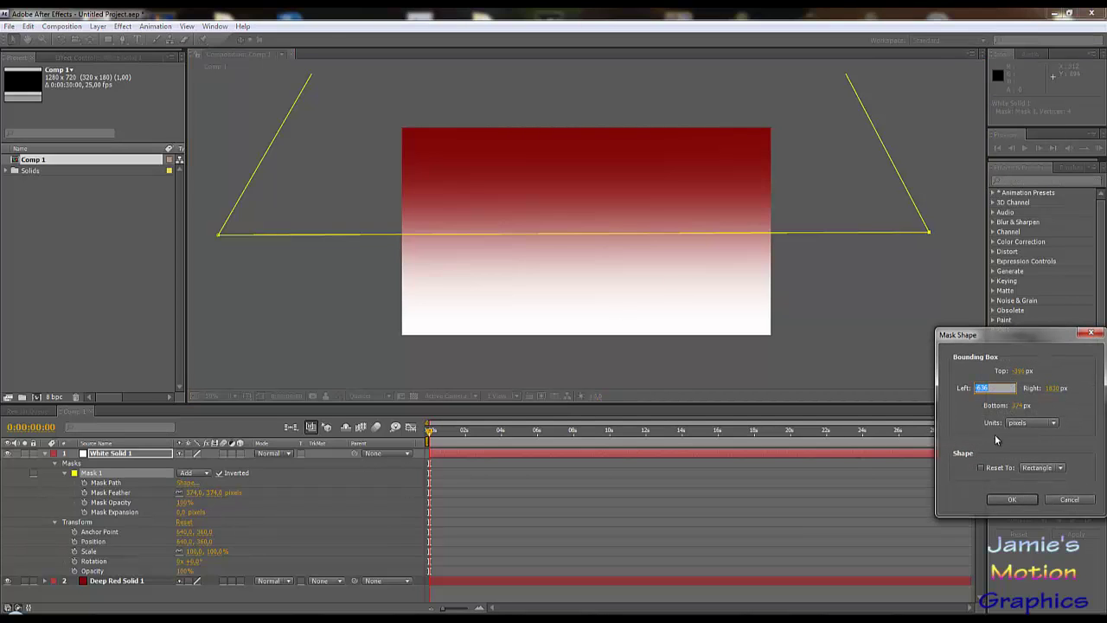
click(1016, 406)
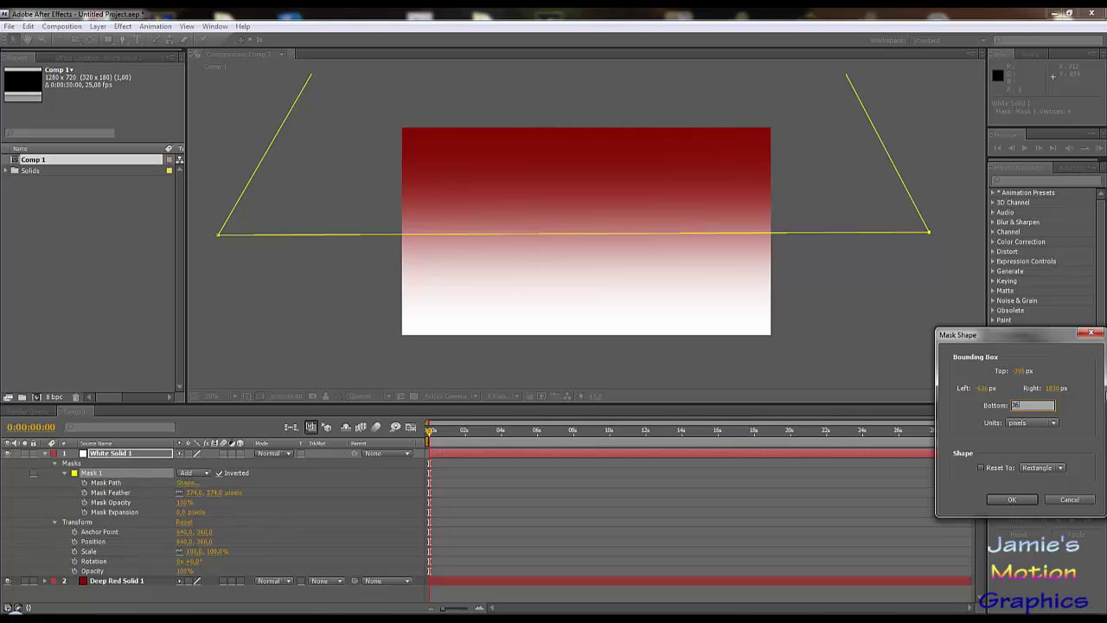
click(980, 467)
click(1010, 499)
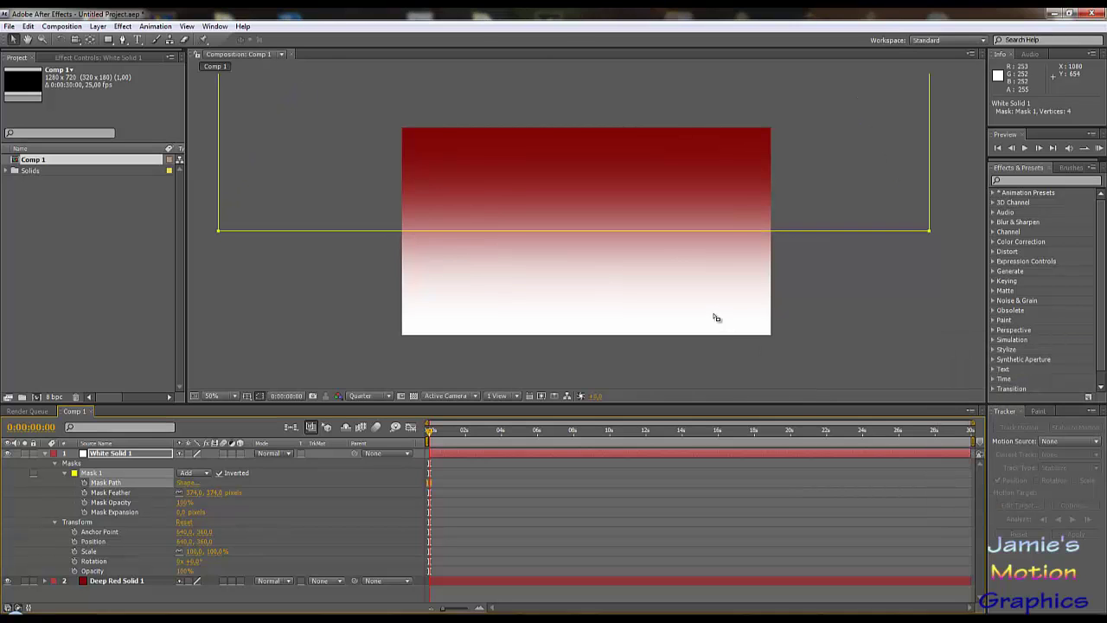
scroll(697, 326, down, 2)
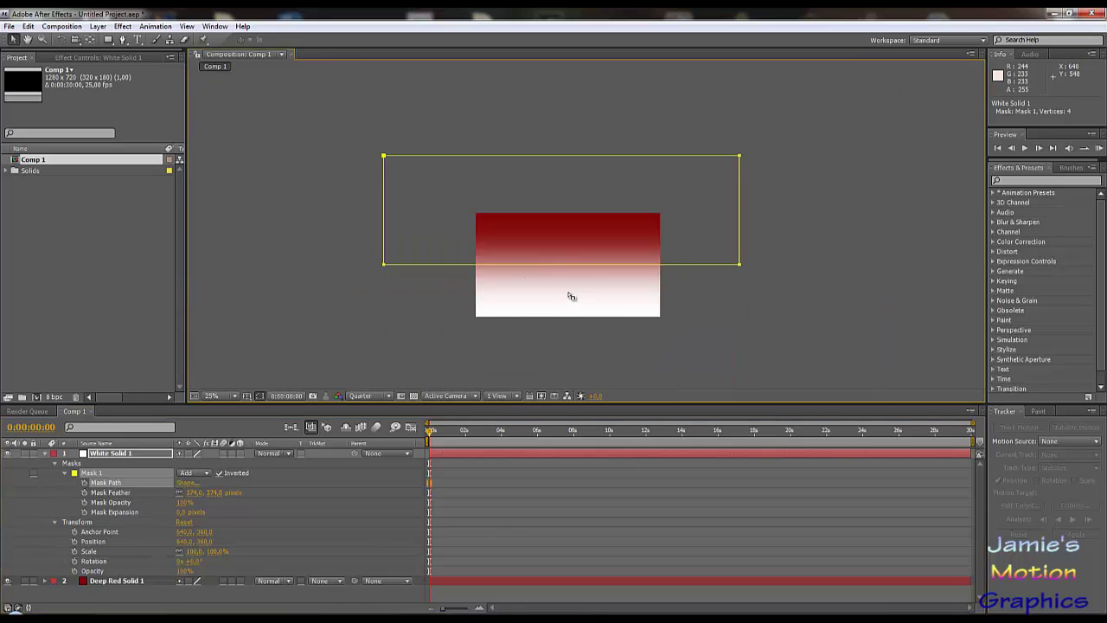
scroll(567, 302, up, 2)
drag(561, 309, 598, 239)
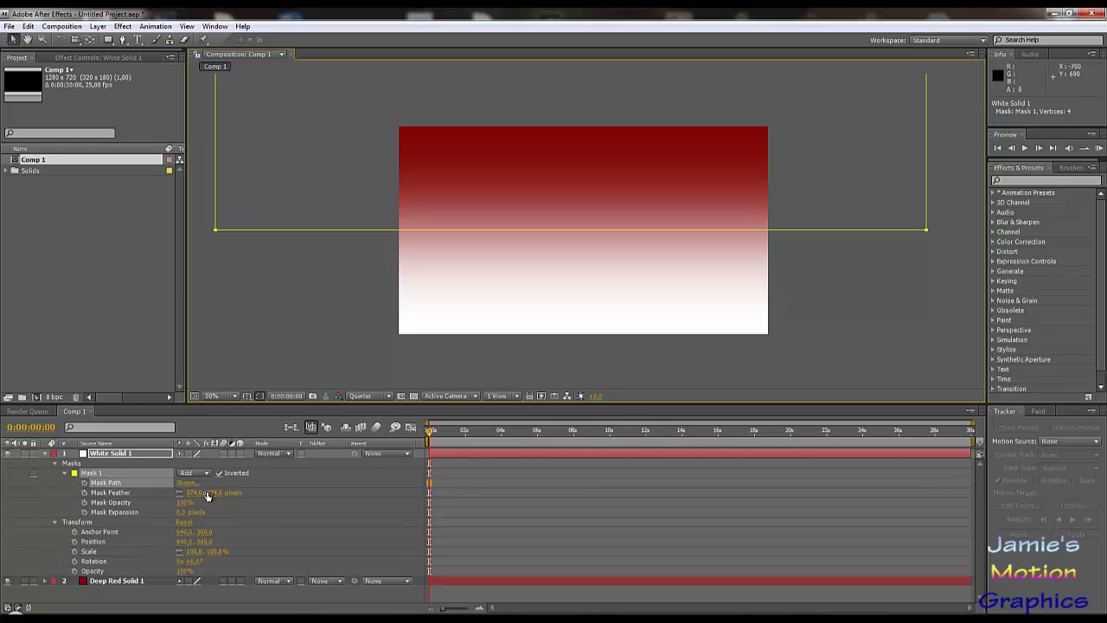
- Try wider feather amounts on the white solid's mask and settle on 365 pixels
drag(197, 492, 239, 492)
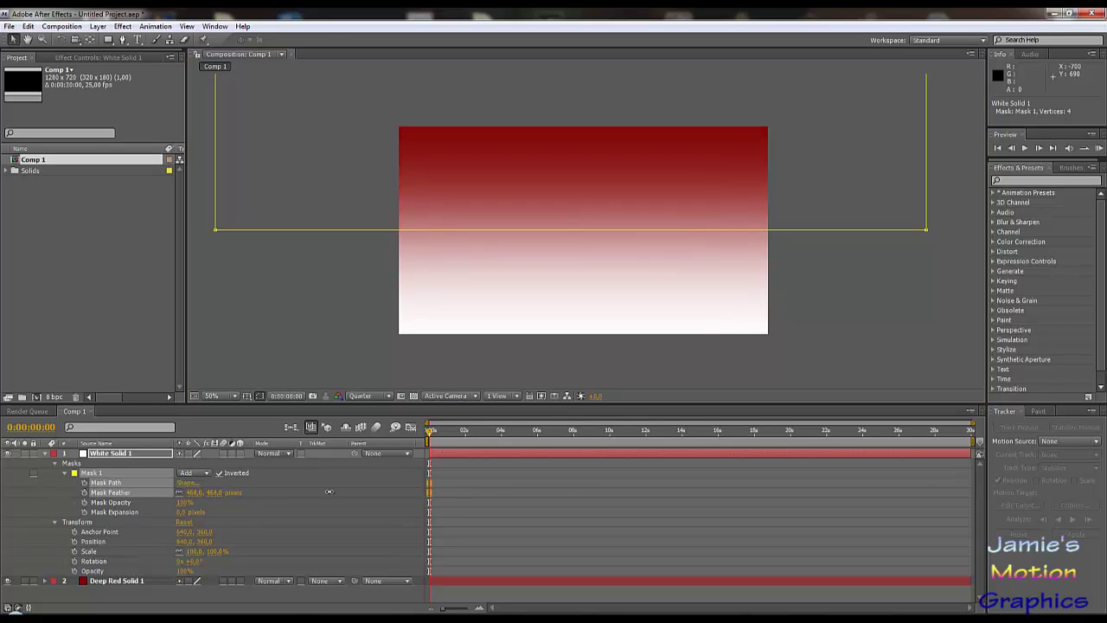
drag(329, 491, 714, 490)
drag(859, 473, 503, 503)
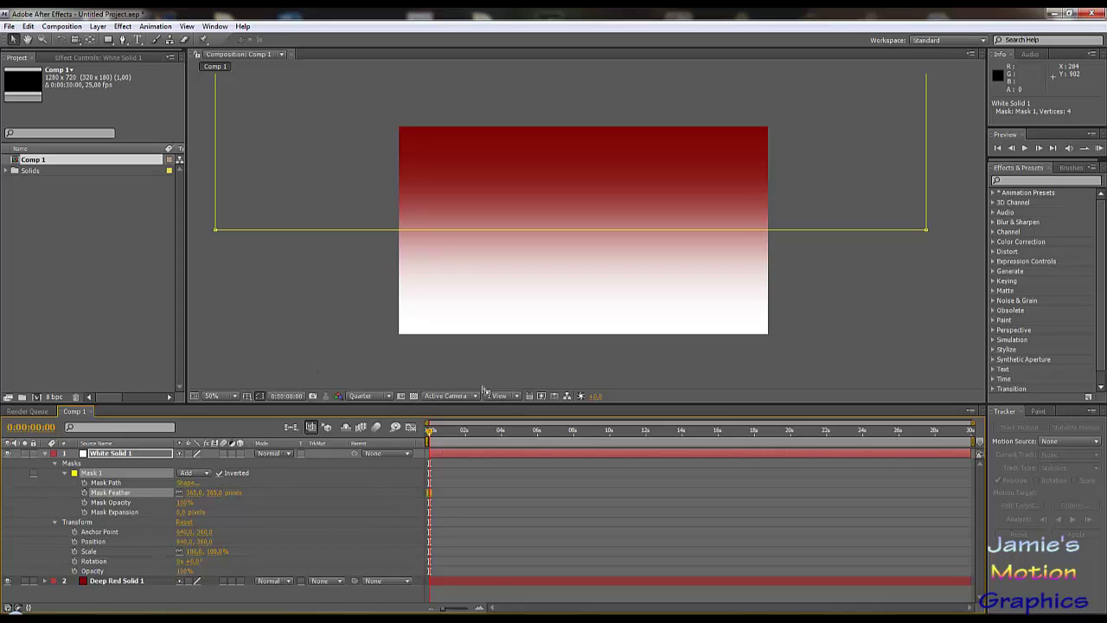
click(527, 327)
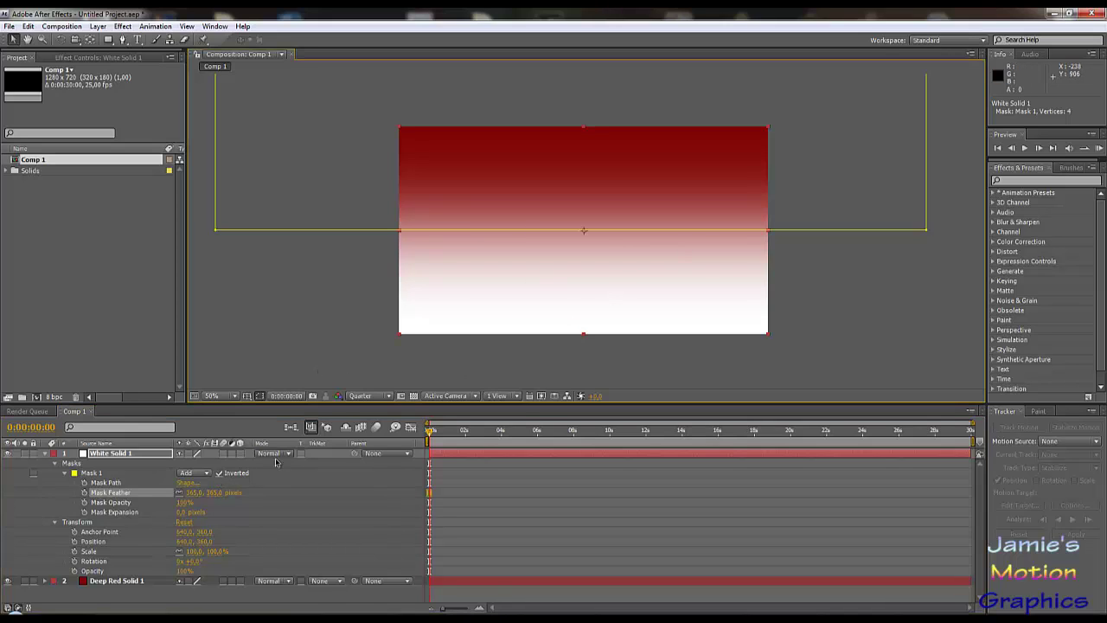
- Turn the white solid mask's inversion off and back on, and deselect the layer
click(220, 473)
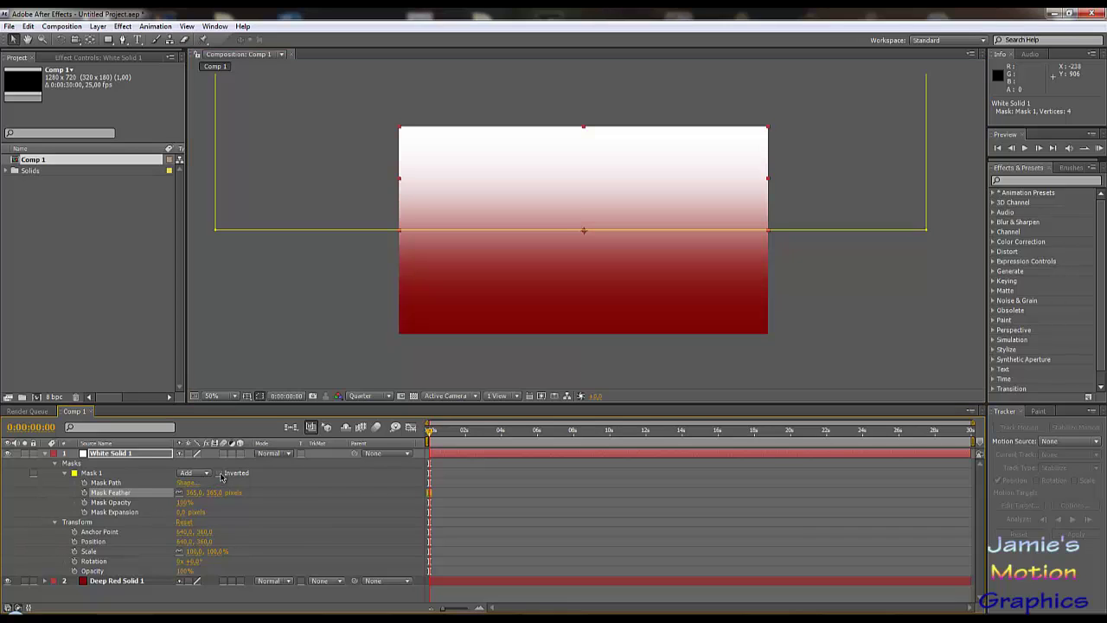
click(219, 473)
click(320, 324)
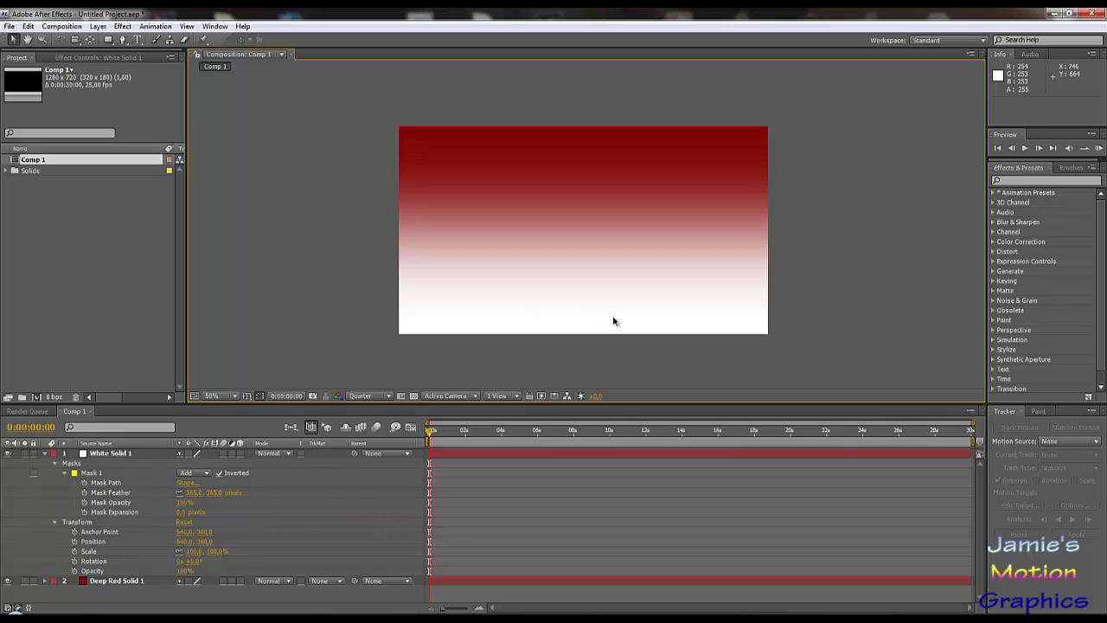
- Collapse the white solid's properties and lock both the white and deep red solid layers
click(45, 454)
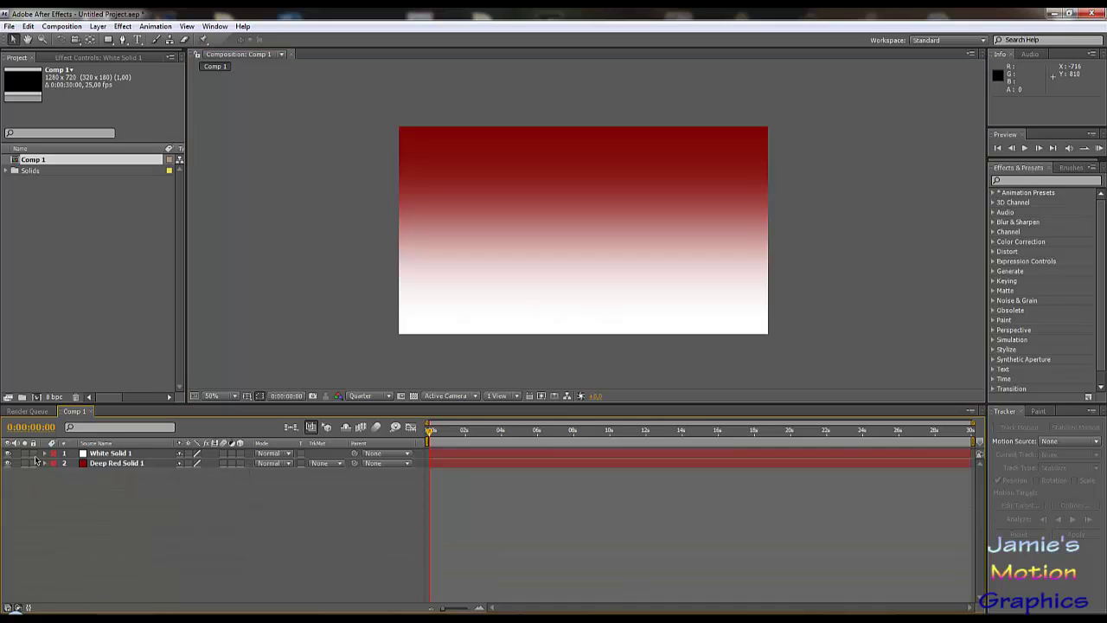
click(35, 453)
click(35, 462)
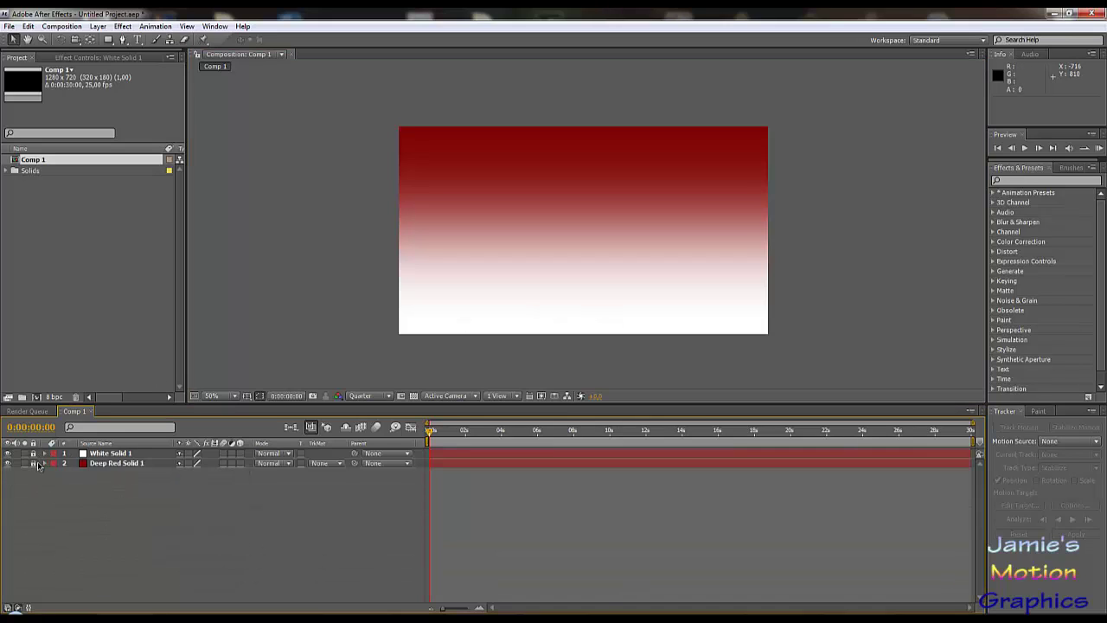
- Create a new solid layer at composition size in pure, fully saturated blue
click(98, 27)
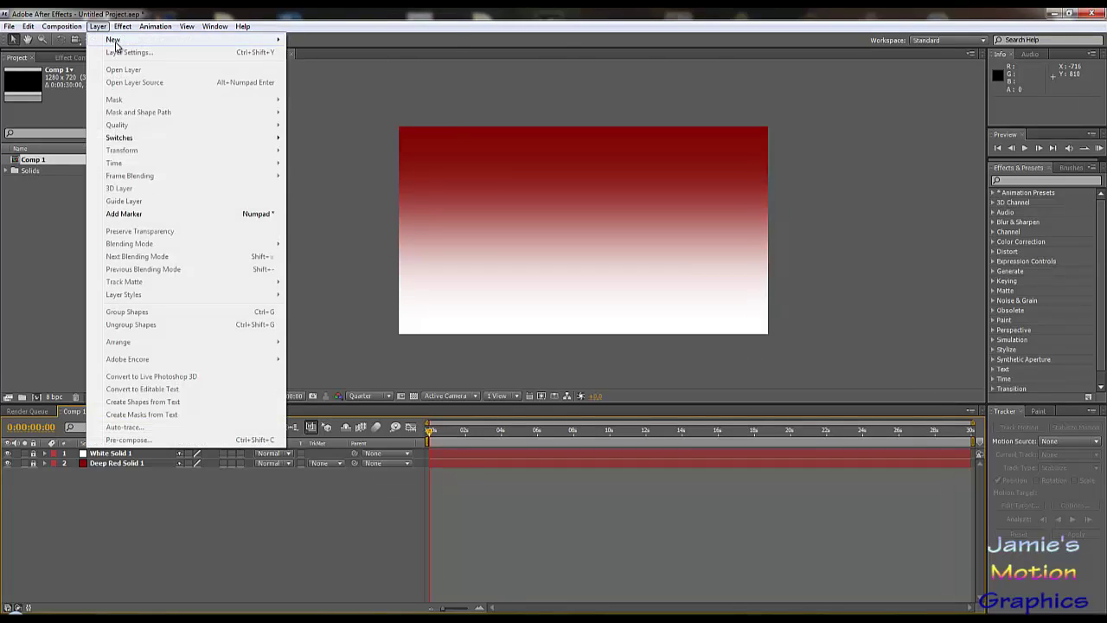
mouse_move(112, 39)
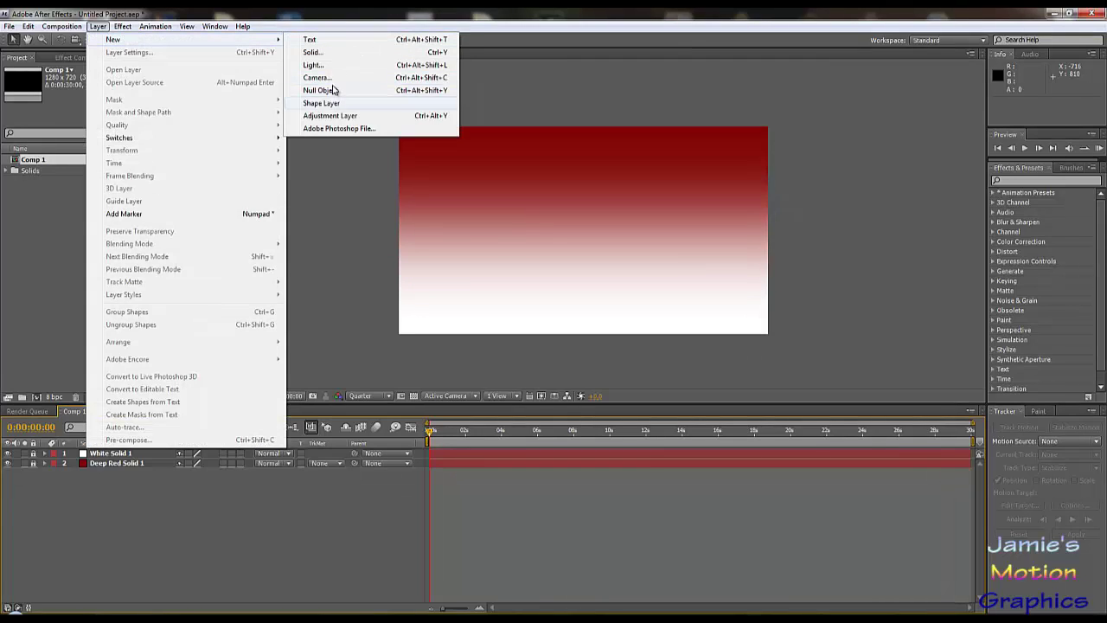
click(311, 53)
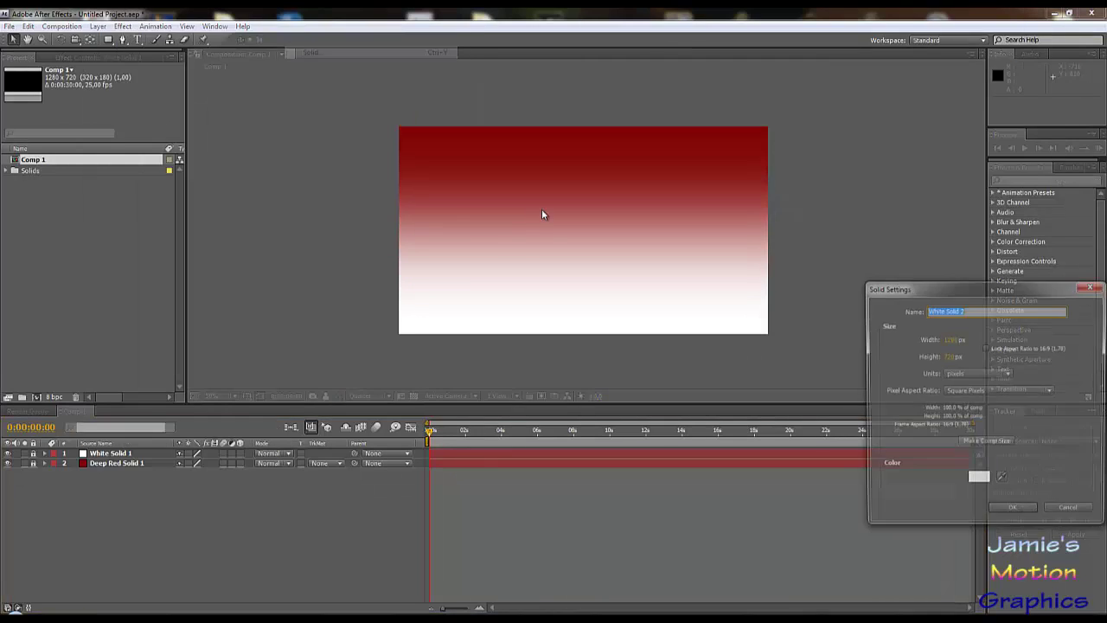
click(979, 481)
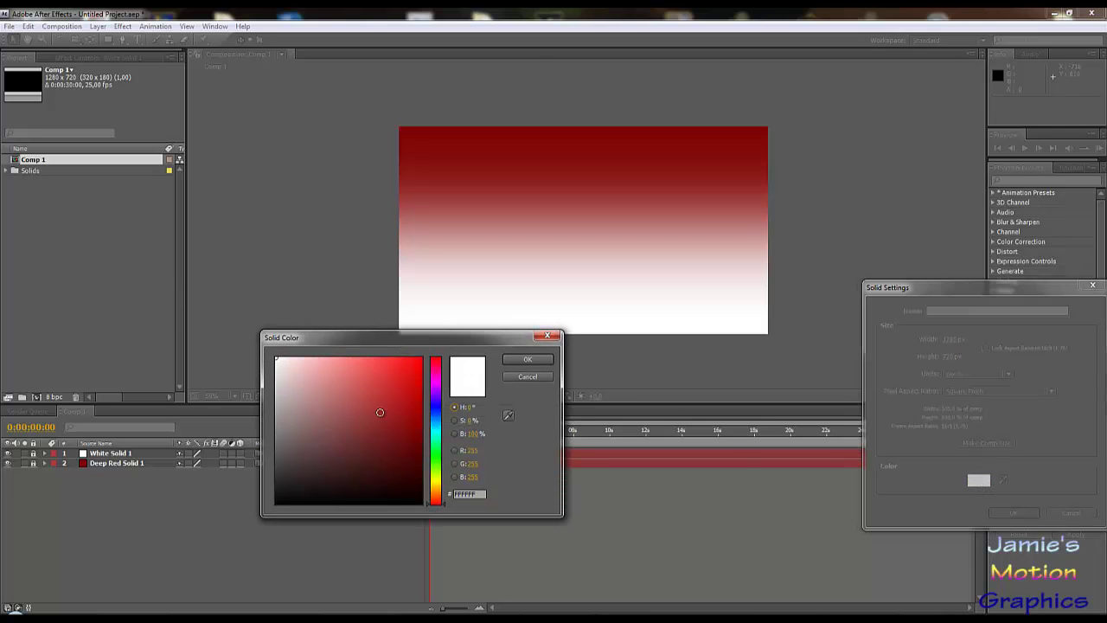
click(438, 407)
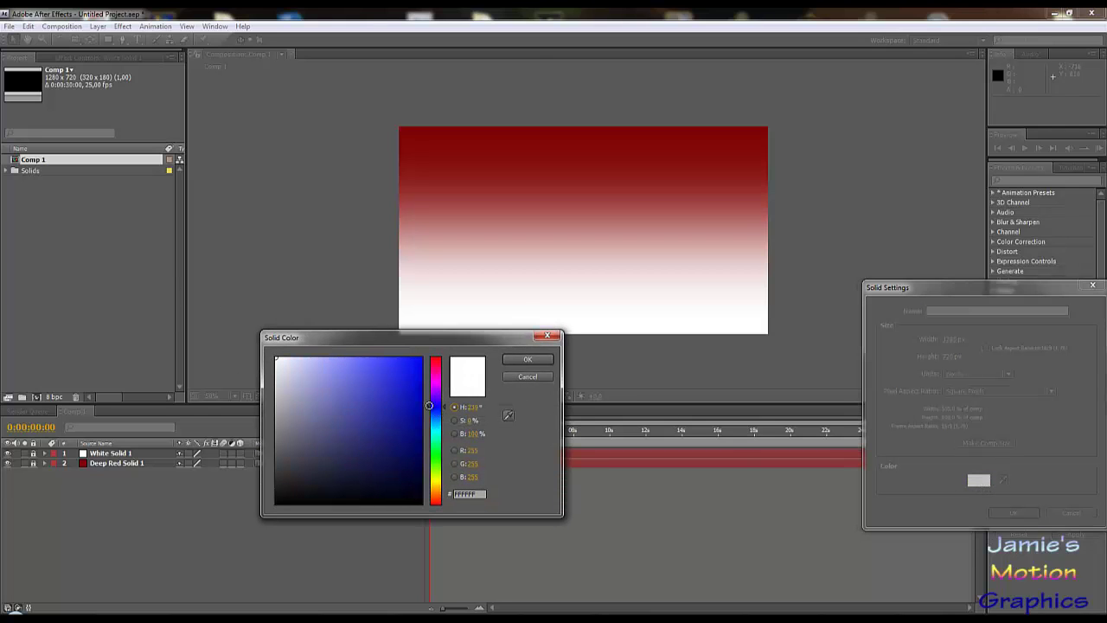
drag(410, 396, 504, 308)
click(524, 358)
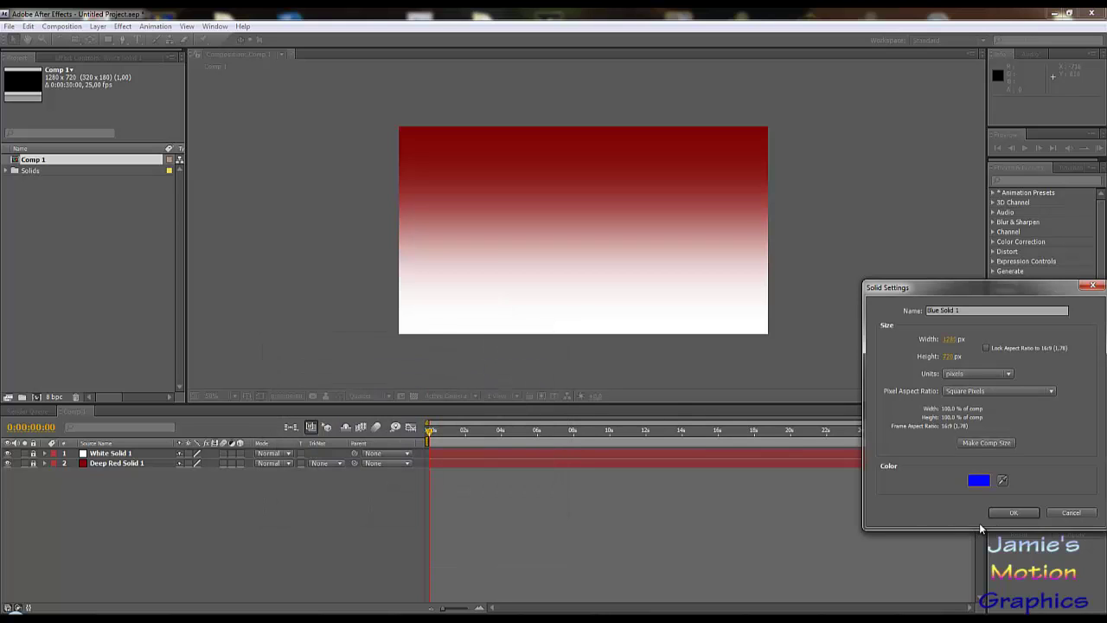
click(1012, 513)
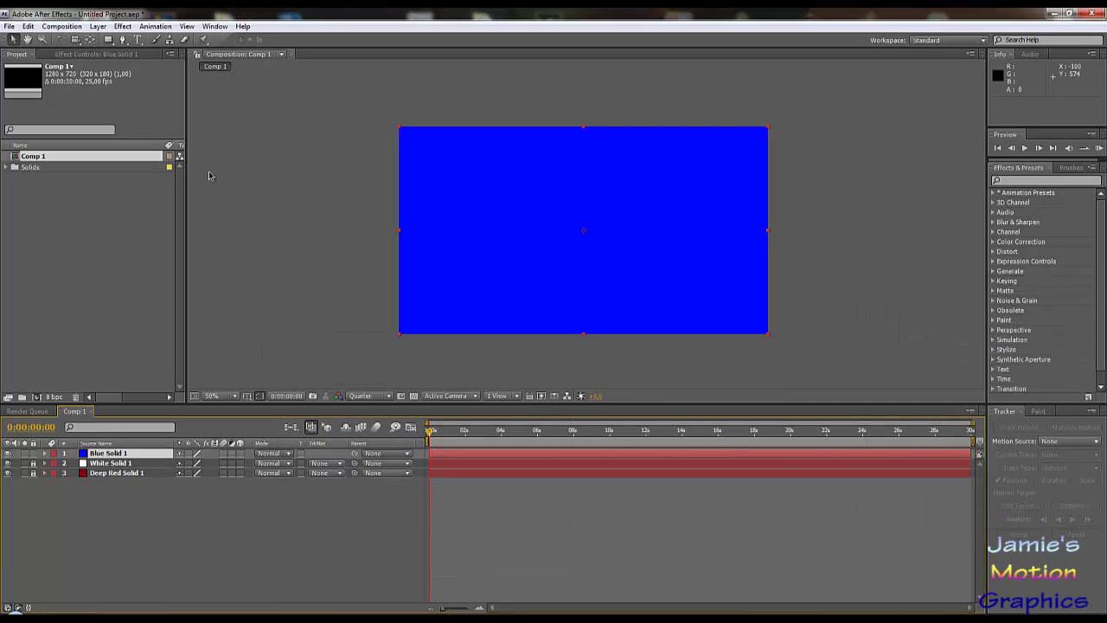
click(97, 27)
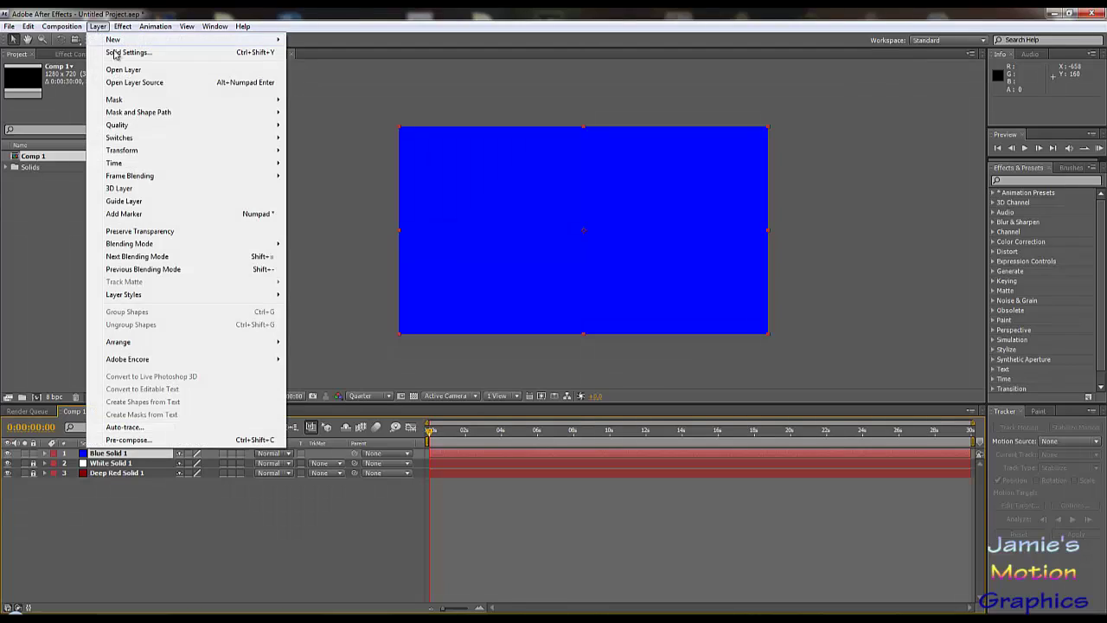
mouse_move(124, 27)
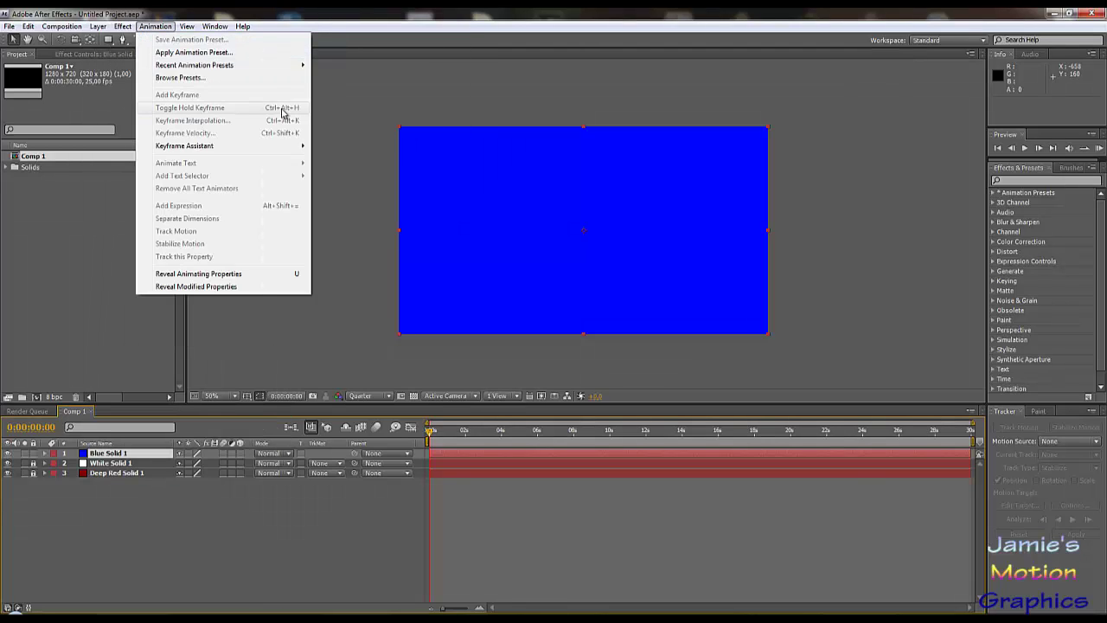
click(335, 112)
- Draw a closed, tilted four-sided shape with the Pen tool near the frame's centre while no layer is selected
key(g)
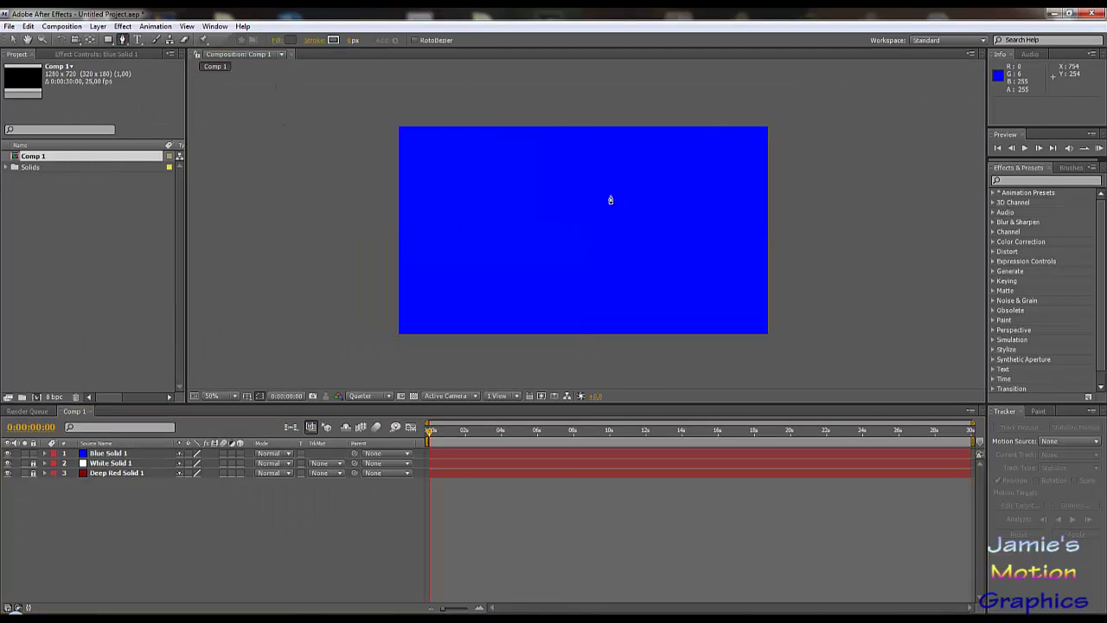
click(576, 179)
click(665, 220)
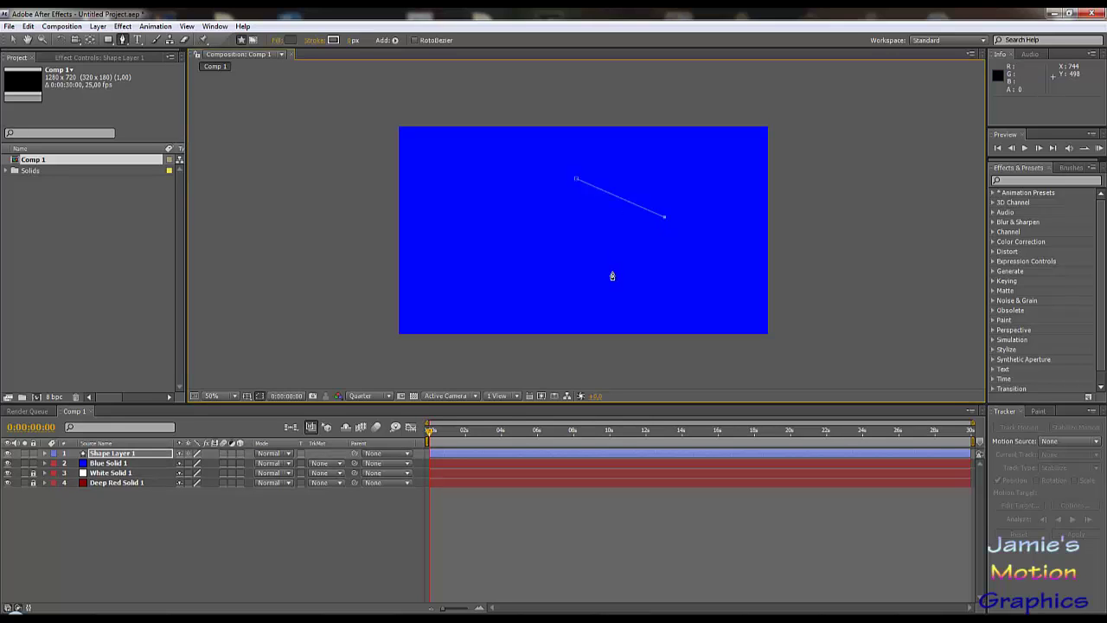
click(598, 299)
click(518, 254)
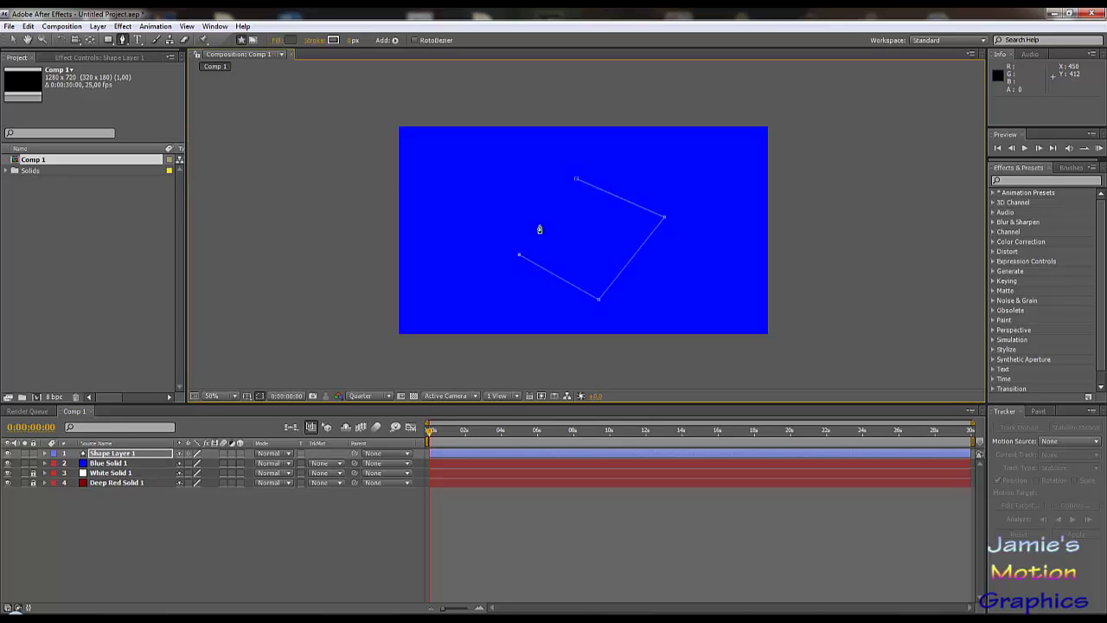
click(576, 179)
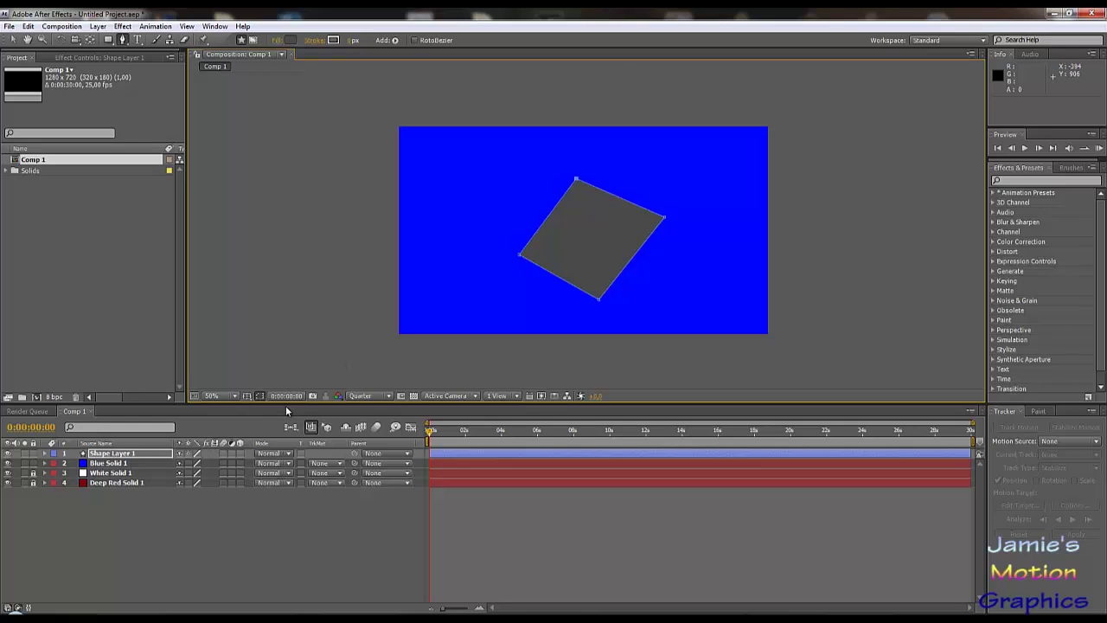
- Undo every point of the pen-drawn shape together with its shape layer
key(ctrl+z)
key(ctrl+z)
key(ctrl+z)
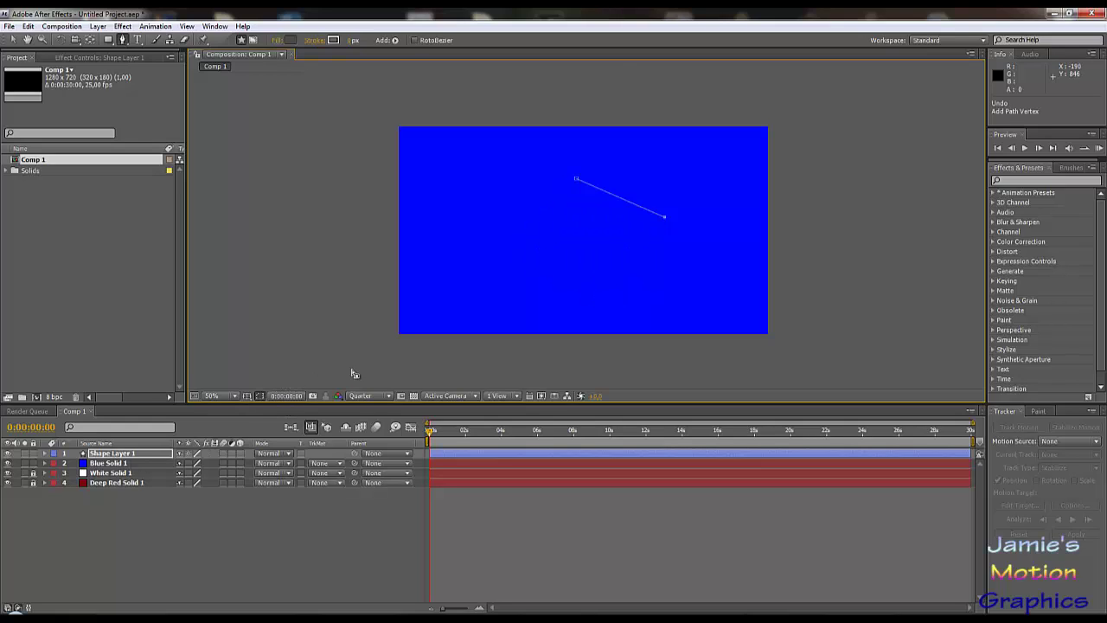
key(ctrl+z)
key(ctrl+z)
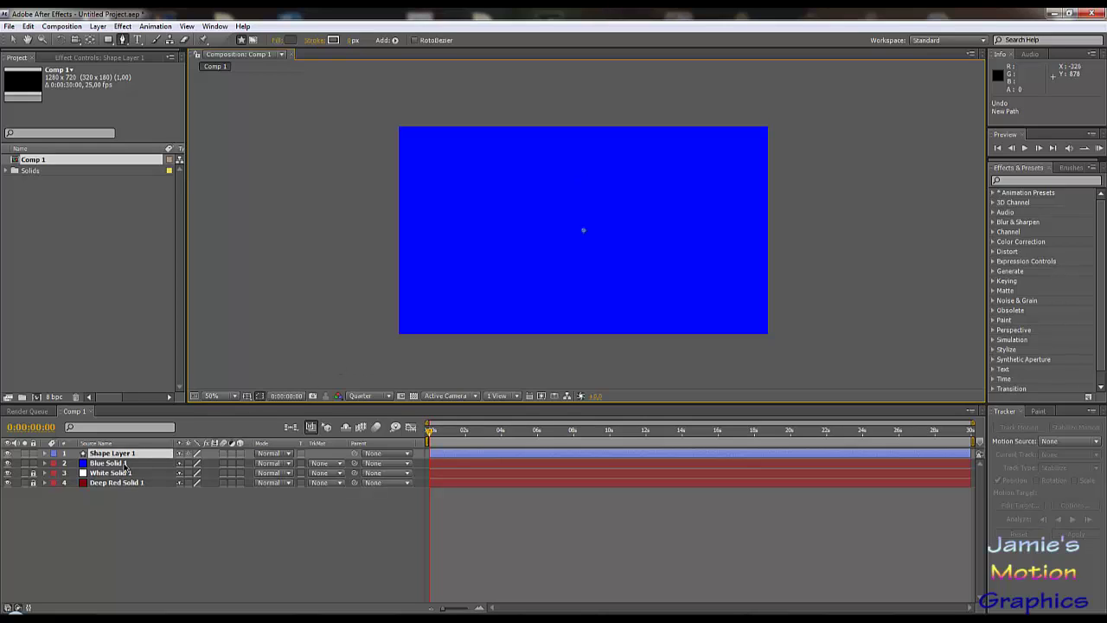
key(ctrl+z)
- Mask the blue solid with a closed four-point Pen path about 330 by 230 px, slightly right of the frame's centre
click(122, 454)
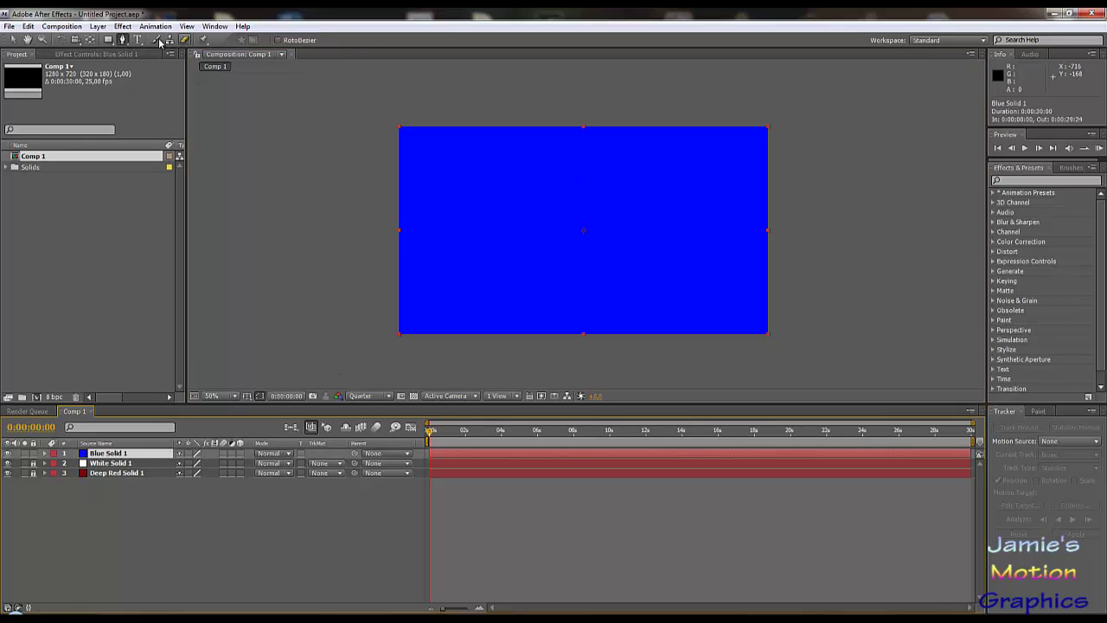
click(563, 185)
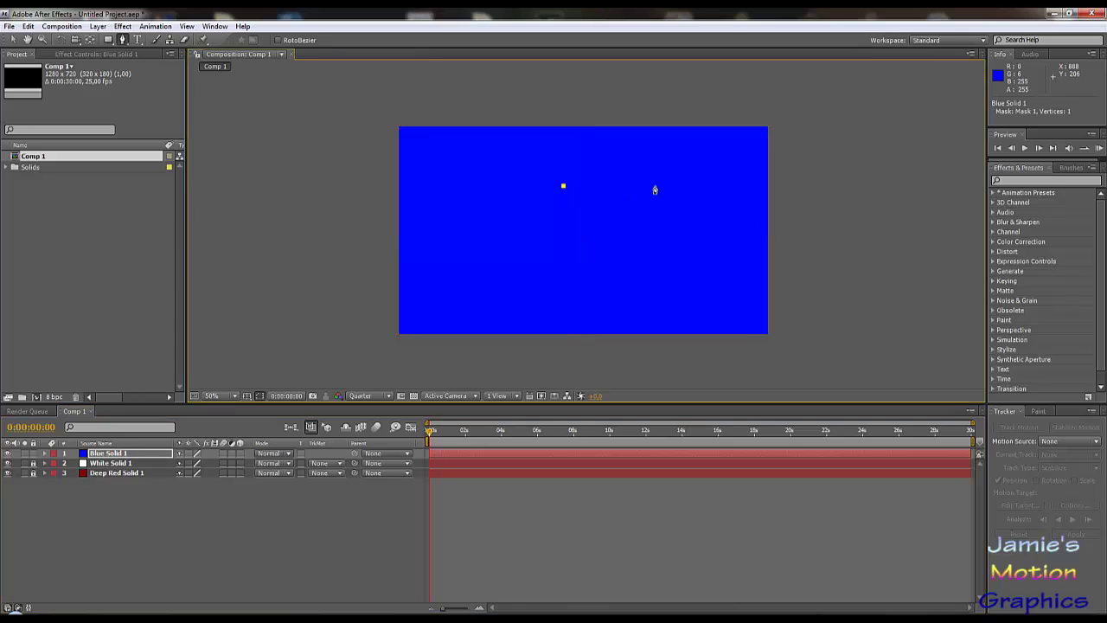
click(655, 185)
click(655, 248)
click(560, 251)
click(564, 187)
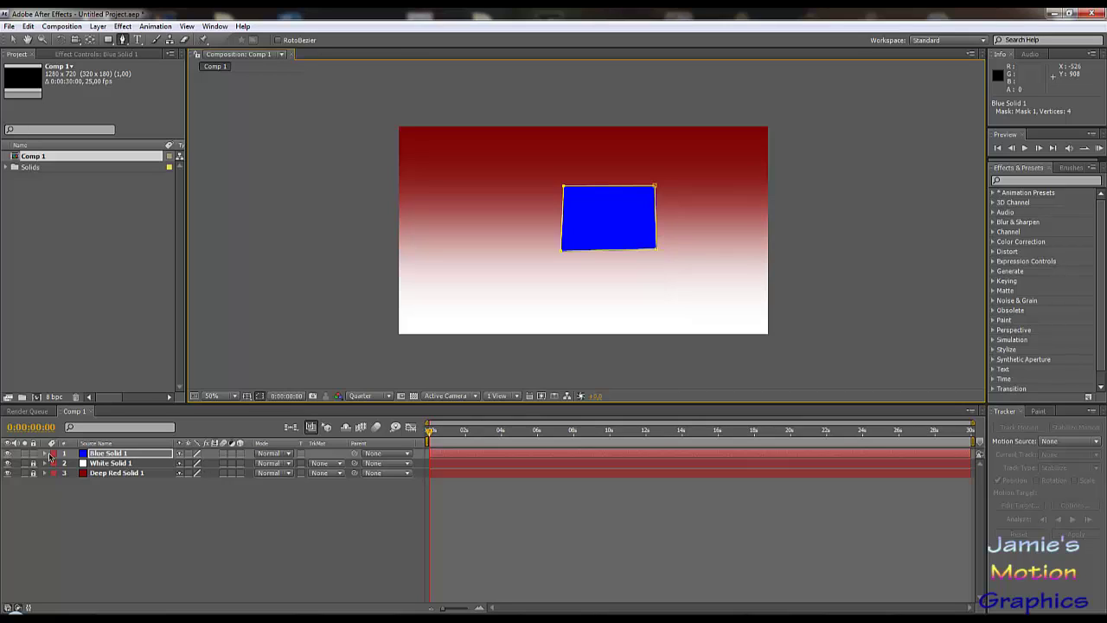
- Reset the blue solid's mask path to a rectangle shape
click(44, 454)
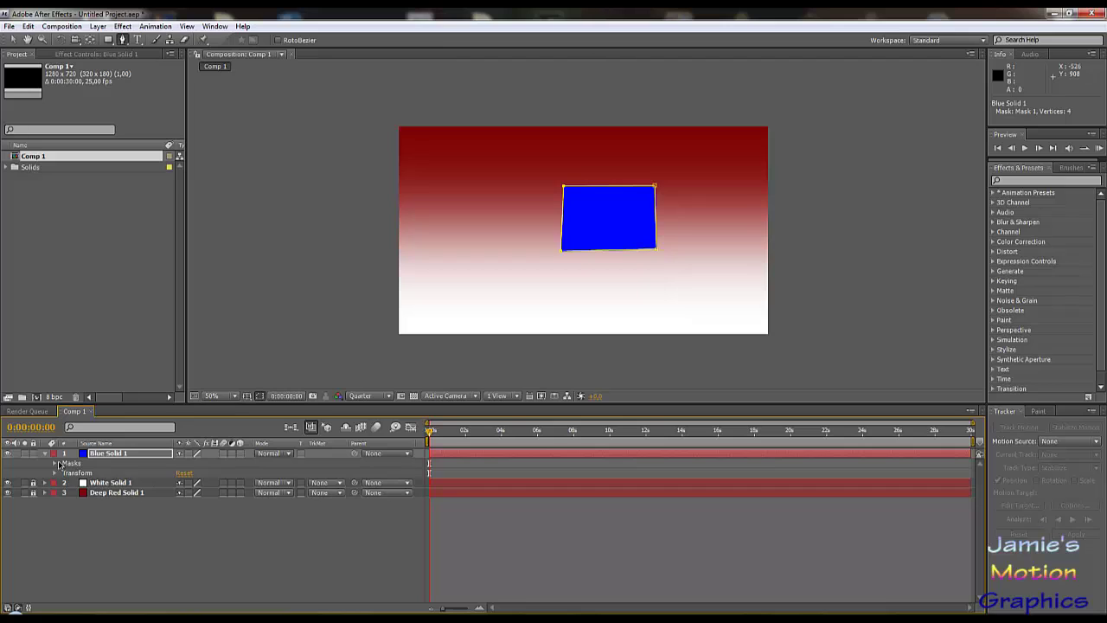
click(65, 473)
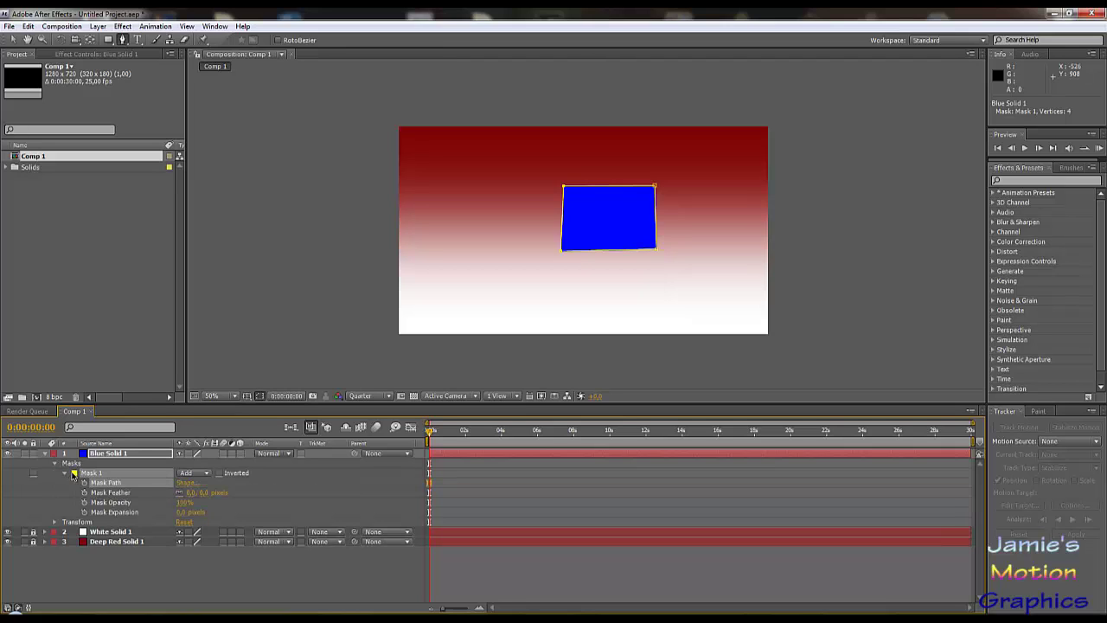
click(185, 484)
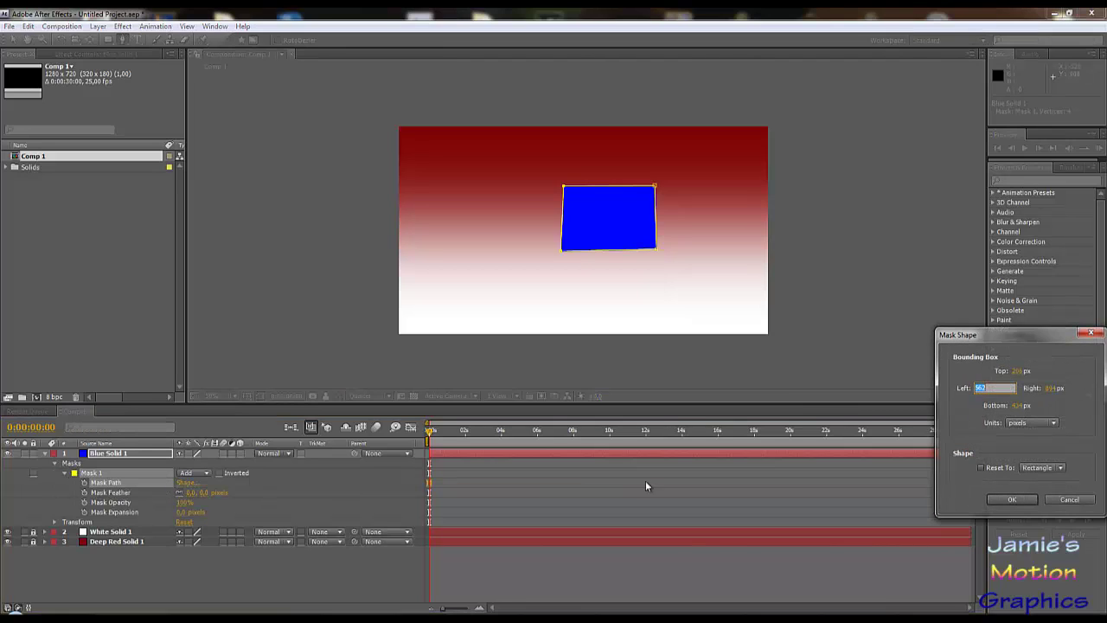
click(982, 467)
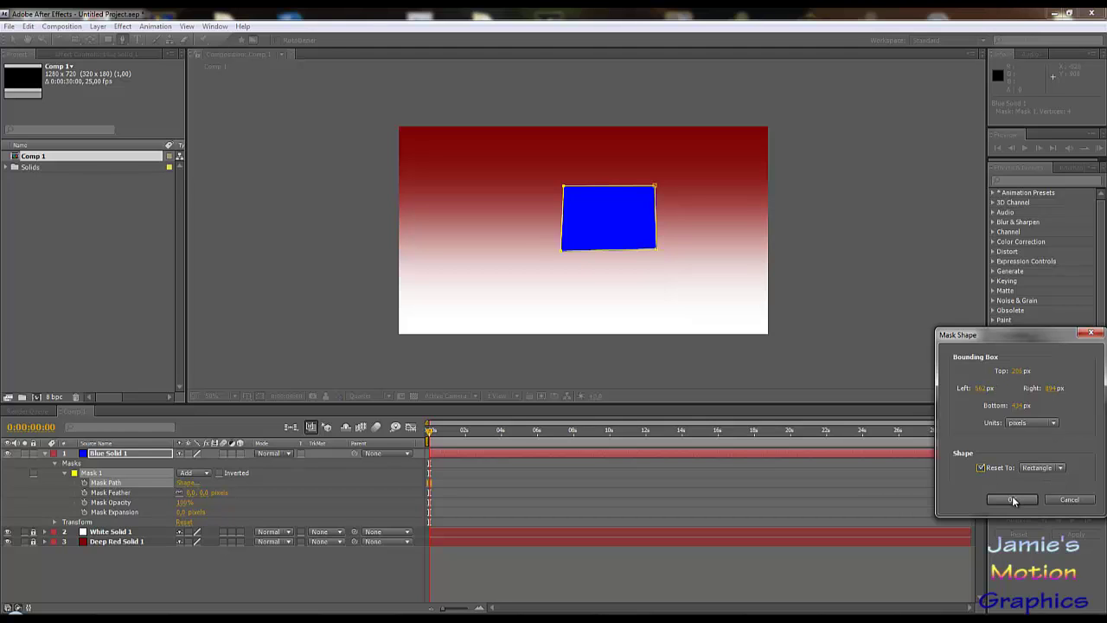
click(1011, 499)
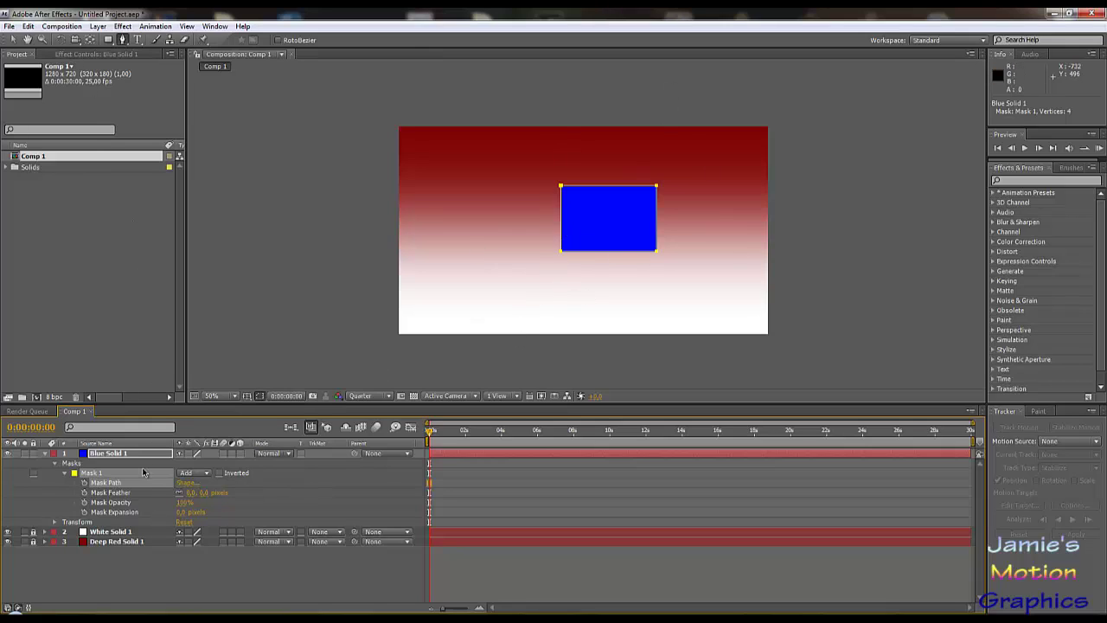
- Set the blue solid's mask bounding box to top 200, bottom 600, left 550 and right 900 px
click(185, 482)
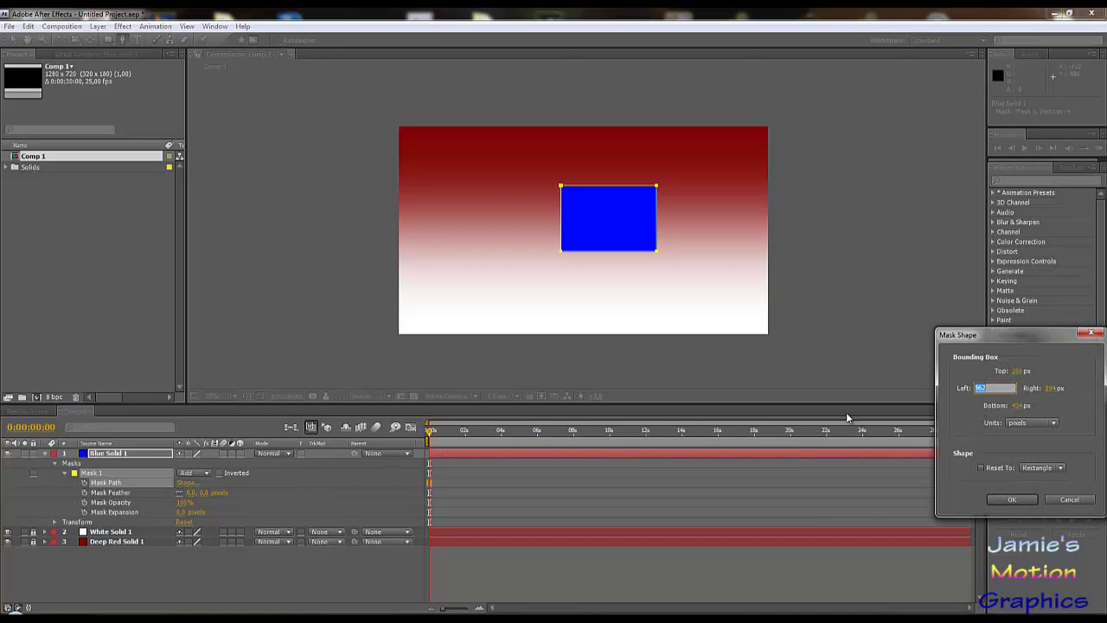
click(1020, 370)
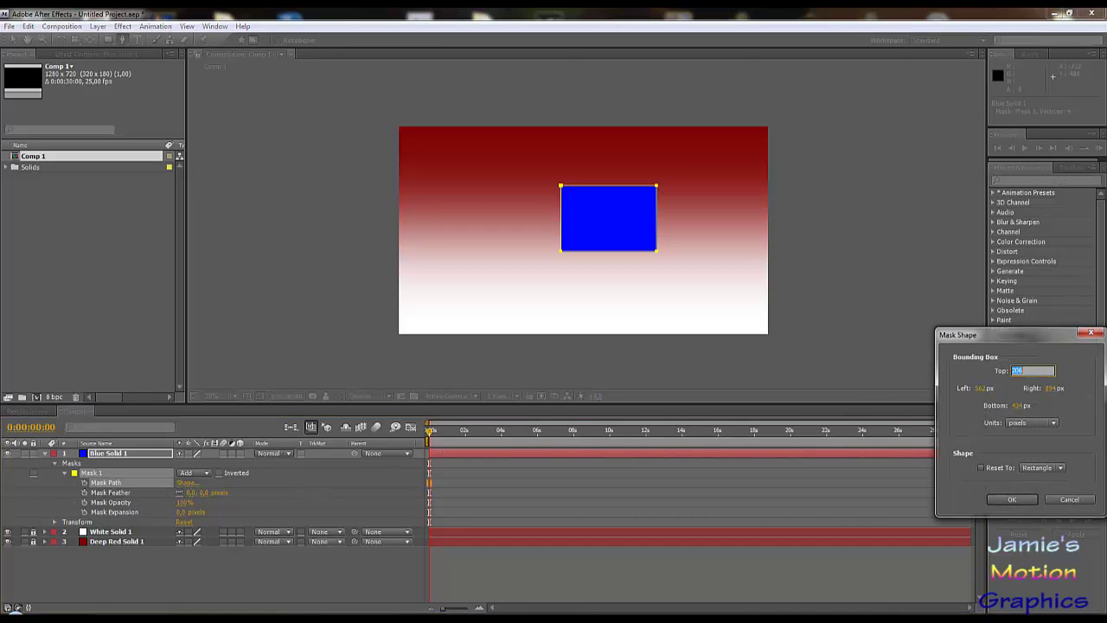
text(200)
key(Tab)
key(Tab)
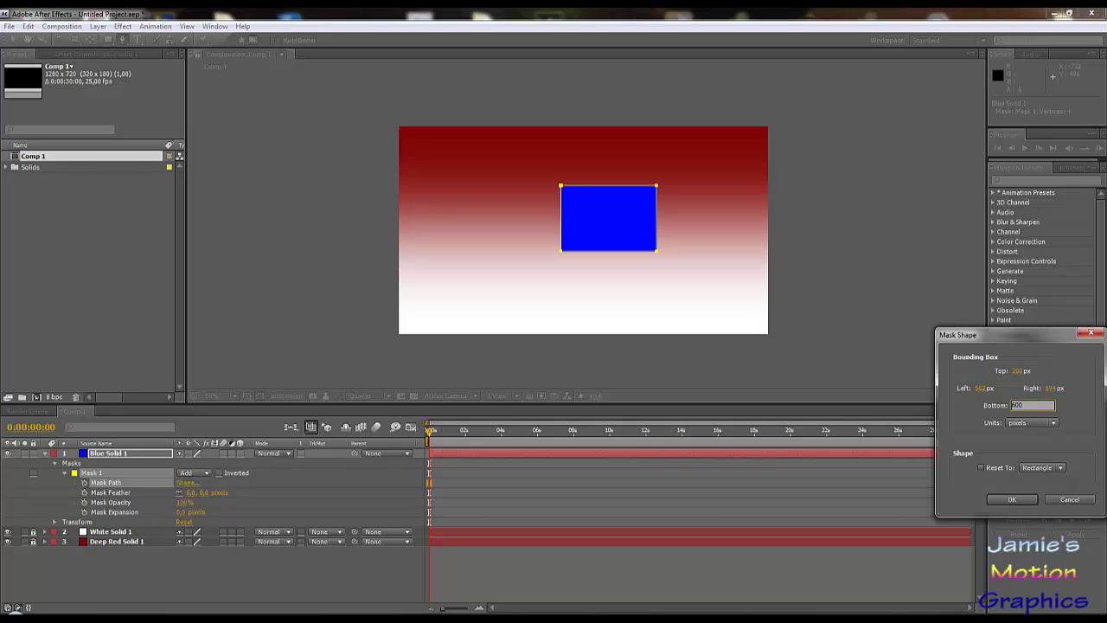
click(995, 389)
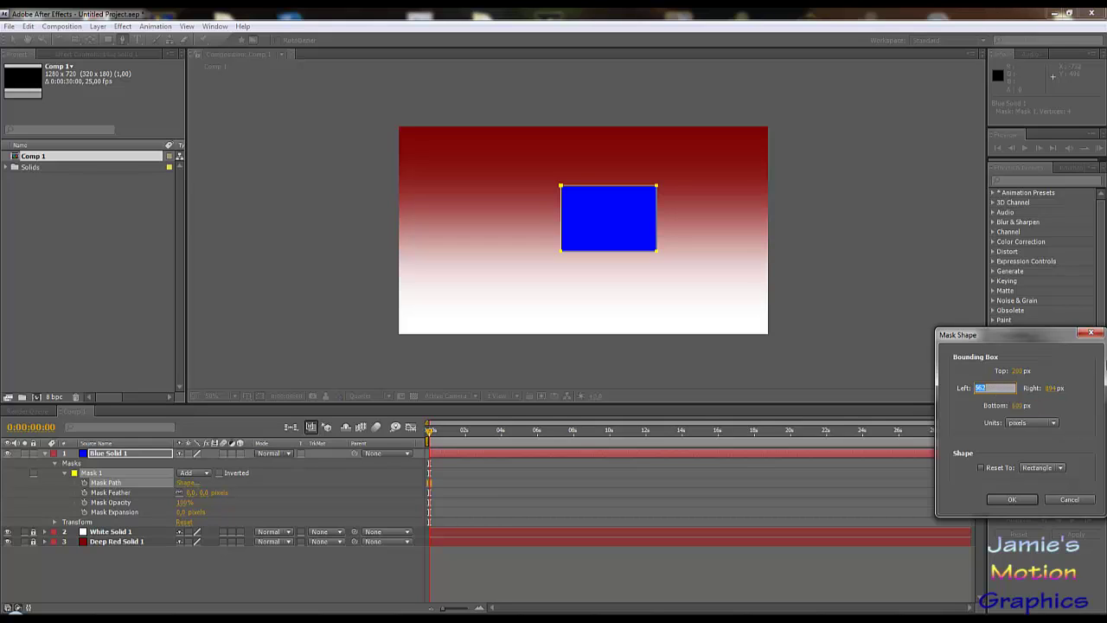
text(550)
key(Tab)
key(Tab)
text(700)
key(Return)
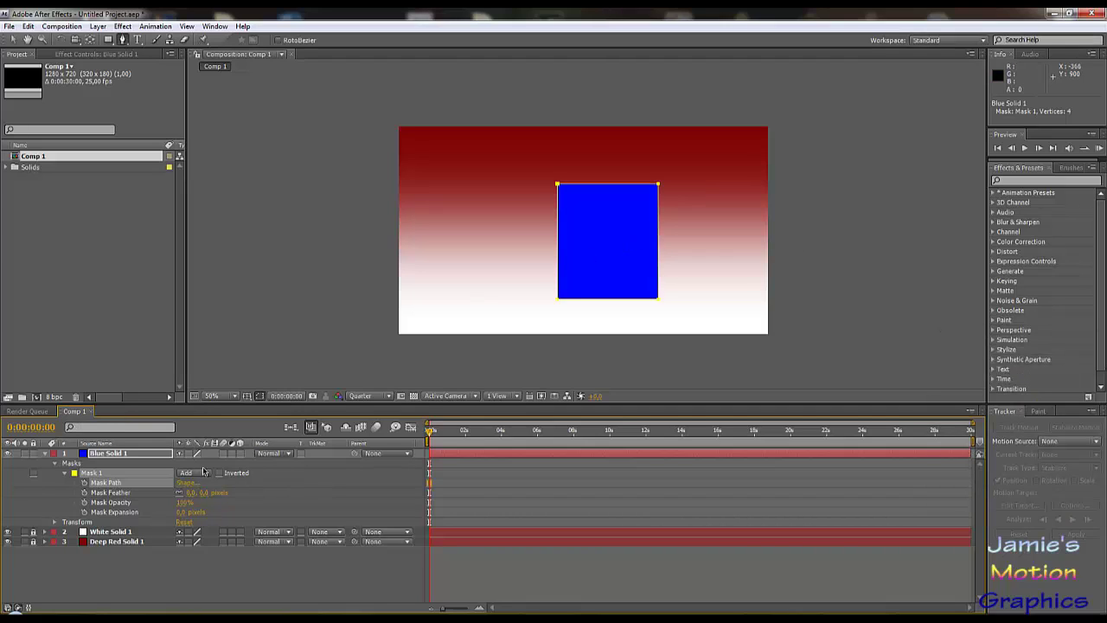
- Lower the bottom edge of the blue solid's mask bounding box to make the rectangle taller
click(186, 481)
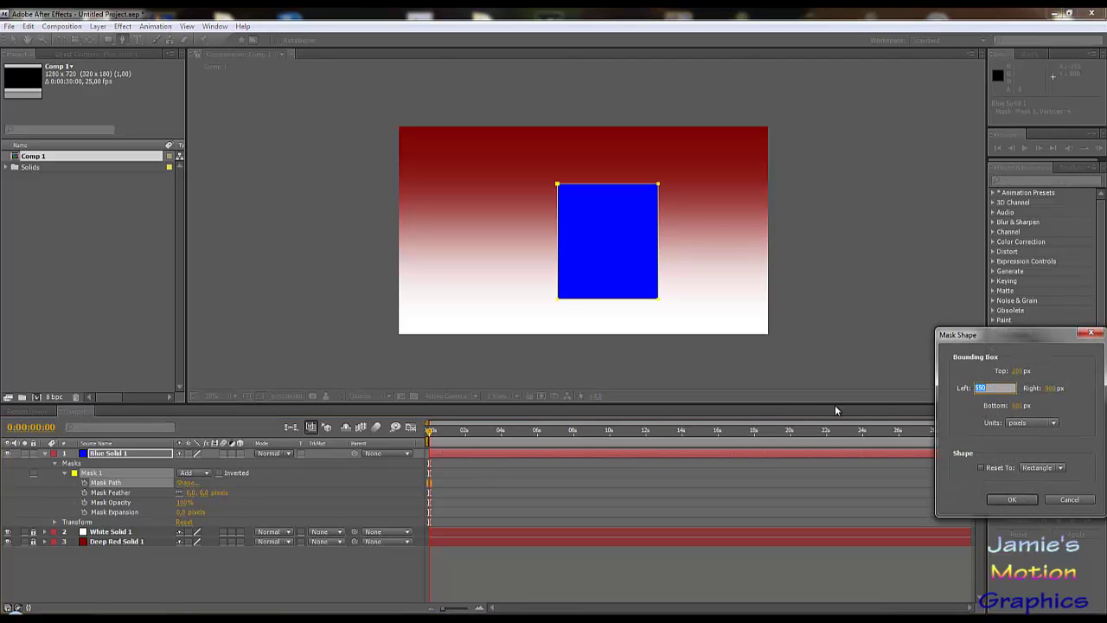
click(1018, 407)
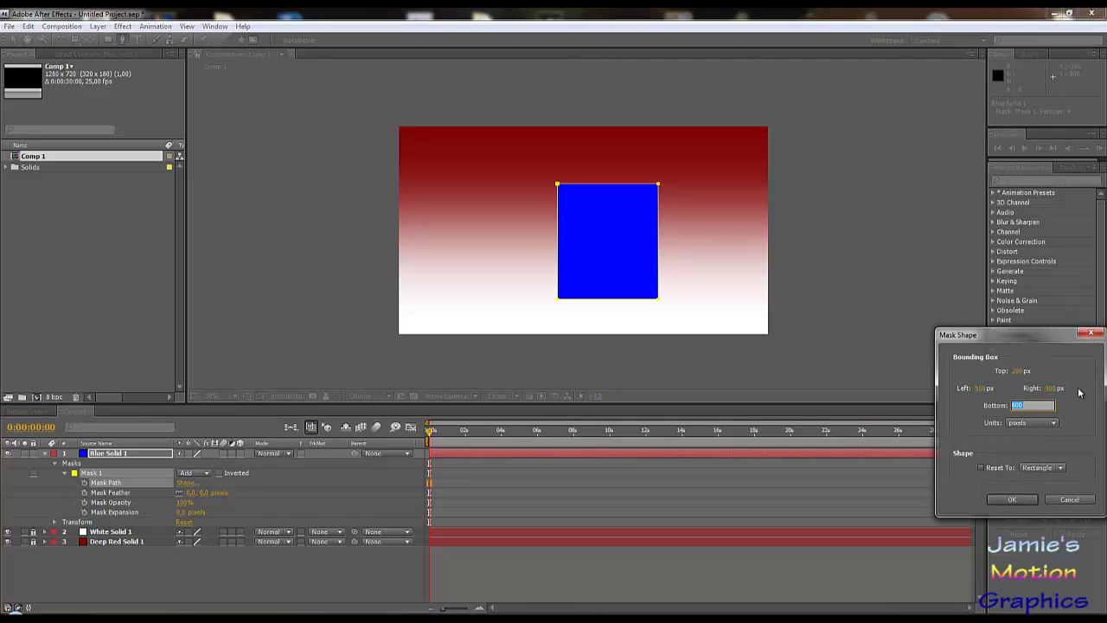
key(Return)
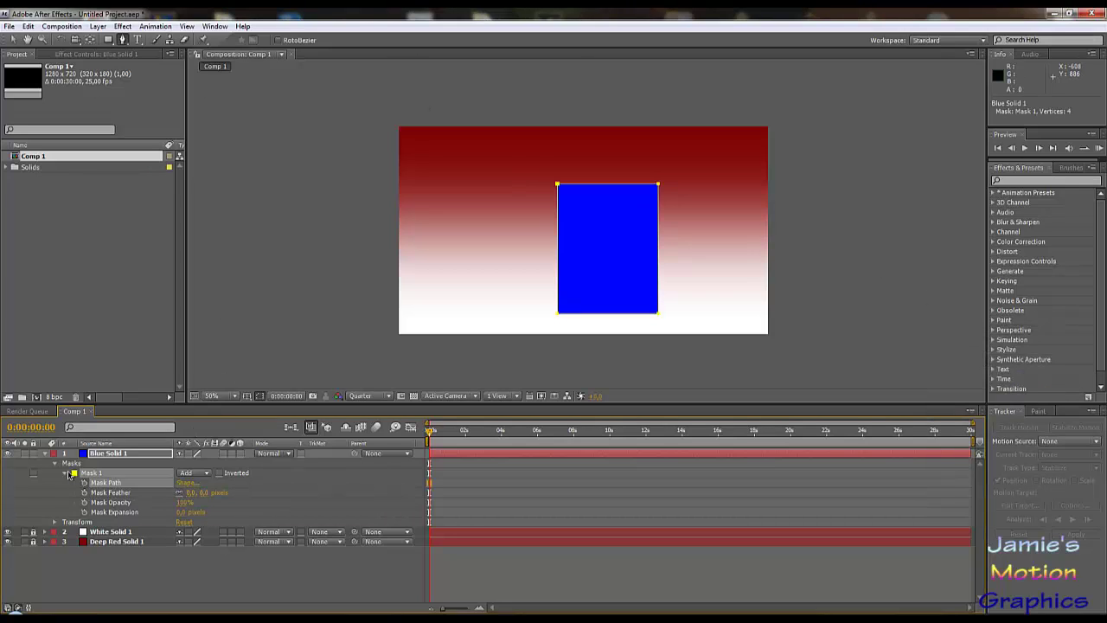
- Set the blue solid's vertical position to 296 and its rotation to 25°
click(64, 475)
key(p)
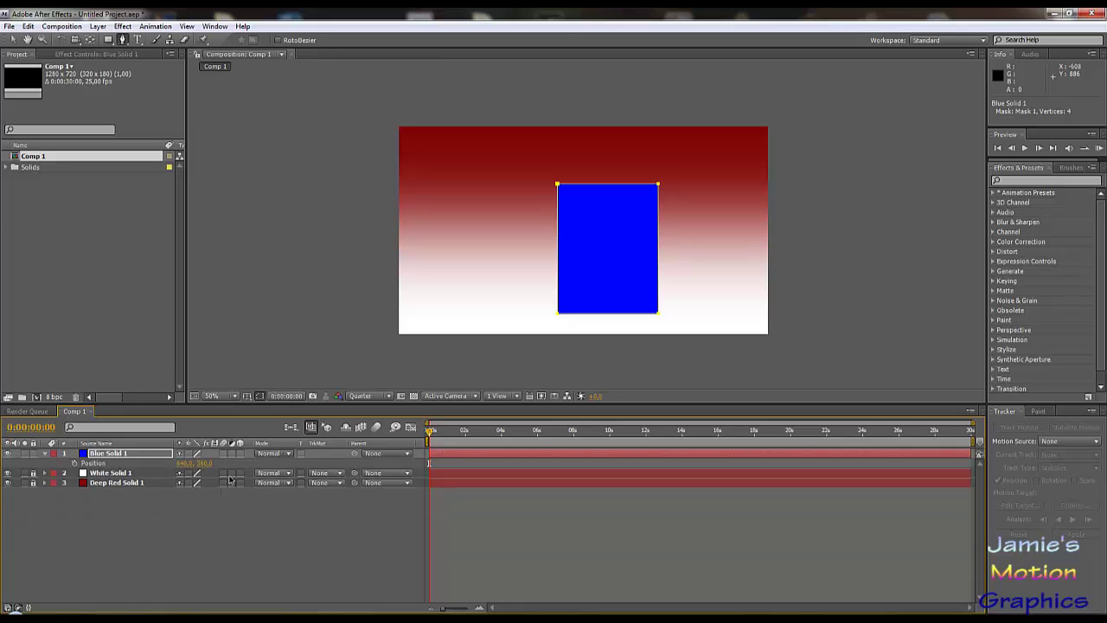
drag(207, 462, 170, 462)
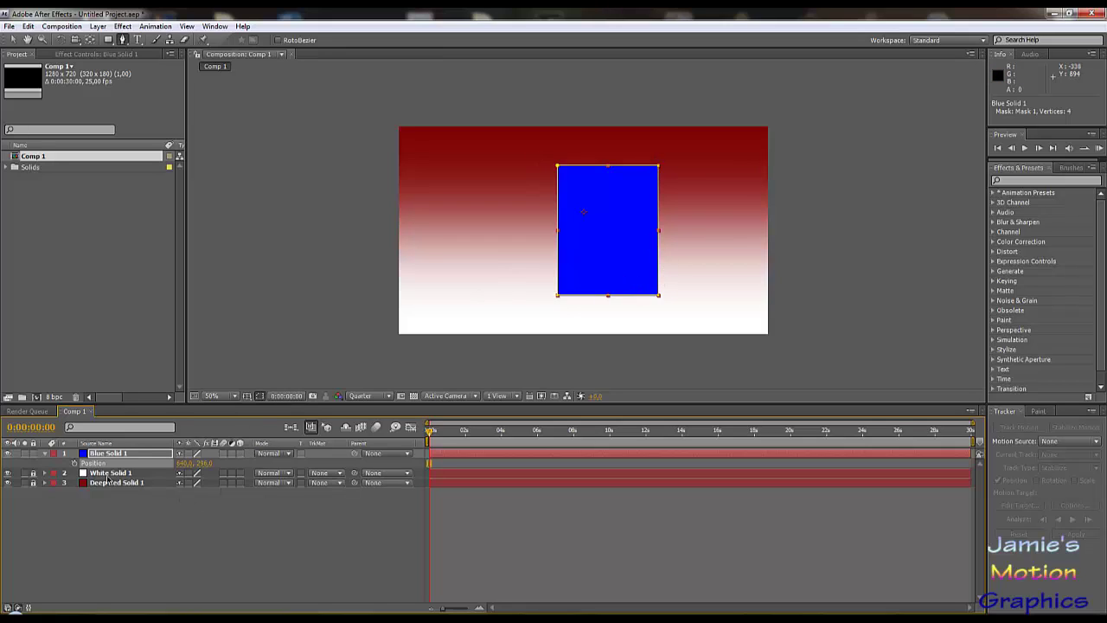
key(r)
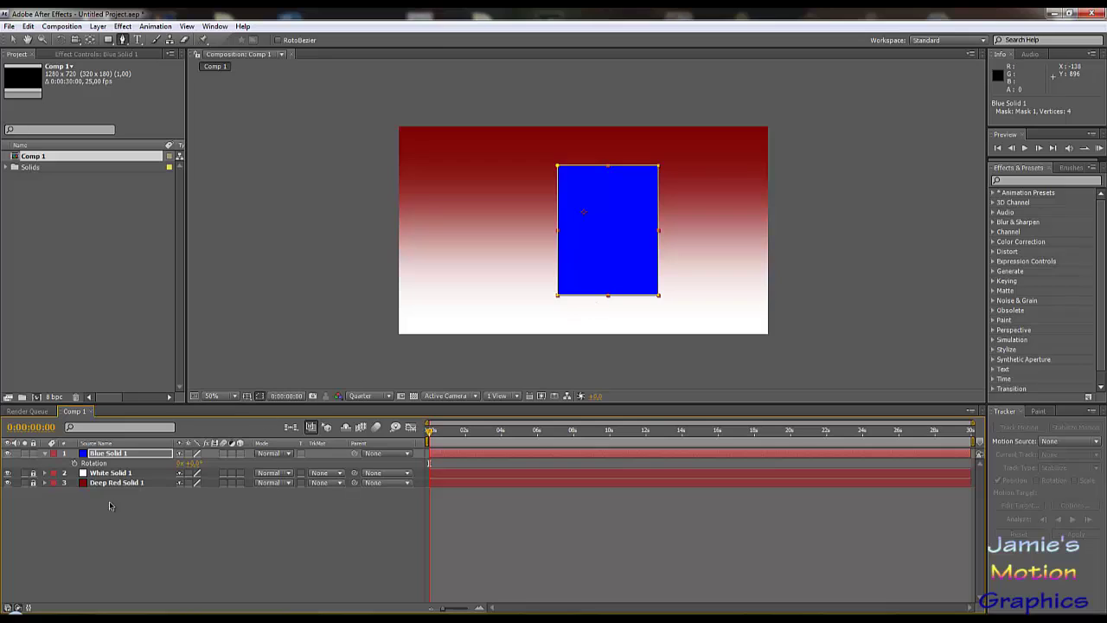
drag(194, 462, 209, 463)
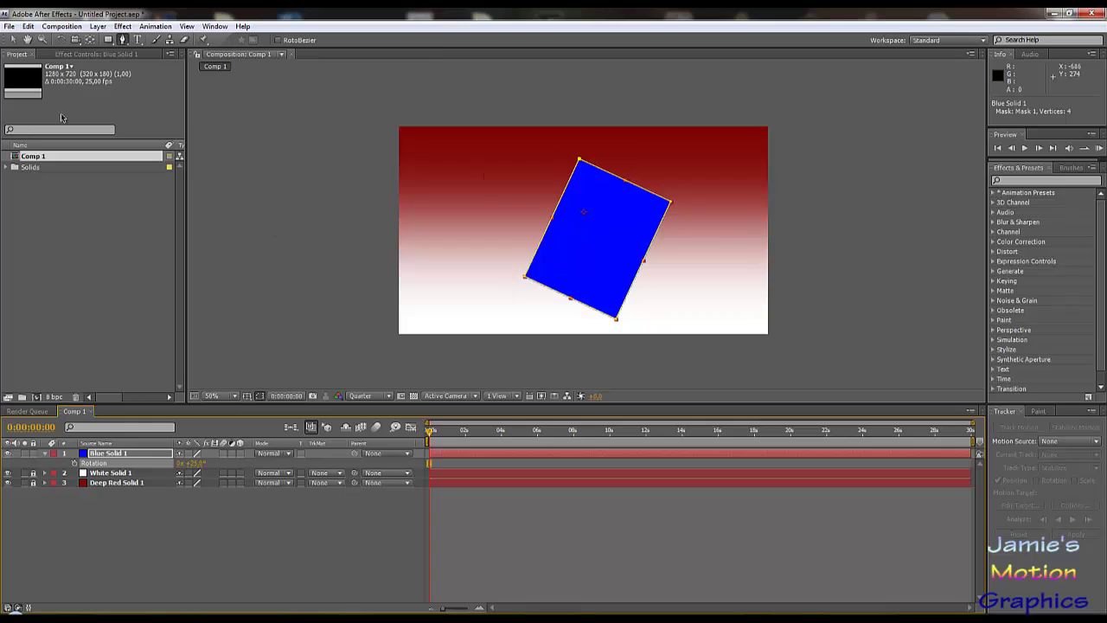
- Reshape the blue mask with the Selection tool by moving its upper-left and lower-right corner vertices inward
click(12, 39)
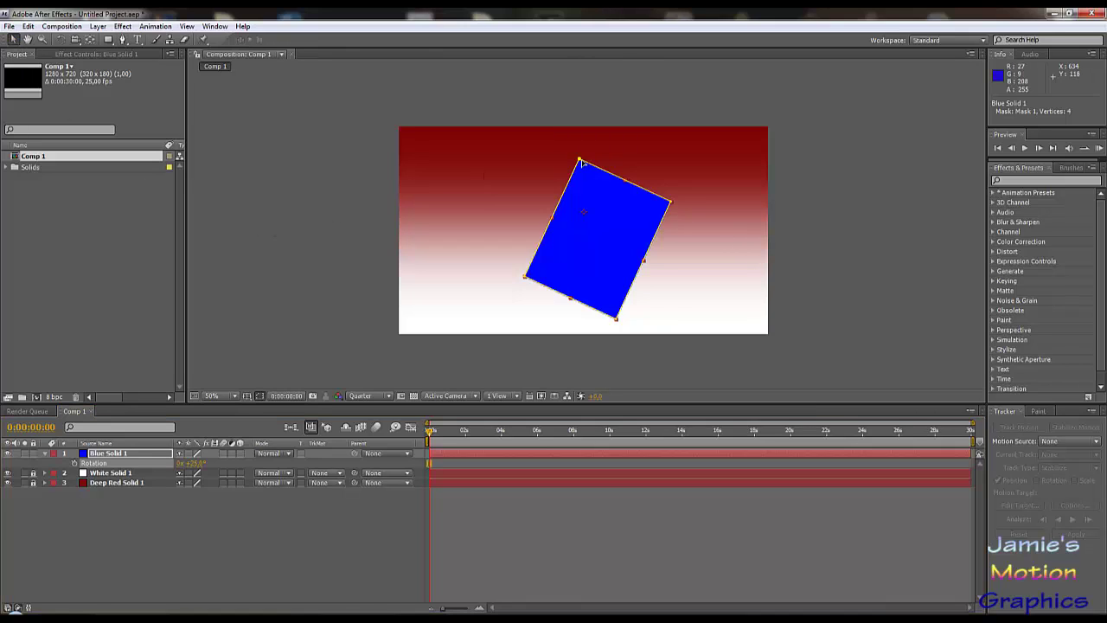
drag(580, 161, 589, 184)
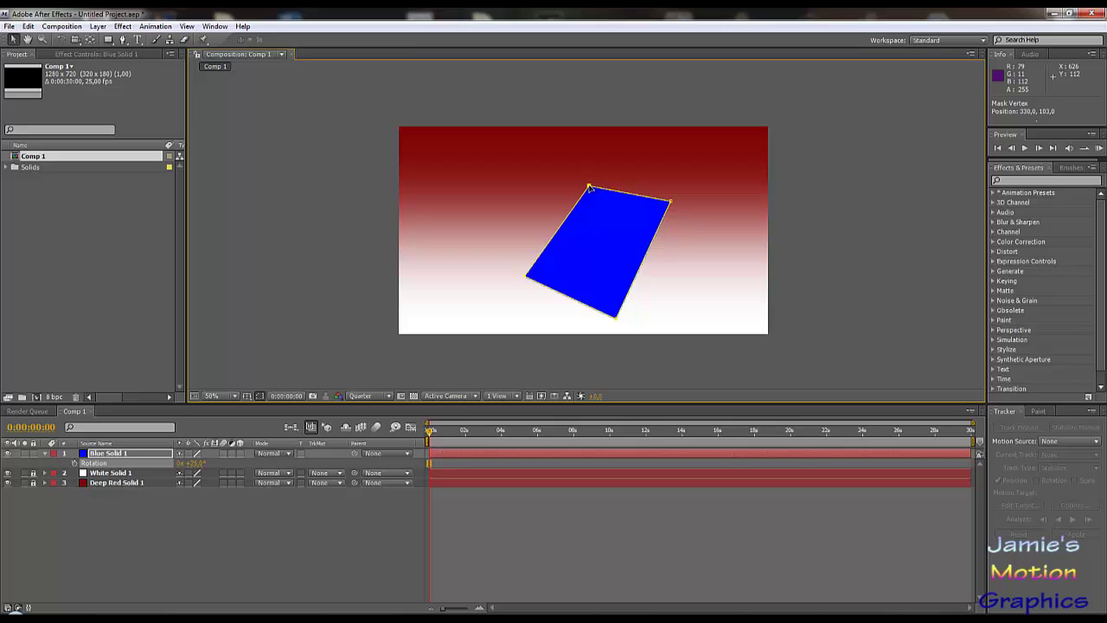
click(615, 319)
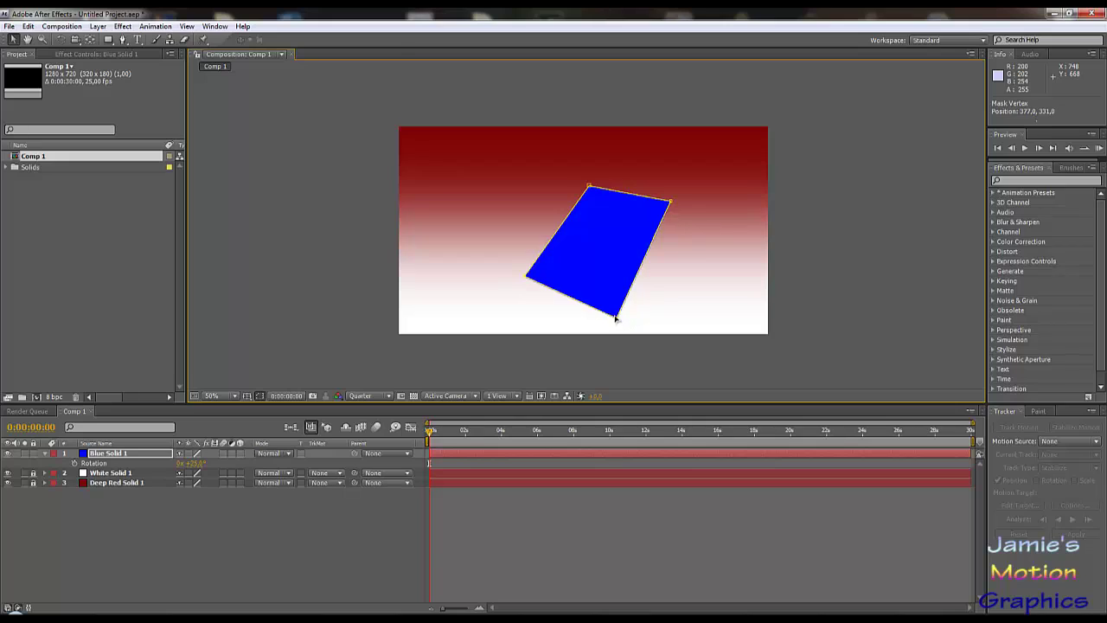
drag(616, 319, 610, 298)
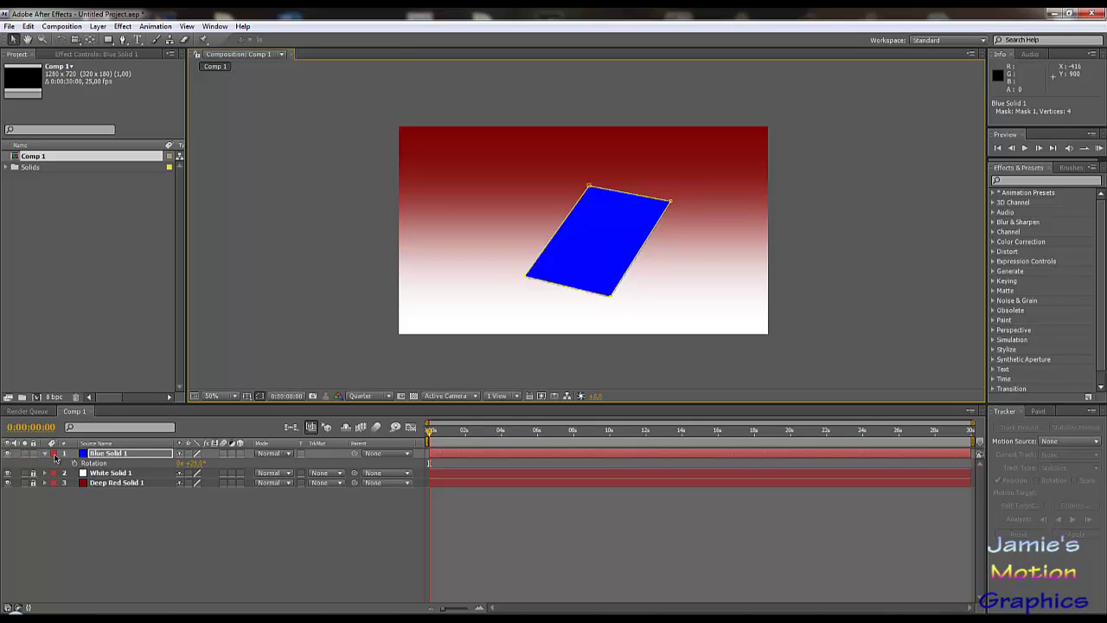
- Change the outline colour of the blue solid's mask to purple (D200FF)
click(127, 446)
click(127, 453)
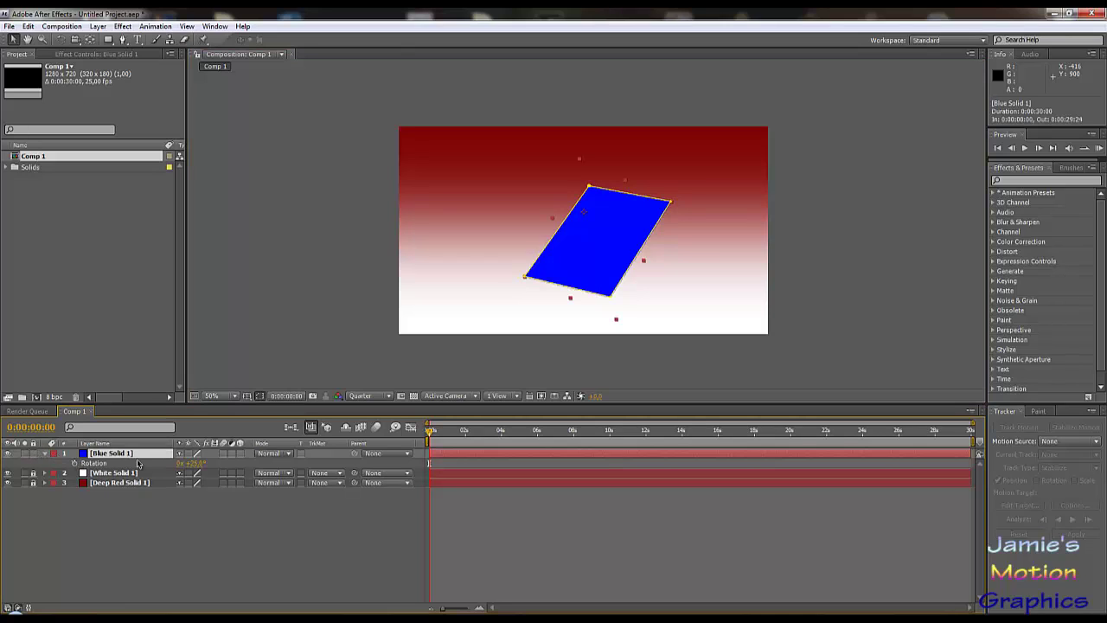
key(m)
click(75, 464)
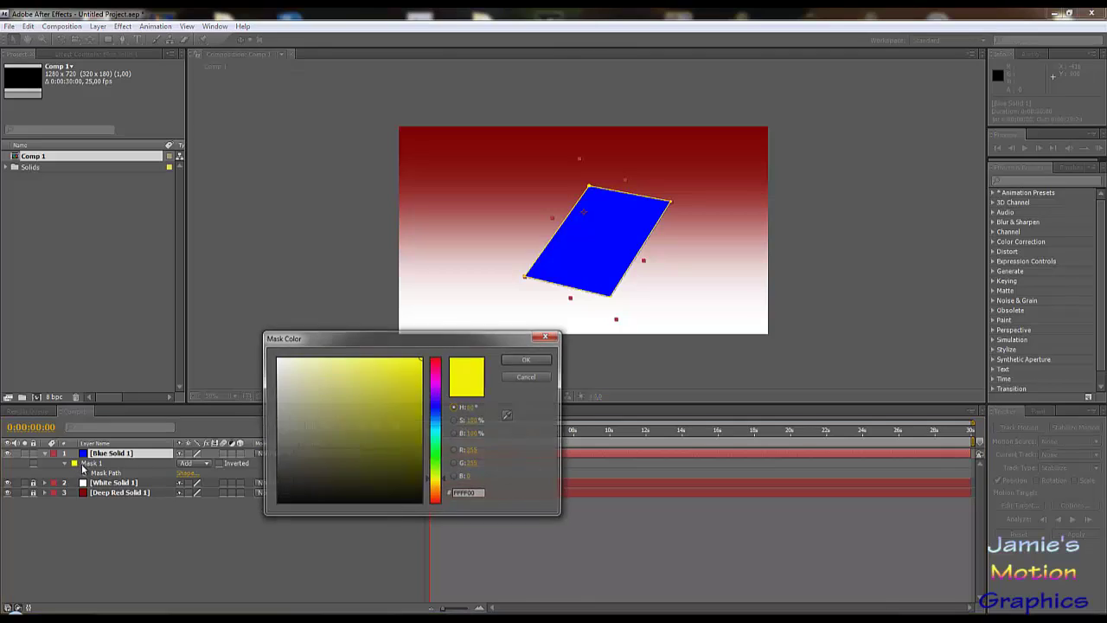
click(437, 395)
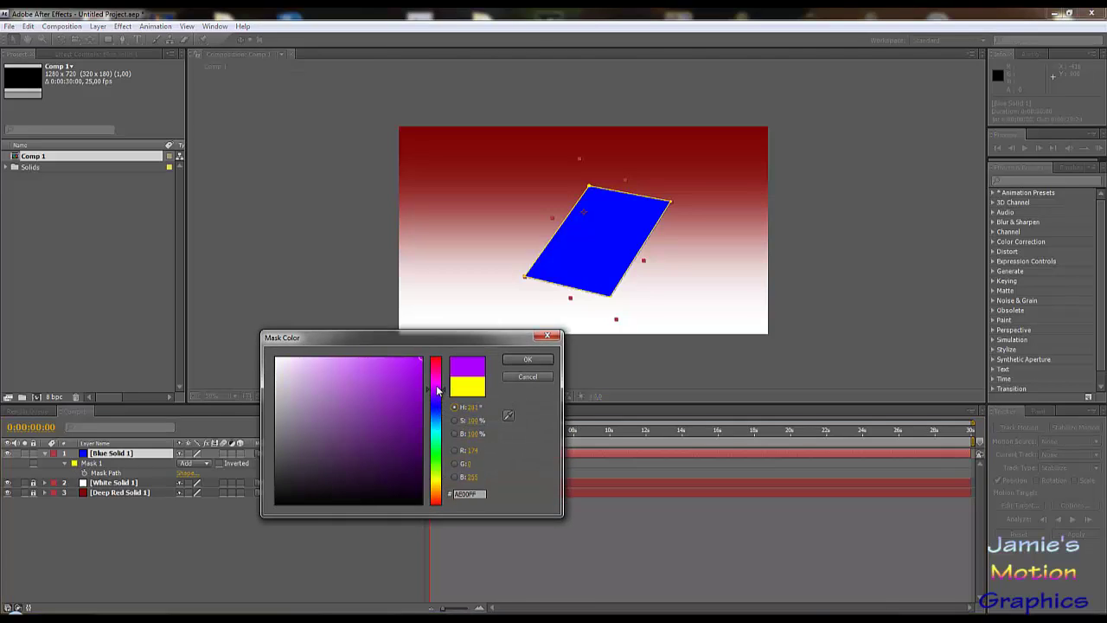
click(525, 360)
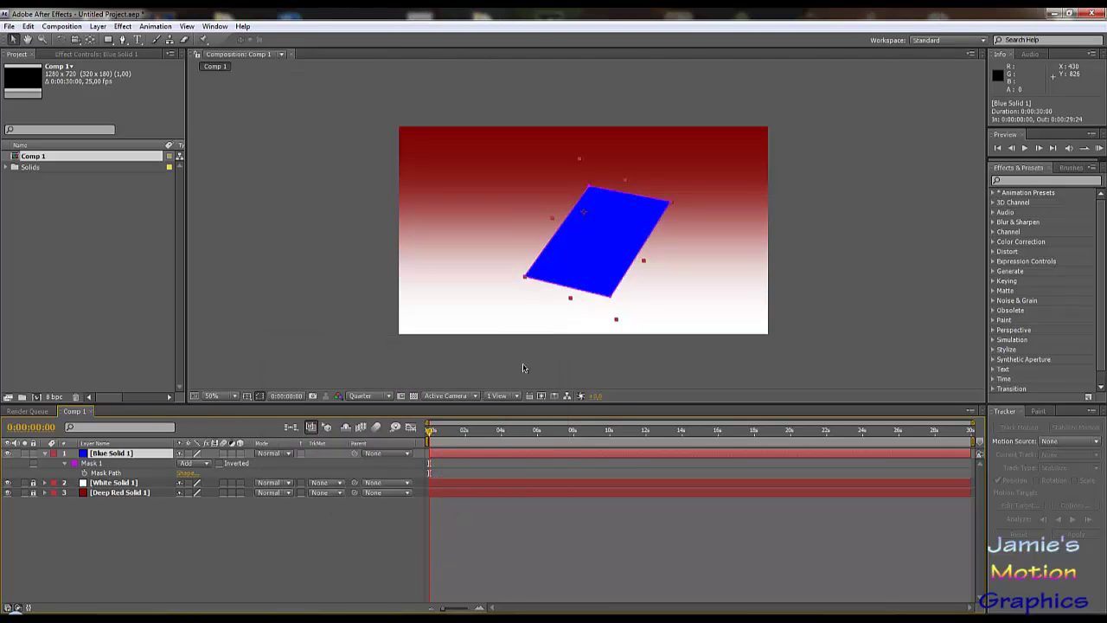
- Change the outline colour of the blue solid's mask to green (06FF00)
click(76, 463)
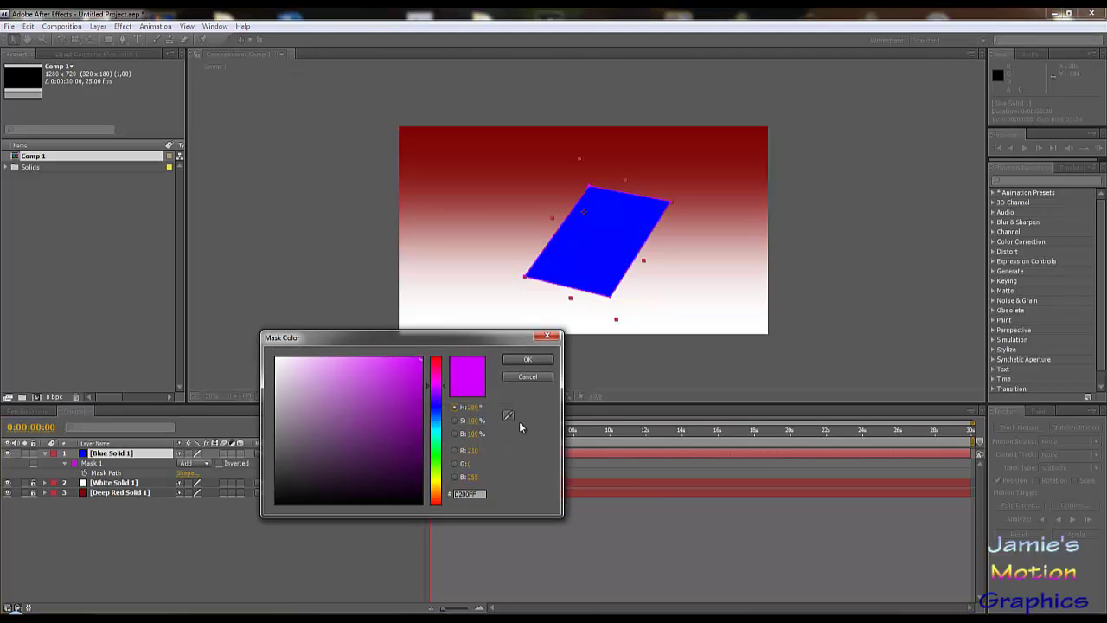
click(437, 462)
click(526, 359)
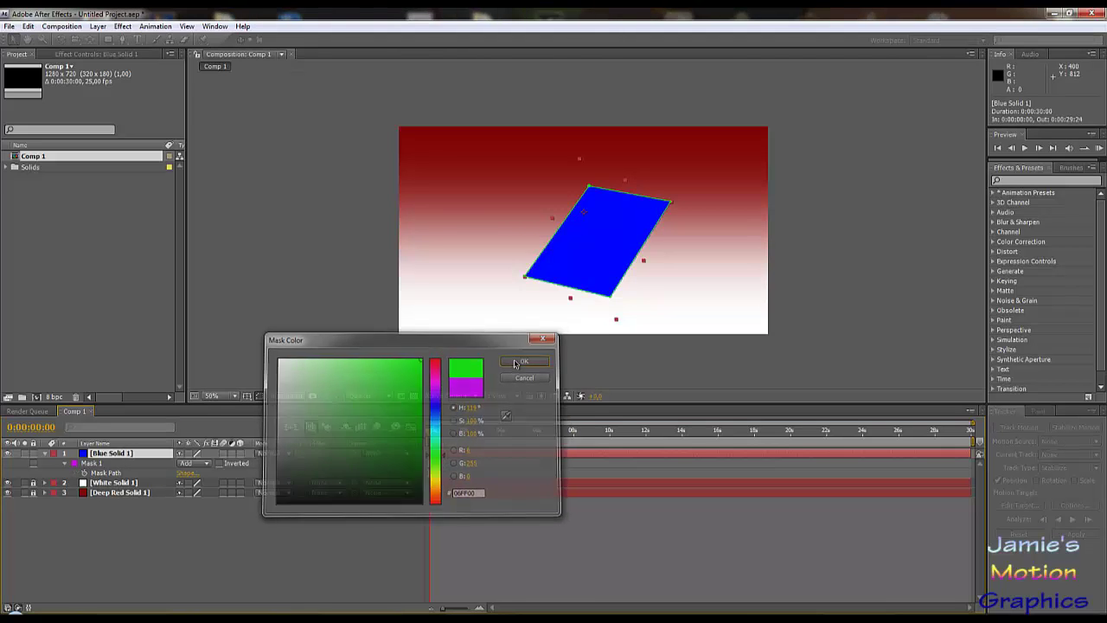
- Move the blue solid rightward and slightly down in the composition to position 798, 322
scroll(593, 315, up, 4)
scroll(593, 294, down, 2)
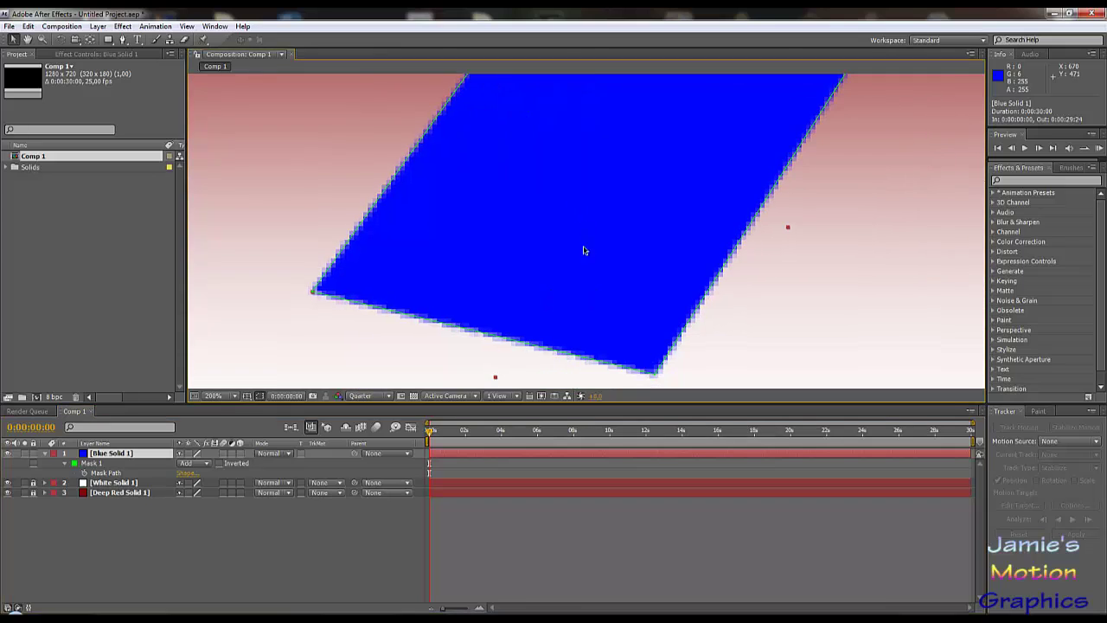
scroll(610, 313, down, 2)
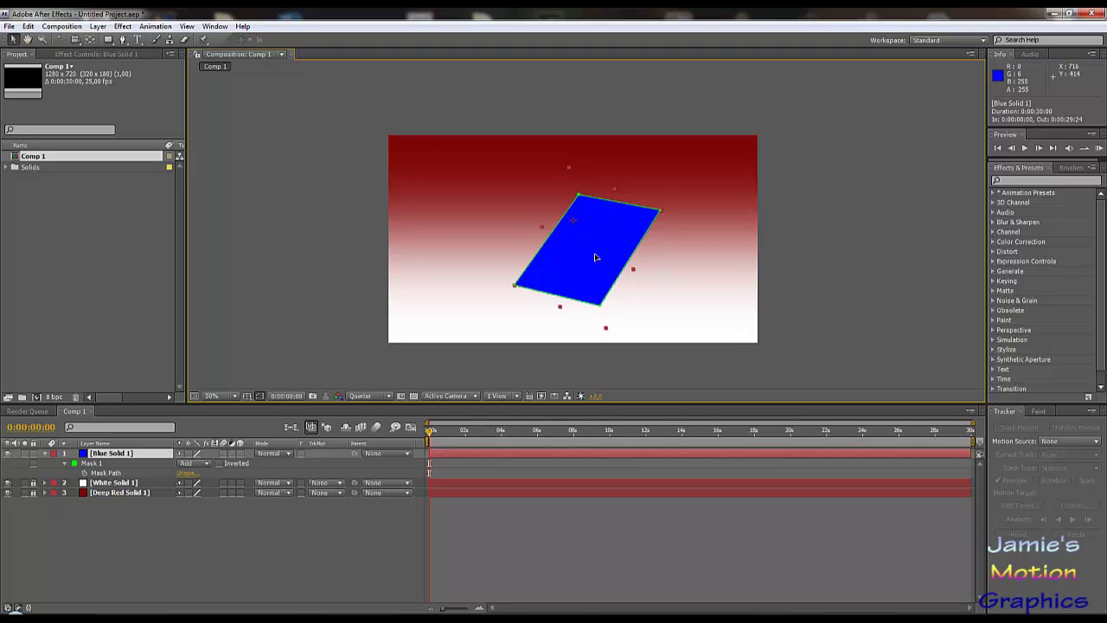
drag(595, 256, 640, 264)
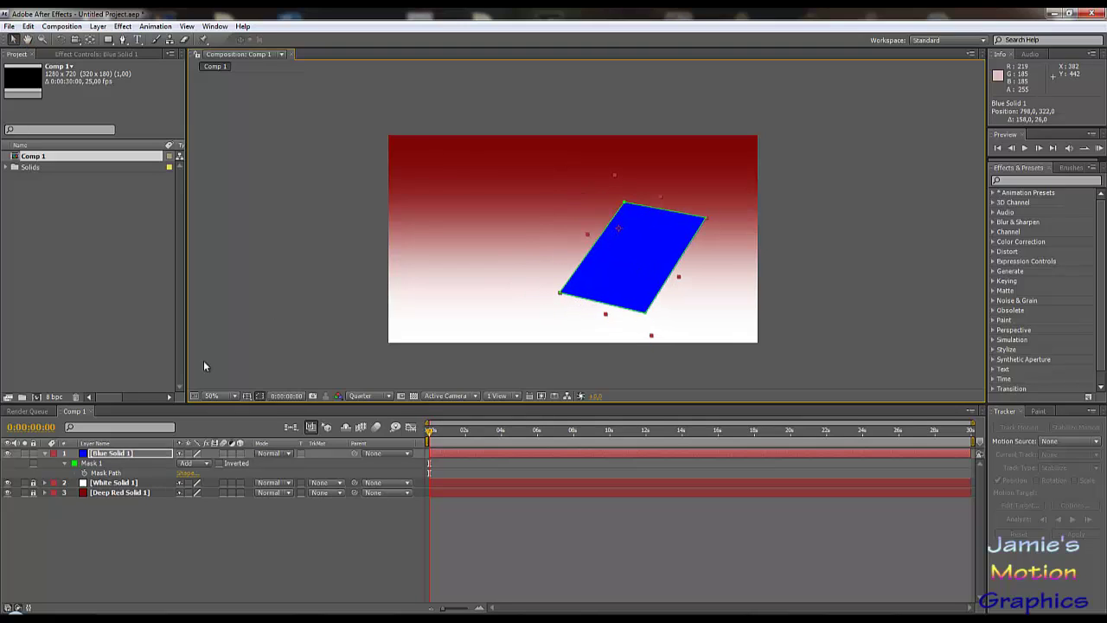
- Duplicate the blue solid layer and move the copy beside the original to position 498, 250
click(126, 456)
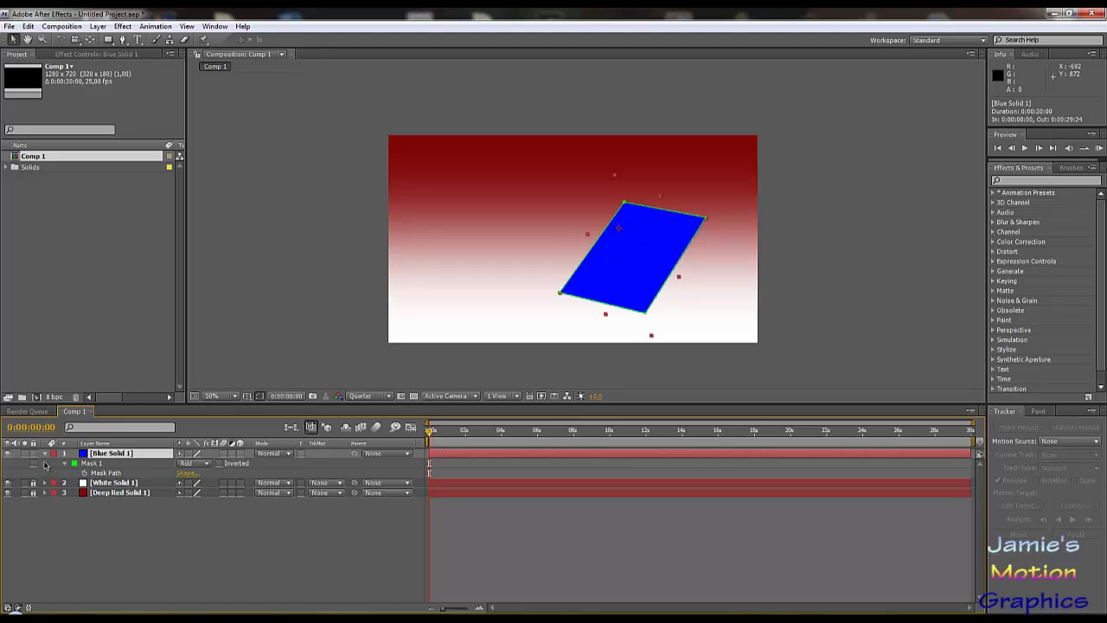
click(44, 454)
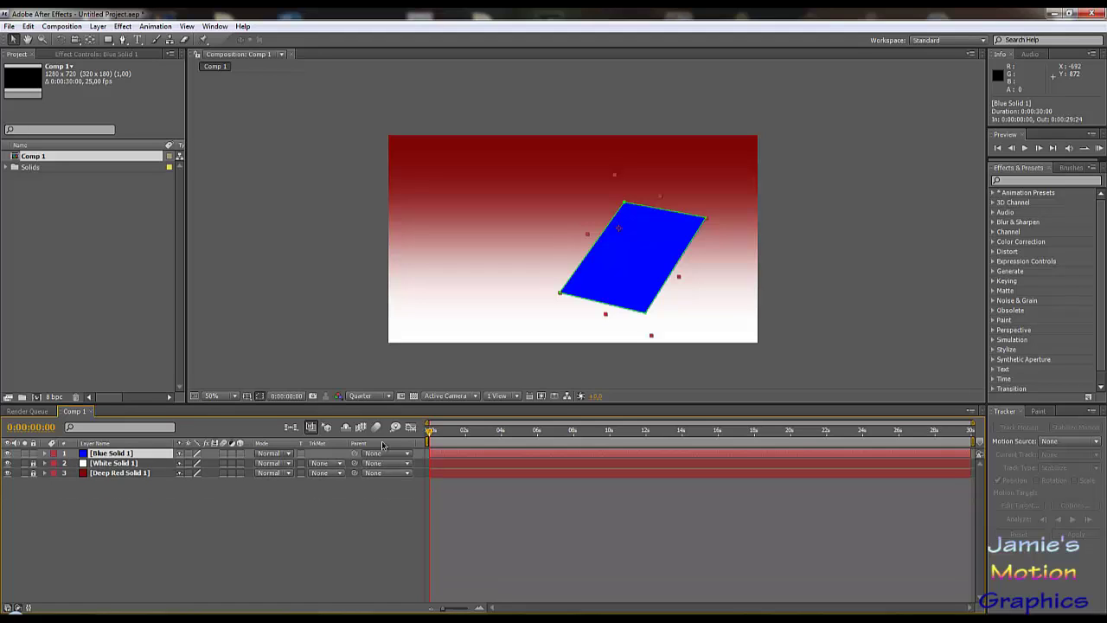
key(ctrl+d)
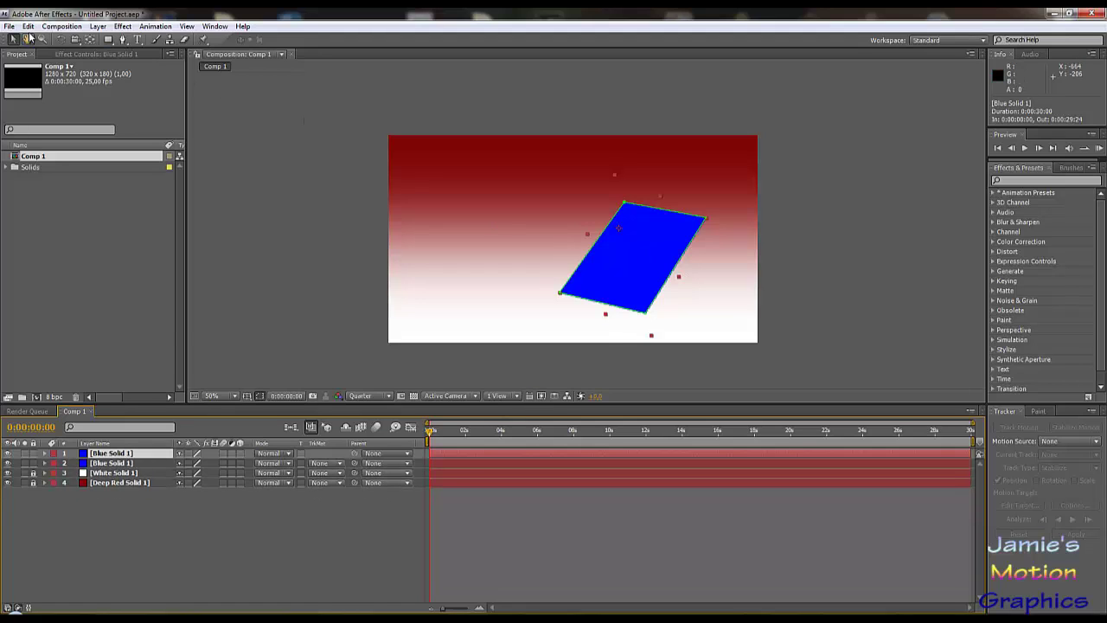
click(27, 26)
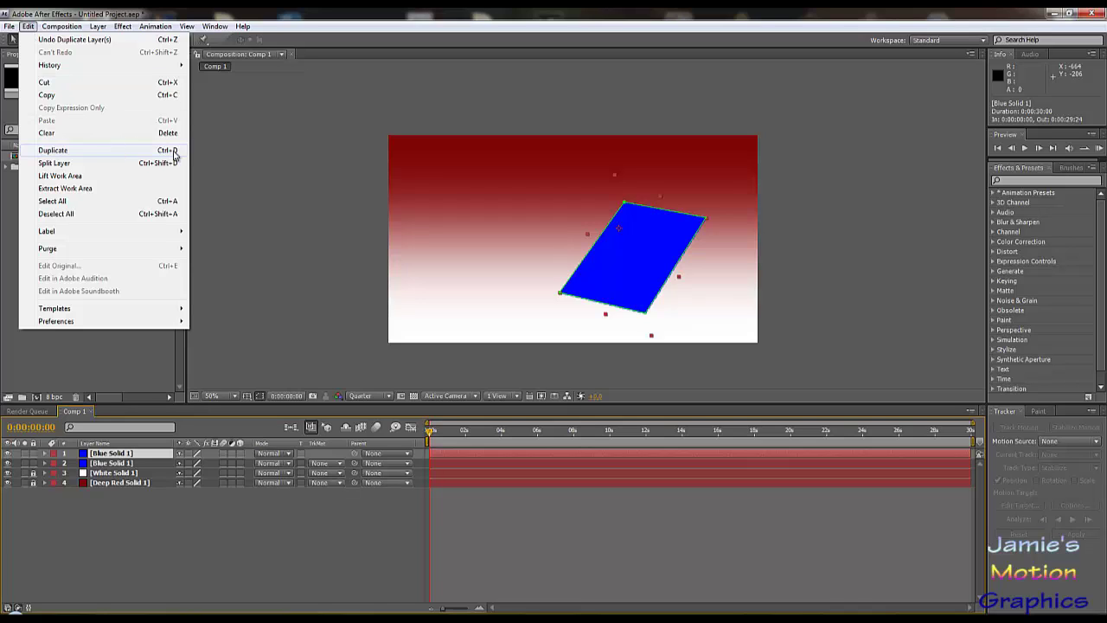
click(290, 264)
click(121, 454)
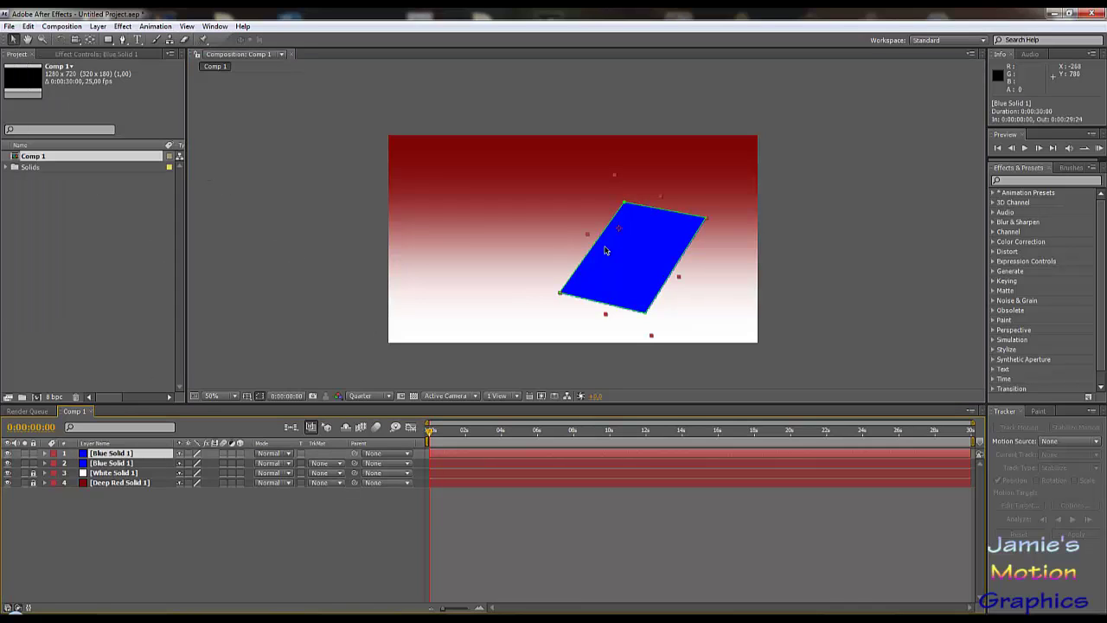
drag(659, 266, 575, 248)
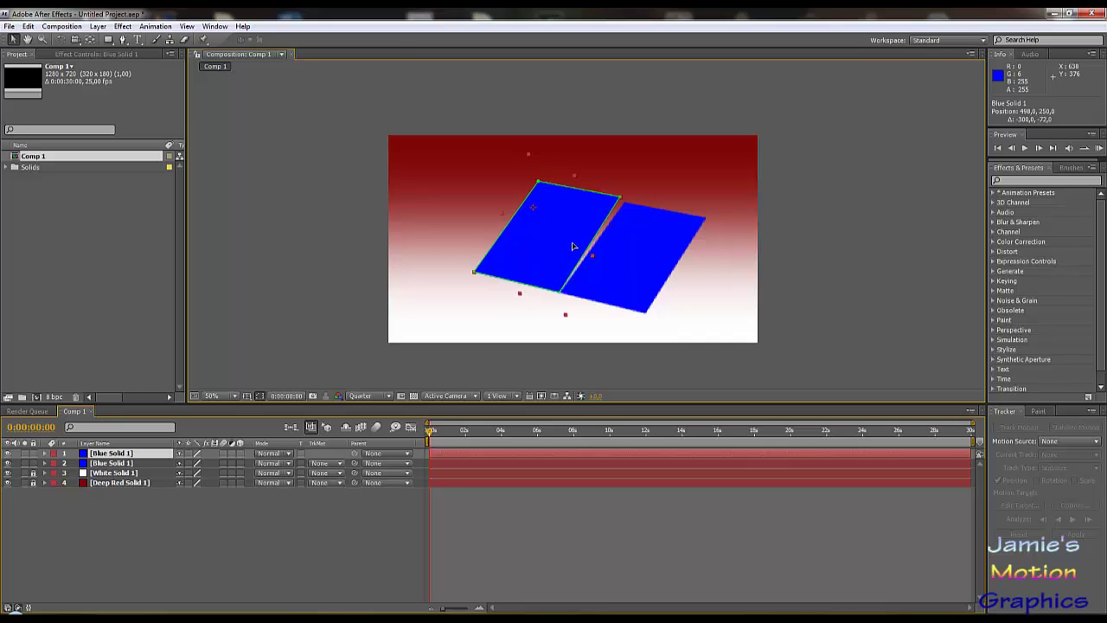
- Move the upper-right mask vertex of the duplicated blue solid to meet the neighbouring solid's corner and close the gap
click(620, 200)
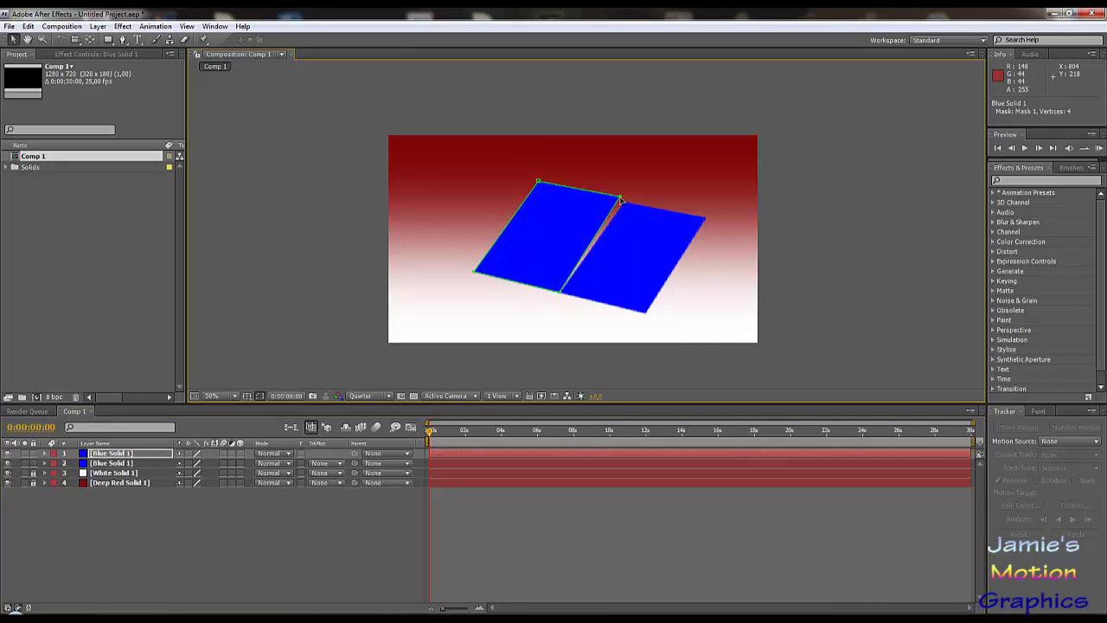
drag(620, 200, 623, 205)
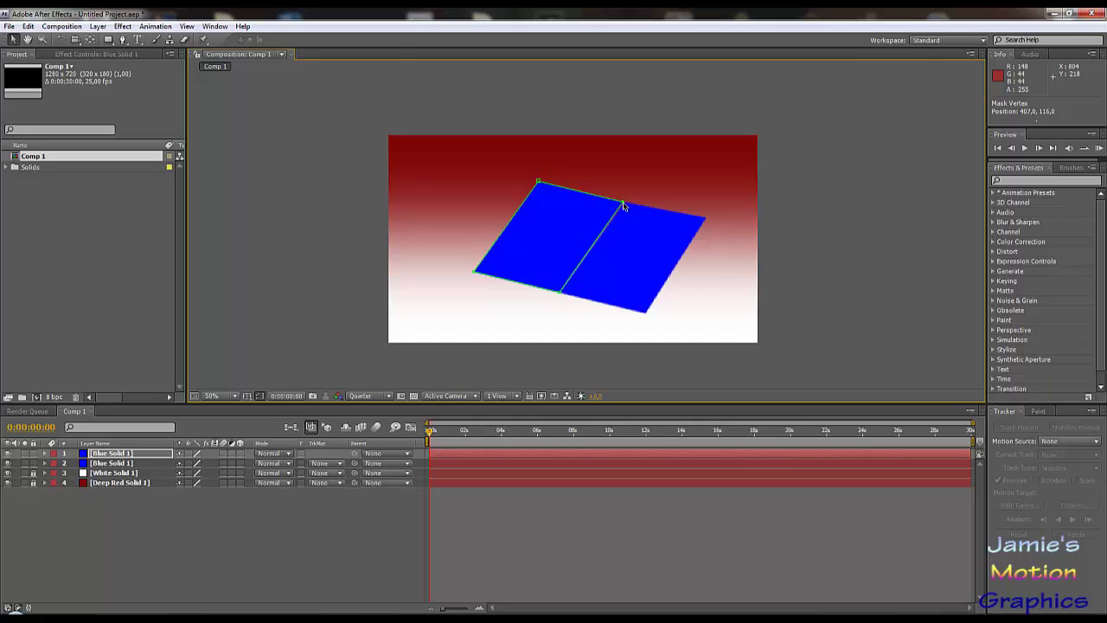
scroll(626, 212, up, 1)
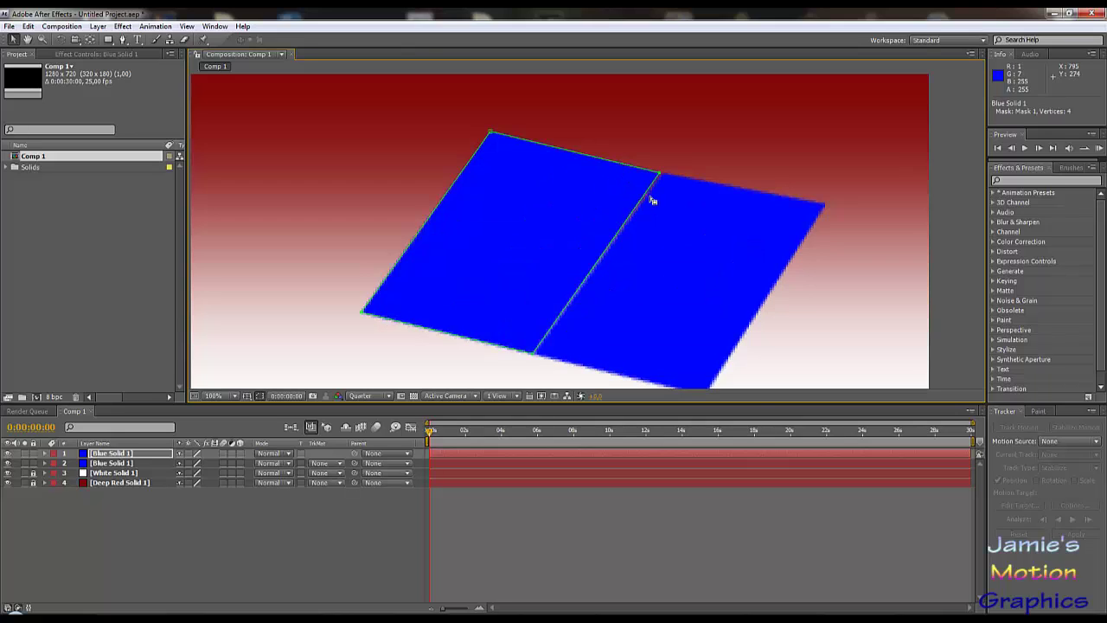
scroll(658, 203, up, 2)
scroll(672, 210, down, 3)
scroll(539, 354, up, 2)
drag(559, 343, 611, 189)
drag(583, 247, 579, 273)
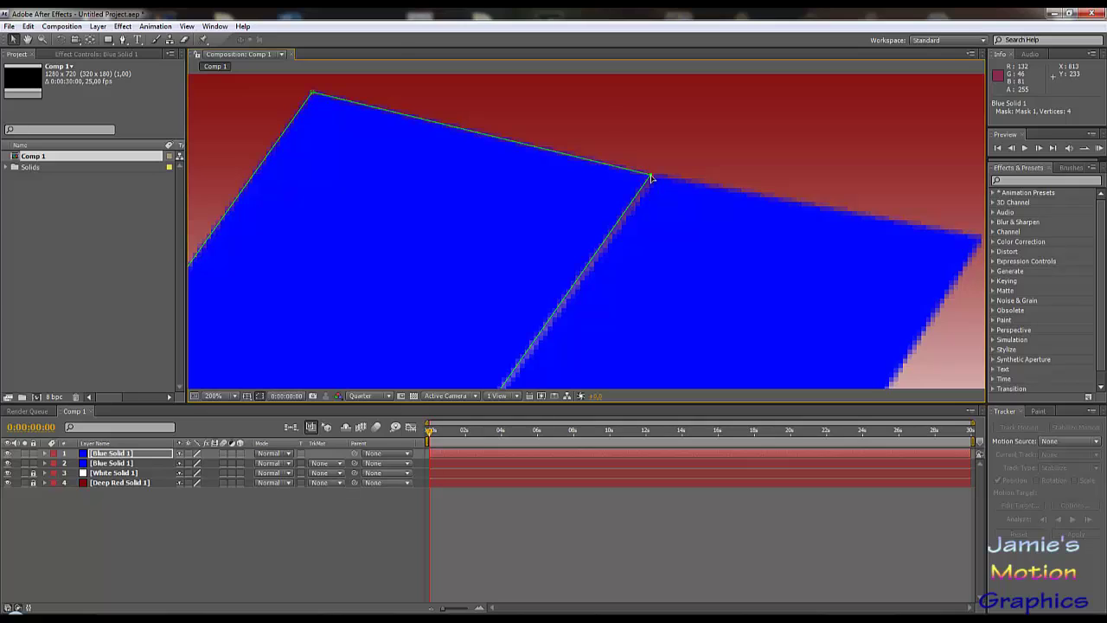
click(650, 177)
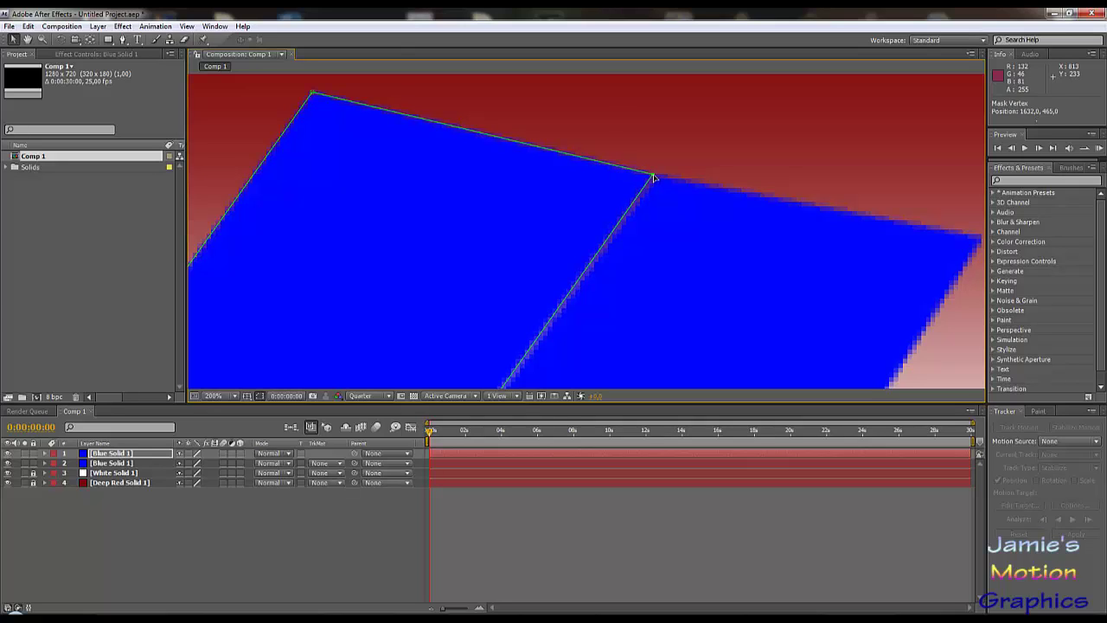
- Delete the original blue solid layer and duplicate the remaining reshaped blue solid
click(119, 464)
key(Delete)
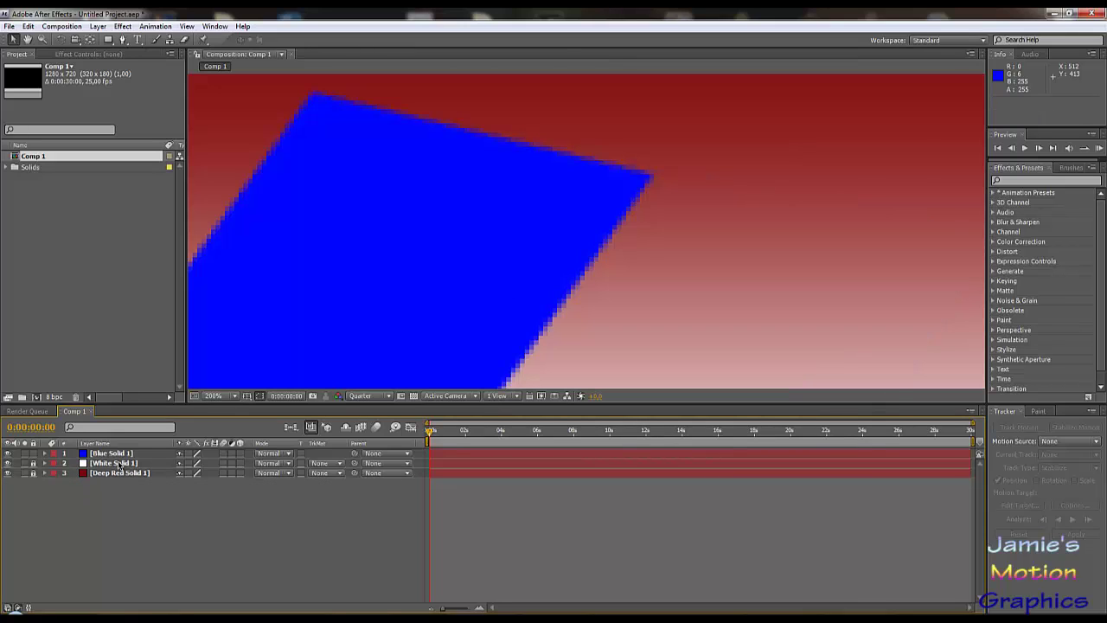
click(104, 454)
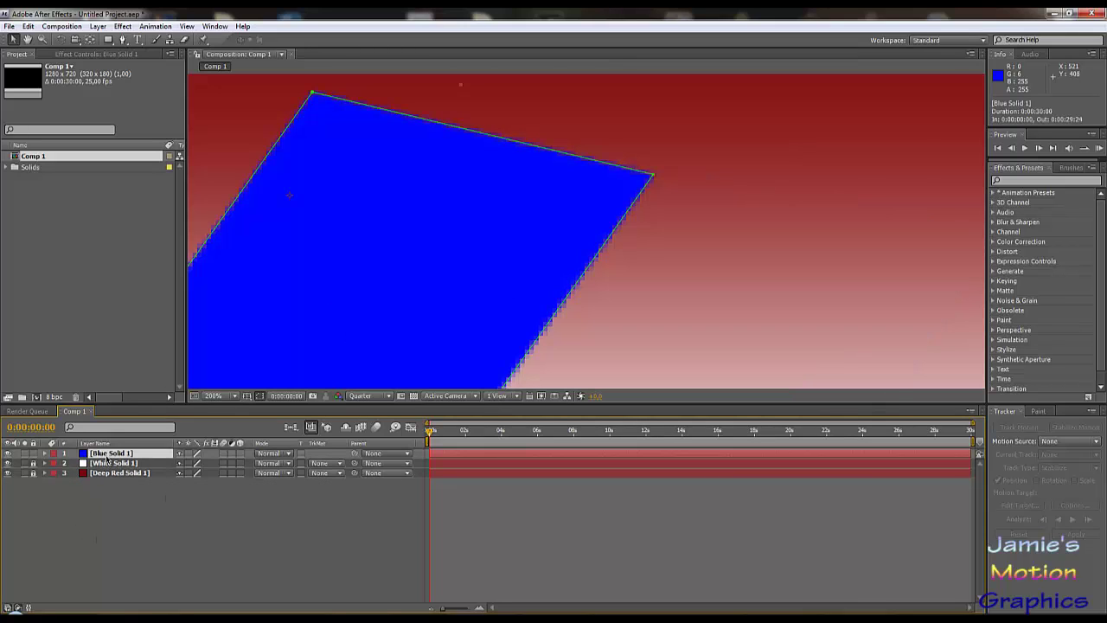
key(ctrl+d)
scroll(402, 294, down, 4)
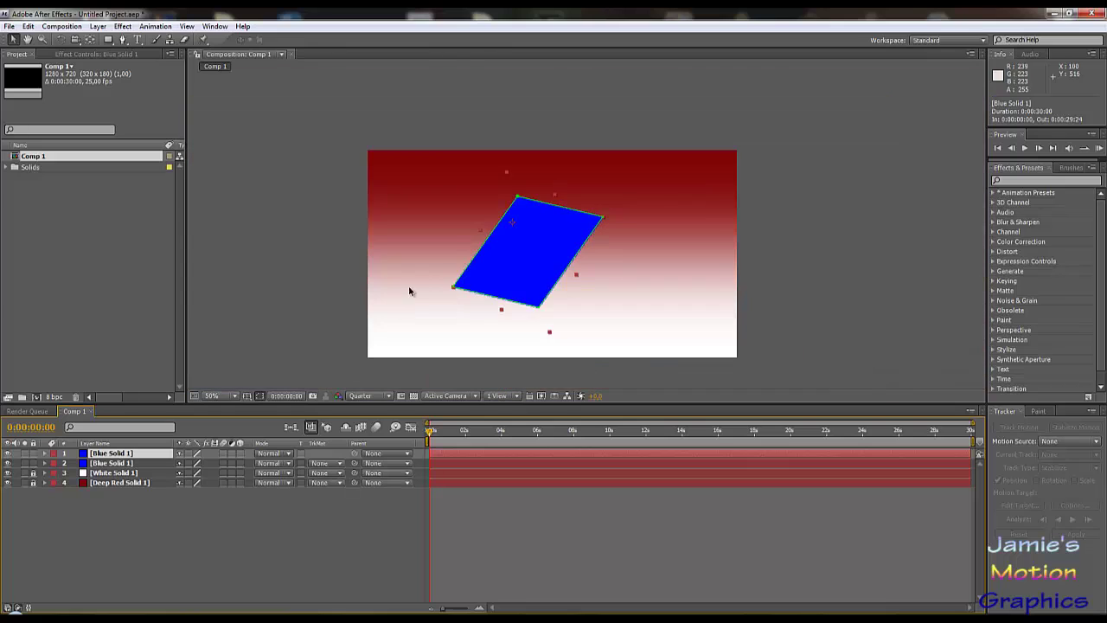
- Move the duplicated blue solid beside the original to position 804, 324, leaving only a thin seam between them
scroll(510, 275, up, 2)
drag(477, 274, 660, 321)
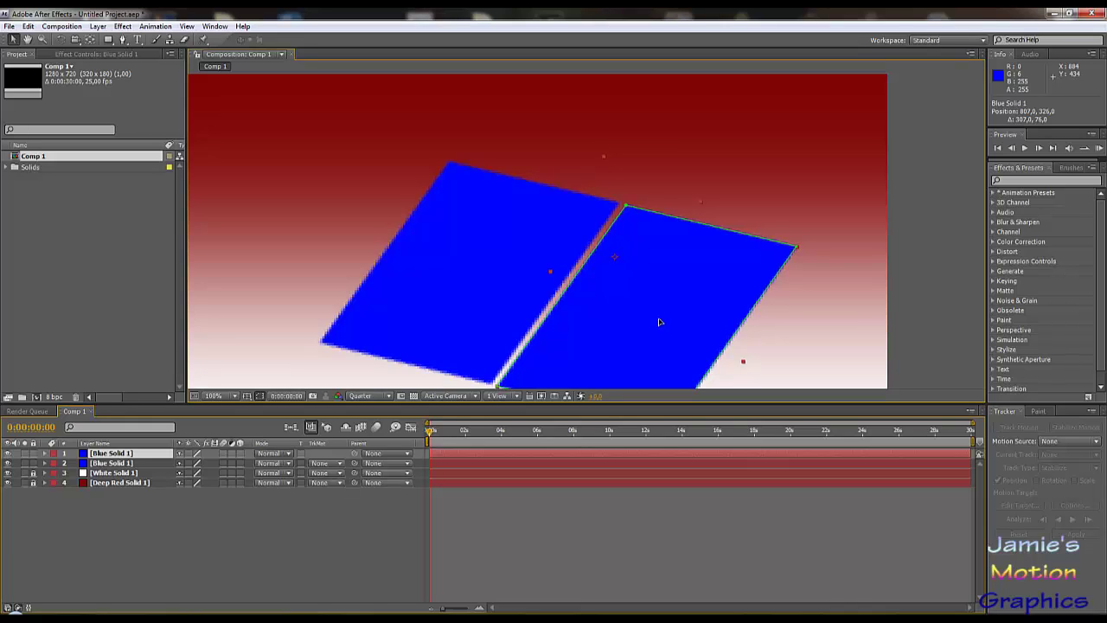
drag(605, 294, 605, 286)
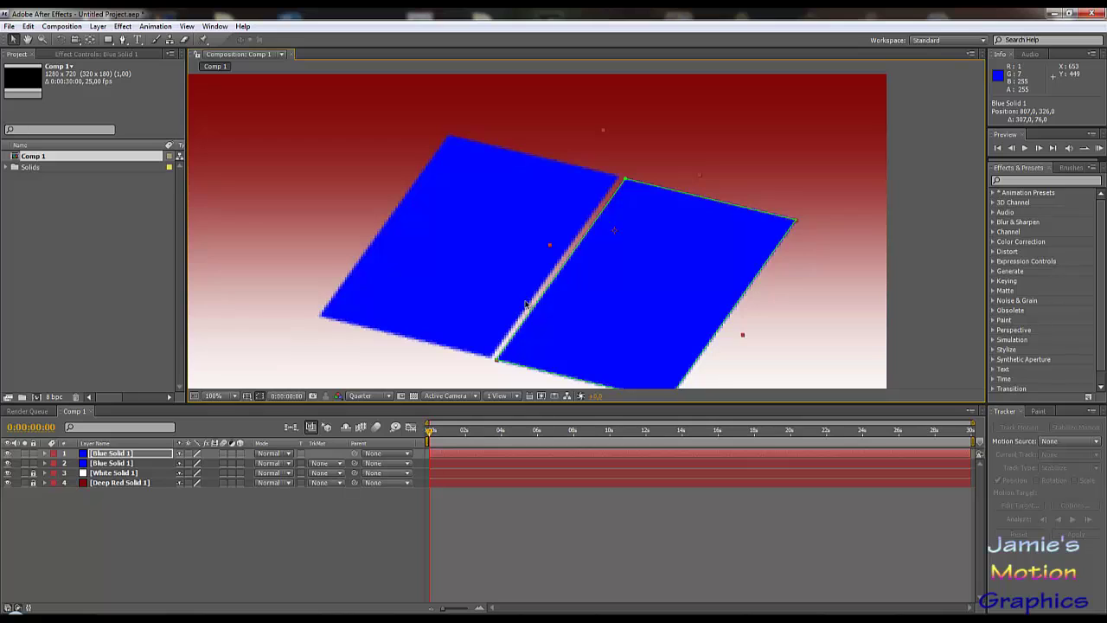
drag(521, 300, 498, 245)
scroll(535, 267, up, 1)
scroll(535, 267, down, 1)
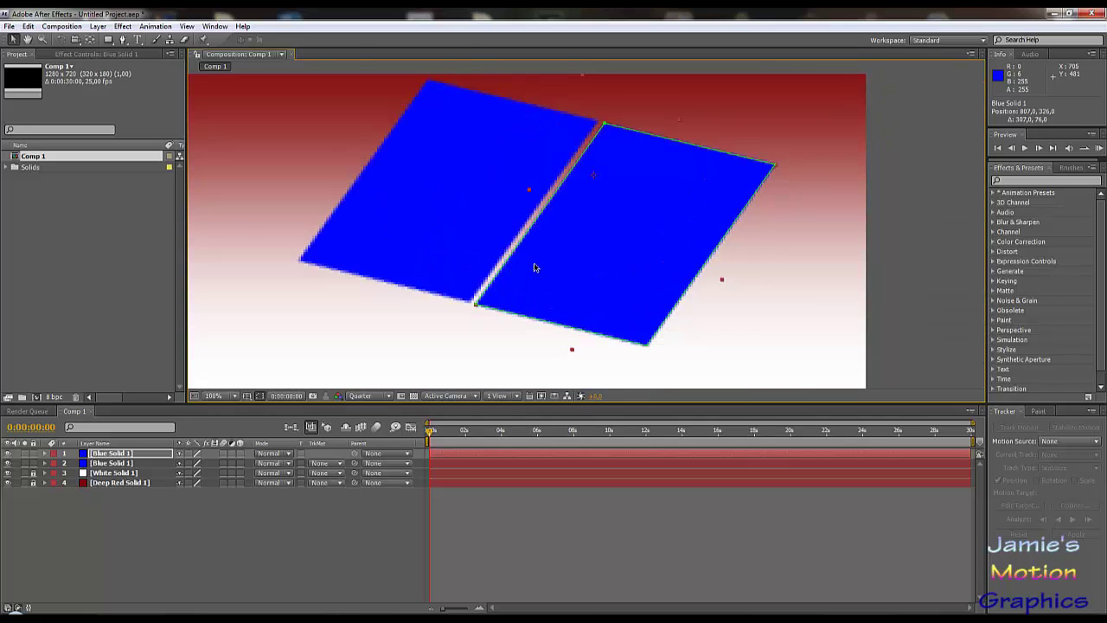
drag(584, 249, 583, 248)
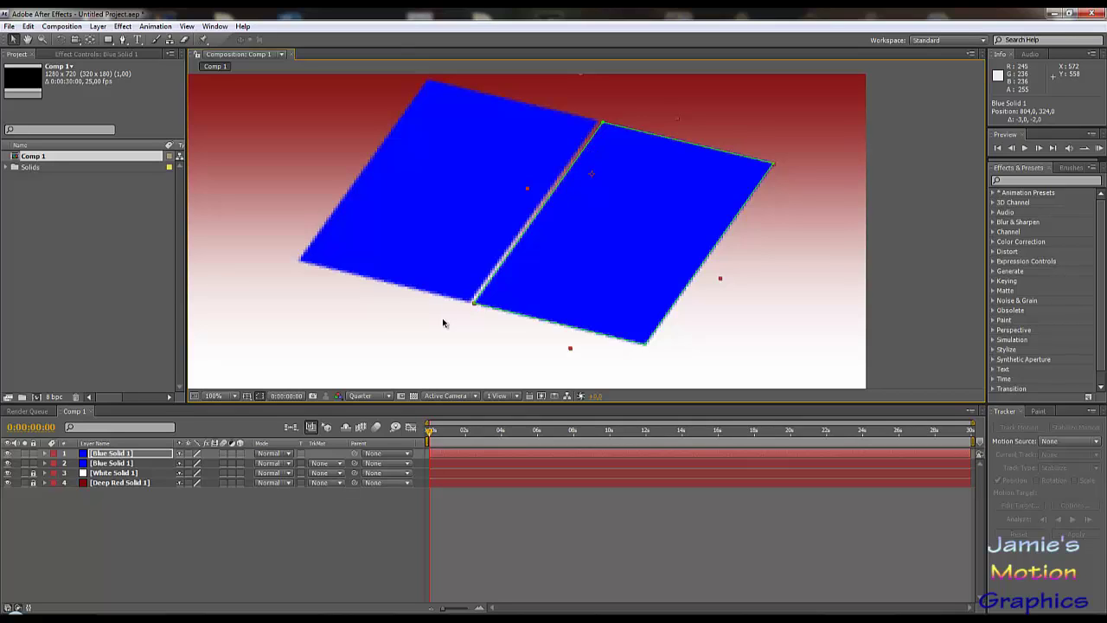
- Duplicate the right-hand blue solid and move the copy over the seam between the two solids
click(130, 454)
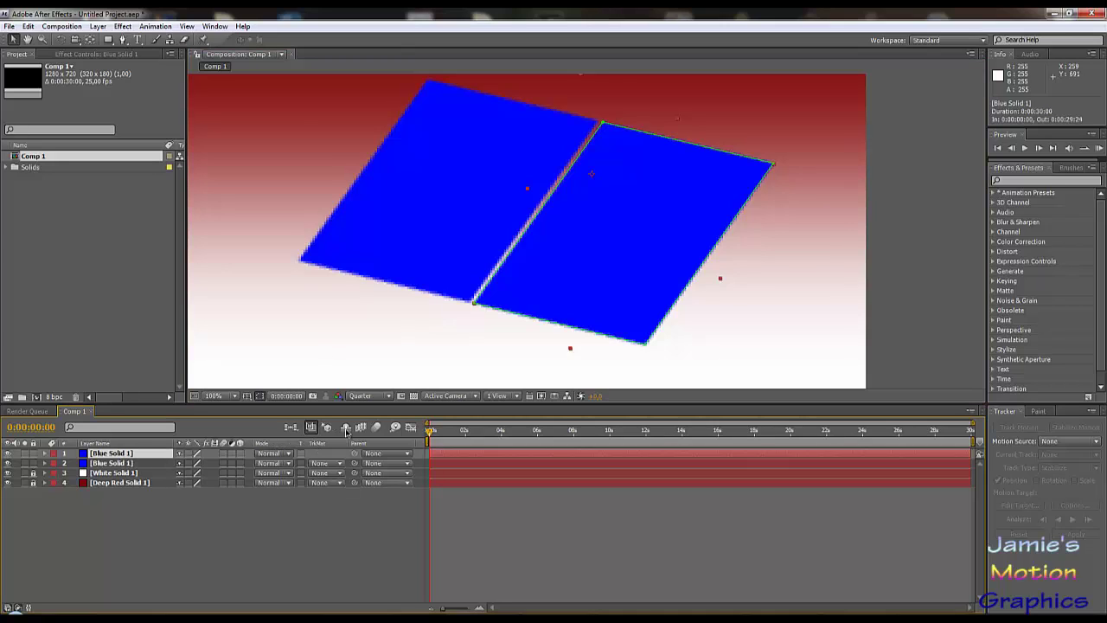
key(ctrl+d)
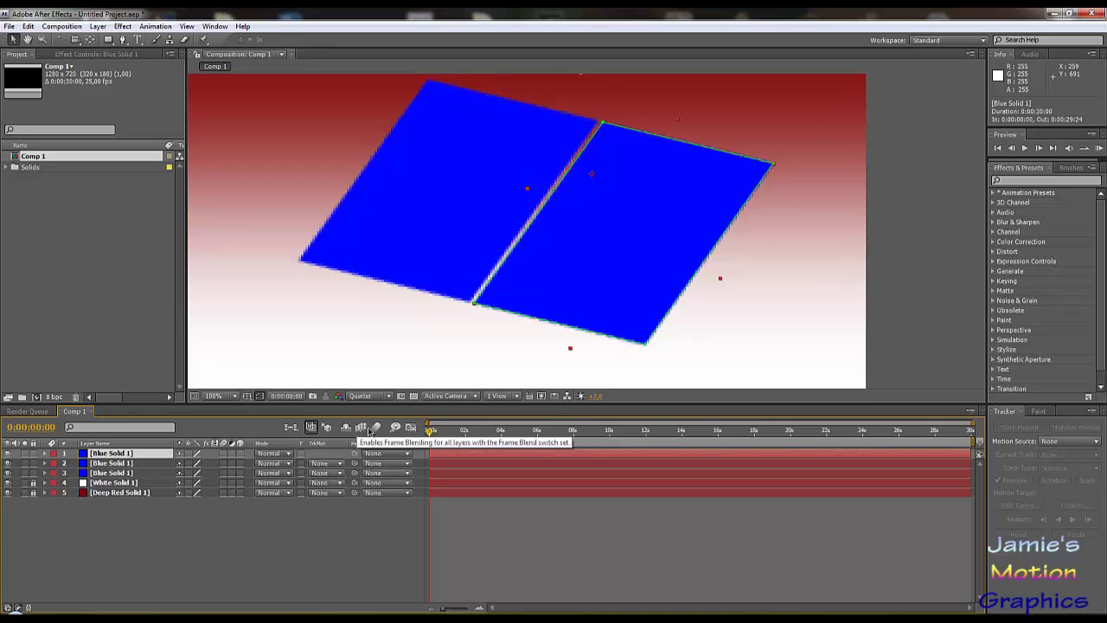
drag(632, 250, 470, 210)
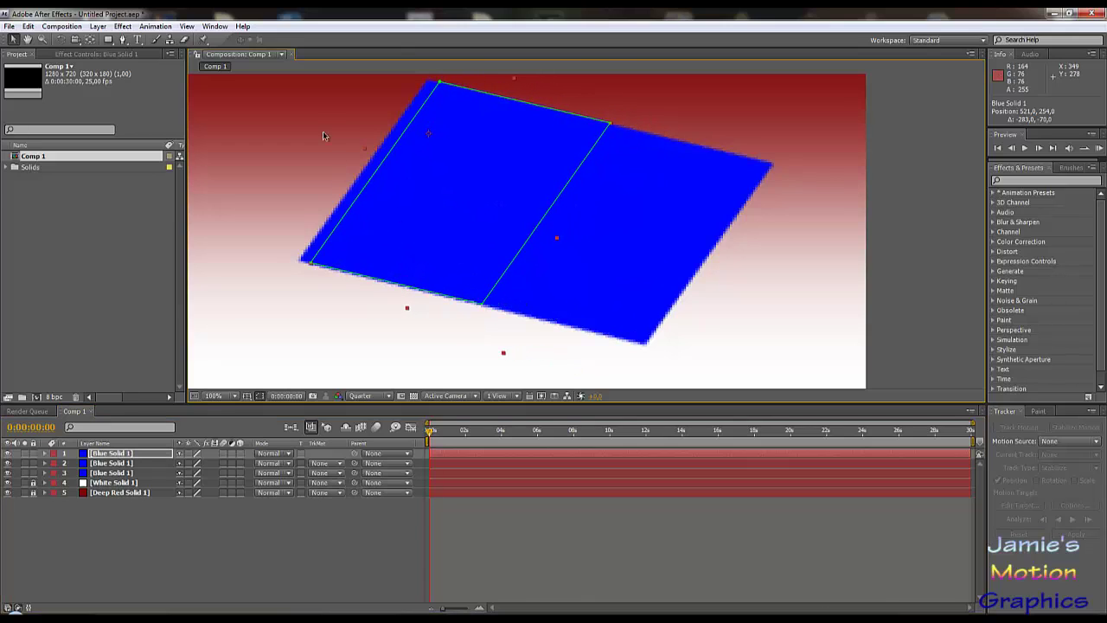
click(362, 81)
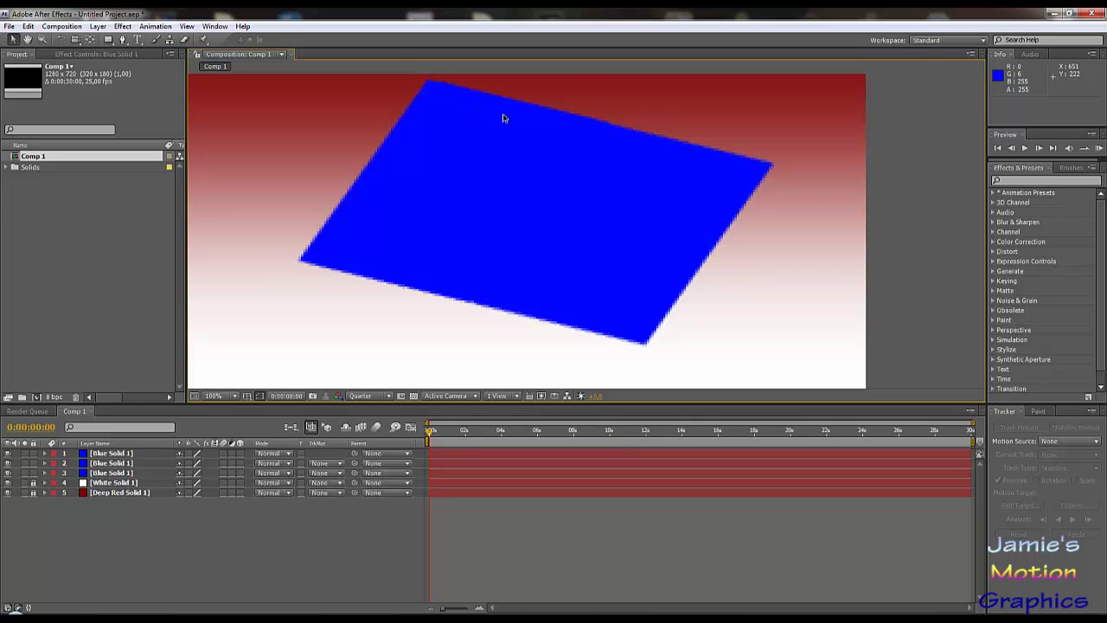
click(458, 102)
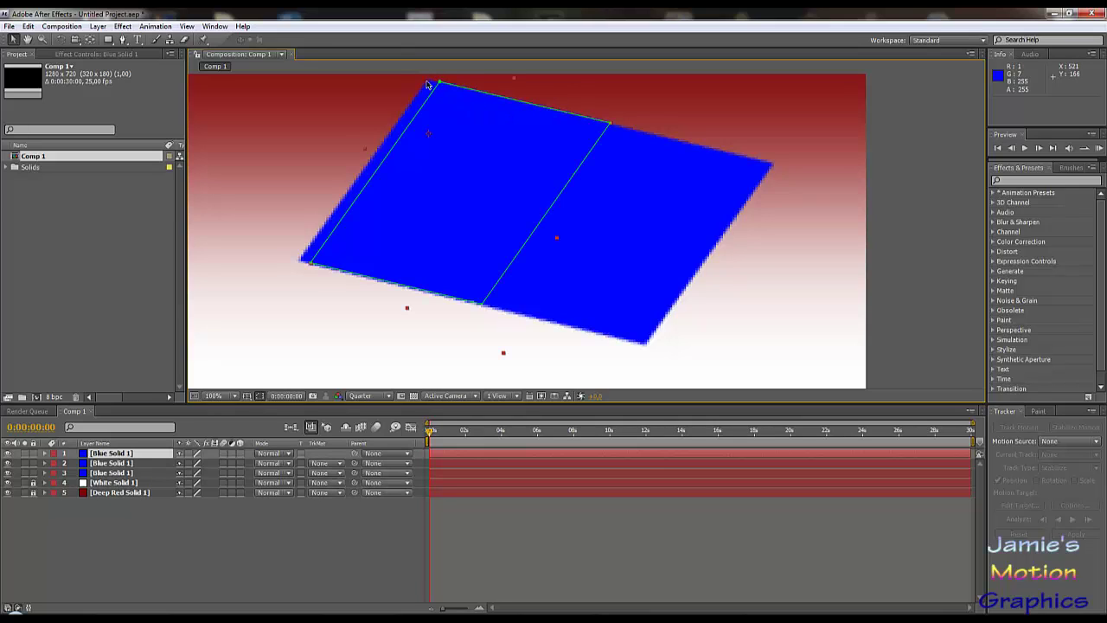
mouse_move(461, 108)
mouse_down()
mouse_move(435, 89)
mouse_move(473, 120)
mouse_up()
click(334, 91)
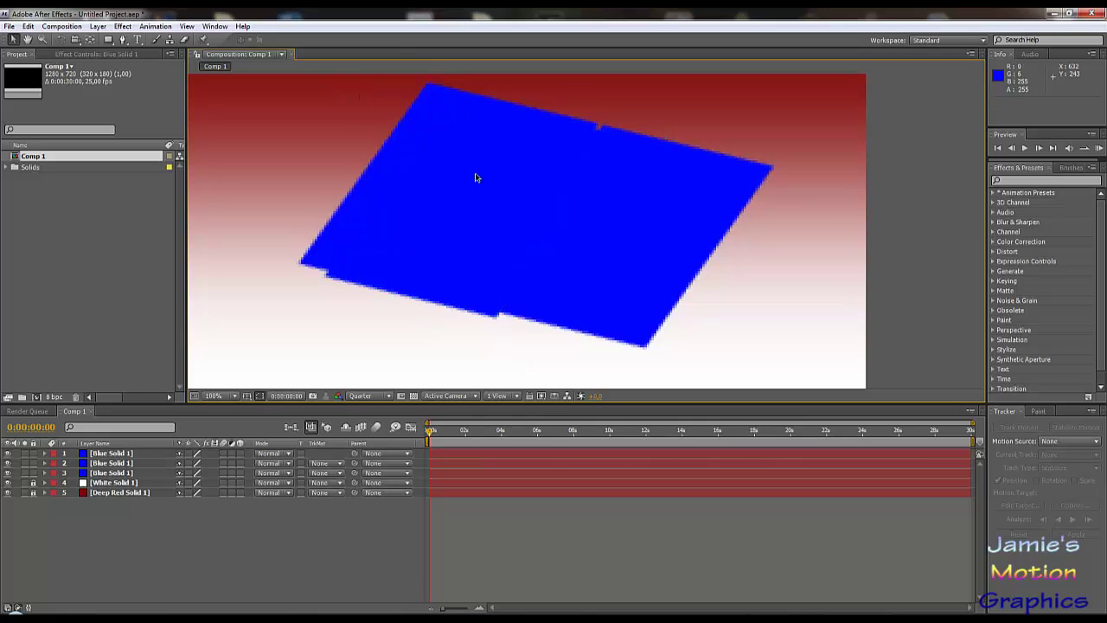
- Narrow the top blue solid's mask to a thin strip along the seam by moving its two left vertices rightward
click(96, 455)
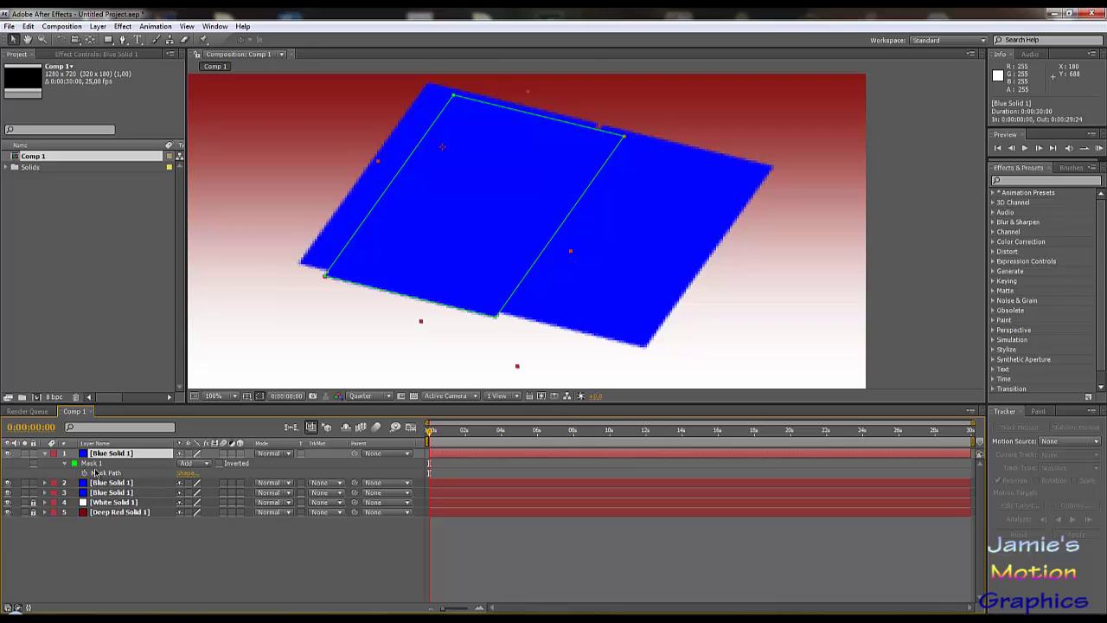
click(102, 473)
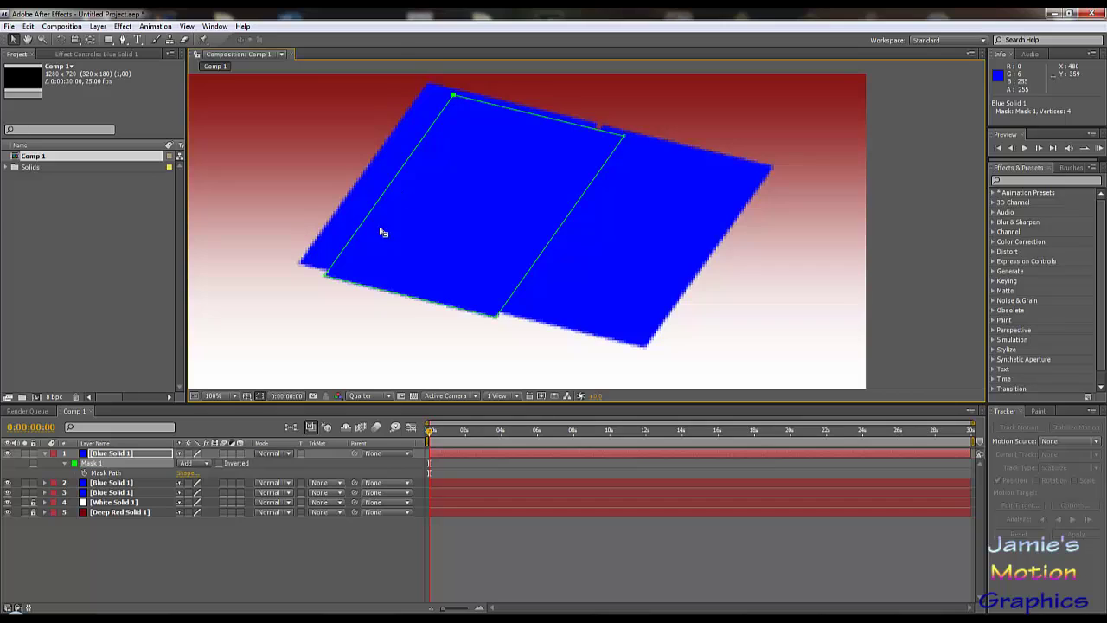
drag(301, 256, 355, 303)
drag(455, 98, 597, 131)
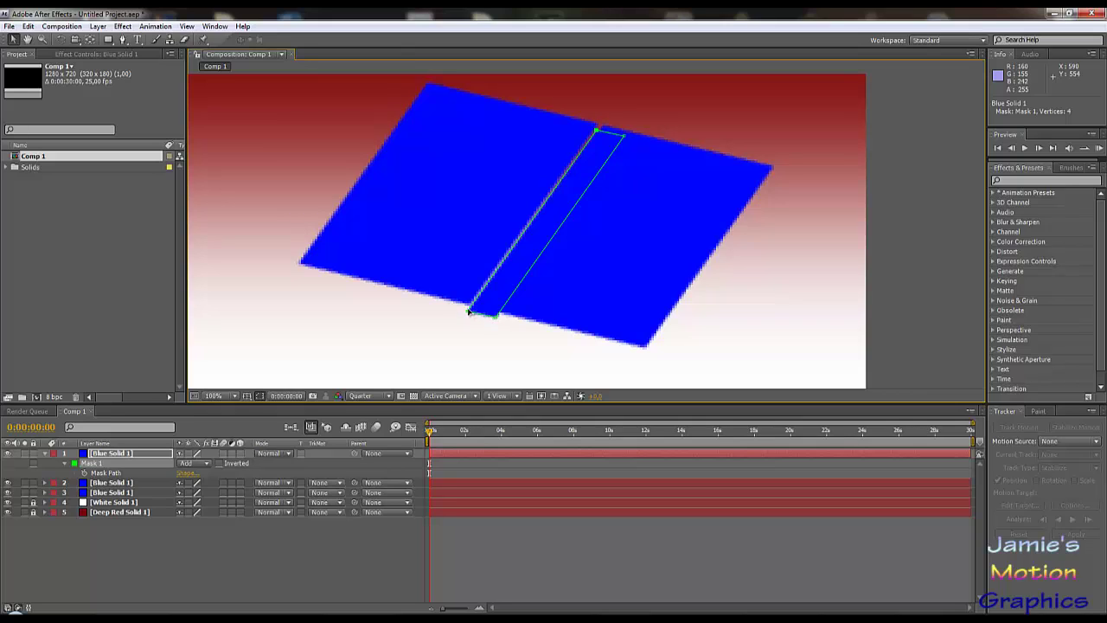
drag(468, 311, 484, 315)
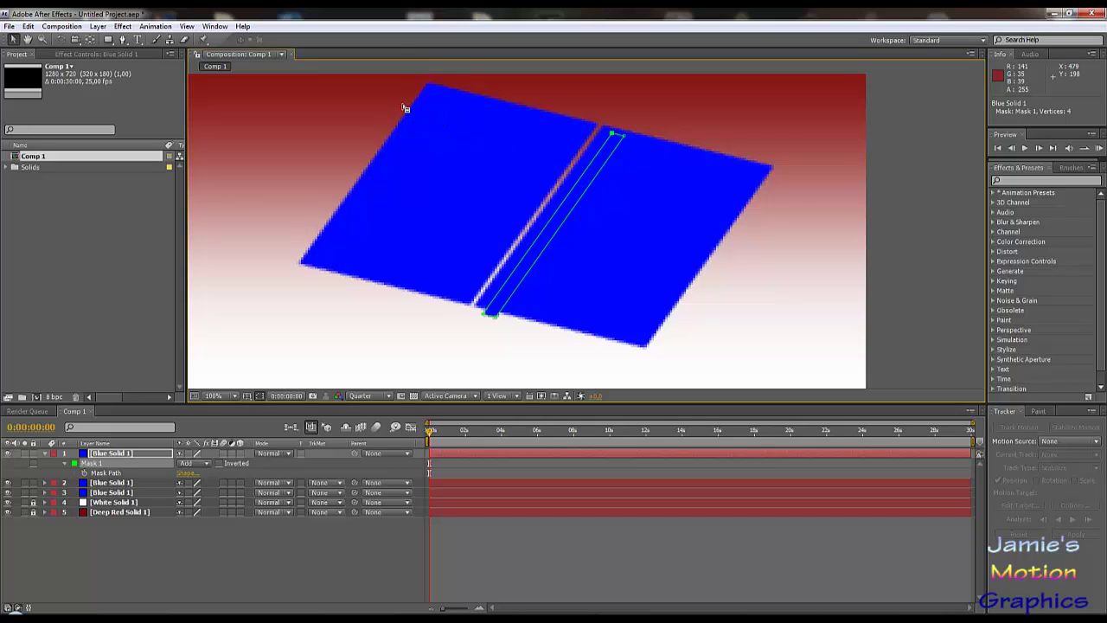
- Round the lower end of the strip's mask into a curve with the Convert Vertex tool
drag(390, 104, 655, 346)
drag(532, 269, 511, 257)
key(period)
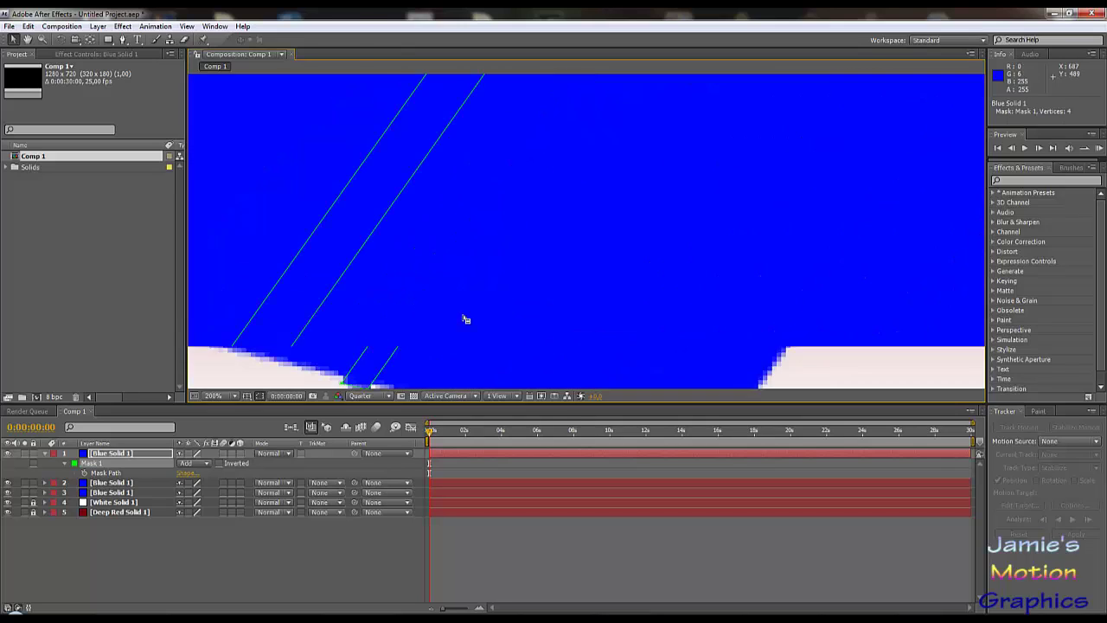
scroll(459, 242, up, 2)
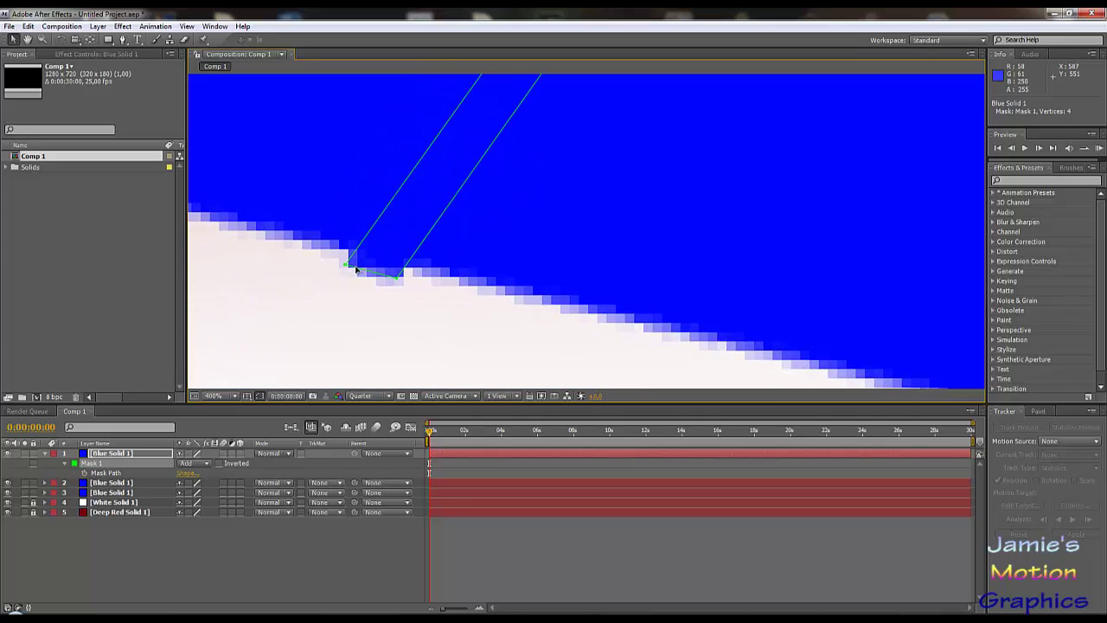
click(124, 40)
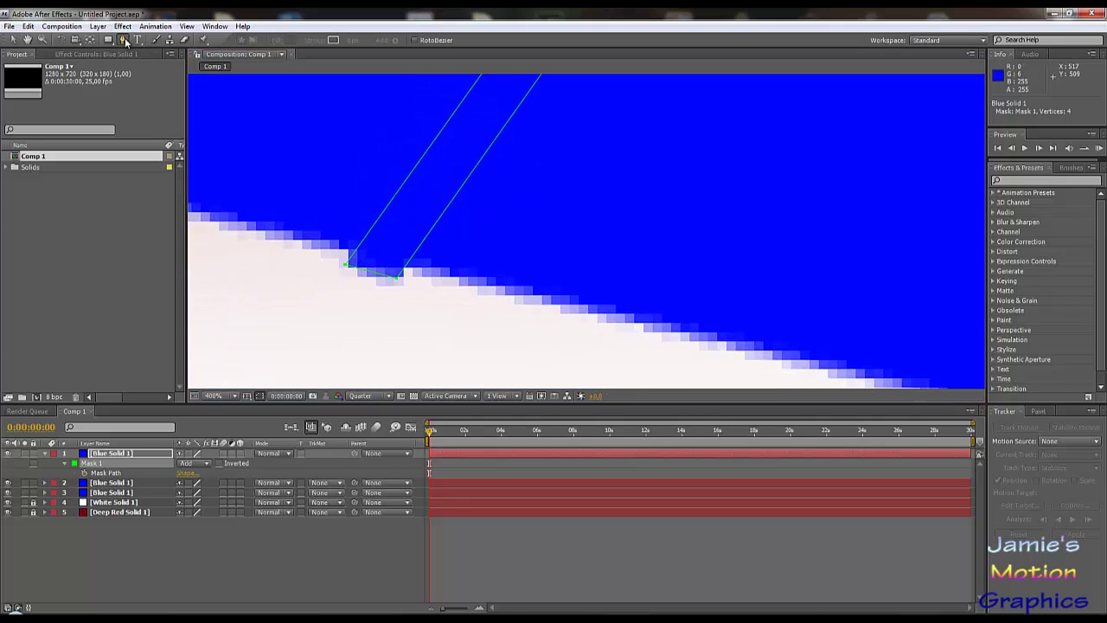
click(125, 41)
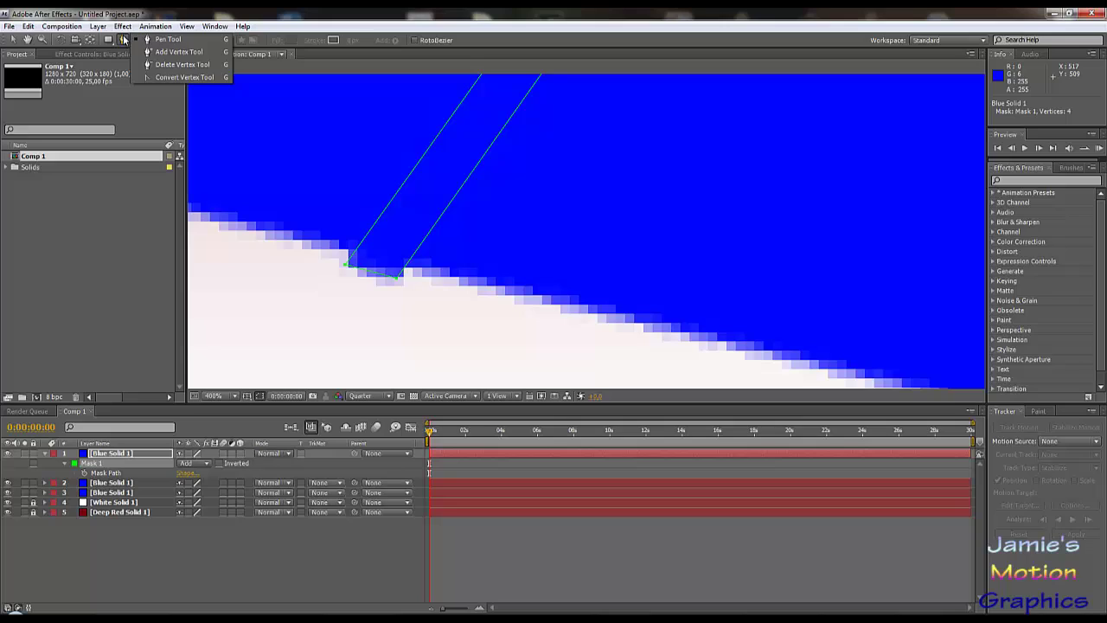
click(151, 77)
drag(348, 264, 394, 287)
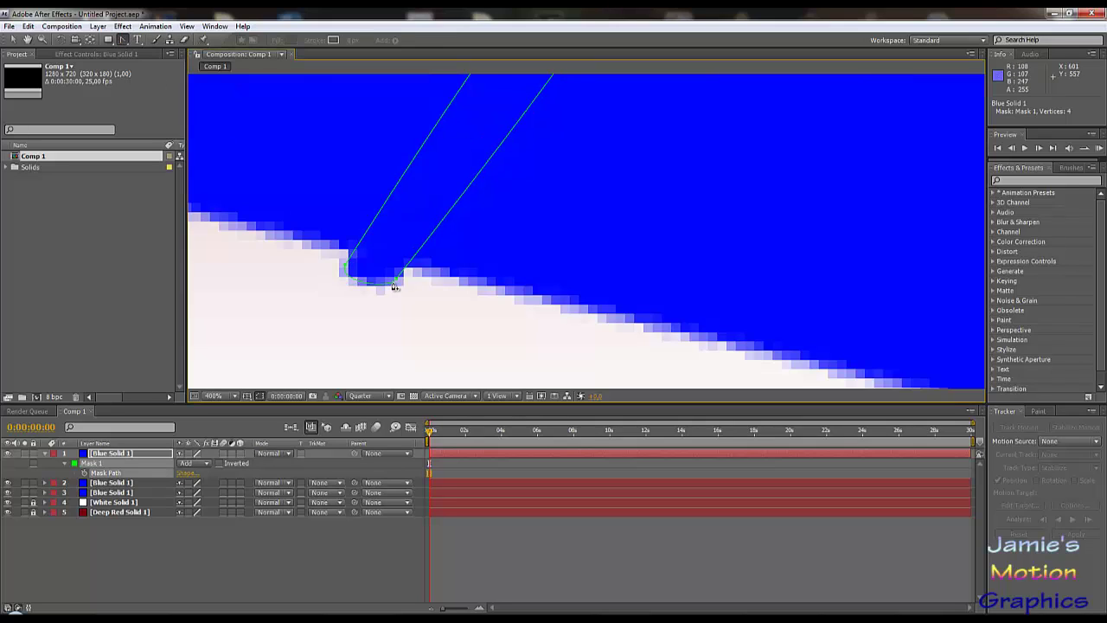
key(ctrl+z)
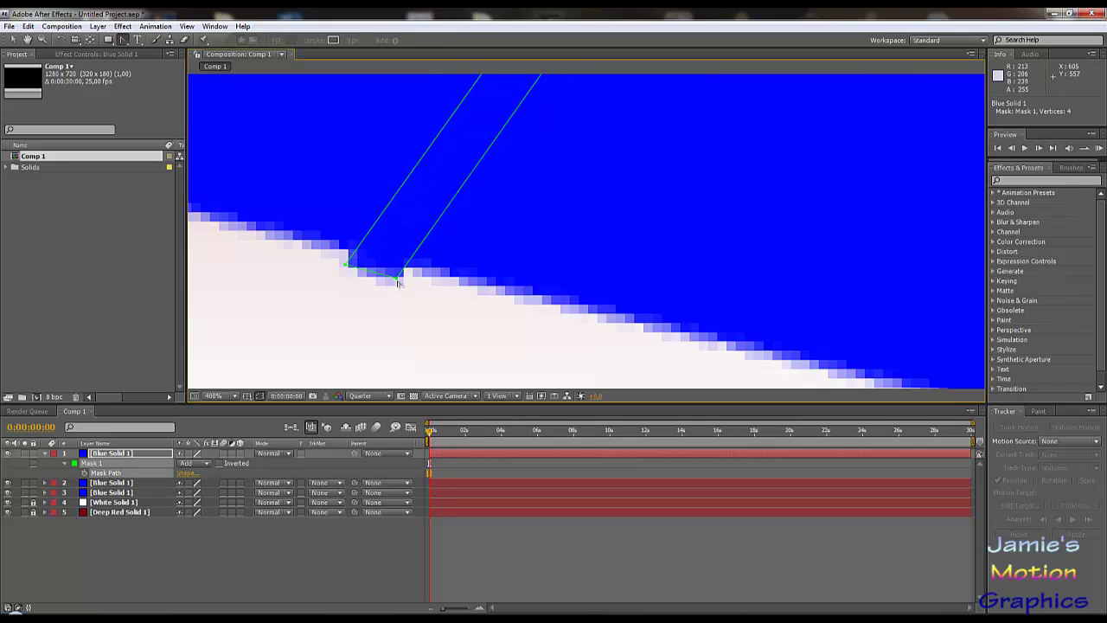
key(ctrl+shift+z)
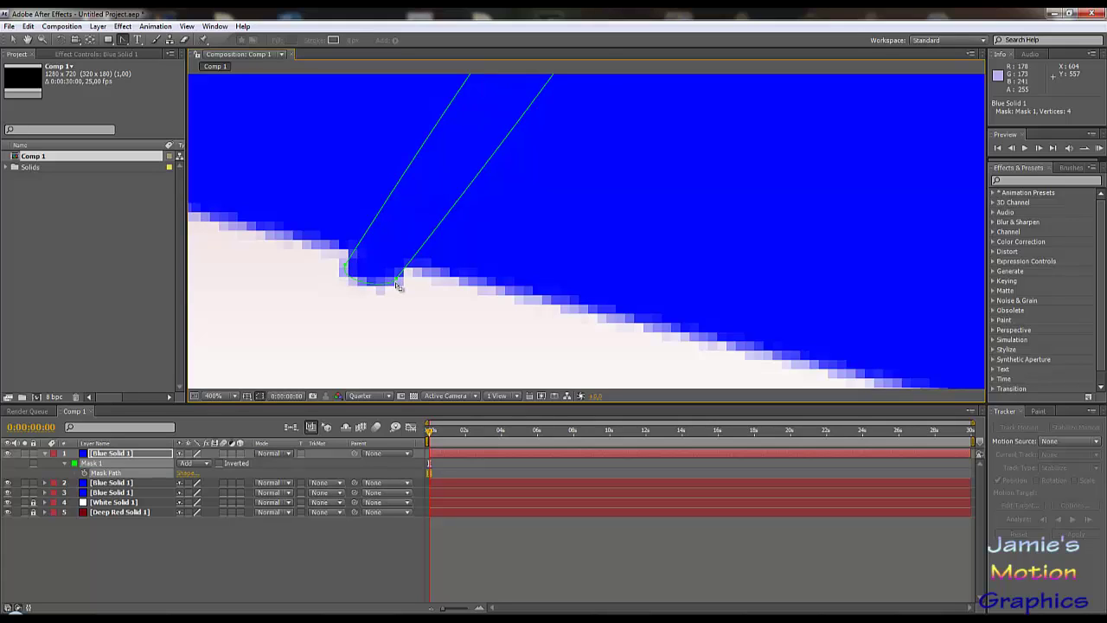
- Reshape the curve at the lower-left vertex of the strip's mask by adjusting its direction handles with the Selection tool
click(126, 41)
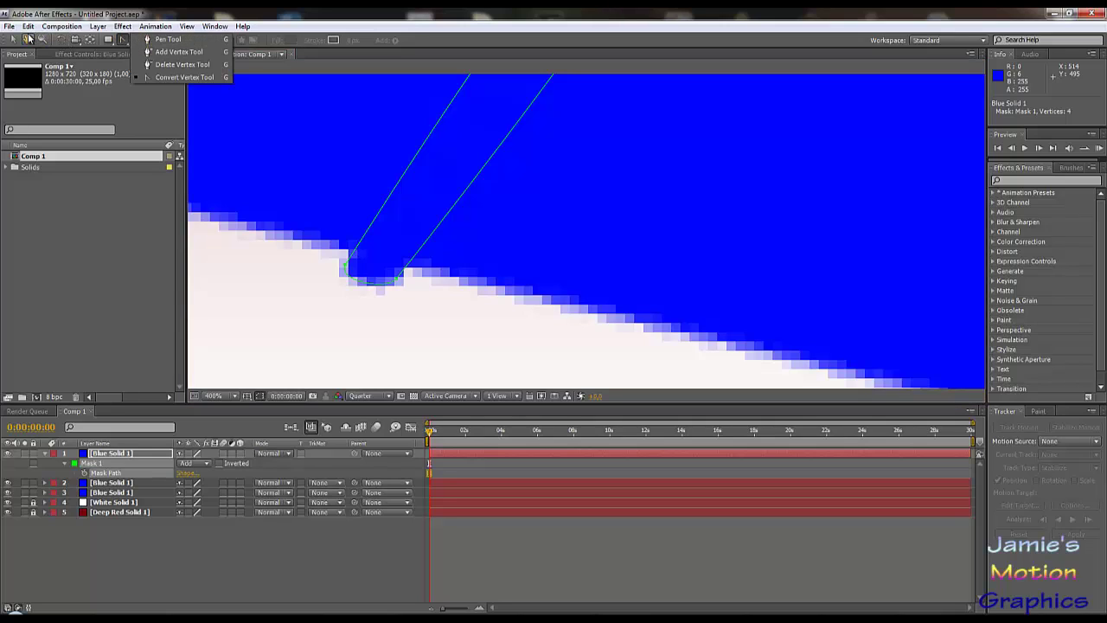
click(13, 40)
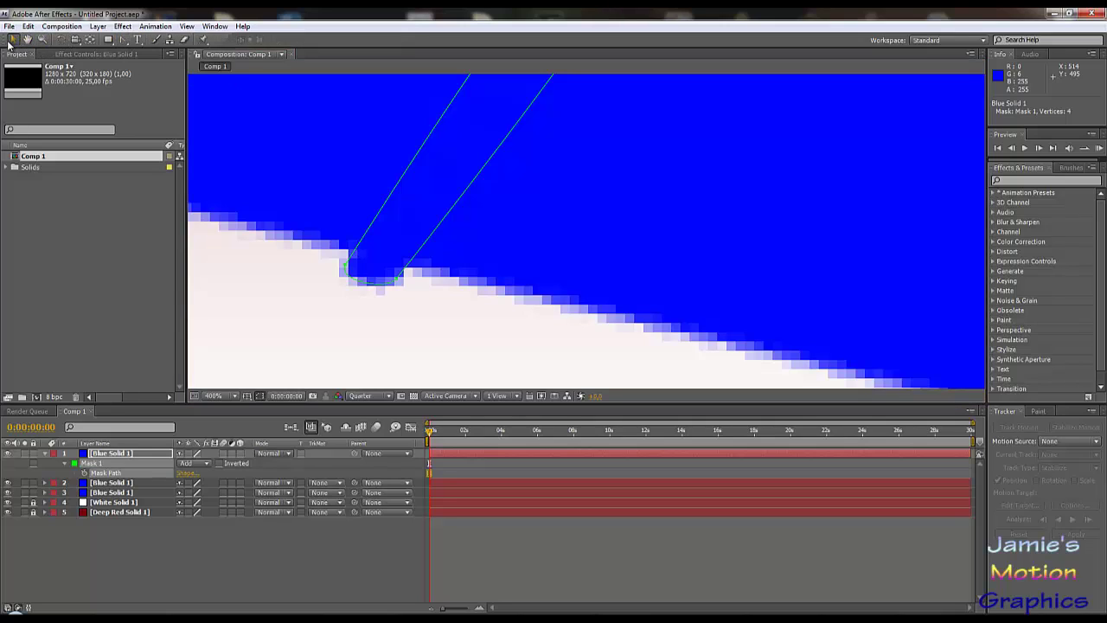
click(346, 265)
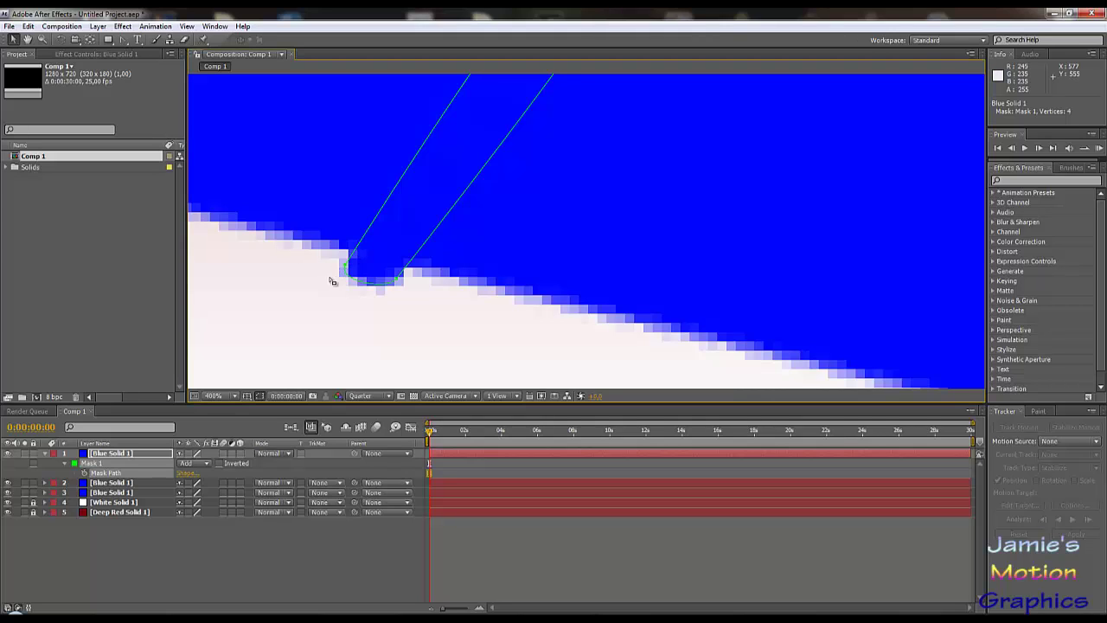
click(343, 269)
click(171, 542)
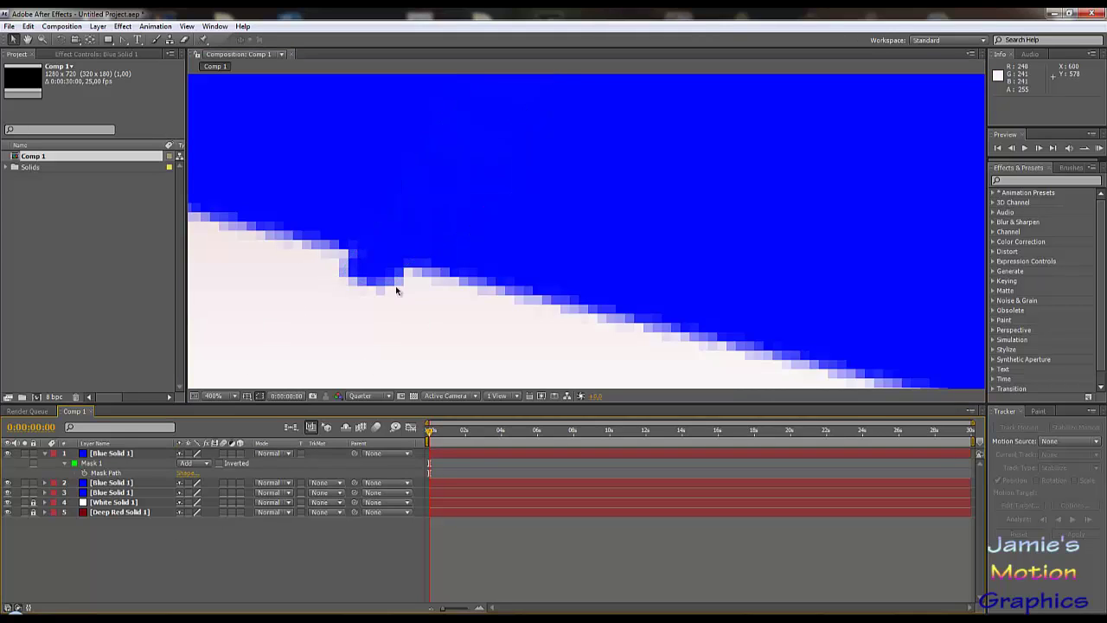
click(377, 266)
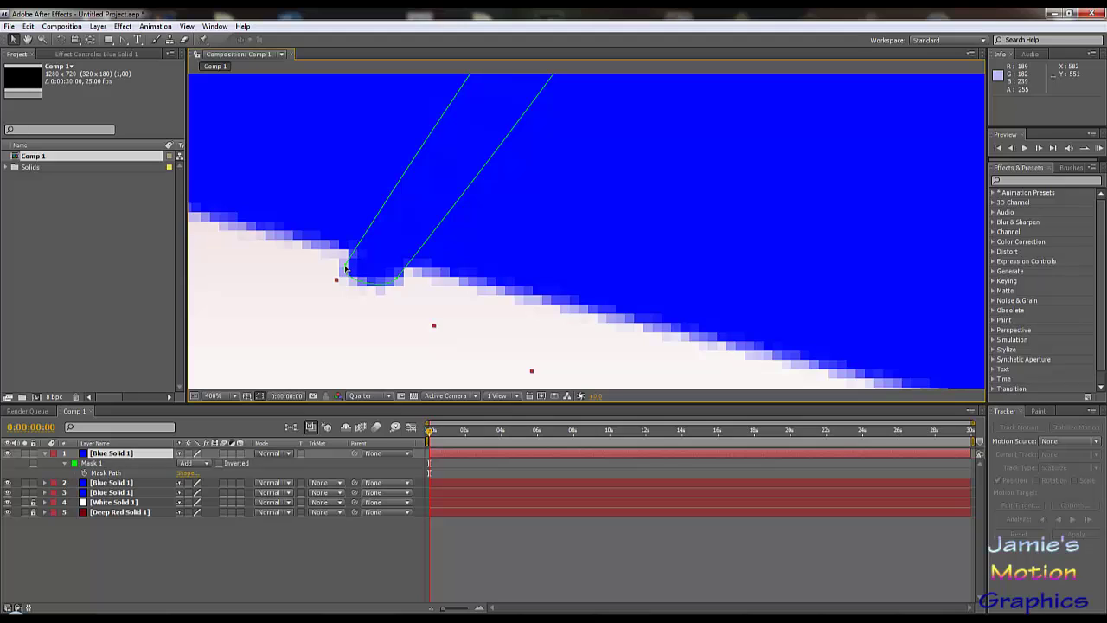
click(347, 268)
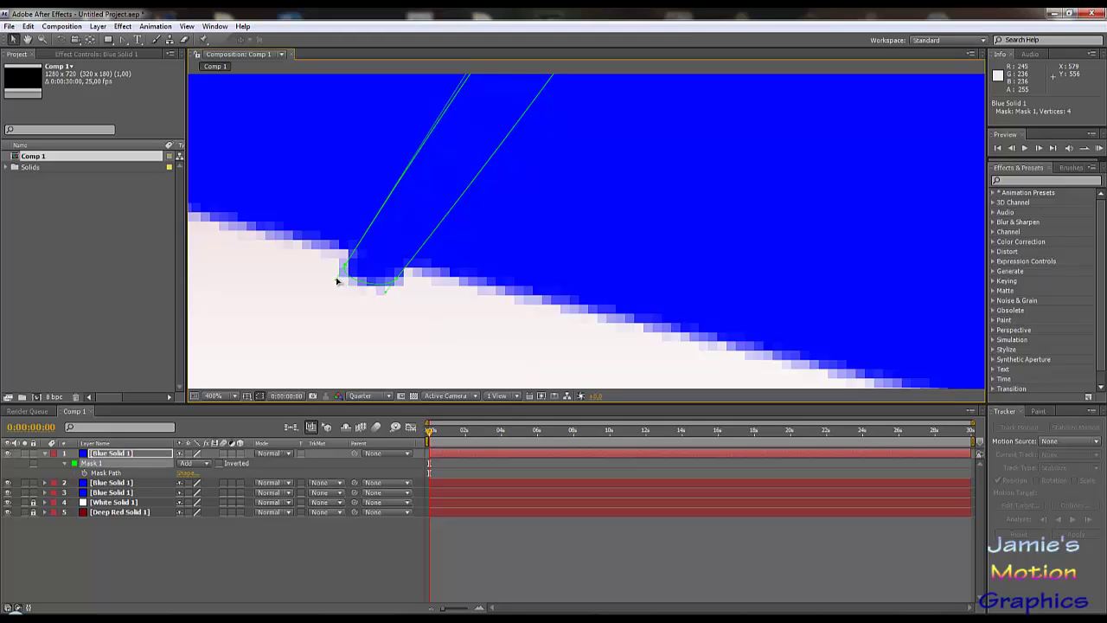
drag(337, 281, 382, 248)
scroll(381, 288, down, 3)
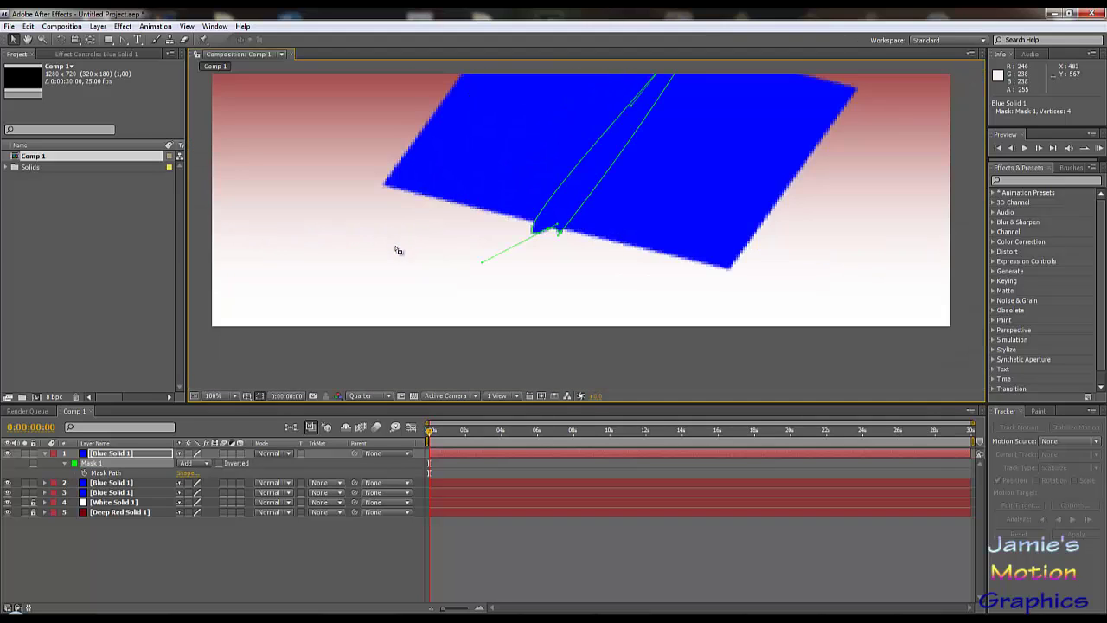
drag(486, 261, 544, 231)
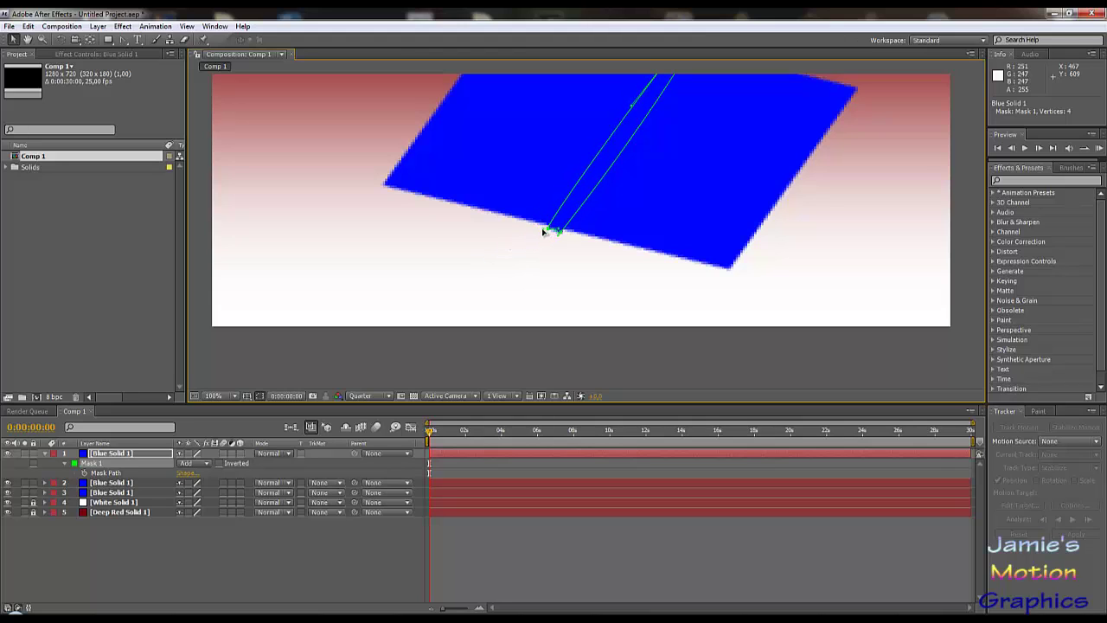
- Shorten and redirect the curve handles at the lower-right vertex of the strip's mask
scroll(544, 232, up, 4)
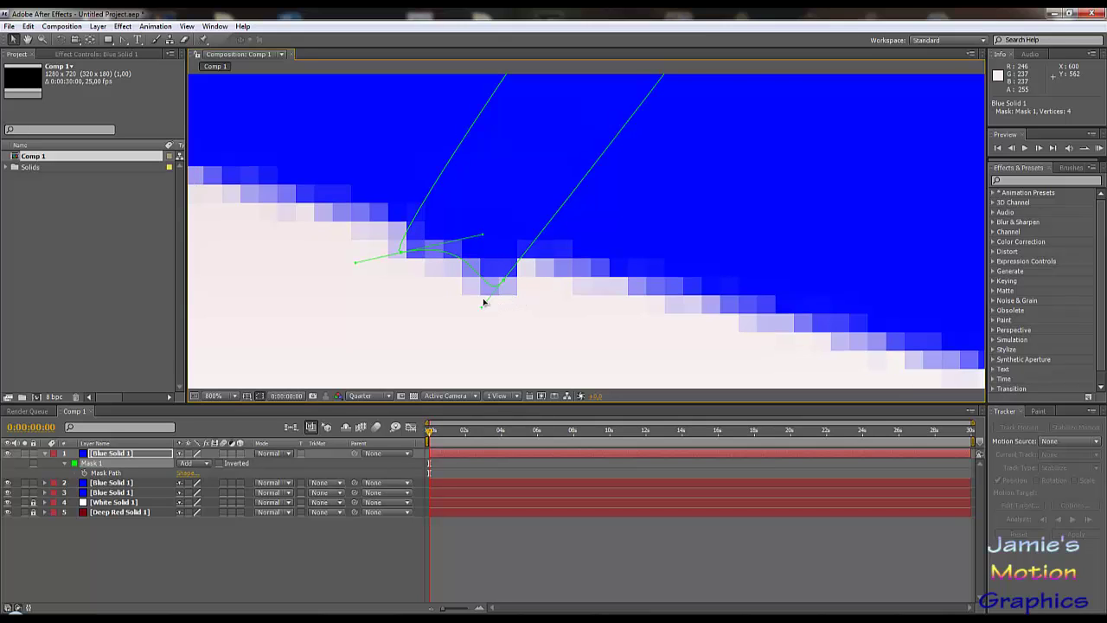
drag(484, 302, 450, 262)
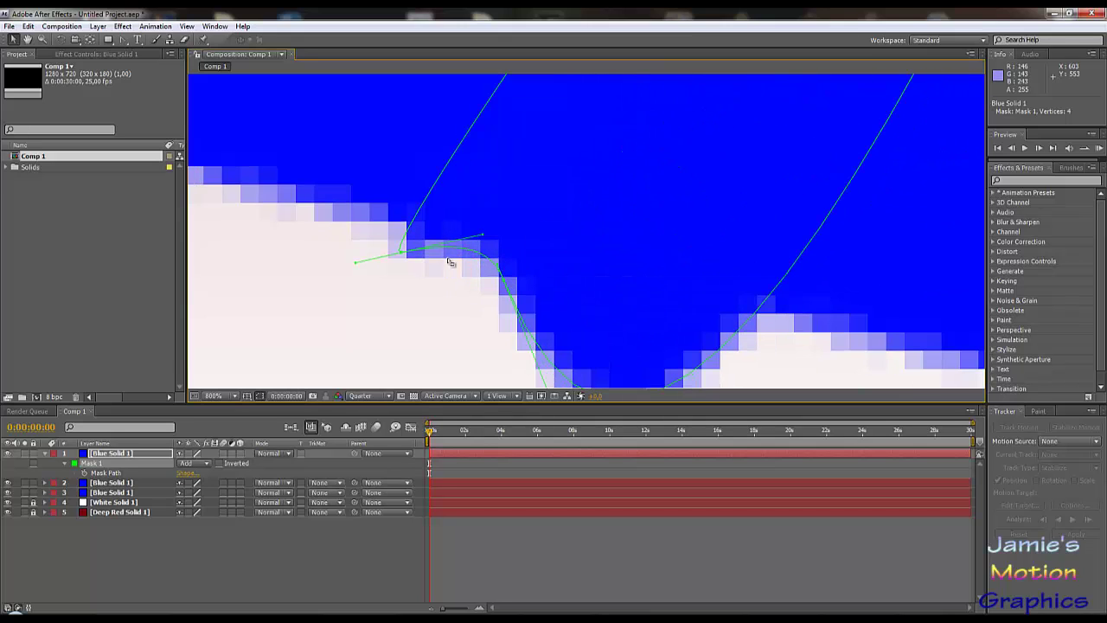
scroll(501, 288, down, 2)
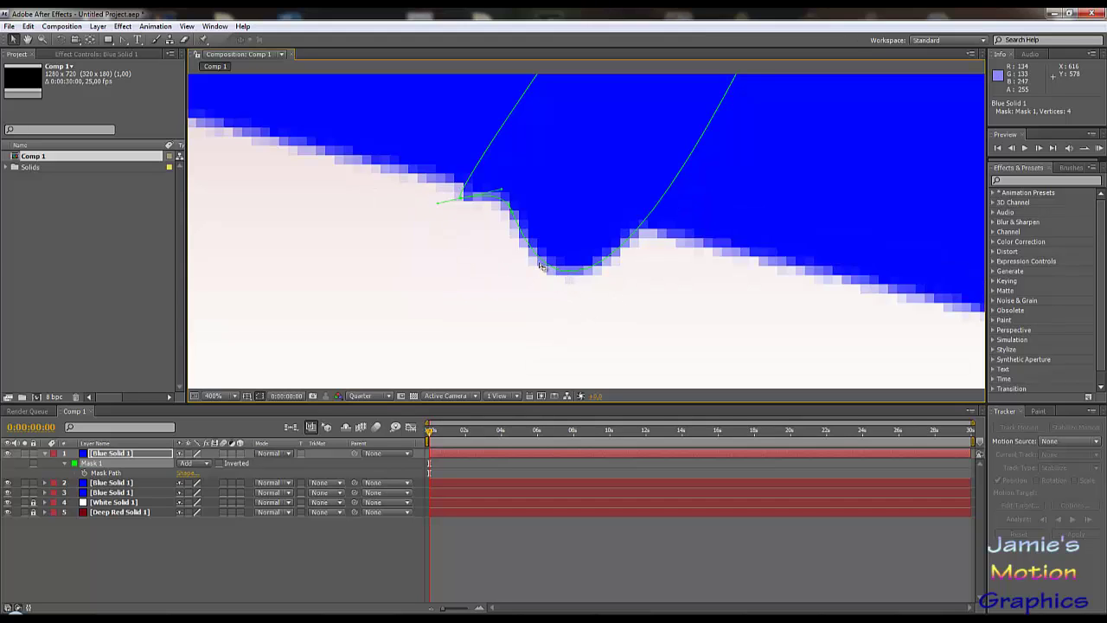
drag(514, 215, 582, 330)
scroll(547, 205, up, 1)
scroll(537, 314, down, 2)
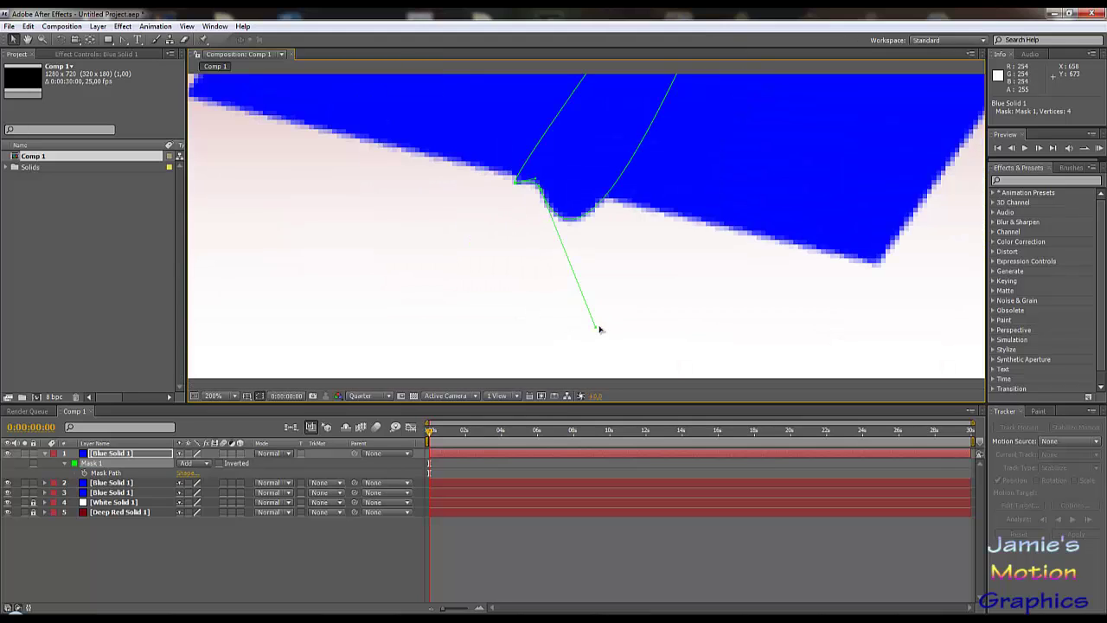
drag(595, 316, 541, 194)
scroll(541, 195, up, 2)
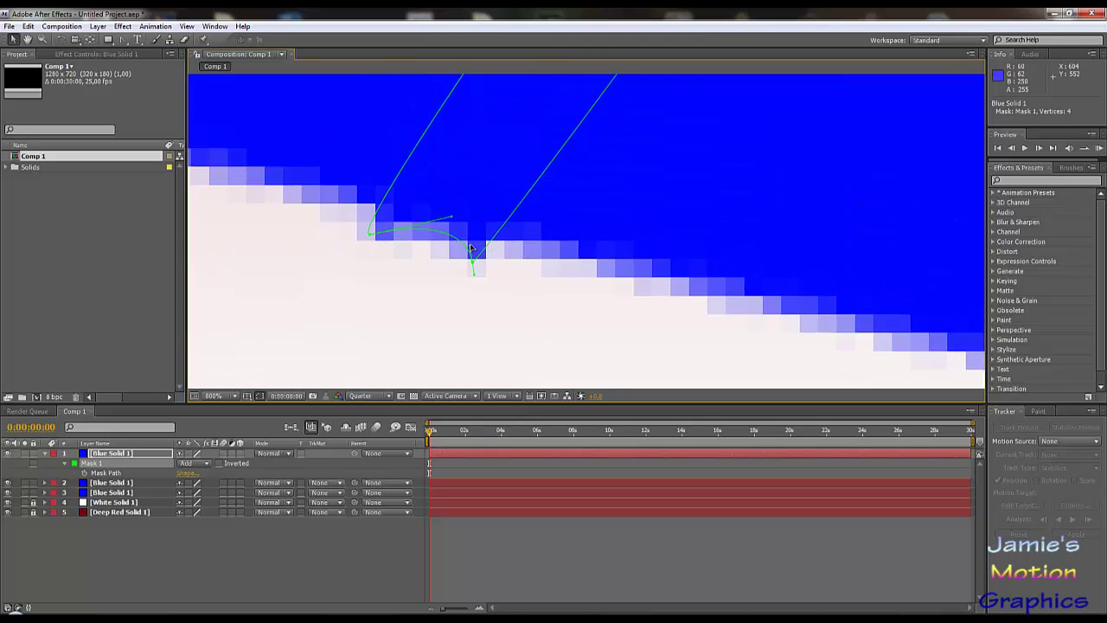
drag(471, 248, 451, 220)
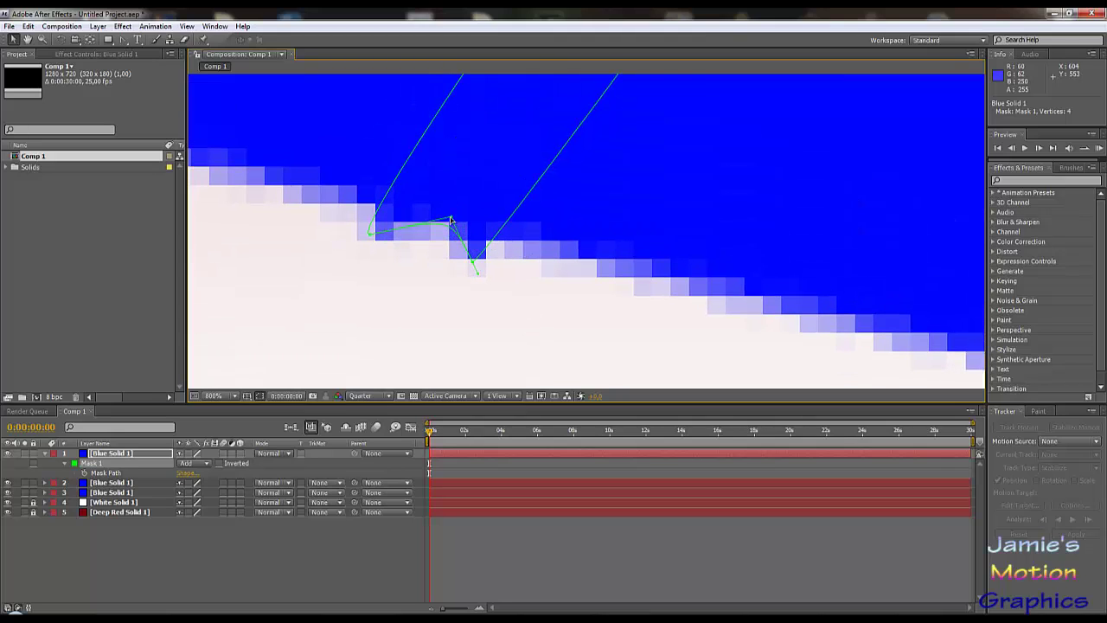
- Smooth the curve at the strip's lower end, shift its mask path slightly downward, and deselect the layer
scroll(467, 234, down, 8)
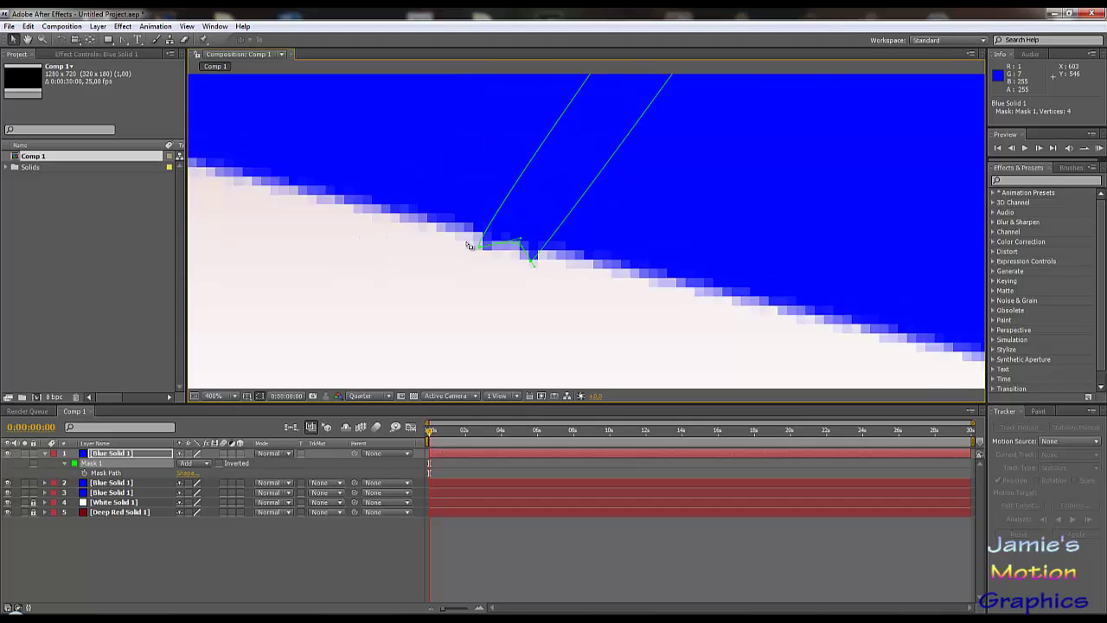
scroll(522, 235, up, 2)
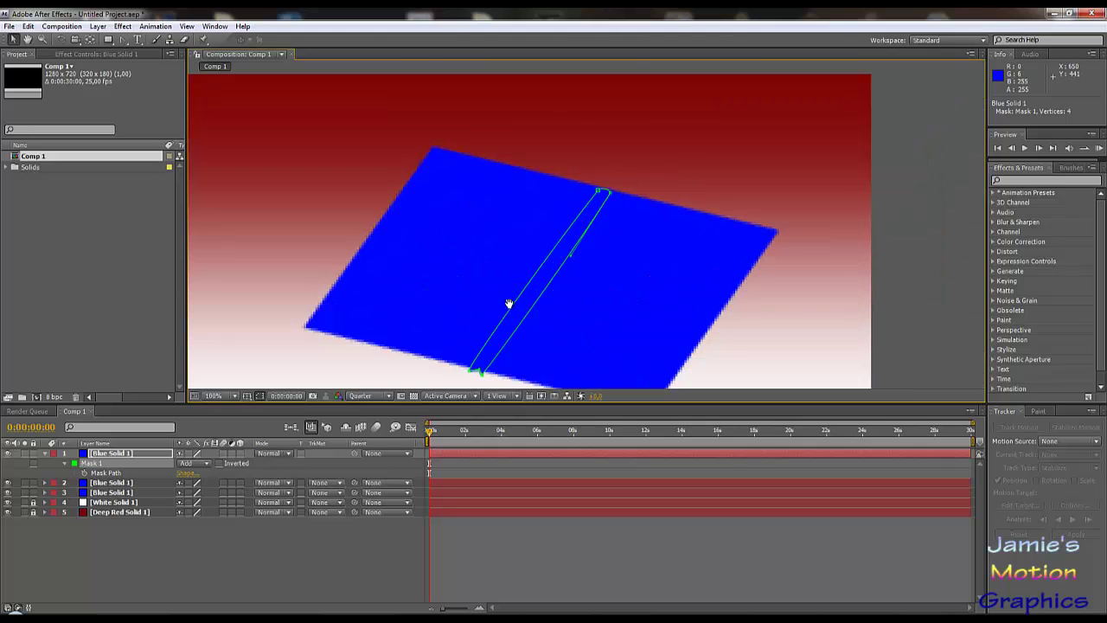
scroll(507, 304, up, 2)
drag(437, 305, 548, 254)
scroll(538, 273, up, 2)
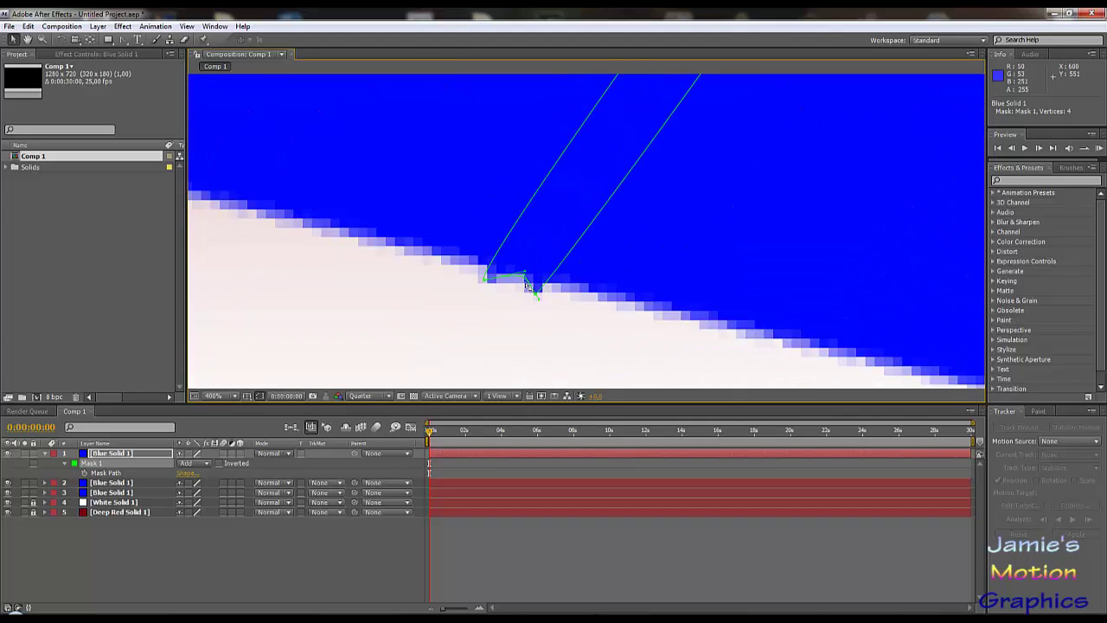
click(521, 275)
click(534, 264)
key(ctrl+a)
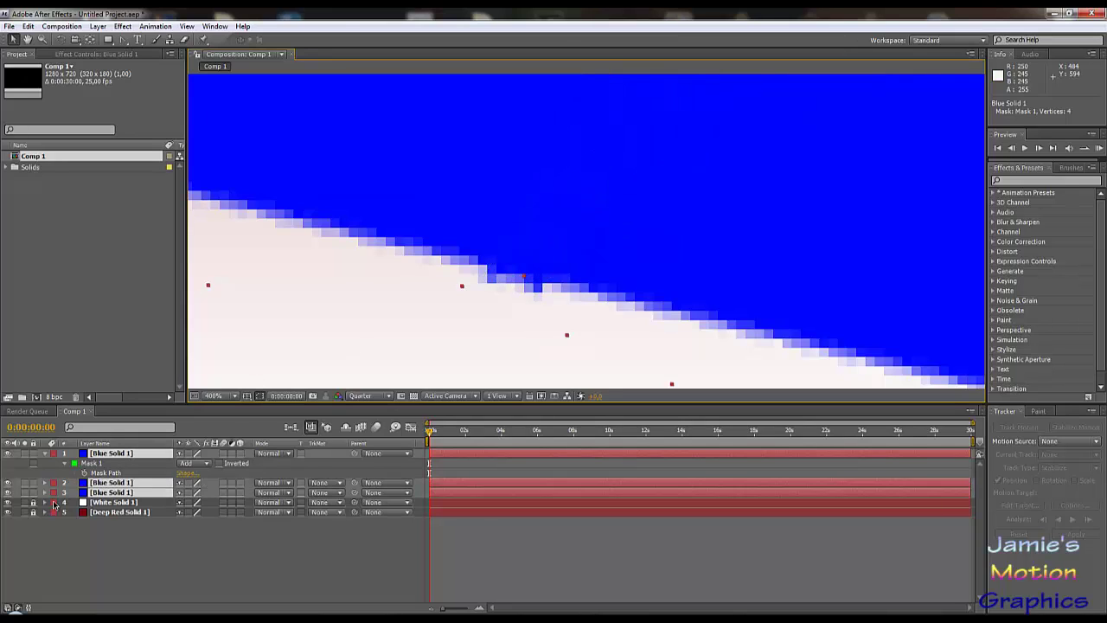
click(105, 471)
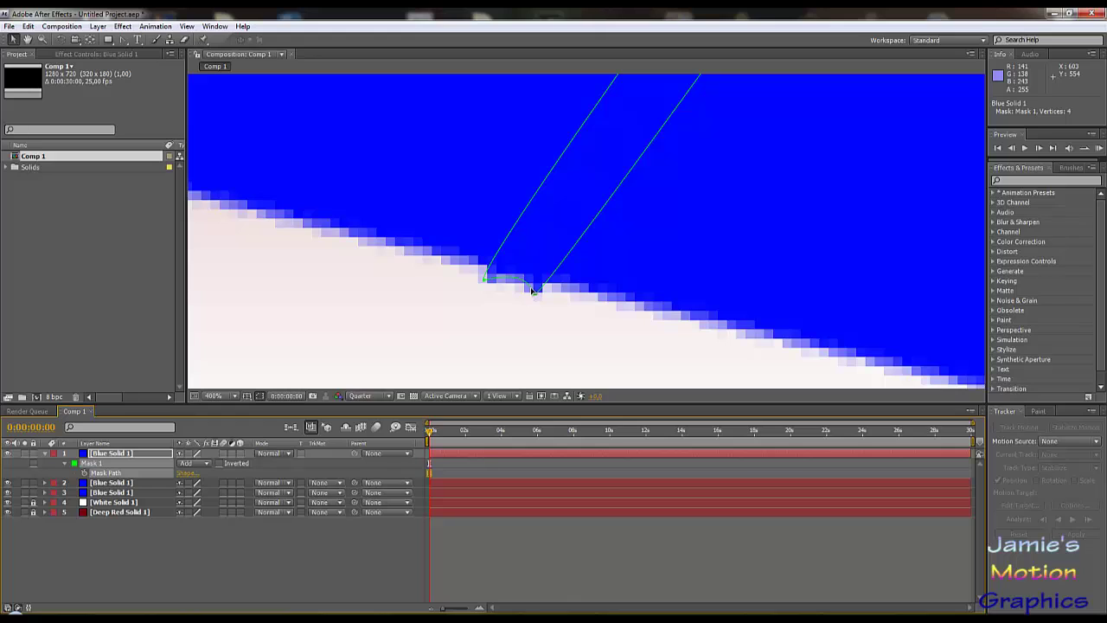
drag(533, 290, 520, 300)
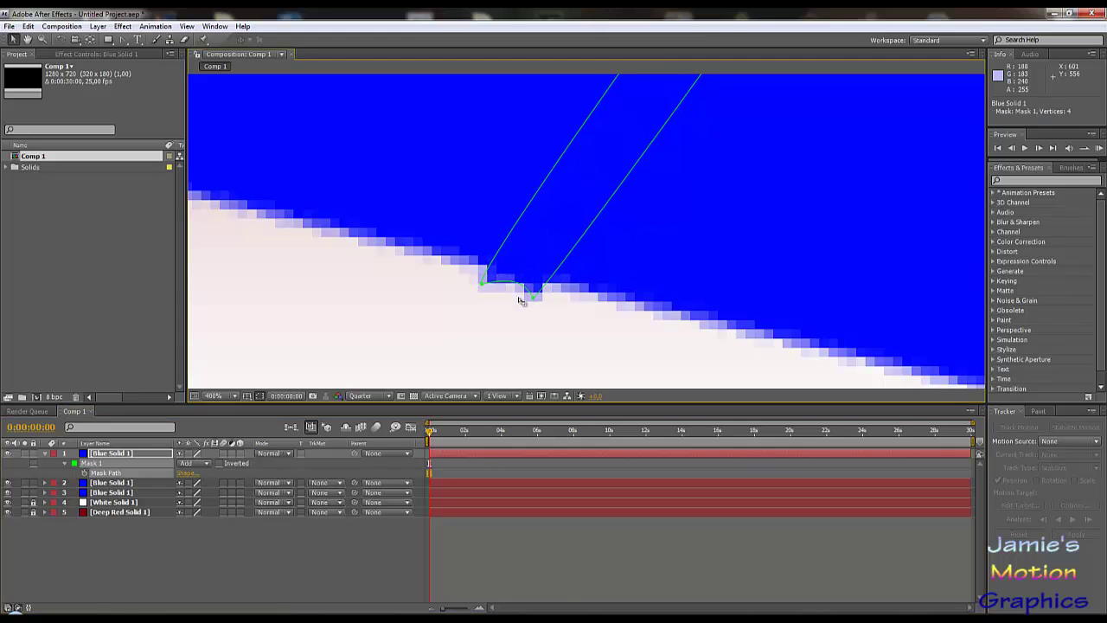
scroll(520, 300, down, 3)
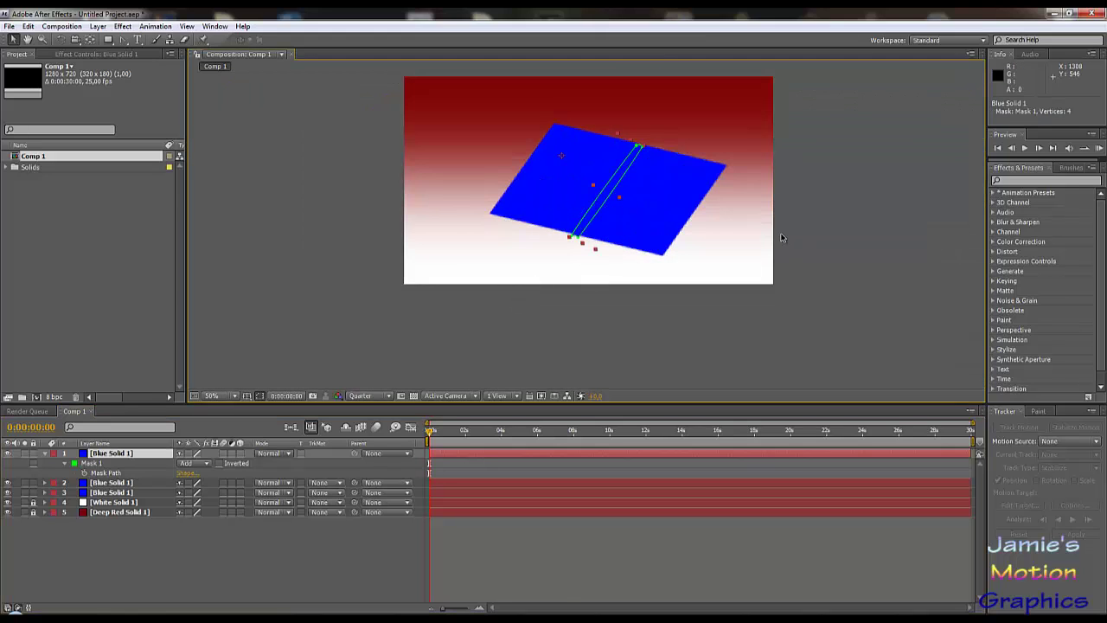
click(832, 218)
- Reselect the strip solid's mask and flatten the curve segment along its lower end
scroll(571, 246, up, 1)
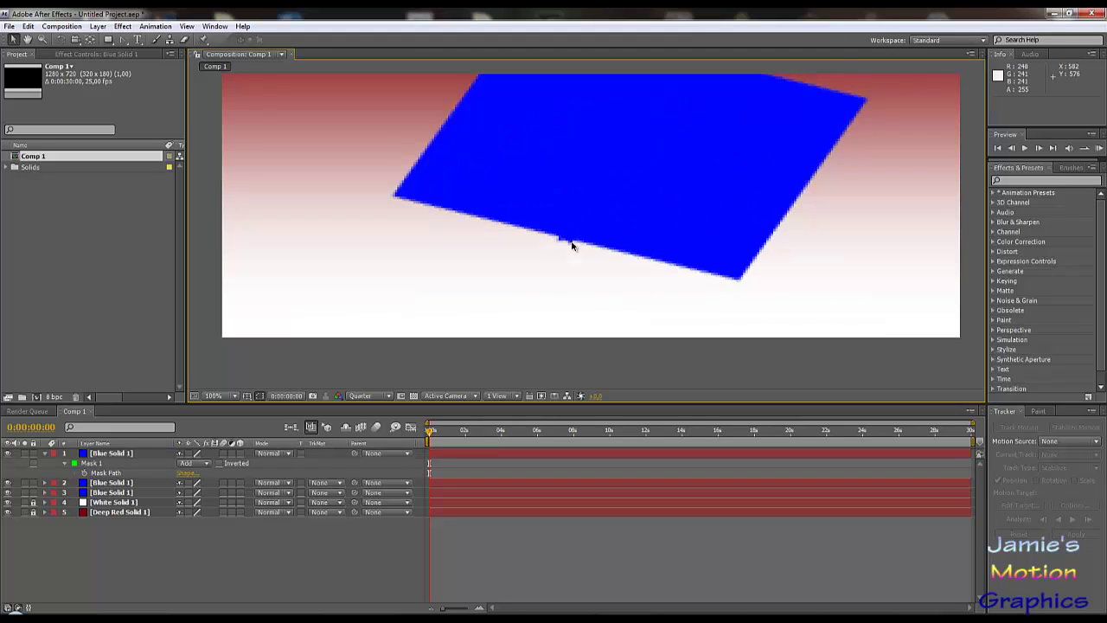
scroll(571, 245, down, 2)
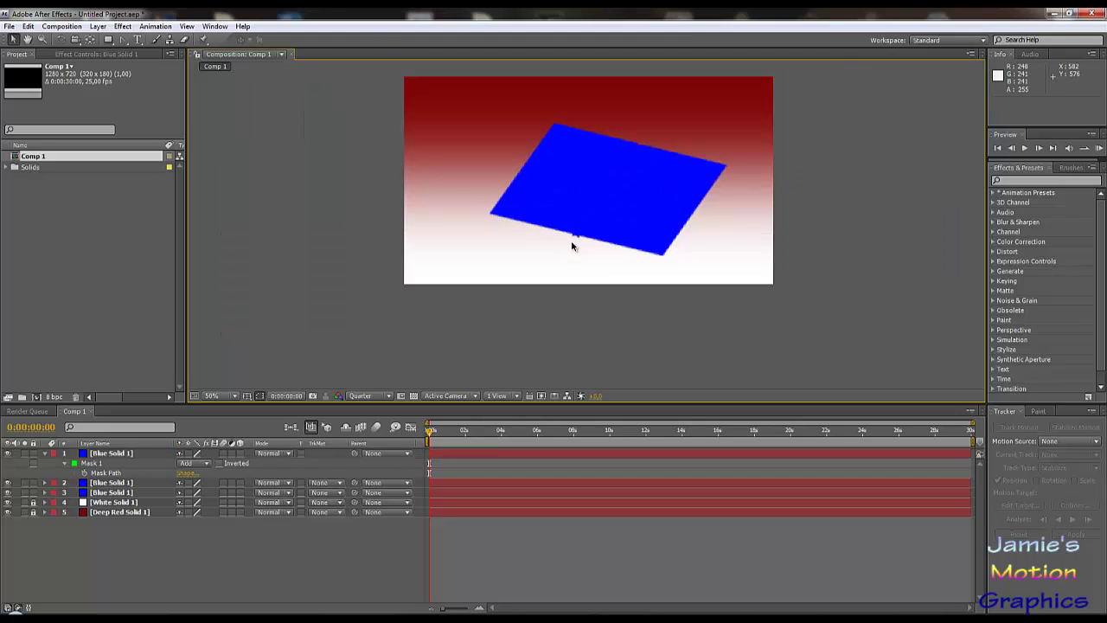
drag(576, 239, 580, 262)
scroll(580, 262, up, 2)
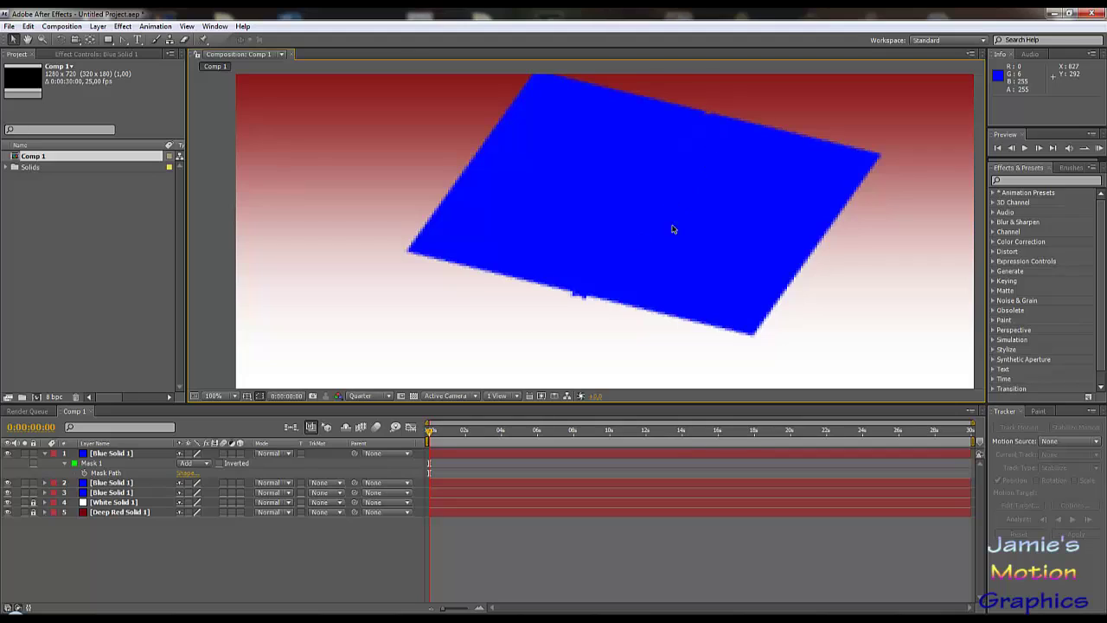
scroll(562, 301, up, 1)
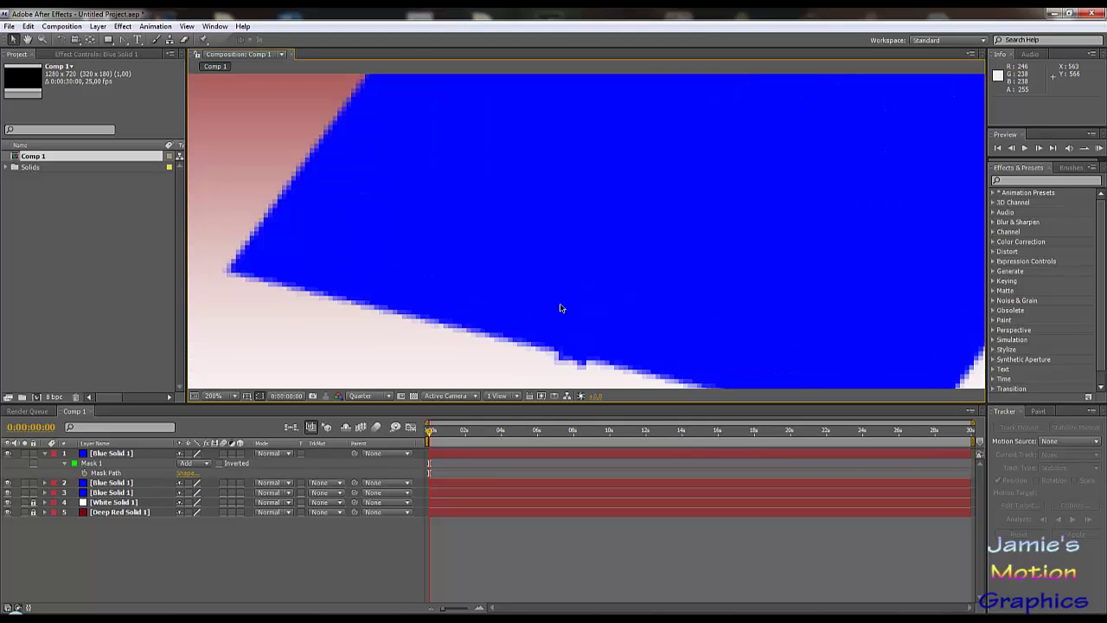
click(574, 362)
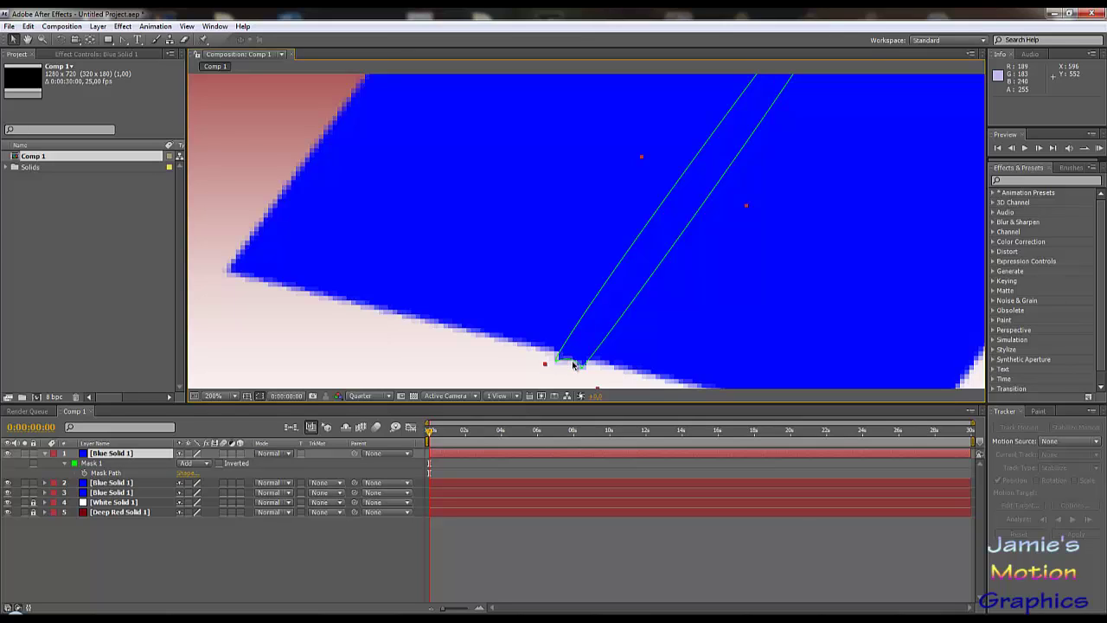
click(569, 364)
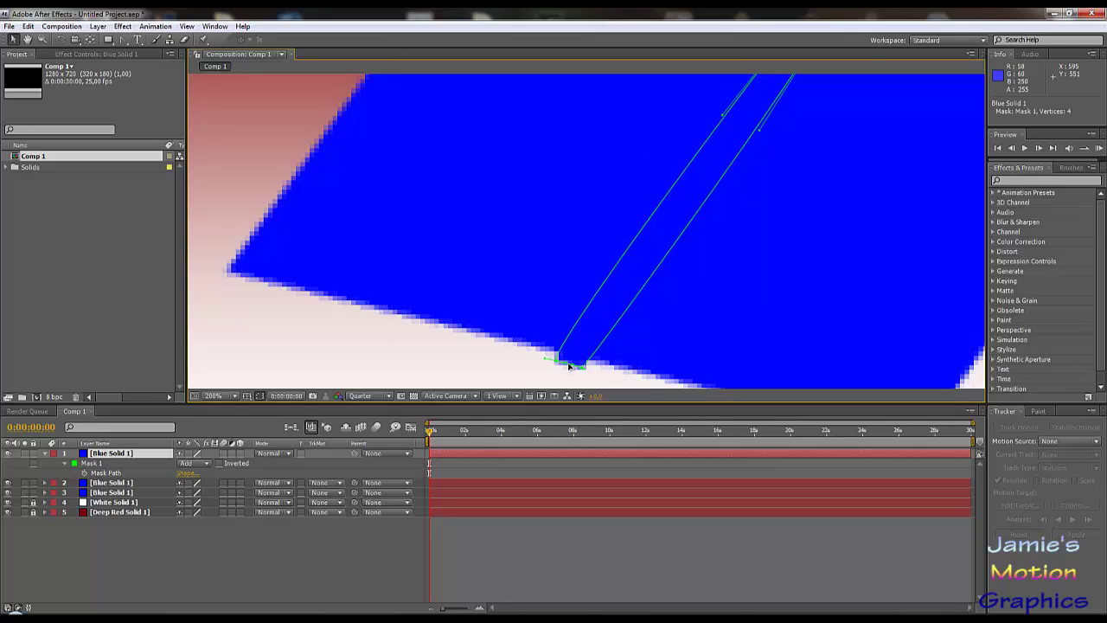
scroll(570, 359, up, 3)
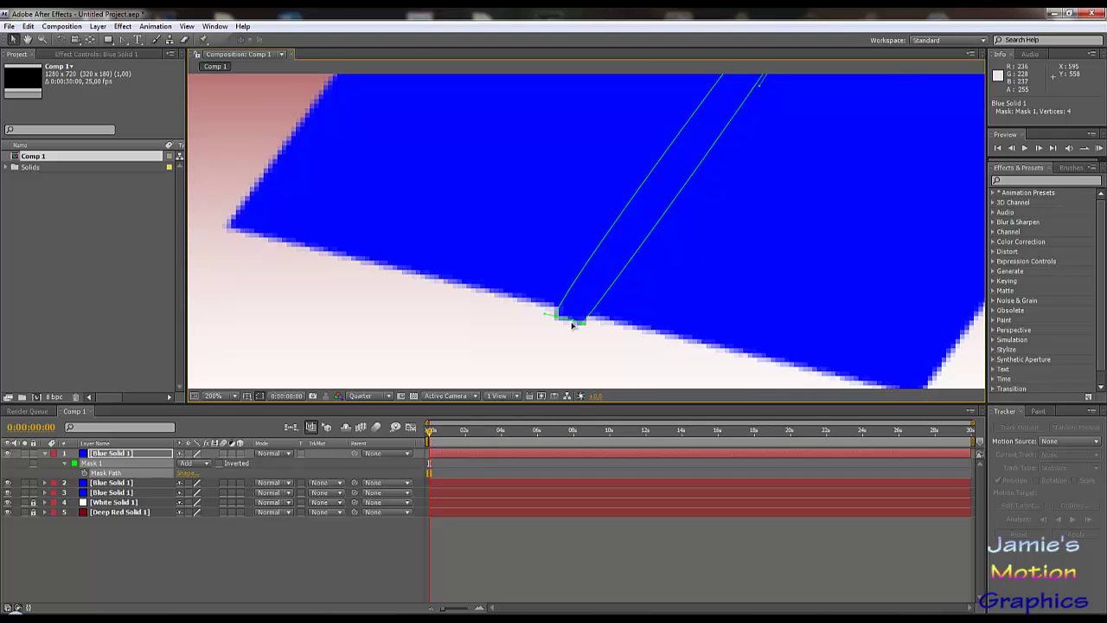
drag(574, 331, 558, 217)
scroll(558, 225, down, 6)
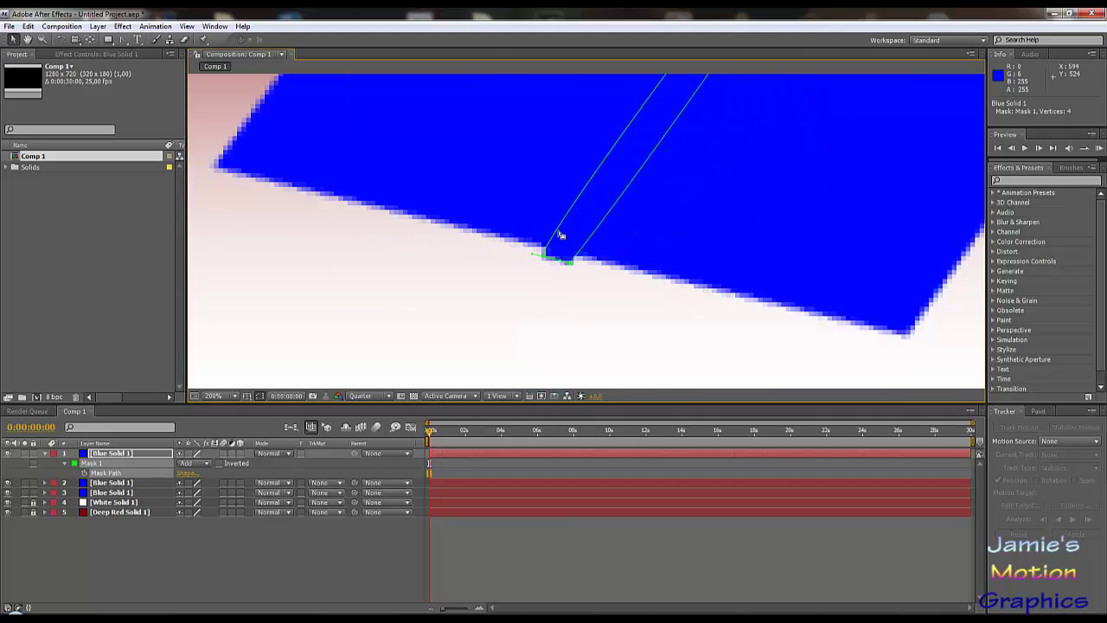
scroll(592, 279, up, 4)
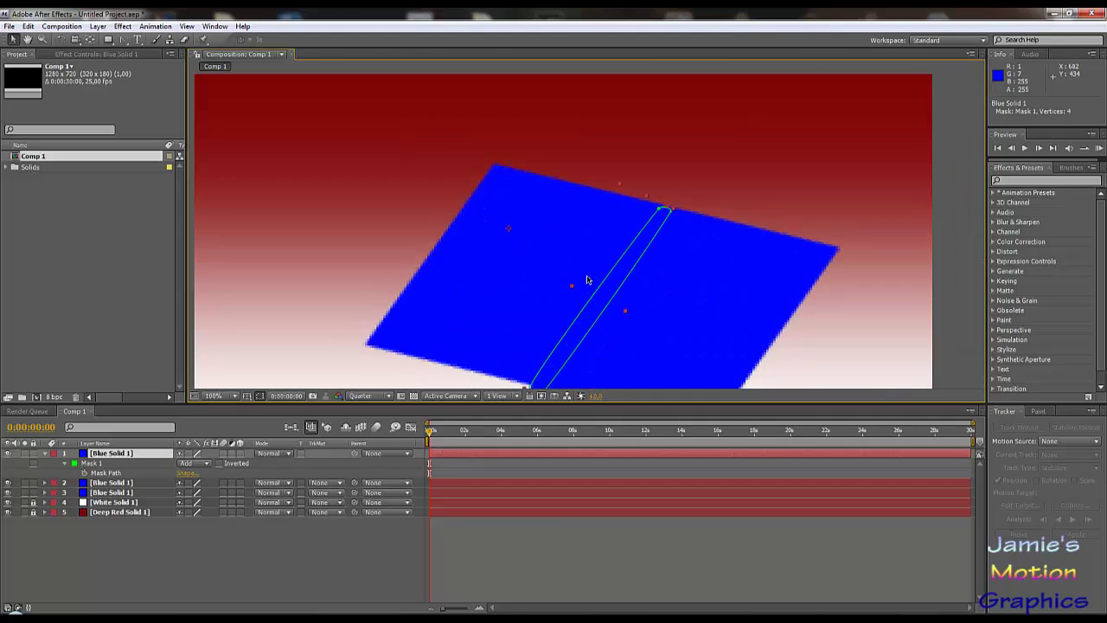
scroll(571, 253, down, 2)
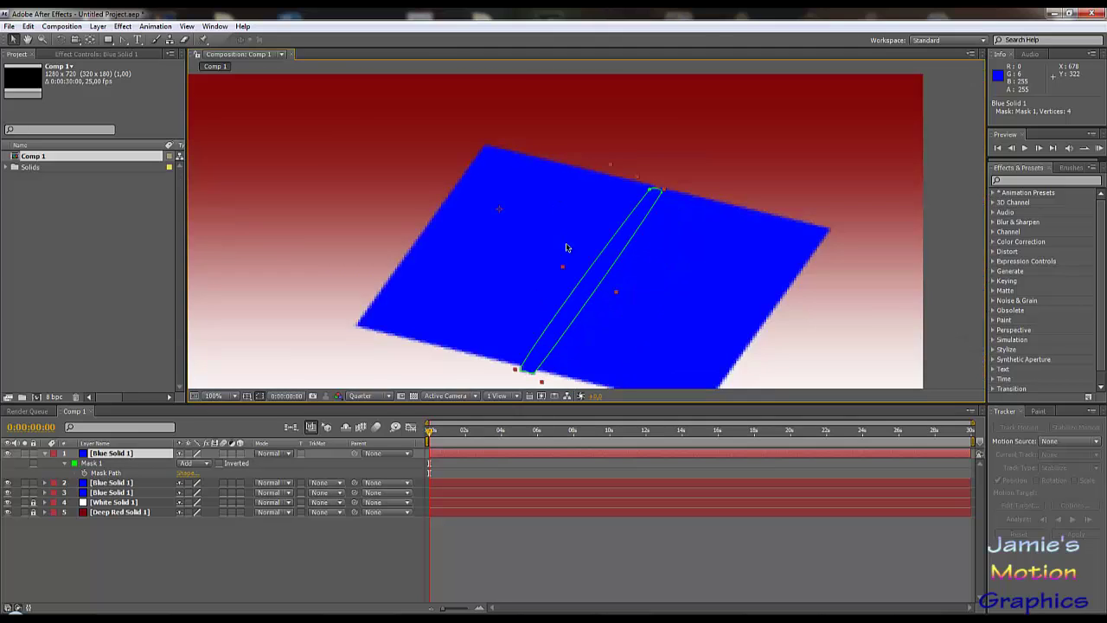
scroll(558, 234, down, 2)
scroll(548, 224, up, 2)
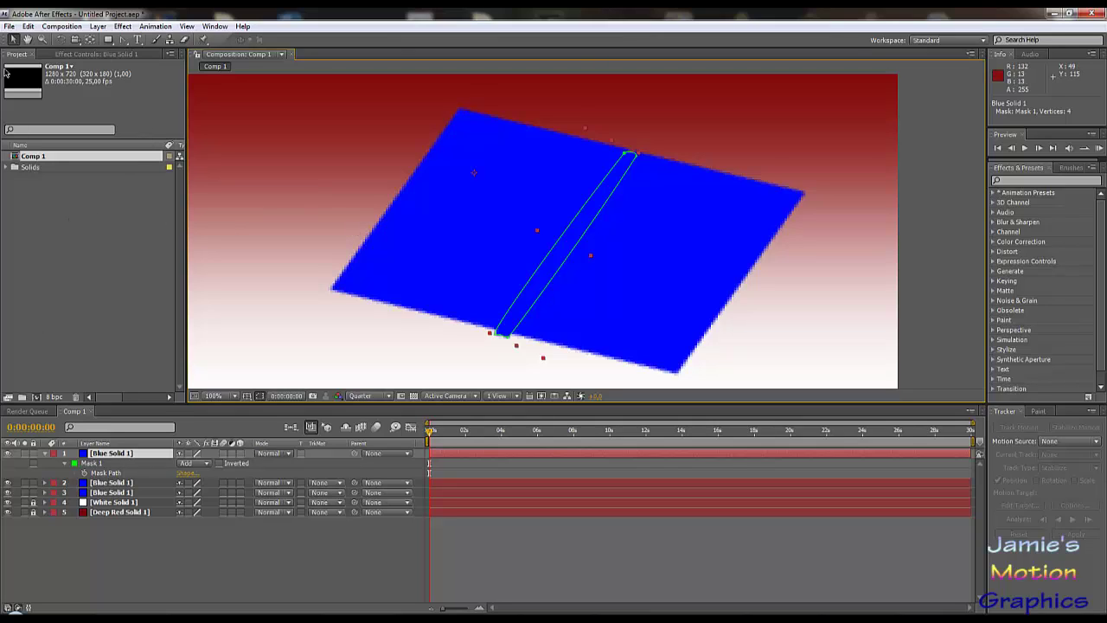
- Create a new solid layer of 1280 x 720 px with the colour white (FFFFFF)
click(98, 26)
mouse_move(165, 45)
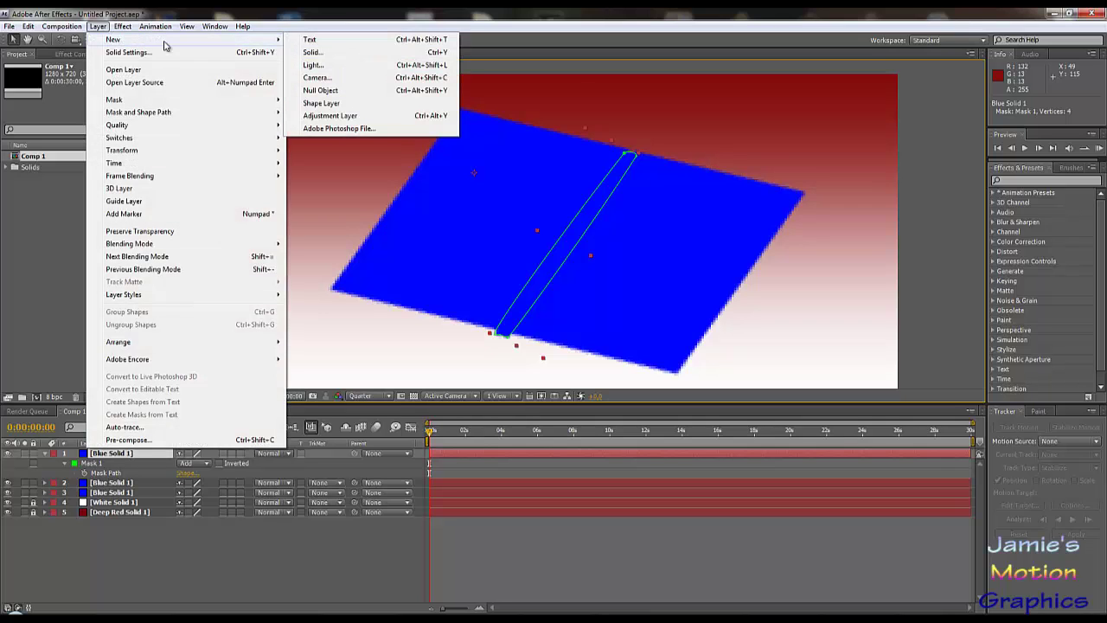
click(316, 56)
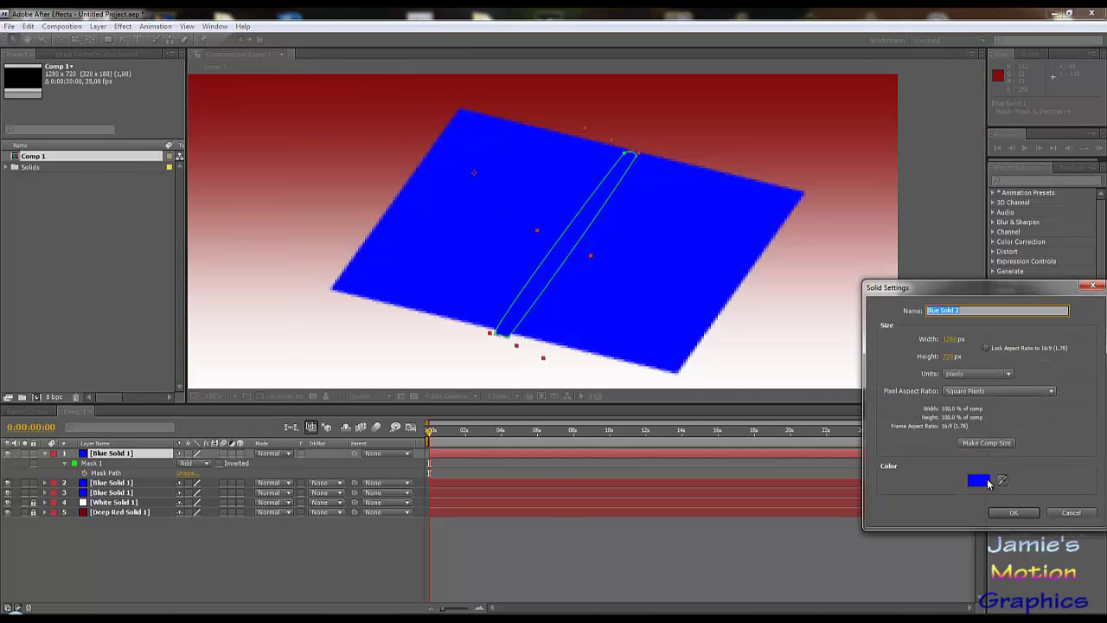
click(979, 481)
drag(387, 391, 13, 275)
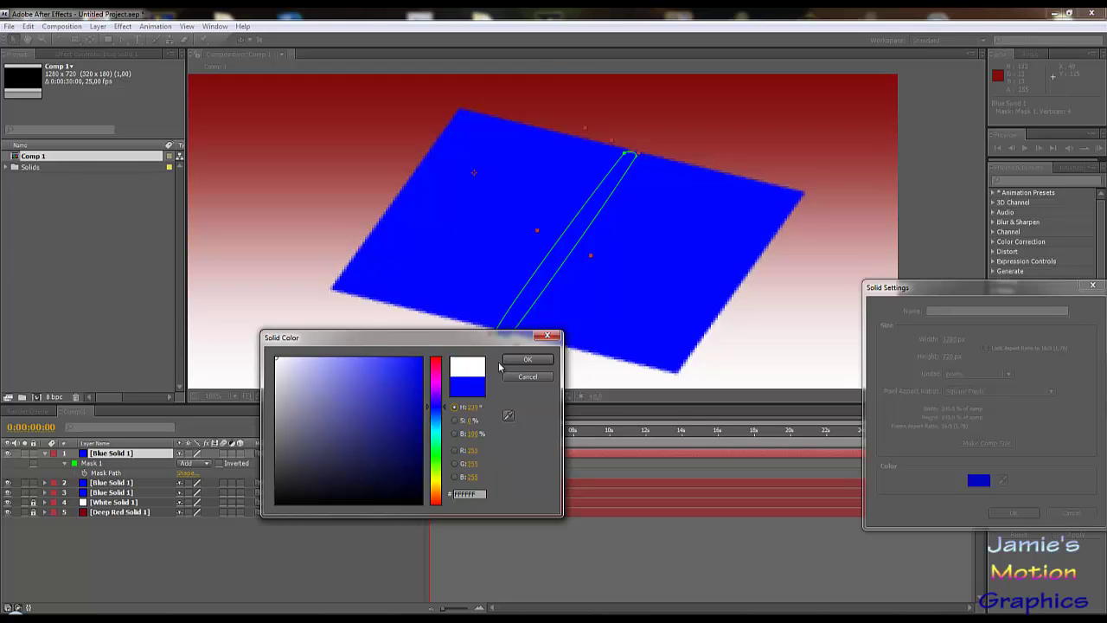
click(526, 359)
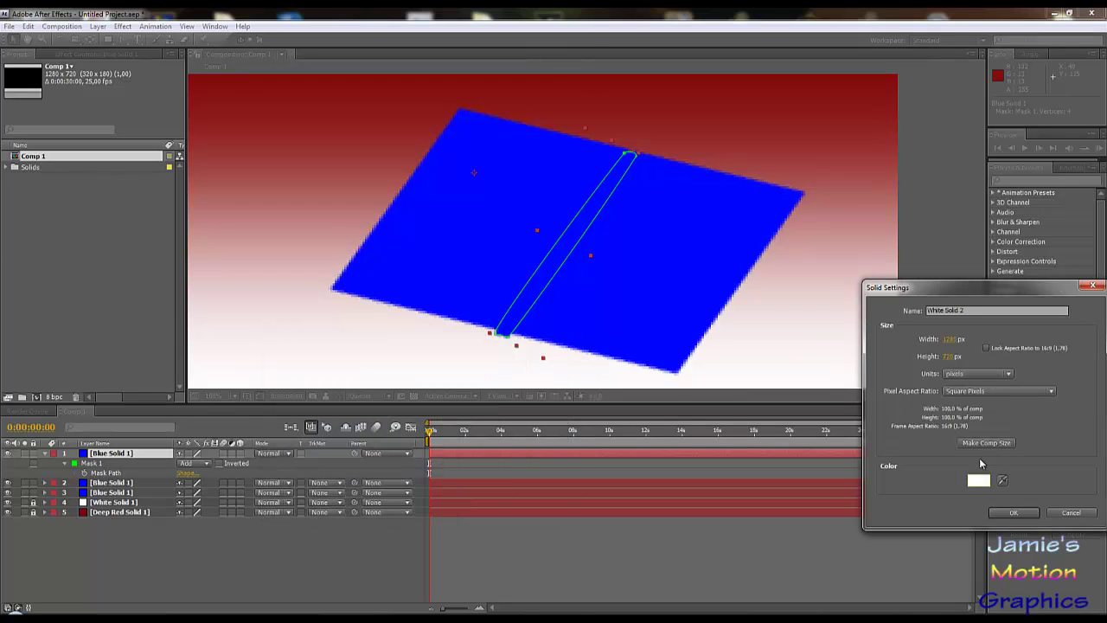
click(1011, 512)
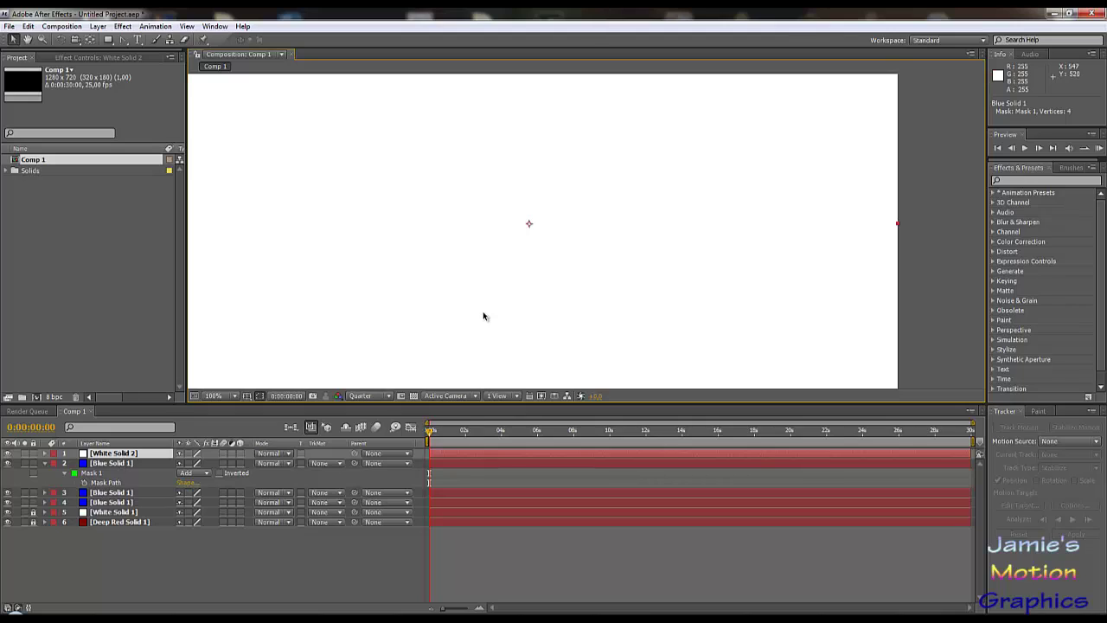
- Draw a closed four-point mask on the new white solid with the Pen tool, roughly over the middle of the blue shape
click(123, 38)
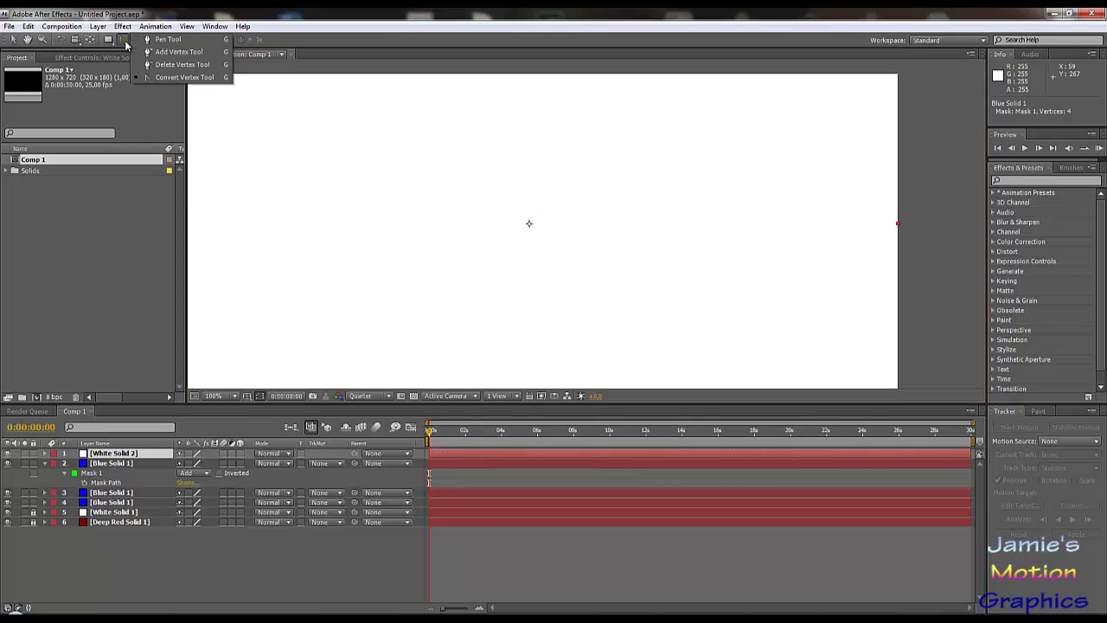
click(165, 39)
click(483, 143)
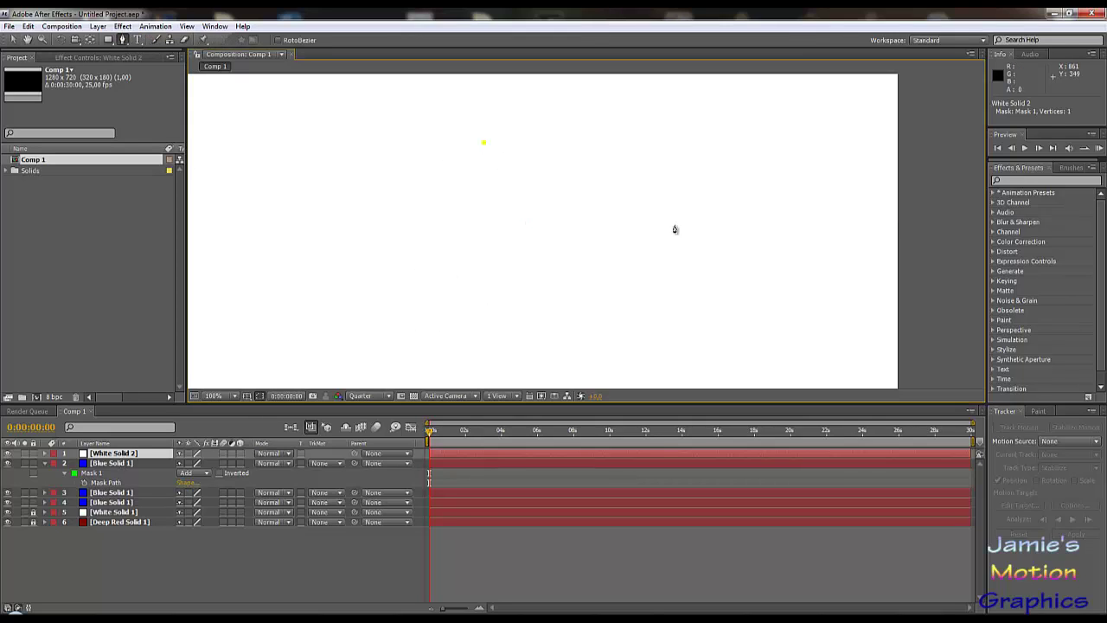
click(674, 225)
click(561, 341)
click(401, 235)
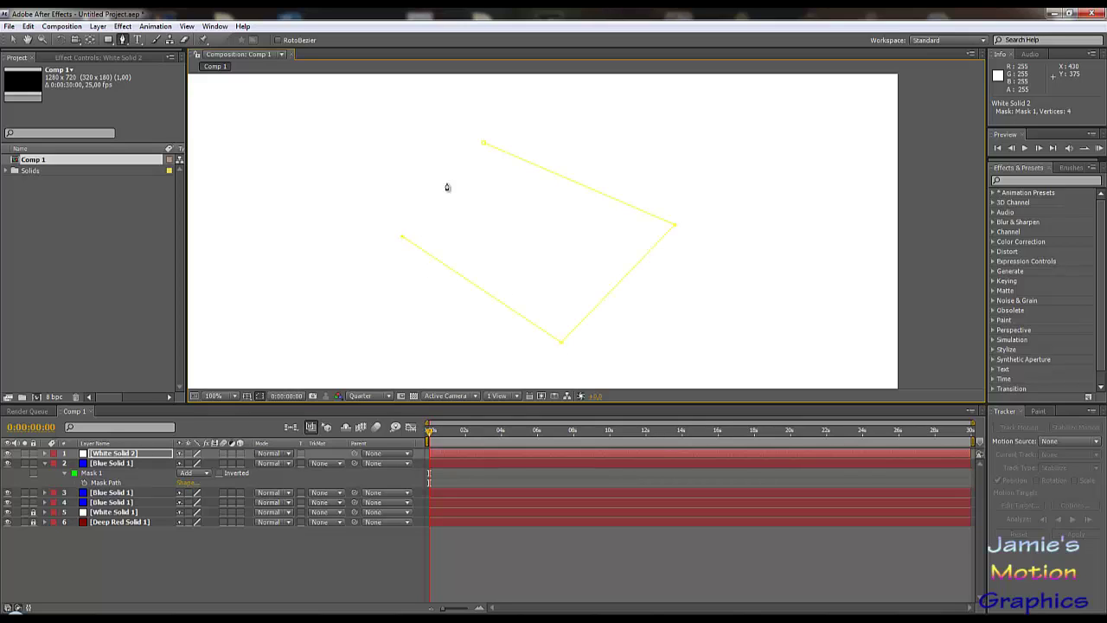
click(484, 144)
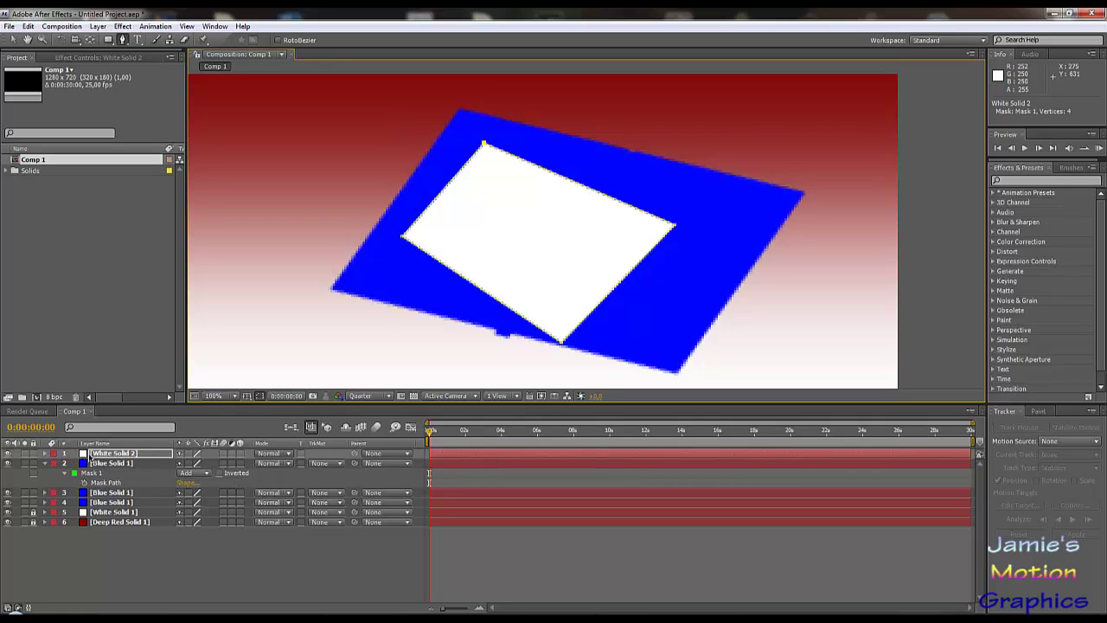
- Reveal the white solid's mask path and change the mask outline colour to magenta (FF00F0)
key(m)
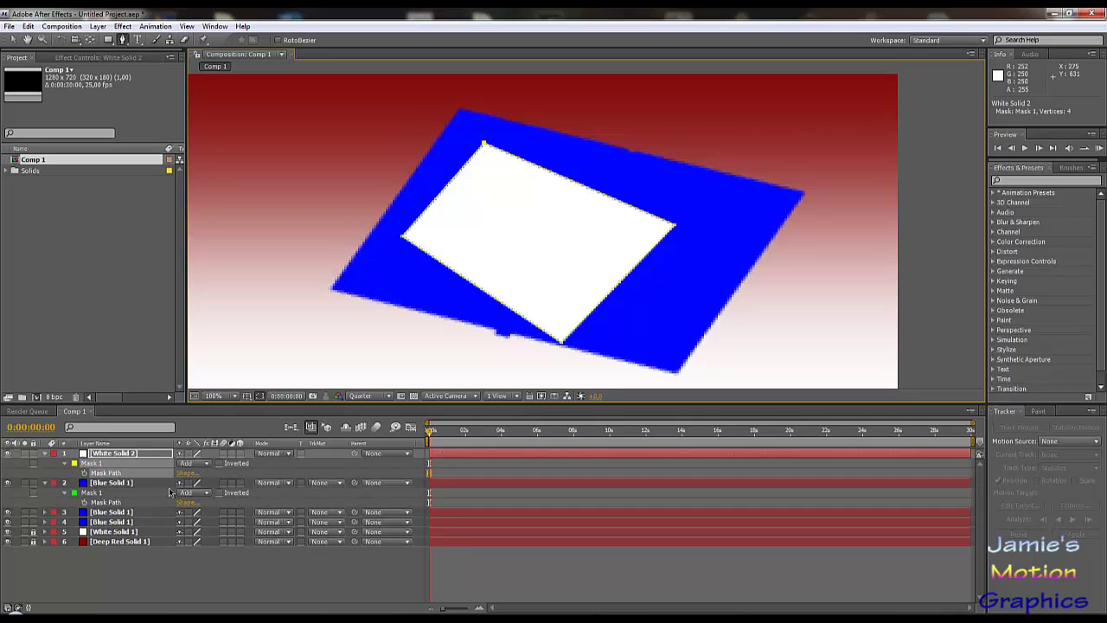
click(75, 463)
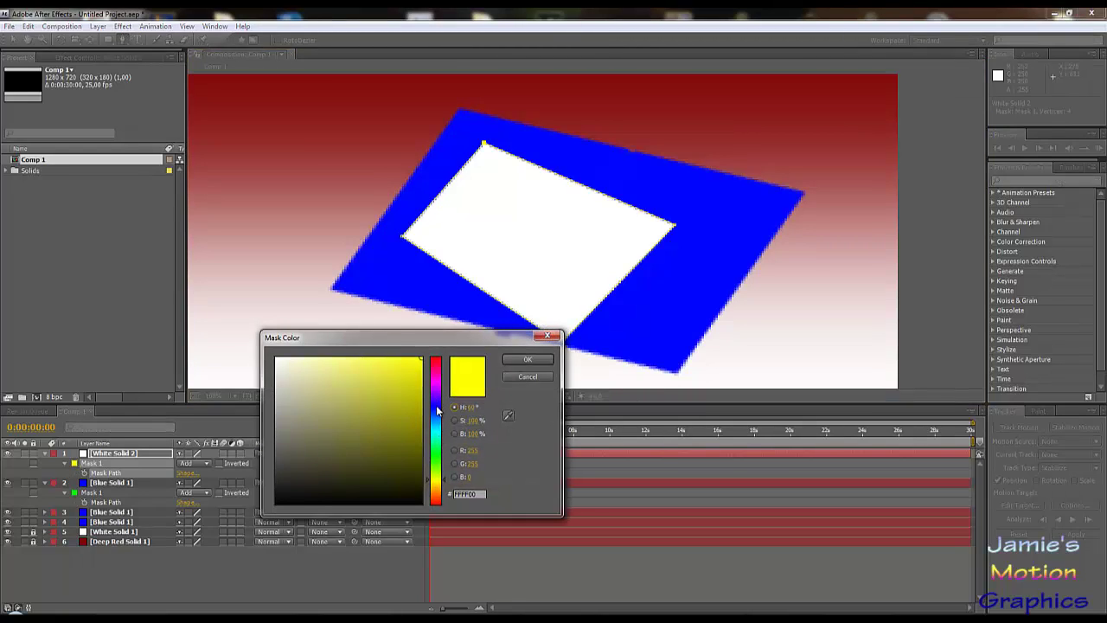
drag(439, 388, 438, 383)
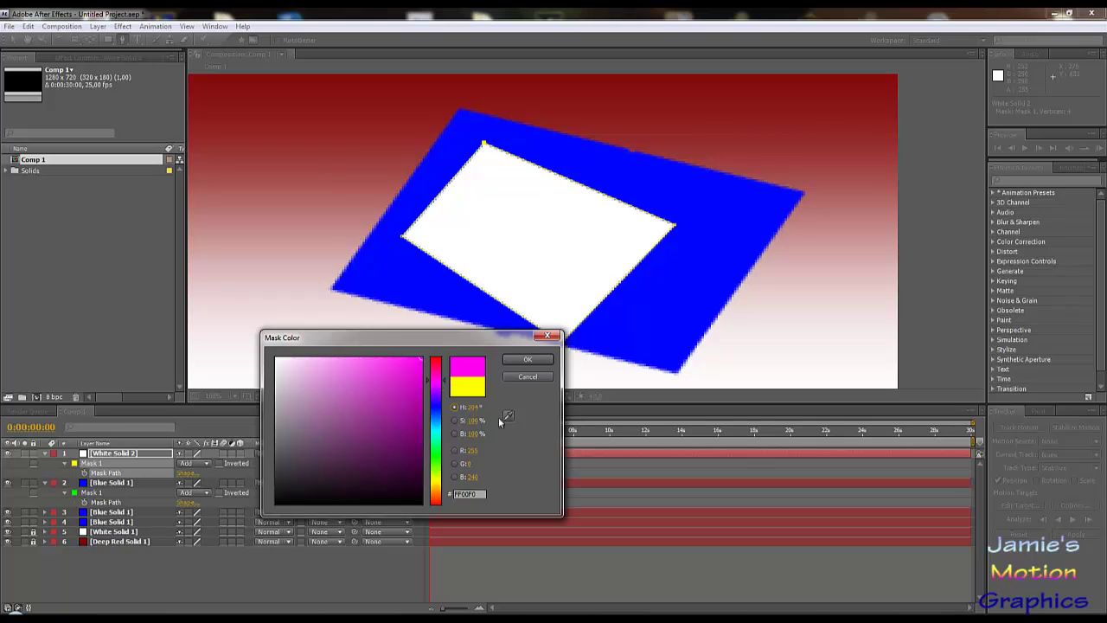
click(527, 359)
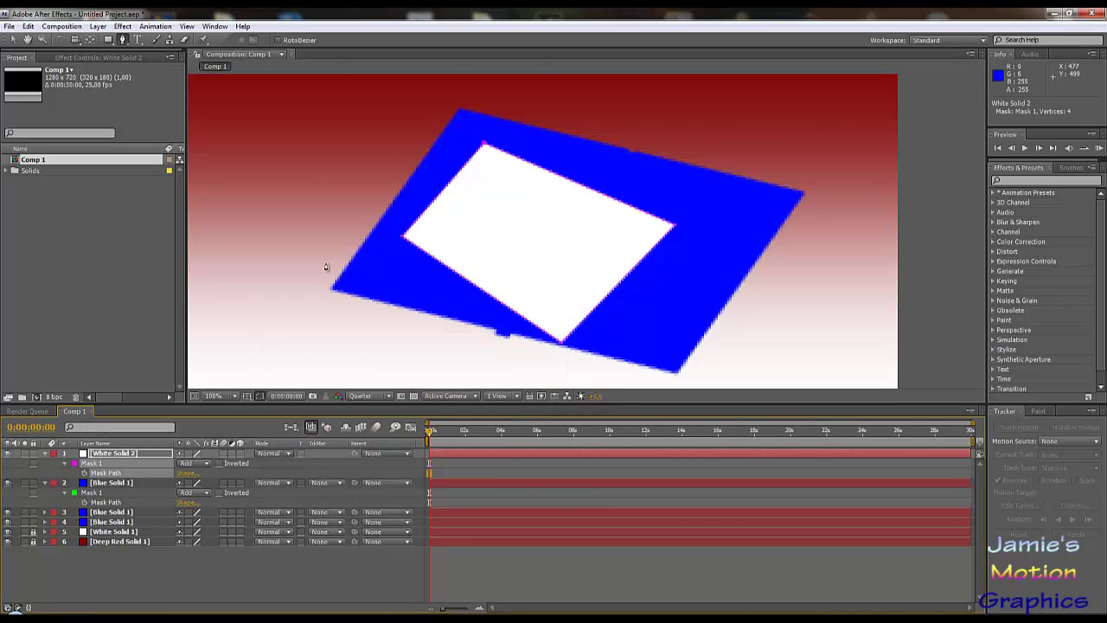
- Move the white mask's four vertices to fit the right half of the blue shape, leaving a thin blue border along its outer edges
click(13, 41)
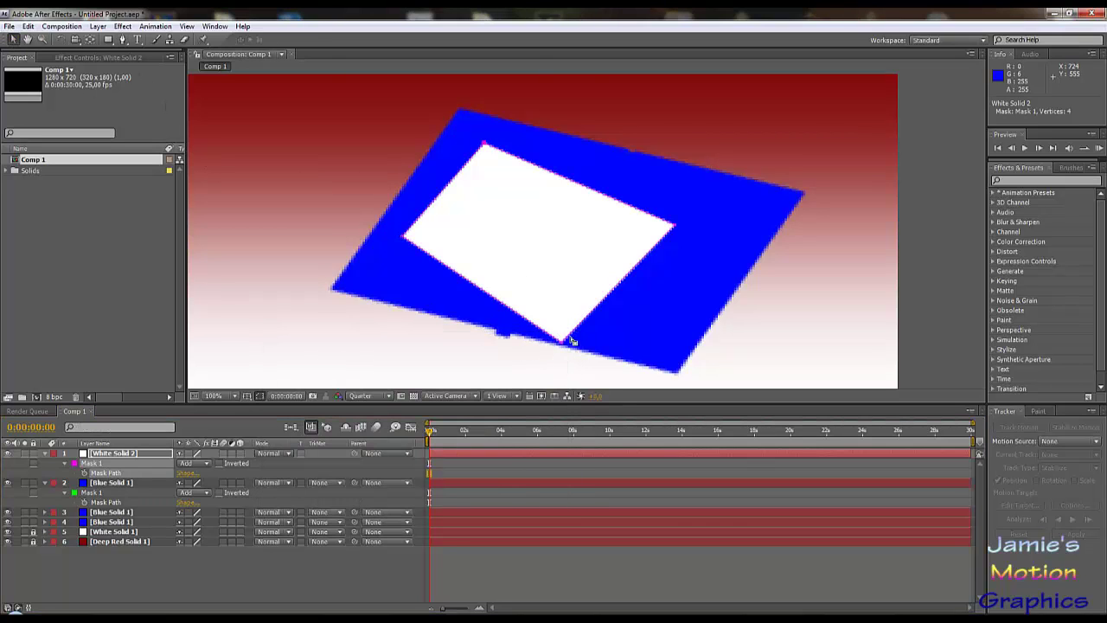
drag(562, 345, 672, 359)
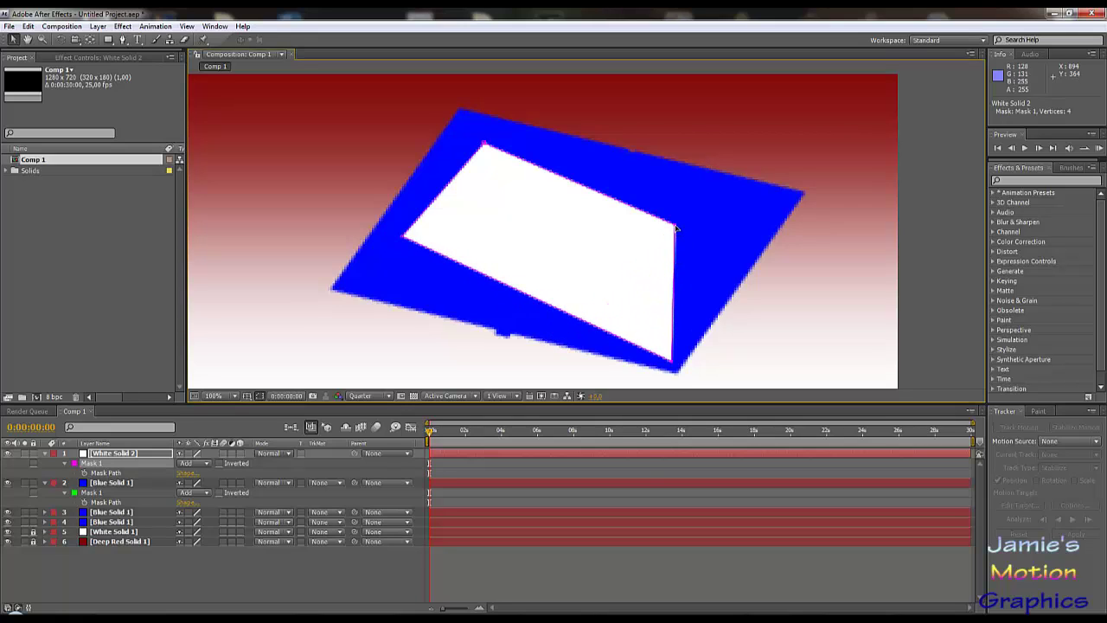
drag(676, 228, 797, 196)
drag(483, 144, 632, 156)
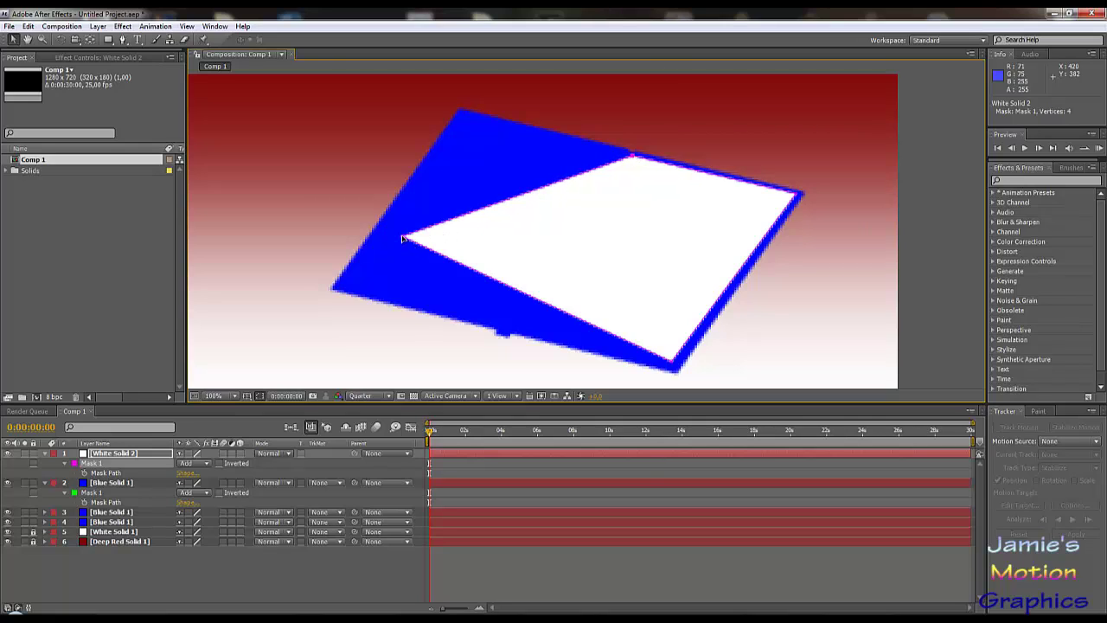
drag(403, 238, 510, 327)
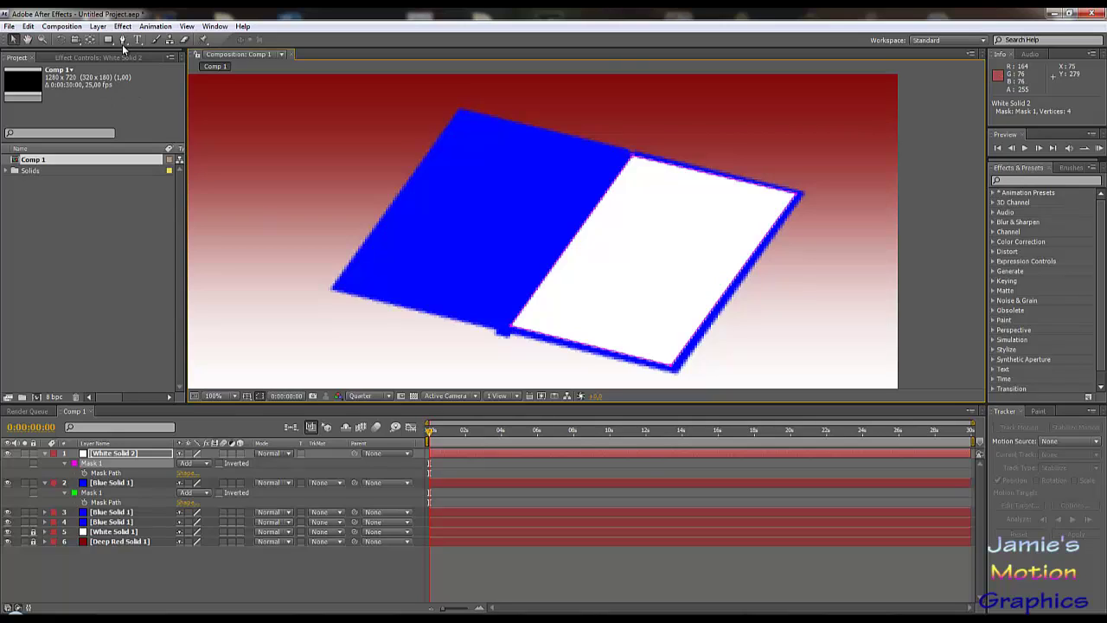
- Try to turn all four corners of the white mask into smooth curve points with the Convert Vertex tool
drag(122, 43, 186, 75)
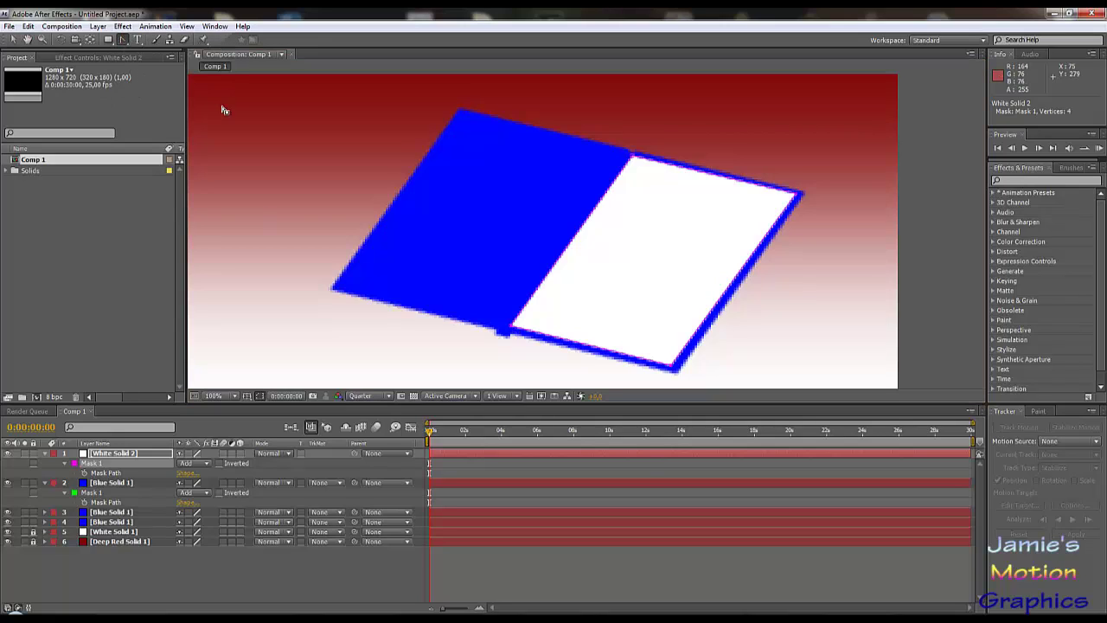
drag(510, 330, 520, 378)
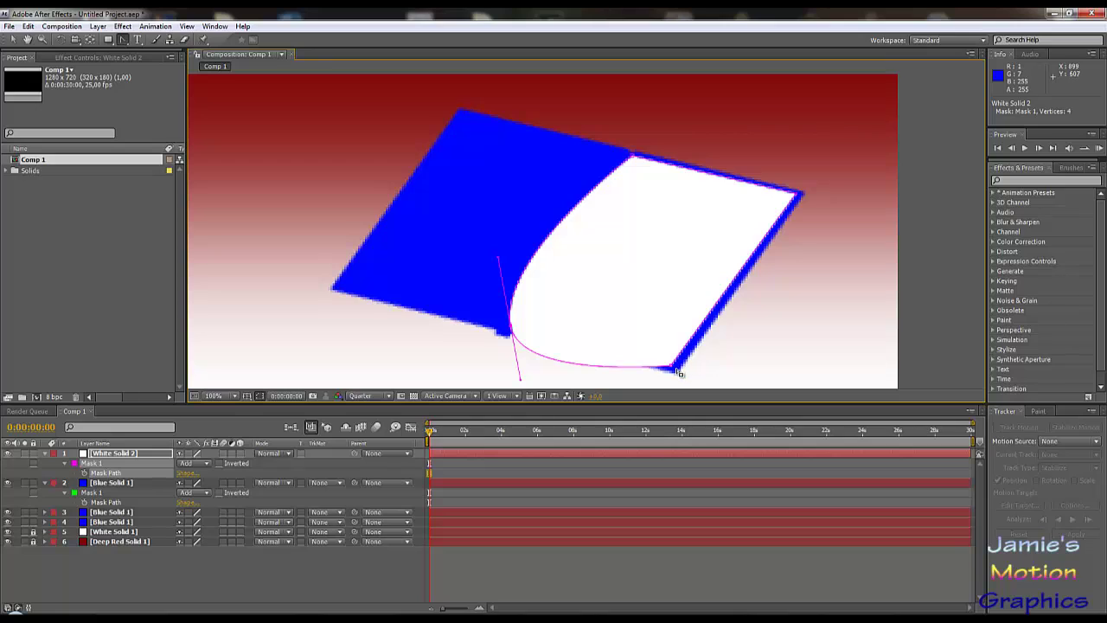
drag(671, 368, 735, 335)
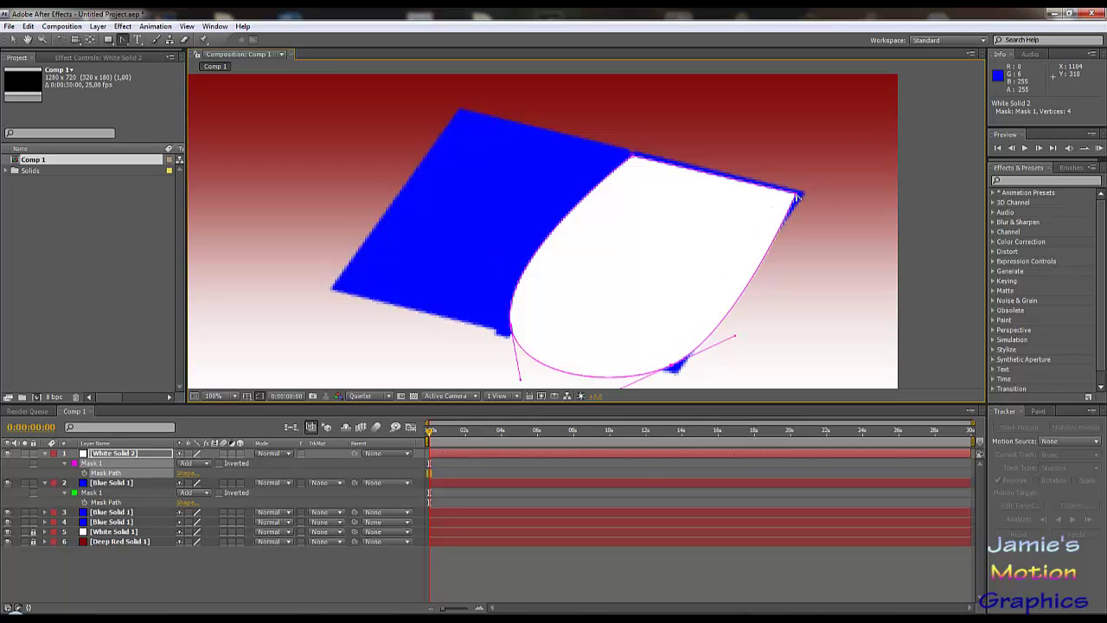
drag(786, 198, 786, 138)
drag(634, 158, 568, 183)
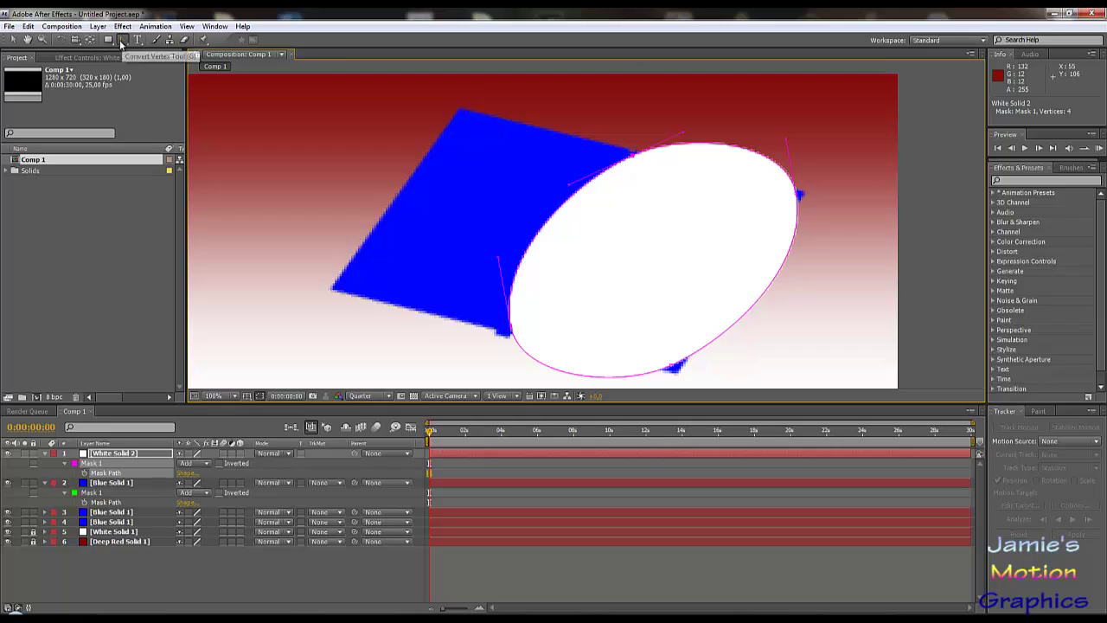
- Try to straighten the white mask's edge along the book's centre by adjusting the handles at its upper-left and lower-left vertices
click(13, 40)
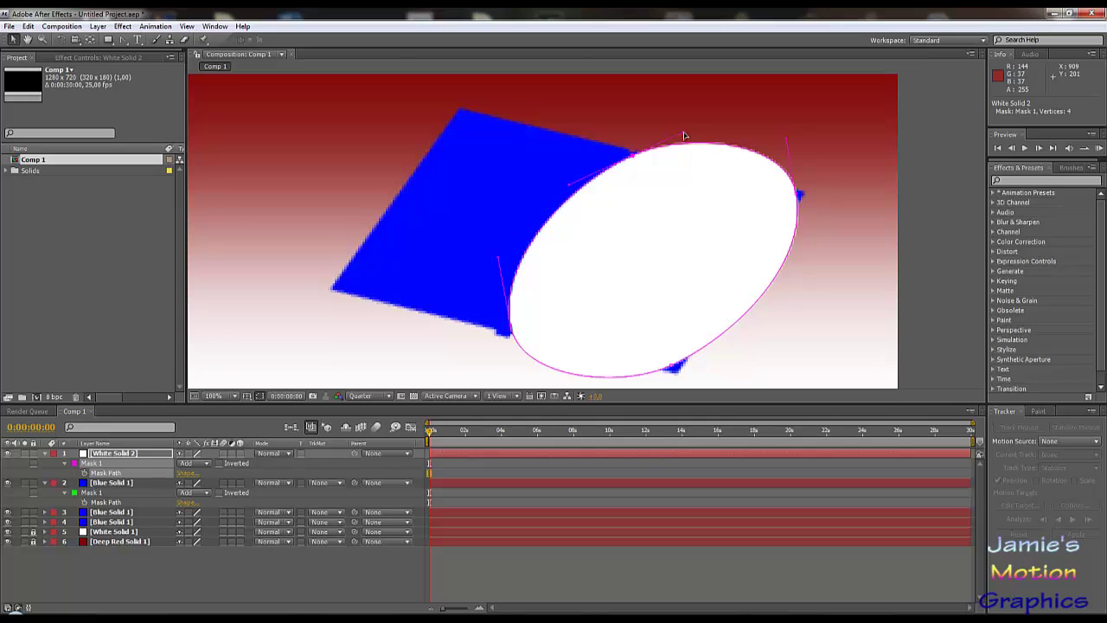
drag(683, 136, 670, 159)
drag(564, 152, 630, 159)
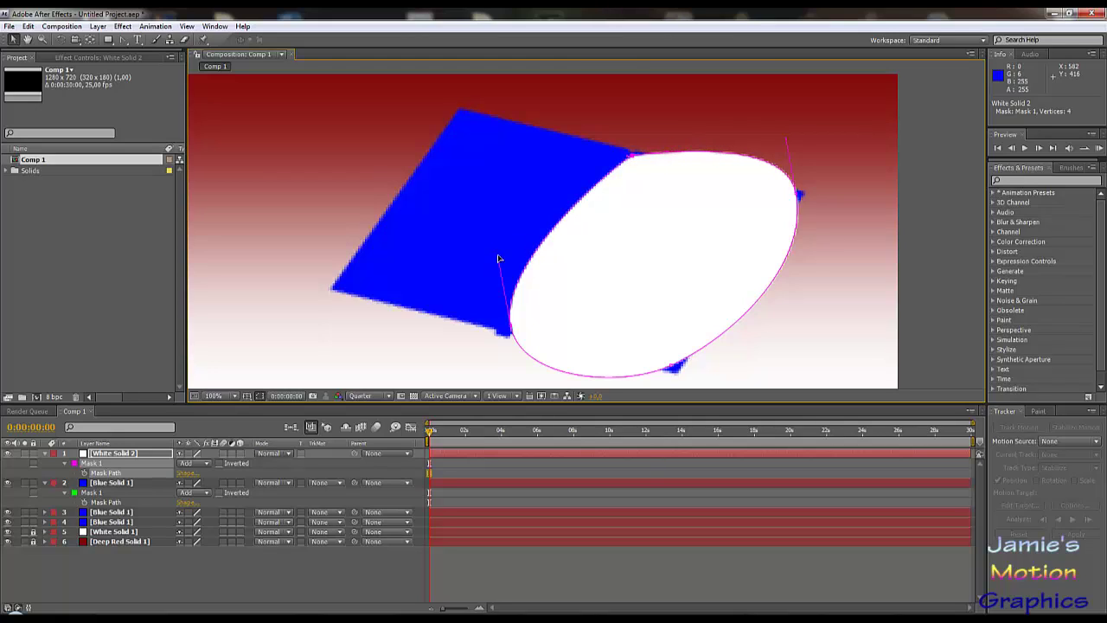
drag(499, 260, 516, 379)
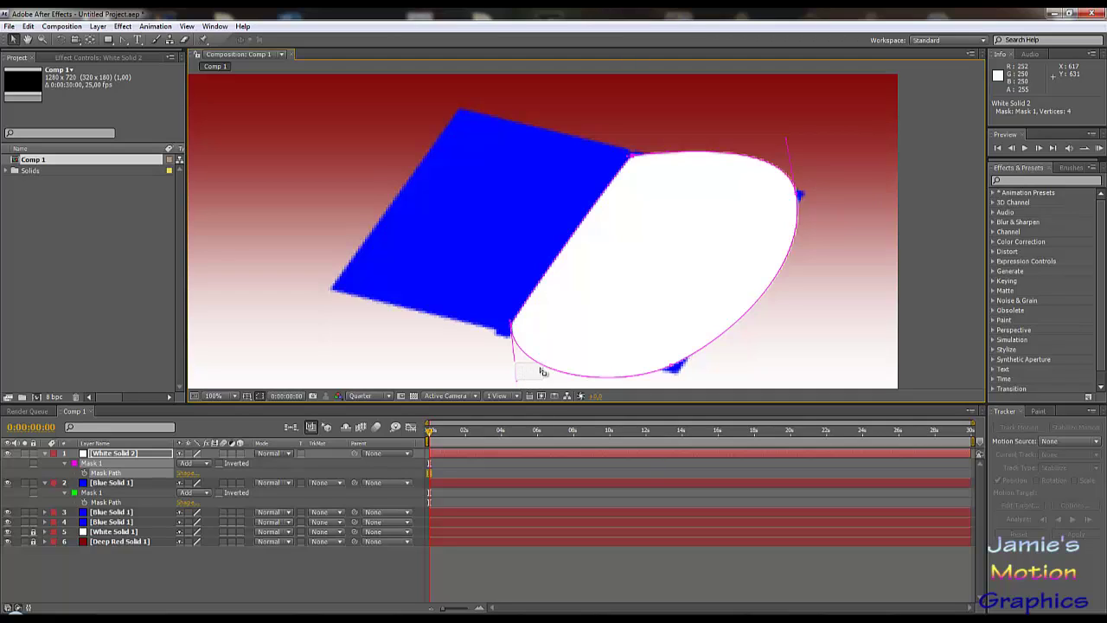
- Try to bend the white mask's lower edge into a page curve by redirecting the handles at its lower-left and lower-right vertices
click(510, 328)
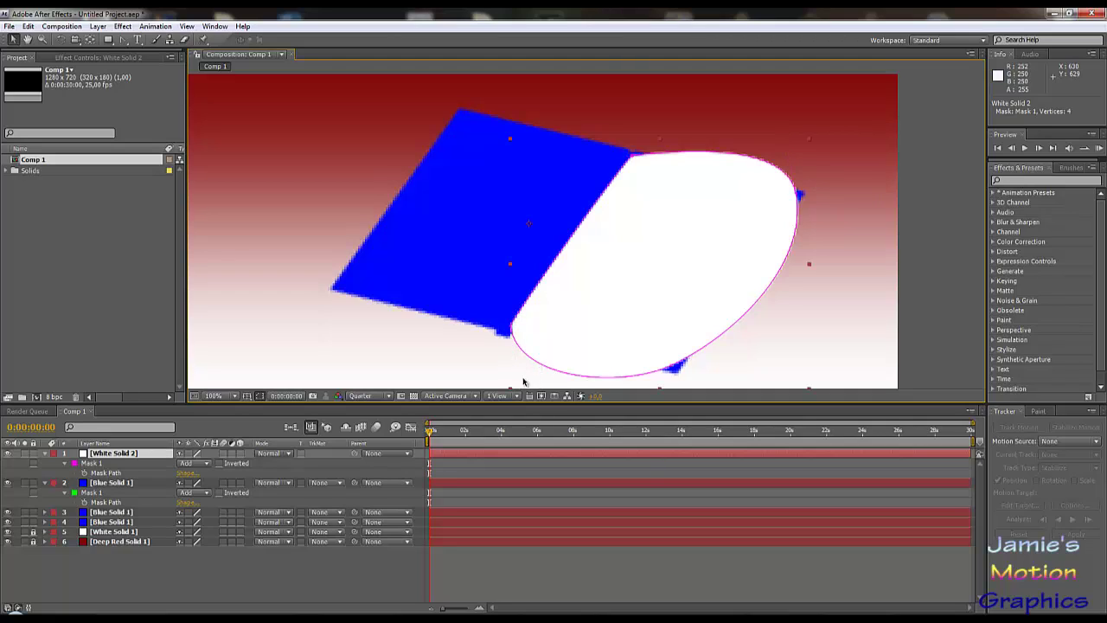
click(510, 329)
drag(517, 381, 617, 326)
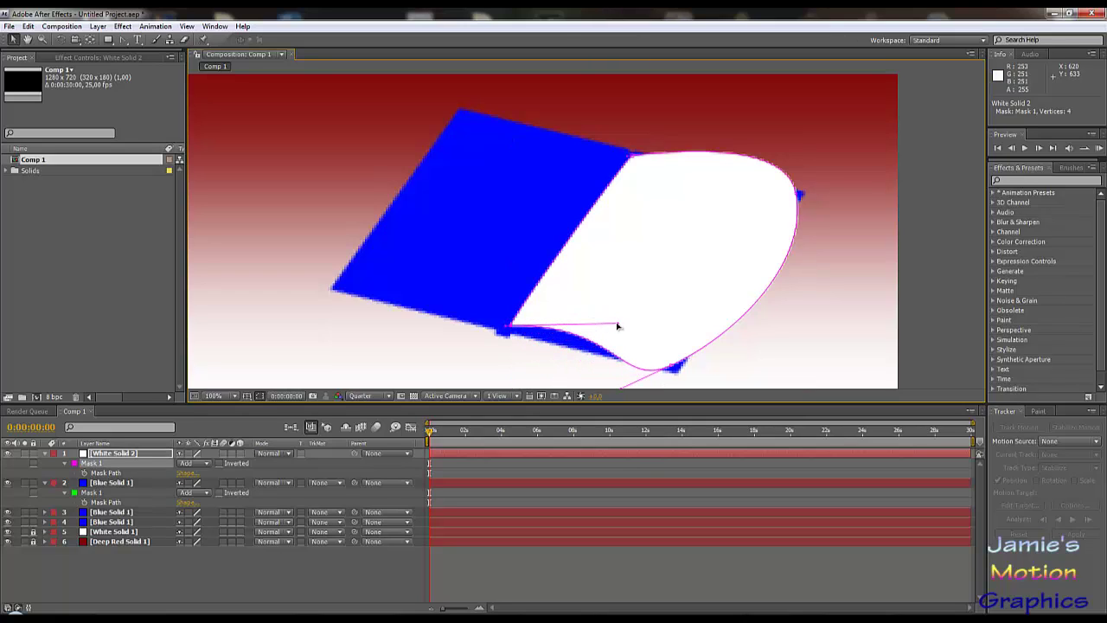
scroll(630, 368, down, 2)
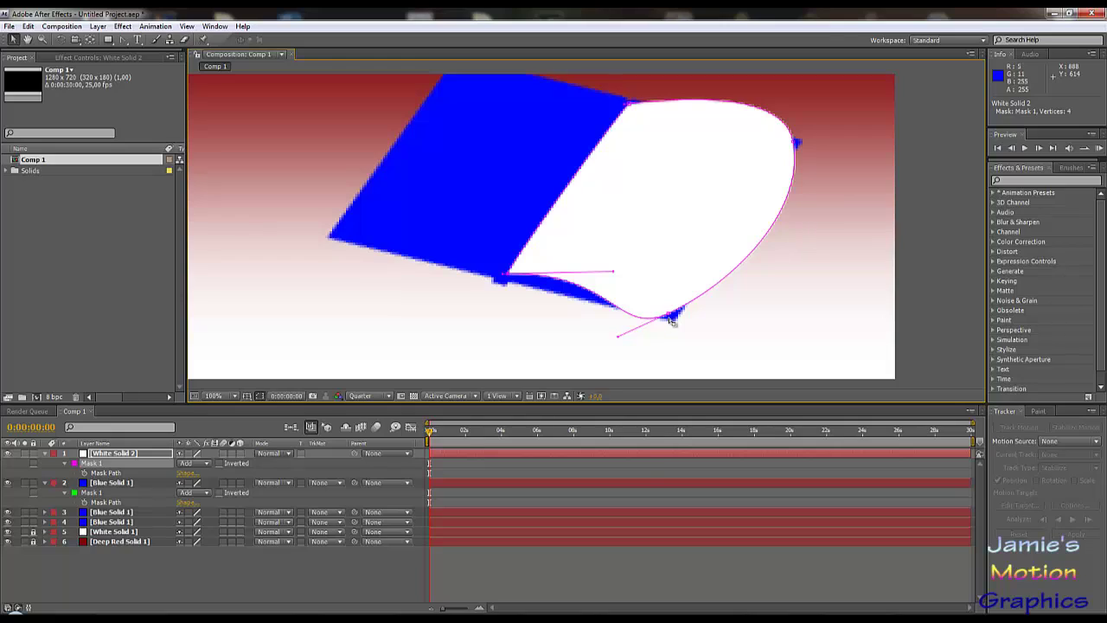
click(673, 317)
drag(619, 339, 612, 283)
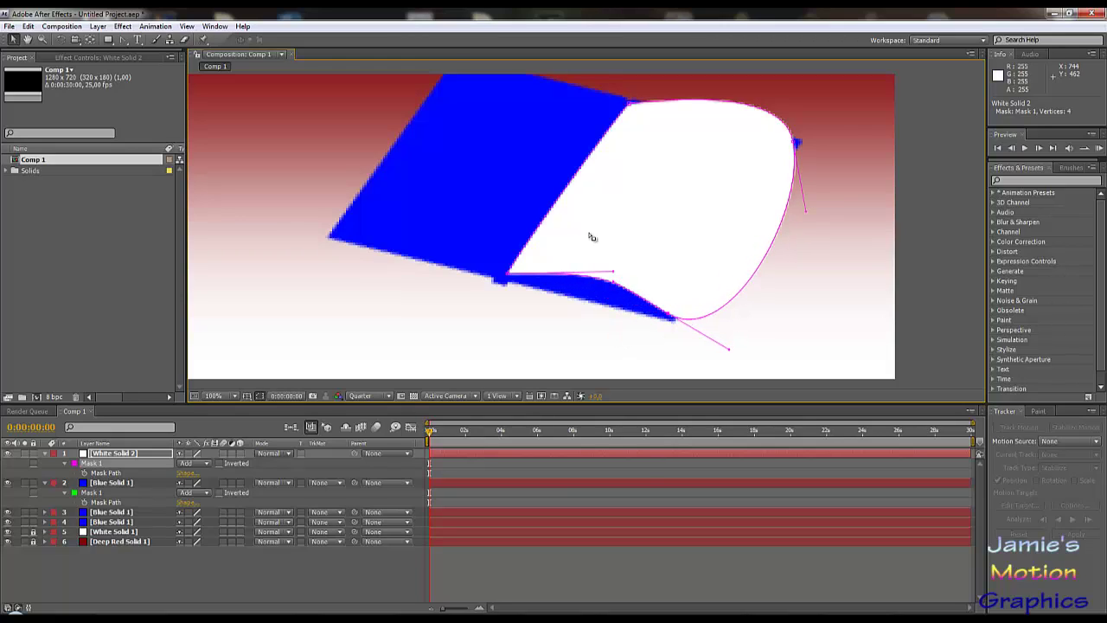
- Undo all the curve edits on the white solid's mask, back to its straight-edged four-corner shape
key(ctrl+z)
key(ctrl+z)
key(ctrl+z)
key(ctrl+z)
key(ctrl+z)
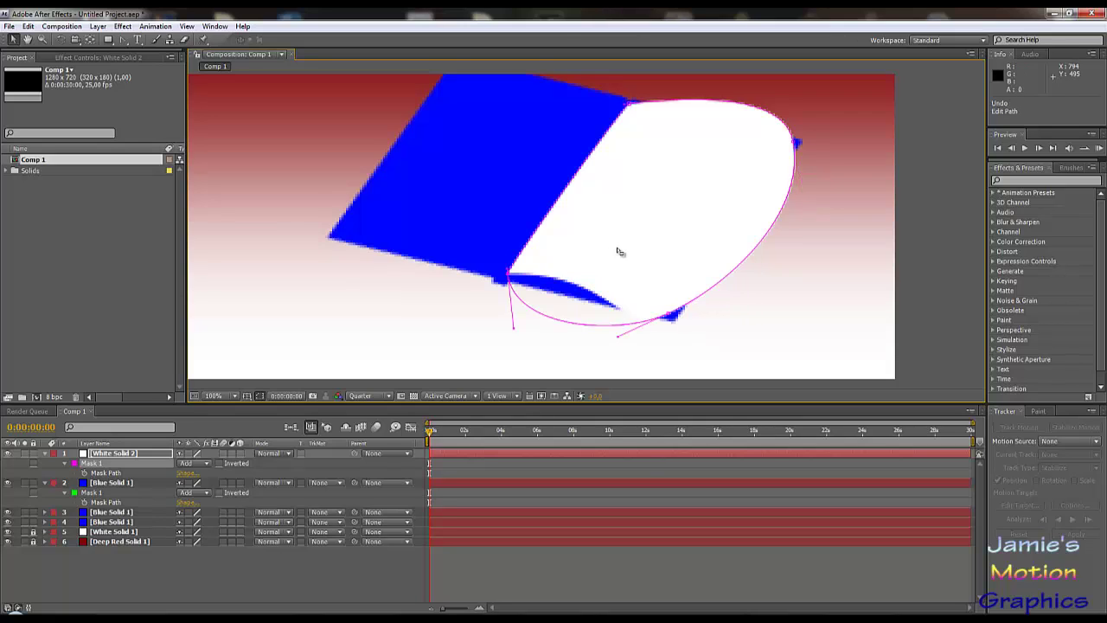
key(ctrl+z)
key(ctrl+z)
key(ctrl+z)
key(ctrl+z)
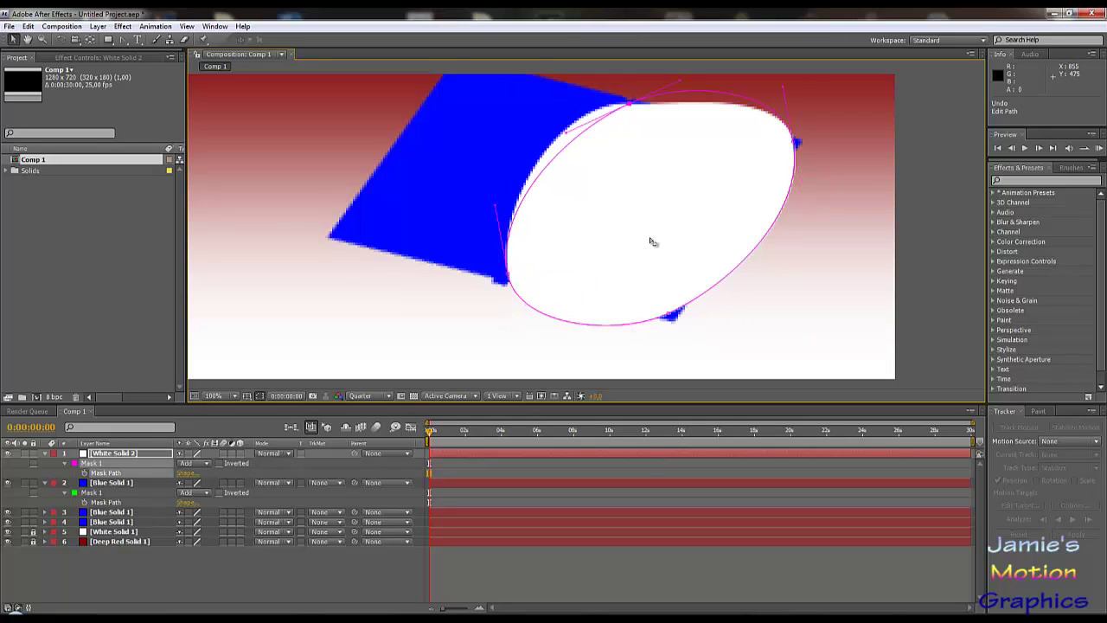
key(ctrl+z)
key(ctrl+z)
key(ctrl+z)
key(ctrl+z)
key(ctrl+z)
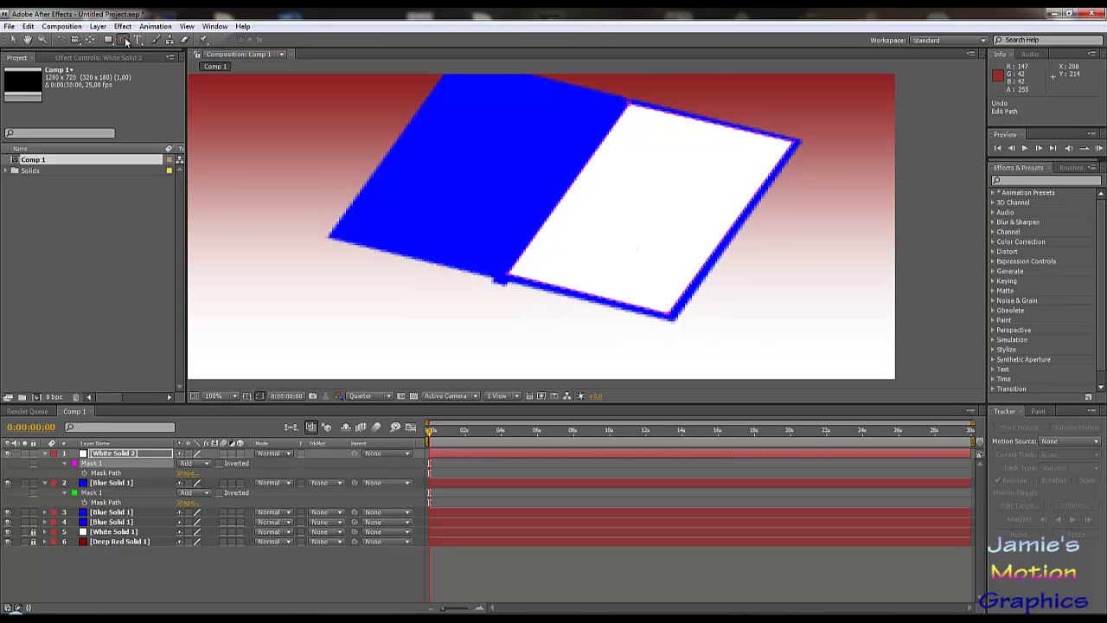
- Add a vertex near the middle of the white mask's lower edge and another on its upper edge, then return to the Selection tool
drag(122, 40, 154, 45)
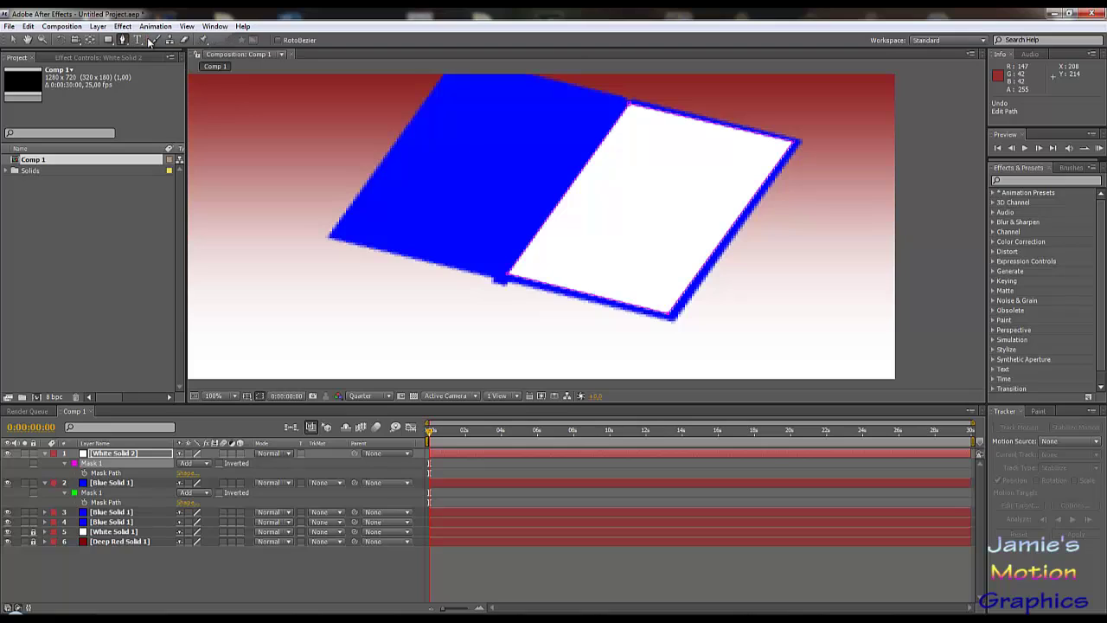
click(588, 299)
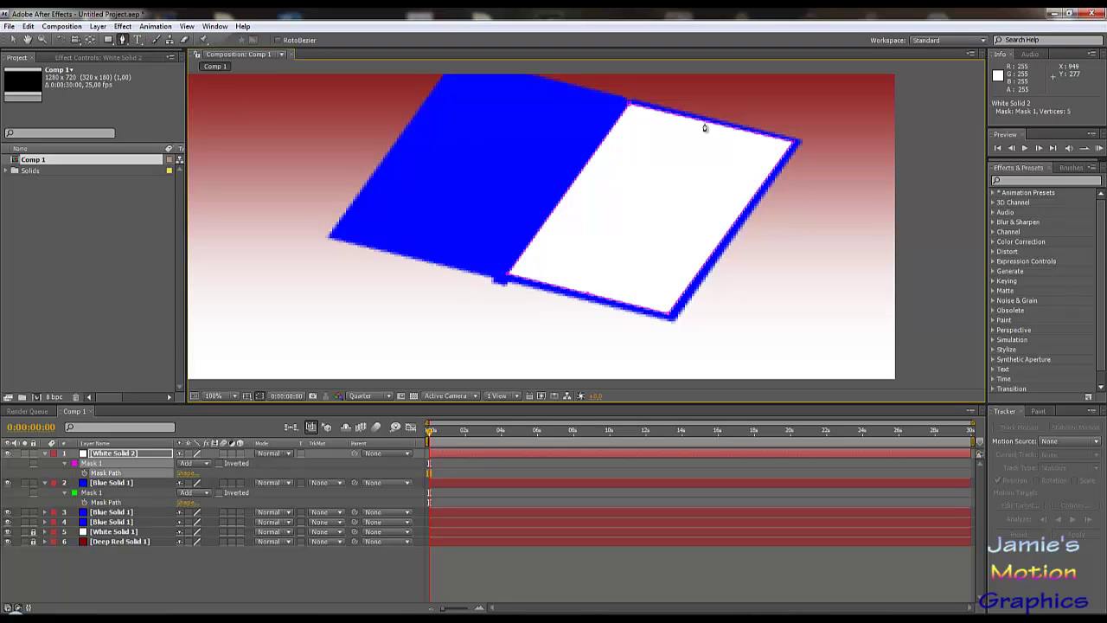
click(706, 126)
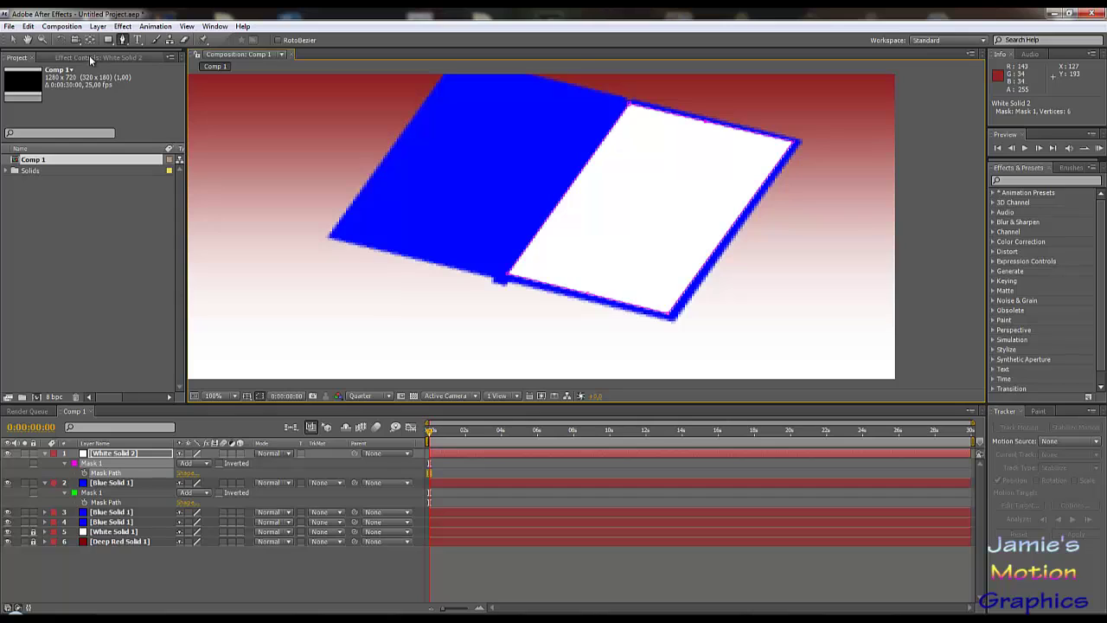
click(13, 40)
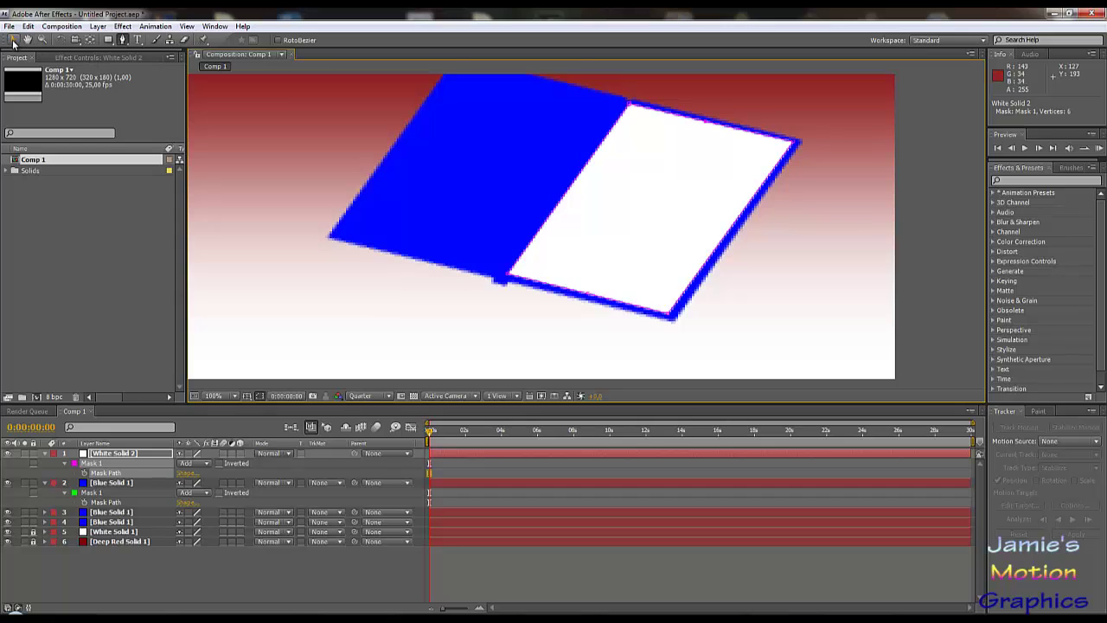
- Try to pull the middle vertex of the white mask's lower edge down below the blue cover
click(588, 297)
scroll(583, 309, up, 3)
drag(569, 336, 659, 94)
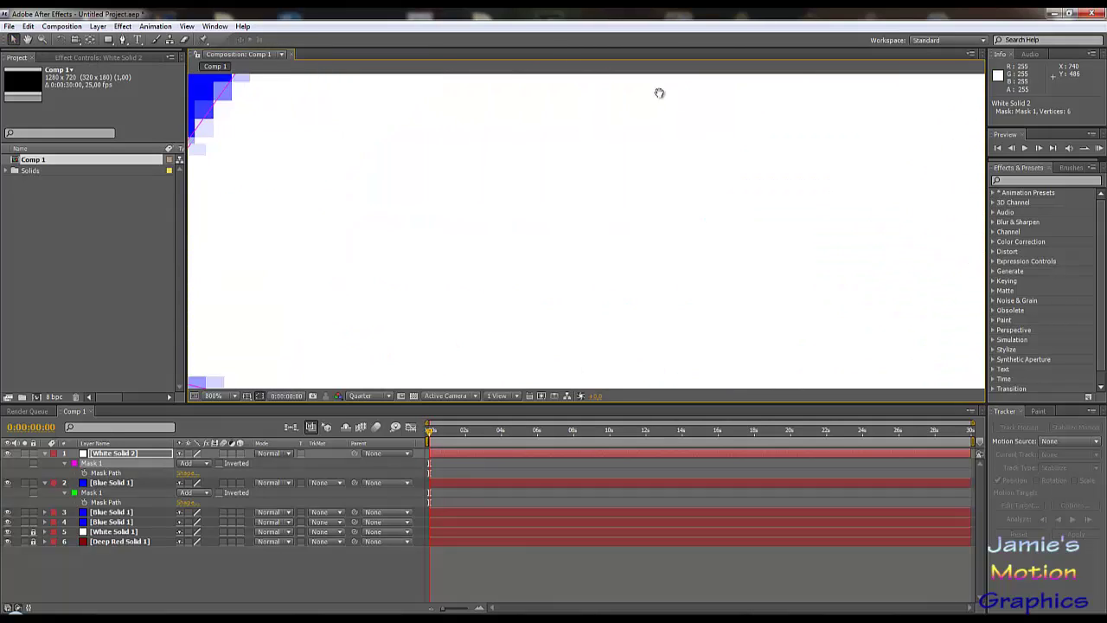
scroll(653, 190, down, 4)
scroll(627, 260, up, 2)
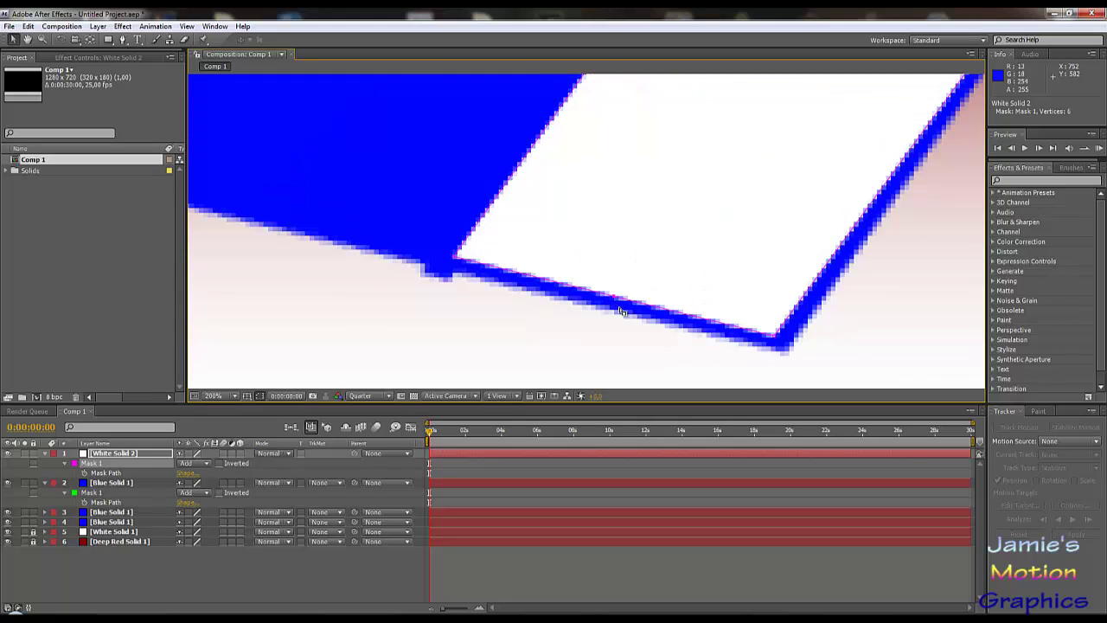
scroll(649, 312, up, 1)
drag(603, 324, 626, 202)
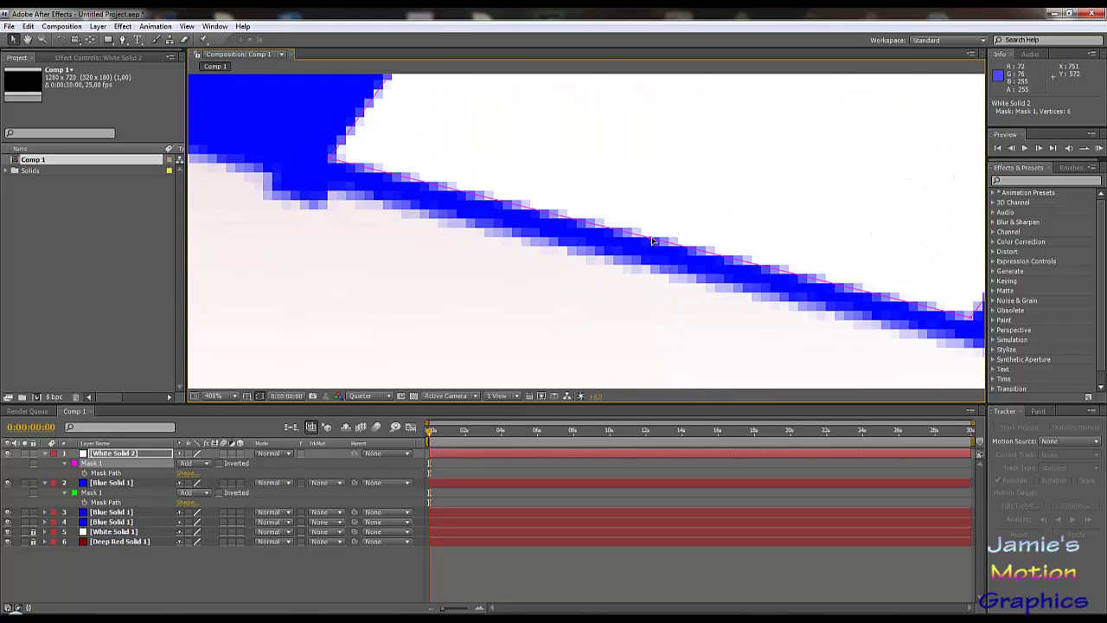
drag(651, 250, 624, 287)
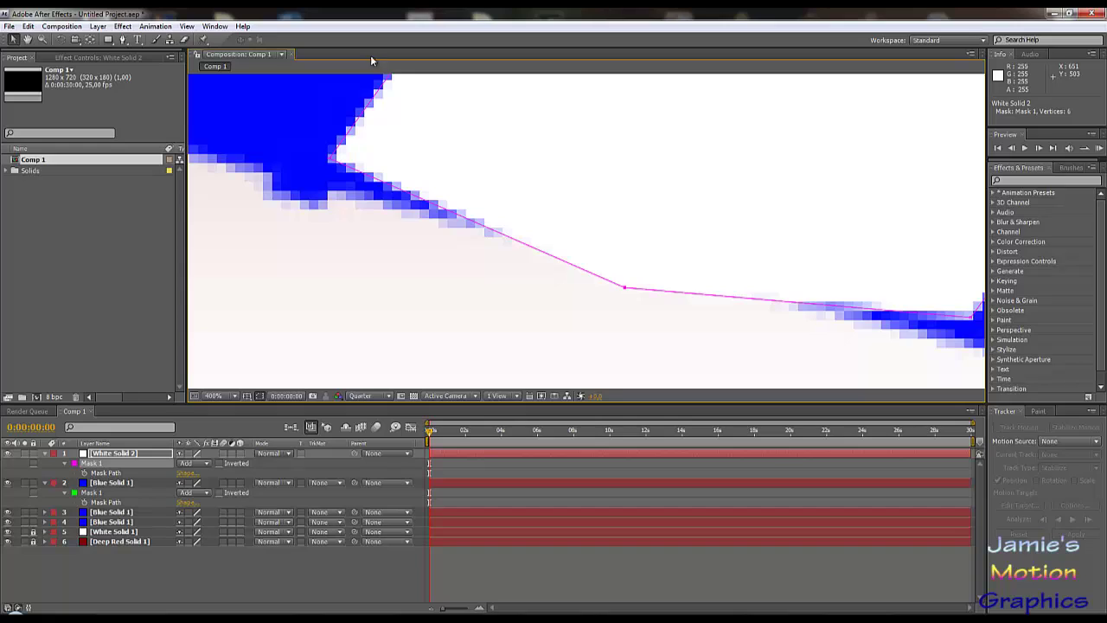
key(ctrl+z)
- Convert the middle vertices on the white mask's lower and upper edges to smooth points, then return to the Selection tool
drag(122, 40, 164, 85)
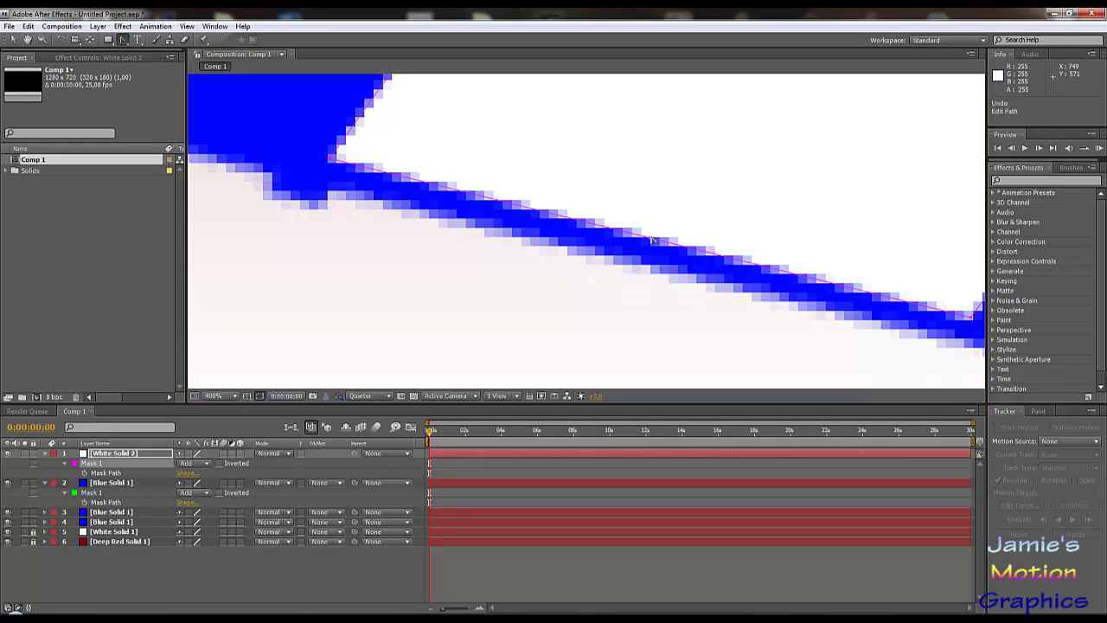
click(676, 256)
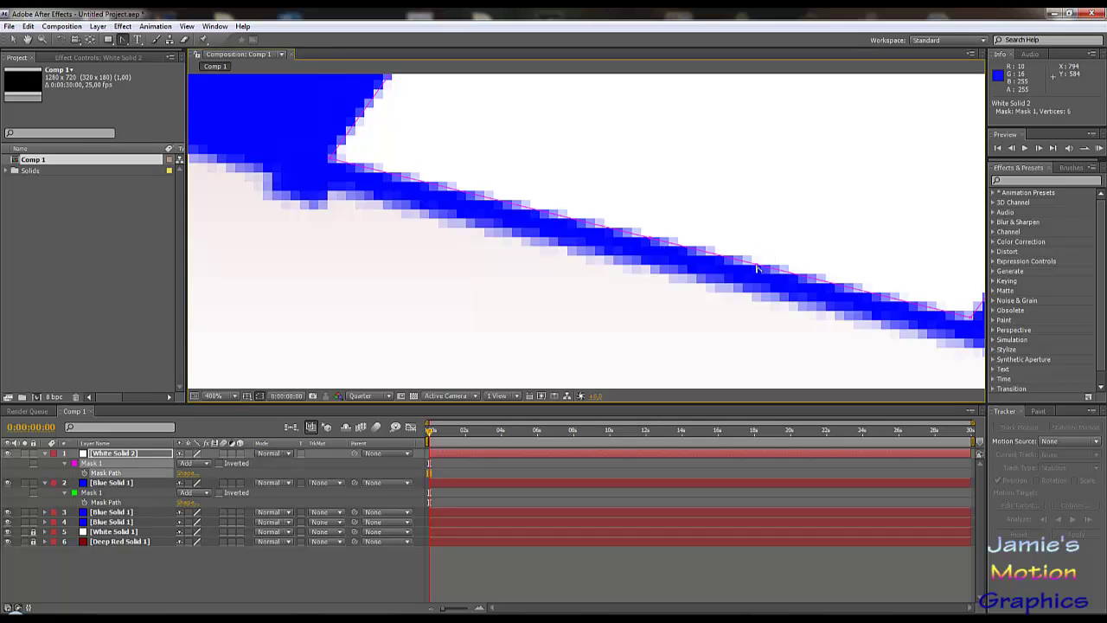
scroll(702, 195, down, 5)
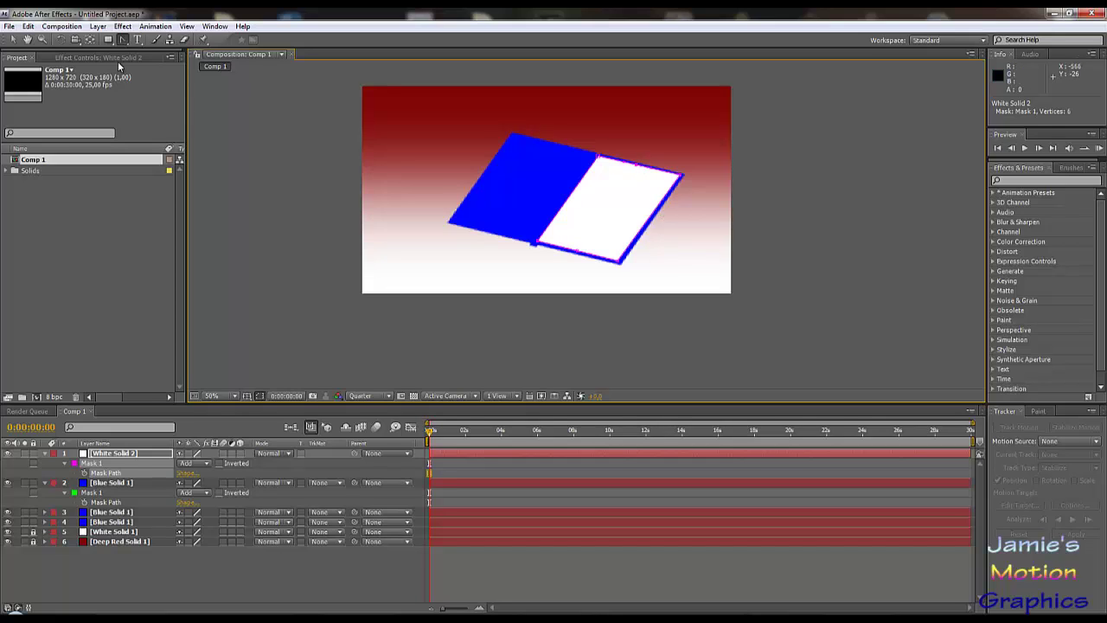
click(13, 39)
- Raise the smooth middle vertex of the white mask's lower edge slightly to bow that edge upward like a page
scroll(586, 299, up, 4)
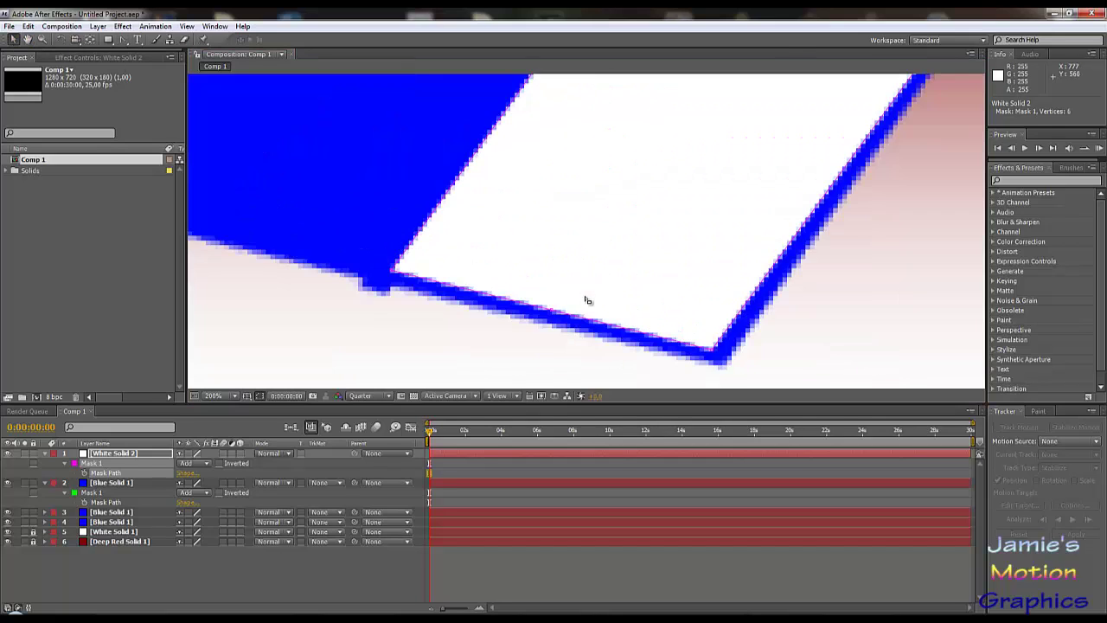
scroll(585, 308, up, 2)
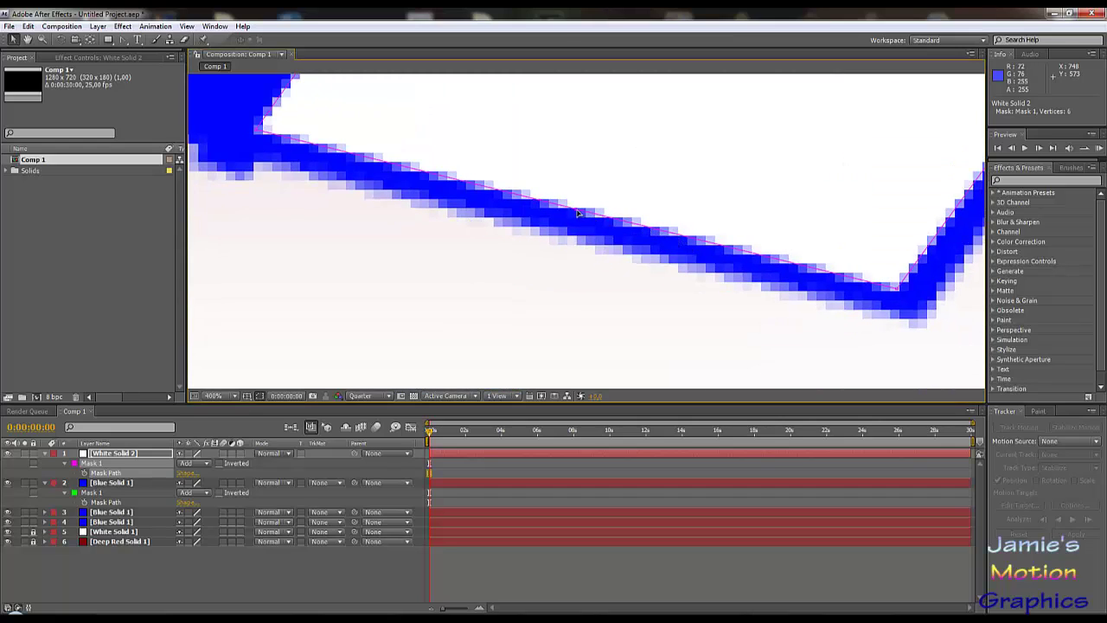
drag(568, 230, 595, 185)
key(Up)
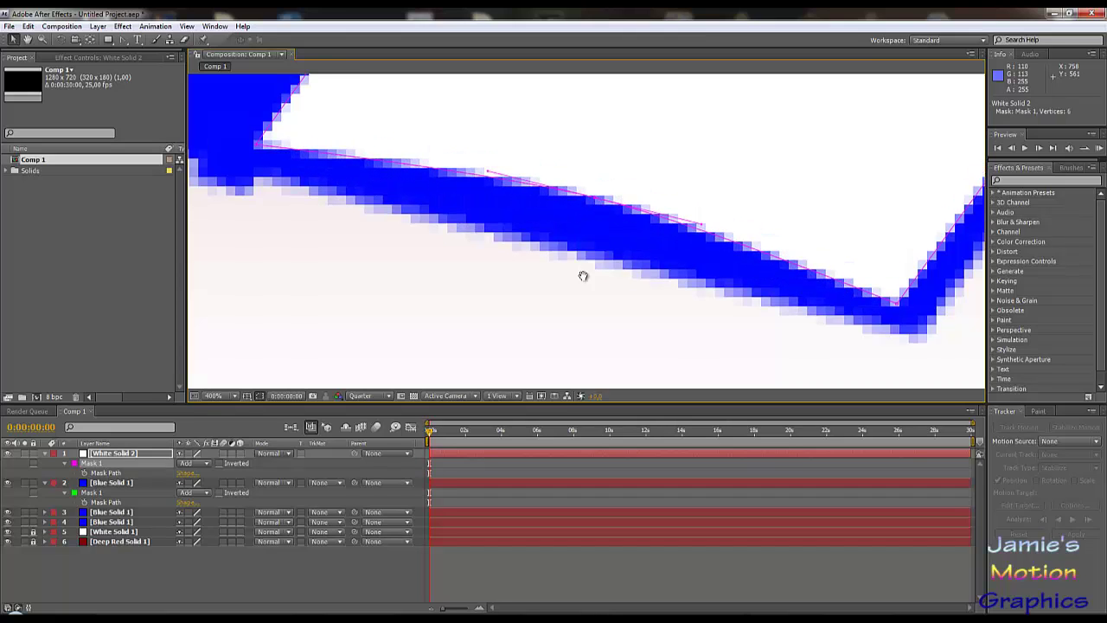
scroll(595, 185, down, 4)
- Raise the middle vertex of the white mask's upper edge to about 959, 257, bowing it to match the lower edge
drag(574, 256, 573, 329)
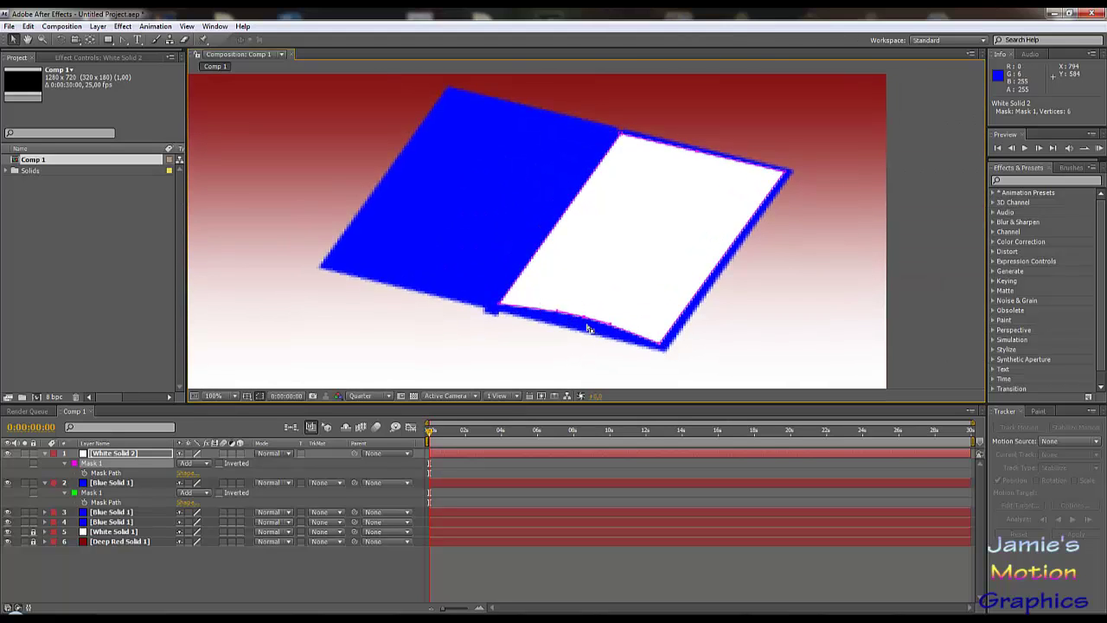
drag(599, 259, 596, 314)
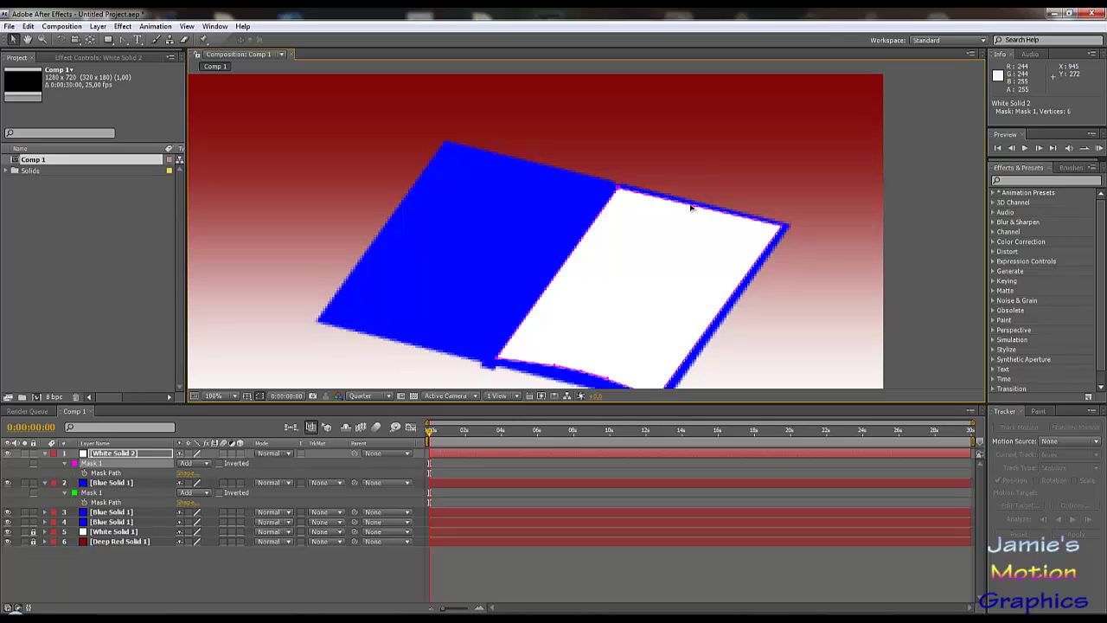
drag(693, 208, 699, 197)
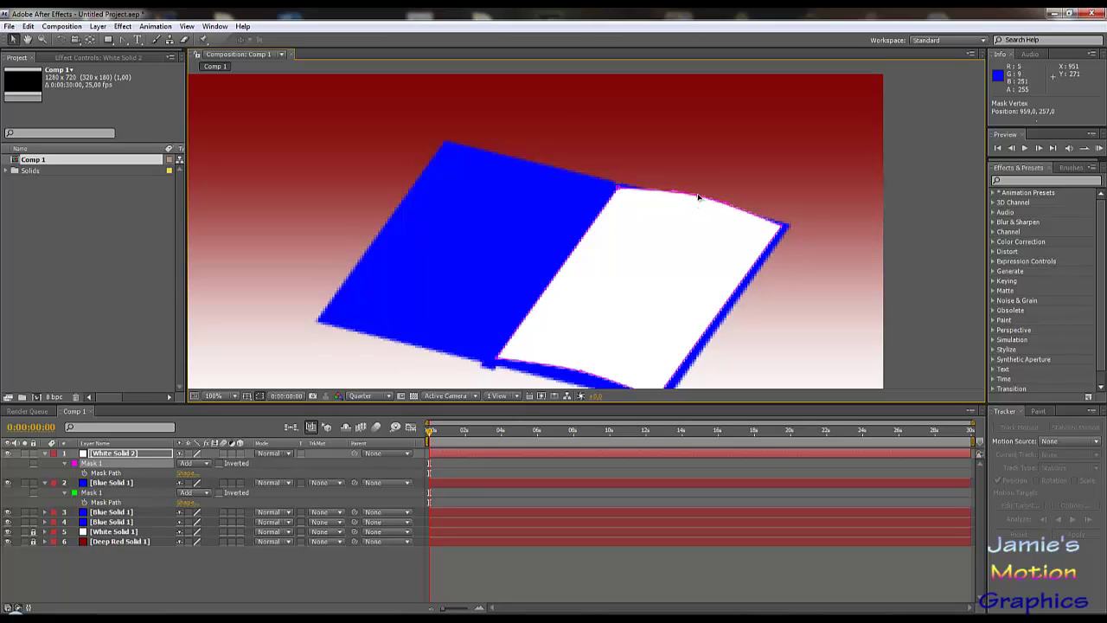
scroll(659, 228, down, 3)
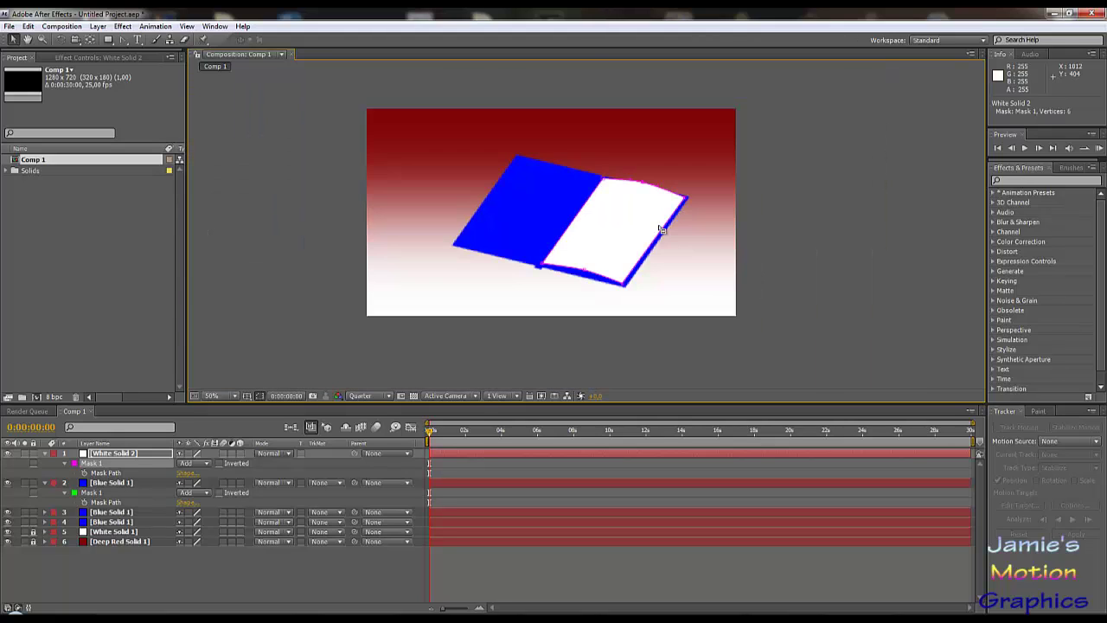
scroll(581, 264, up, 2)
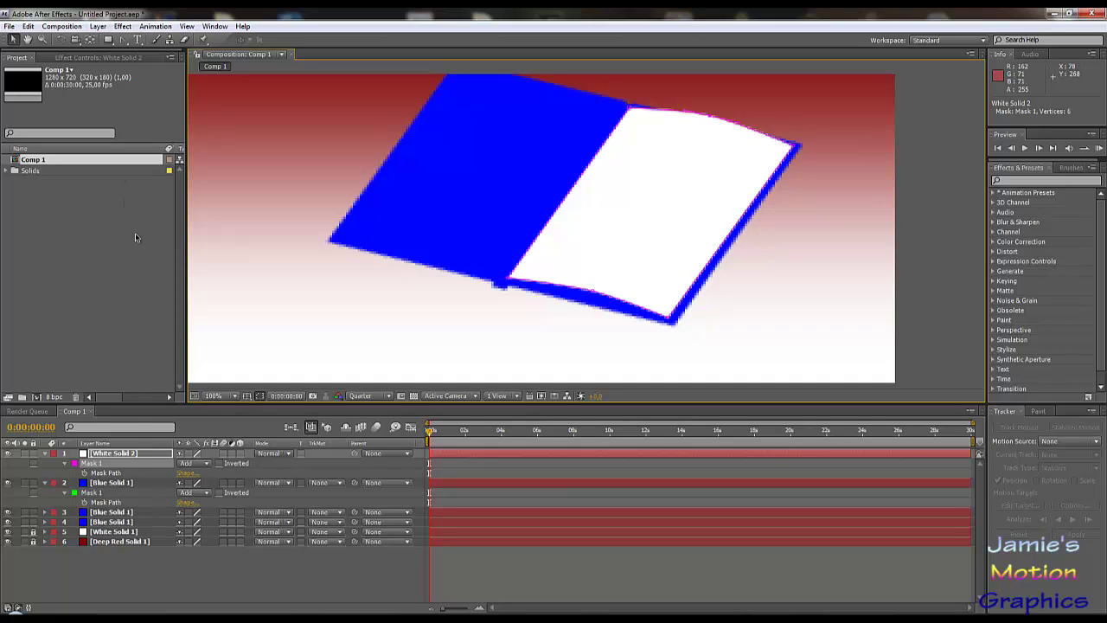
- Create a new 1280 x 720 px solid in gray #969696
click(99, 26)
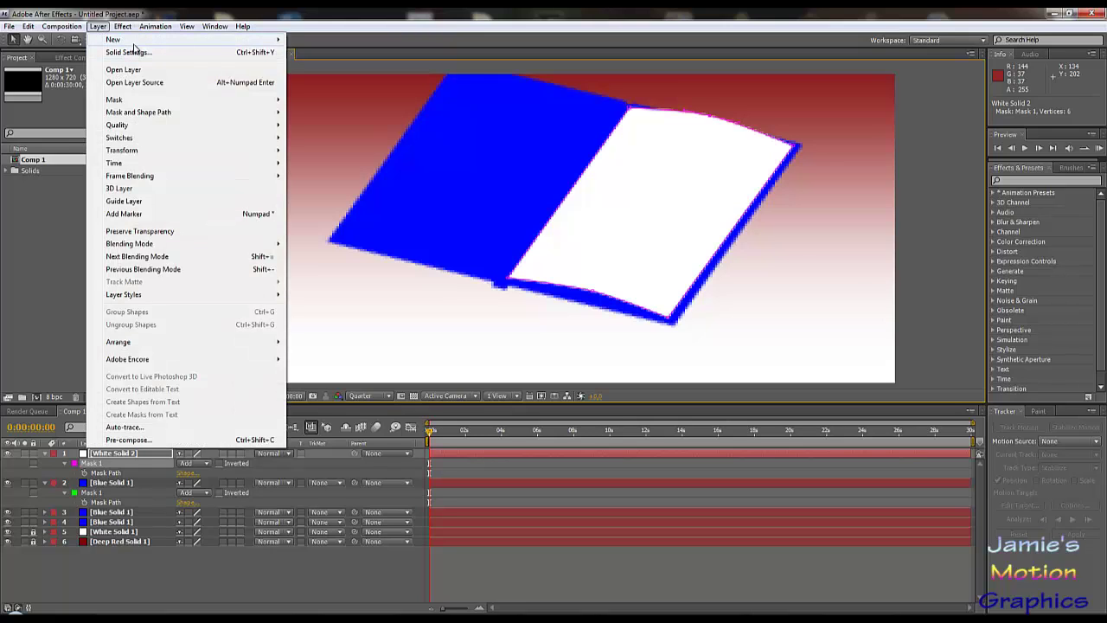
mouse_move(139, 40)
click(337, 53)
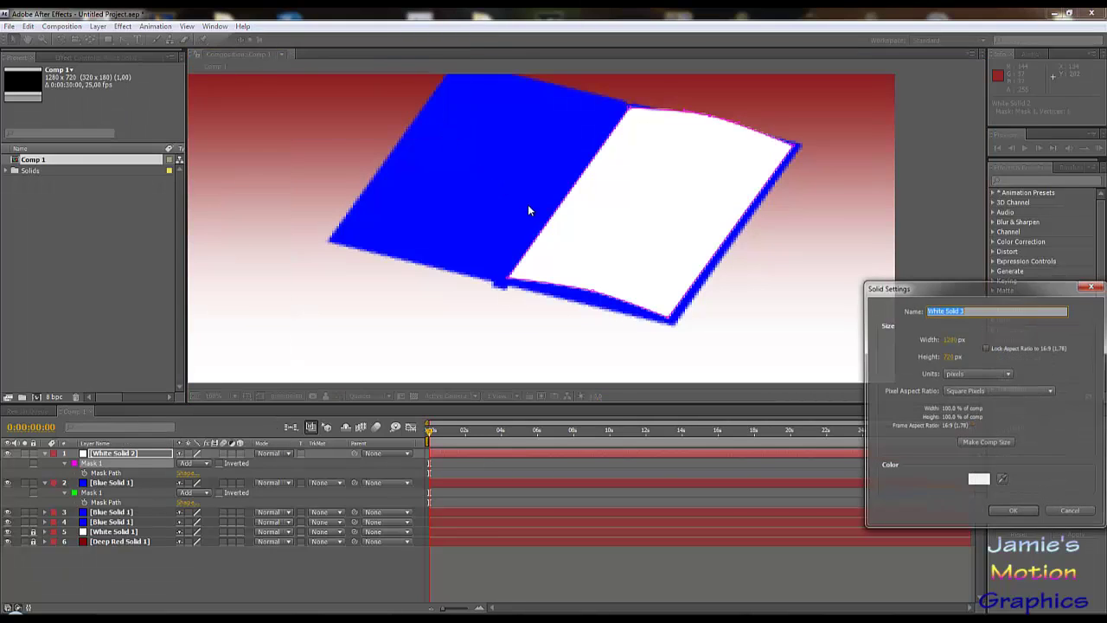
click(978, 481)
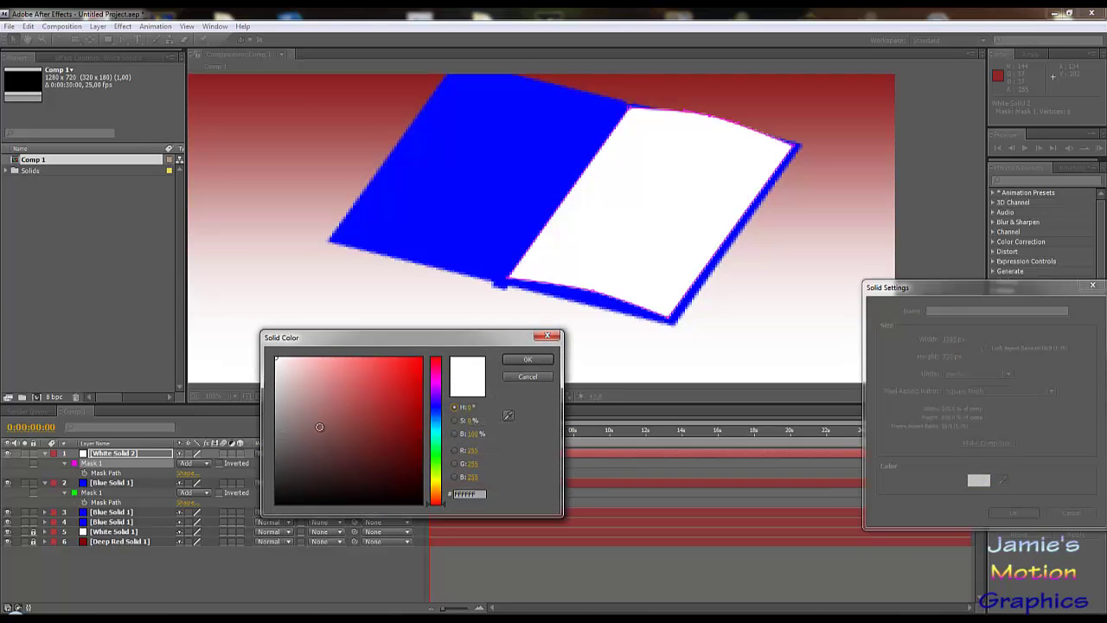
drag(320, 427, 224, 413)
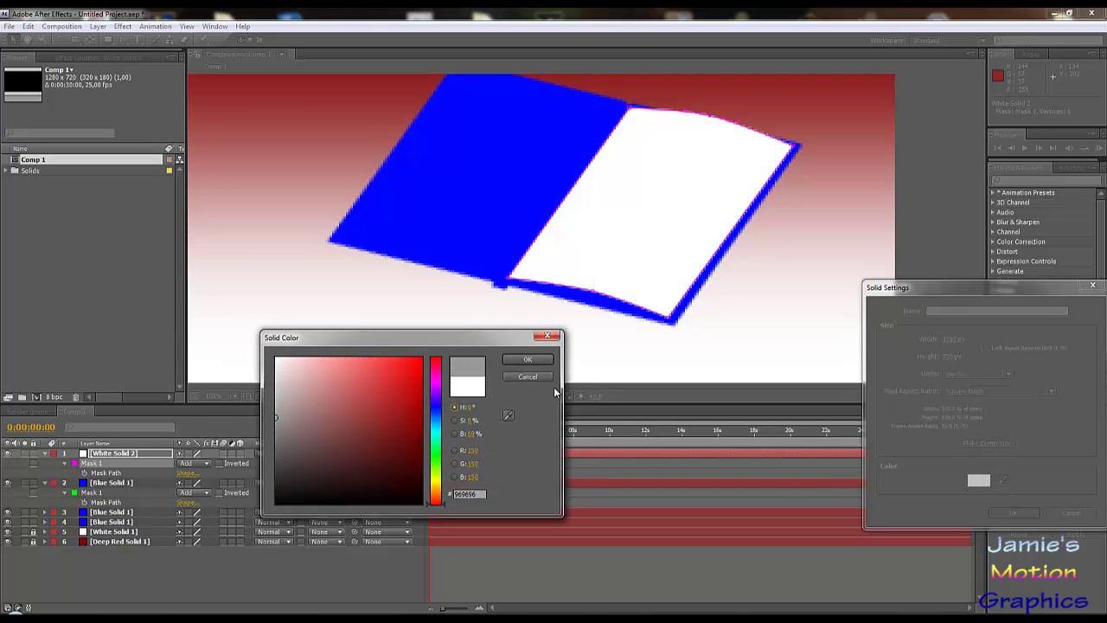
click(527, 359)
click(1008, 512)
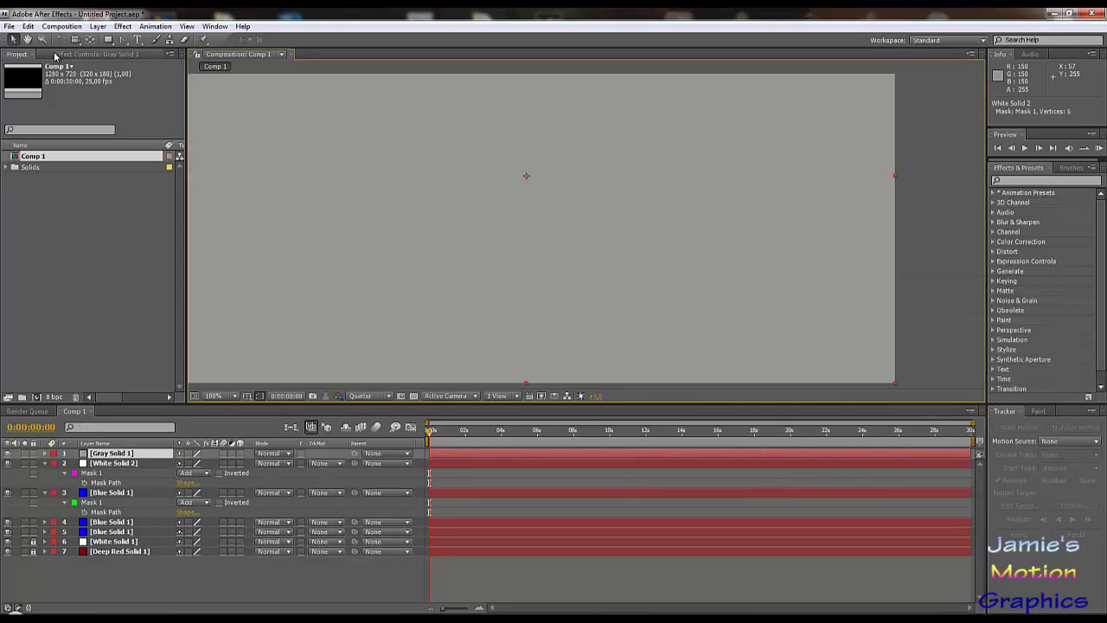
- Draw a closed four-corner mask on the gray solid with the Pen tool, roughly over the lower right of the white page
drag(124, 44, 162, 52)
click(673, 176)
click(778, 216)
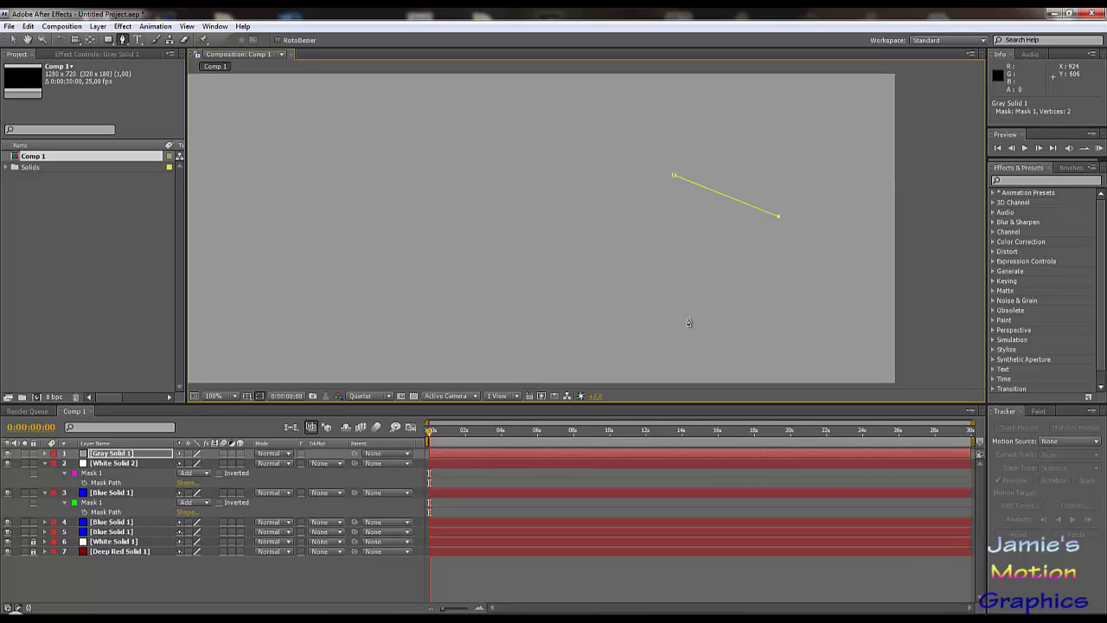
click(603, 268)
click(675, 177)
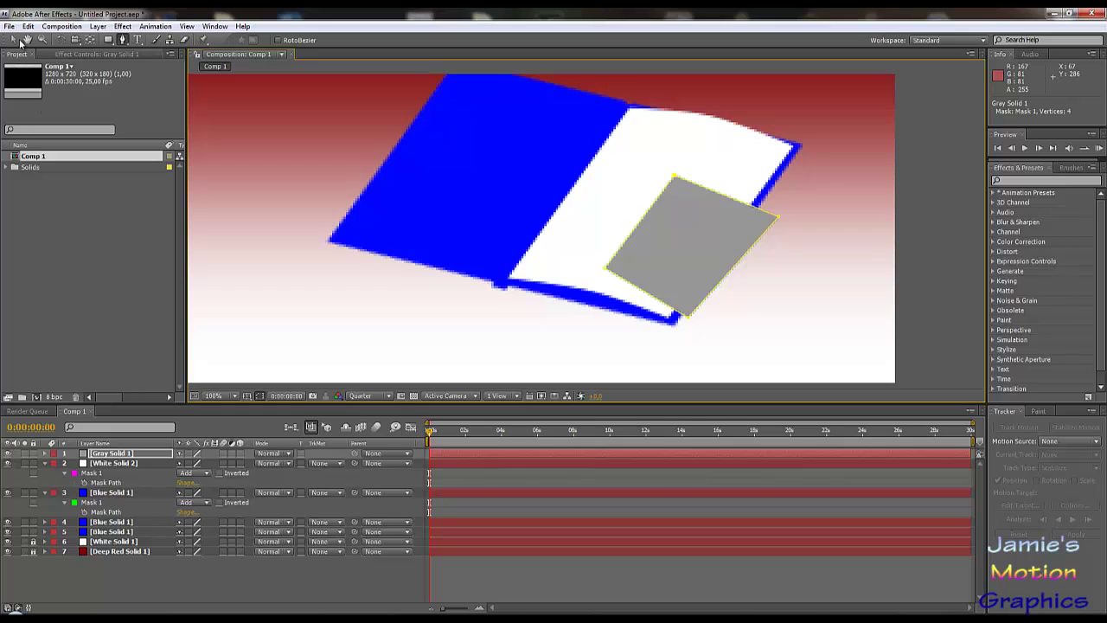
- Fit the gray mask's four corners to the white page's corners and place Gray Solid 1 directly below White Solid 2
click(12, 40)
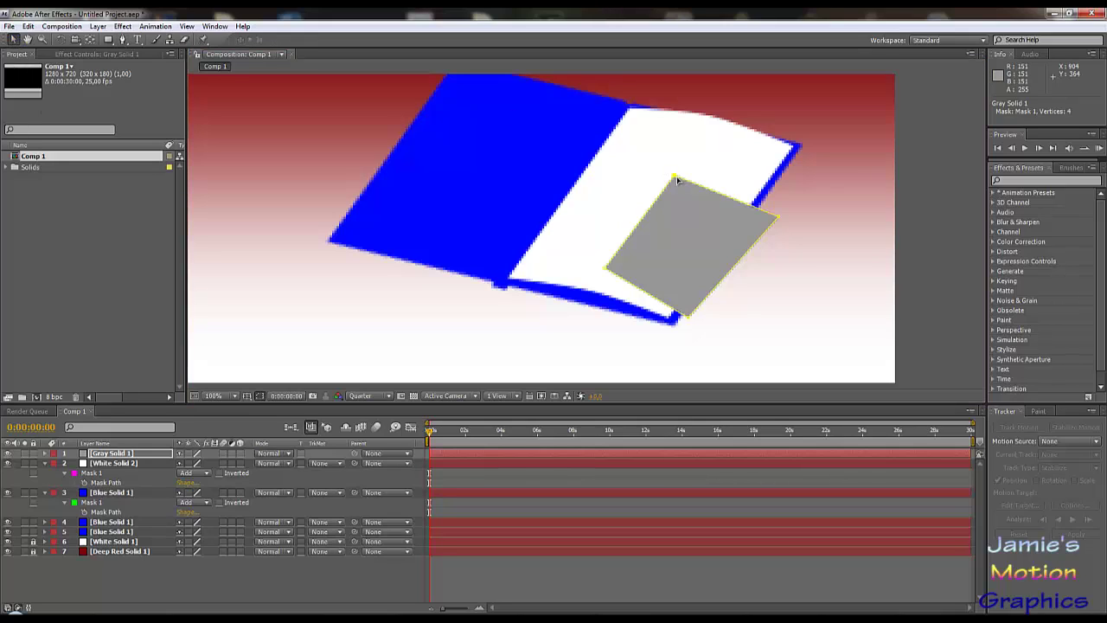
drag(675, 176, 628, 110)
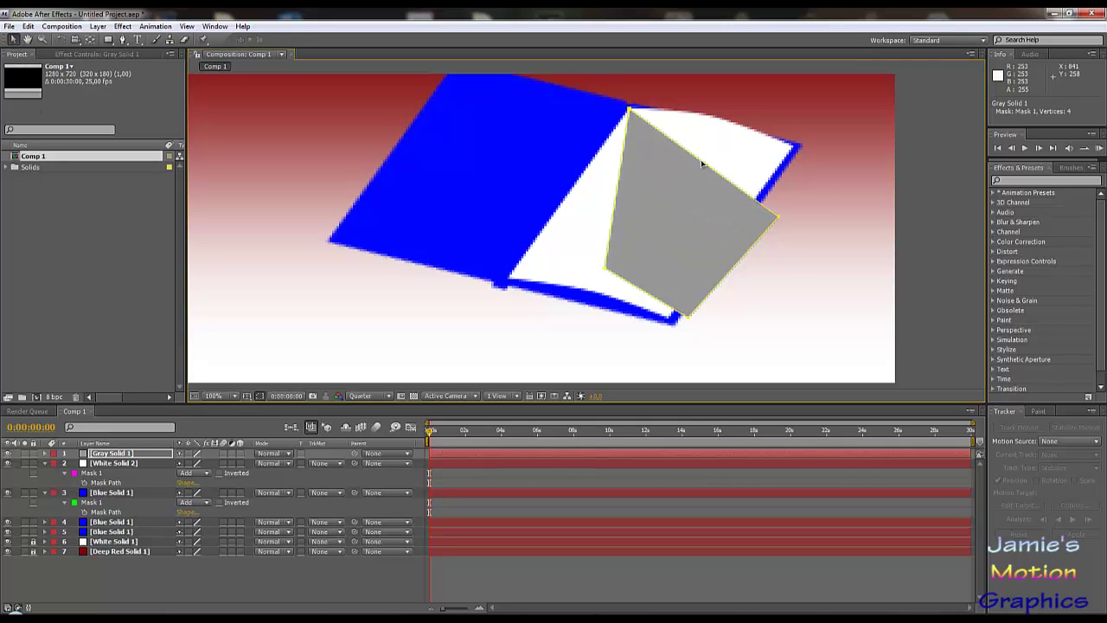
drag(778, 220, 791, 147)
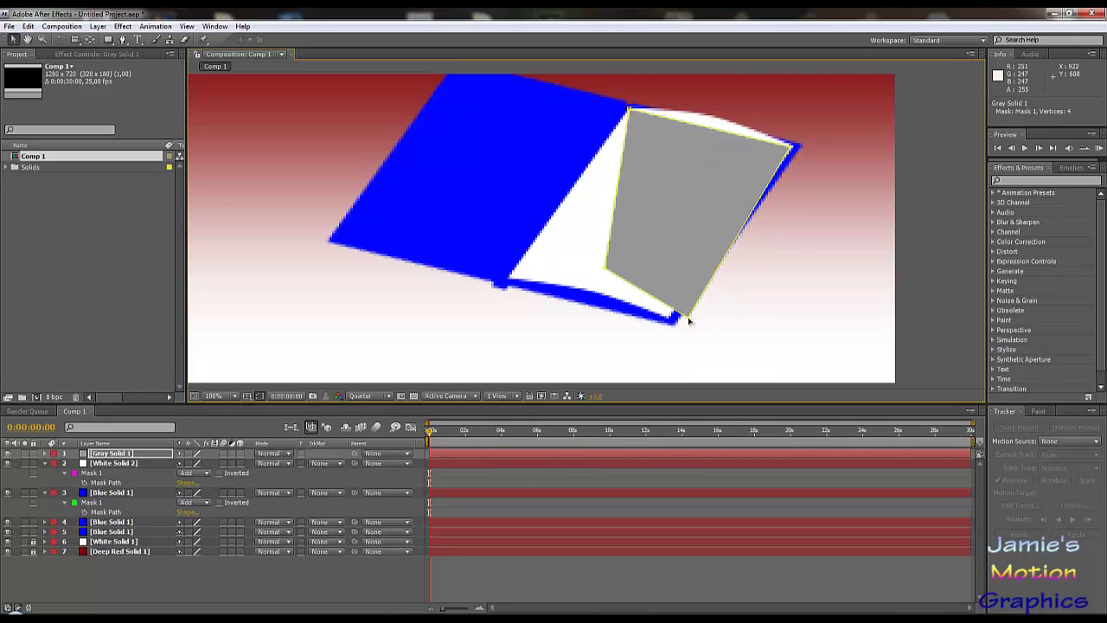
drag(683, 316, 670, 320)
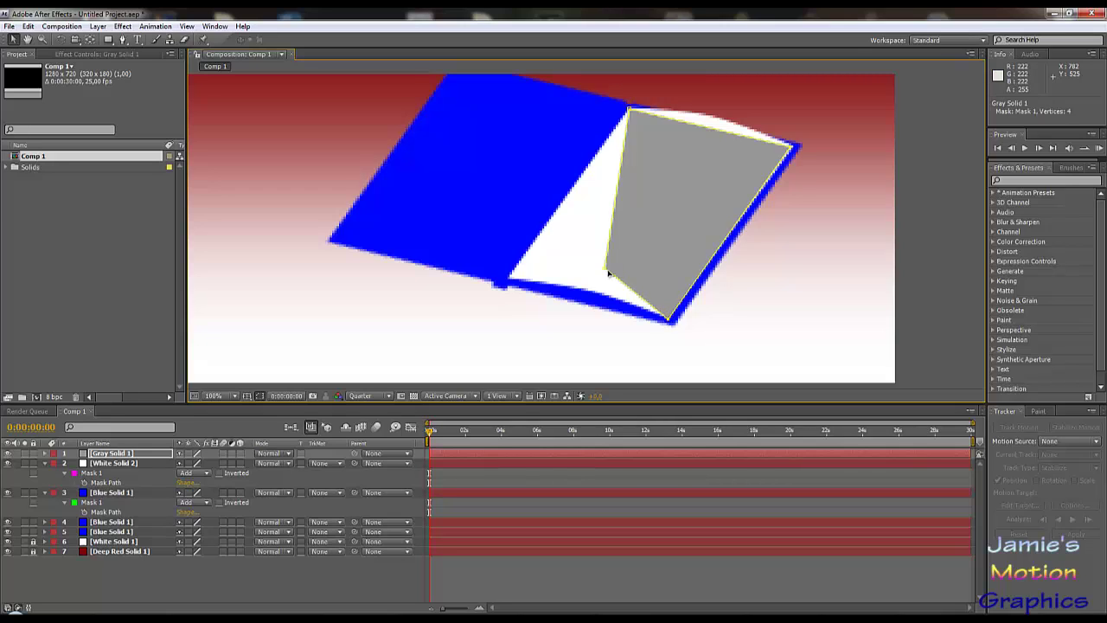
drag(606, 270, 511, 281)
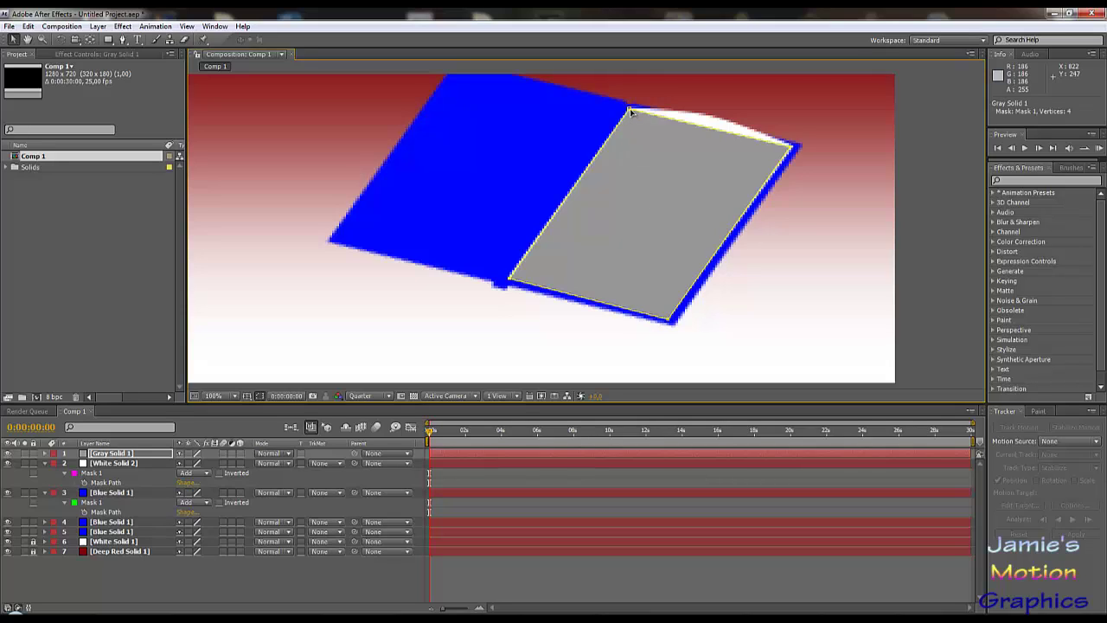
drag(113, 454, 117, 486)
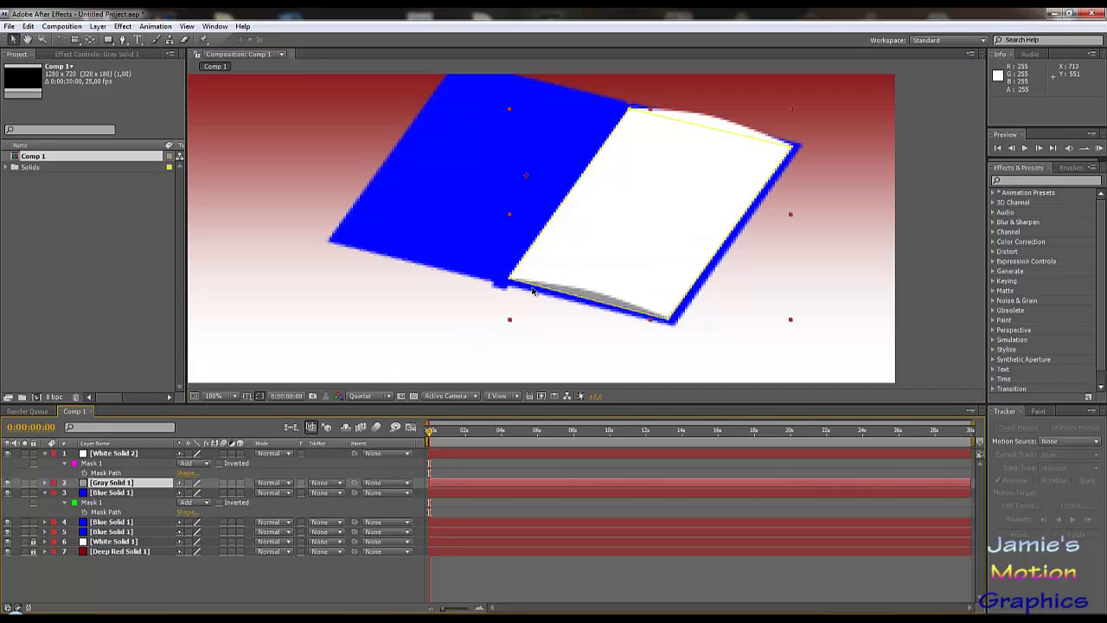
- Change the colour of Gray Solid 1 to the darker gray #646464 in its solid settings
click(103, 486)
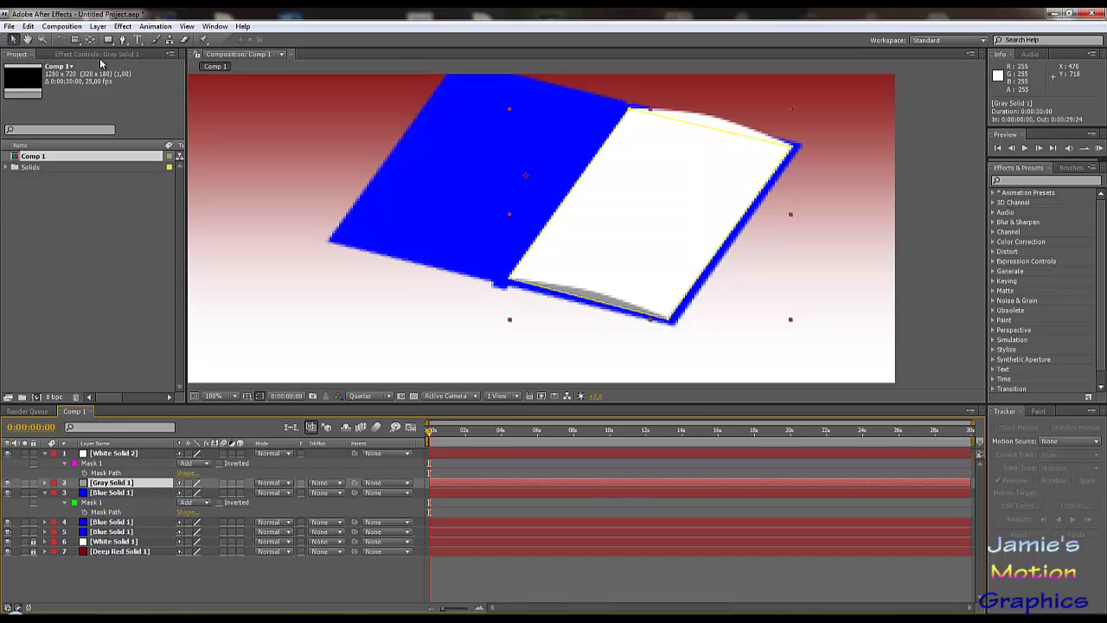
click(99, 26)
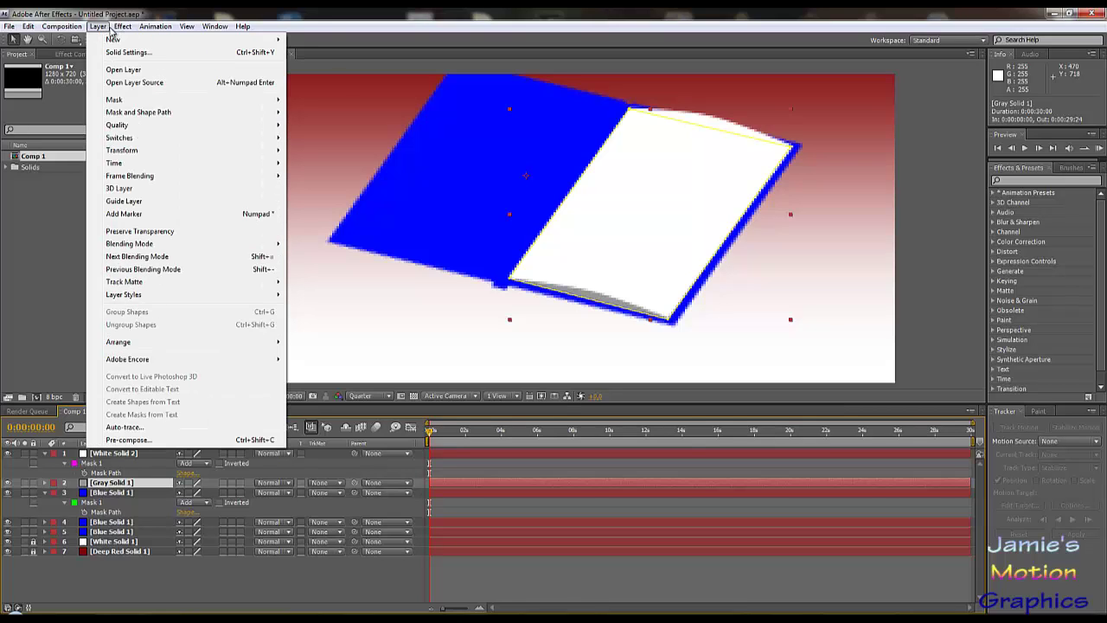
click(128, 52)
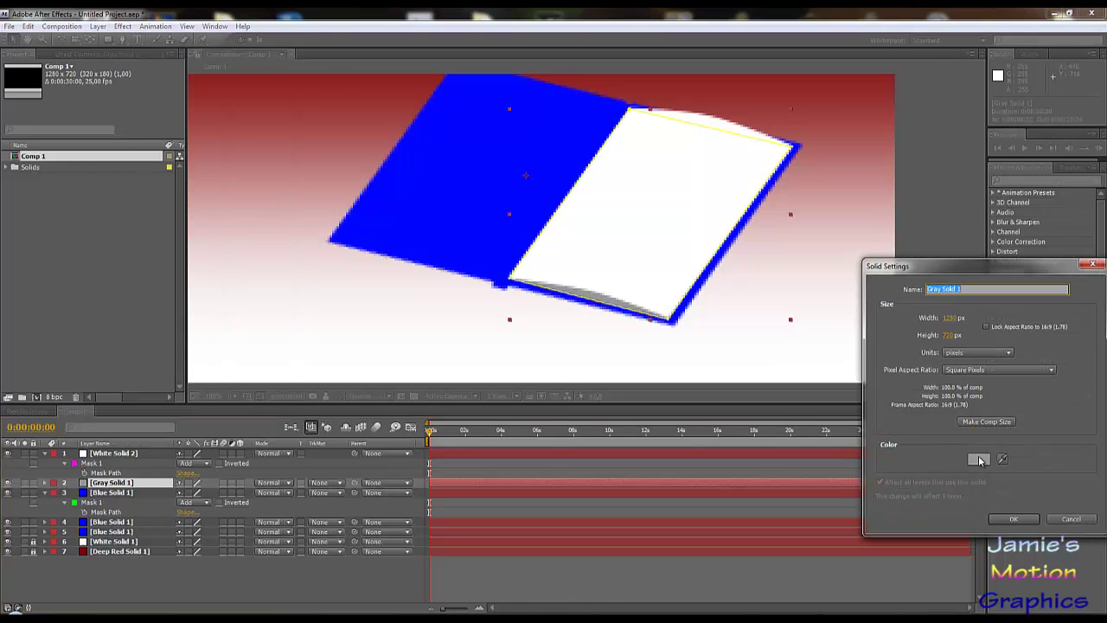
click(978, 459)
drag(283, 437, 260, 446)
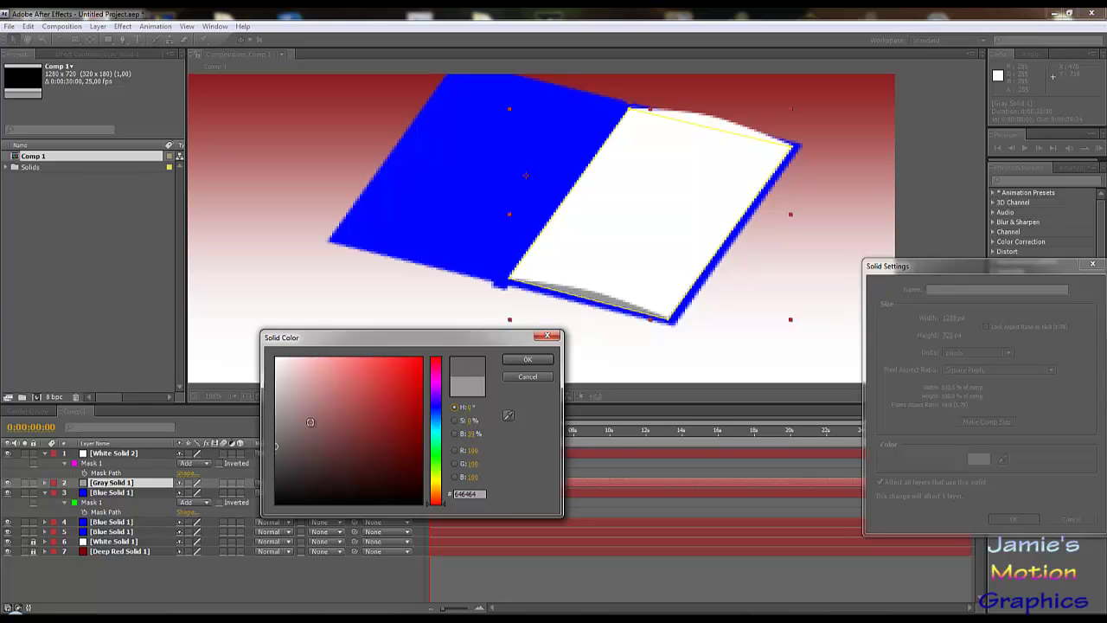
click(531, 360)
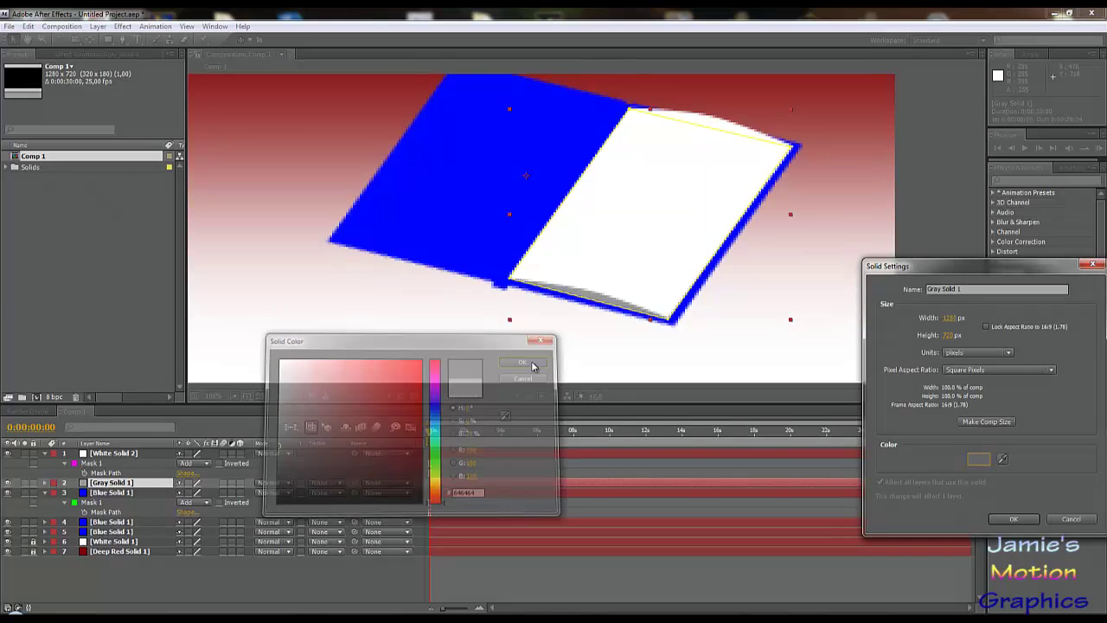
click(1010, 519)
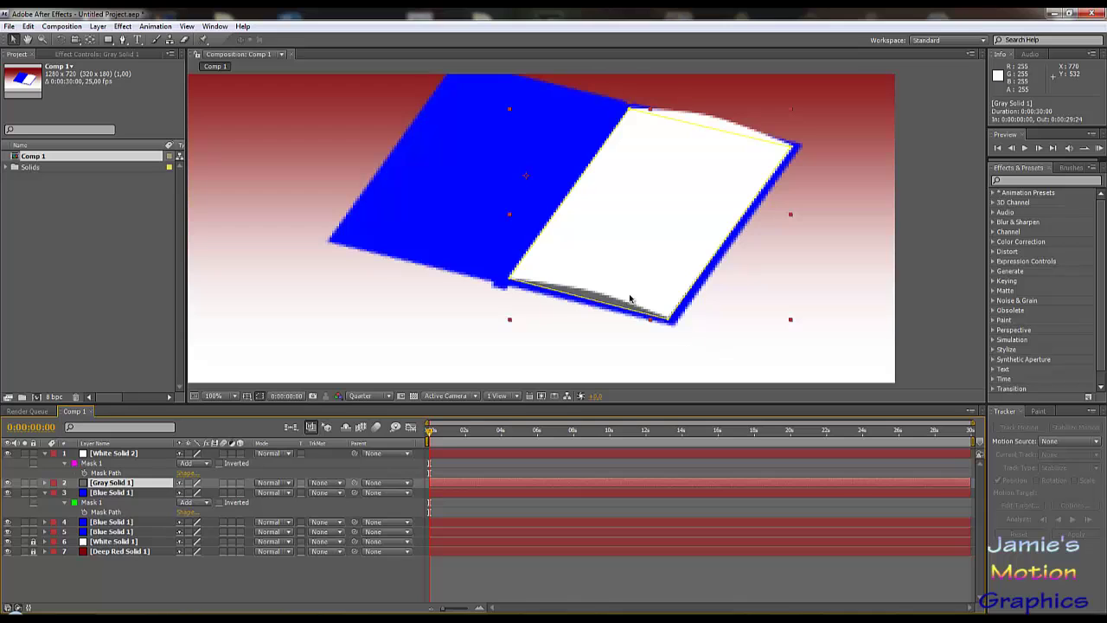
scroll(600, 303, up, 1)
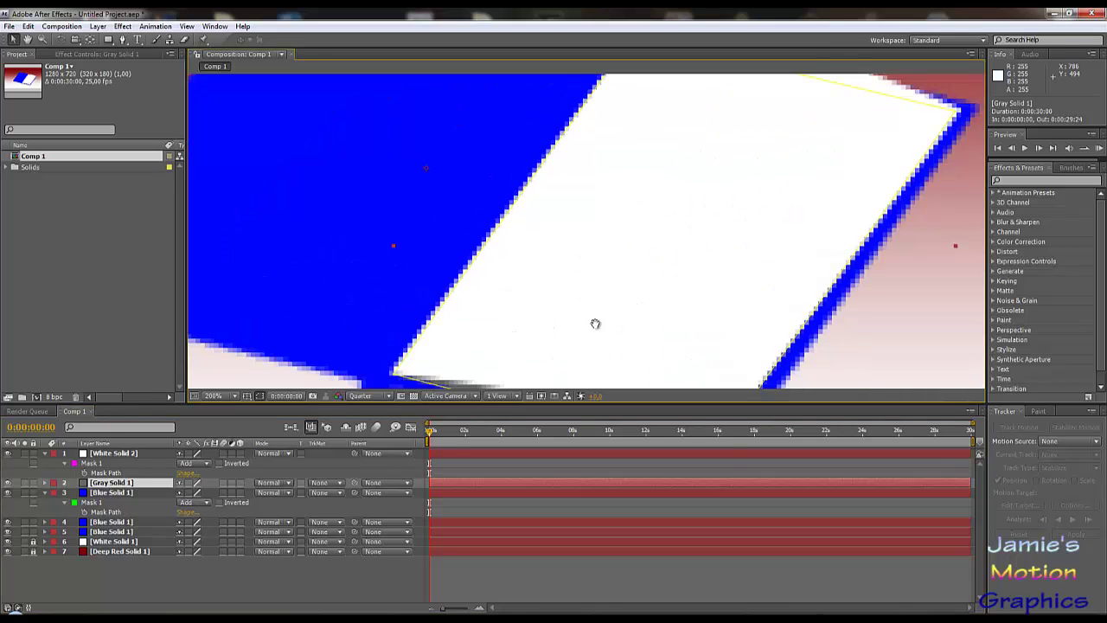
- Duplicate White Solid 2 and Gray Solid 1 together and place the gray copy directly below the top white copy
scroll(612, 243, down, 1)
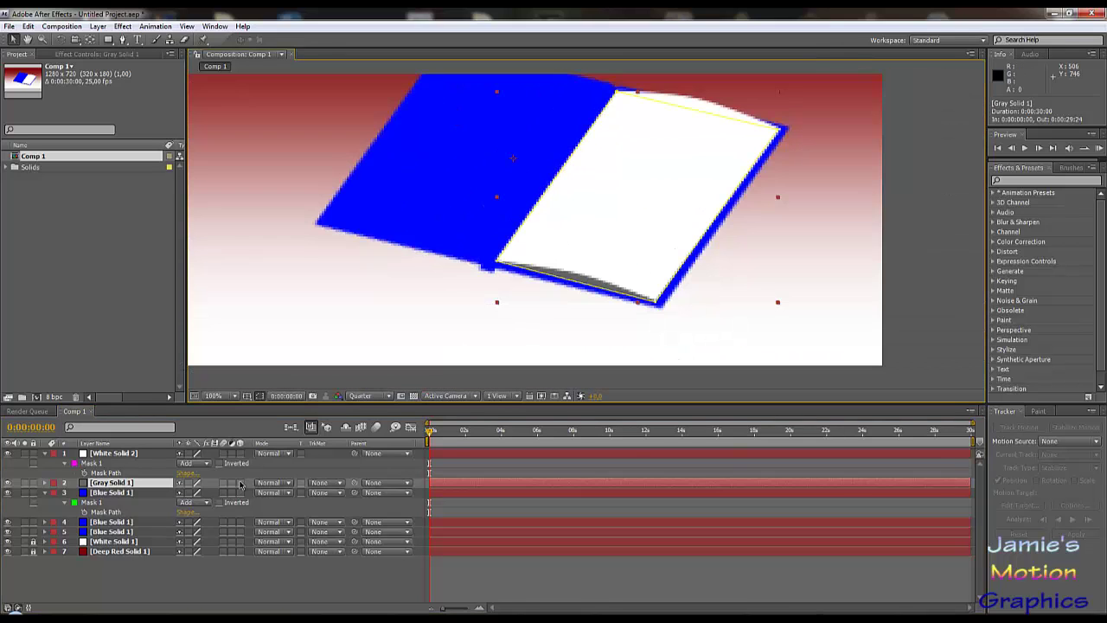
click(69, 459)
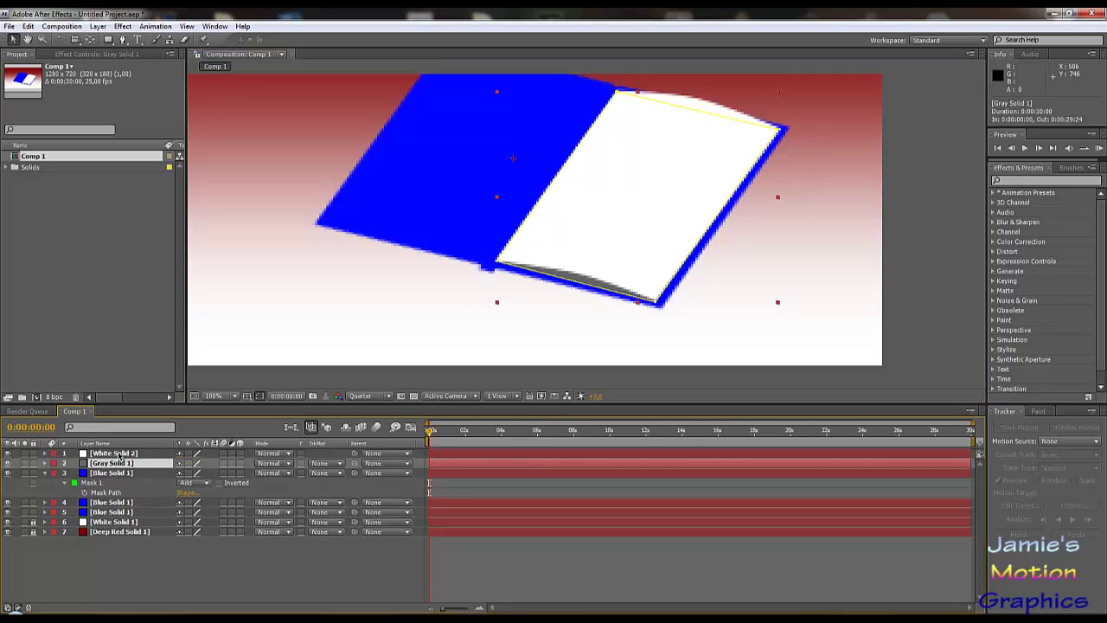
shift+click(119, 453)
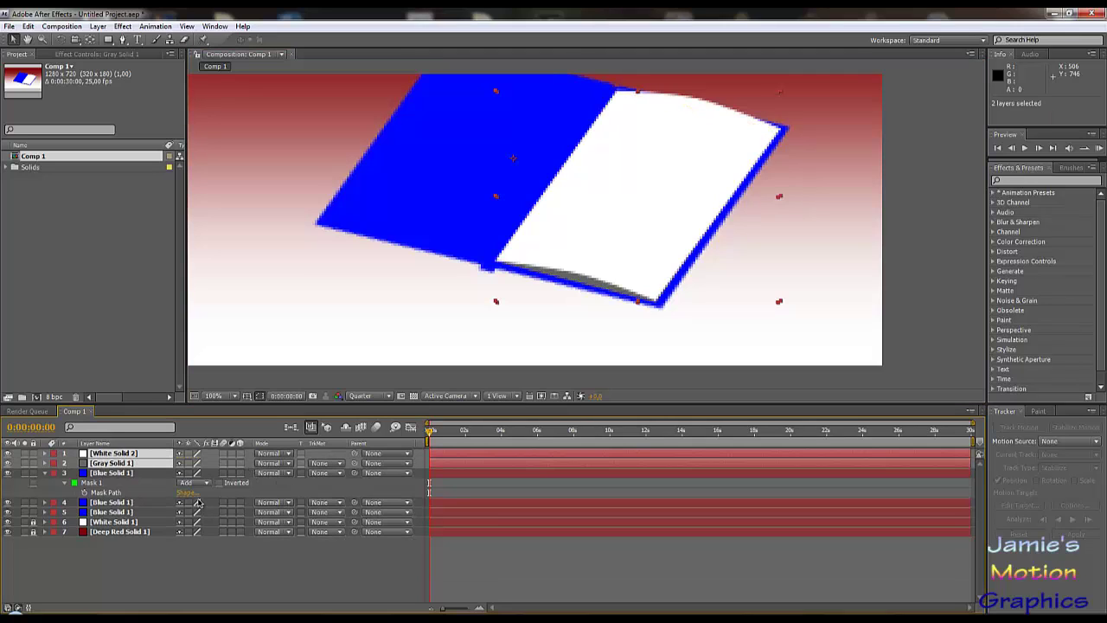
key(ctrl+d)
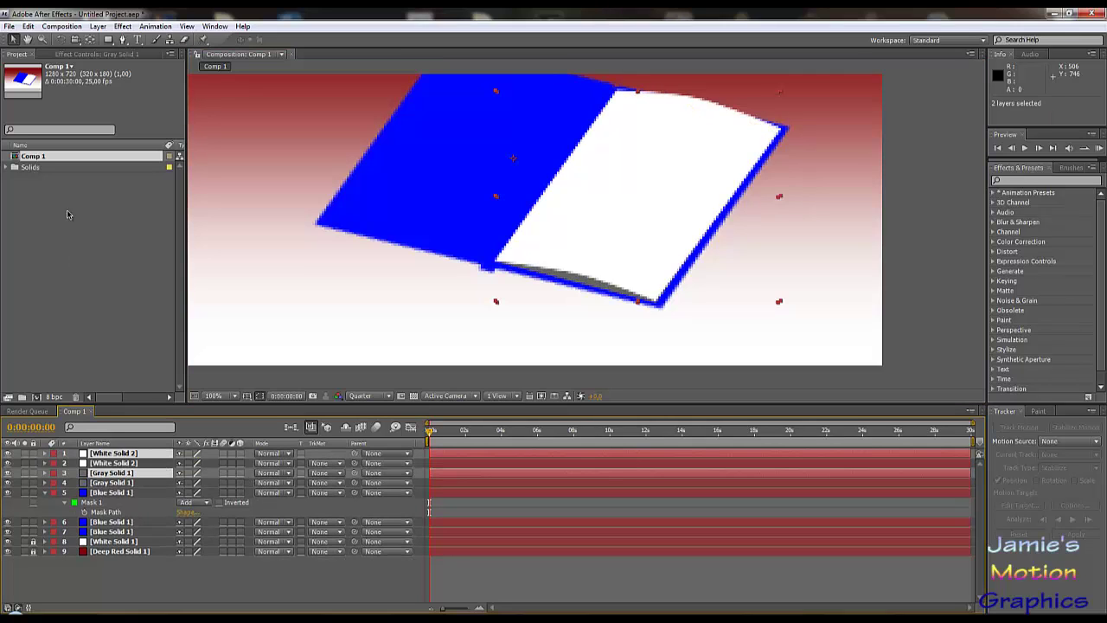
click(31, 25)
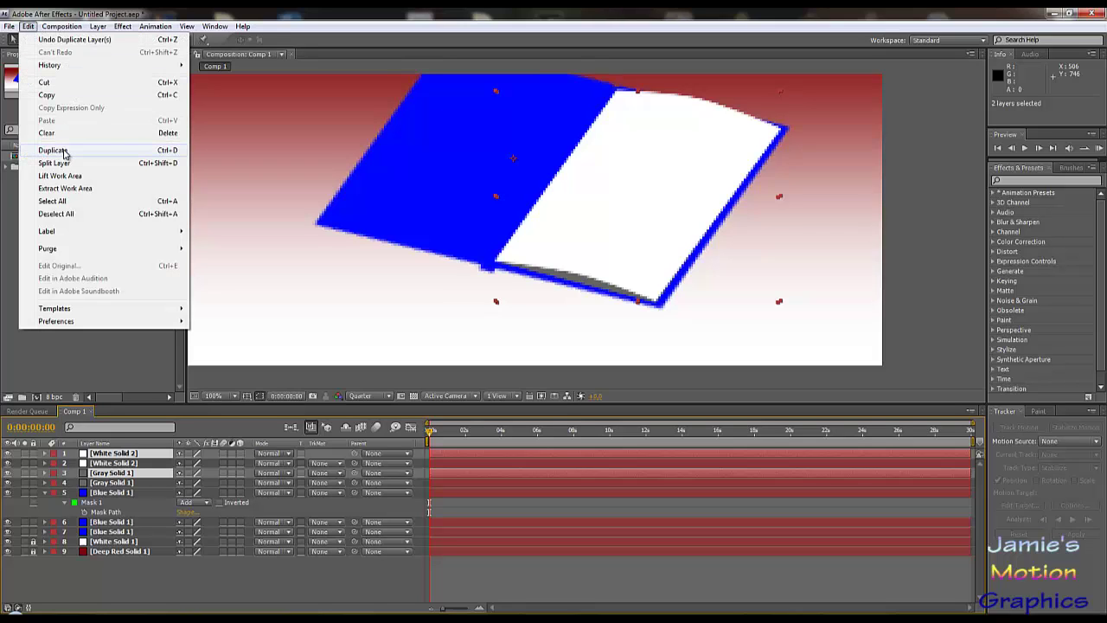
click(81, 371)
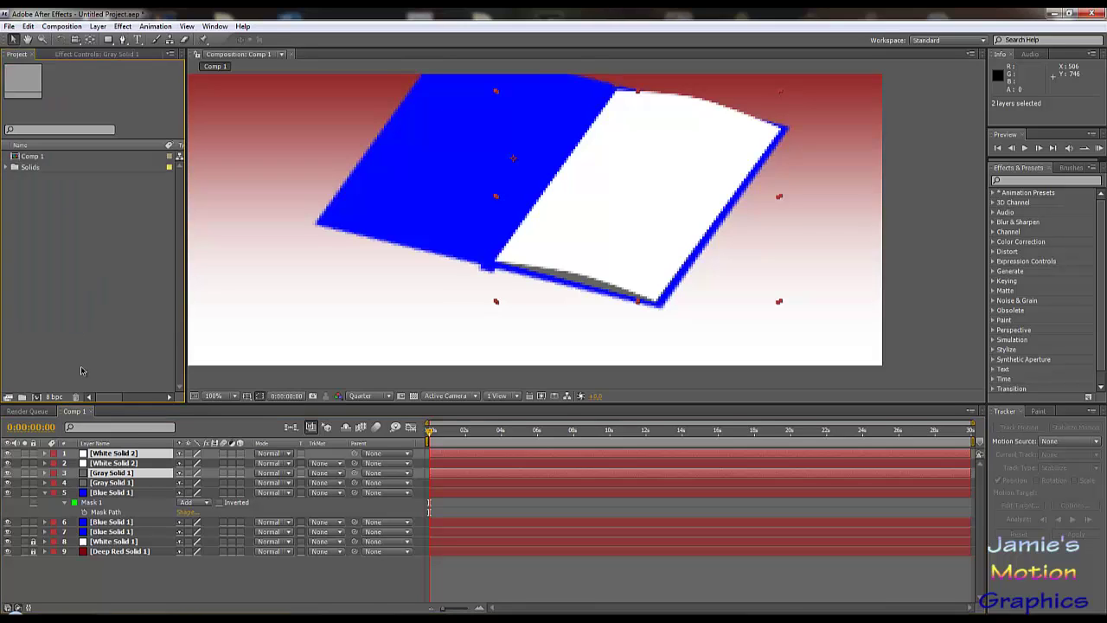
click(113, 475)
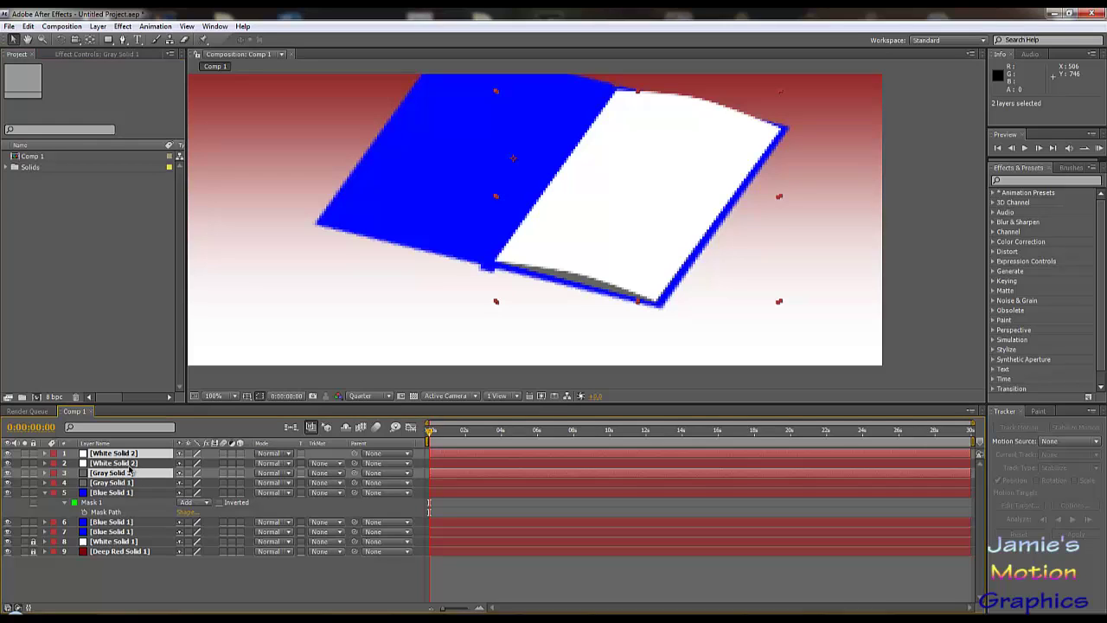
drag(130, 472, 128, 463)
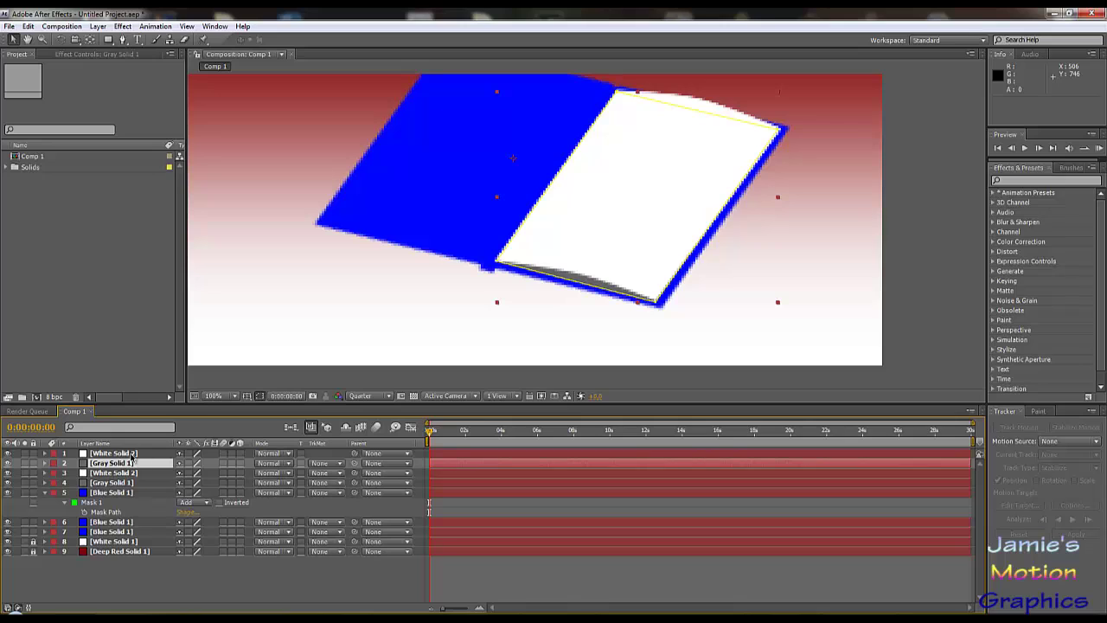
- Move the copied white page and its gray shading together onto the left half of the blue cover, at about position 348, 288
shift+click(131, 455)
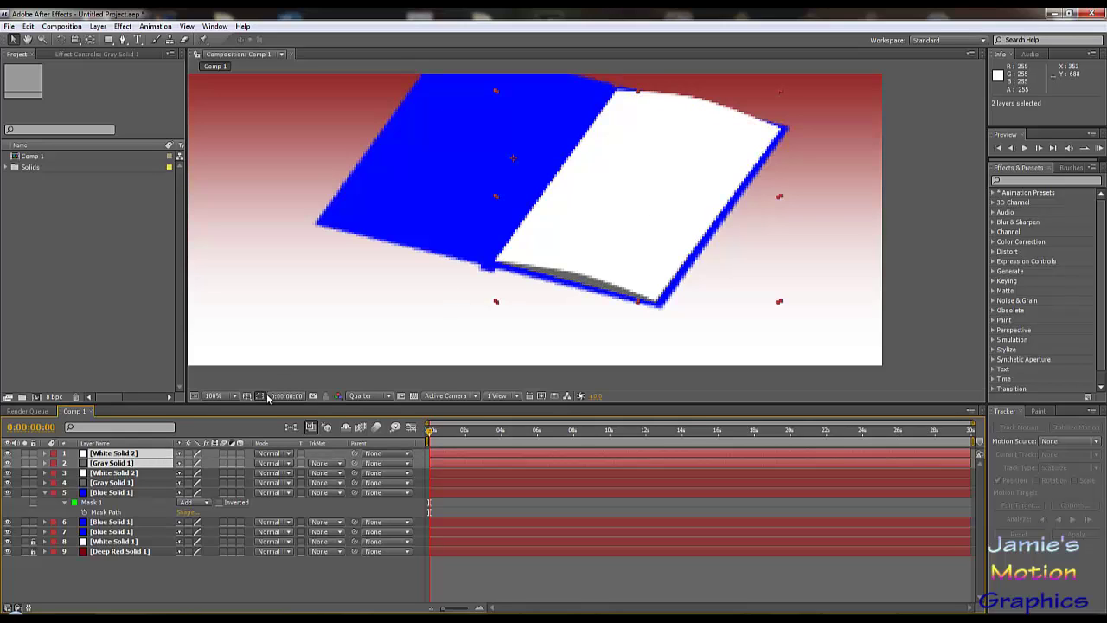
drag(631, 206, 513, 180)
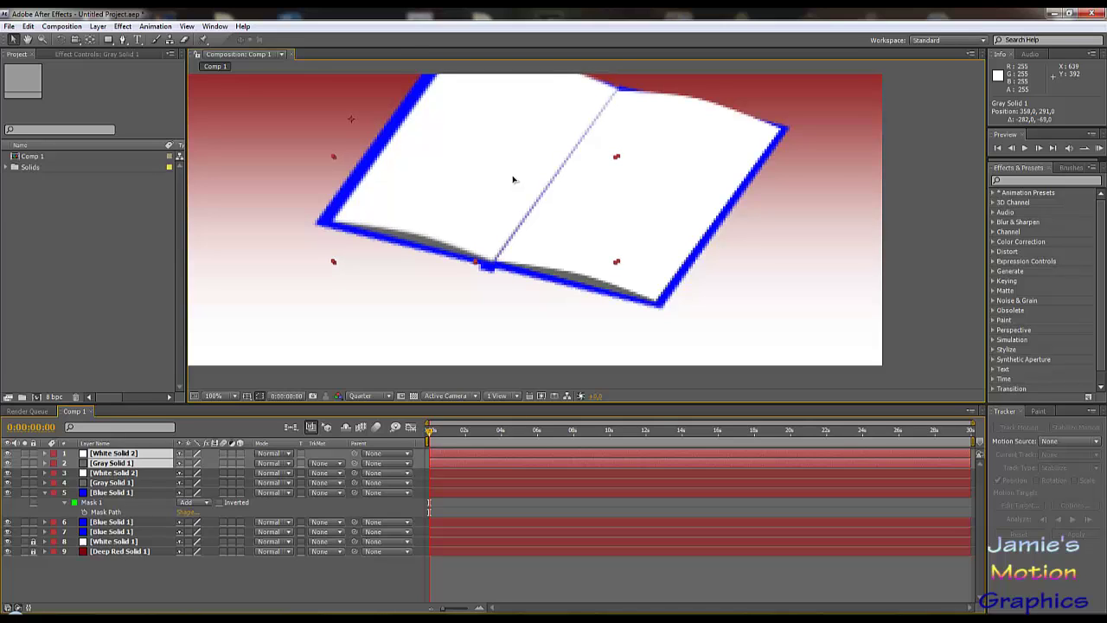
scroll(484, 265, up, 3)
scroll(523, 323, down, 3)
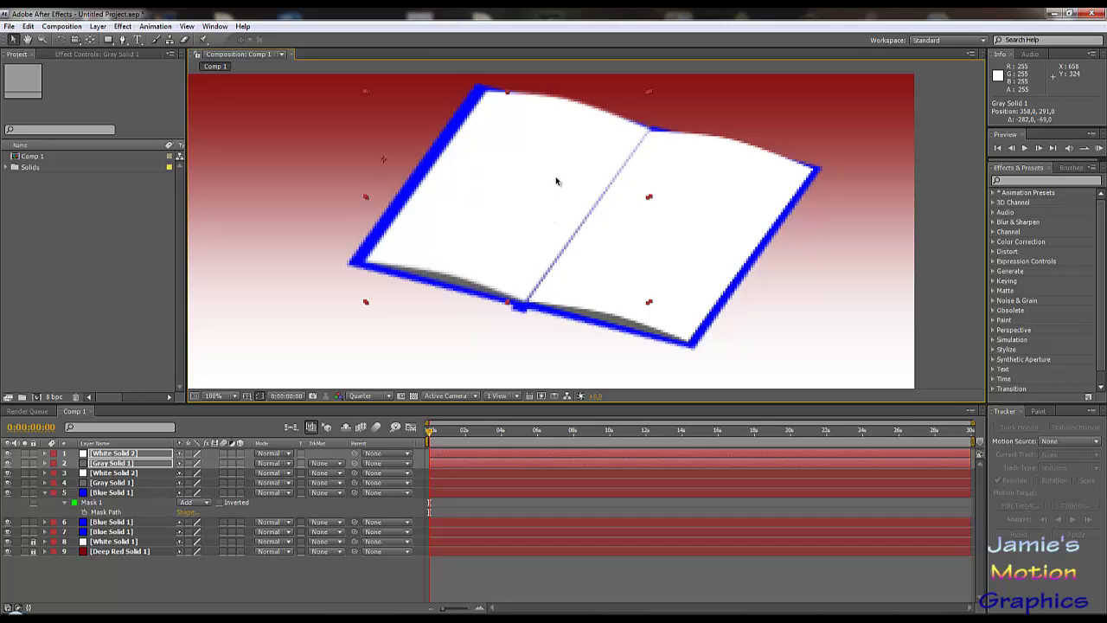
drag(559, 187, 555, 184)
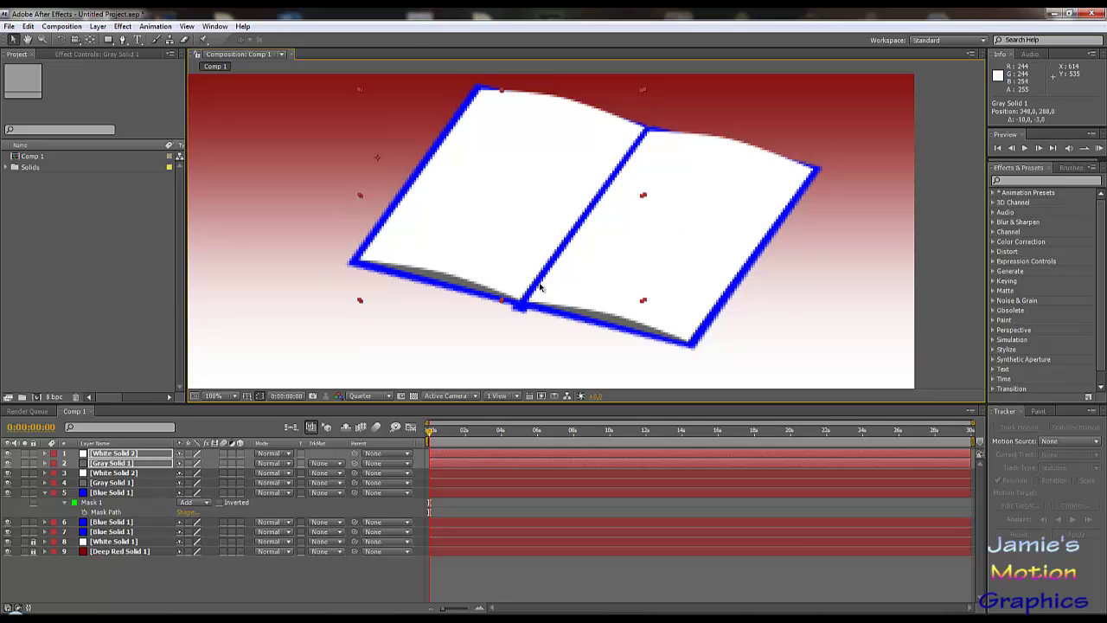
- Shift the two spine-side mask vertices of the left page's White Solid 2 slightly right to narrow the blue gap at the spine
scroll(603, 300, up, 2)
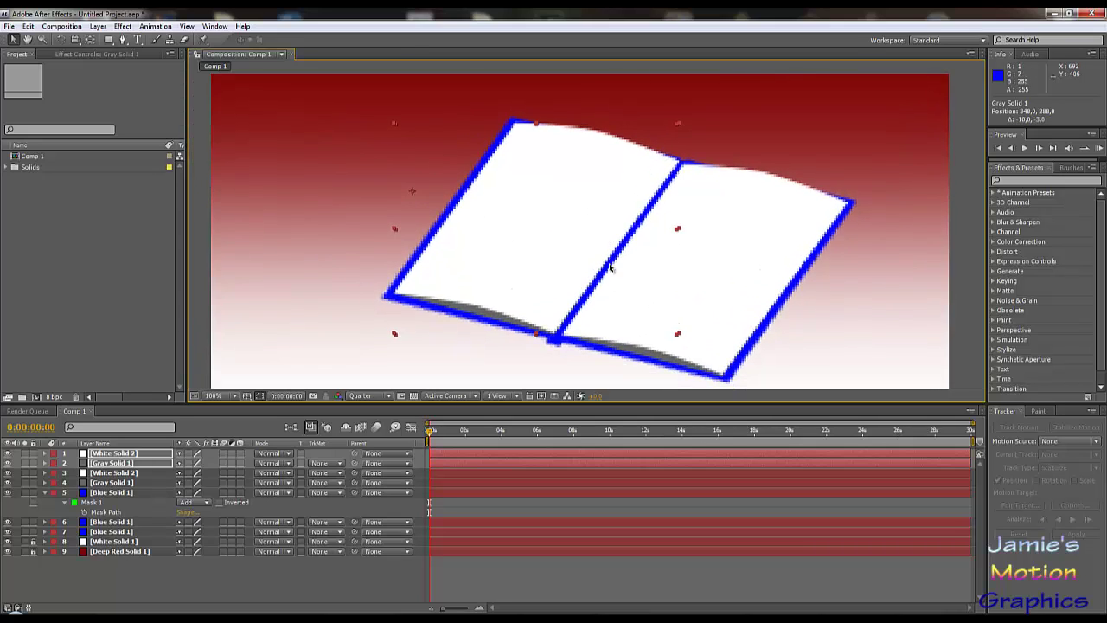
drag(603, 300, 591, 188)
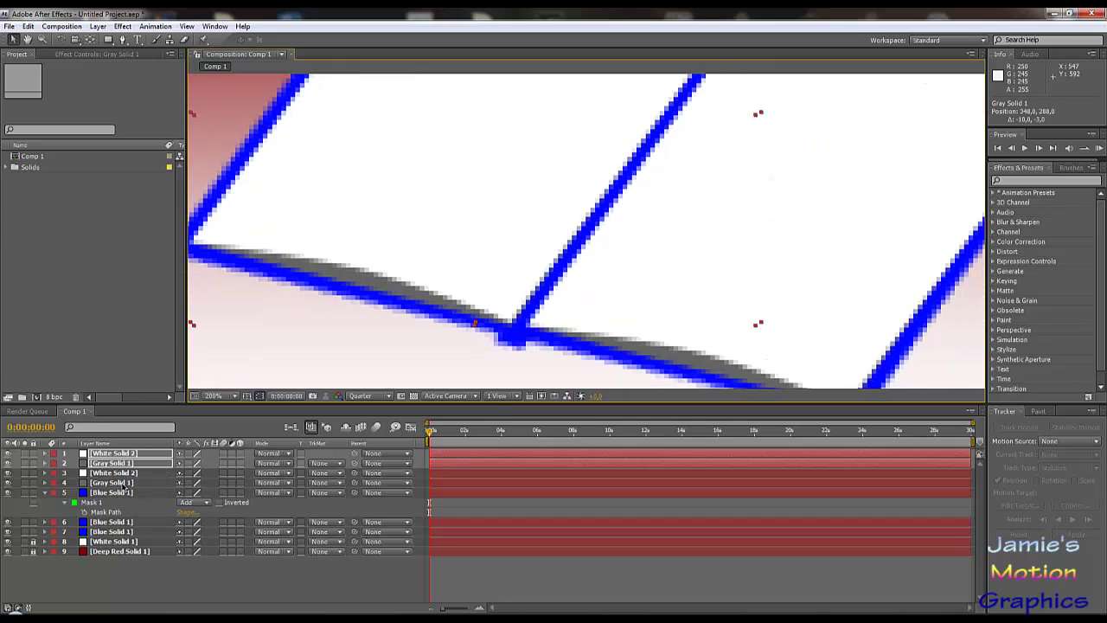
shift+click(126, 453)
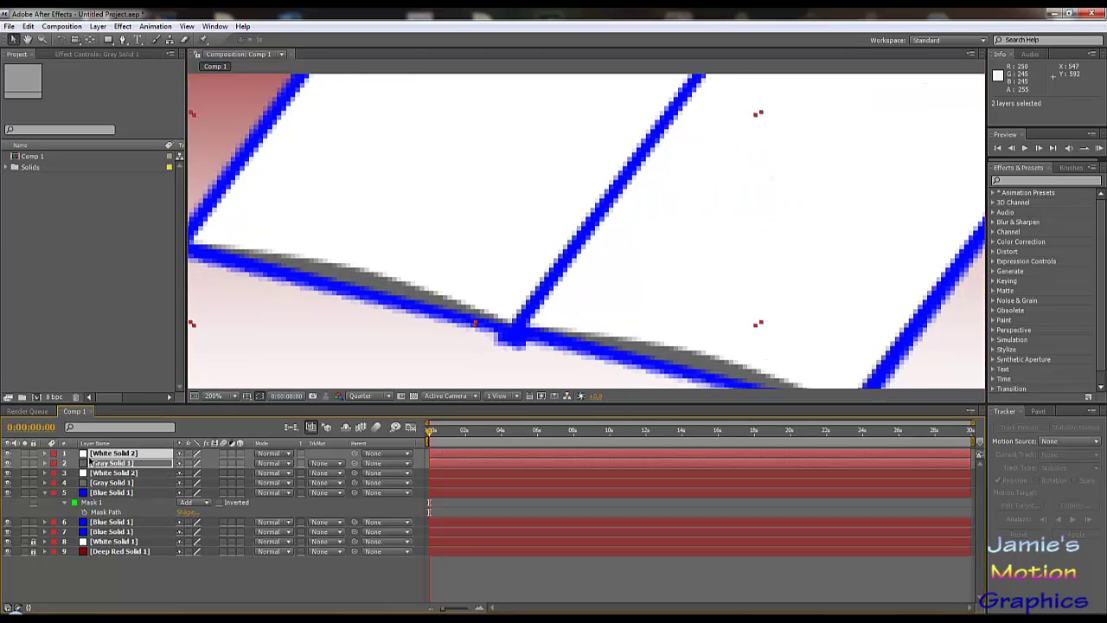
click(130, 472)
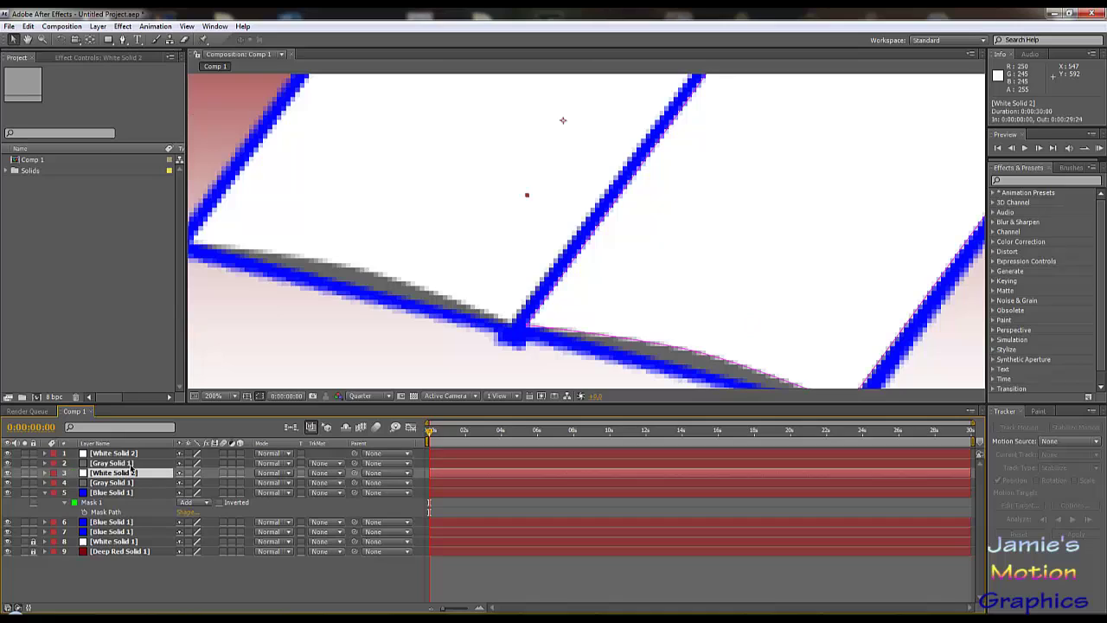
click(130, 453)
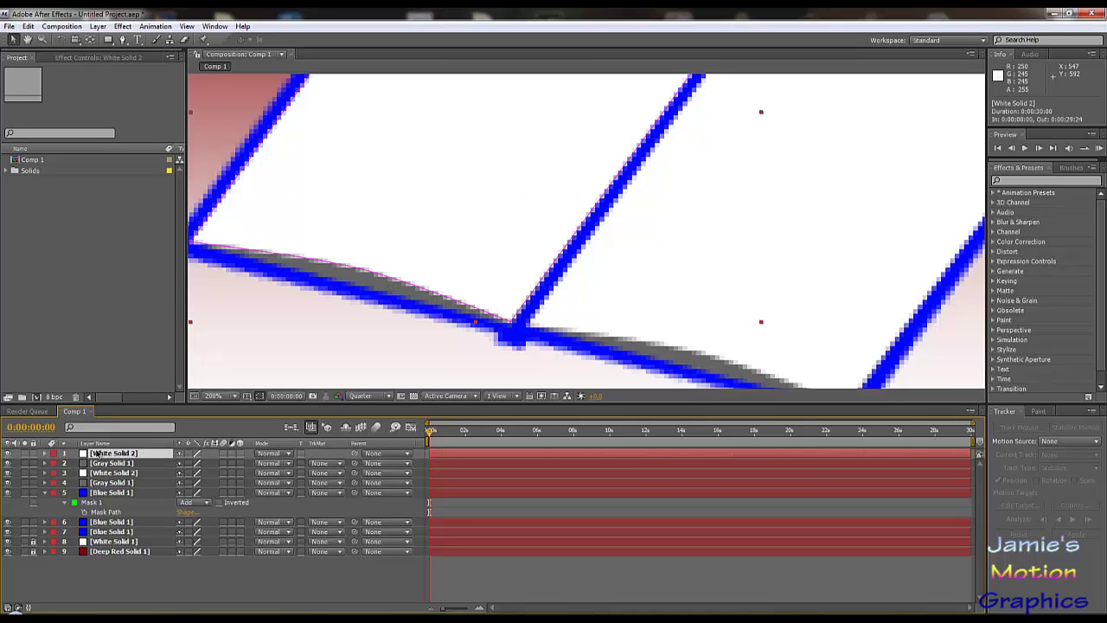
click(515, 330)
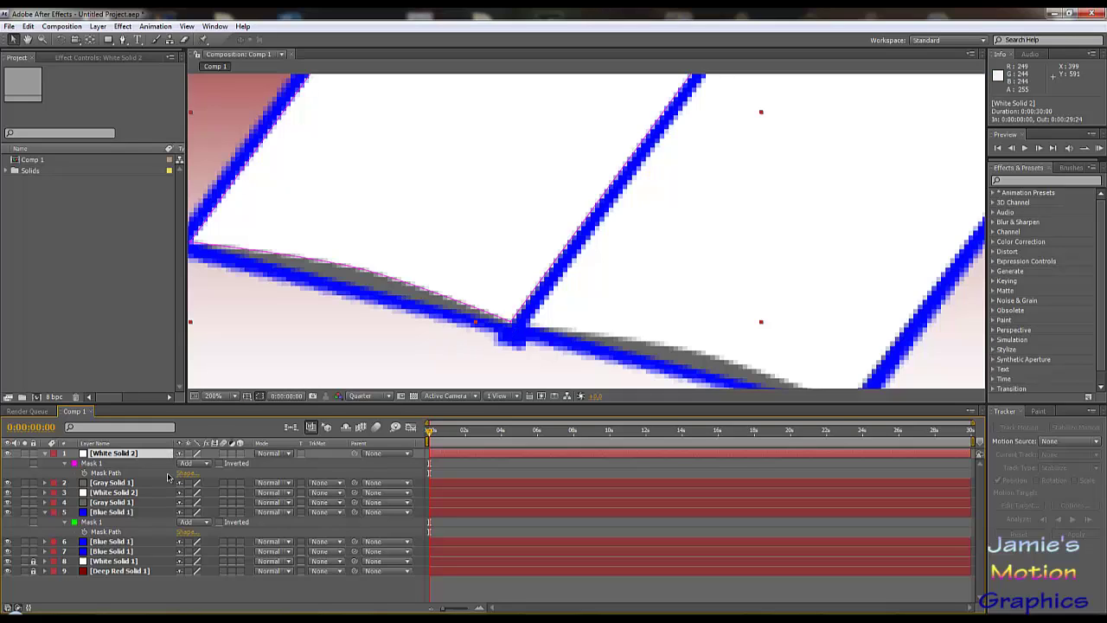
click(120, 471)
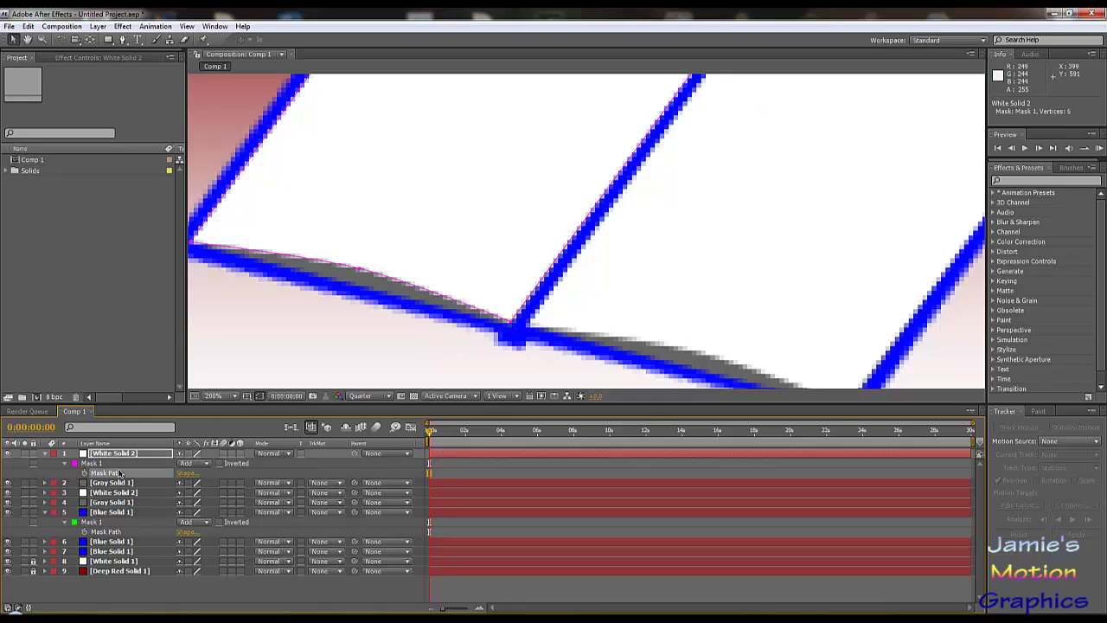
click(514, 326)
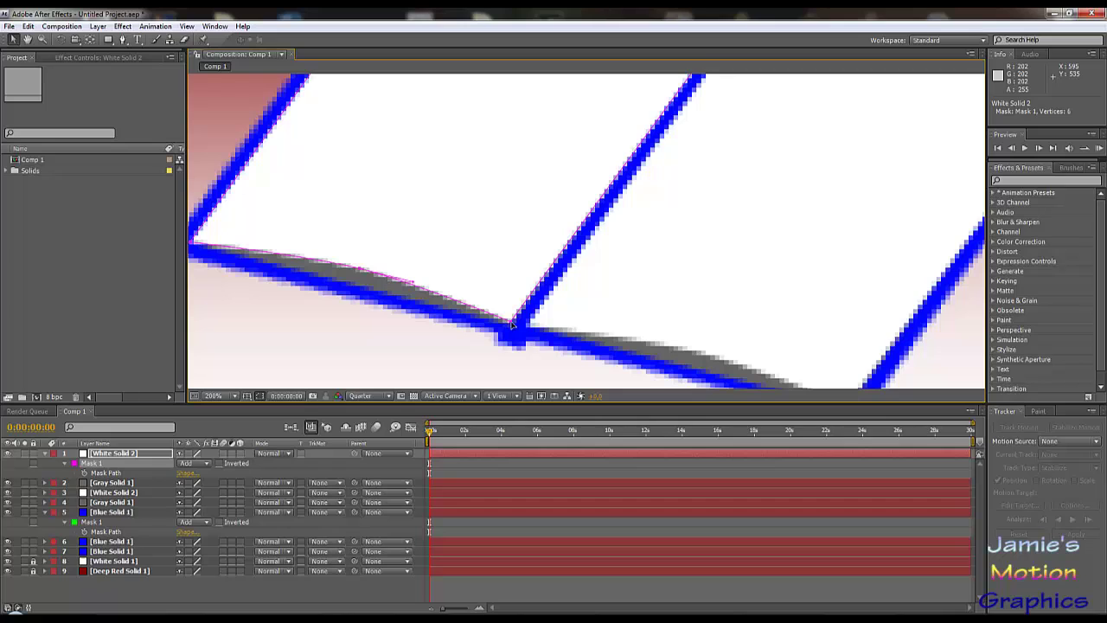
drag(514, 326, 518, 326)
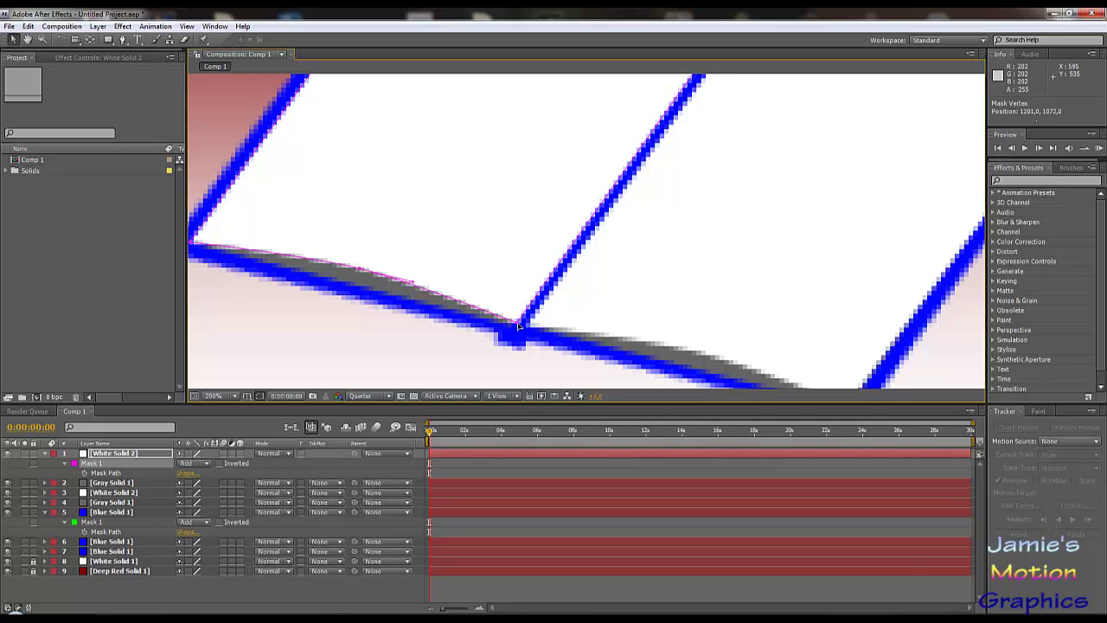
scroll(536, 348, up, 2)
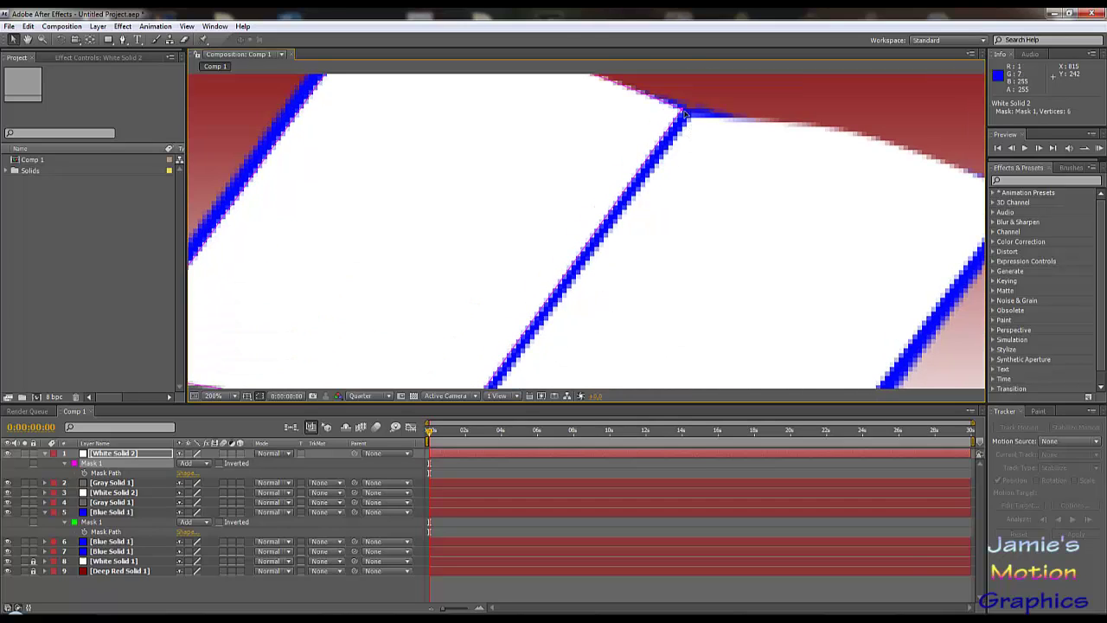
drag(683, 112, 686, 113)
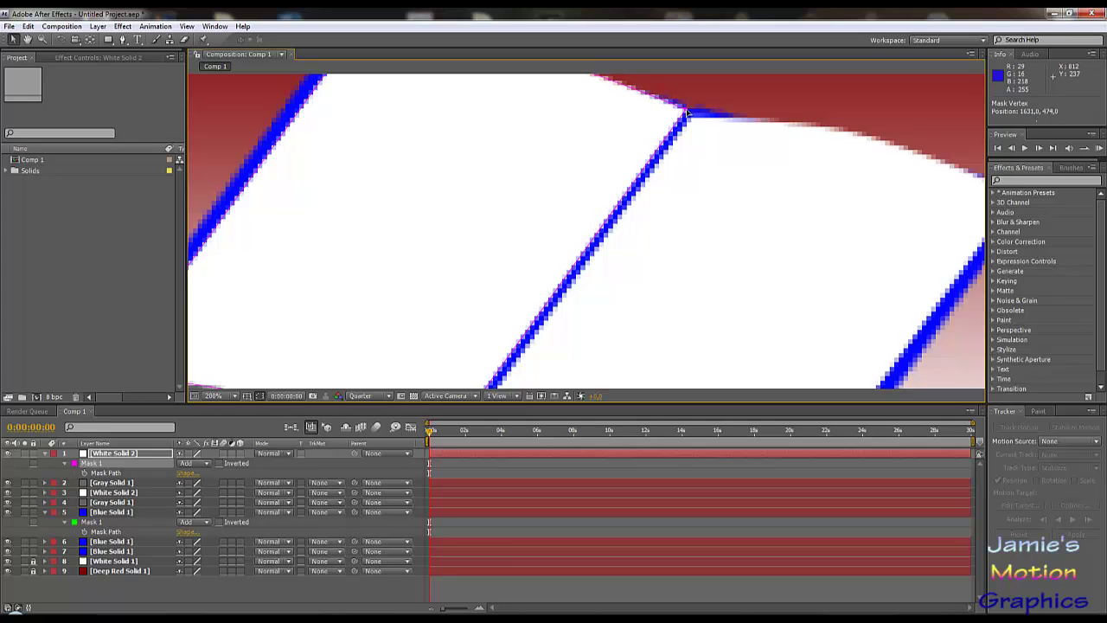
click(697, 121)
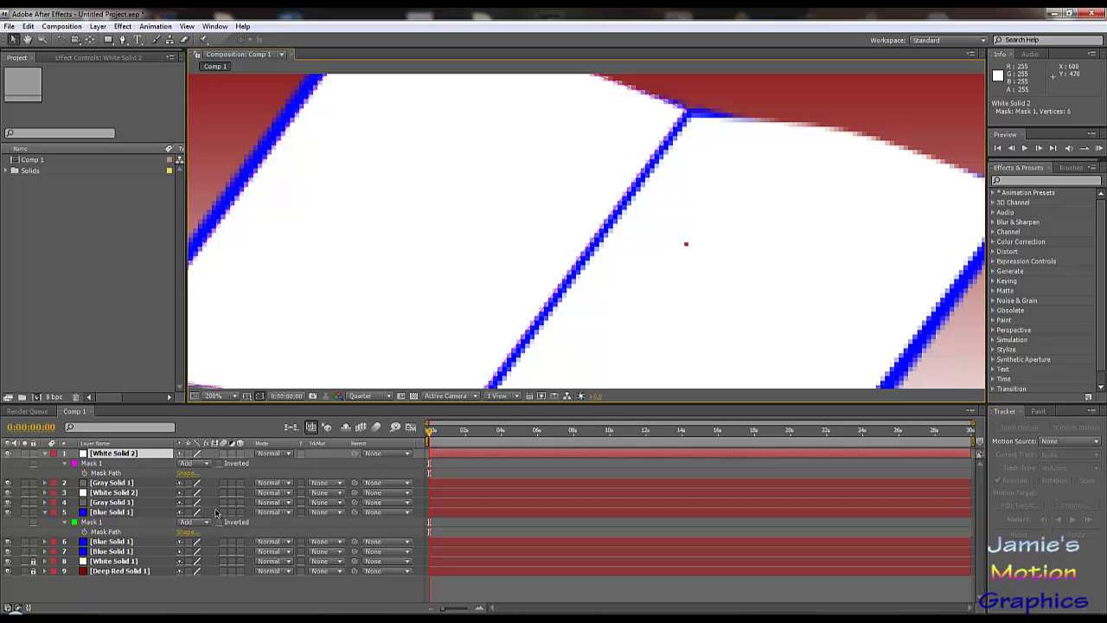
- Move the two spine-side mask vertices of the right page's White Solid 2 slightly left, leaving only a thin blue line at the spine
click(125, 494)
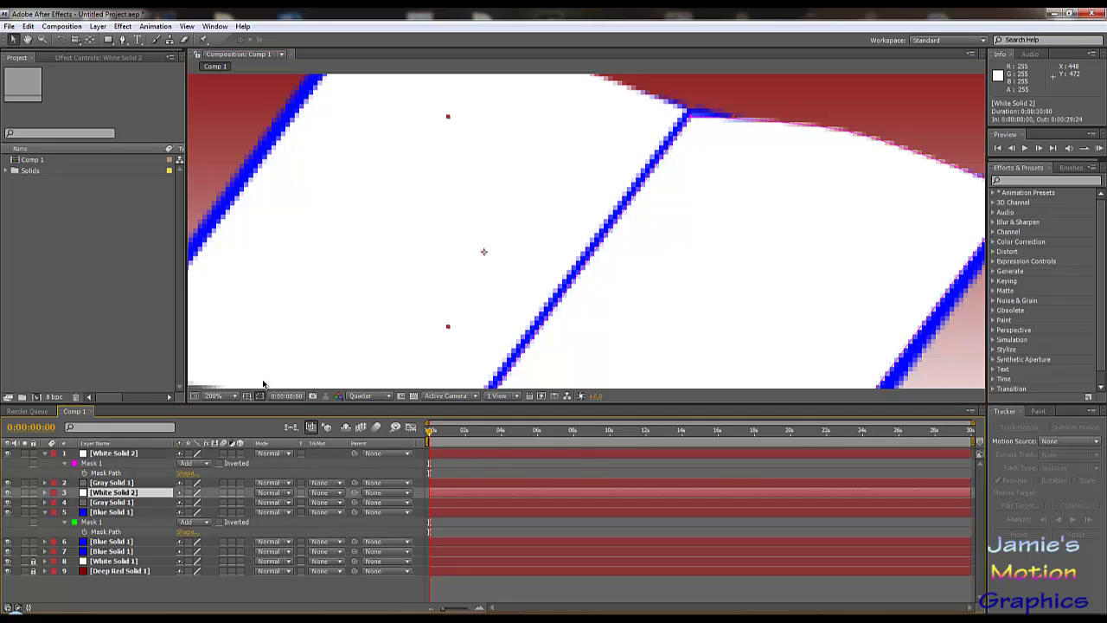
key(m)
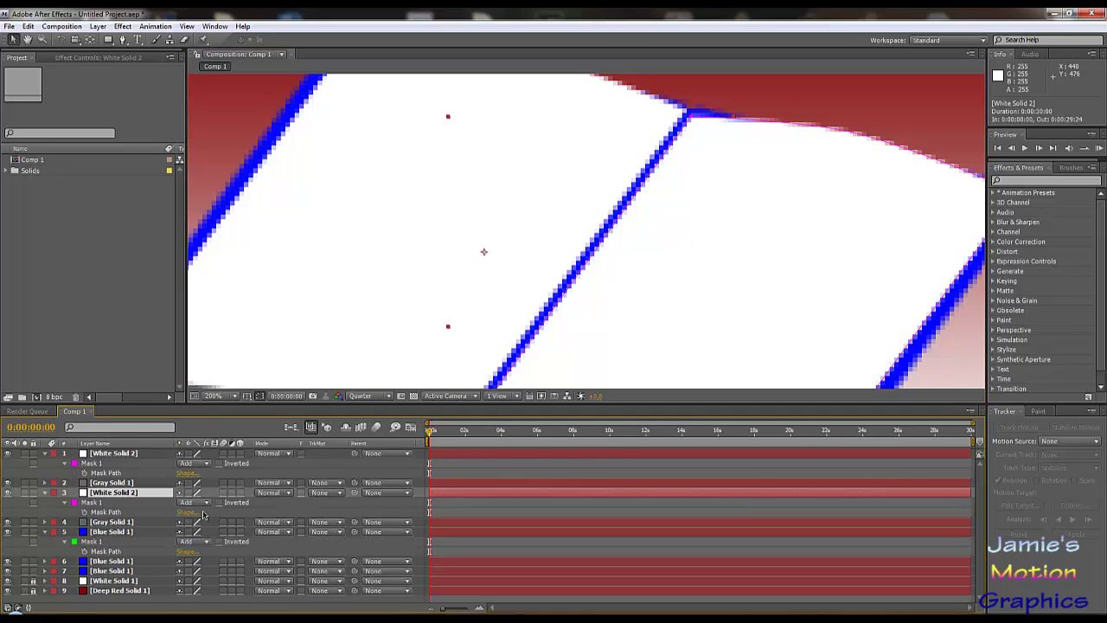
click(118, 512)
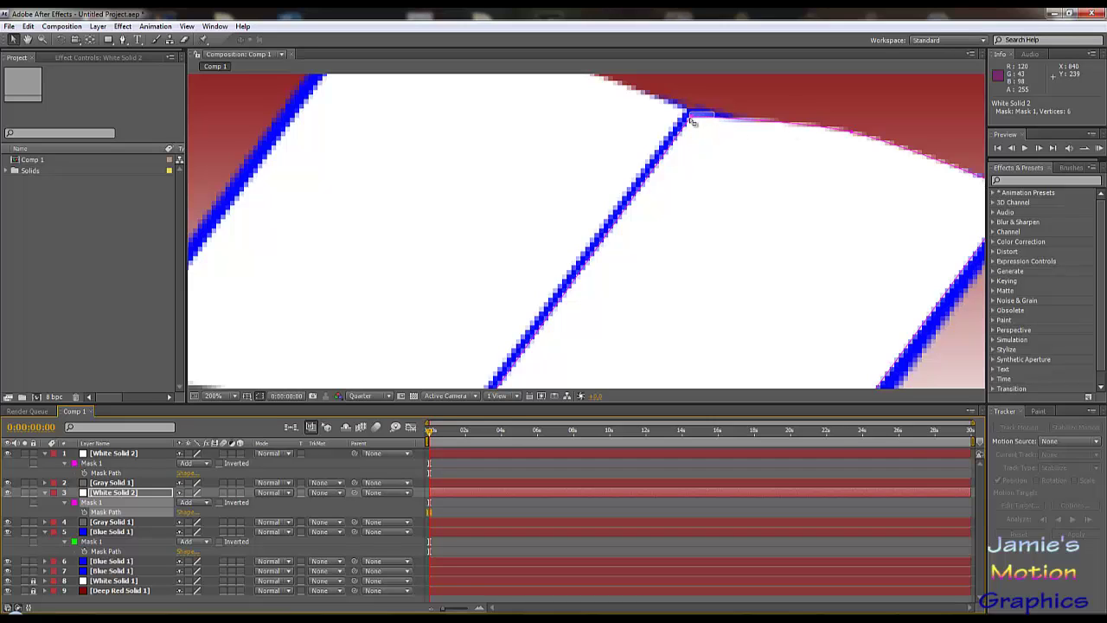
drag(691, 118, 688, 114)
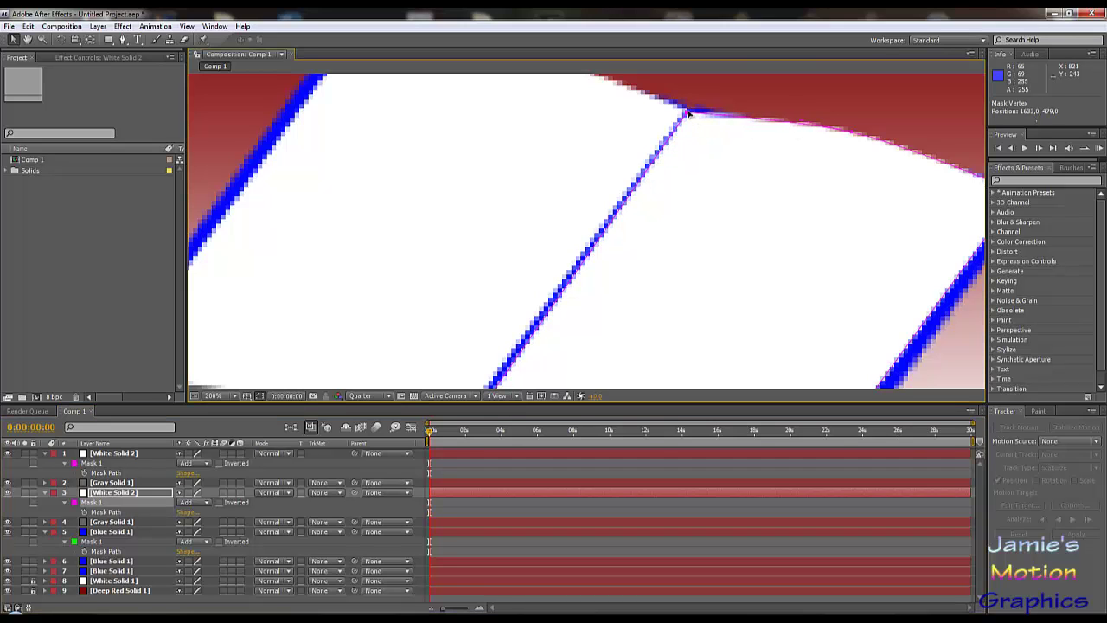
drag(653, 255, 716, 146)
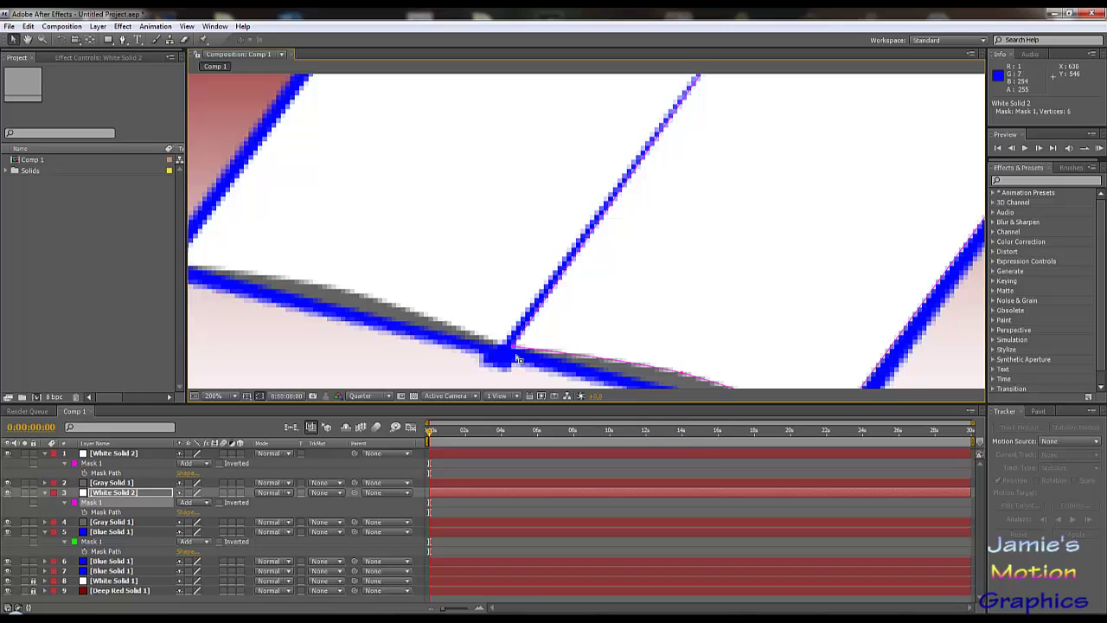
drag(511, 349, 507, 346)
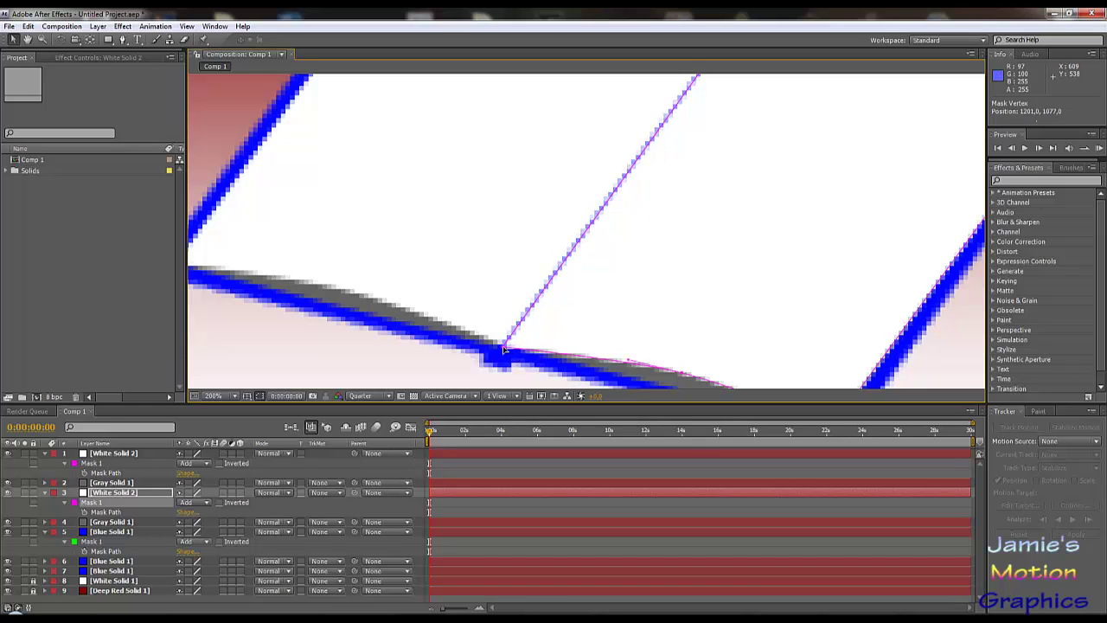
drag(610, 193, 600, 277)
scroll(600, 278, down, 1)
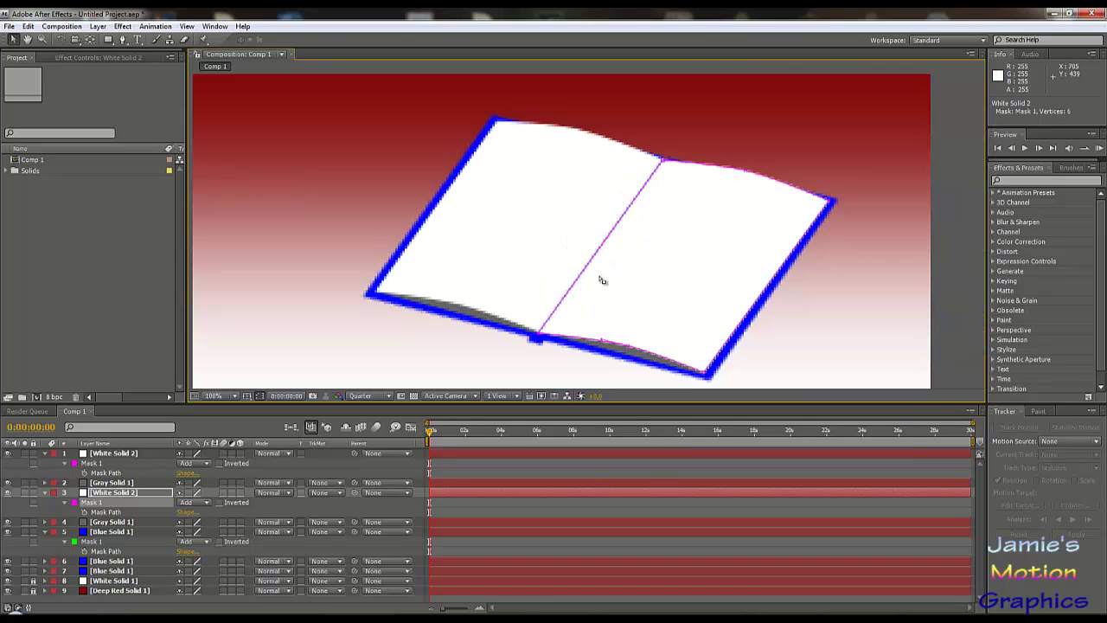
scroll(607, 254, up, 1)
scroll(640, 261, down, 1)
click(943, 311)
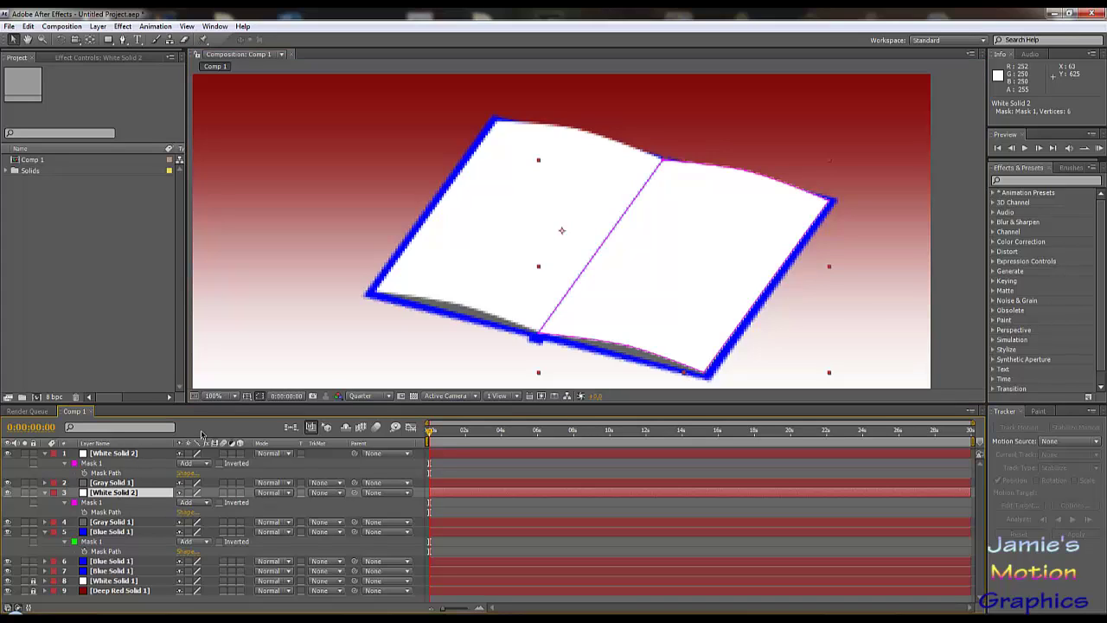
- Collapse the expanded mask properties of the two white pages and Blue Solid 1, and deselect all layers
click(46, 454)
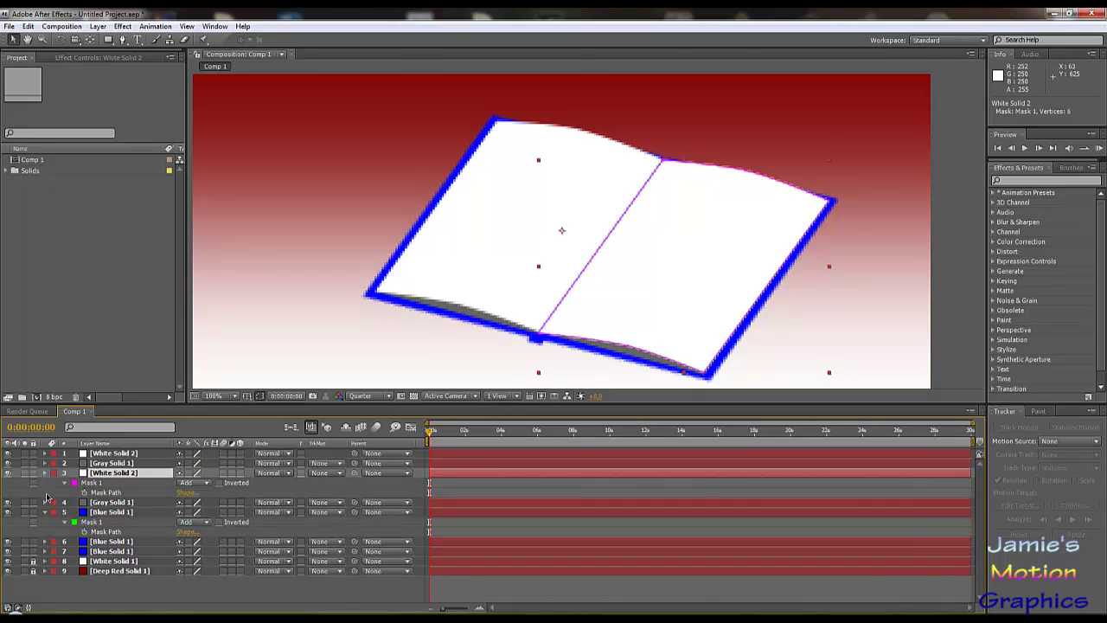
click(45, 473)
click(46, 493)
click(93, 573)
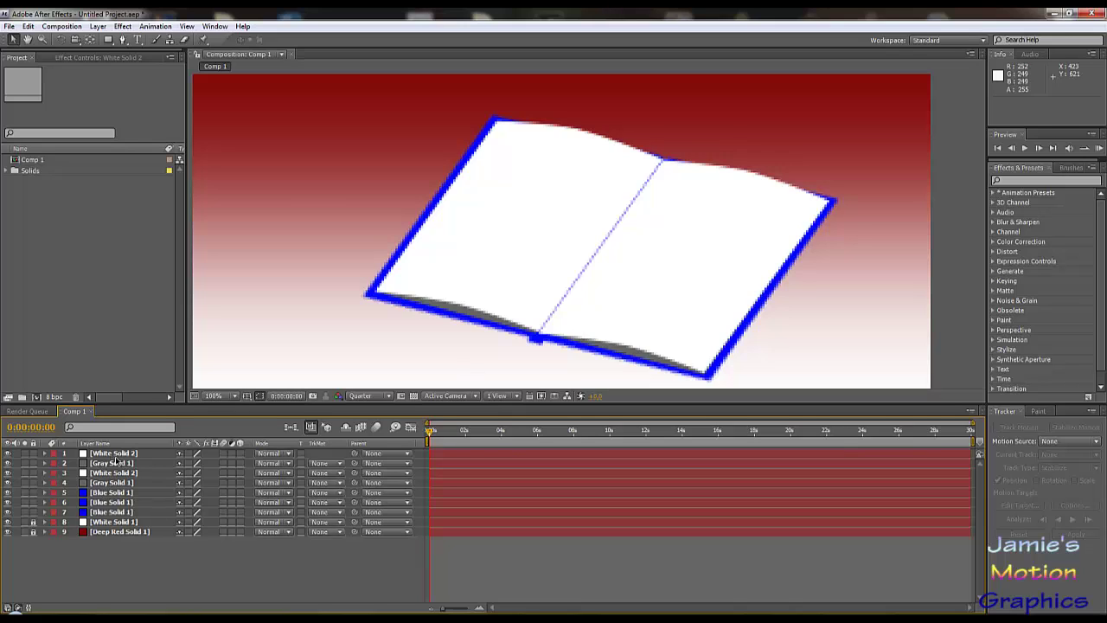
- Create a full-composition 1280 x 720 px dark gray solid with color 262626
click(121, 27)
mouse_move(98, 26)
mouse_move(230, 39)
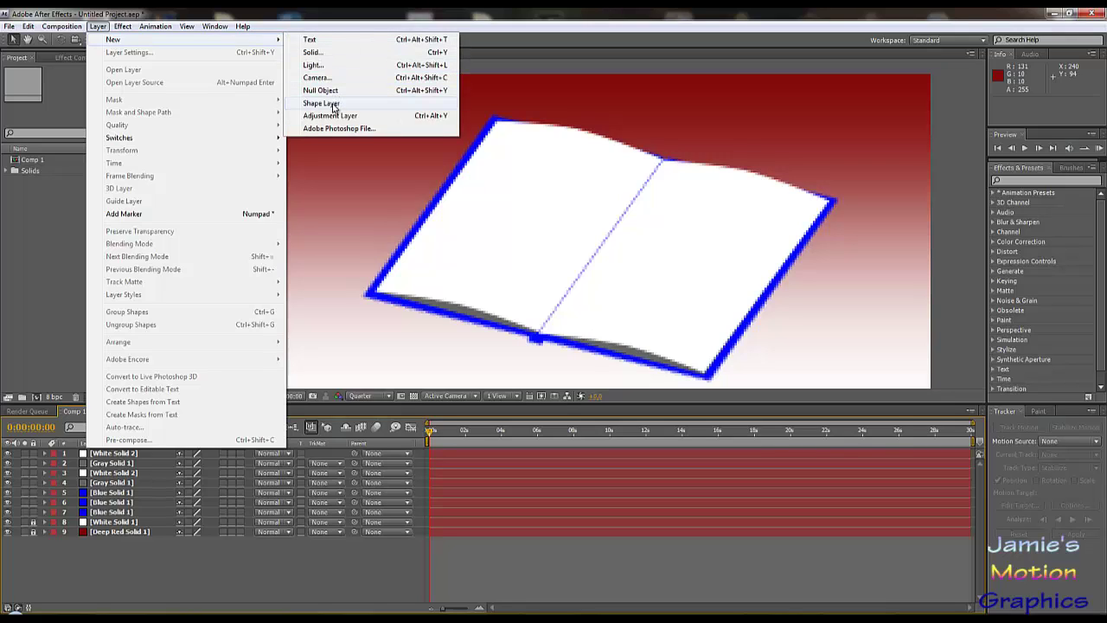
click(311, 52)
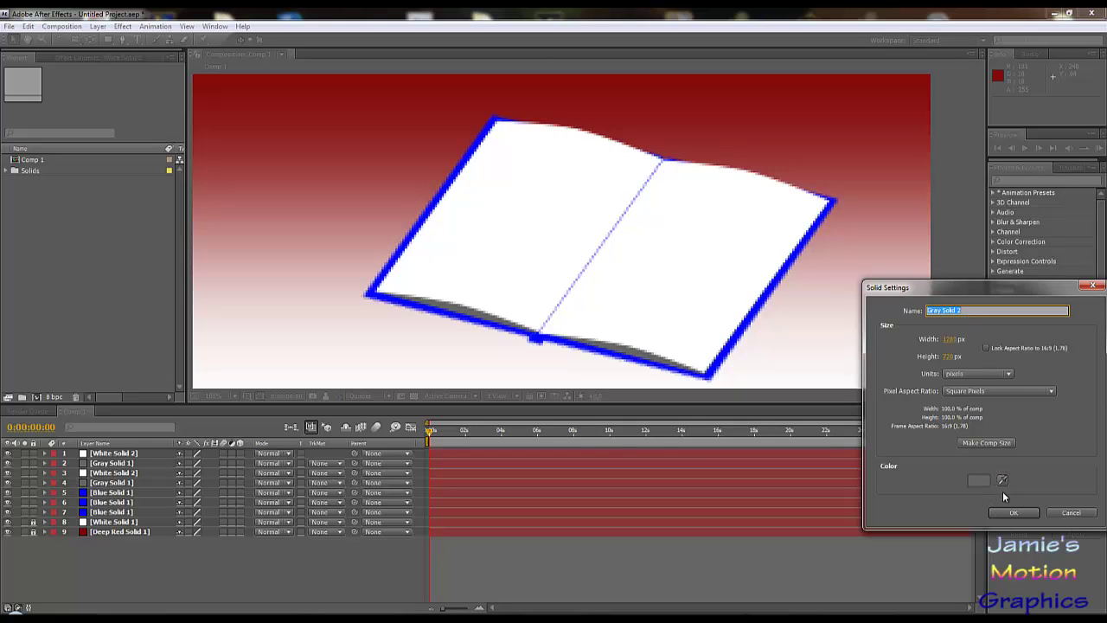
click(969, 479)
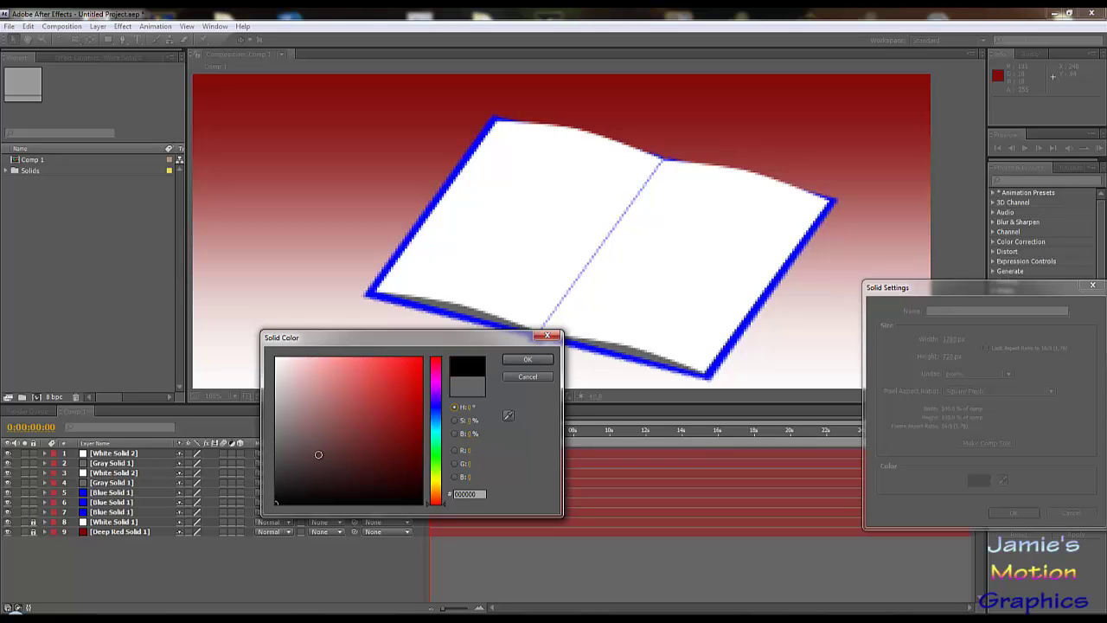
mouse_move(277, 469)
mouse_down()
mouse_move(255, 468)
mouse_move(271, 481)
mouse_up()
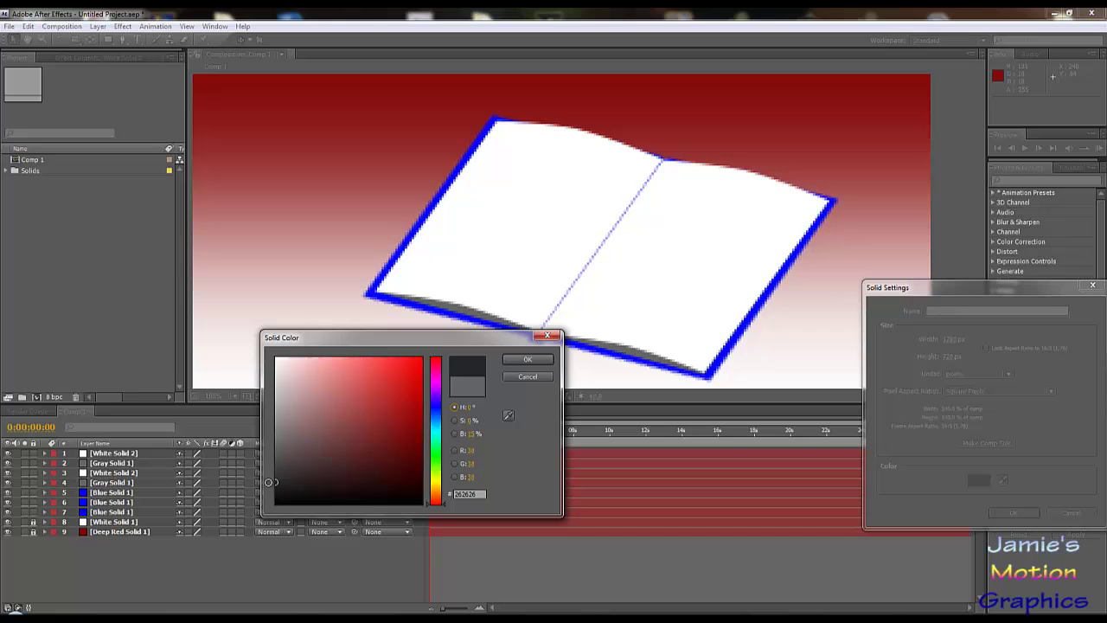
click(541, 361)
click(1016, 513)
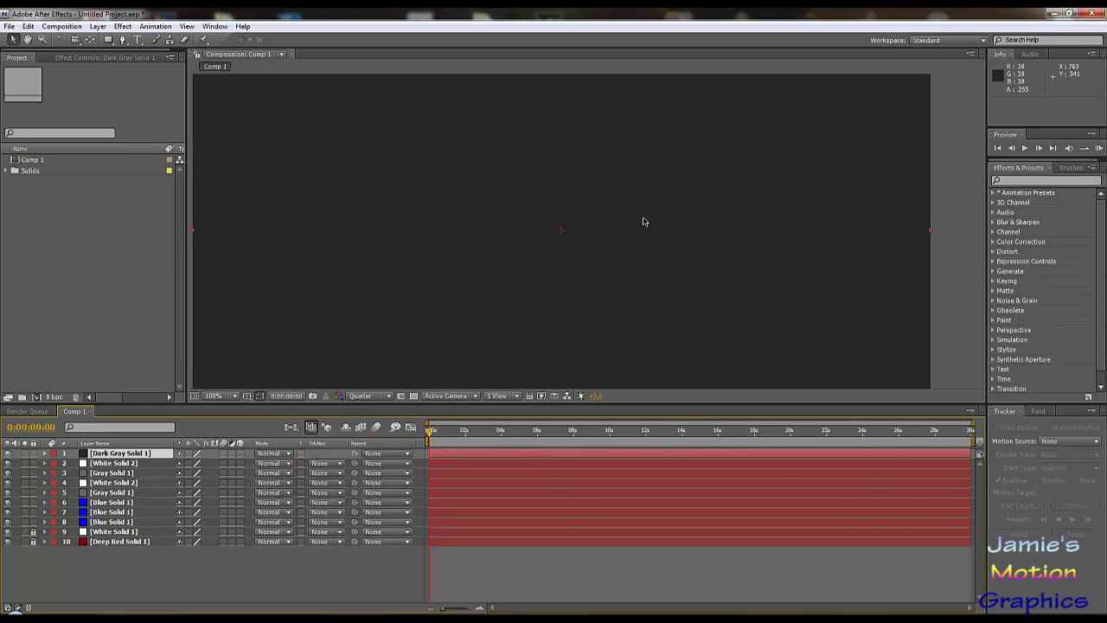
- Mask the dark gray solid with a thin four-point Pen strip beside the spine, and move its lower vertices onto the spine's bottom end
click(122, 39)
click(627, 166)
click(528, 293)
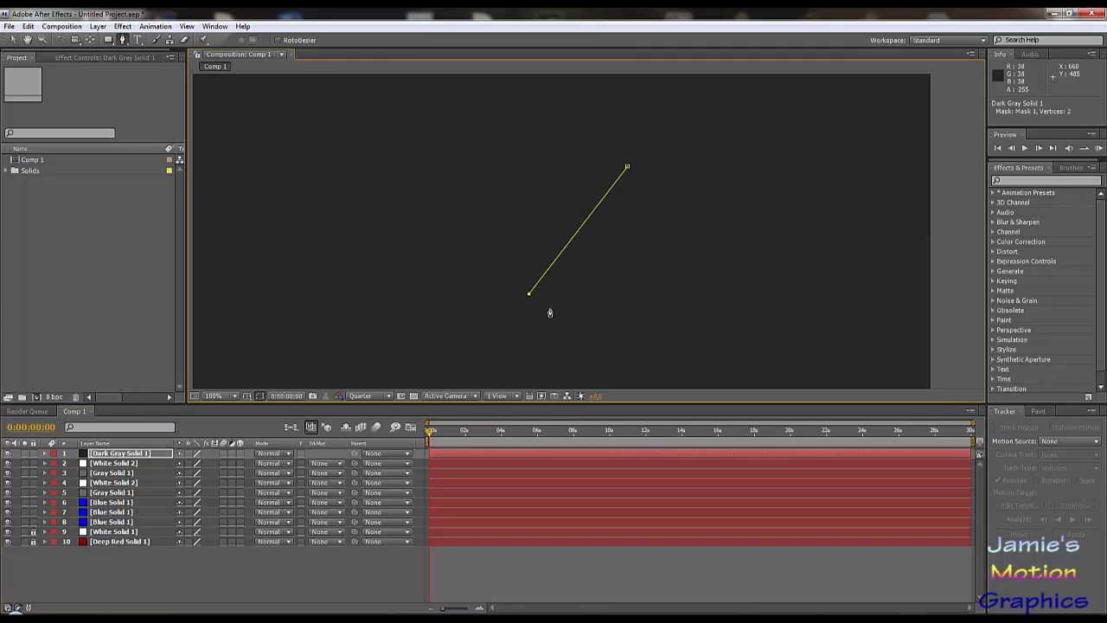
click(535, 299)
click(633, 171)
click(628, 168)
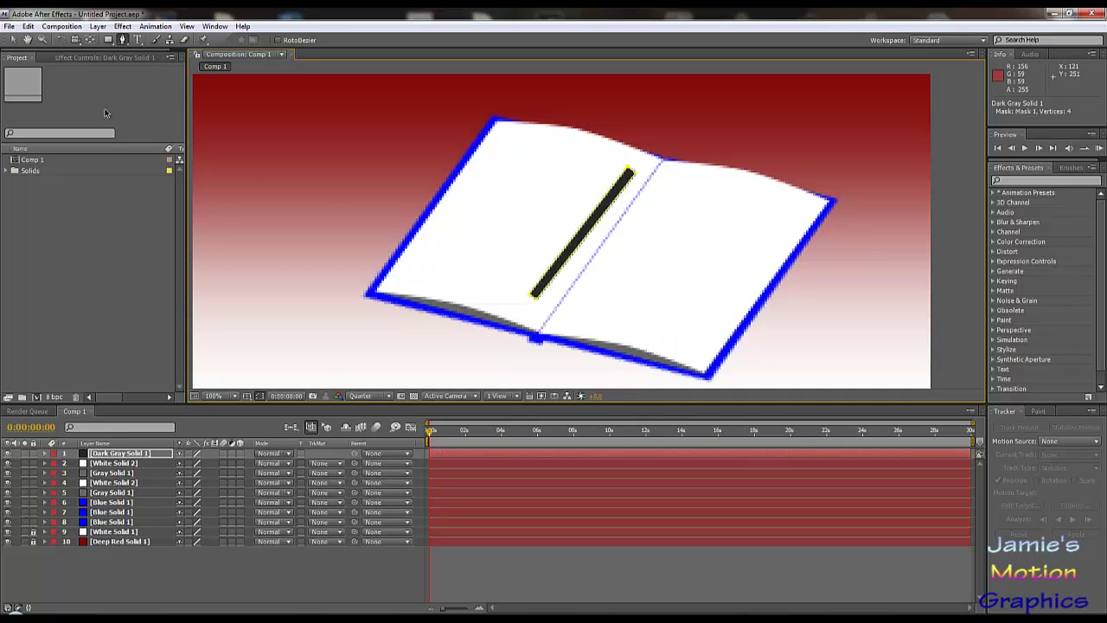
click(13, 40)
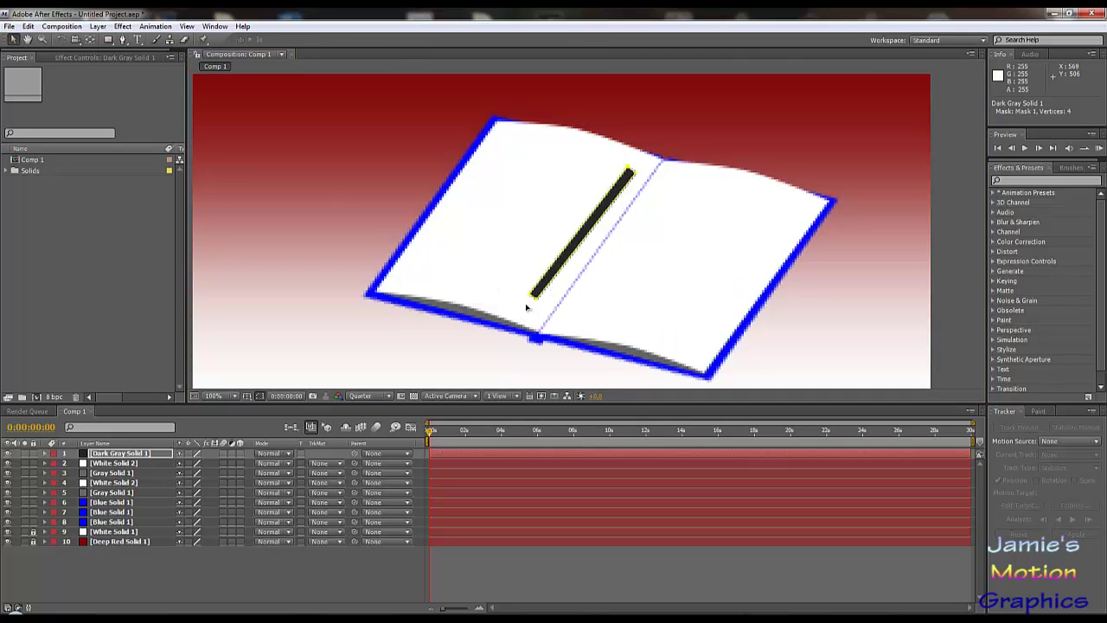
drag(534, 295, 537, 336)
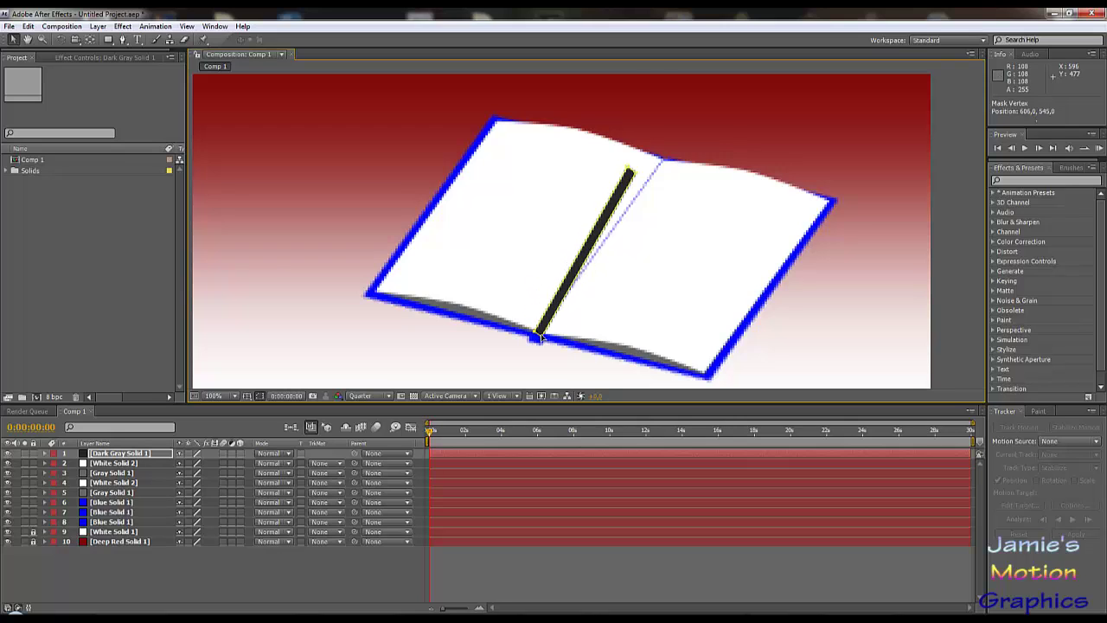
- Lower the opacity of Dark Gray Solid 1 to 36% so the spine line shows through
key(period)
key(period)
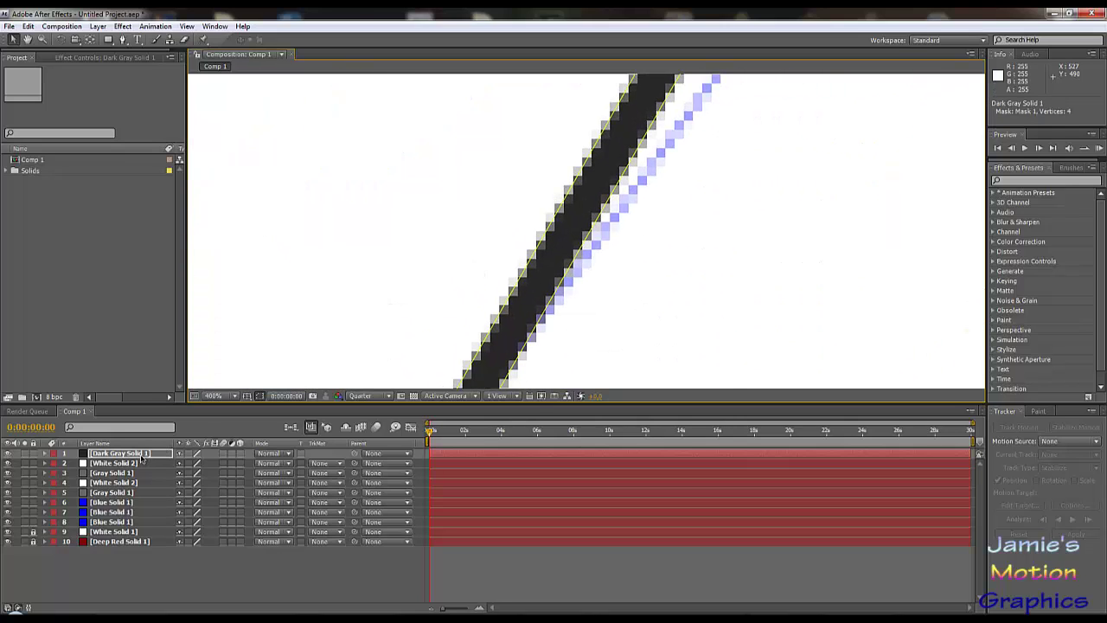
click(141, 460)
key(t)
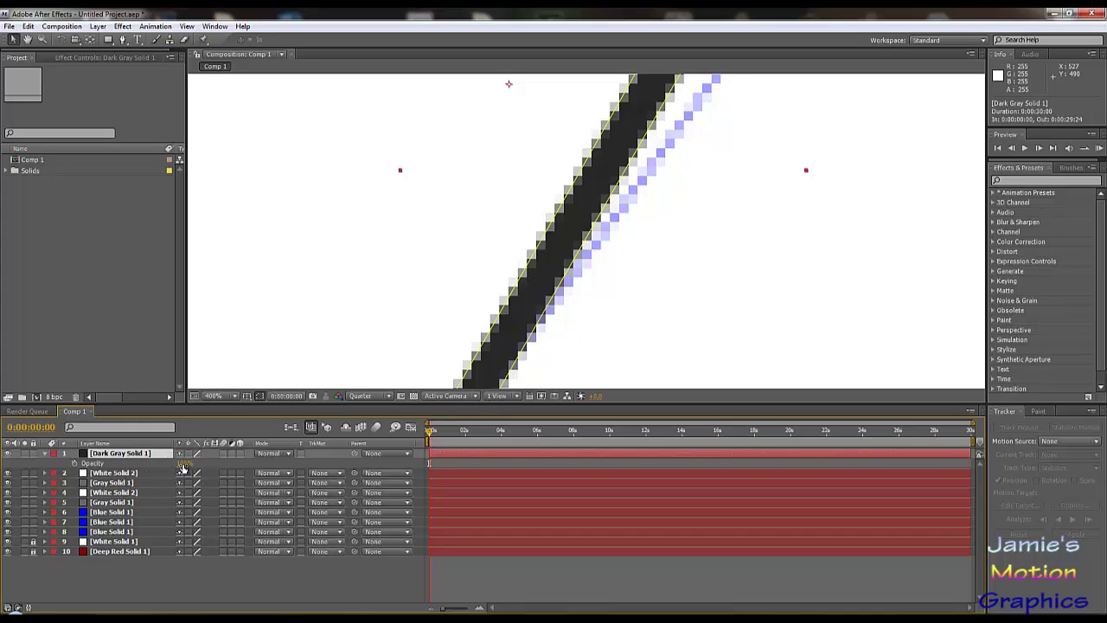
drag(182, 467, 153, 471)
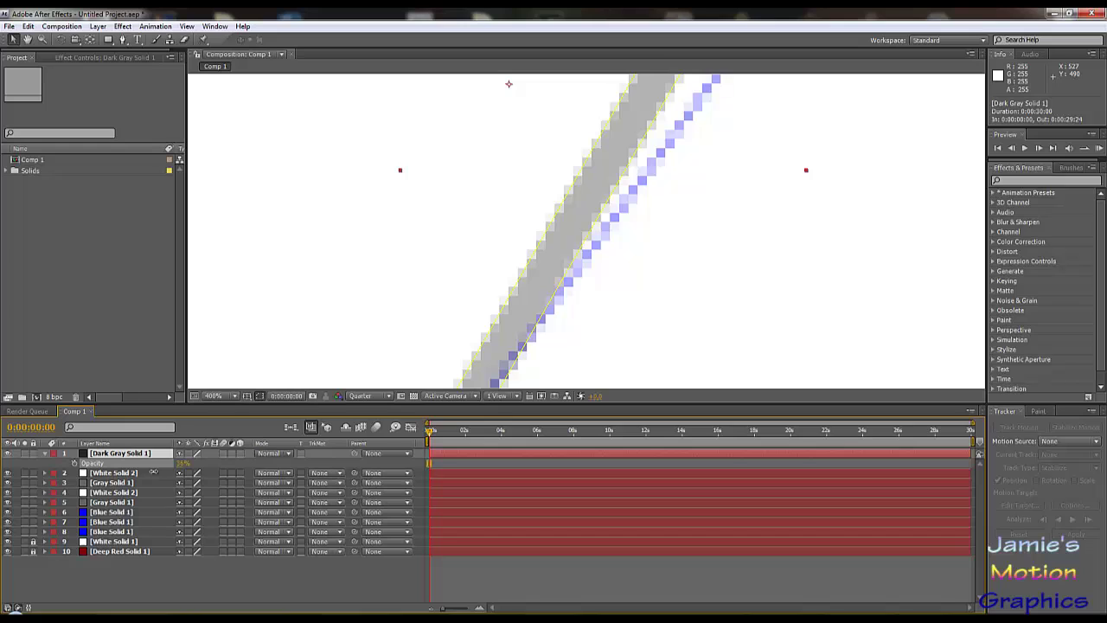
- Move the strip's two bottom mask vertices closer together so that end narrows onto the blue spine line
drag(479, 343, 530, 157)
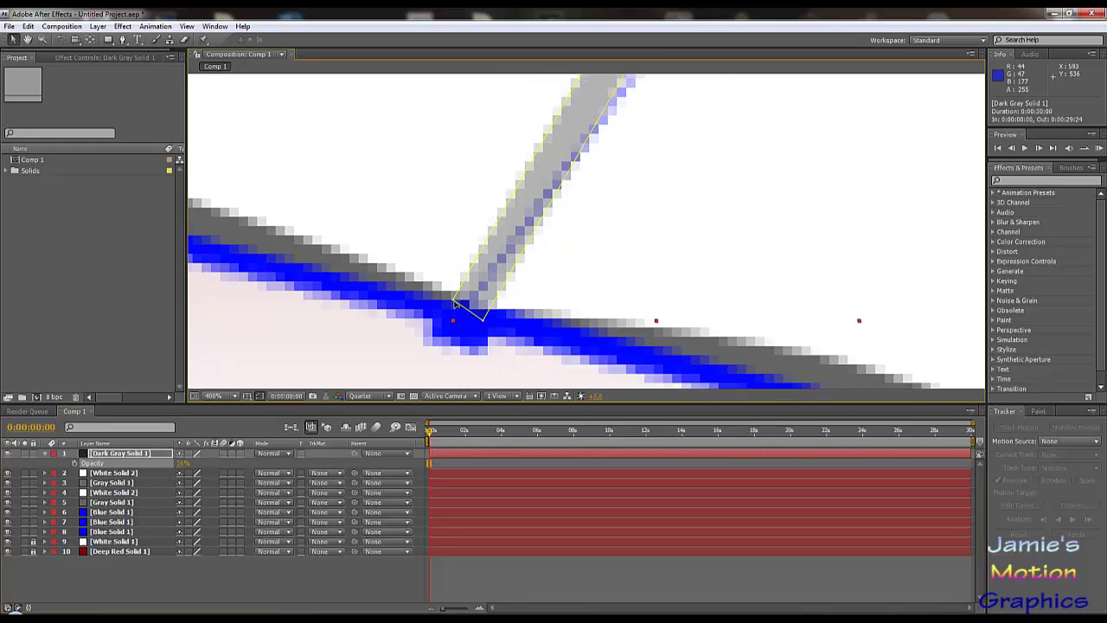
drag(456, 303, 479, 308)
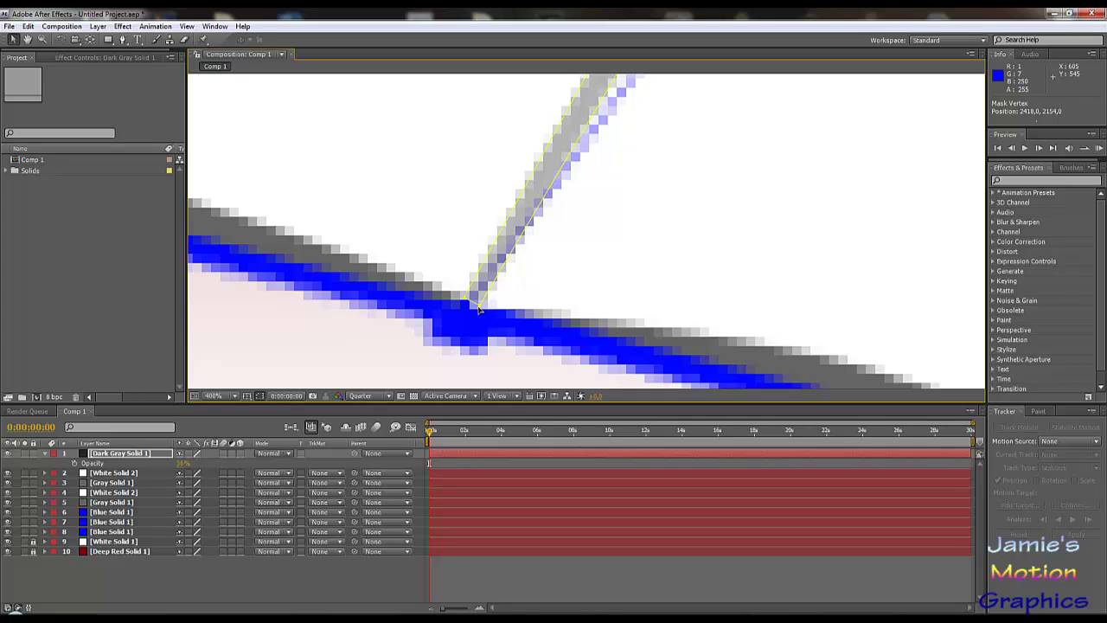
drag(478, 309, 479, 309)
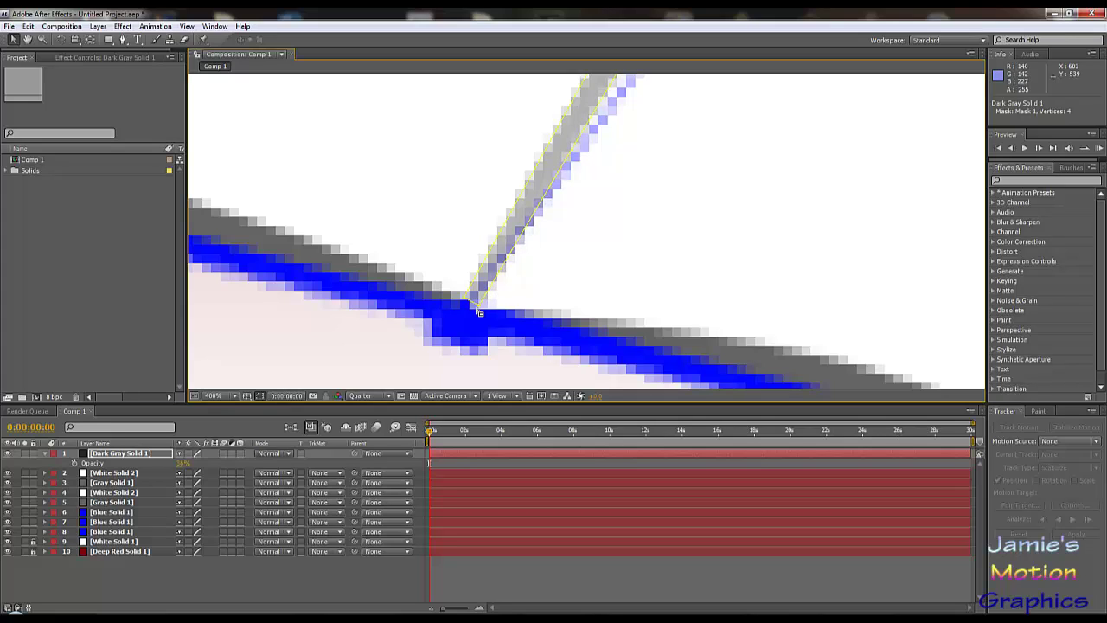
- Move the strip's two upper mask vertices onto the top end of the spine, closely enclosing the blue line
scroll(471, 303, down, 3)
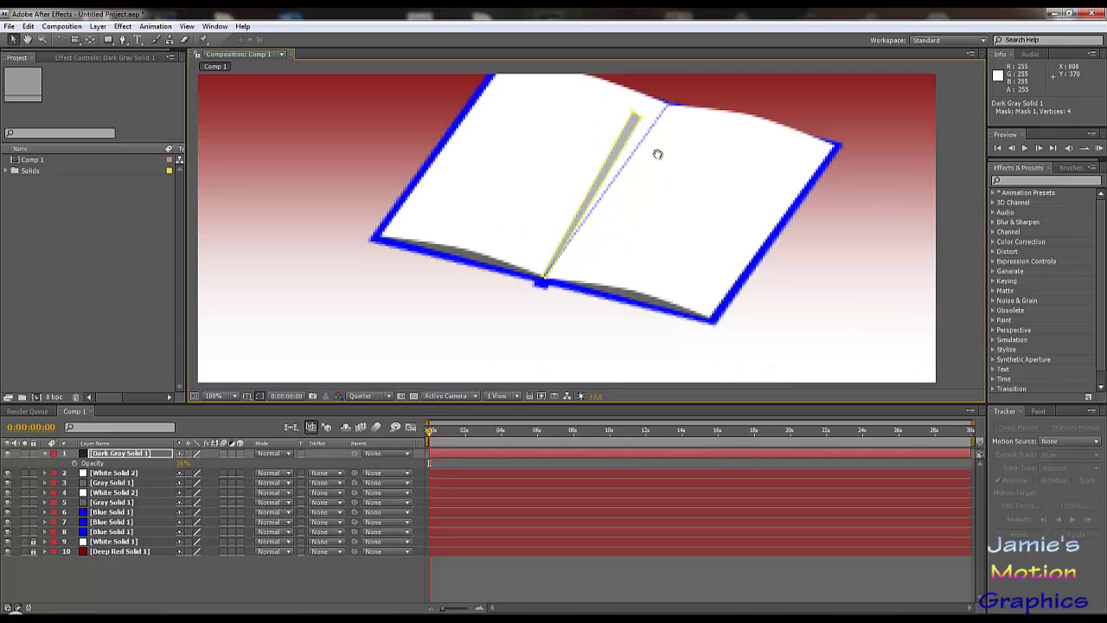
scroll(581, 258, up, 3)
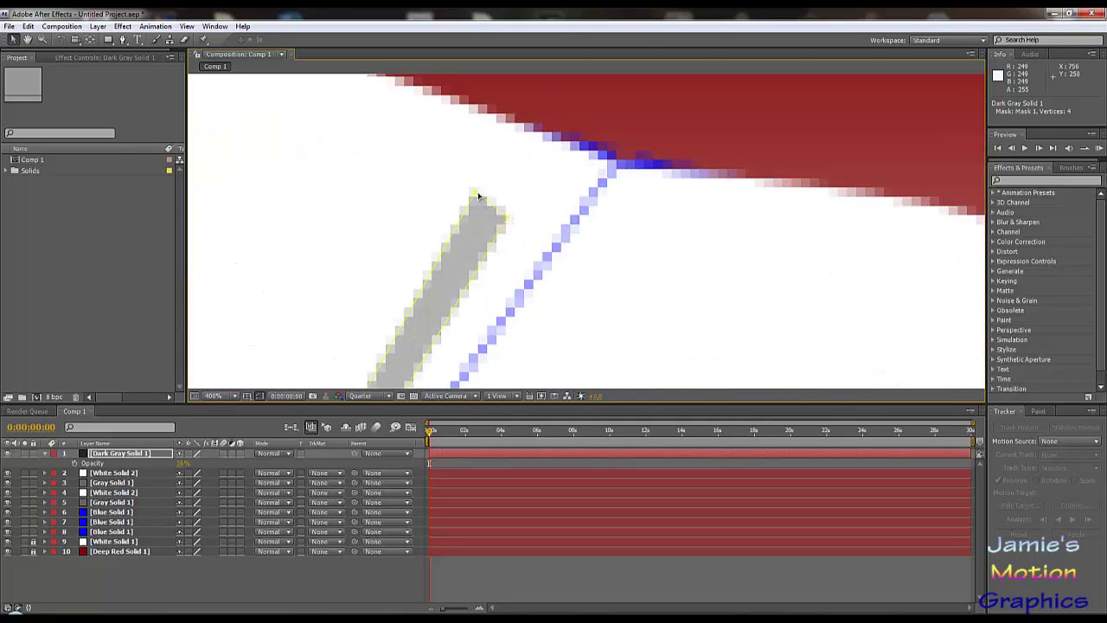
drag(476, 193, 607, 160)
drag(507, 220, 620, 176)
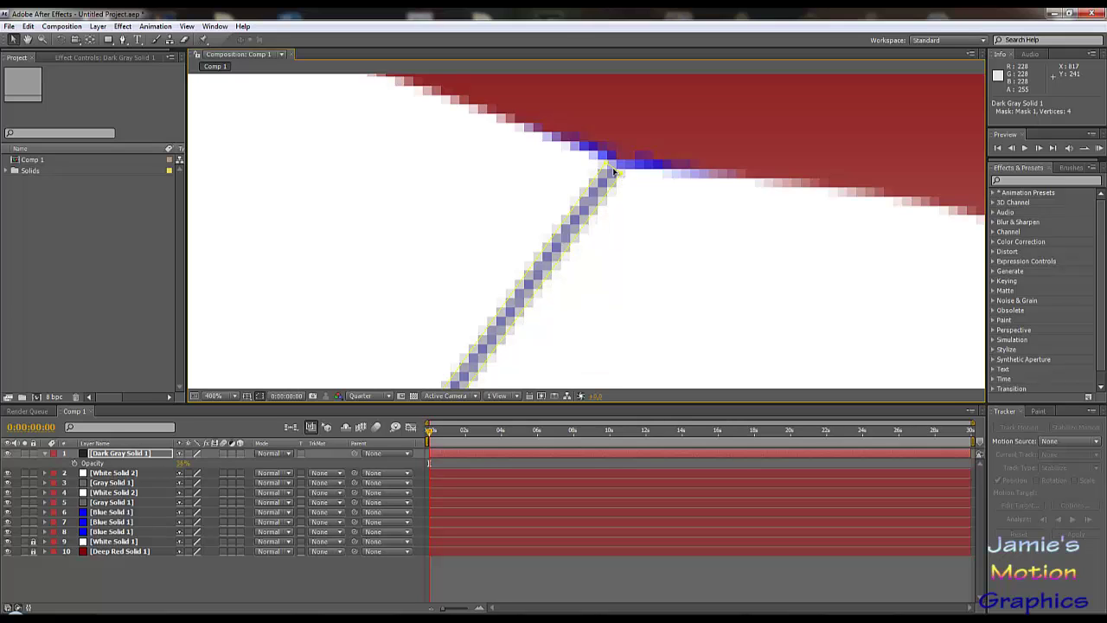
scroll(553, 303, down, 4)
scroll(562, 279, up, 1)
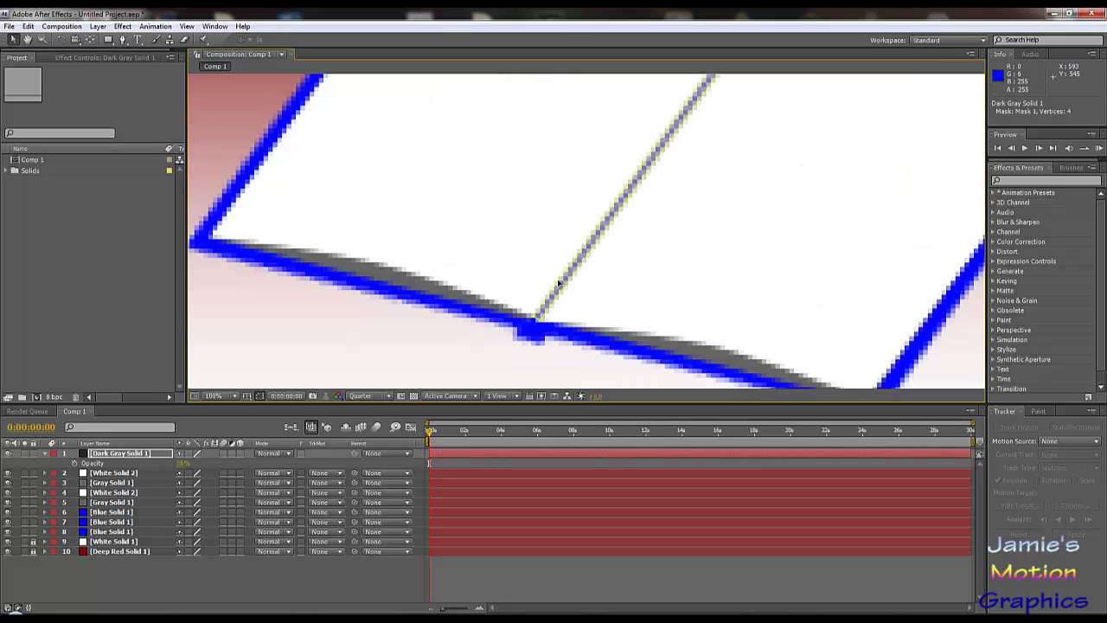
scroll(386, 315, down, 2)
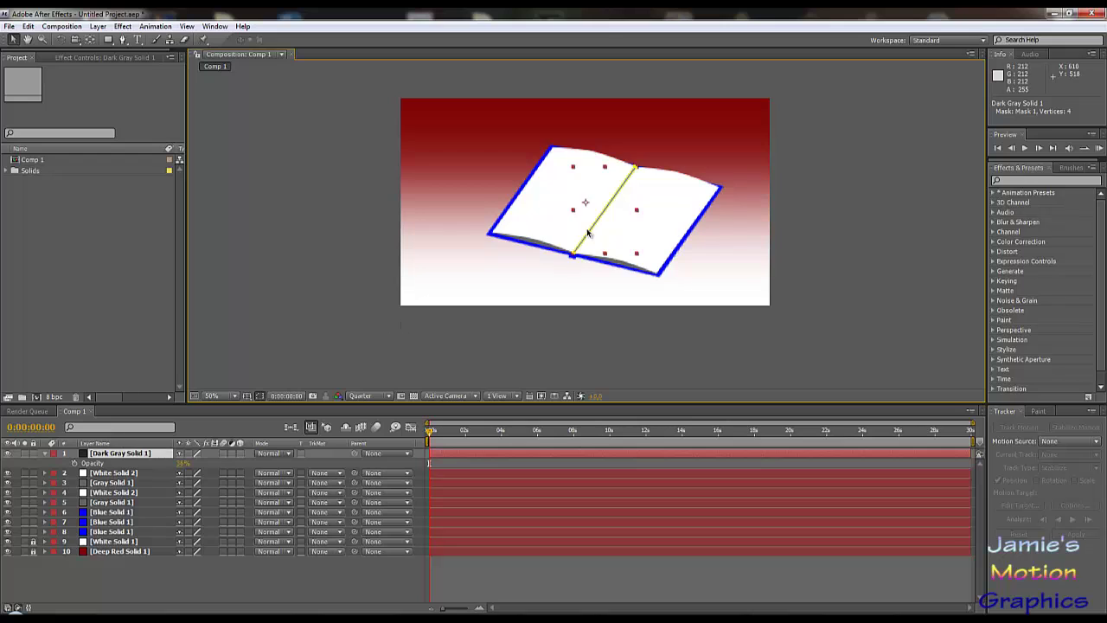
scroll(625, 208, up, 6)
scroll(536, 304, down, 5)
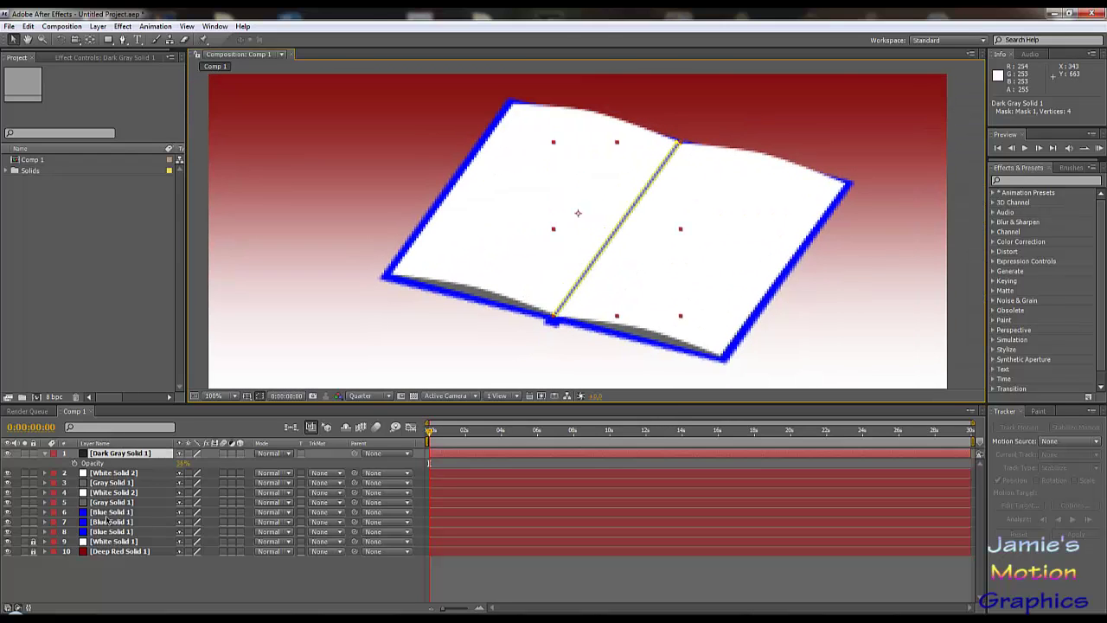
- Raise the opacity of Dark Gray Solid 1 to 100%, trying a lower opacity for comparison before settling on it
drag(180, 468, 303, 463)
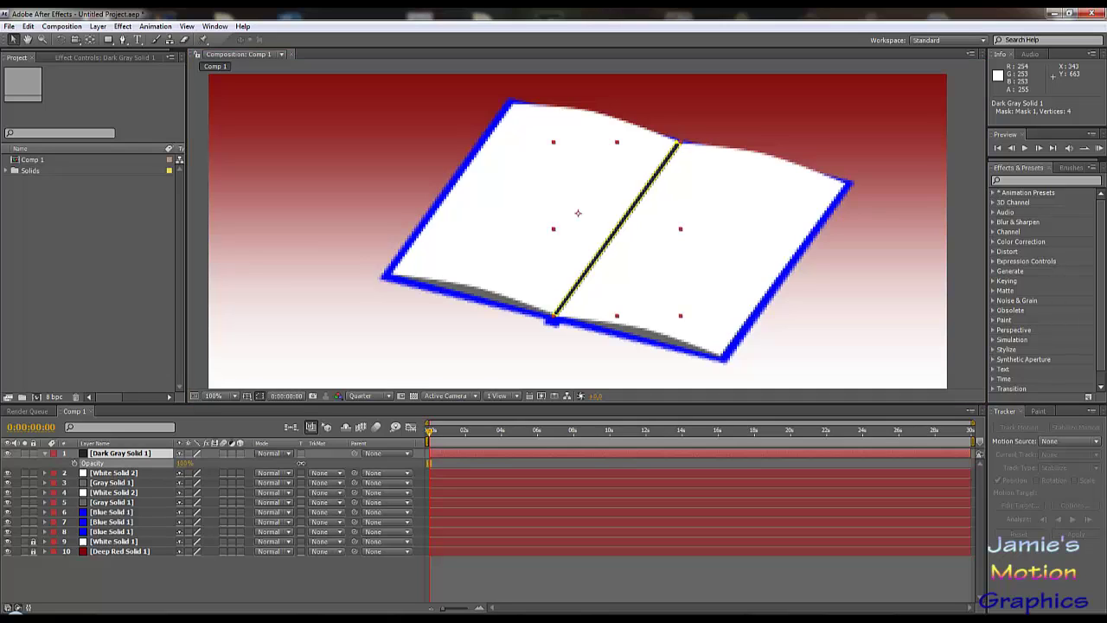
click(204, 386)
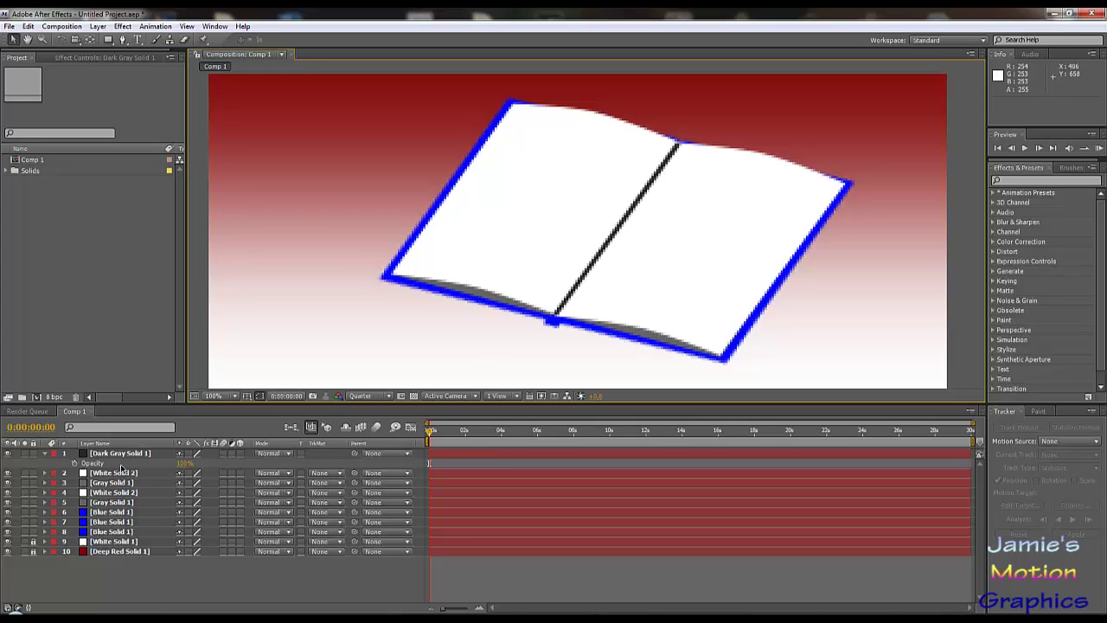
click(183, 463)
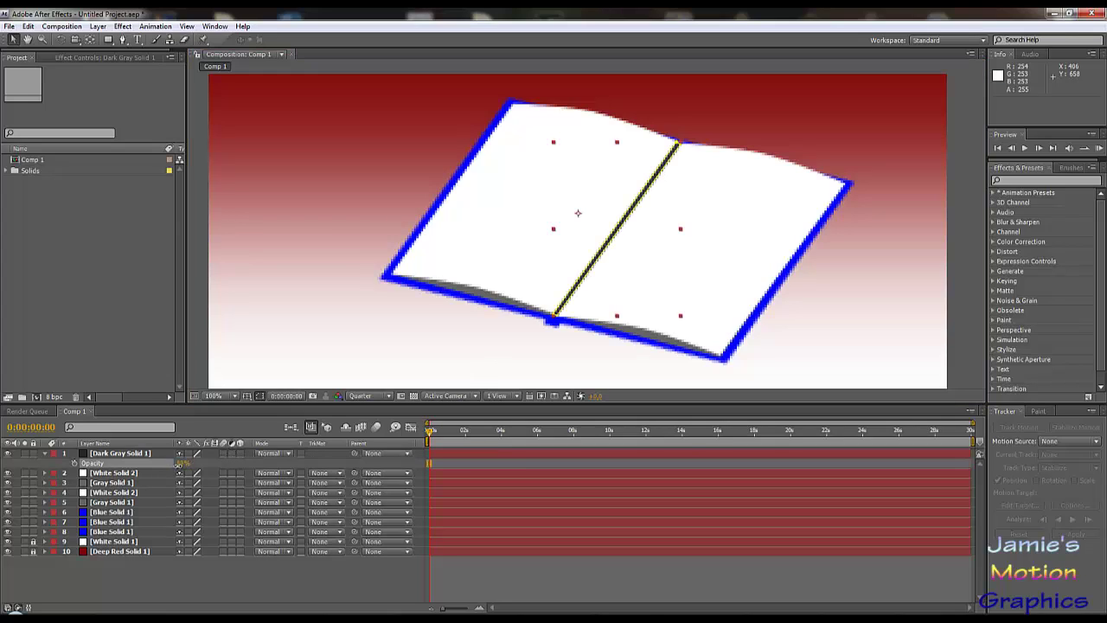
drag(175, 464, 189, 465)
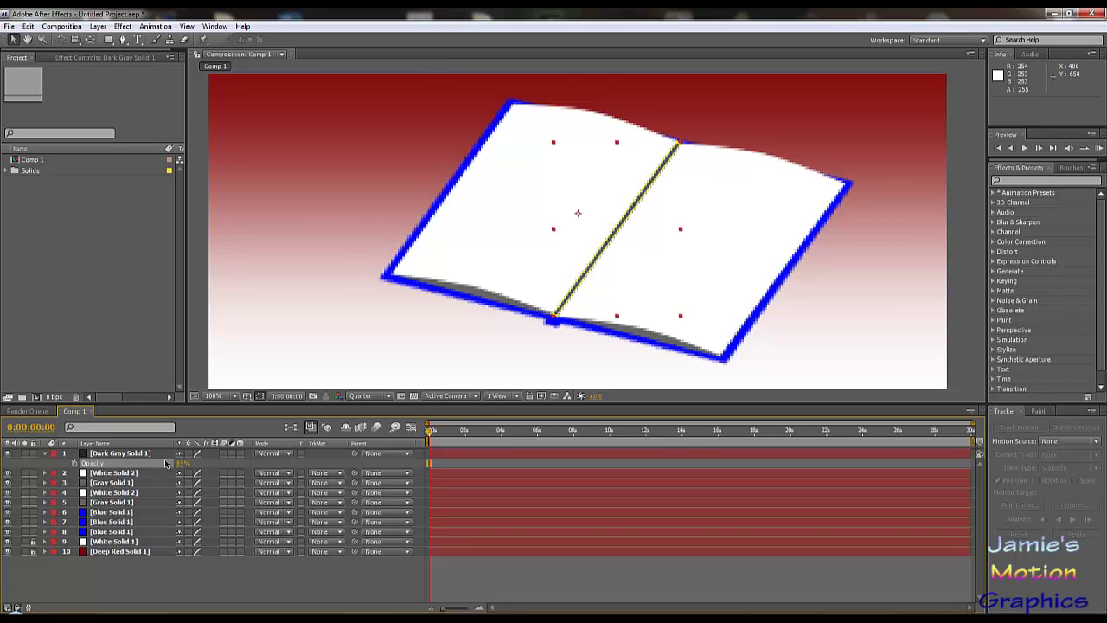
click(201, 367)
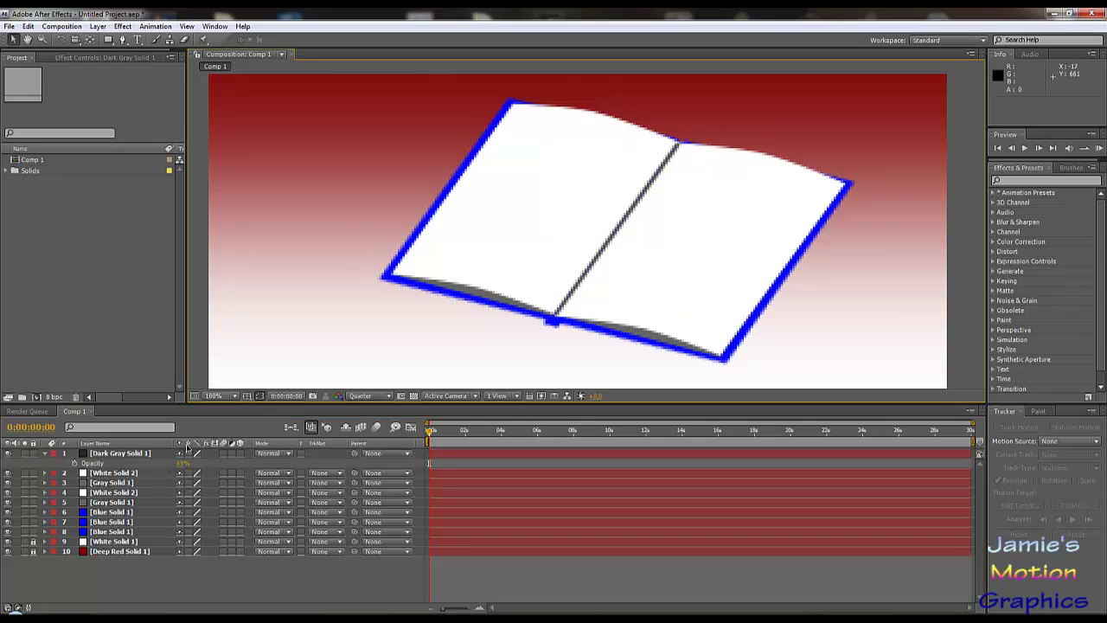
drag(183, 463, 199, 464)
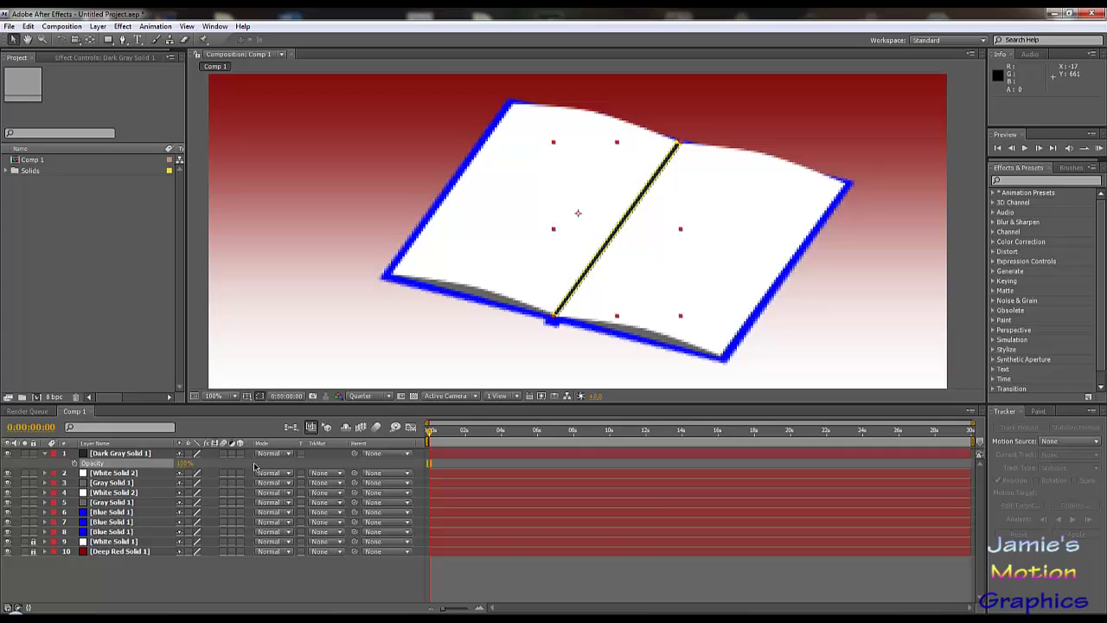
- Set the Mask Feather of Dark Gray Solid 1 to 5 pixels and deselect the layer
click(124, 455)
key(f)
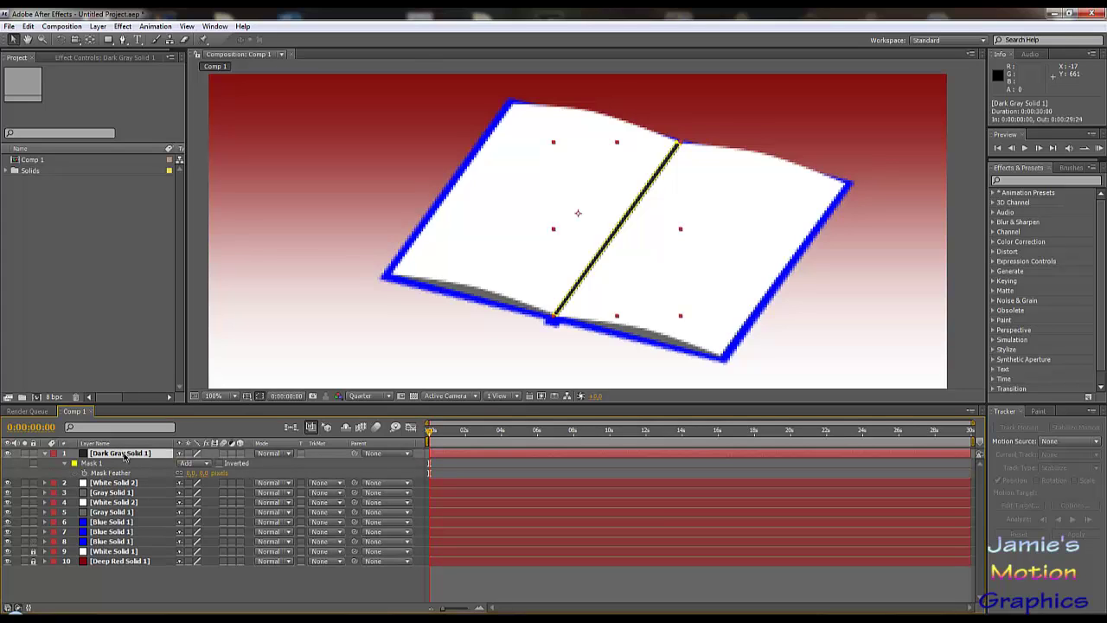
drag(200, 472, 208, 472)
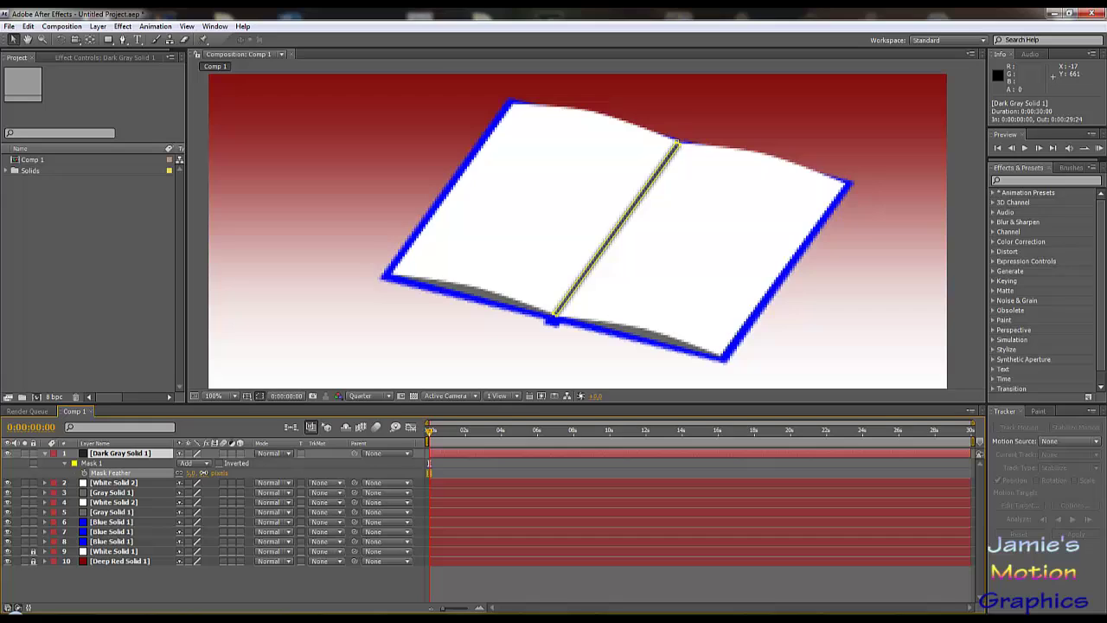
click(200, 373)
click(128, 585)
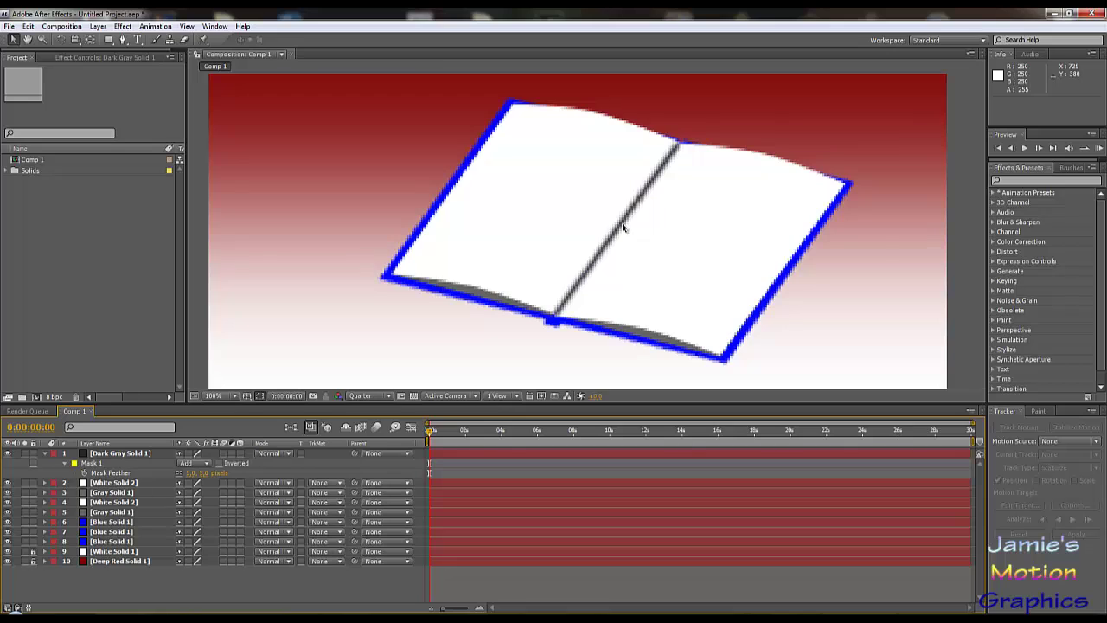
- Move the two top mask vertices of the spine strip closer together to narrow the feathered shadow at its top end
scroll(572, 230, up, 3)
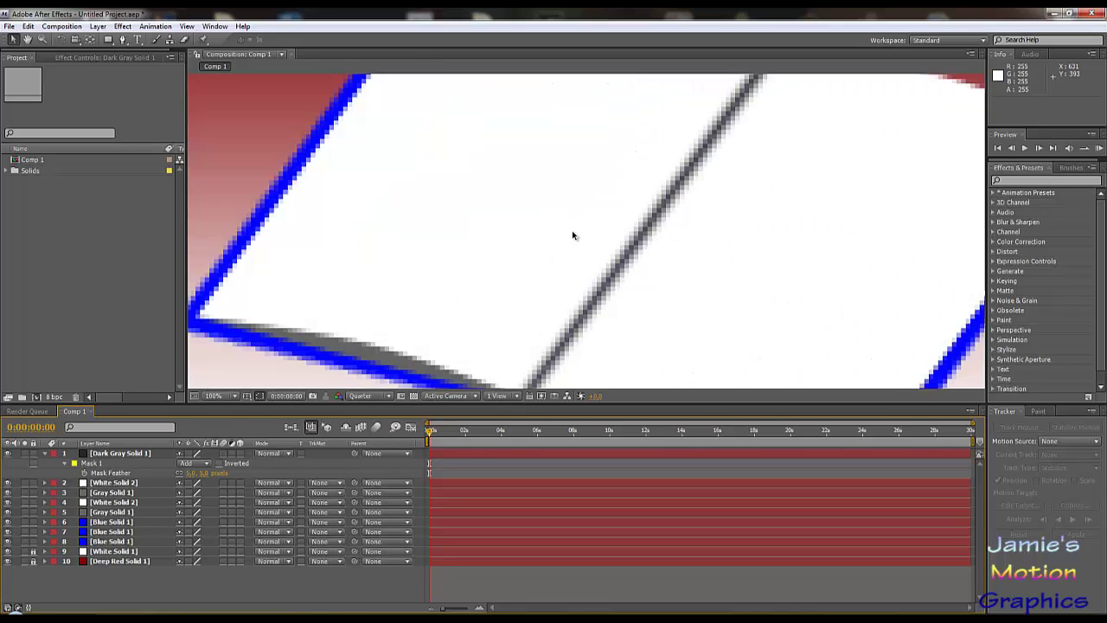
scroll(697, 168, down, 2)
click(616, 240)
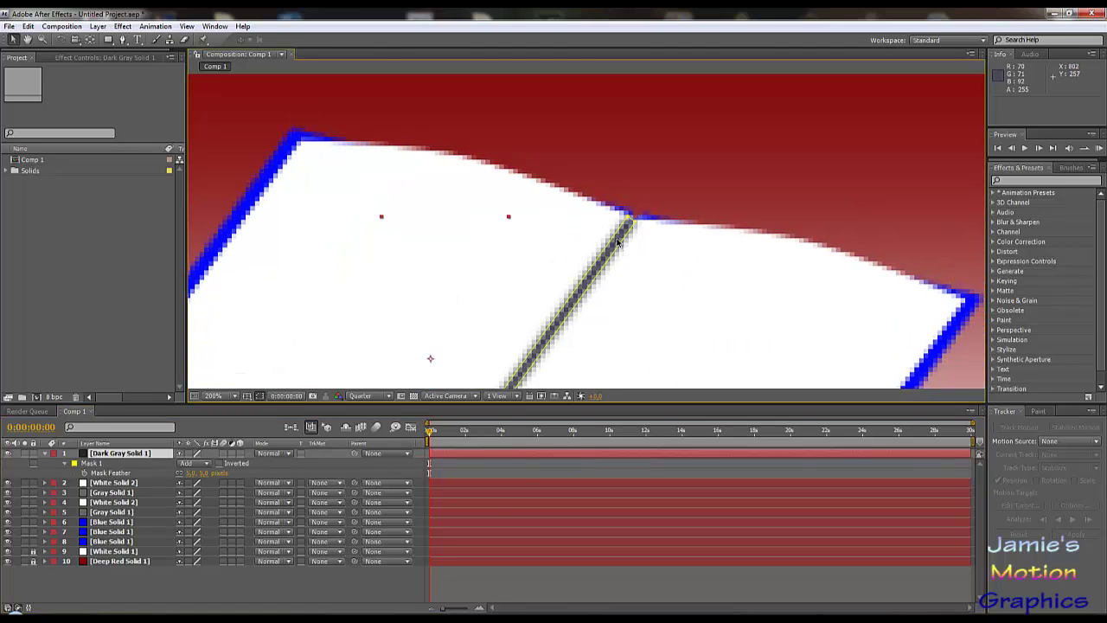
scroll(617, 240, down, 1)
scroll(621, 239, up, 3)
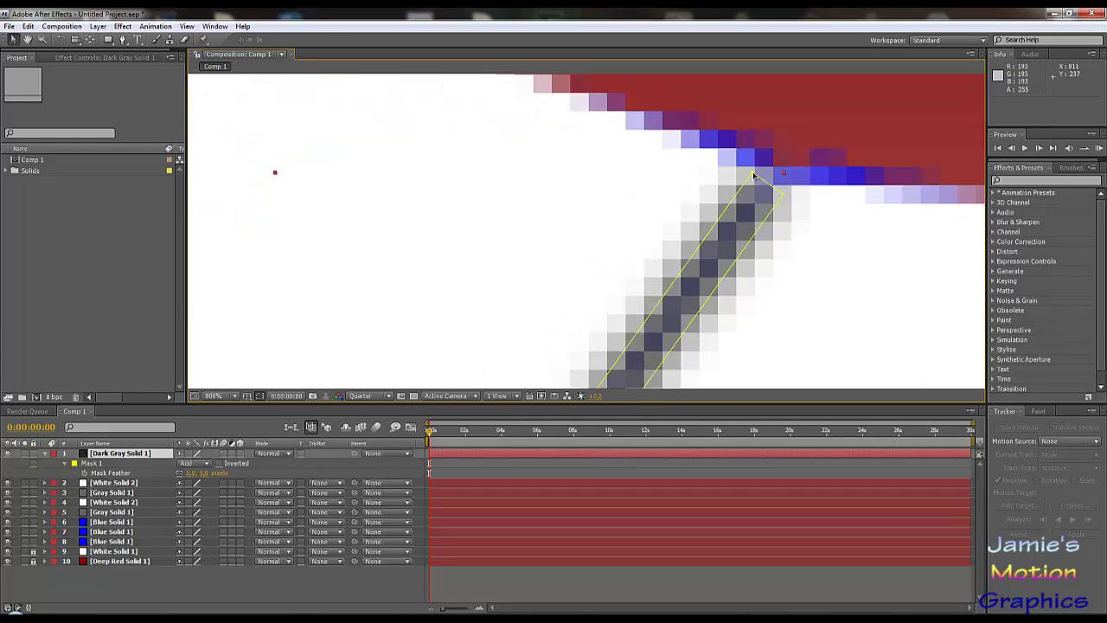
drag(753, 176, 763, 183)
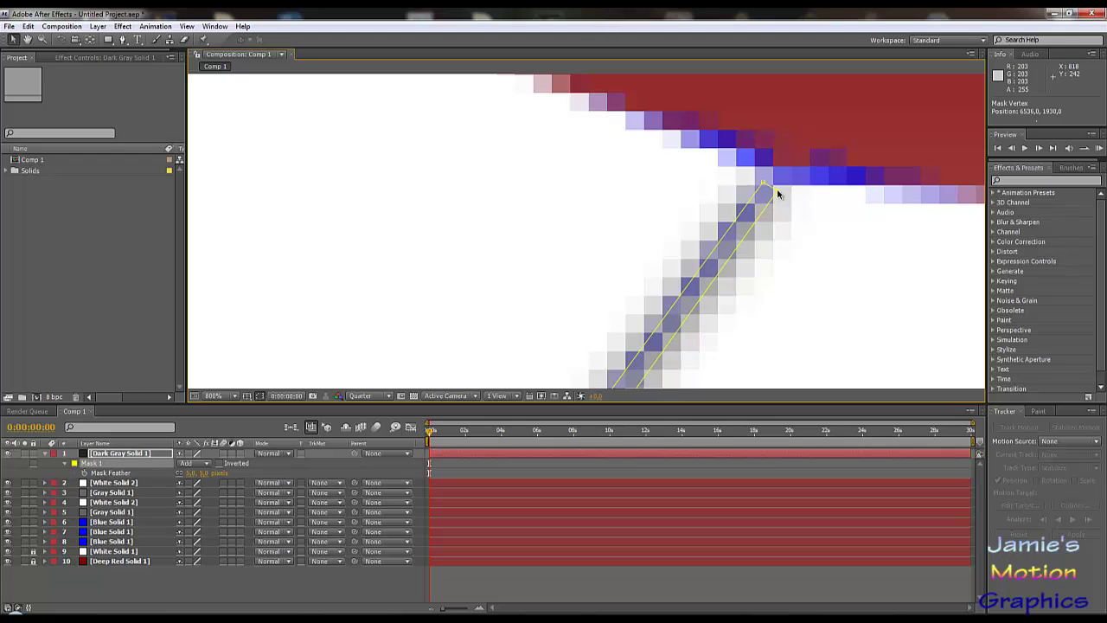
drag(709, 177, 699, 185)
scroll(699, 184, down, 6)
scroll(583, 279, up, 4)
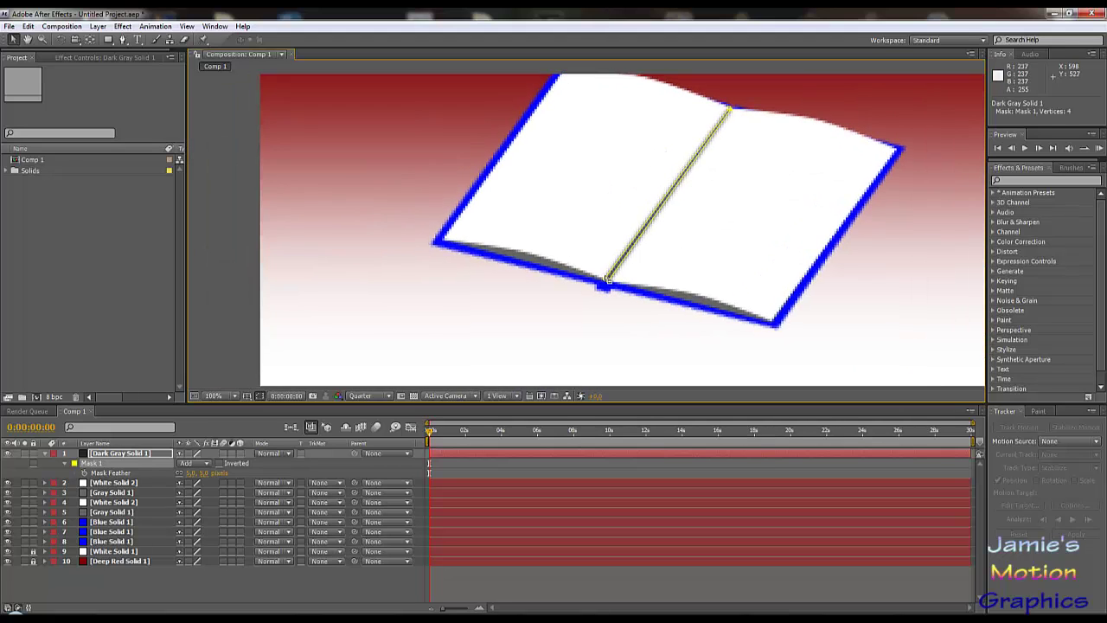
- Move the two bottom mask vertices of the spine strip closer together to narrow it at its bottom end
drag(626, 304, 602, 184)
scroll(638, 310, up, 1)
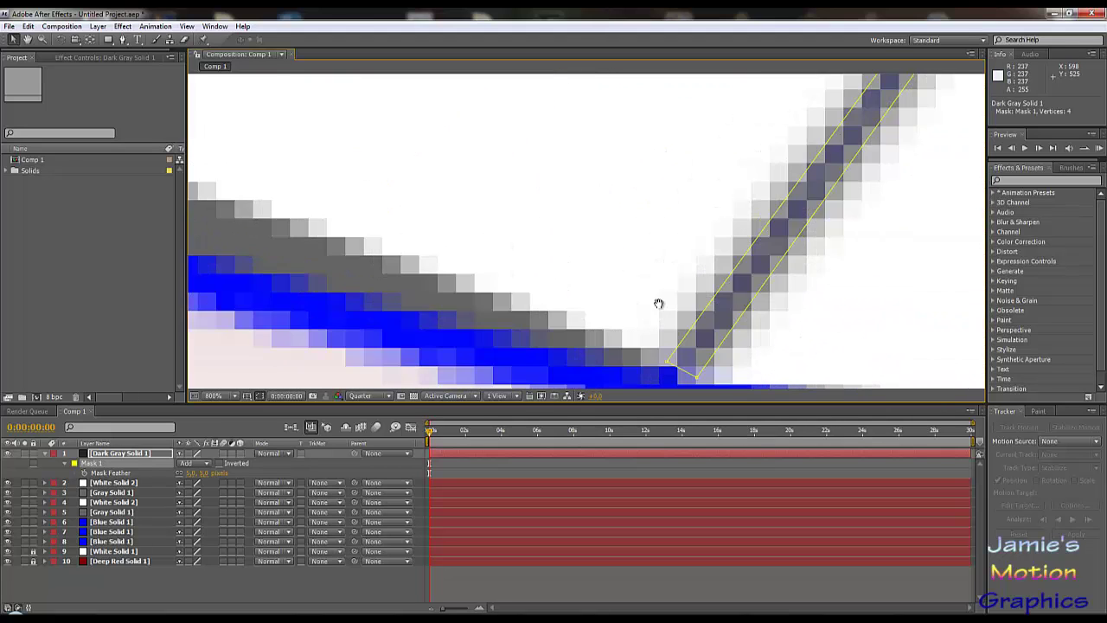
drag(659, 303, 629, 232)
drag(630, 299, 651, 308)
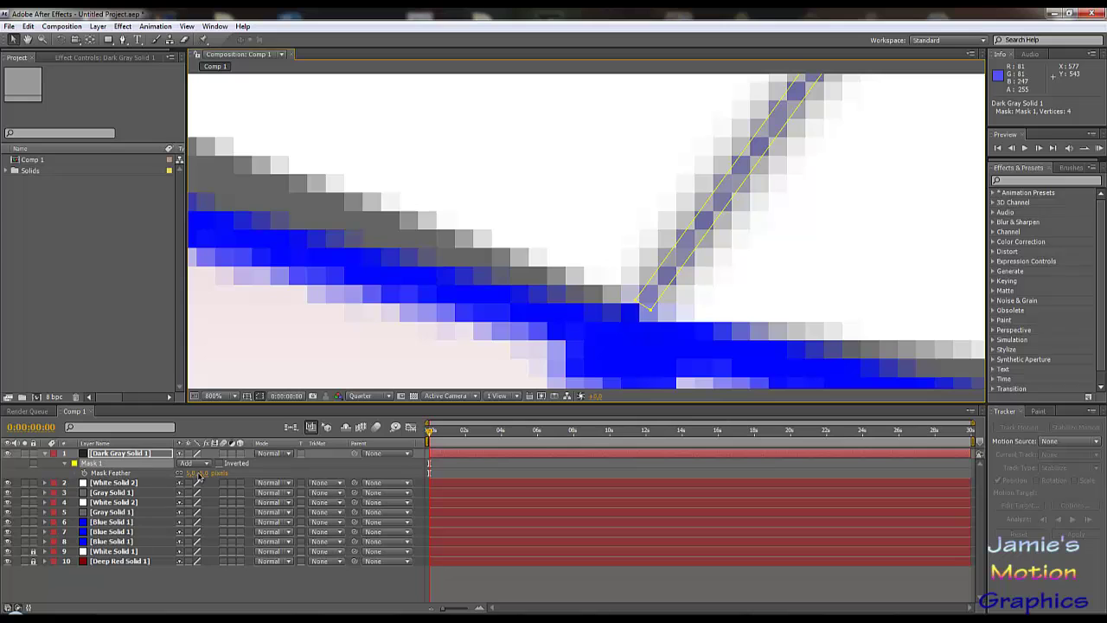
- Set the Mask Feather of Dark Gray Solid 1 to 0 pixels and deselect the layer
drag(189, 473, 2, 484)
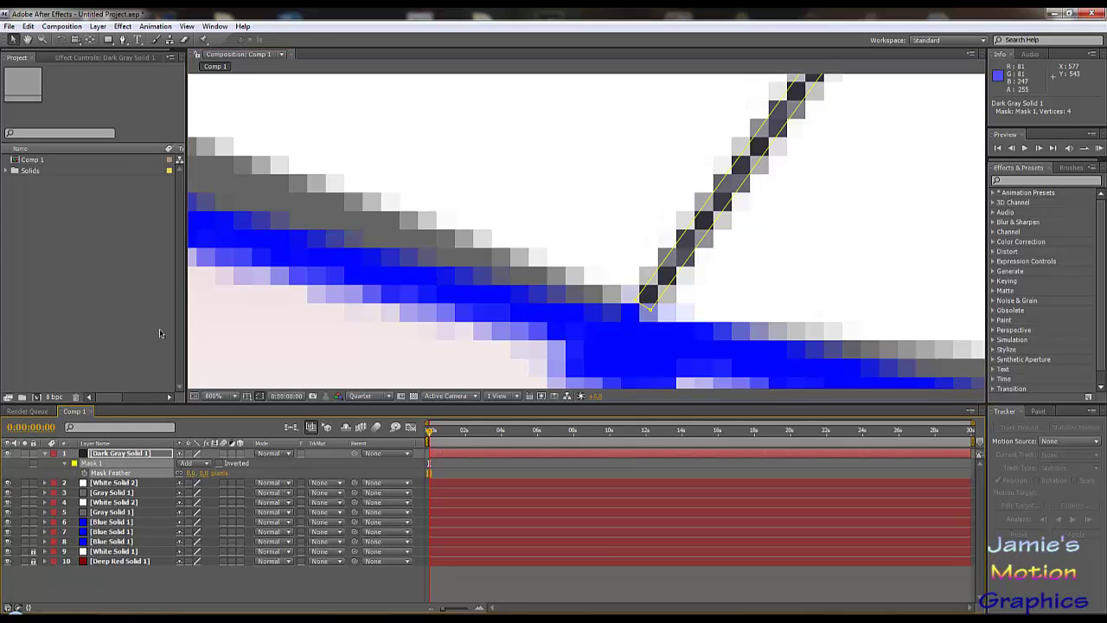
scroll(642, 268, down, 6)
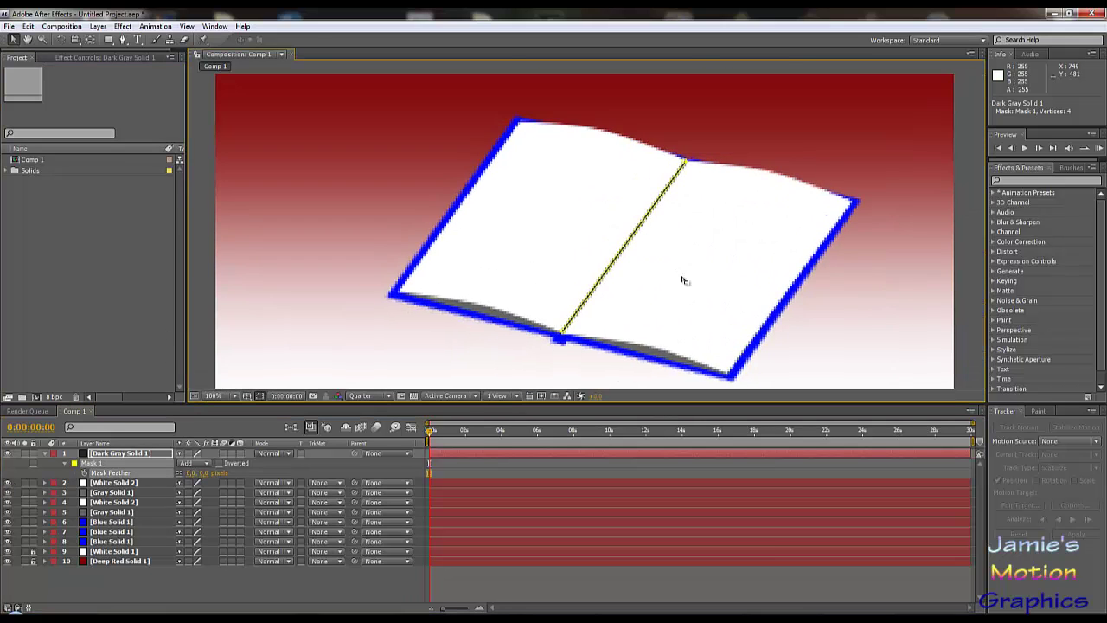
click(684, 280)
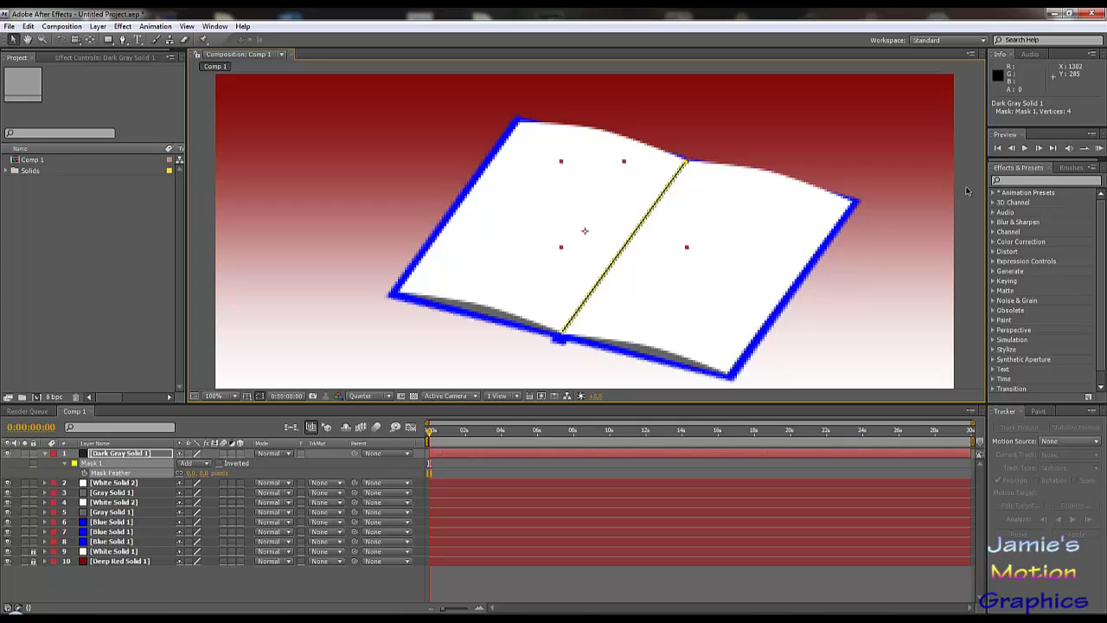
click(228, 593)
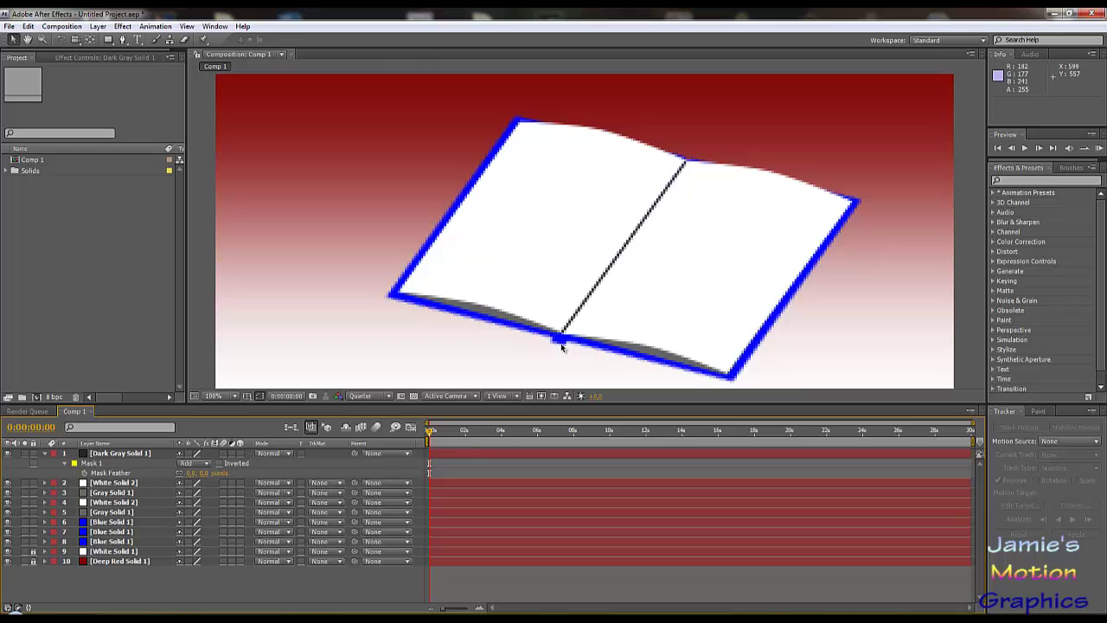
- Draw a small four-point second mask on Dark Gray Solid 1 with the Pen tool, just below the spine's bottom end
scroll(560, 346, up, 1)
drag(560, 346, 537, 211)
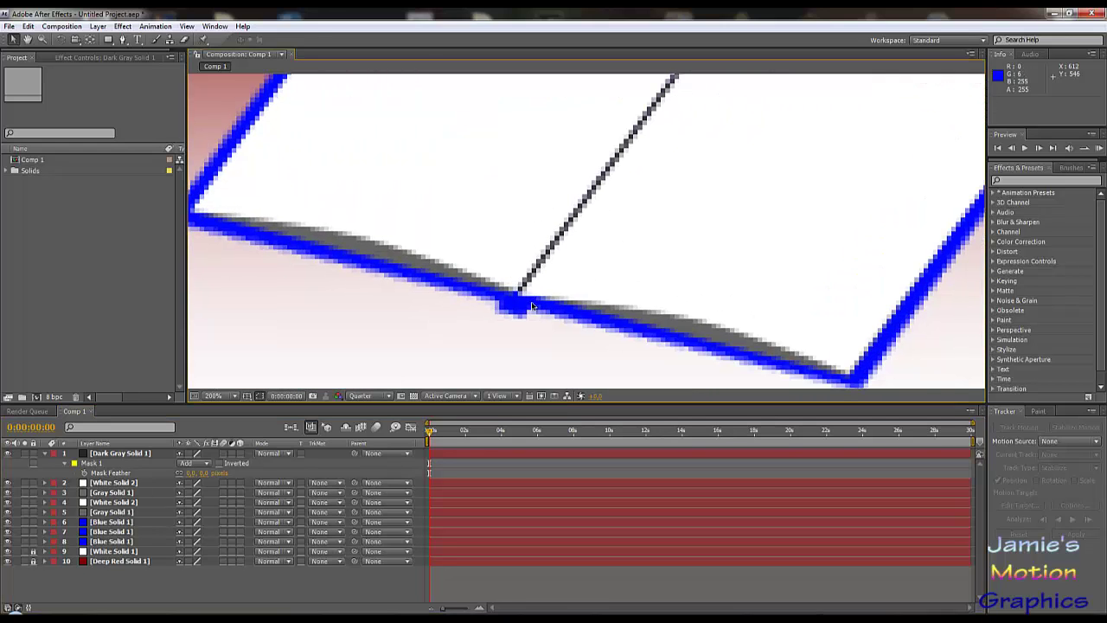
click(525, 300)
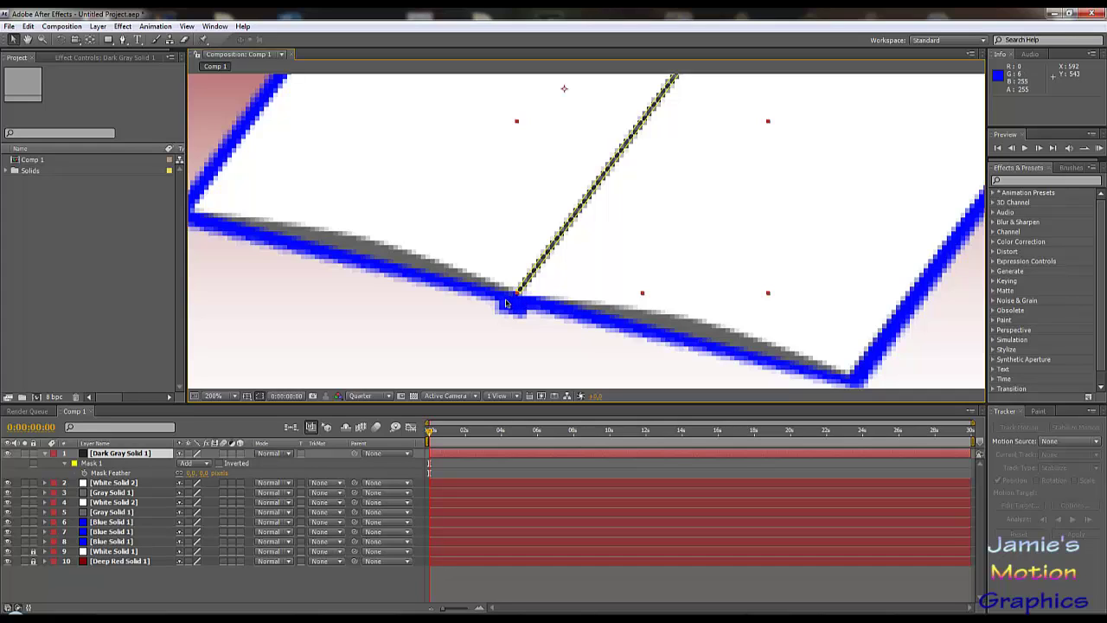
click(498, 295)
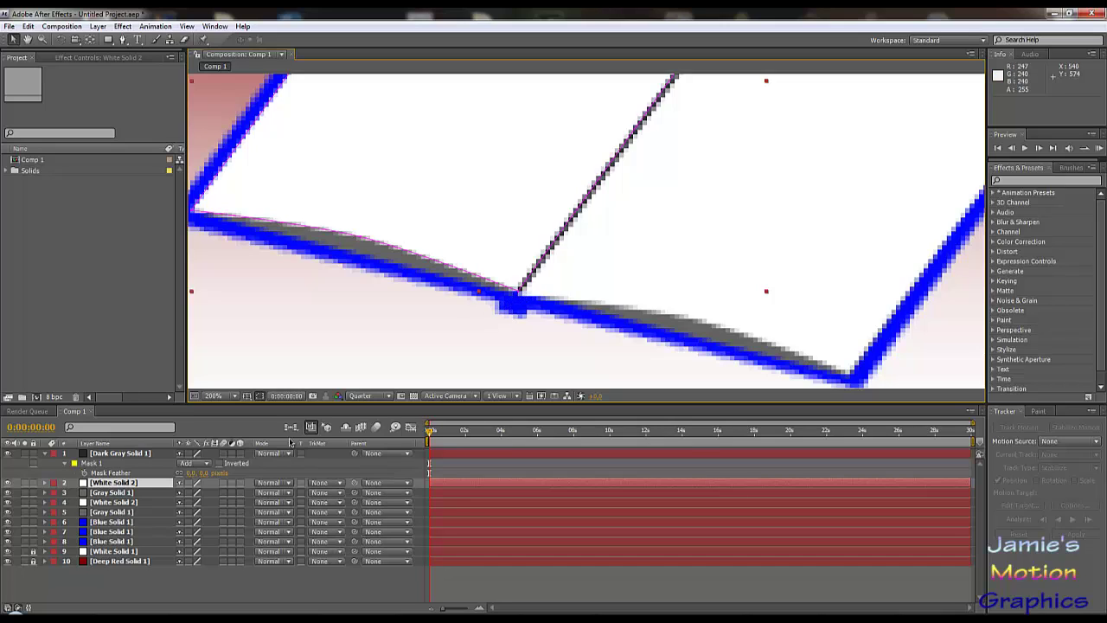
click(132, 456)
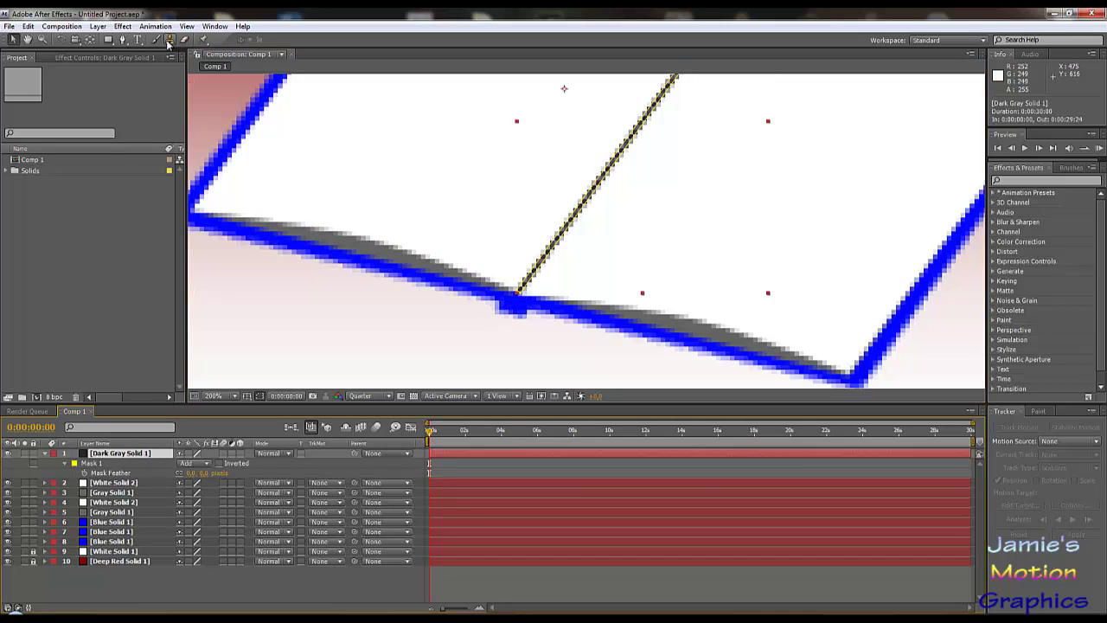
click(122, 40)
click(504, 329)
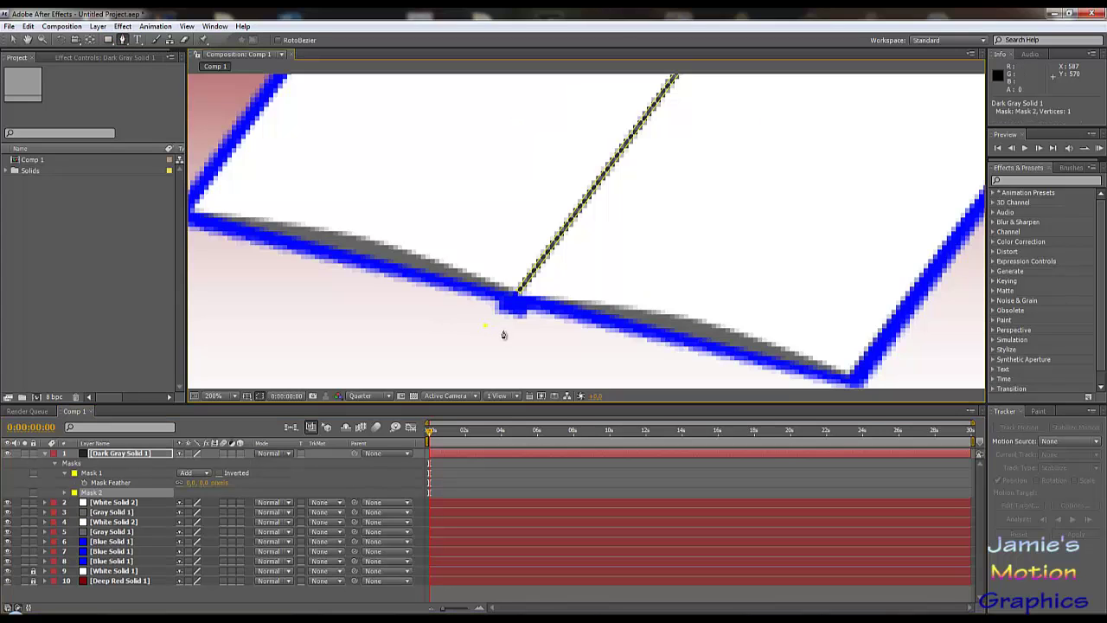
click(484, 318)
click(486, 311)
click(481, 333)
click(485, 329)
- Change the outline color of Mask 2 to purple A200FF
click(74, 492)
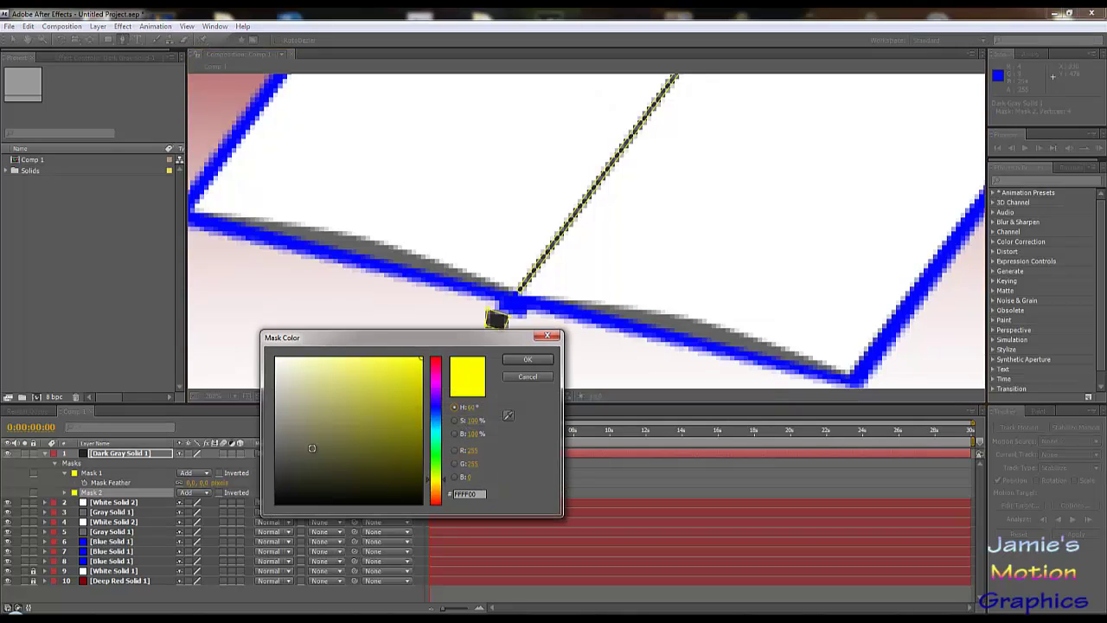
click(438, 391)
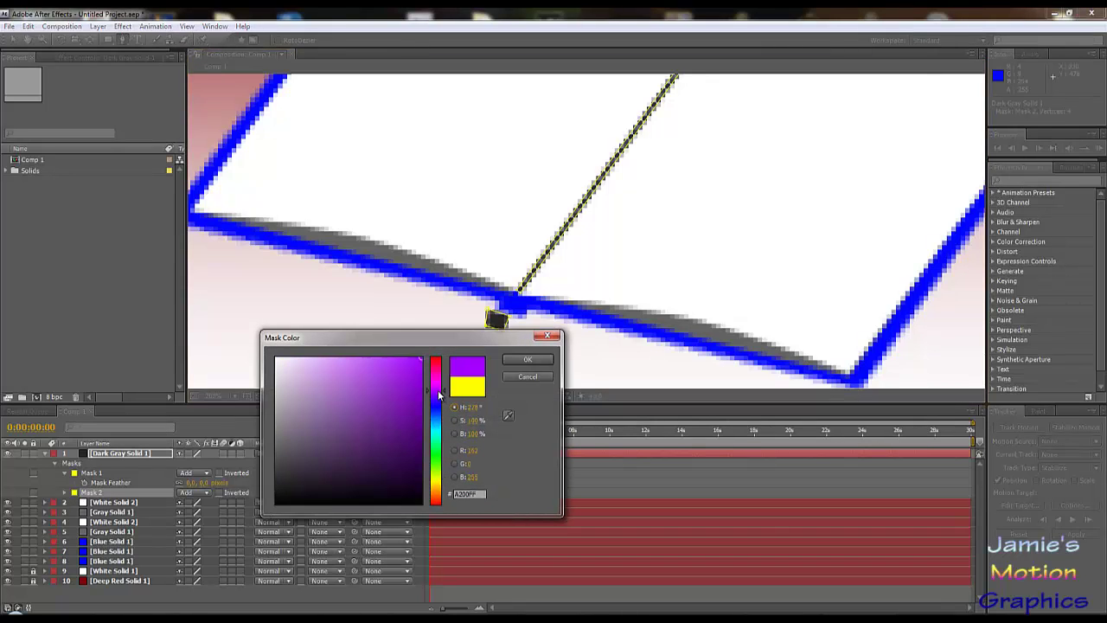
click(528, 360)
- Move the vertices of Mask 2 onto the blue spine notch, forming a small dark patch where the center line ends, and deselect the layer
key(period)
drag(479, 337, 542, 203)
click(13, 39)
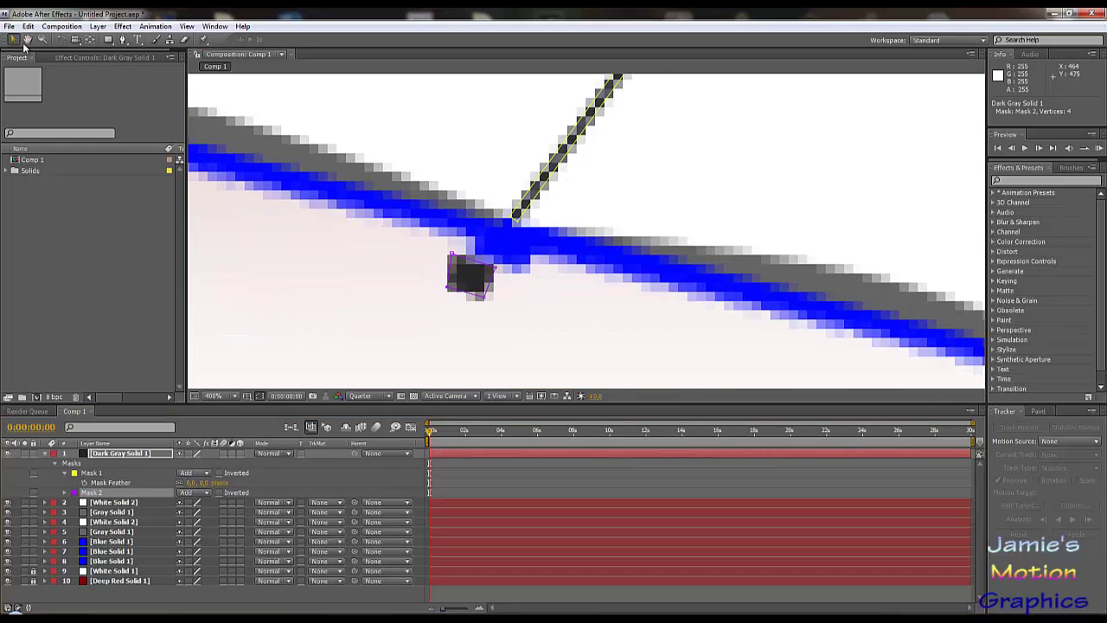
drag(451, 257, 498, 223)
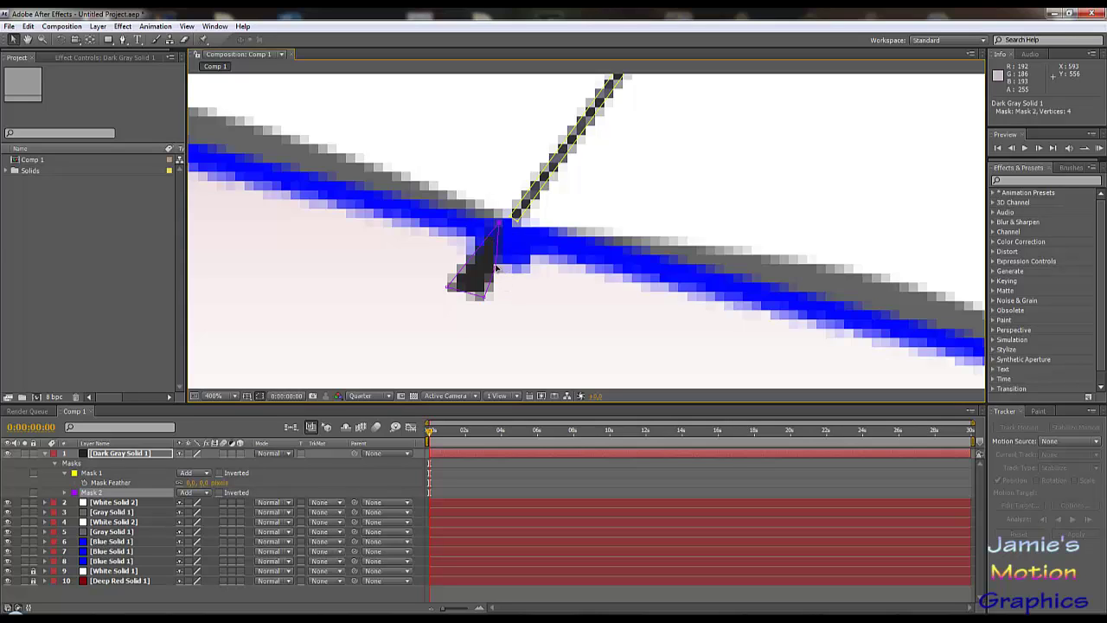
drag(497, 269, 536, 236)
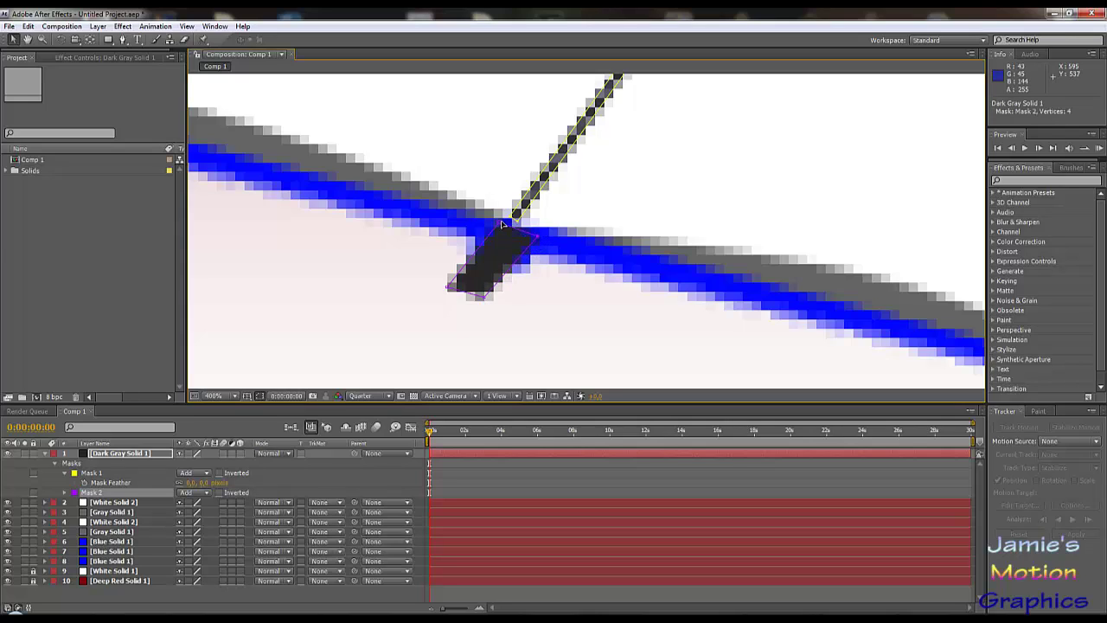
click(500, 223)
drag(538, 239, 536, 231)
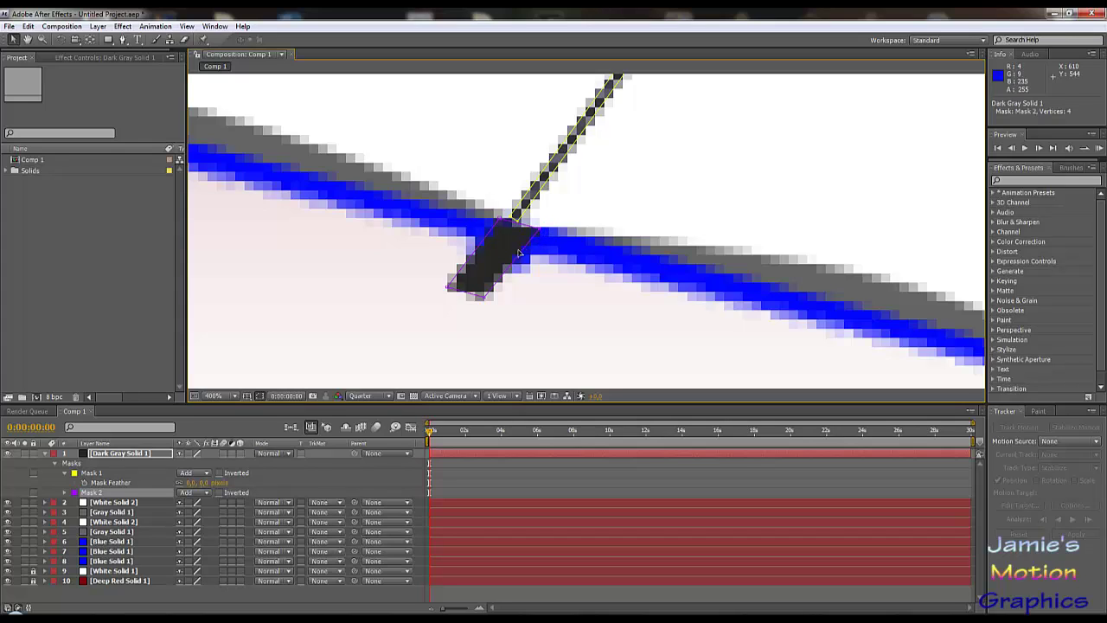
drag(449, 289, 489, 238)
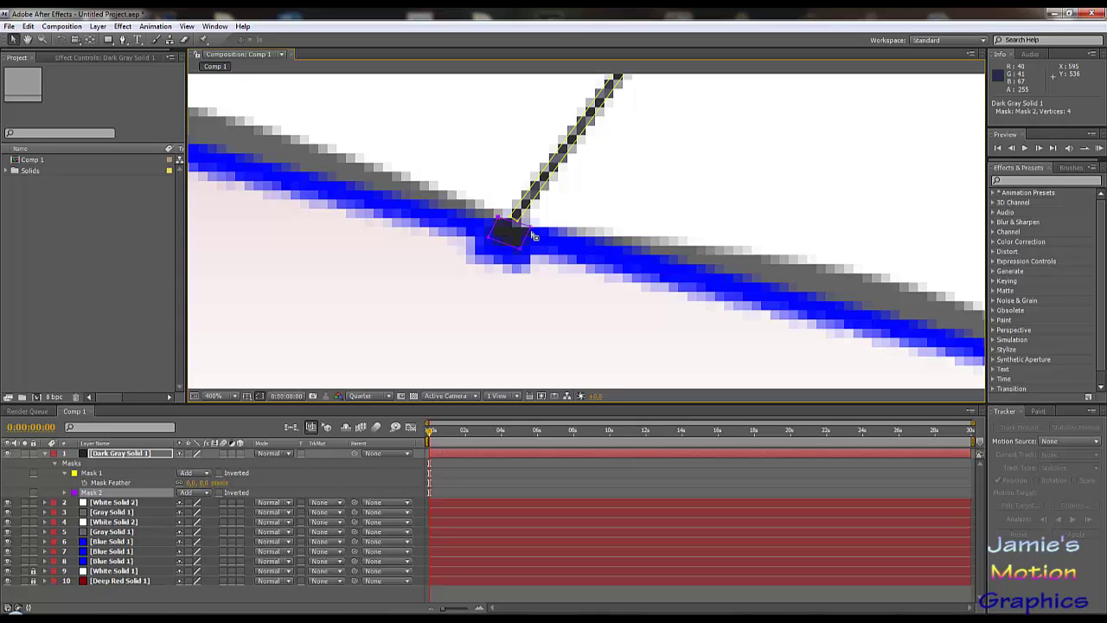
scroll(535, 237, down, 5)
scroll(611, 257, up, 5)
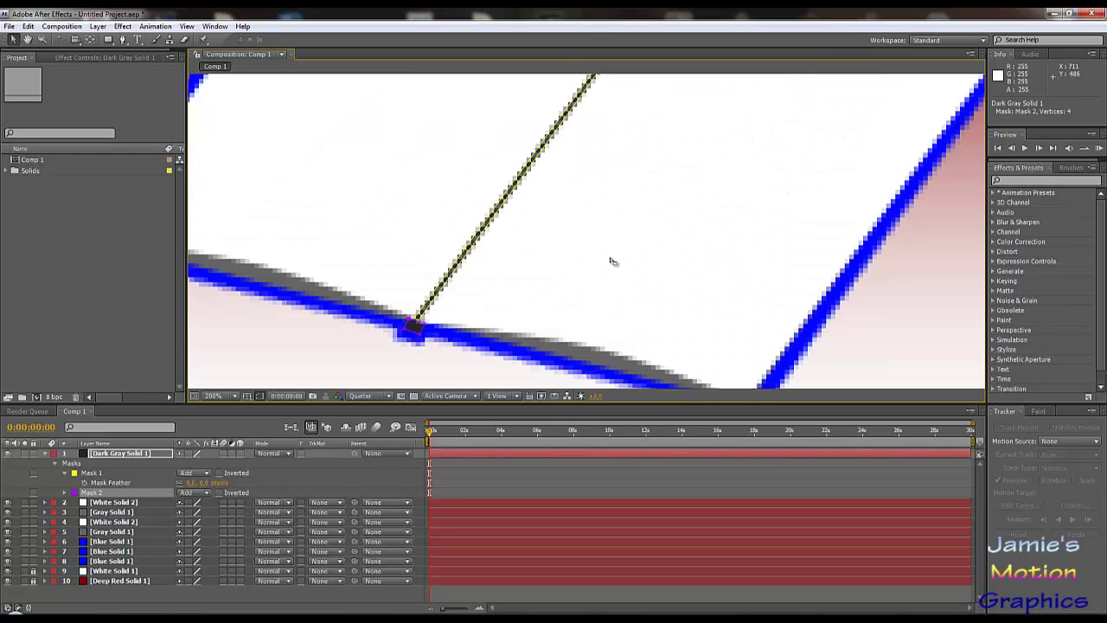
scroll(623, 254, down, 3)
click(181, 591)
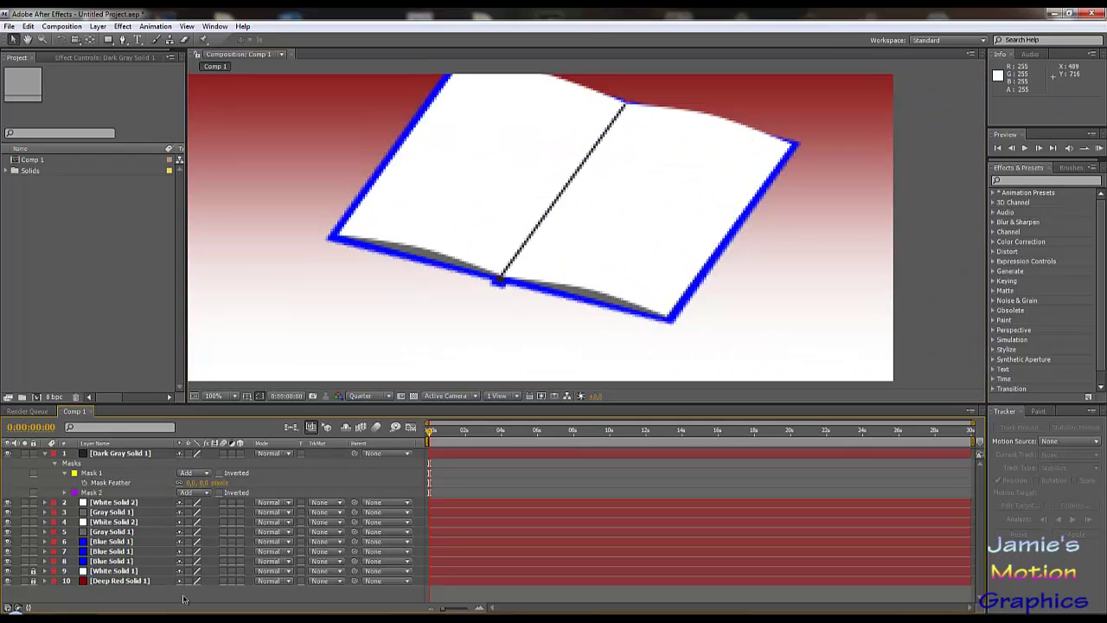
- Increase the Mask Feather of Mask 2 to soften the dark patch at the spine's bottom end, and deselect the layer
scroll(531, 265, up, 2)
drag(431, 322, 501, 288)
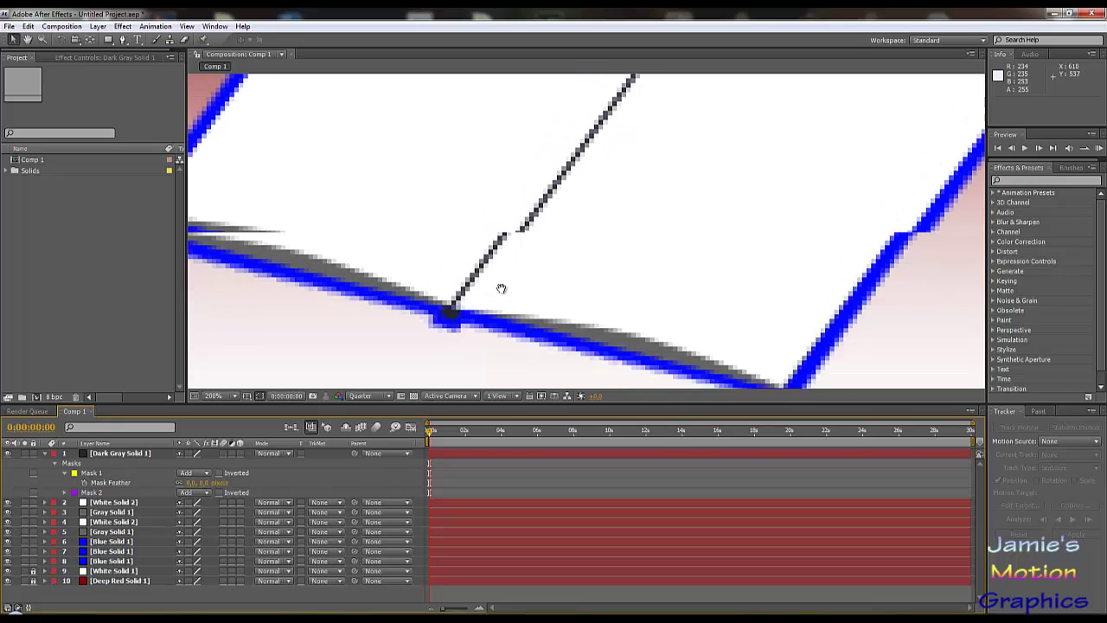
click(93, 493)
key(m)
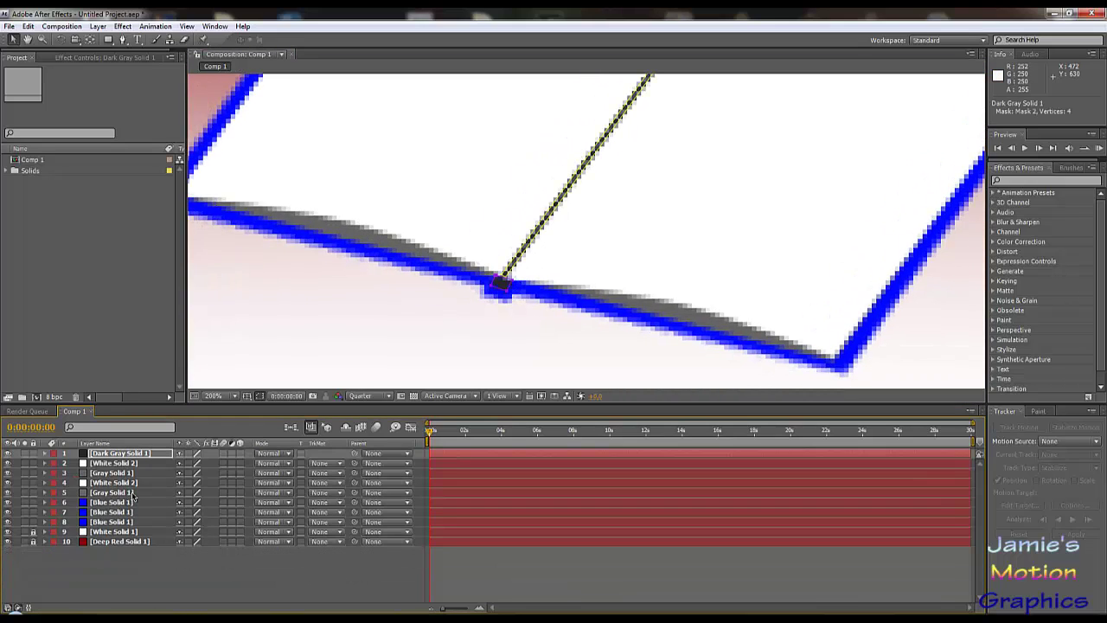
key(f)
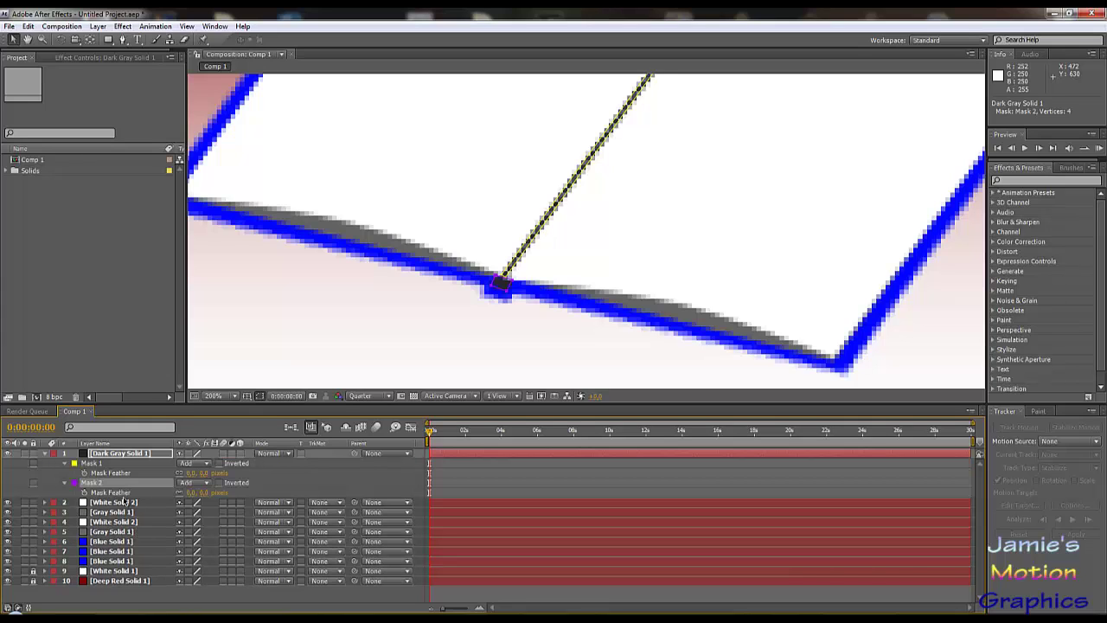
click(122, 493)
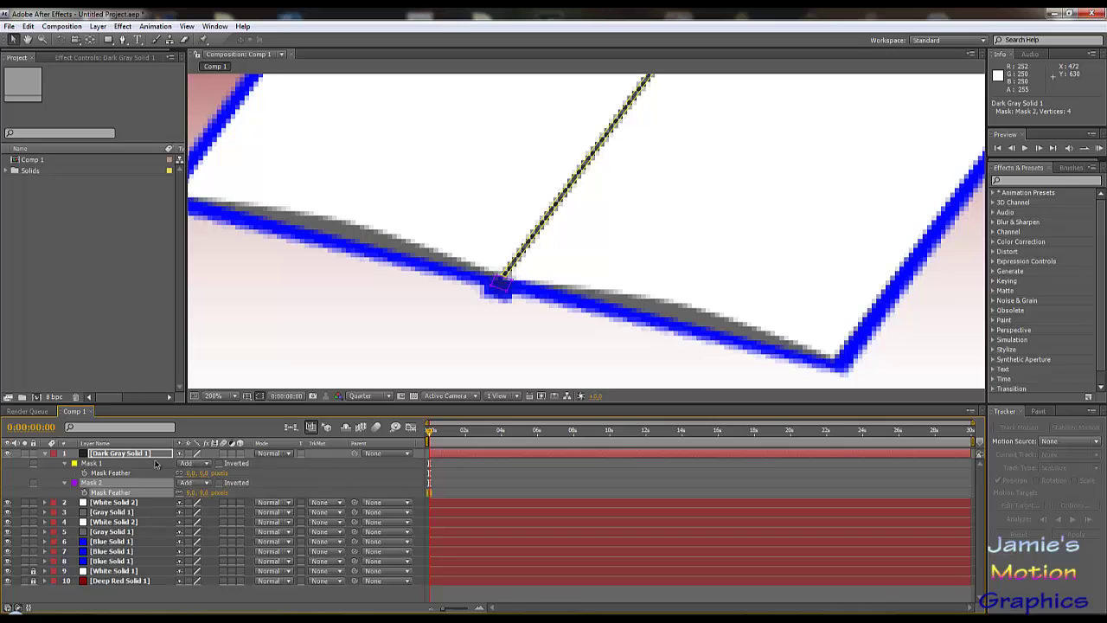
click(60, 595)
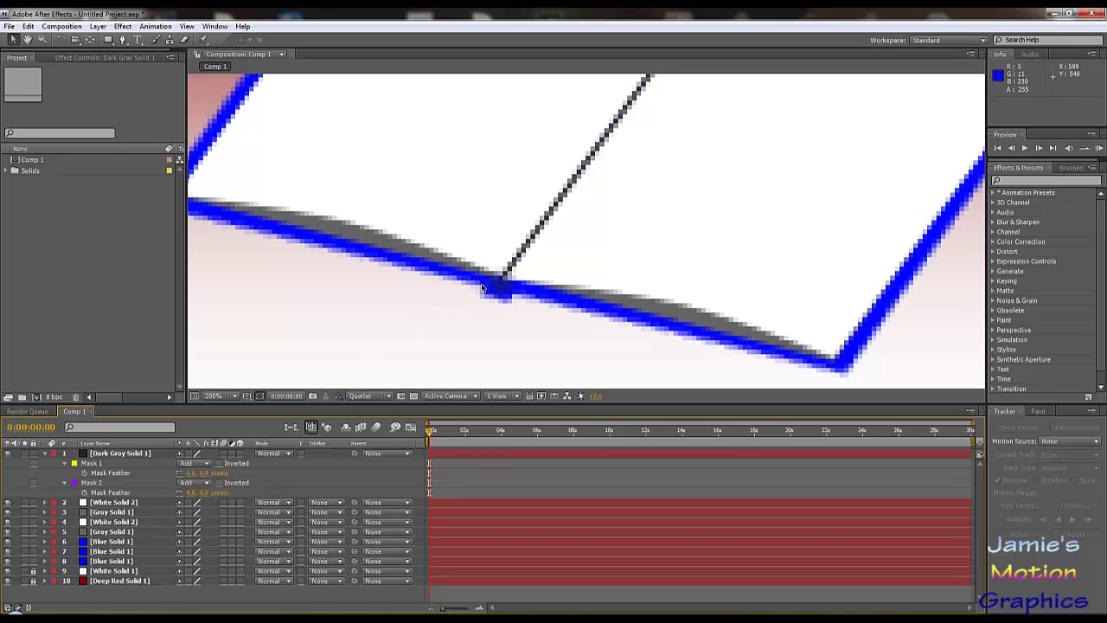
- Set the feather of Mask 2 on the Dark Gray Solid 1 layer to 5 pixels
scroll(501, 309, down, 1)
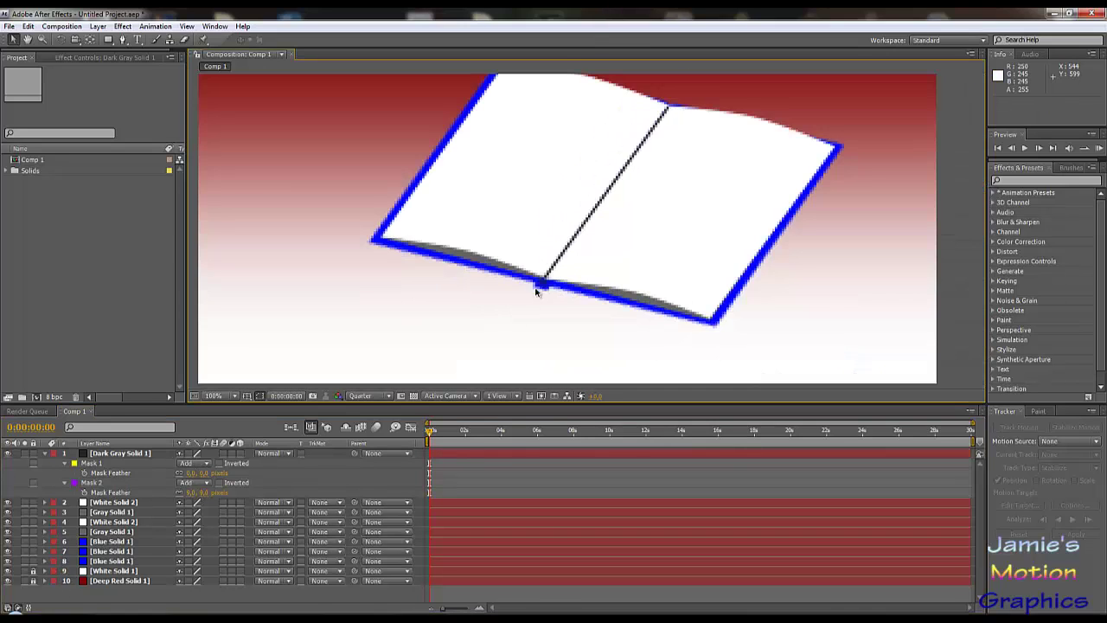
scroll(535, 337, up, 1)
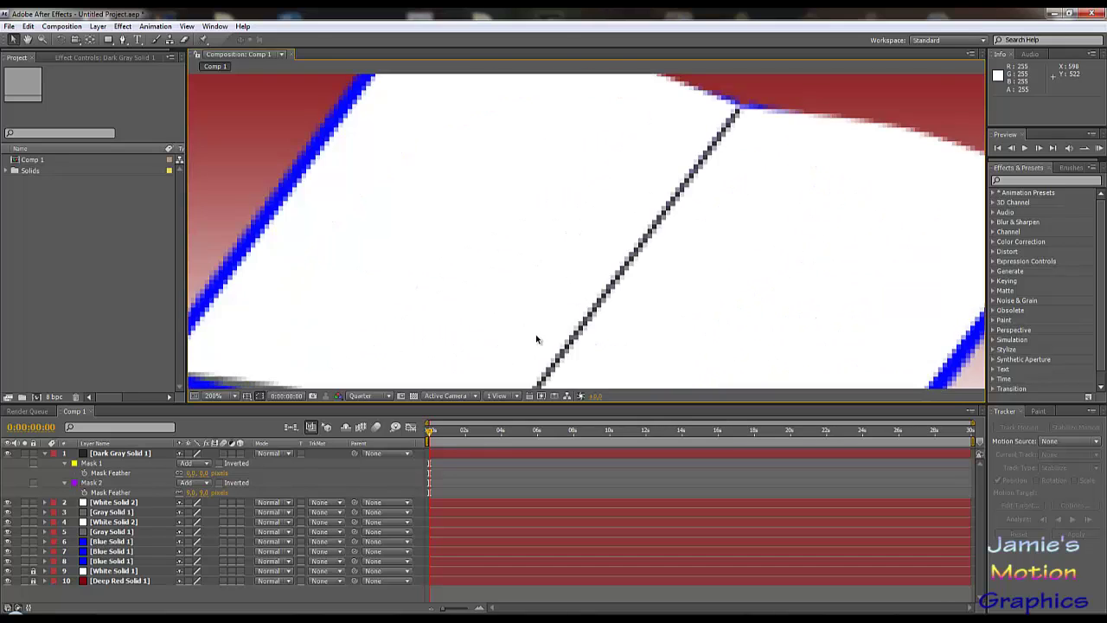
scroll(556, 205, down, 3)
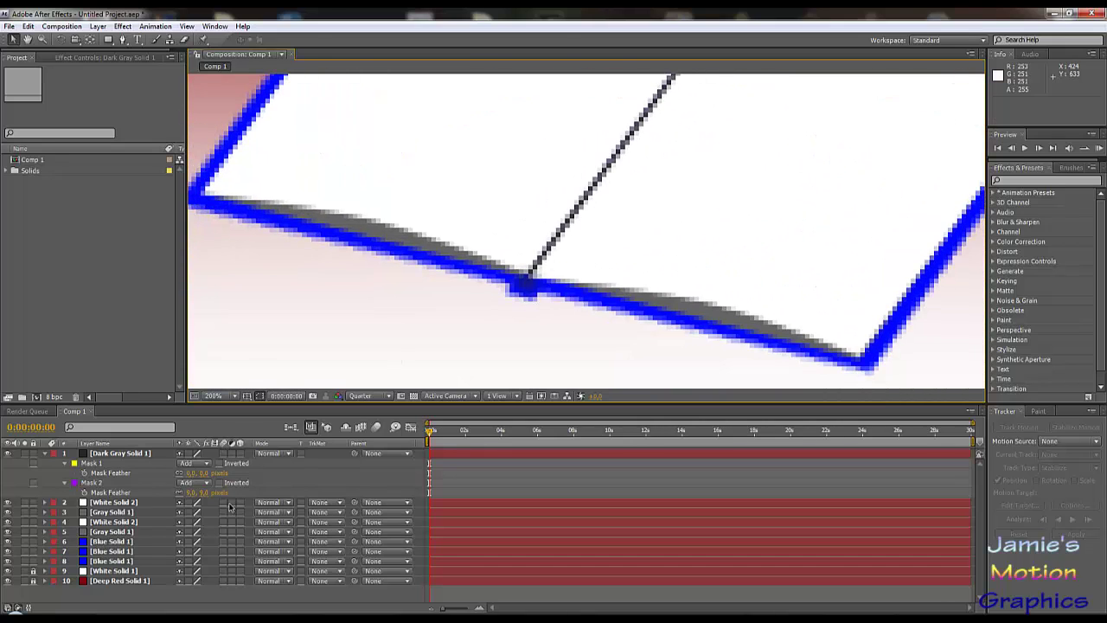
click(208, 492)
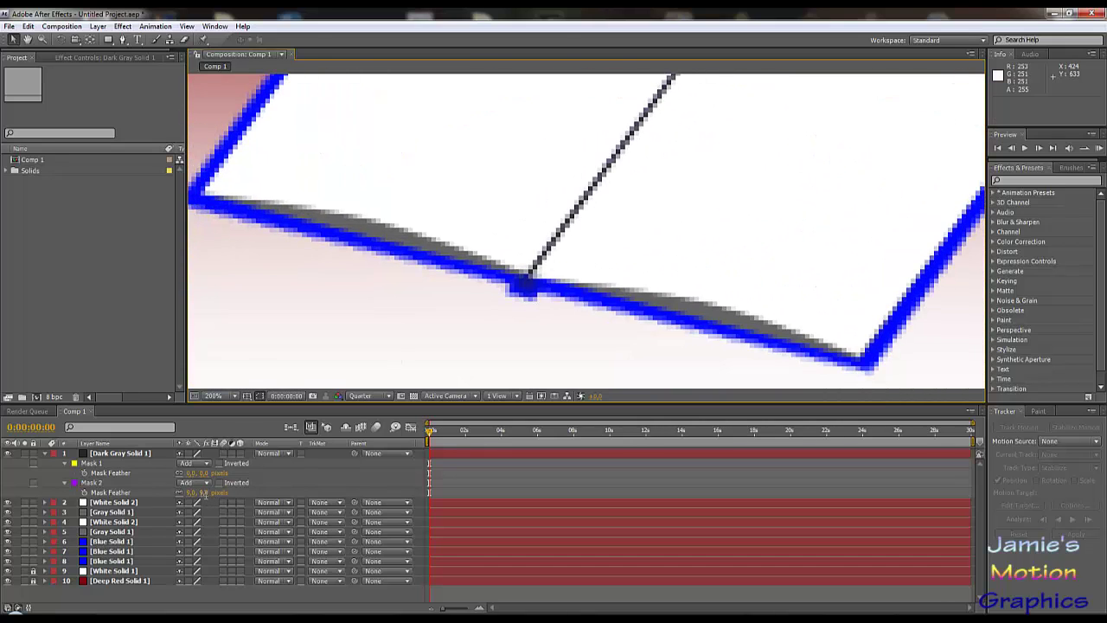
click(372, 459)
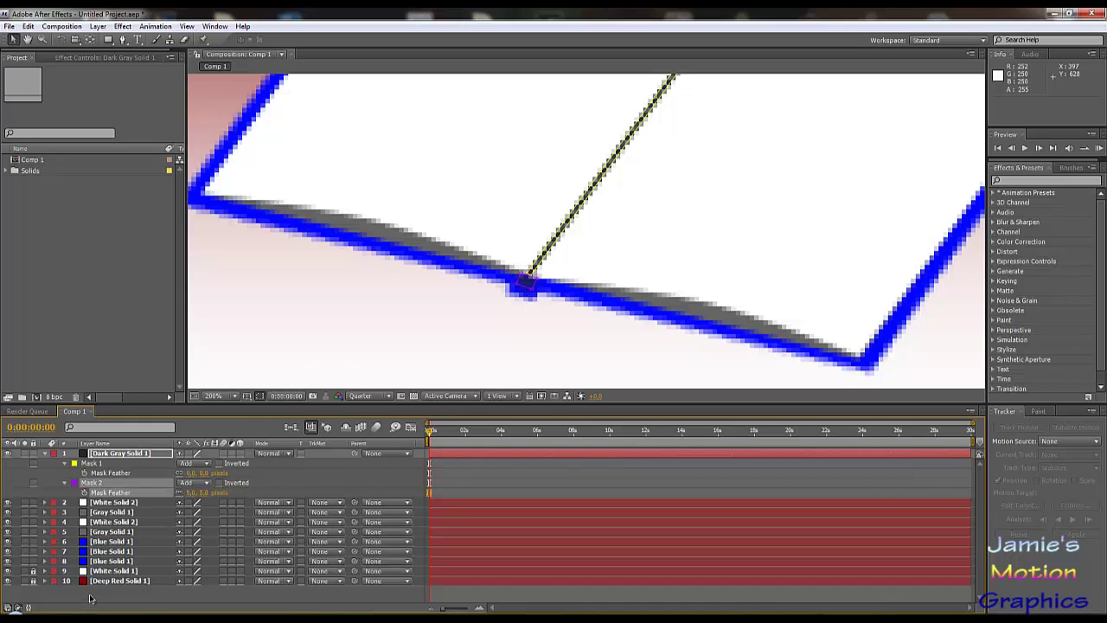
click(90, 598)
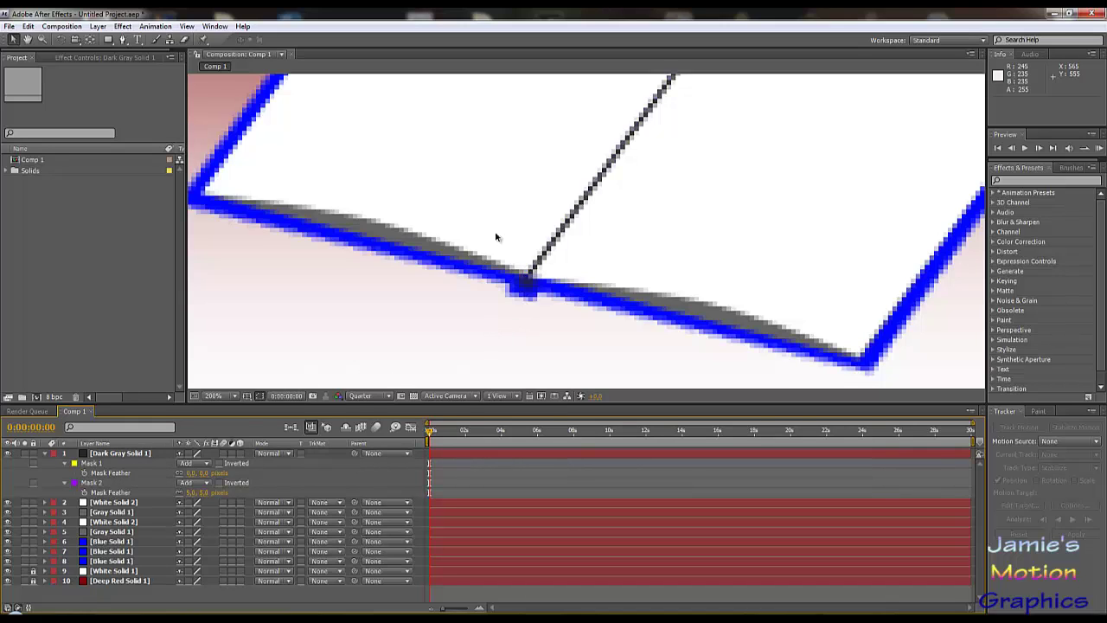
- Duplicate the White Solid 2 layer of the book's right page and move the copy to the top of the layer stack
drag(493, 234, 490, 308)
scroll(489, 290, down, 1)
drag(493, 256, 440, 273)
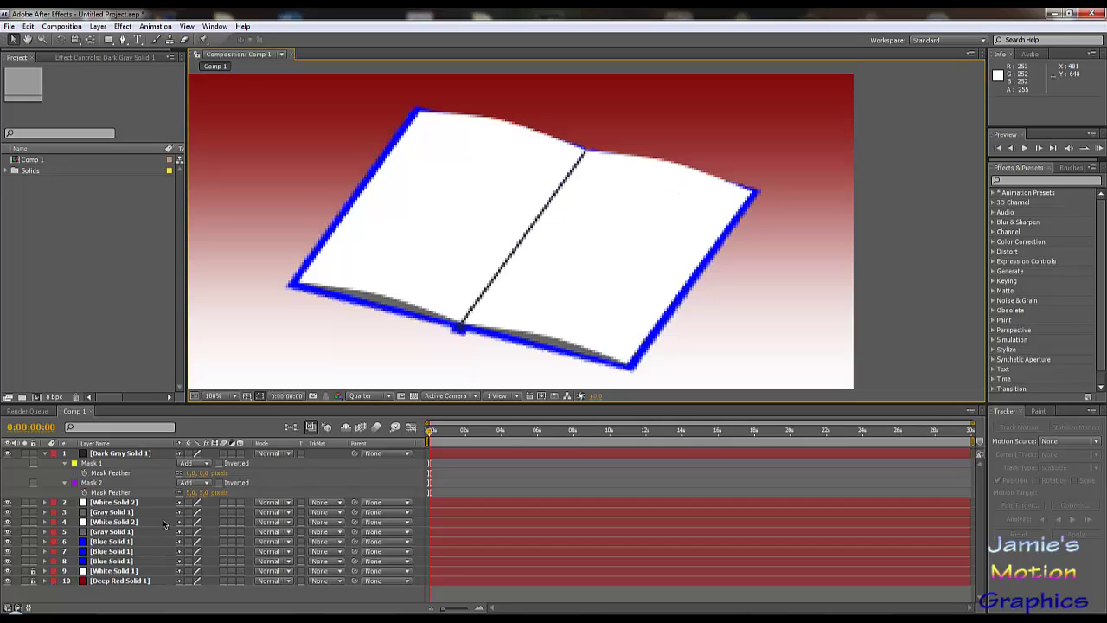
click(113, 503)
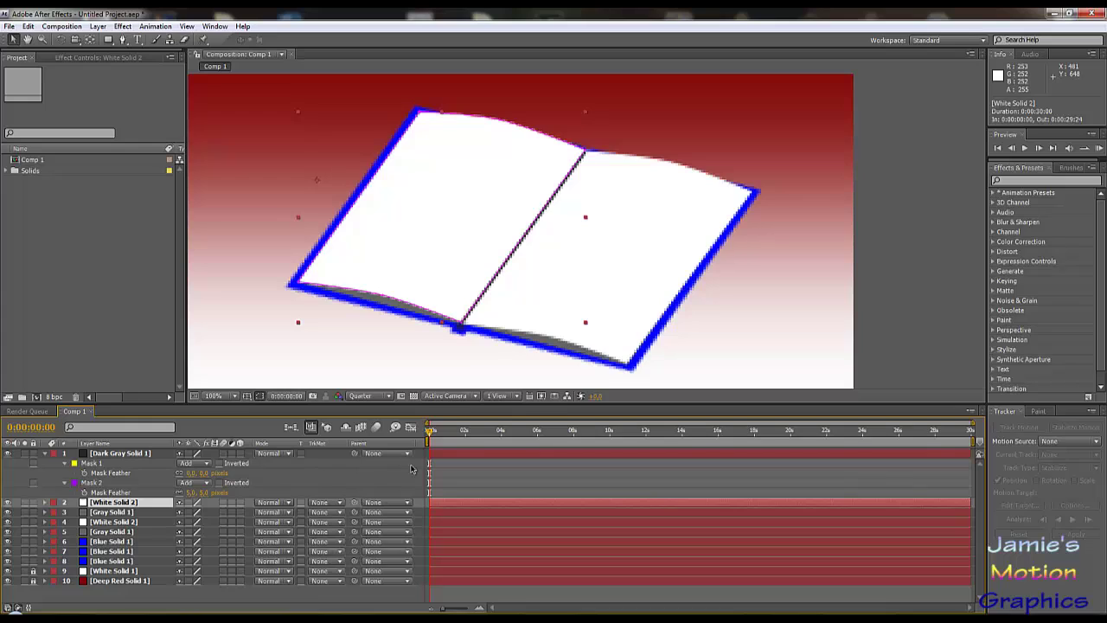
click(111, 522)
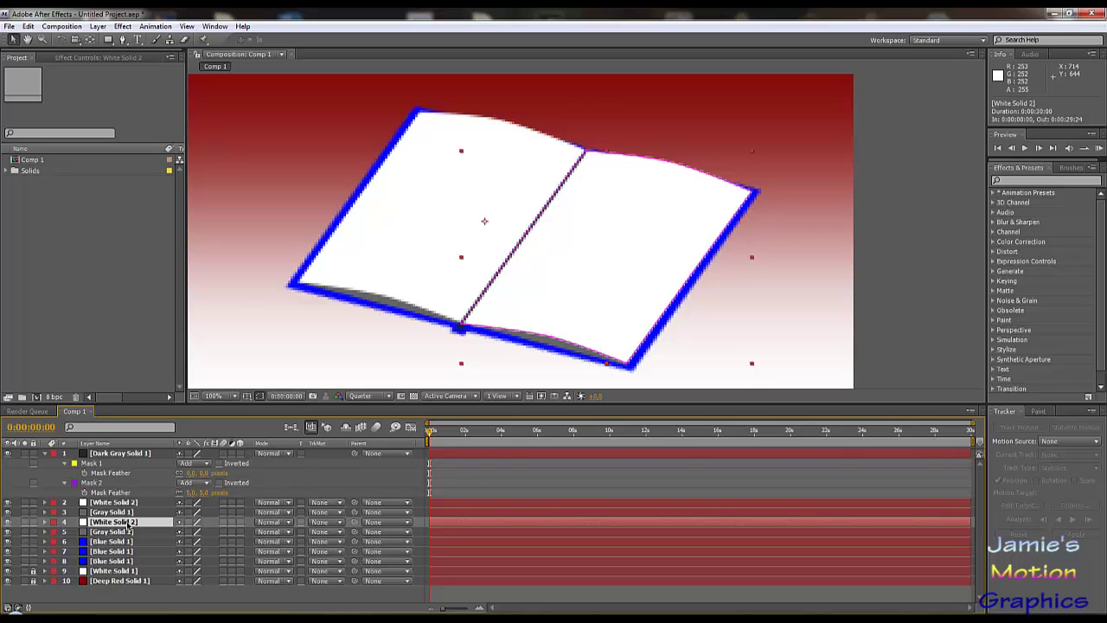
key(ctrl+d)
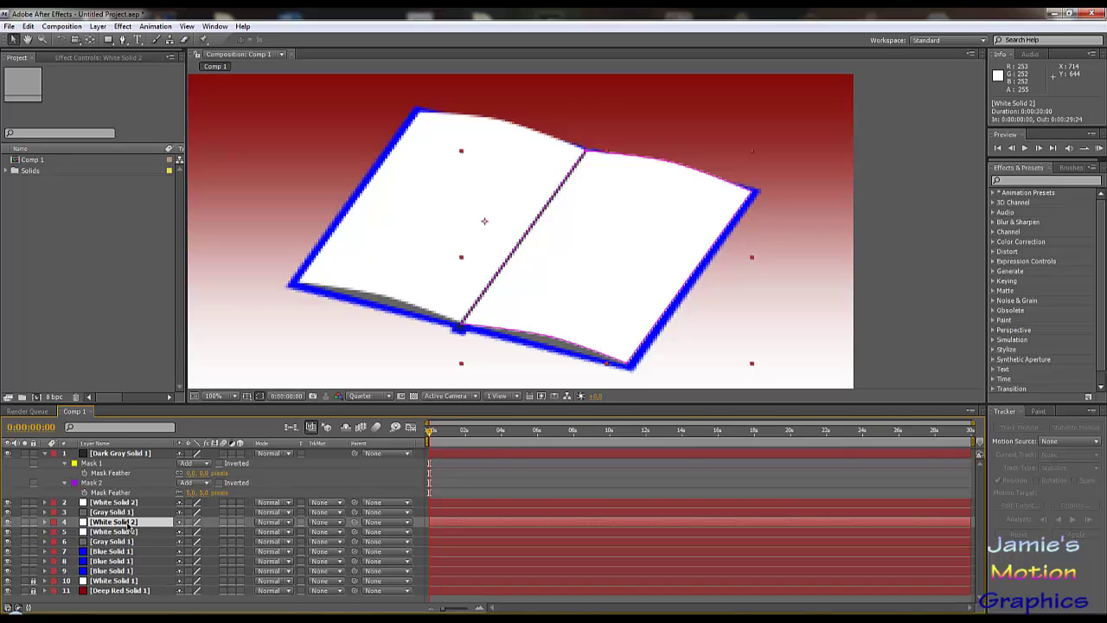
drag(121, 524, 121, 451)
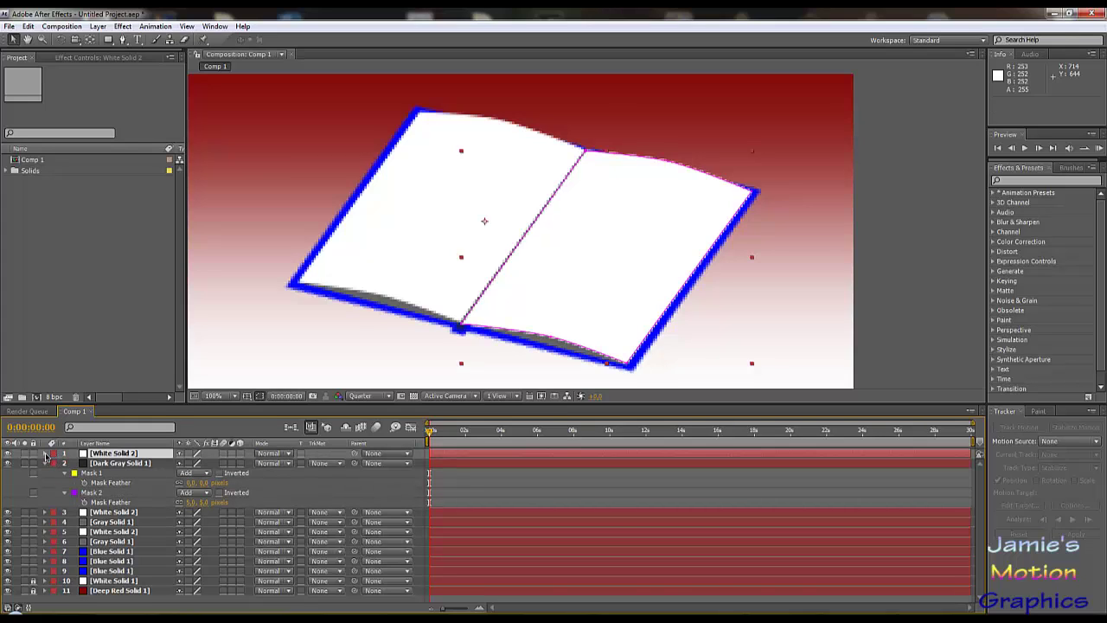
- Collapse the Dark Gray Solid 1 layer and lock all layers beneath the top White Solid 2 copy
click(45, 463)
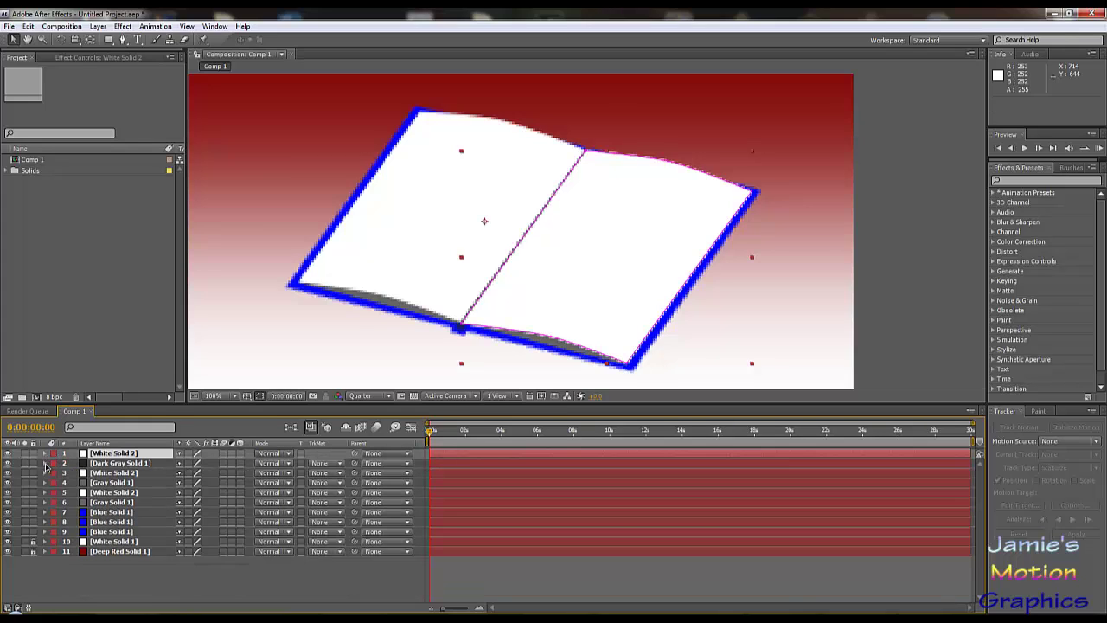
drag(38, 467, 37, 507)
mouse_move(36, 467)
mouse_down()
mouse_move(32, 556)
mouse_move(34, 473)
mouse_up()
- Add a Mask Path keyframe for Mask 1 on the top White Solid 2 layer at 0:00:02:00
click(45, 454)
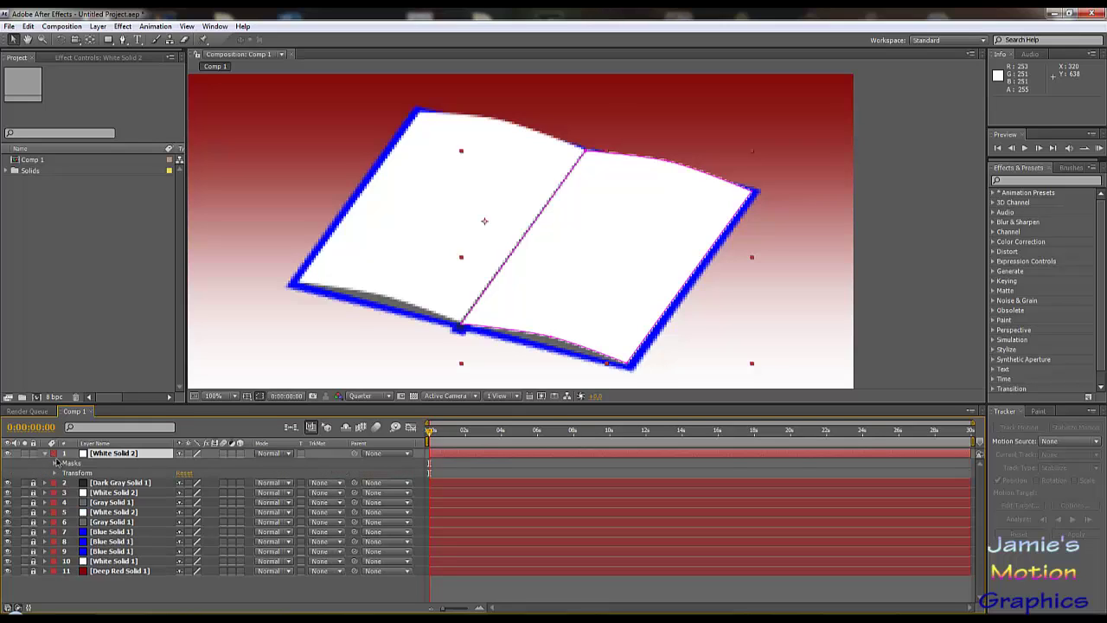
click(56, 464)
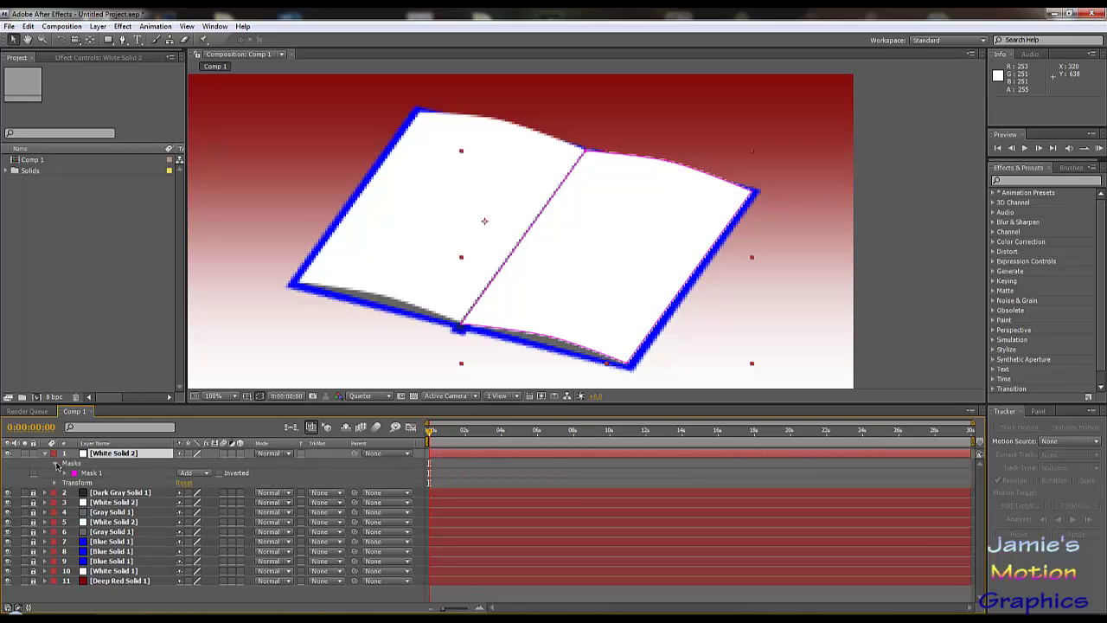
click(429, 434)
drag(521, 432, 462, 431)
drag(975, 423, 612, 442)
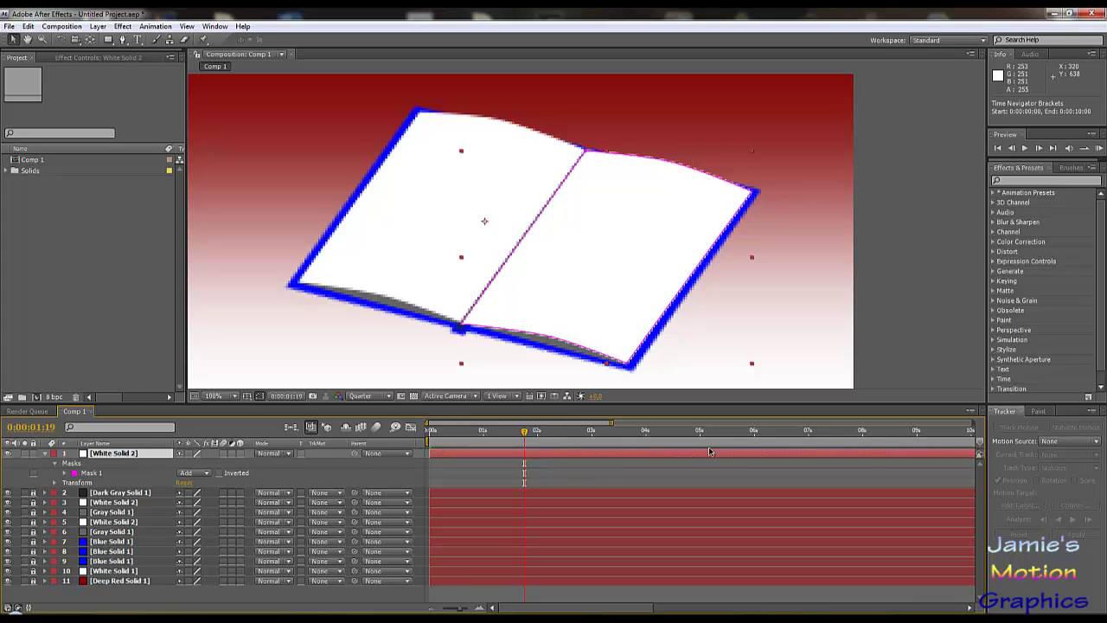
mouse_move(529, 435)
mouse_down()
mouse_move(510, 436)
mouse_move(539, 438)
mouse_up()
click(65, 474)
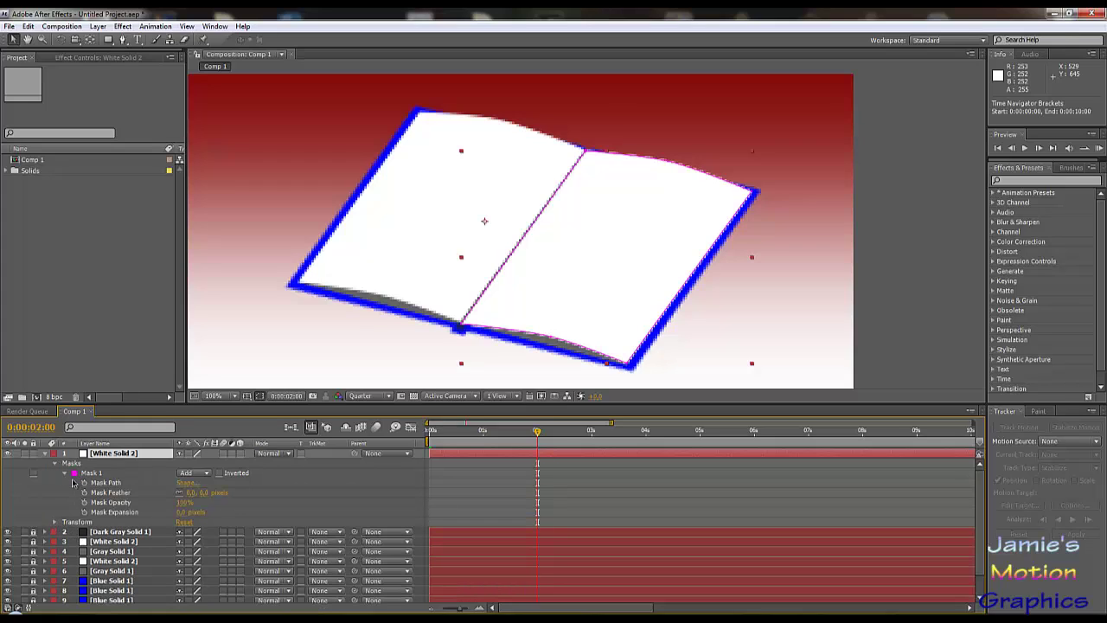
click(85, 482)
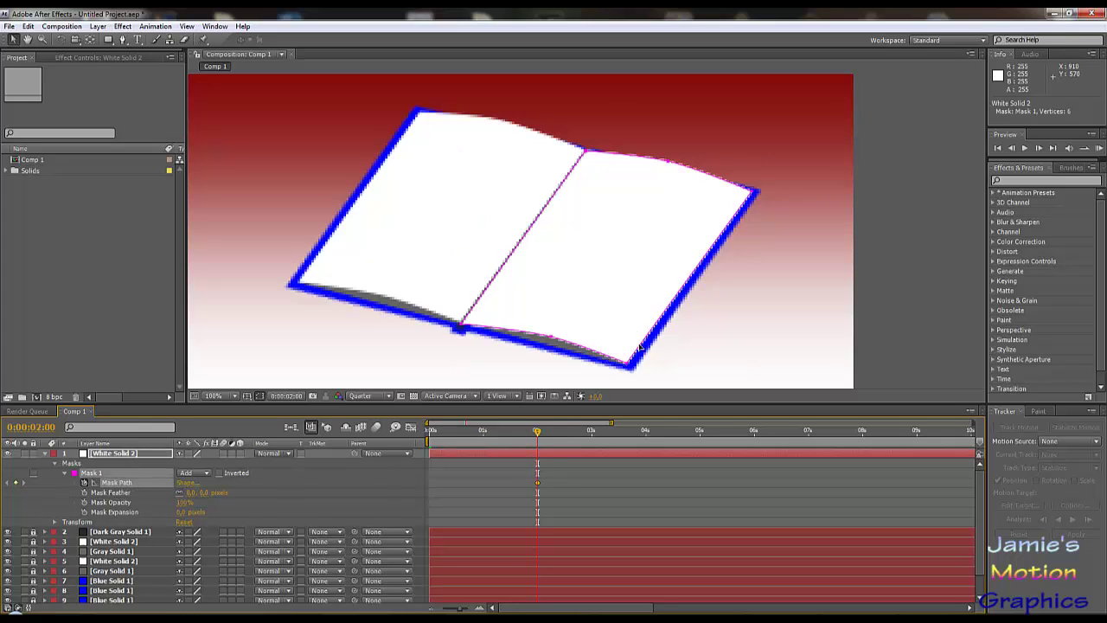
- At 0:00:04:00, move Mask 1's lower outer corner to the left page's lower corner and fit its bottom edge to that page's curve
drag(543, 438, 649, 446)
drag(628, 365, 561, 342)
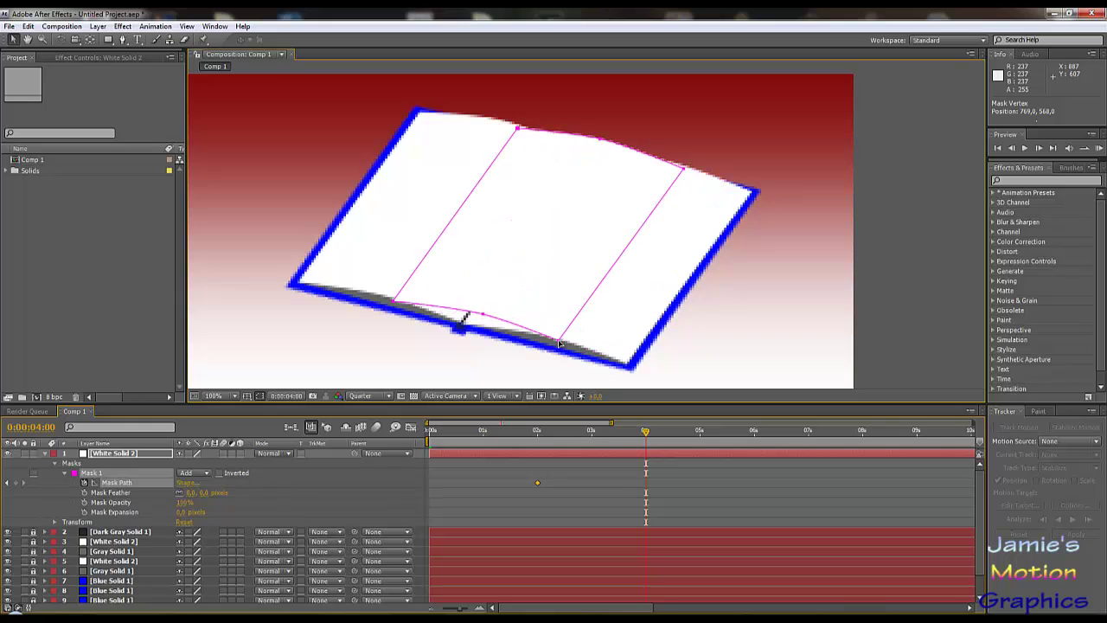
key(ctrl+z)
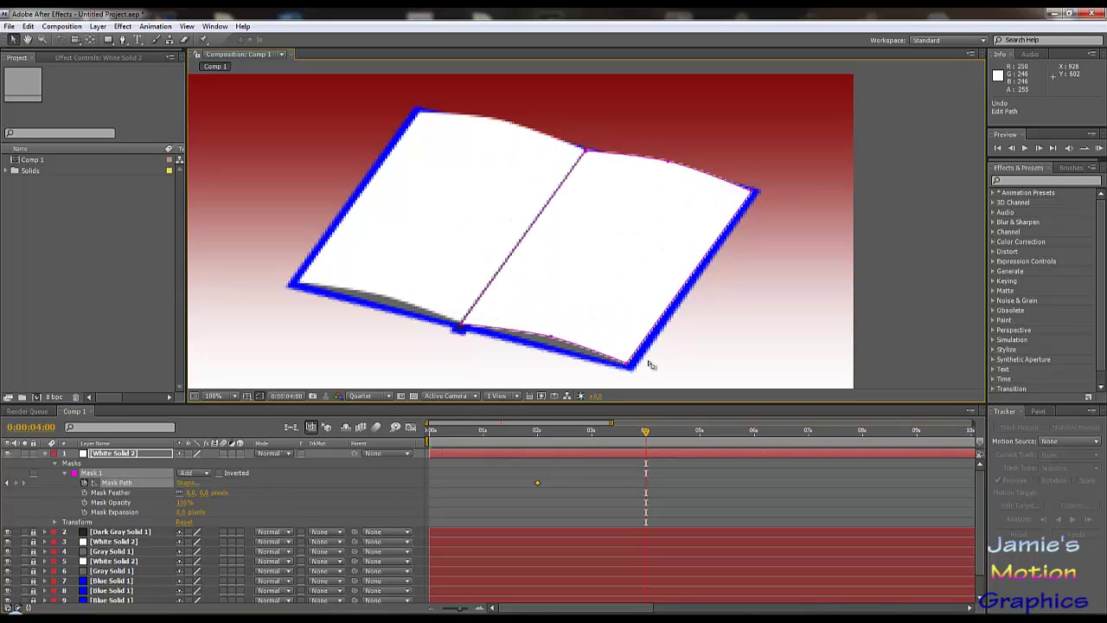
click(631, 369)
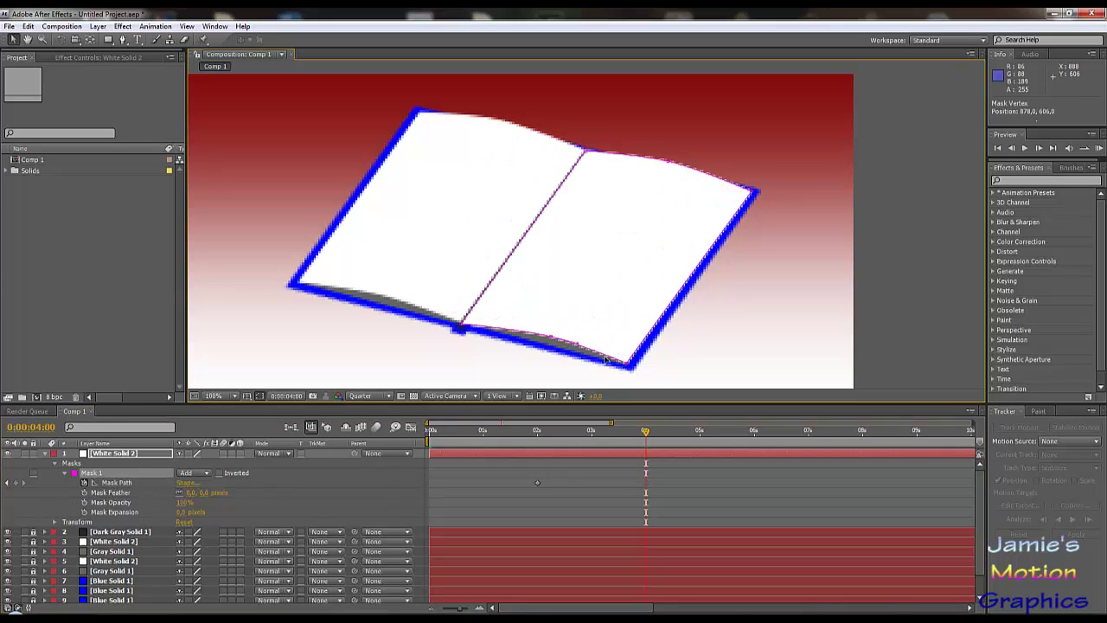
drag(629, 365, 301, 285)
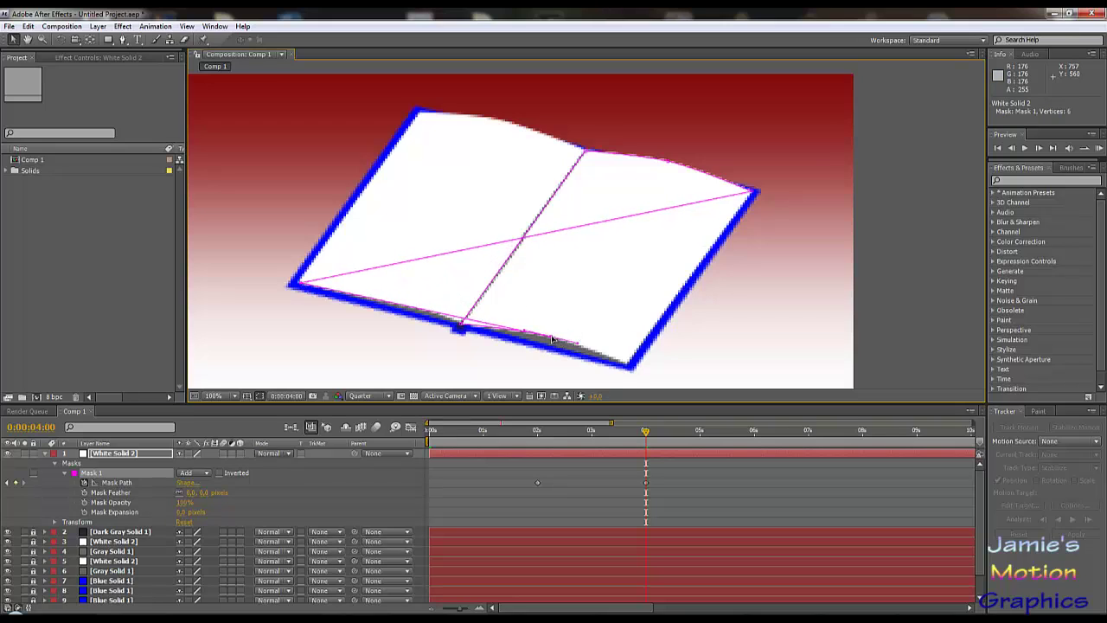
drag(554, 339, 366, 296)
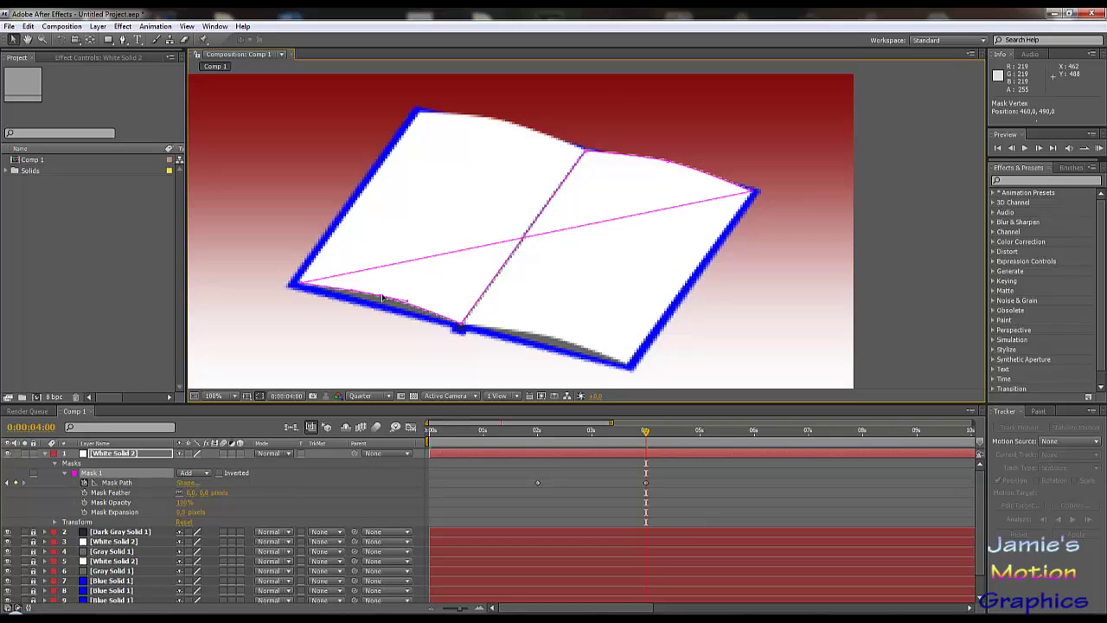
drag(382, 298, 381, 299)
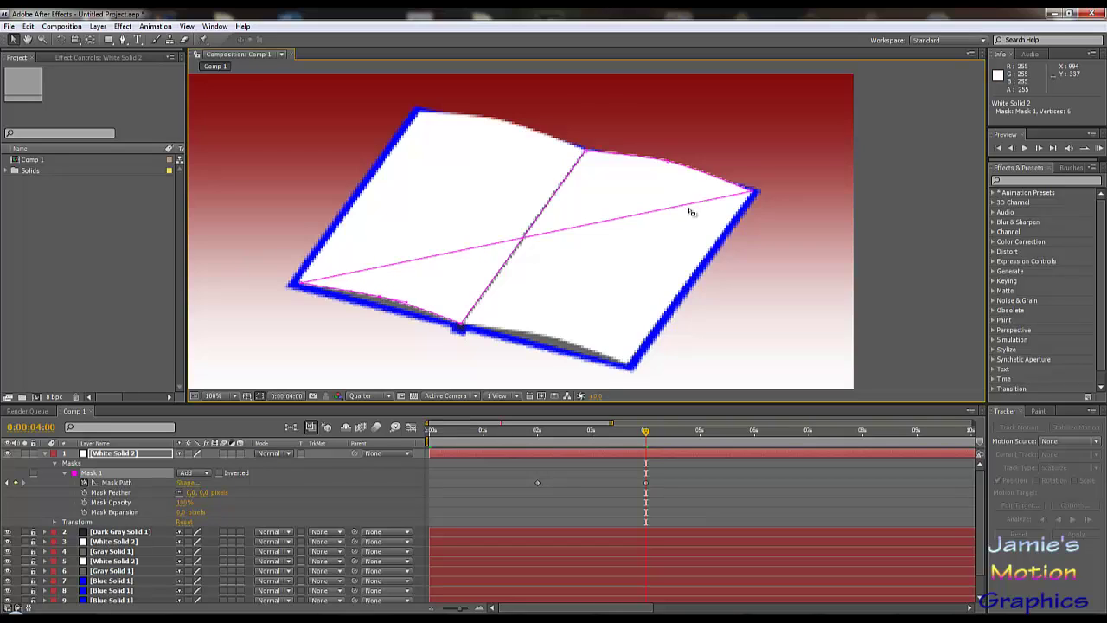
- Move Mask 1's upper outer corner to the left page's upper corner and fit its top edge to that page's curve
drag(752, 194, 421, 113)
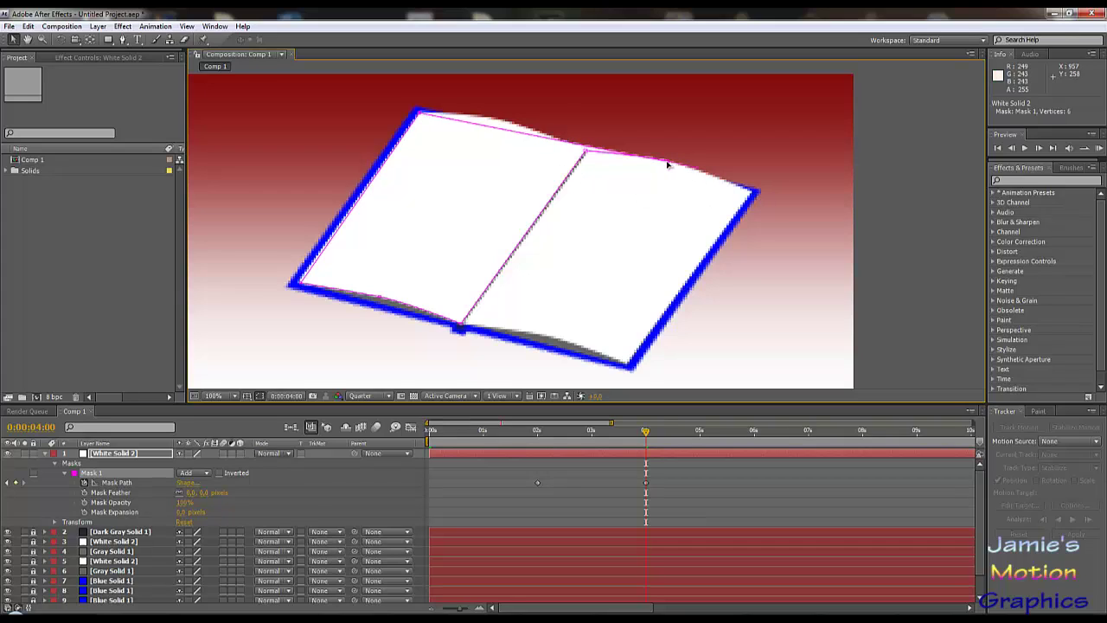
drag(668, 163, 531, 129)
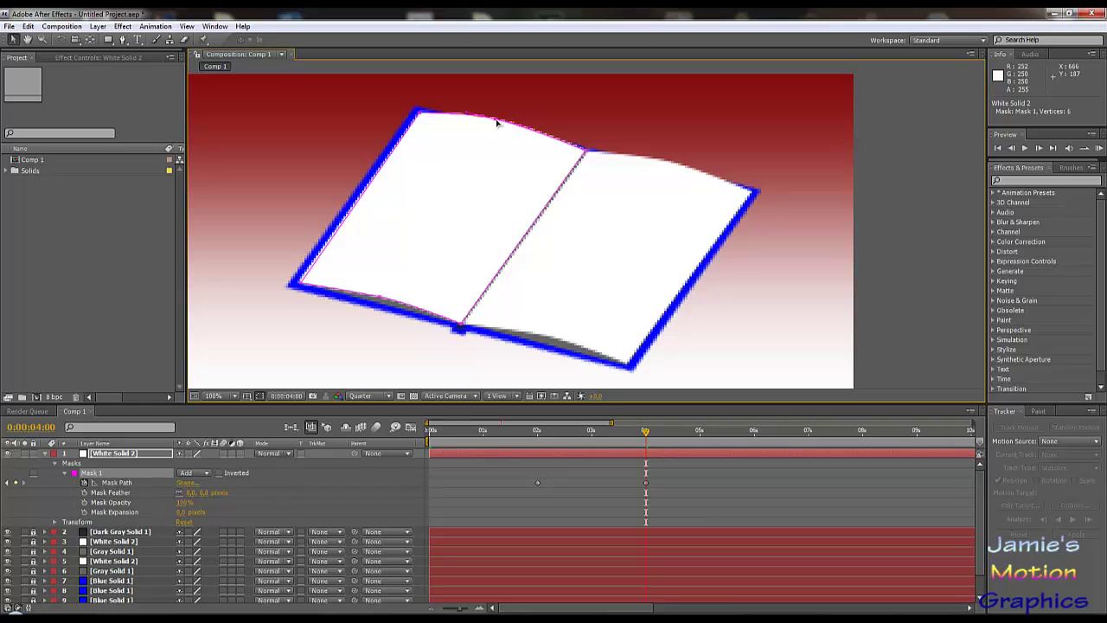
scroll(502, 153, up, 1)
drag(516, 199, 566, 337)
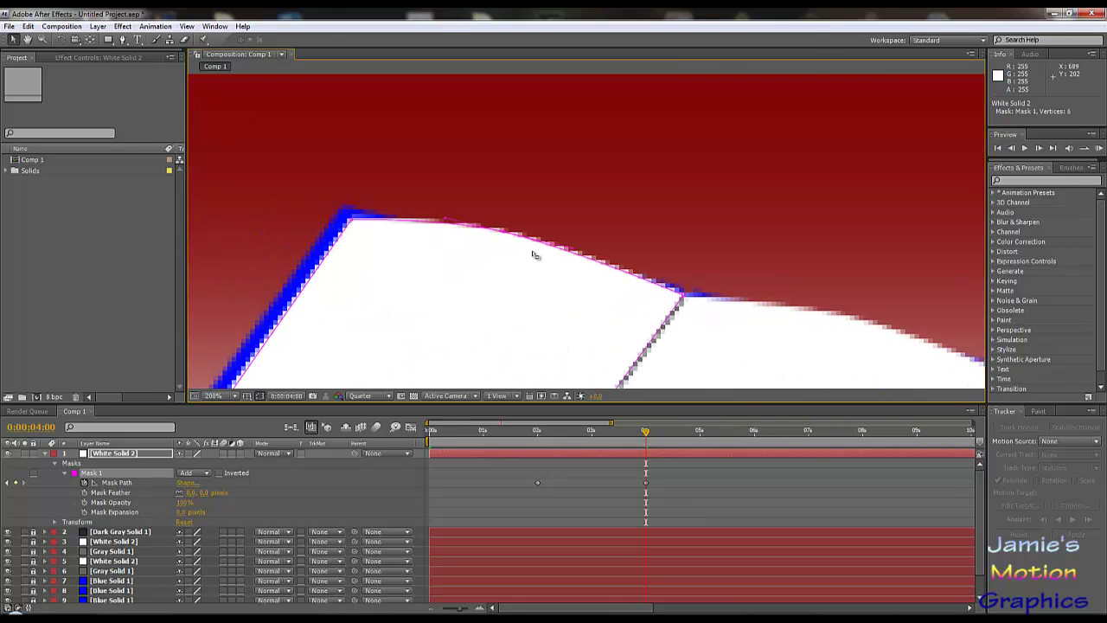
scroll(532, 256, up, 2)
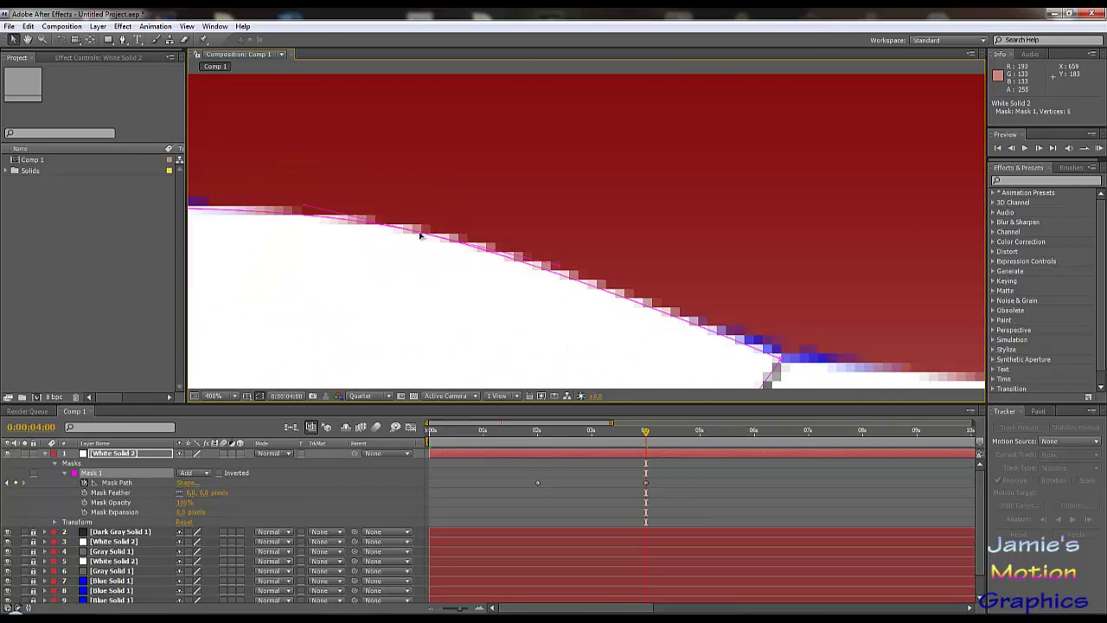
drag(420, 235, 435, 271)
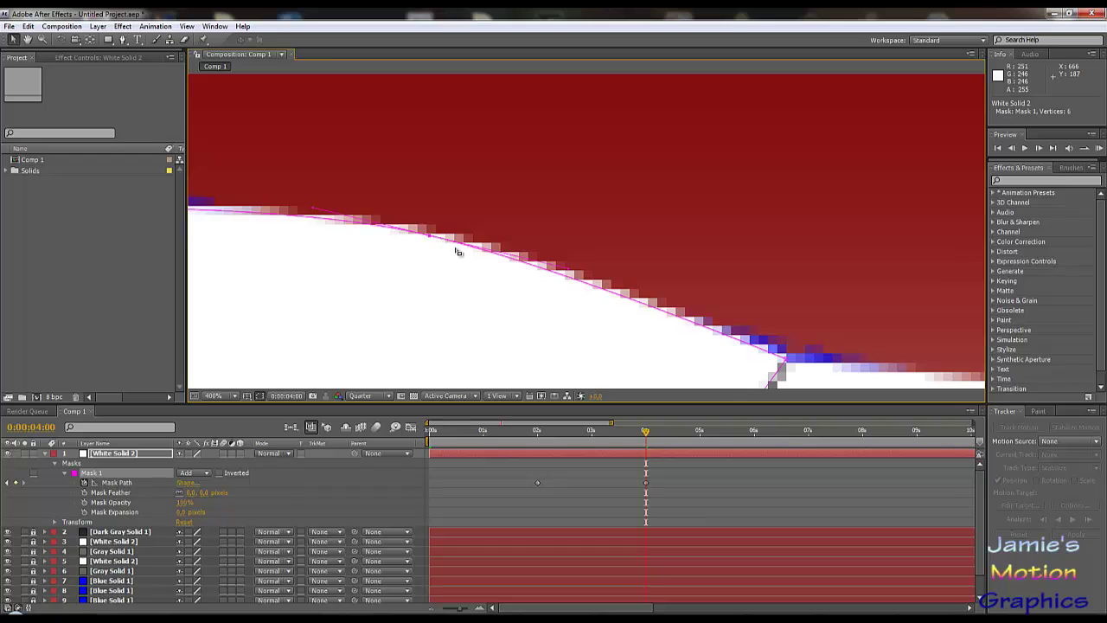
drag(485, 274, 488, 278)
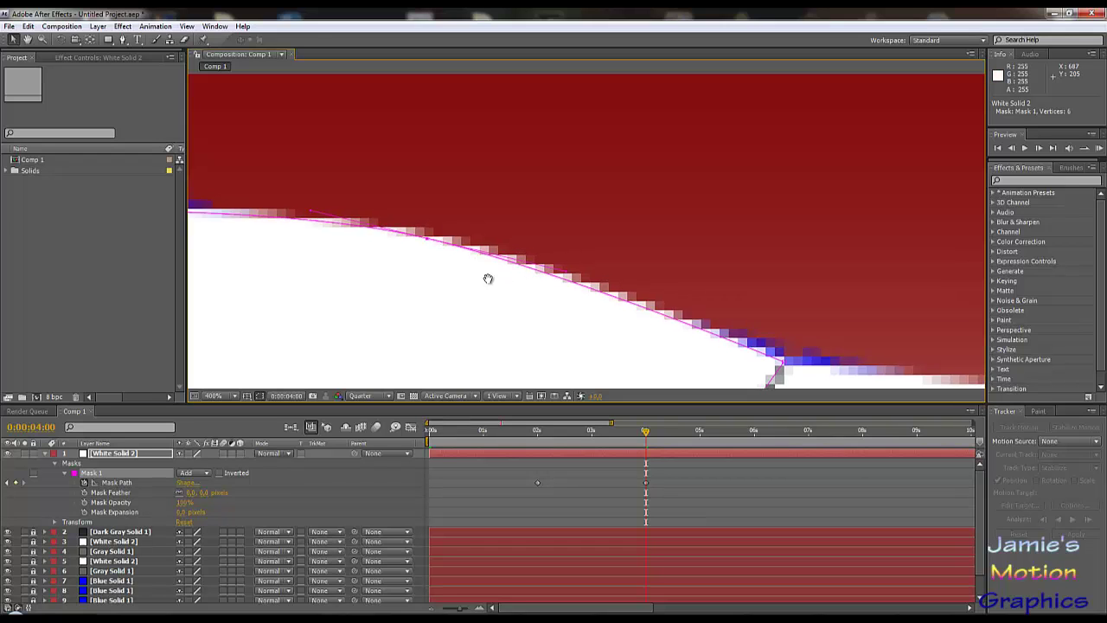
- Preview the page turn between the two keyframes and examine the mask's shape near the spine at 0:00:03:00 and 0:00:02:19
scroll(487, 277, down, 3)
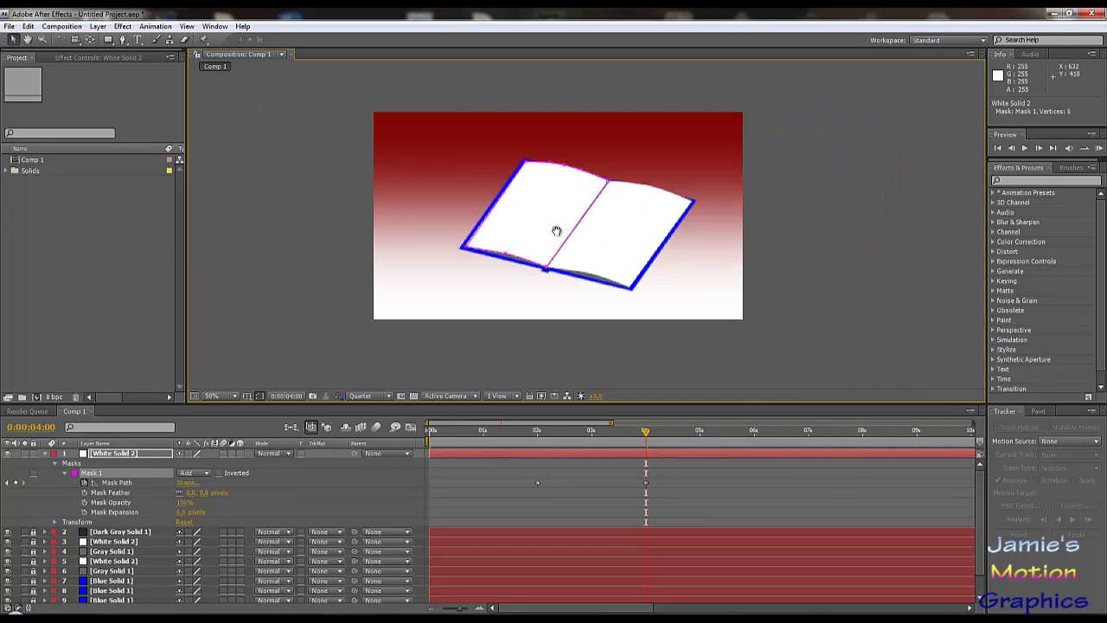
drag(557, 231, 560, 267)
mouse_move(645, 436)
mouse_down()
mouse_move(519, 439)
mouse_move(568, 437)
mouse_up()
key(space)
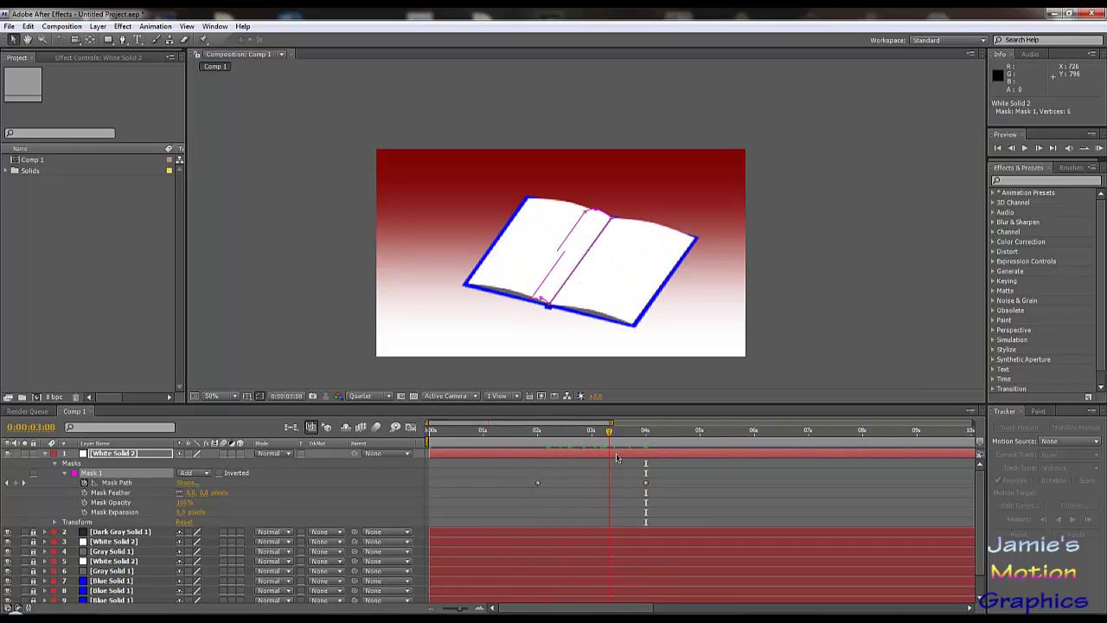
mouse_move(620, 467)
mouse_down()
mouse_move(591, 468)
mouse_move(592, 484)
mouse_up()
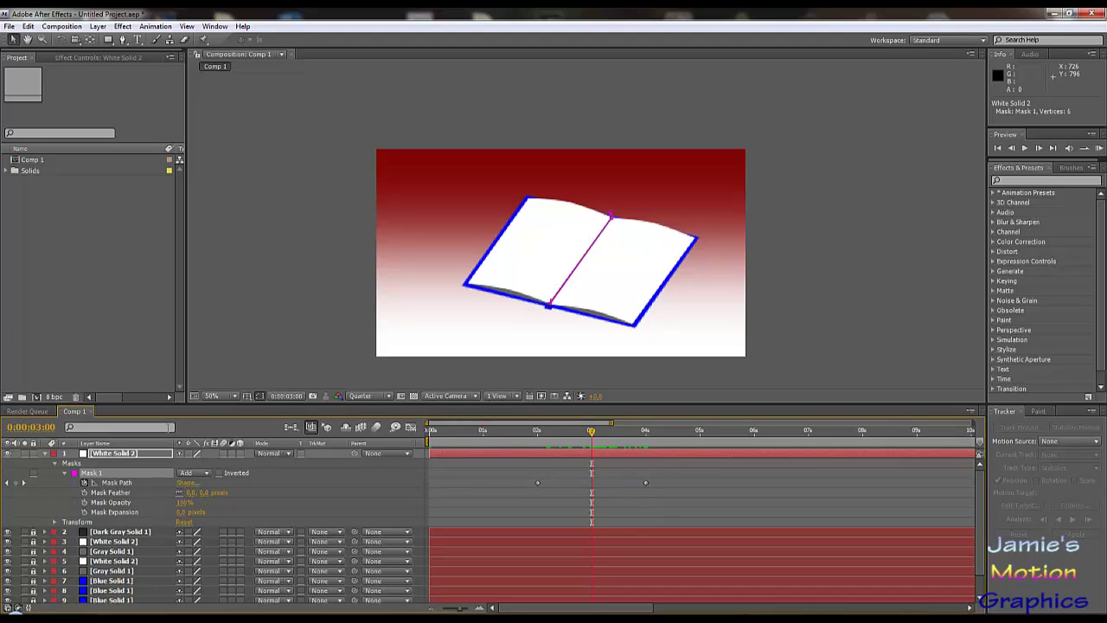
scroll(568, 297, up, 6)
drag(723, 205, 645, 291)
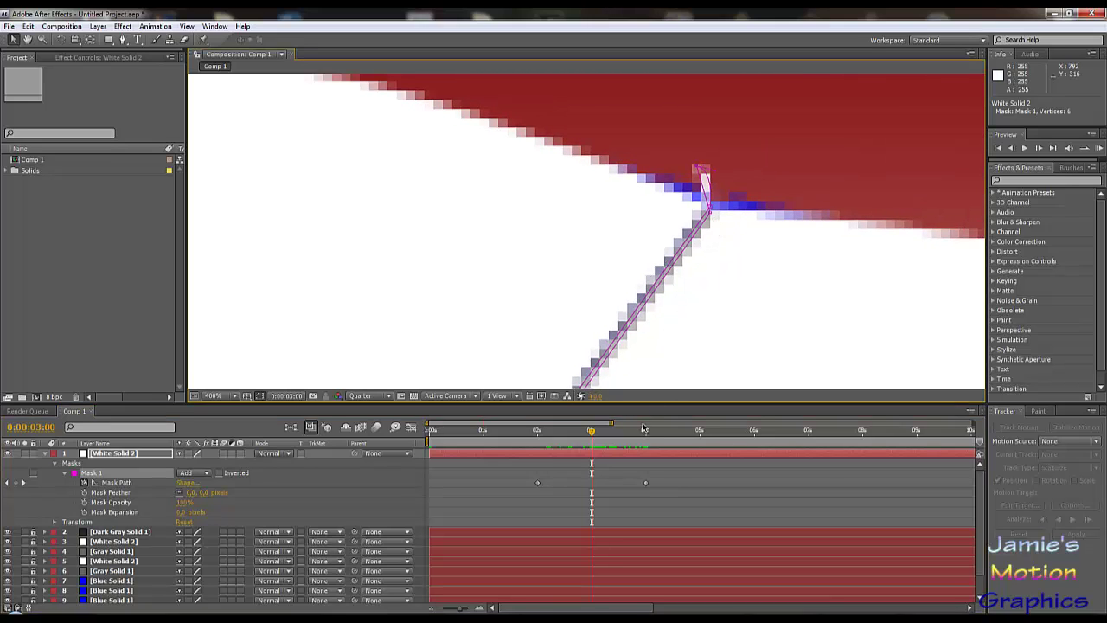
scroll(709, 242, down, 4)
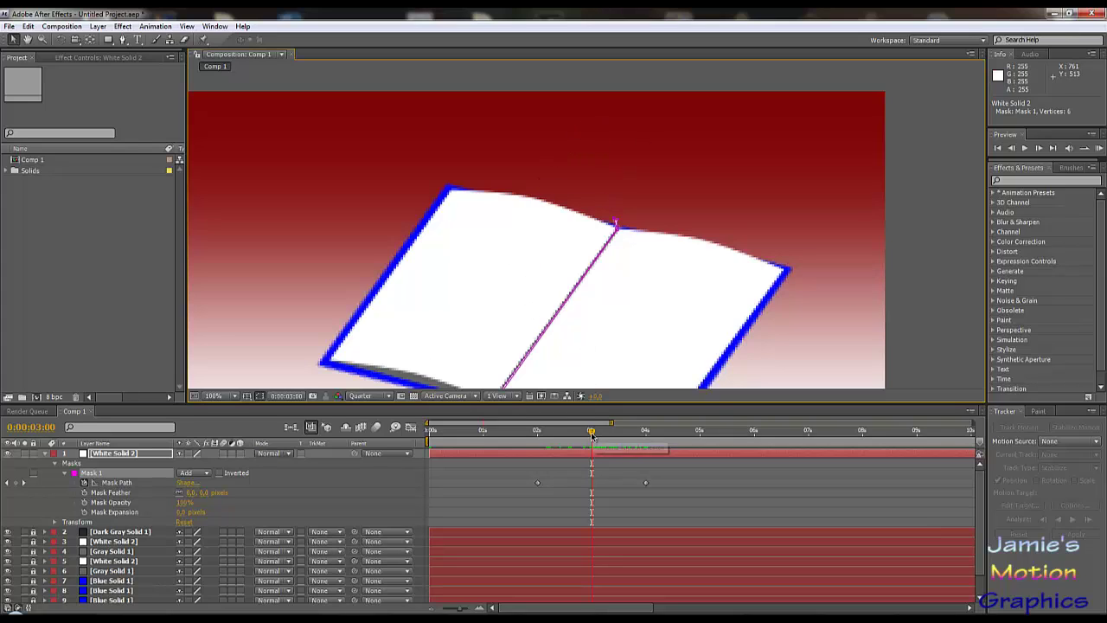
mouse_move(591, 432)
mouse_down()
mouse_move(565, 433)
mouse_move(578, 432)
mouse_up()
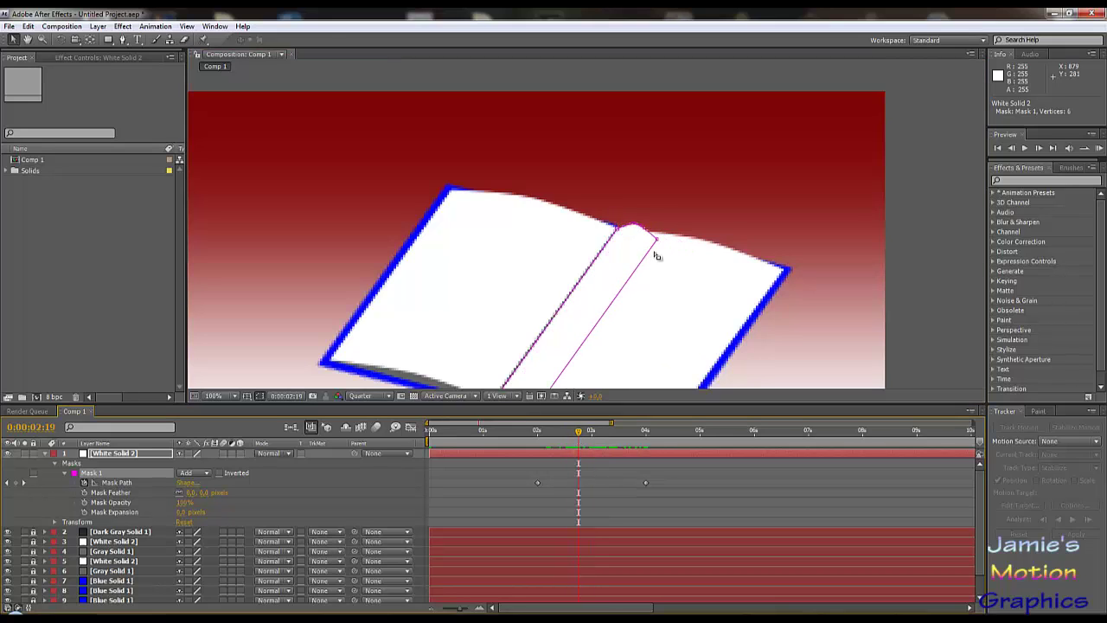
- At 0:00:03:00, try to pull Mask 1's lower outer corner up from the base of the spine
drag(621, 324, 694, 216)
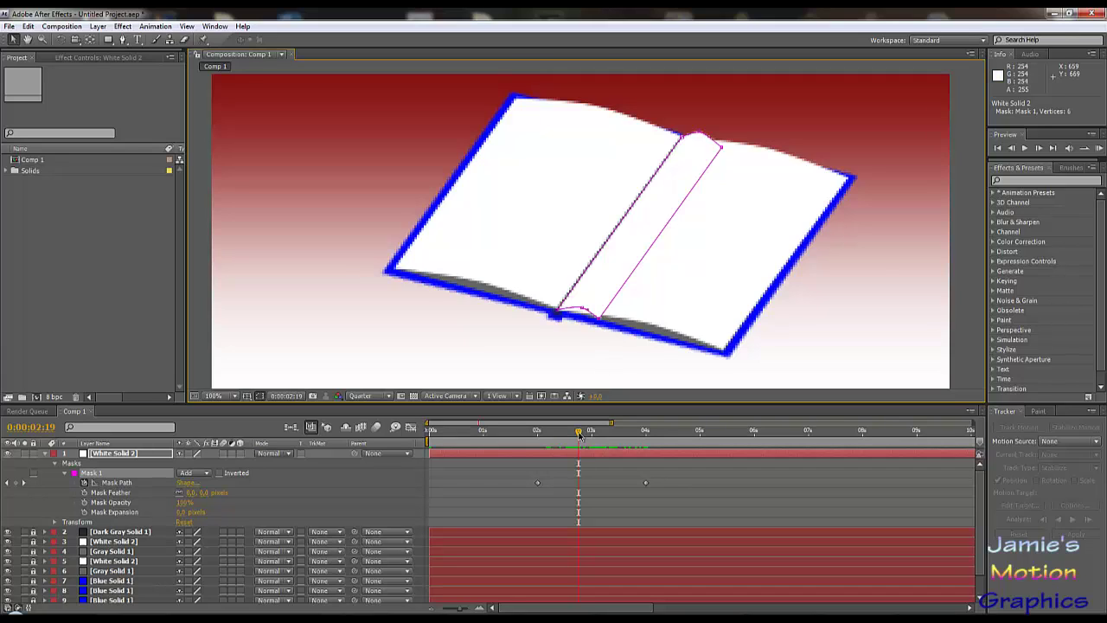
drag(579, 435, 593, 438)
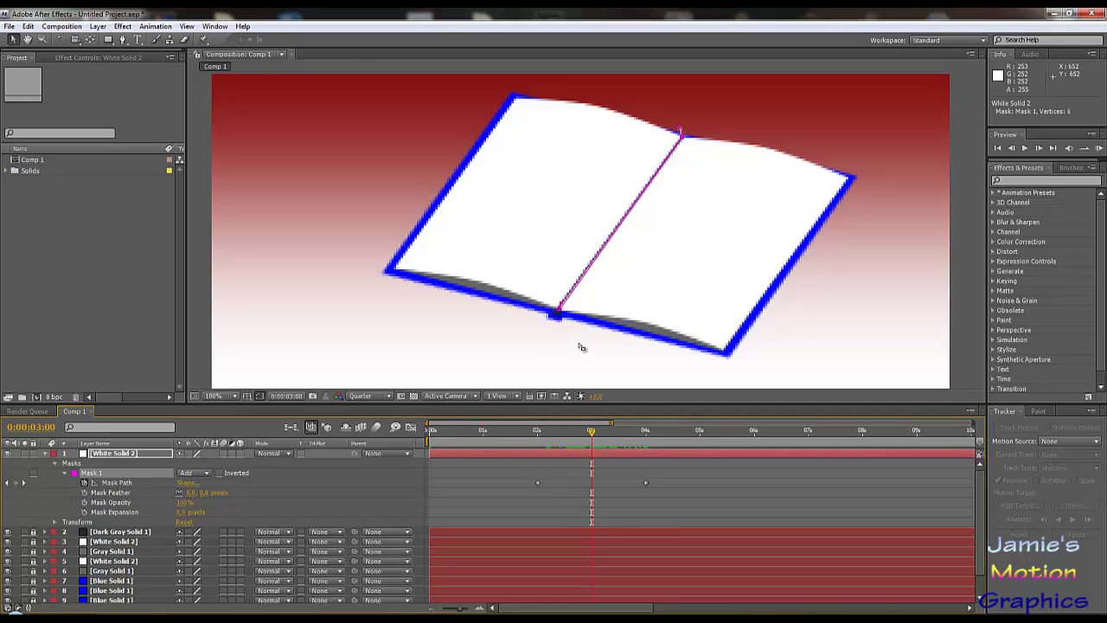
scroll(568, 327, up, 2)
drag(549, 323, 577, 192)
scroll(574, 252, up, 2)
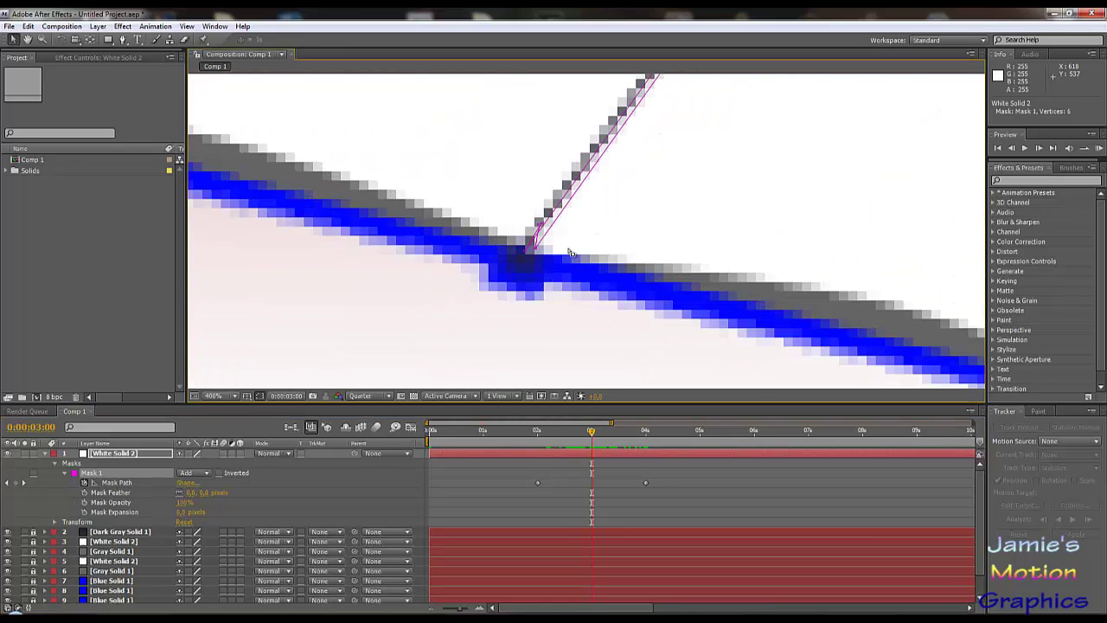
scroll(486, 286, down, 5)
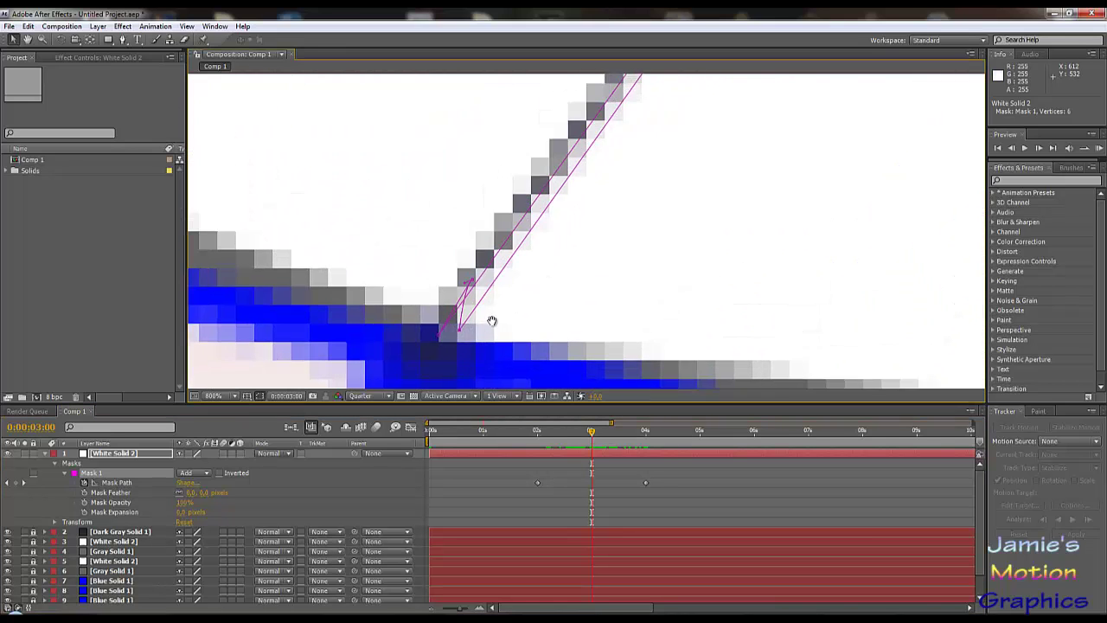
scroll(563, 354, up, 2)
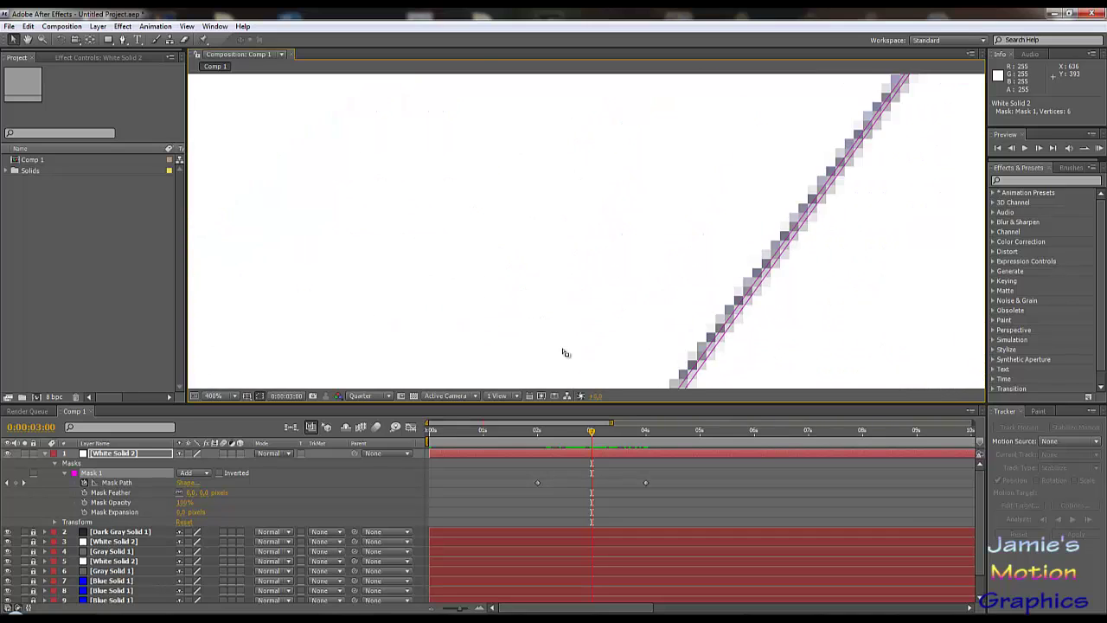
drag(563, 353, 613, 131)
drag(538, 389, 549, 80)
scroll(570, 292, up, 1)
scroll(569, 292, down, 5)
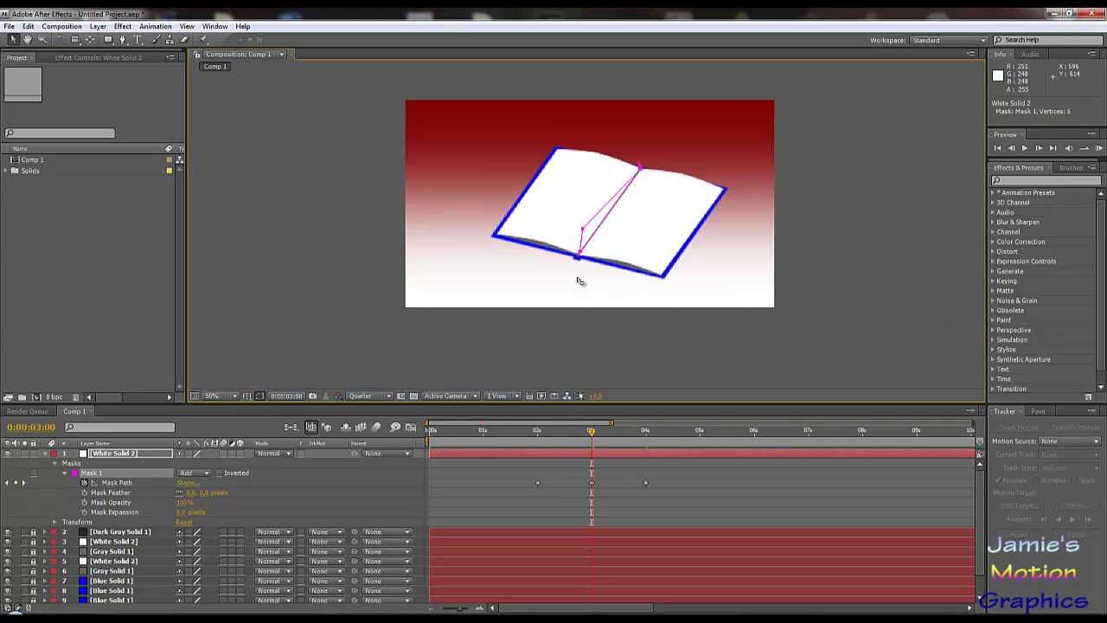
scroll(580, 279, up, 2)
scroll(612, 227, down, 1)
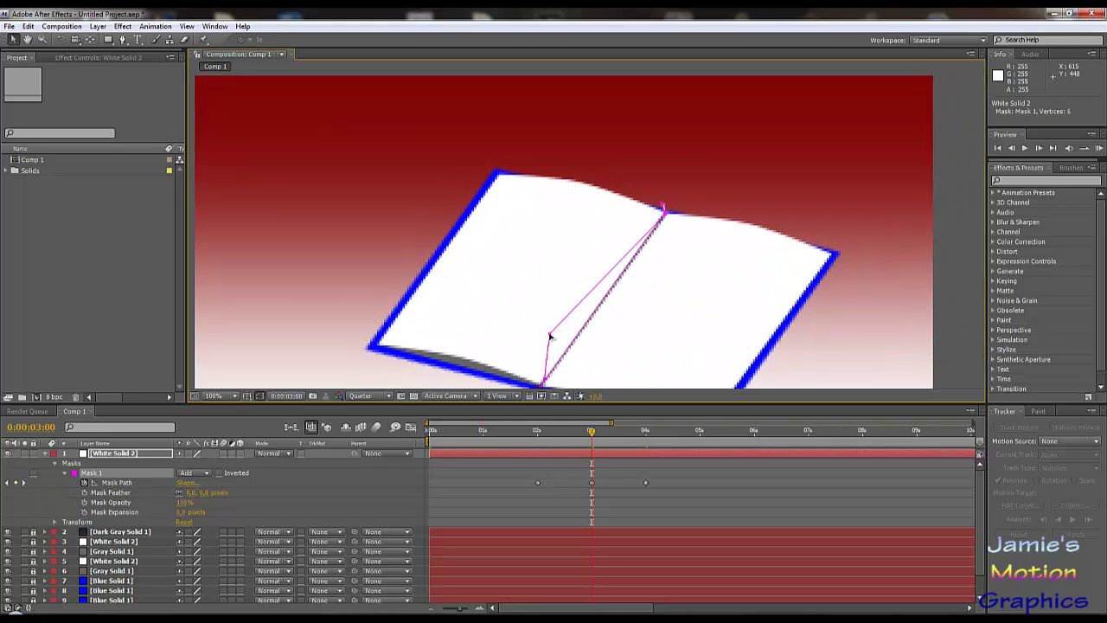
key(ctrl+z)
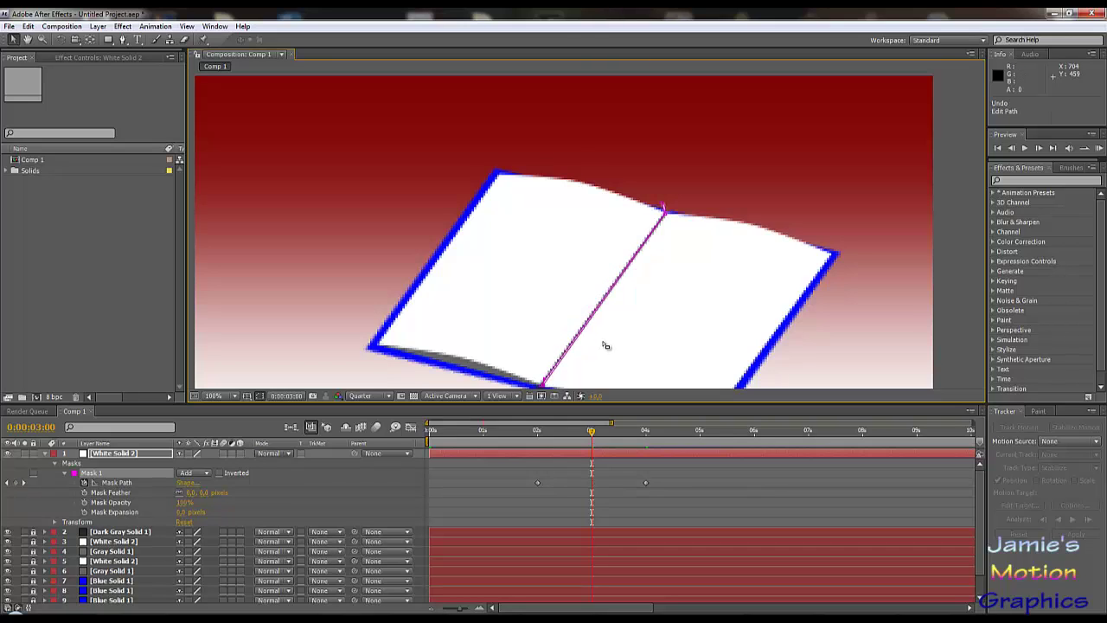
- At 0:00:02:19, try to shift Mask 1's upper outer corner slightly upward
key(Page_Up)
key(Page_Up)
key(Page_Up)
key(Page_Up)
key(Page_Up)
key(Page_Up)
drag(704, 208, 713, 145)
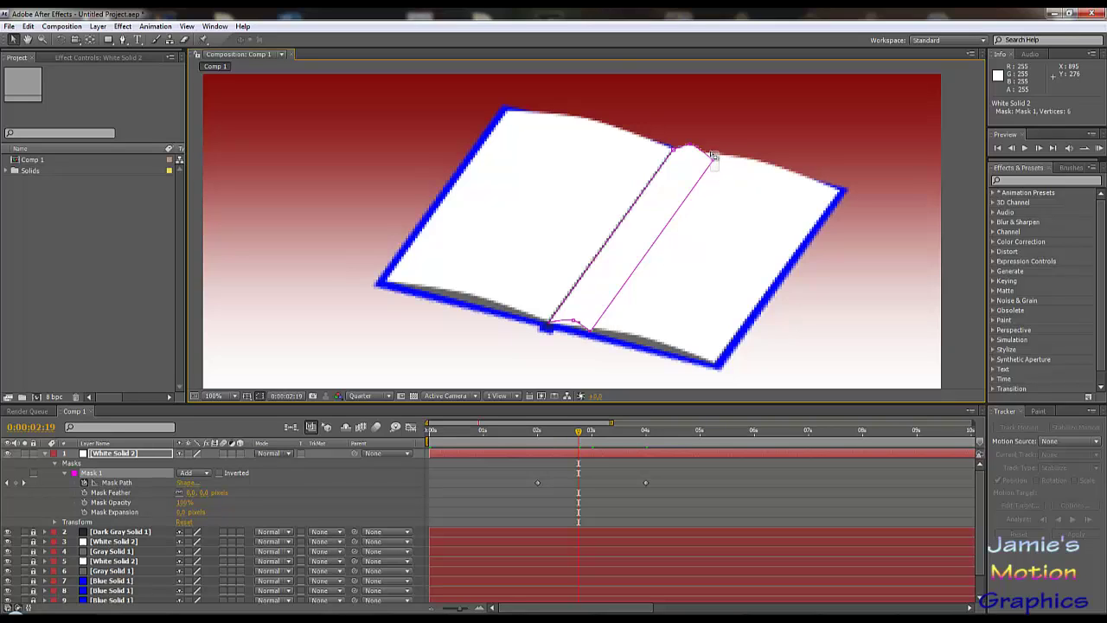
mouse_move(715, 160)
mouse_down()
mouse_move(711, 130)
mouse_move(716, 154)
mouse_up()
key(ctrl+z)
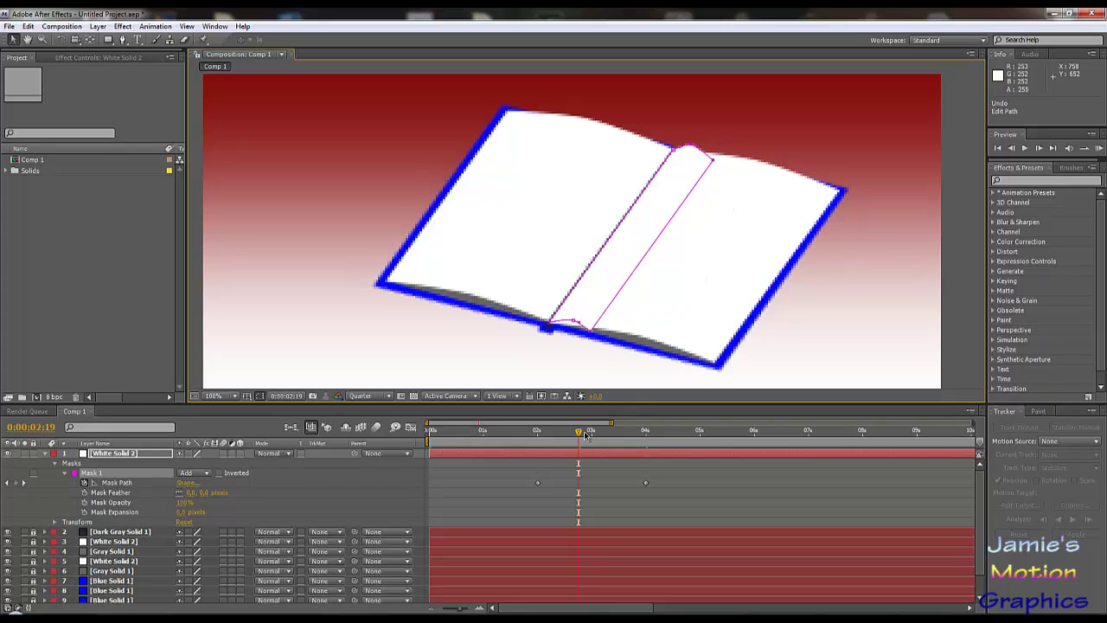
- At 0:00:03:00, lift Mask 1's two outer corners off the spine to key a mid-turn page shape
drag(584, 435, 593, 438)
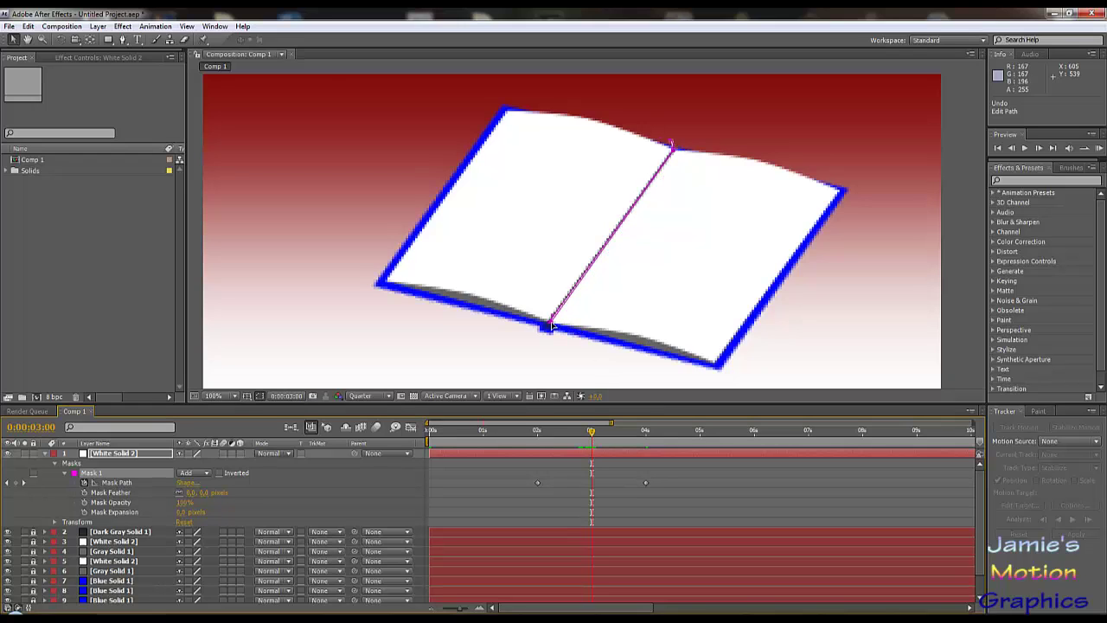
scroll(550, 327, up, 1)
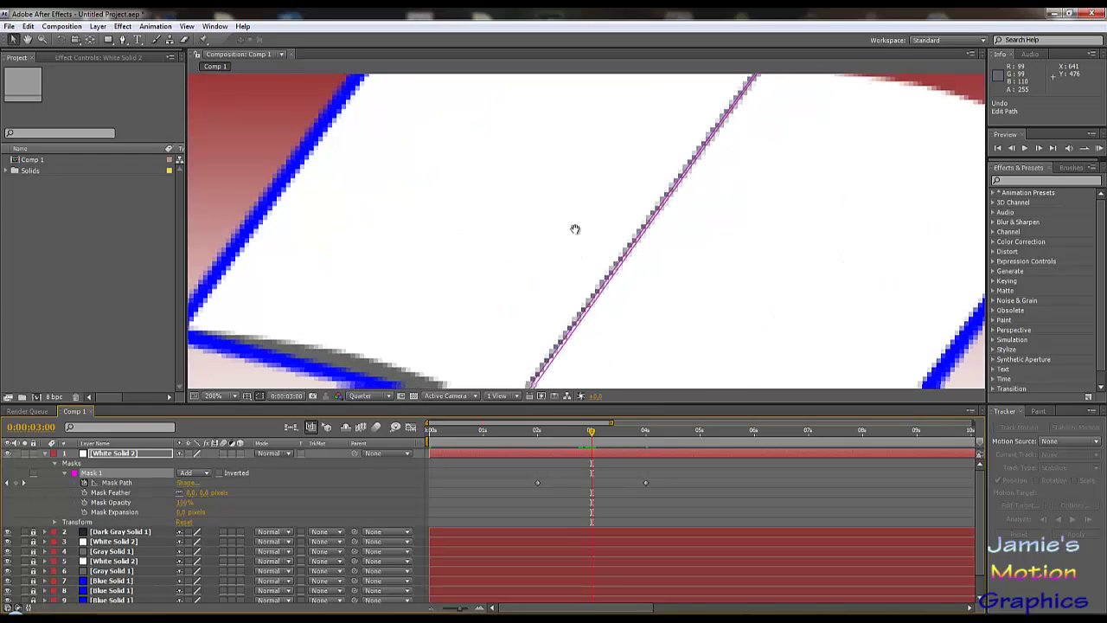
scroll(574, 228, down, 3)
scroll(569, 228, up, 1)
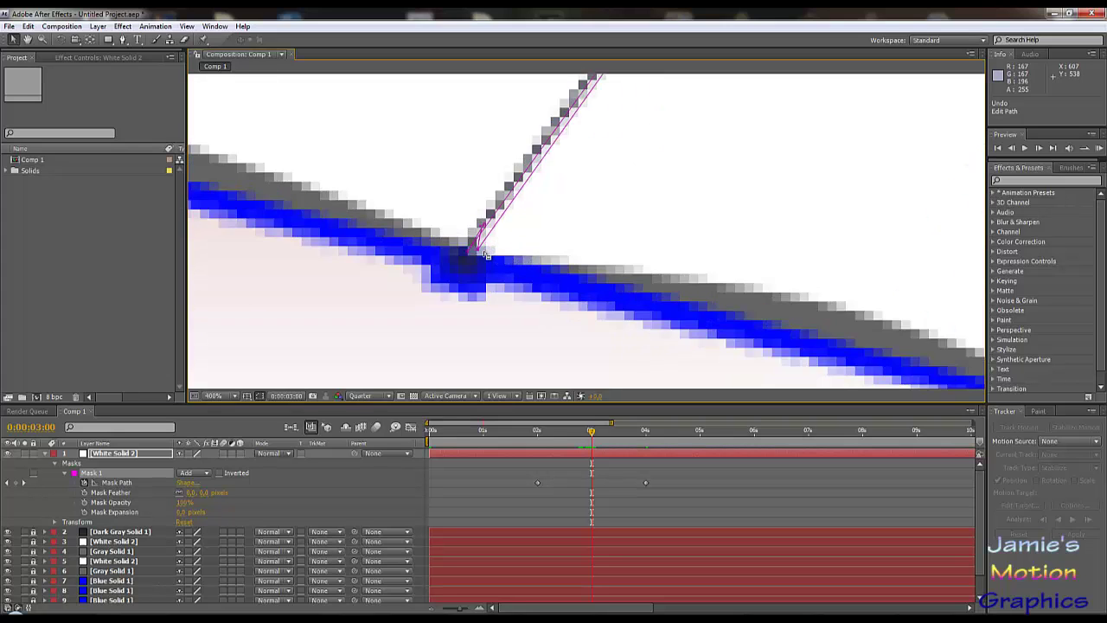
drag(478, 250, 483, 108)
scroll(556, 320, up, 3)
scroll(556, 320, down, 4)
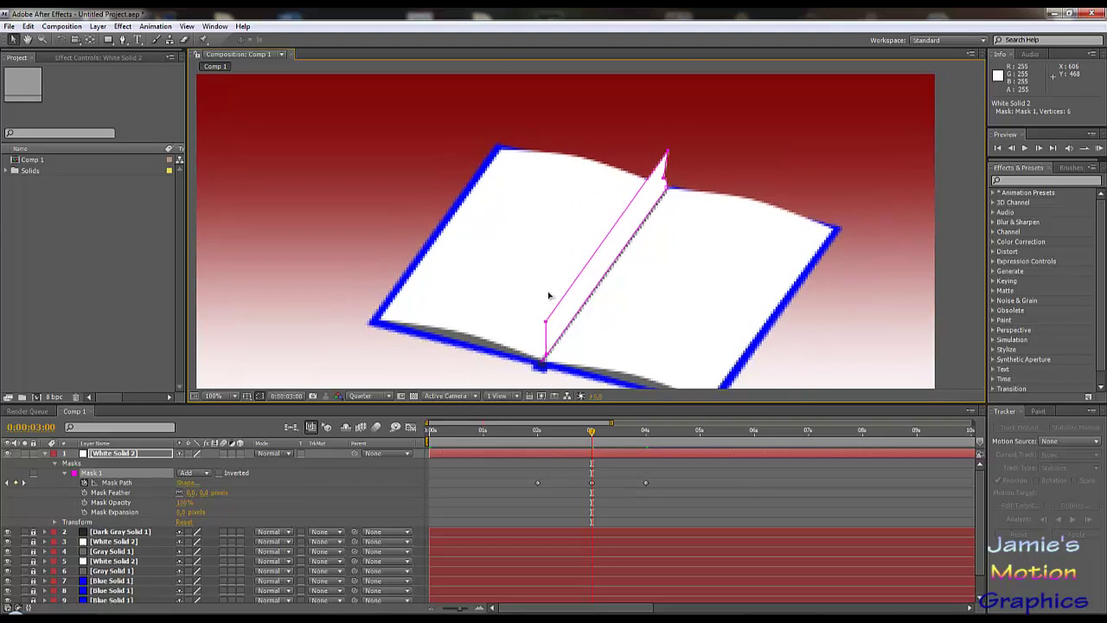
- Raise both outer corners further so the page stands upright, with the lower one at about 610, 310
drag(548, 295, 548, 243)
scroll(588, 279, up, 2)
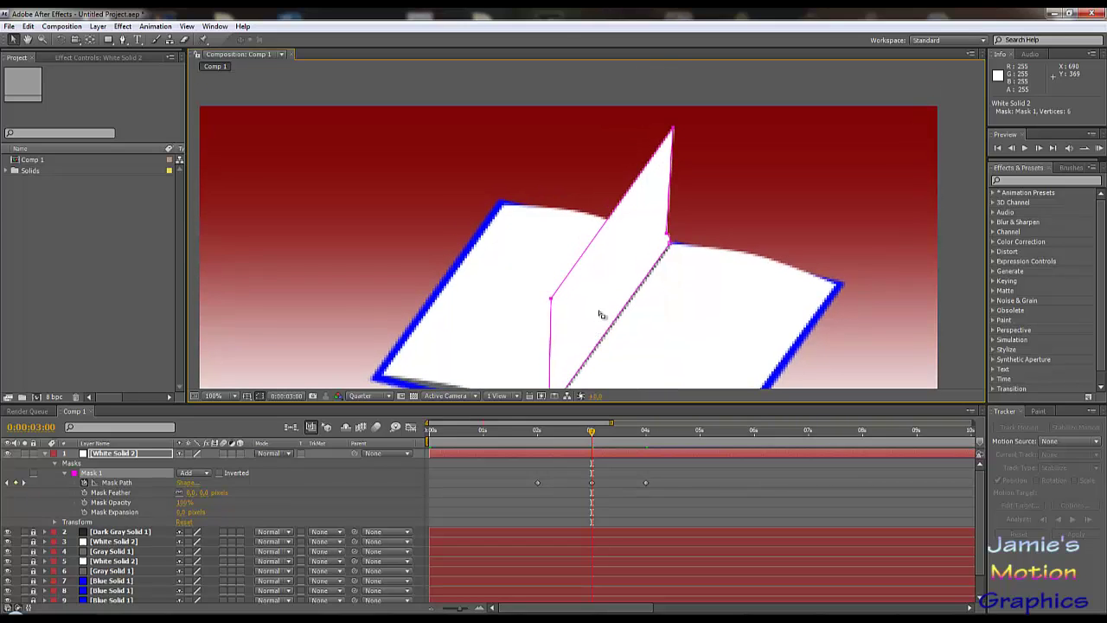
scroll(597, 279, down, 1)
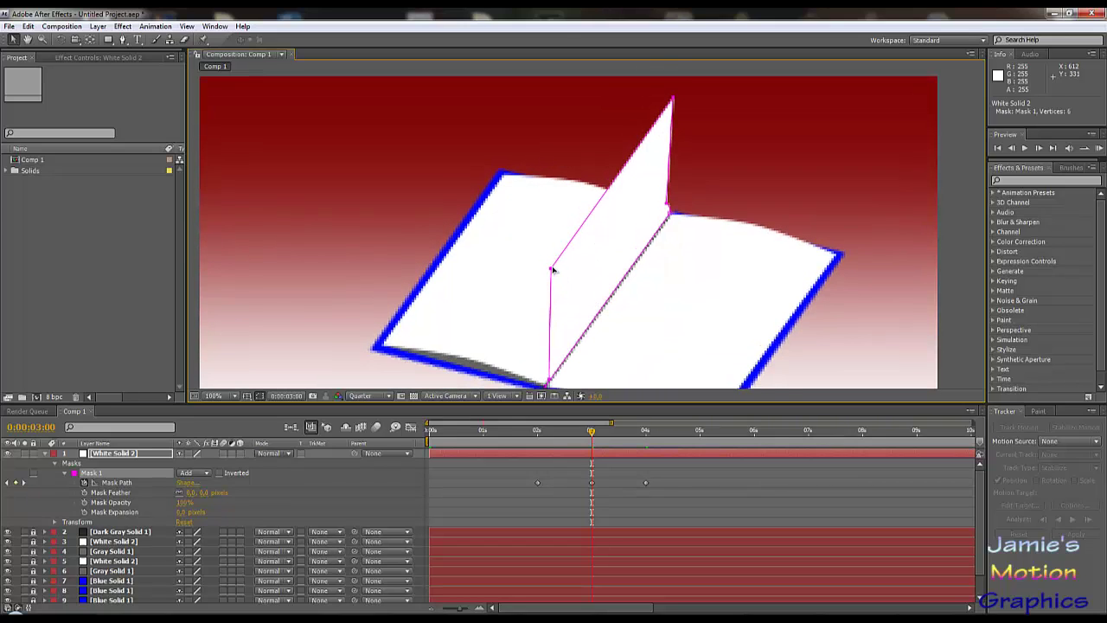
drag(553, 271, 554, 255)
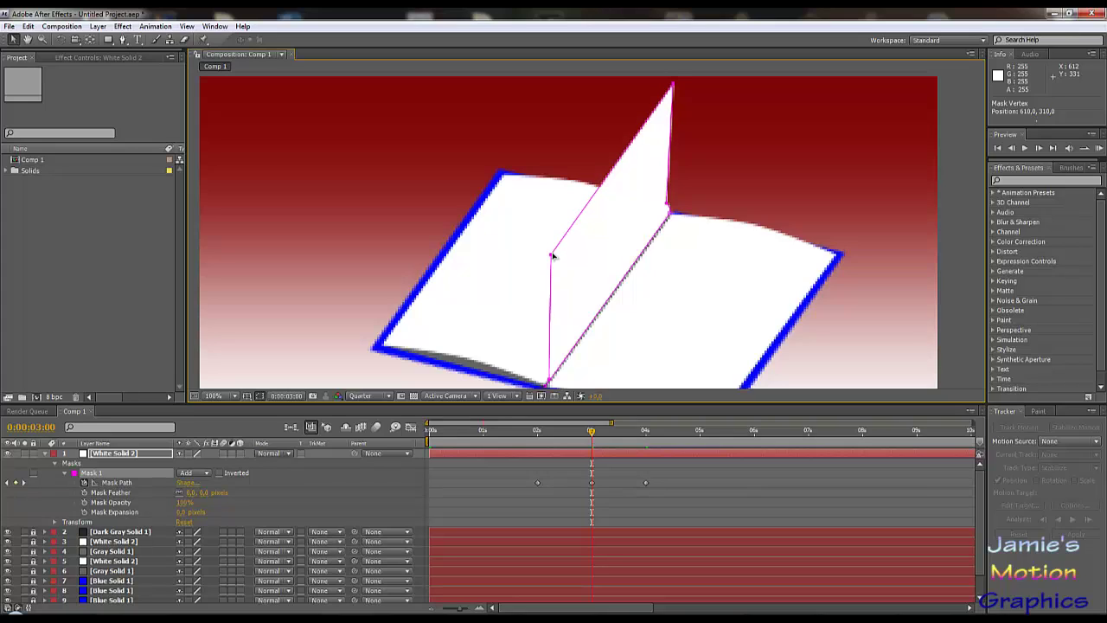
- Scrub the page turn around the middle keyframe and examine the mask's shape at 0:00:02:14
drag(594, 434, 596, 461)
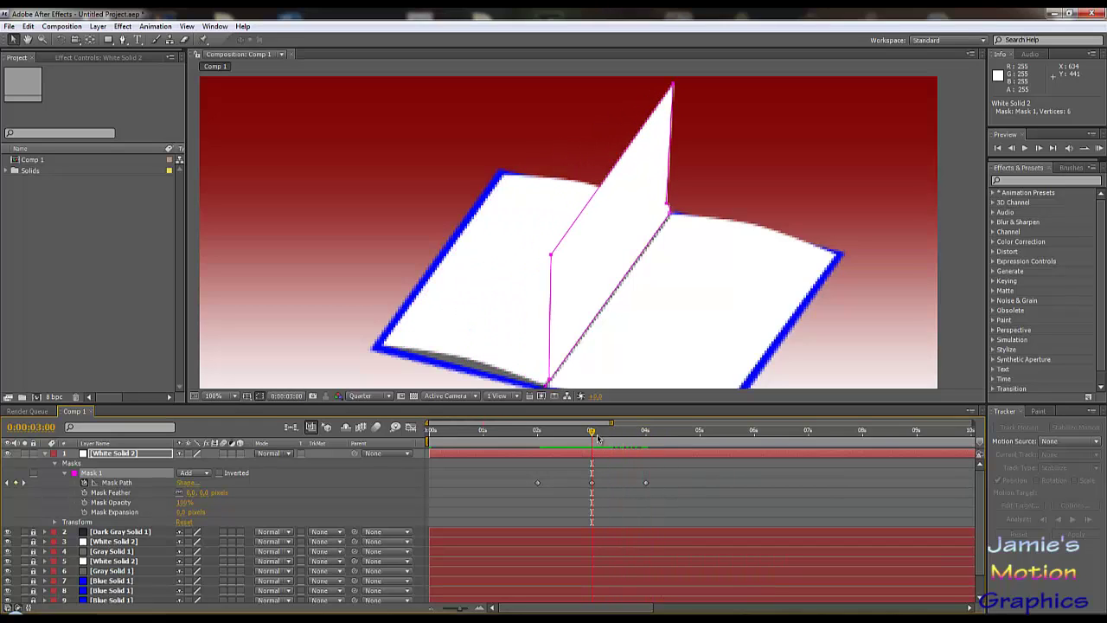
drag(582, 435, 568, 434)
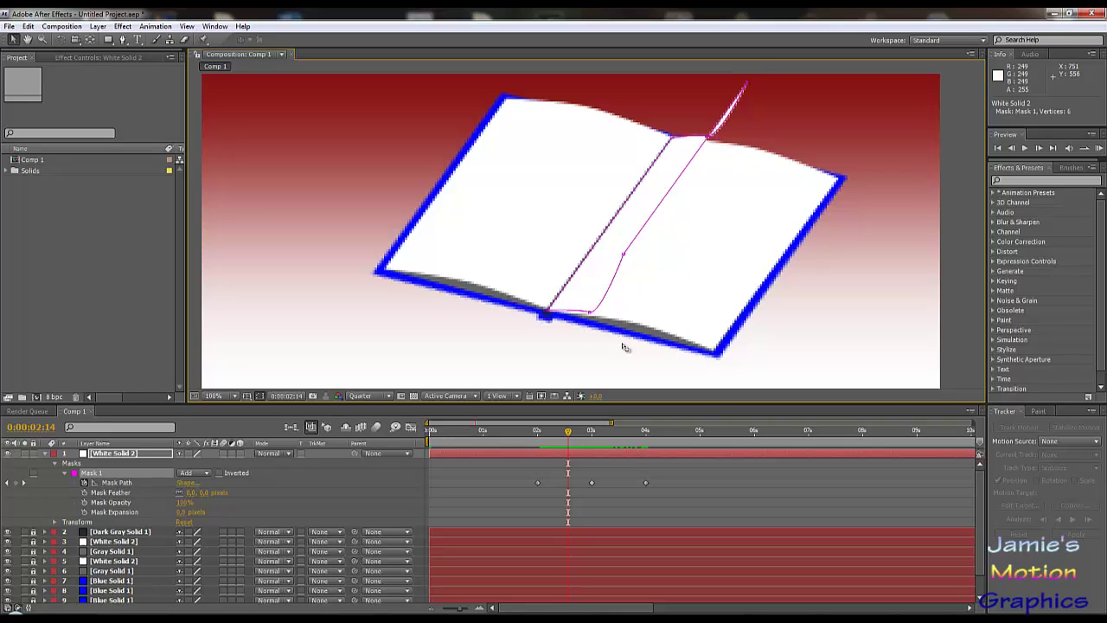
drag(568, 434, 591, 435)
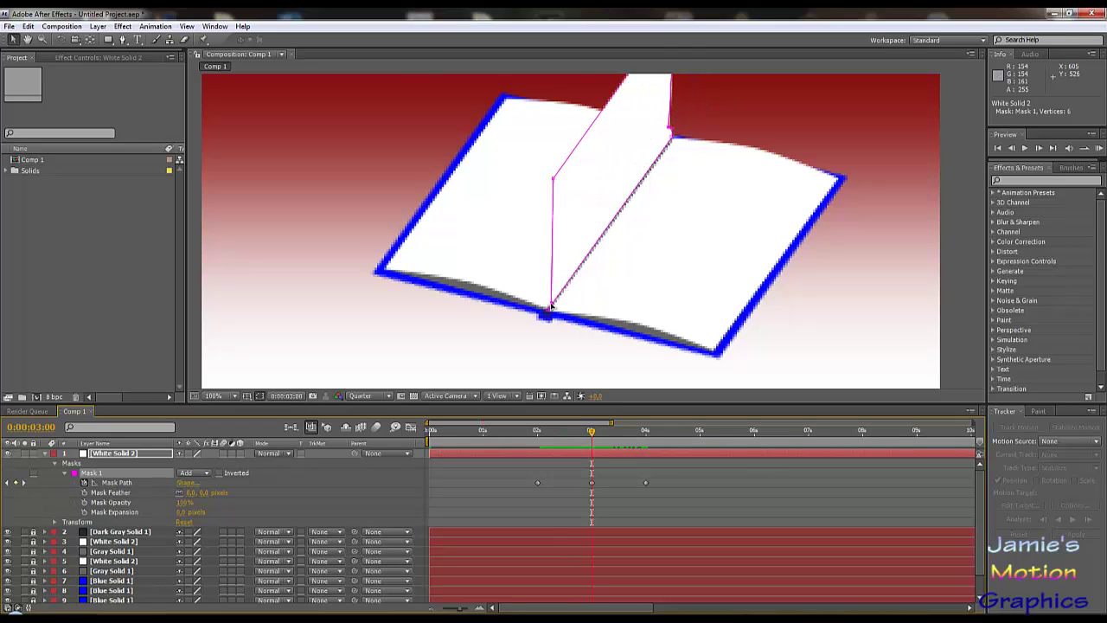
- At 0:00:03:00, try to move Mask 1's vertex near the spine's lower end up along the page's edge
drag(550, 307, 546, 309)
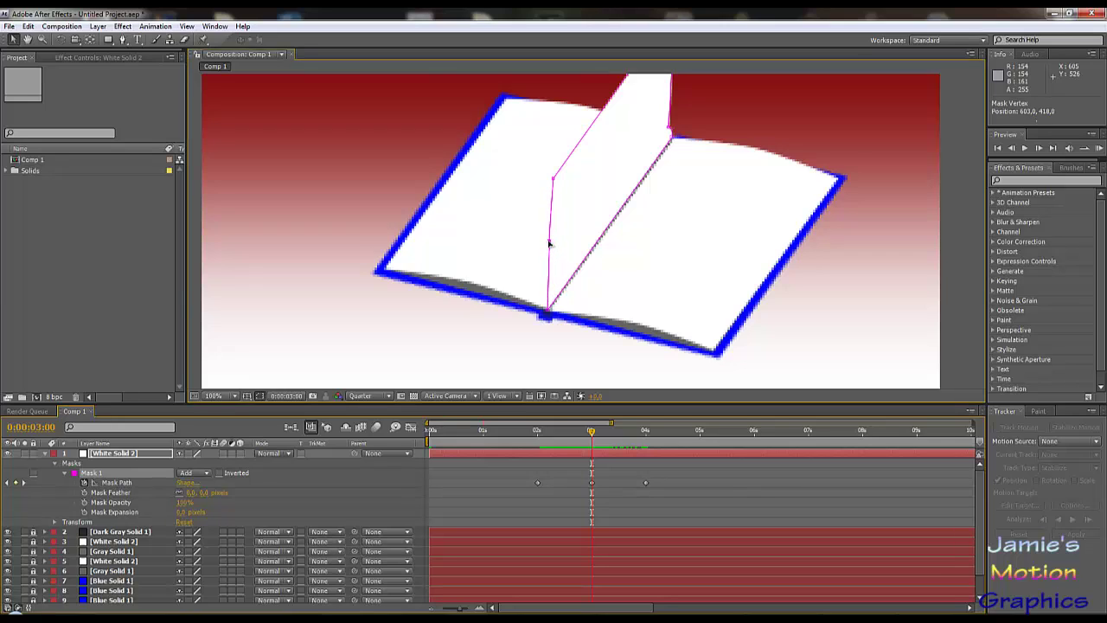
scroll(598, 291, up, 2)
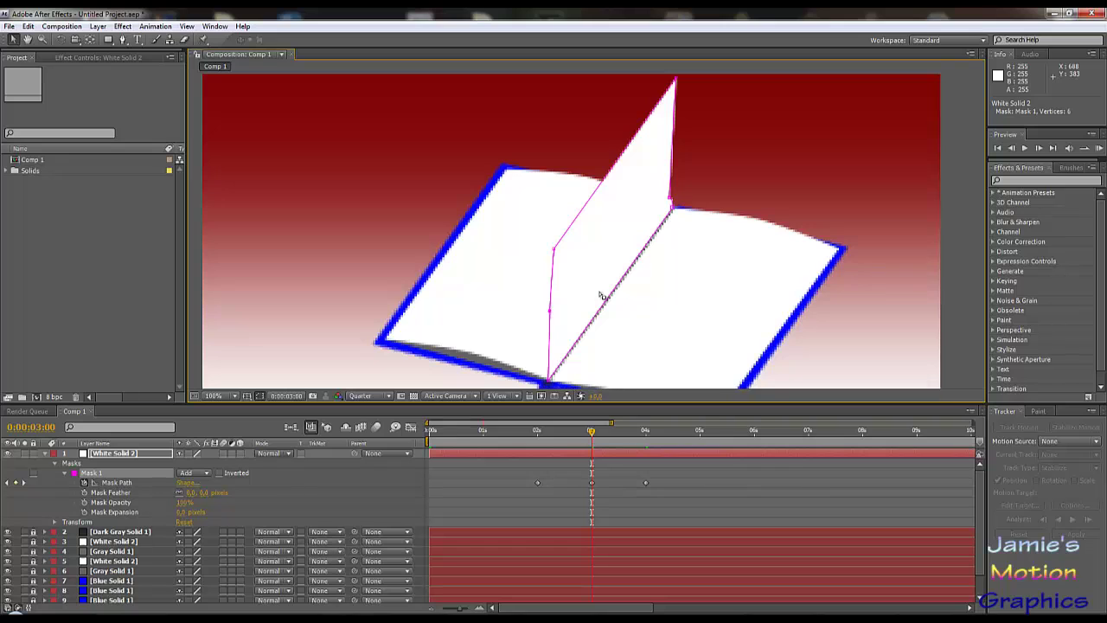
key(ctrl+z)
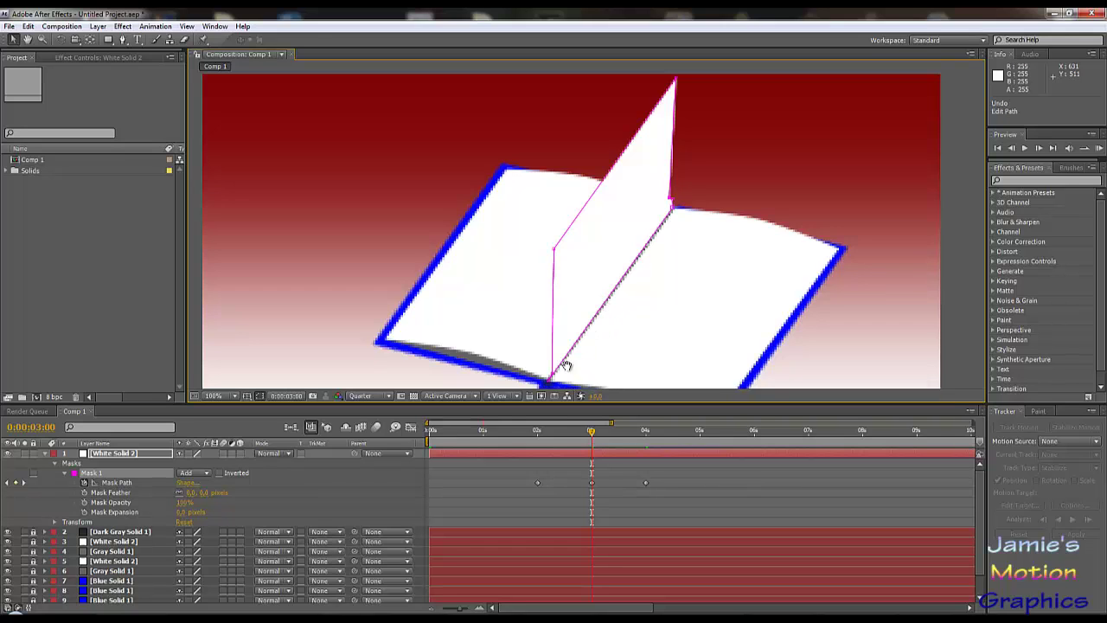
- Try again to raise the vertex near the spine's lower end, placing it partway up the upright page's lower edge
drag(567, 365, 625, 247)
key(period)
key(period)
key(period)
key(period)
key(period)
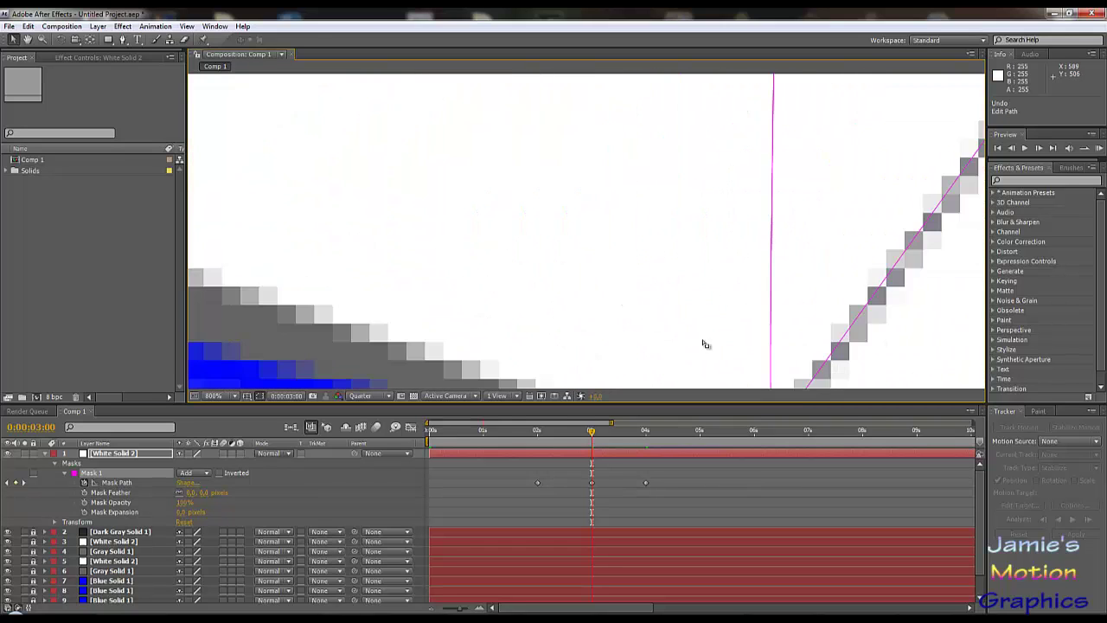
drag(704, 346, 660, 193)
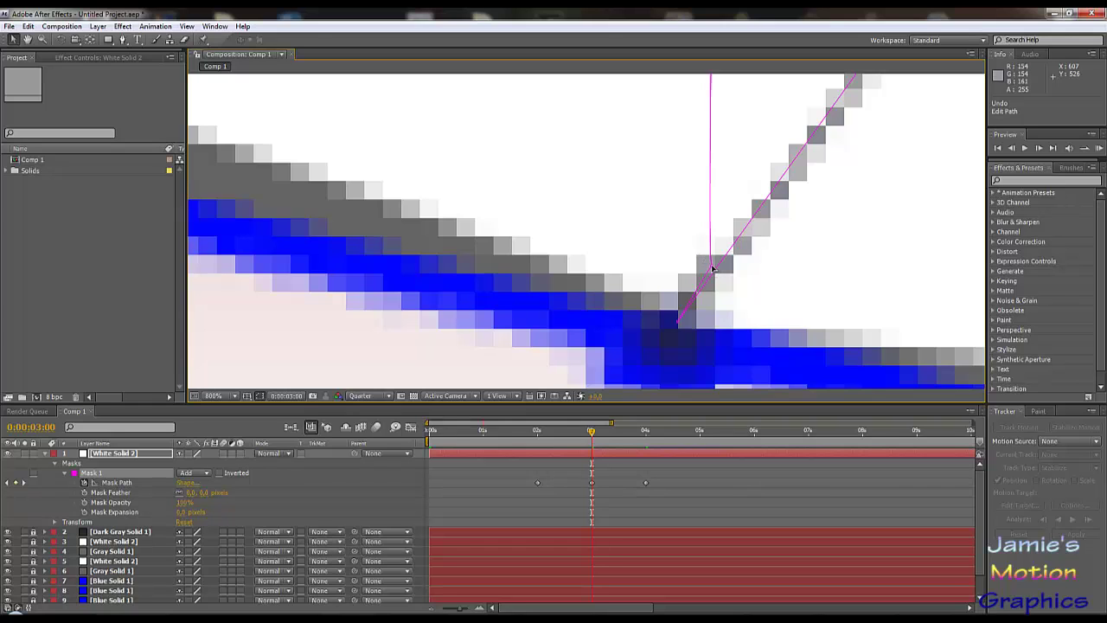
drag(712, 269, 704, 128)
drag(711, 173, 704, 318)
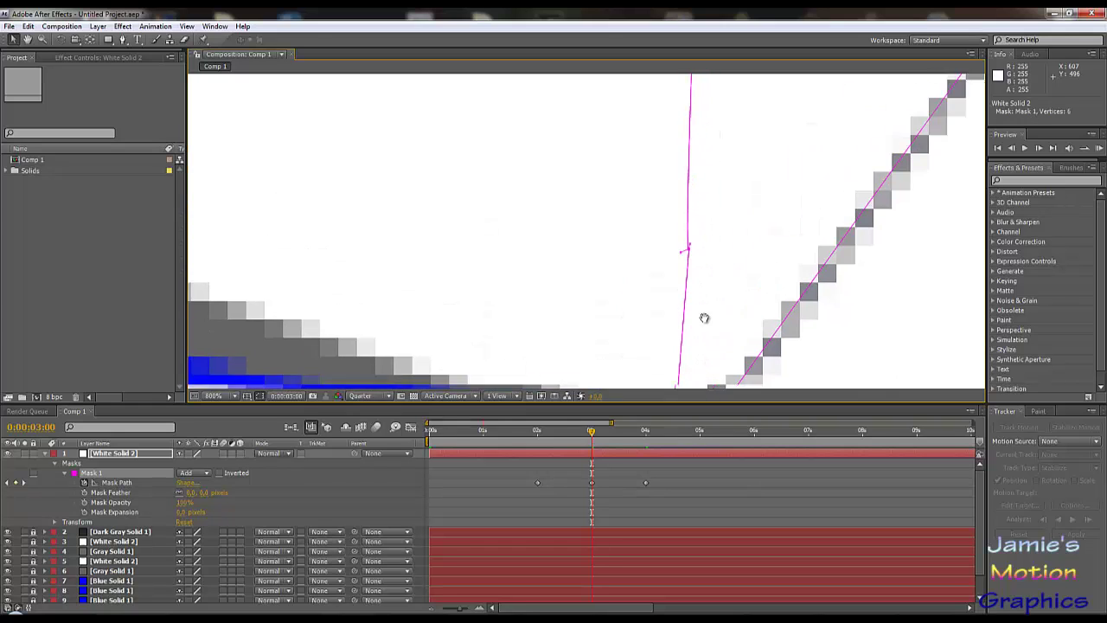
key(comma)
key(comma)
key(comma)
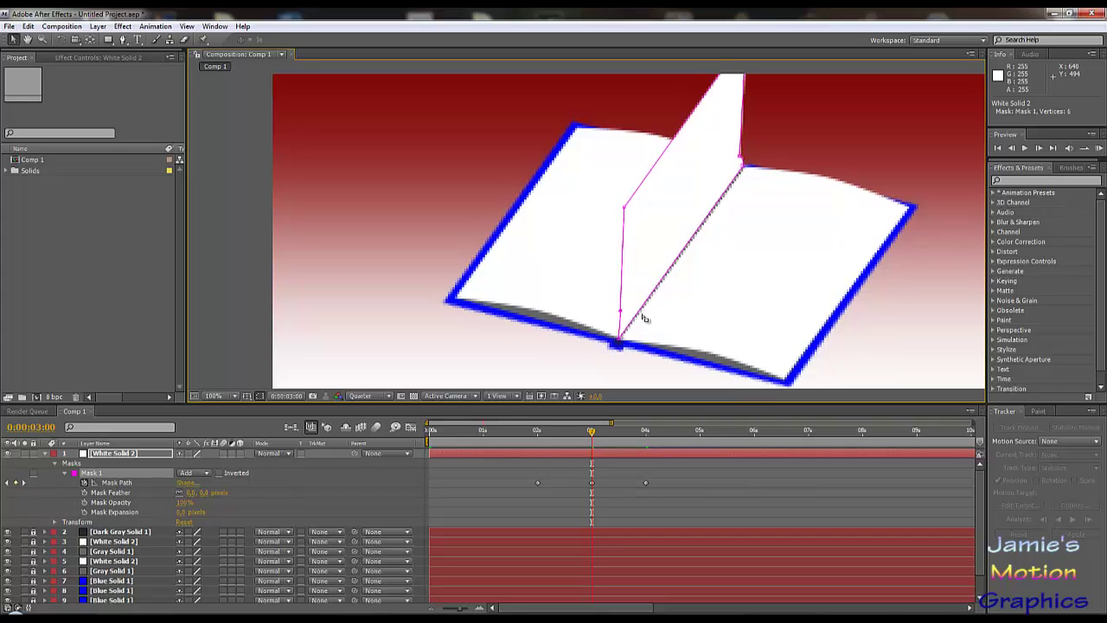
click(620, 313)
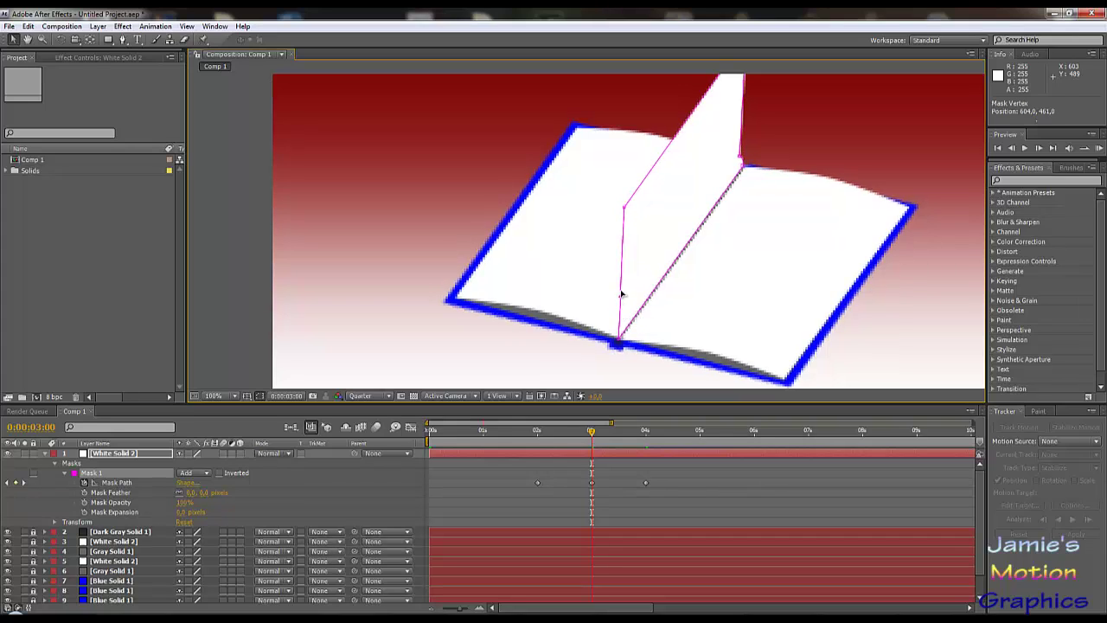
drag(723, 239, 689, 297)
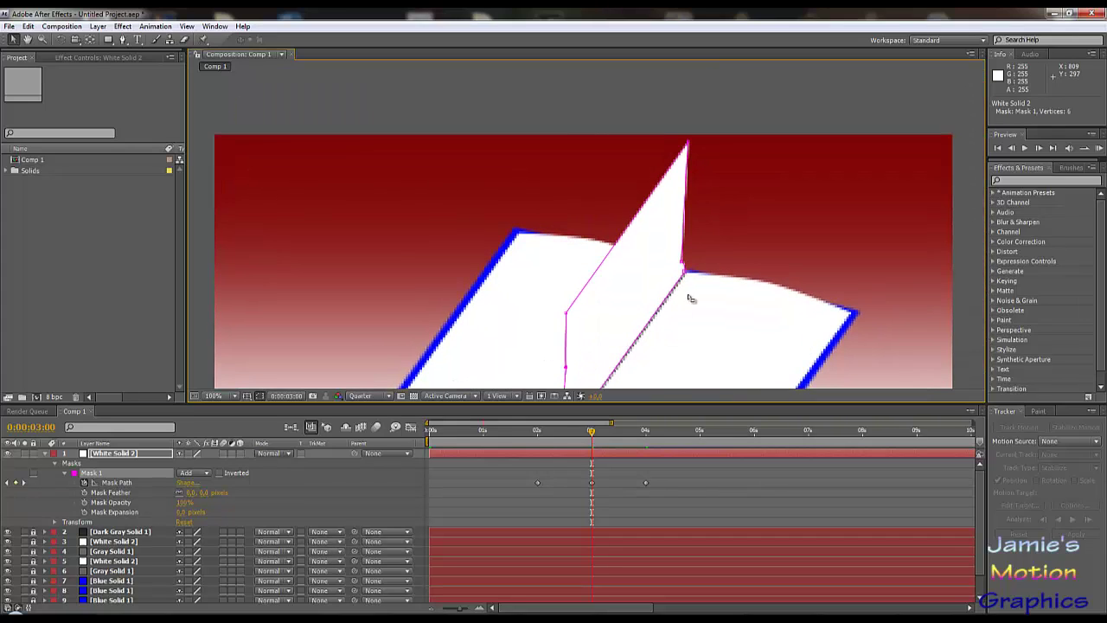
key(ctrl+z)
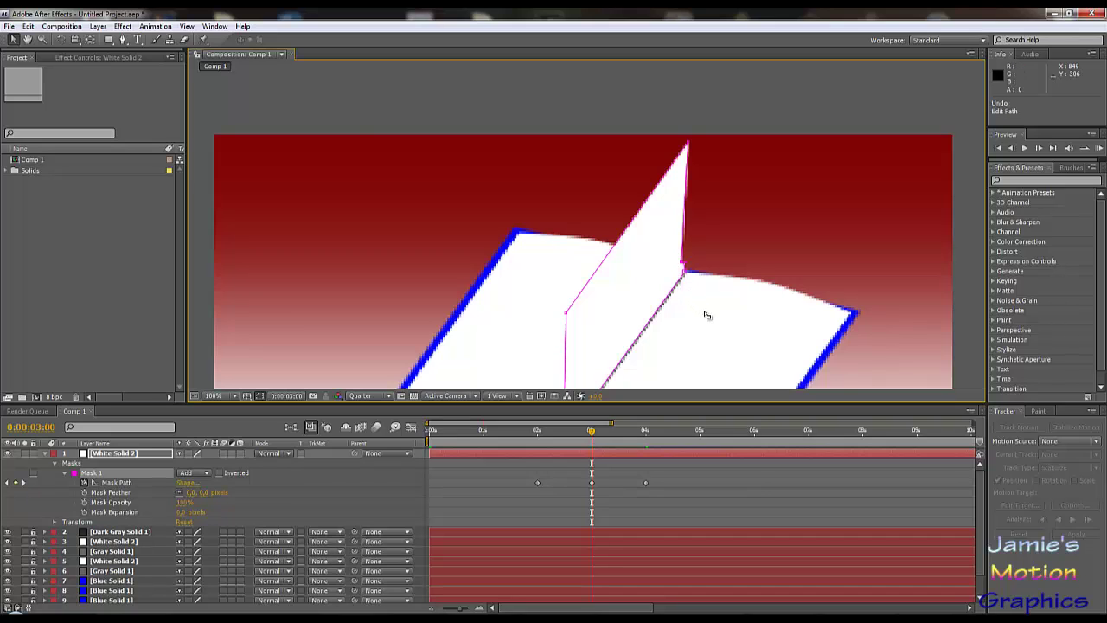
- Examine the lifted page's curl and Mask 1's vertices at 0:00:02:09, and return to the 0:00:03:00 keyframe
drag(693, 316, 722, 298)
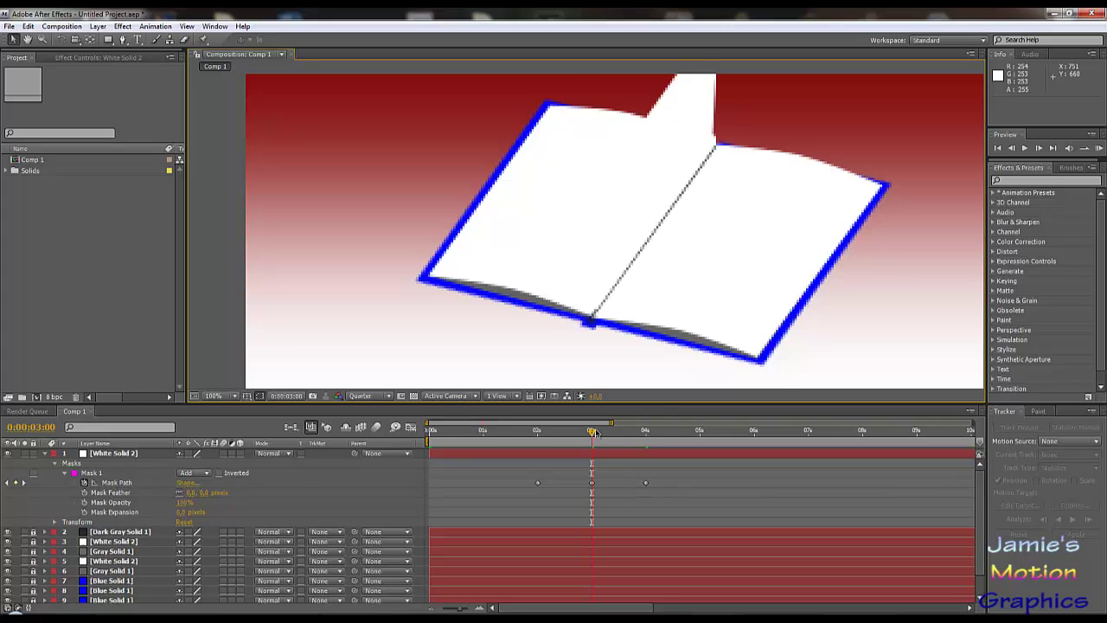
drag(595, 431, 557, 444)
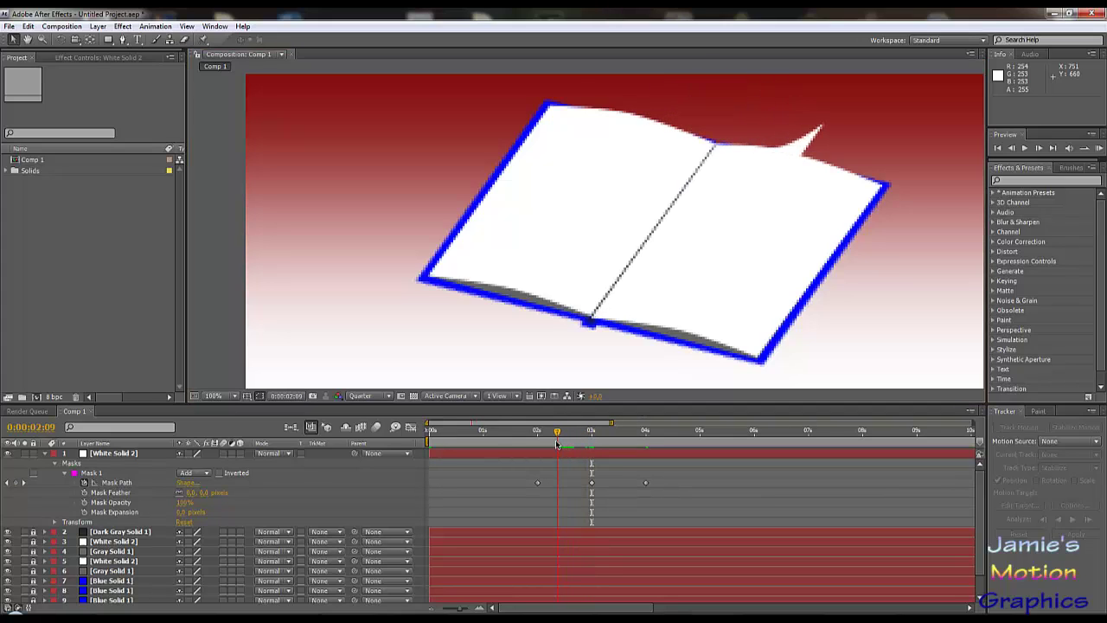
click(114, 482)
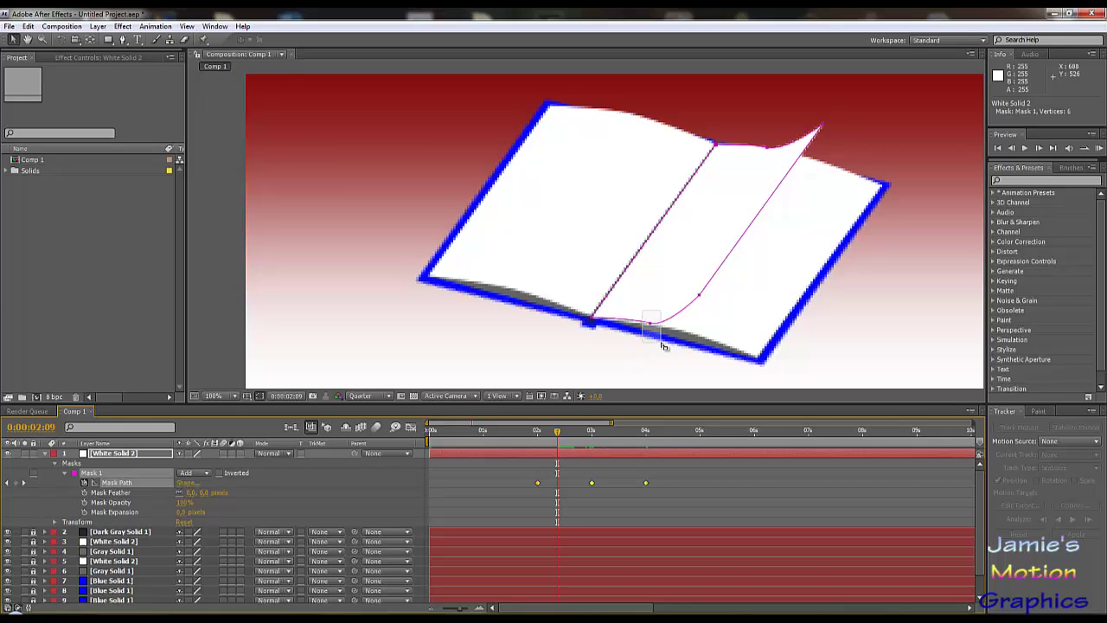
click(655, 337)
drag(757, 138, 782, 164)
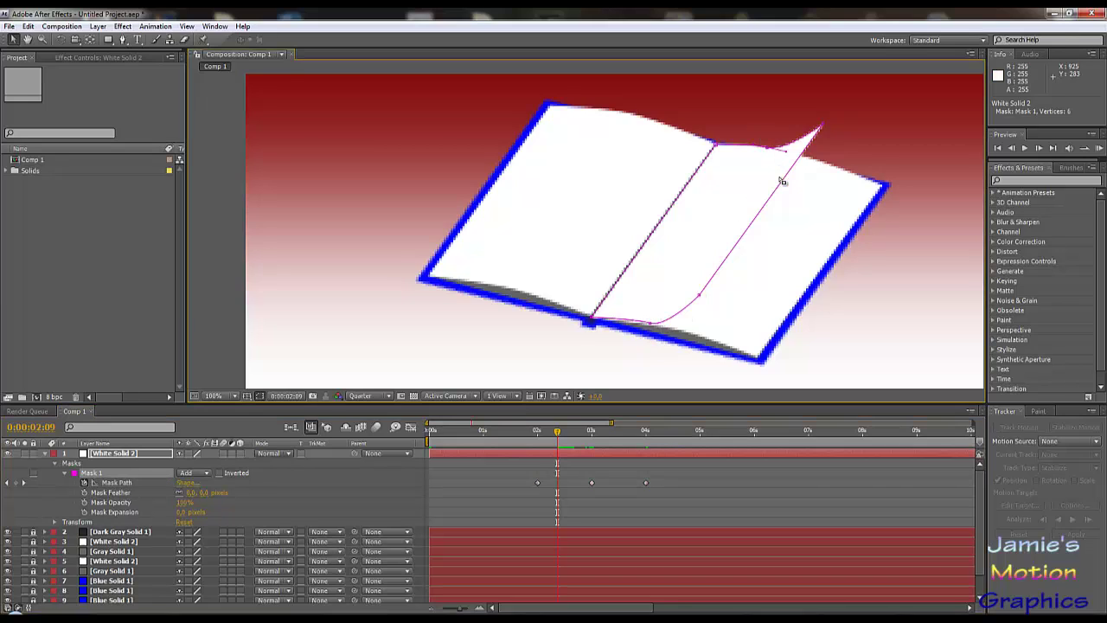
drag(568, 432, 590, 432)
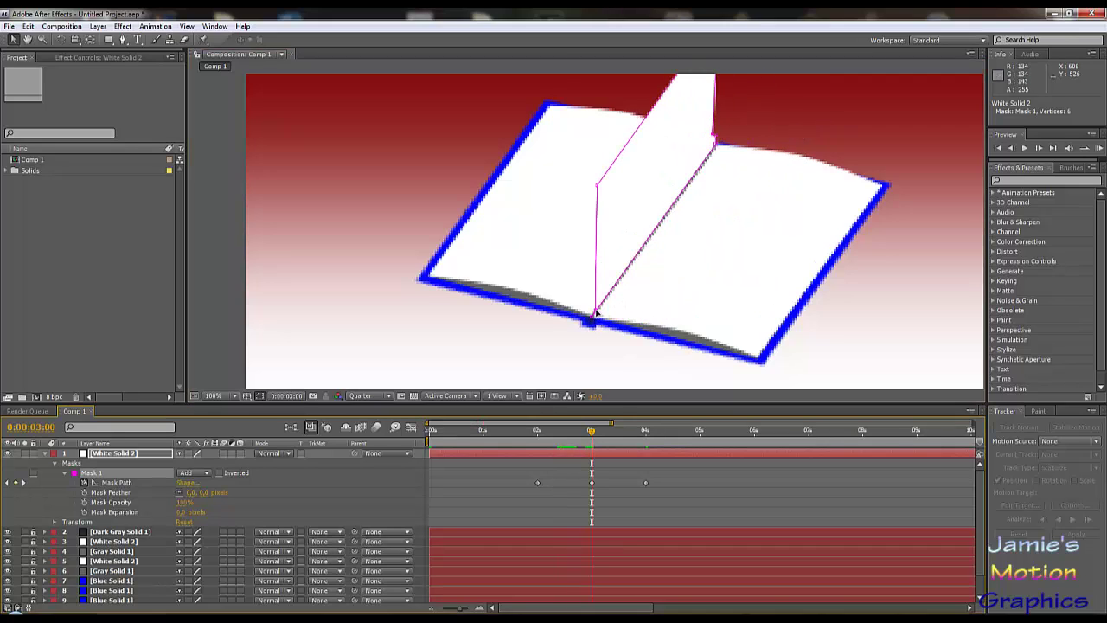
drag(594, 311, 596, 262)
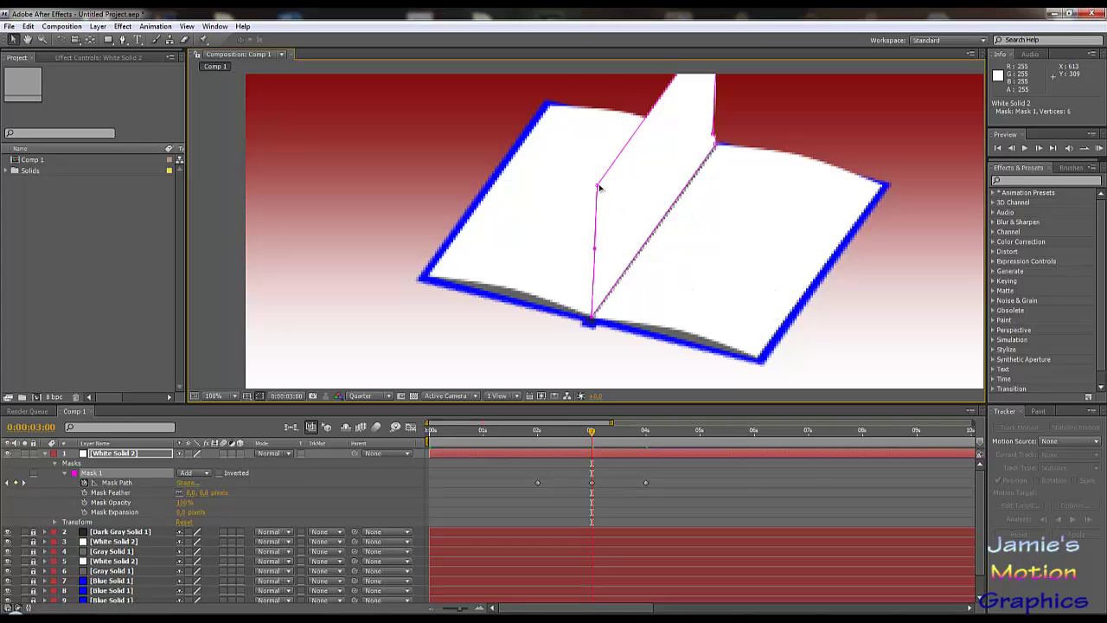
drag(548, 230, 542, 309)
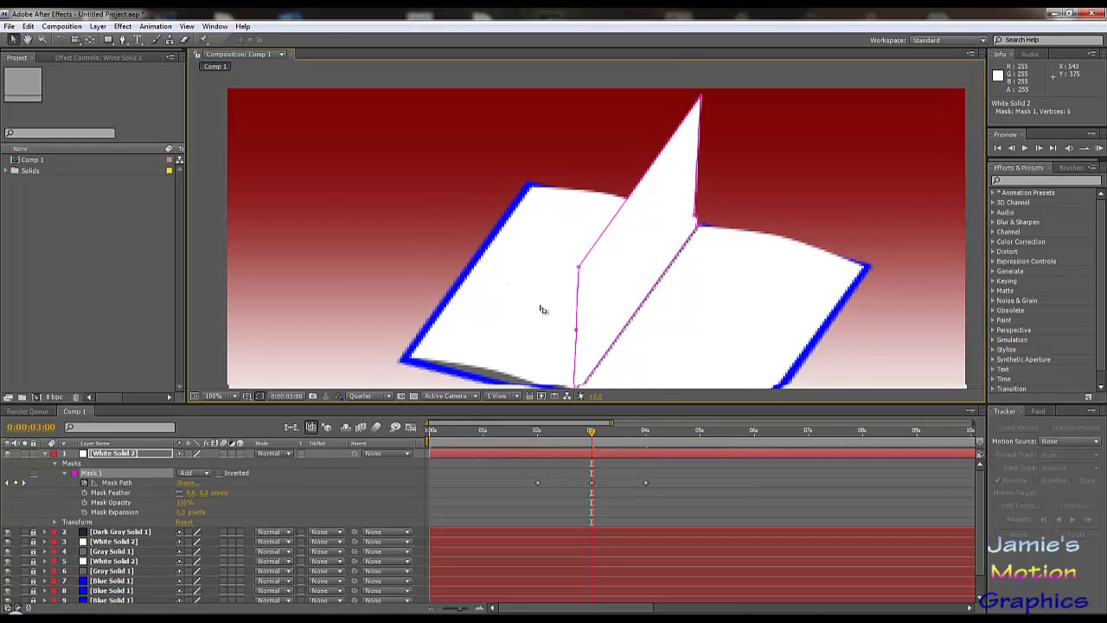
key(period)
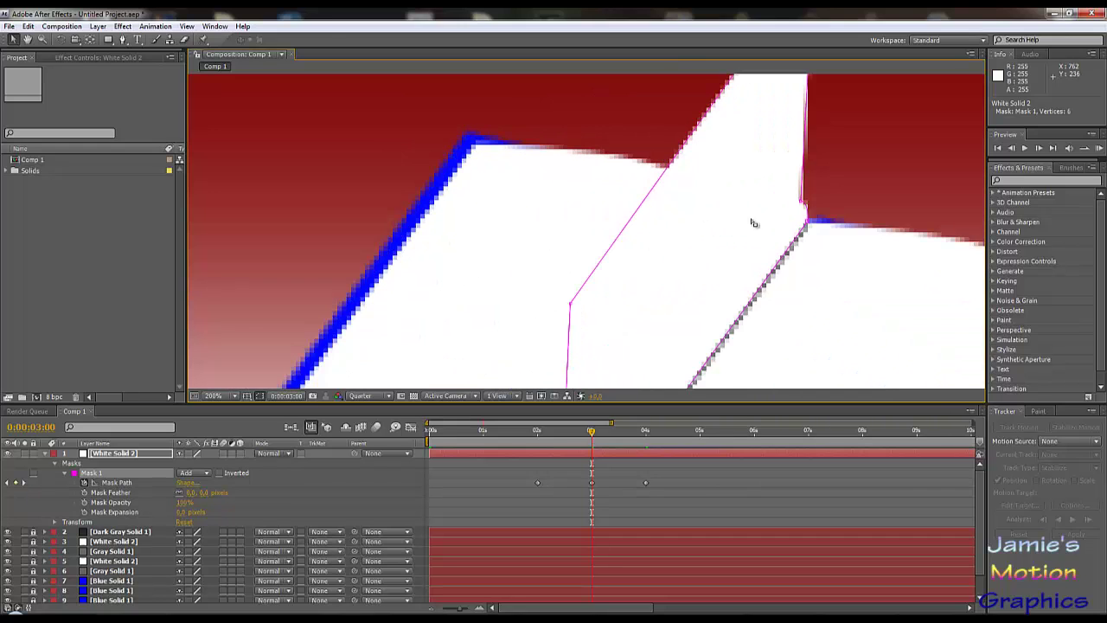
key(ctrl+z)
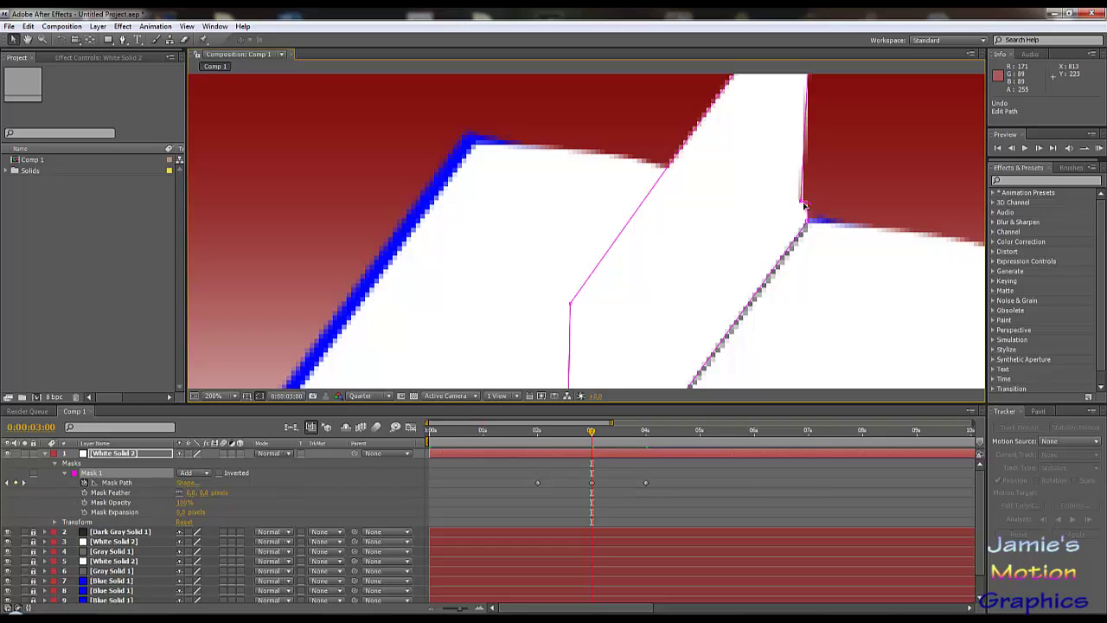
key(comma)
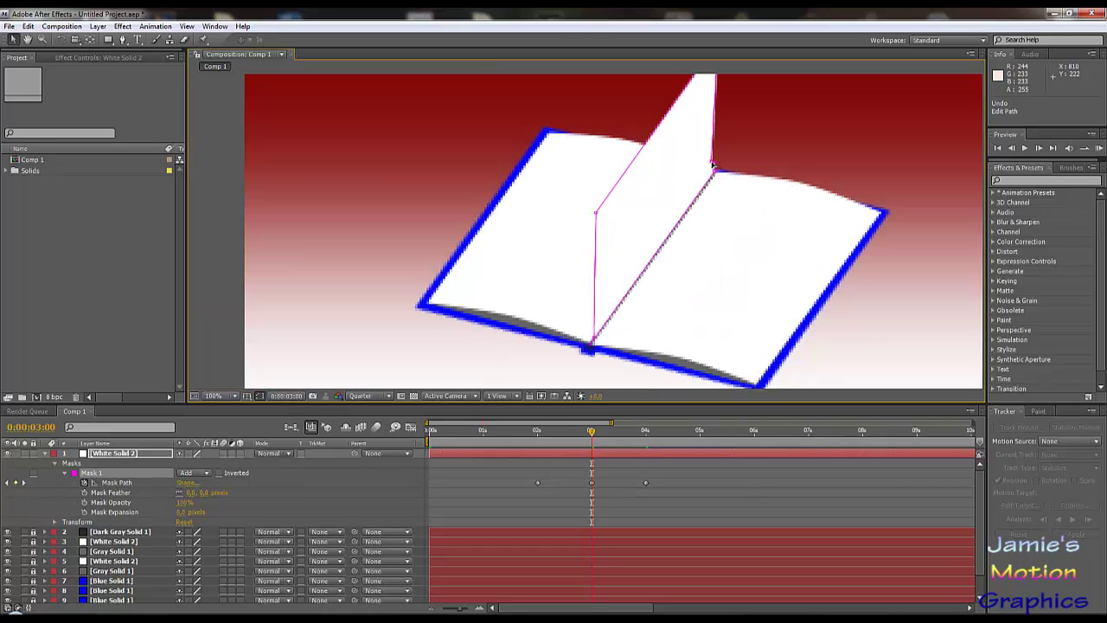
- Raise Mask 1's vertices near both spine ends to about halfway up the upright page's far and near side edges
drag(713, 159, 717, 124)
key(ctrl+z)
drag(590, 331, 593, 280)
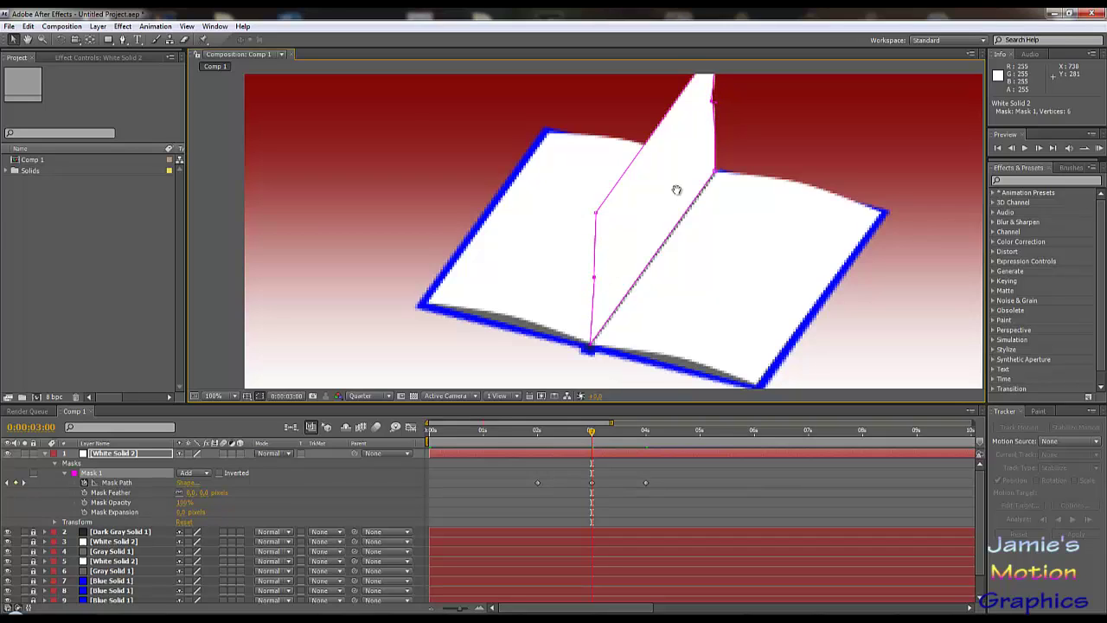
- Move the middle vertex on the page's far side edge slightly right to line it up with the edge's top and bottom vertices
scroll(674, 225, up, 2)
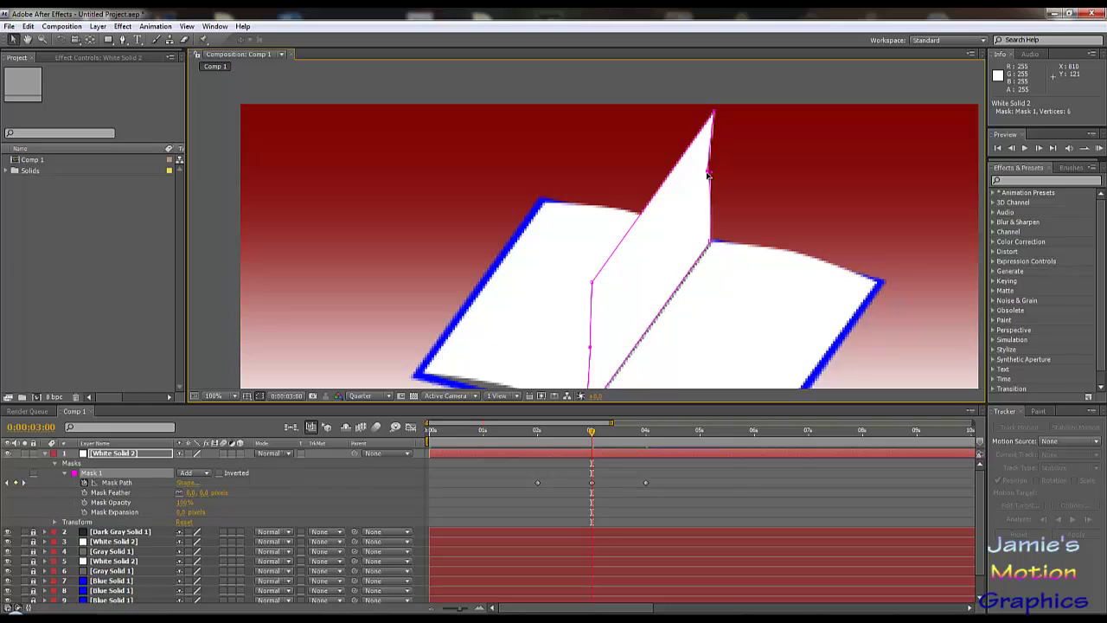
scroll(710, 182, up, 4)
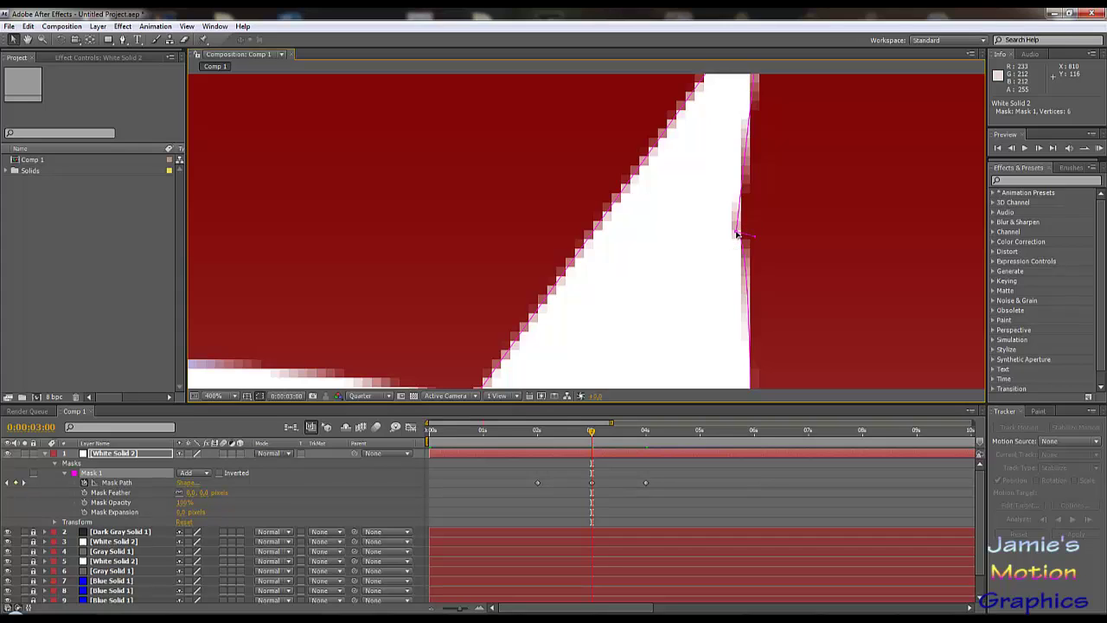
drag(736, 233, 762, 232)
key(comma)
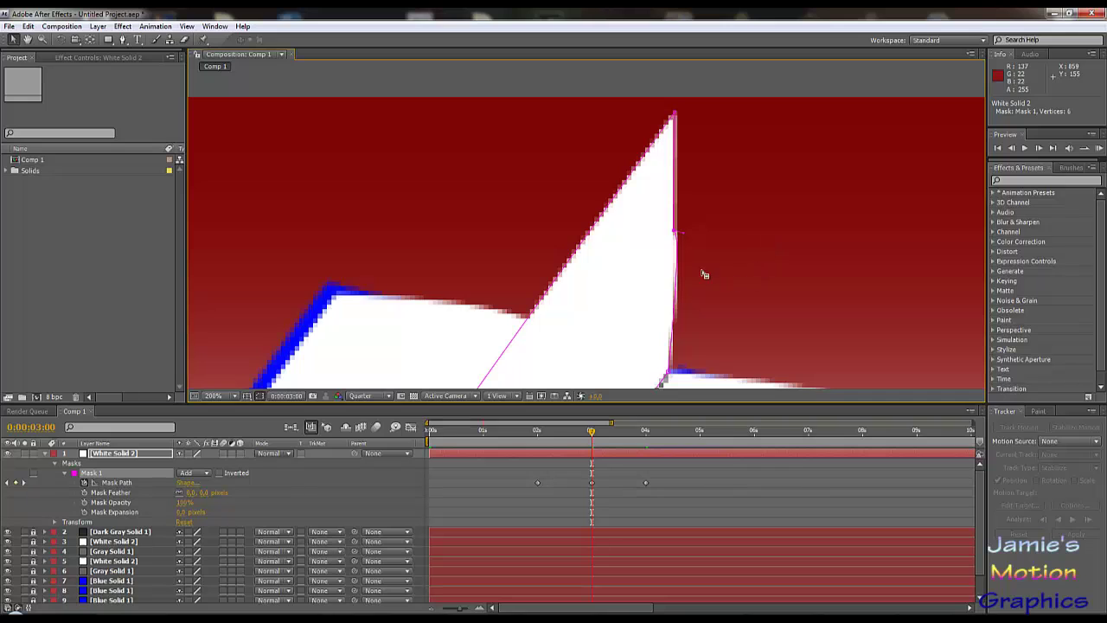
drag(701, 270, 714, 190)
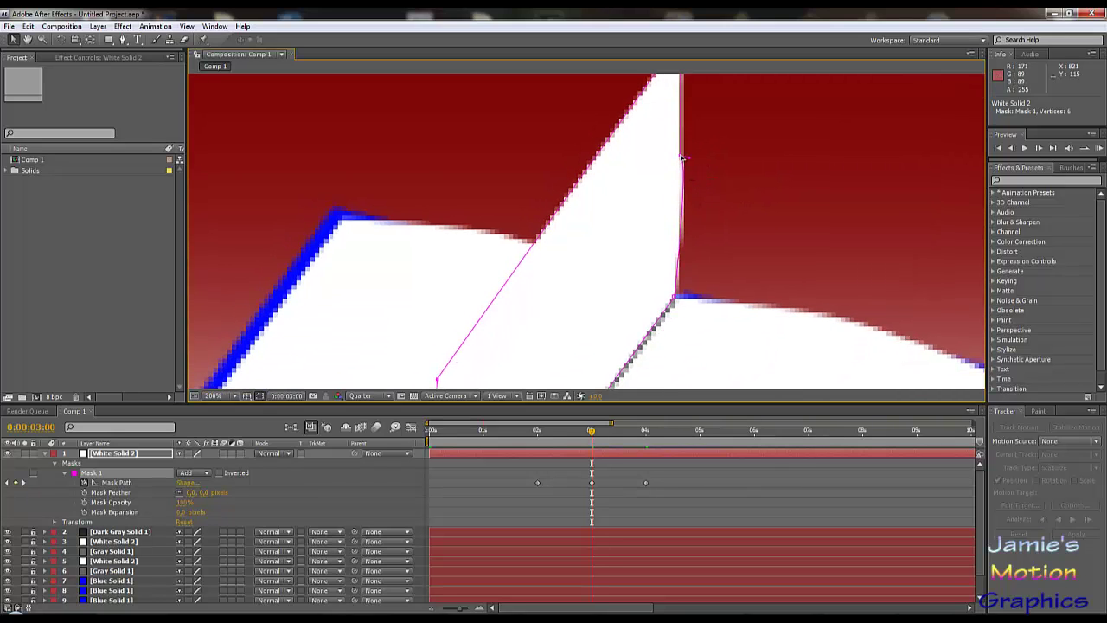
key(comma)
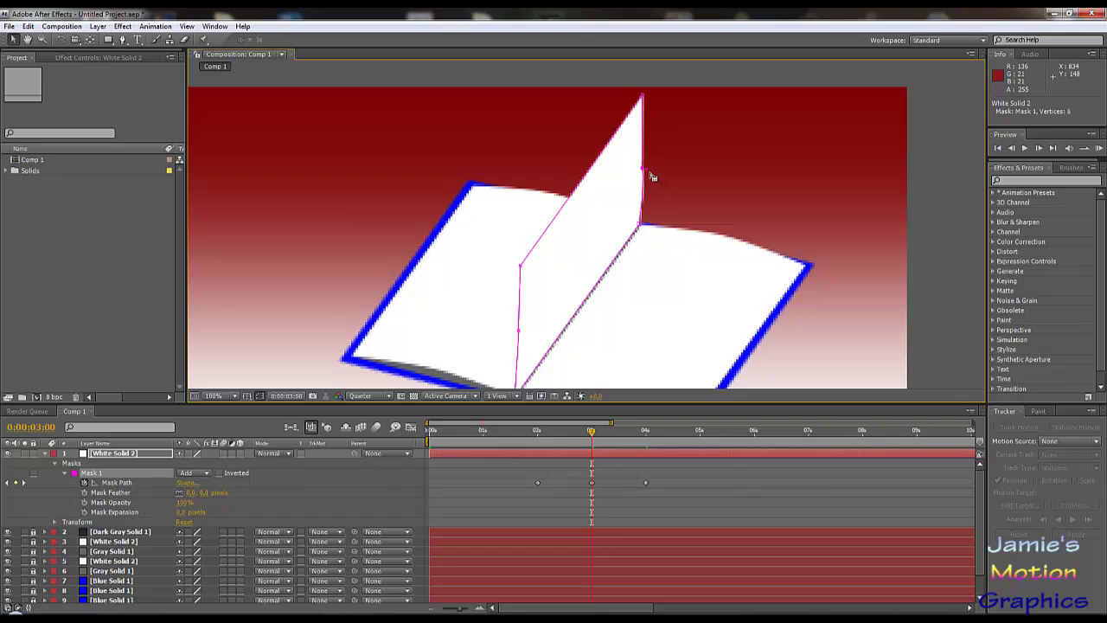
- Try to reshape the curve below the far edge's middle vertex by adjusting its direction handle
scroll(638, 179, up, 2)
scroll(662, 185, down, 2)
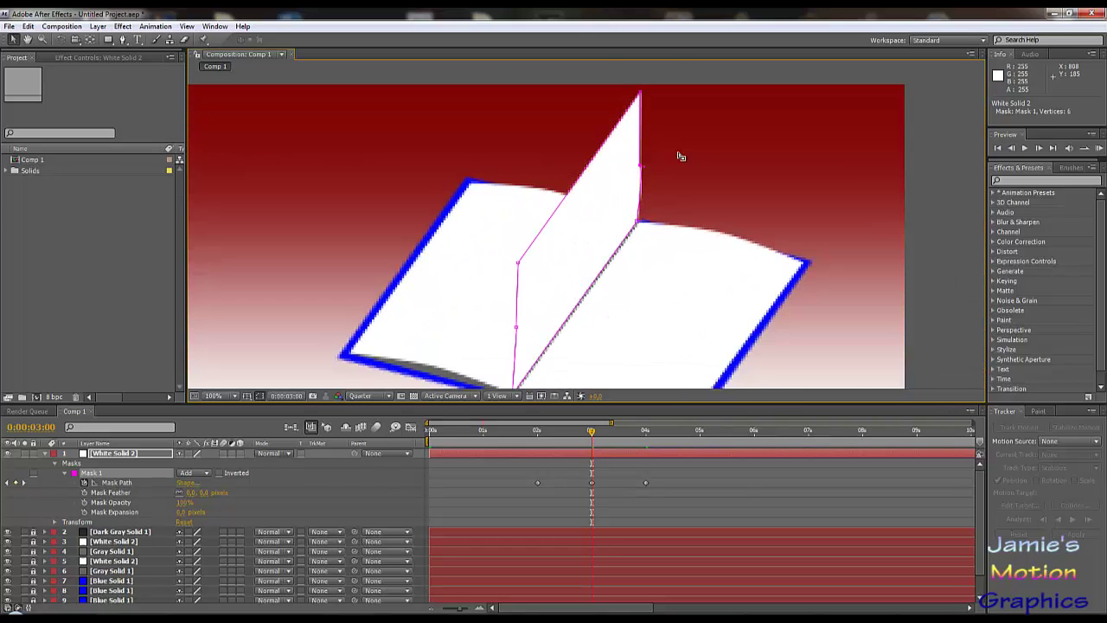
scroll(647, 173, up, 3)
drag(741, 116, 602, 296)
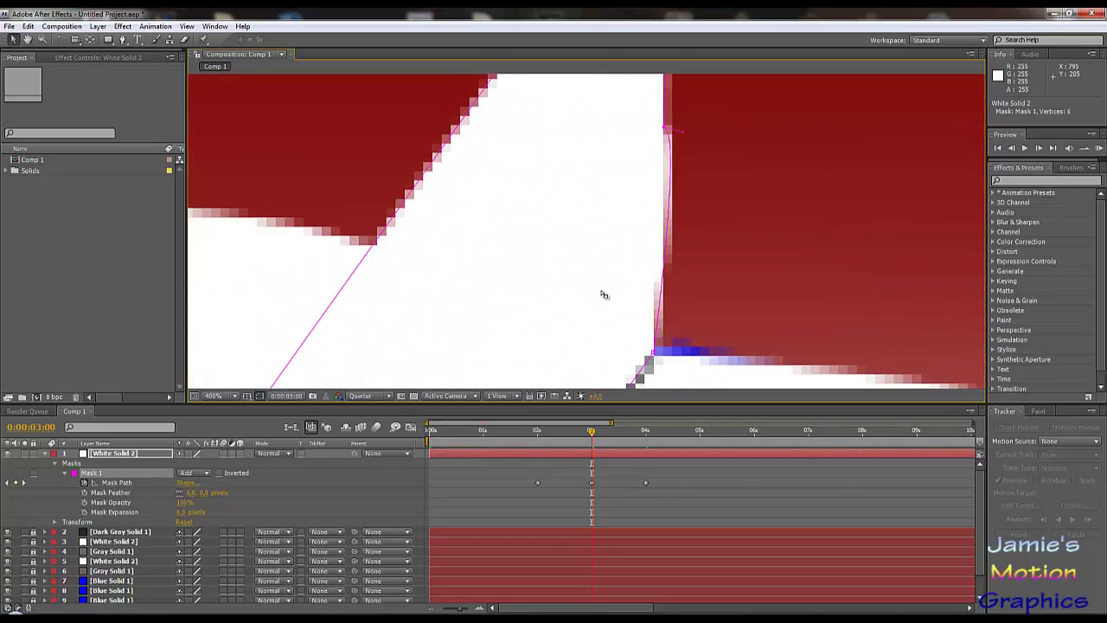
scroll(633, 238, up, 2)
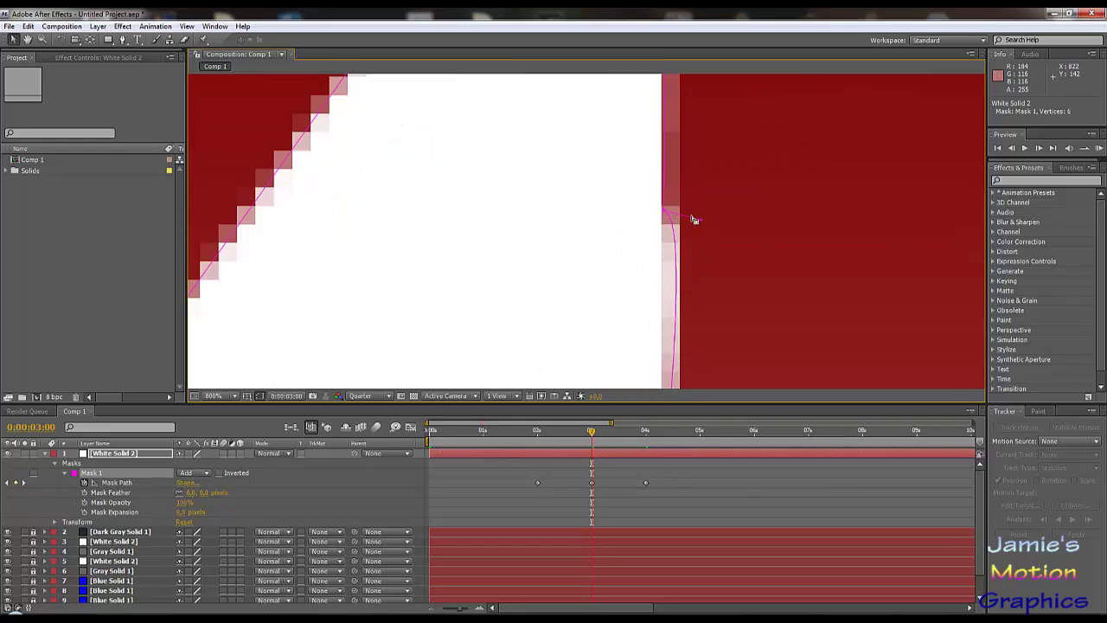
drag(702, 224, 721, 195)
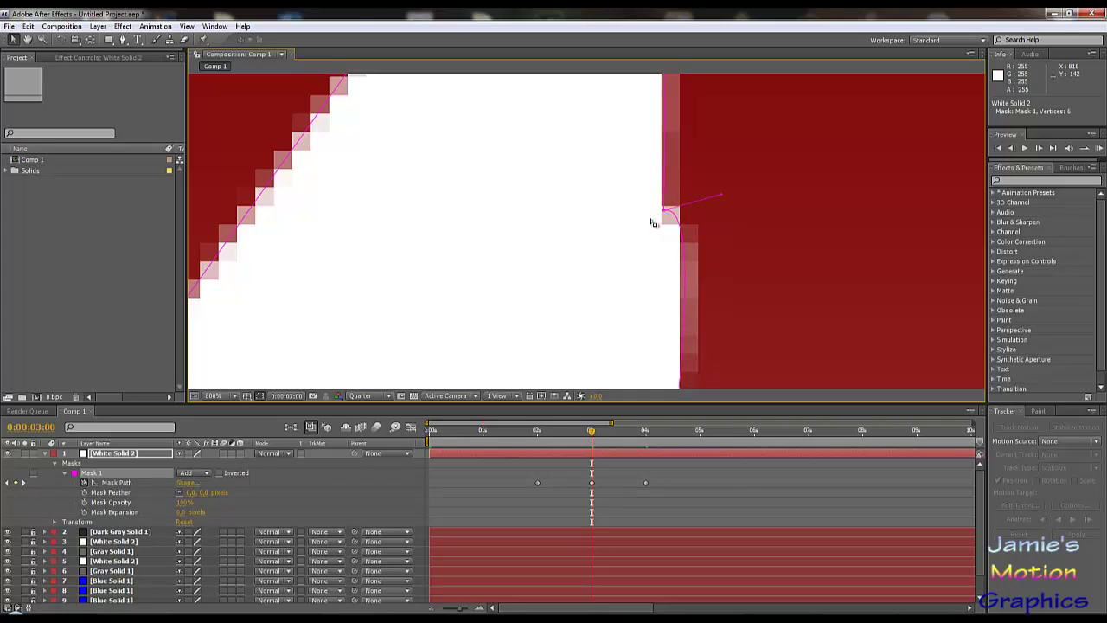
key(period)
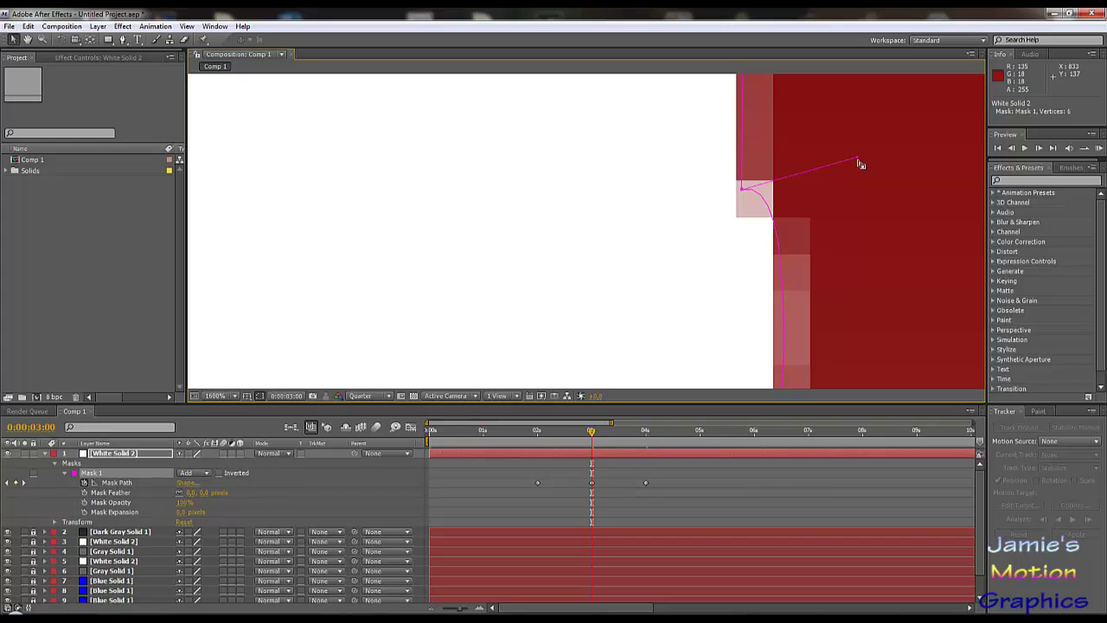
drag(860, 164, 828, 181)
key(ctrl+z)
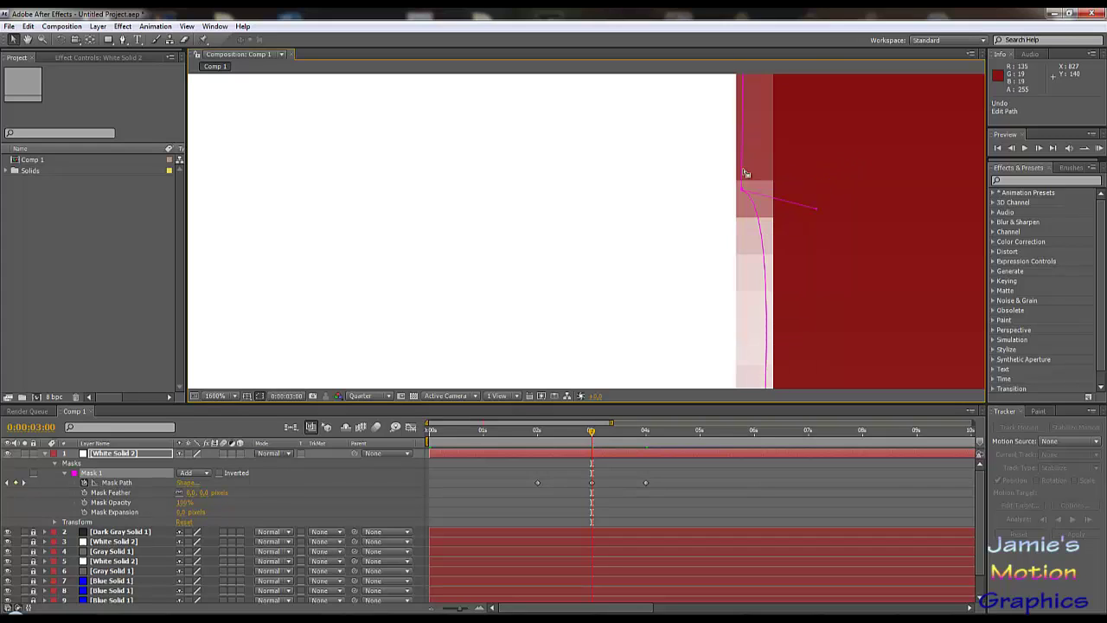
- Convert the middle vertex on the page's far side edge to a corner point with the Convert Vertex tool
click(122, 40)
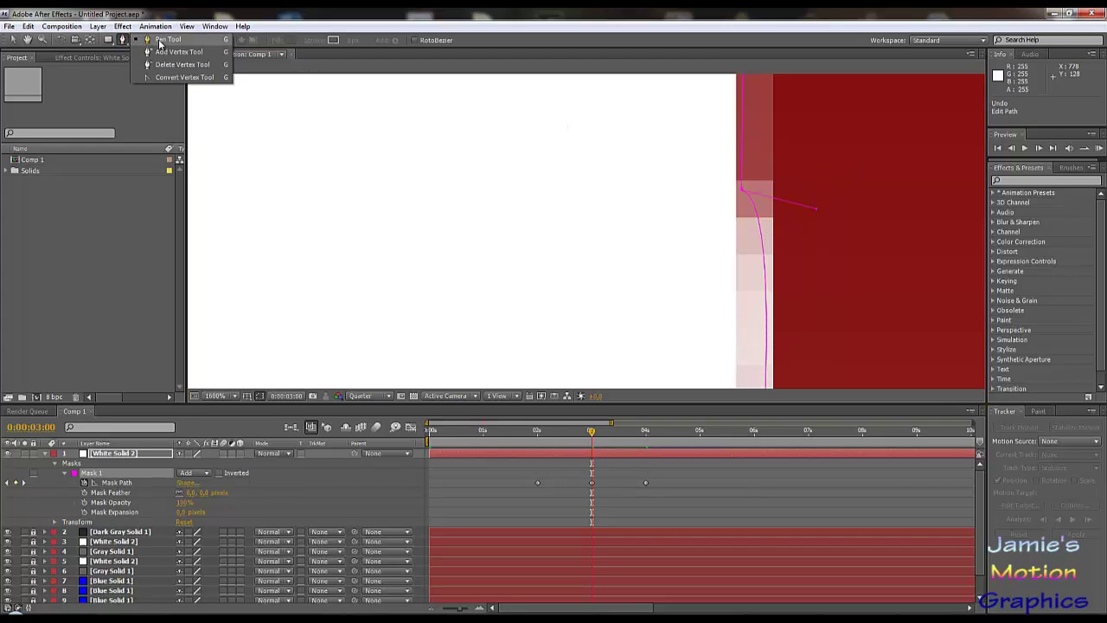
click(171, 77)
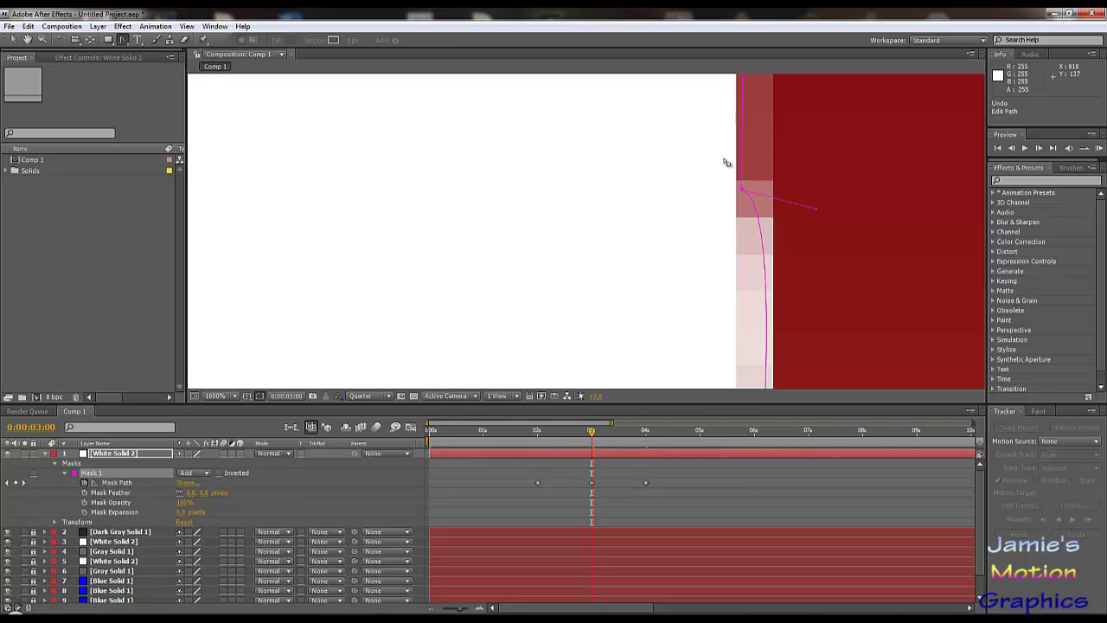
click(742, 191)
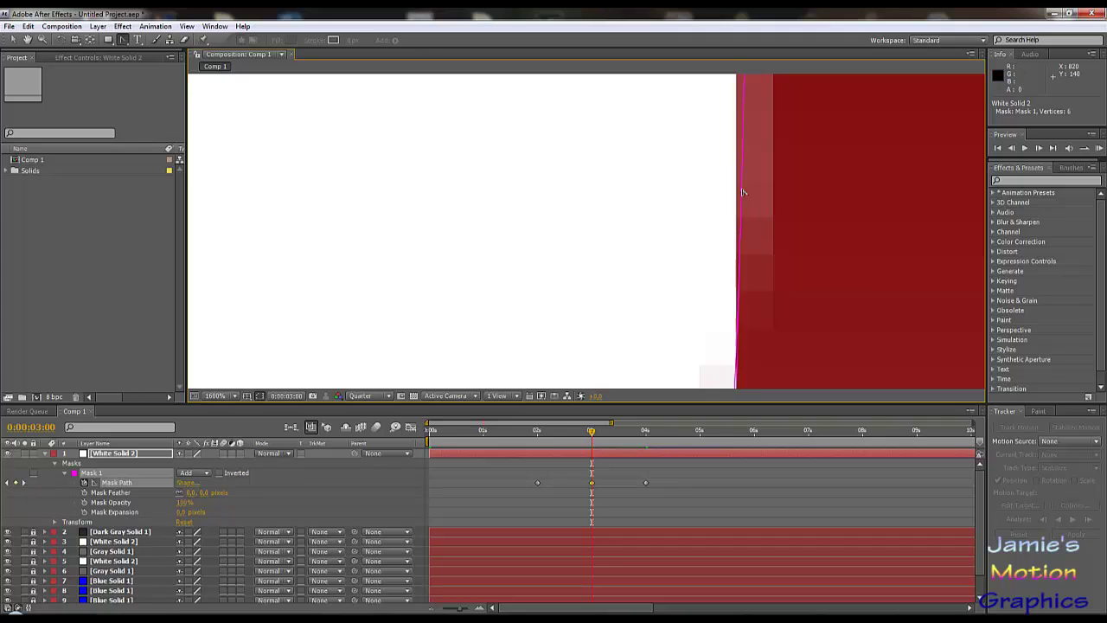
drag(761, 233, 754, 243)
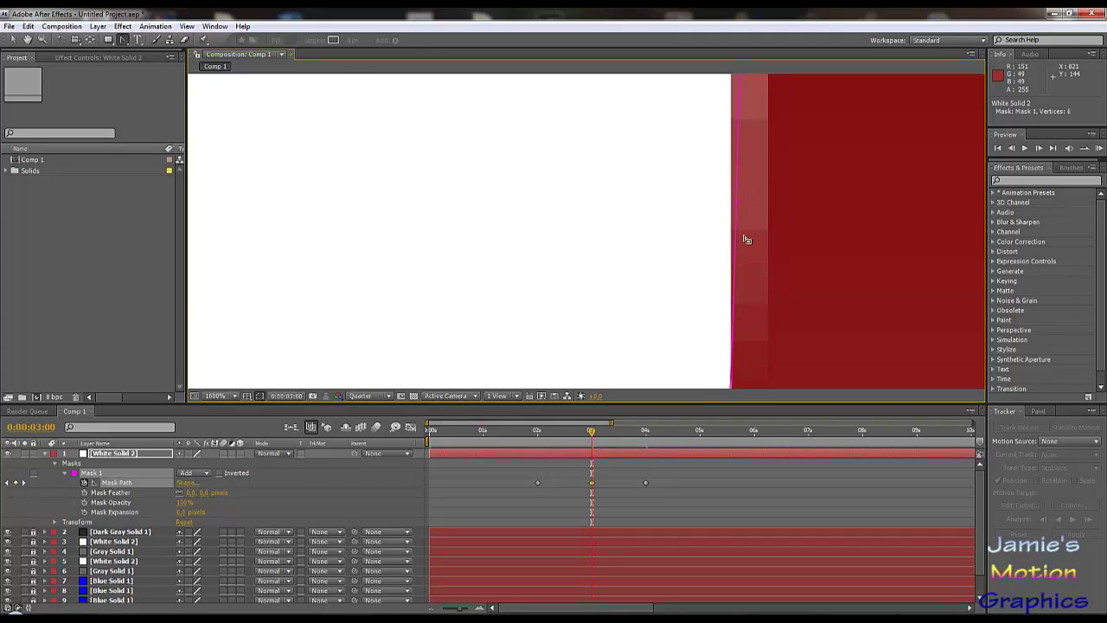
key(comma)
key(comma)
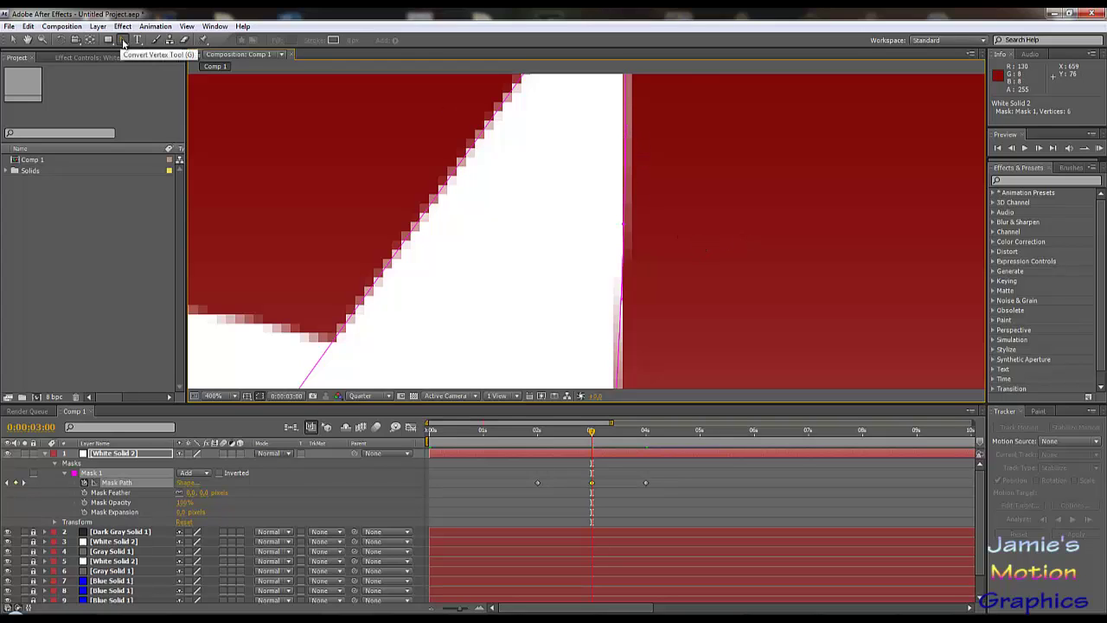
click(13, 40)
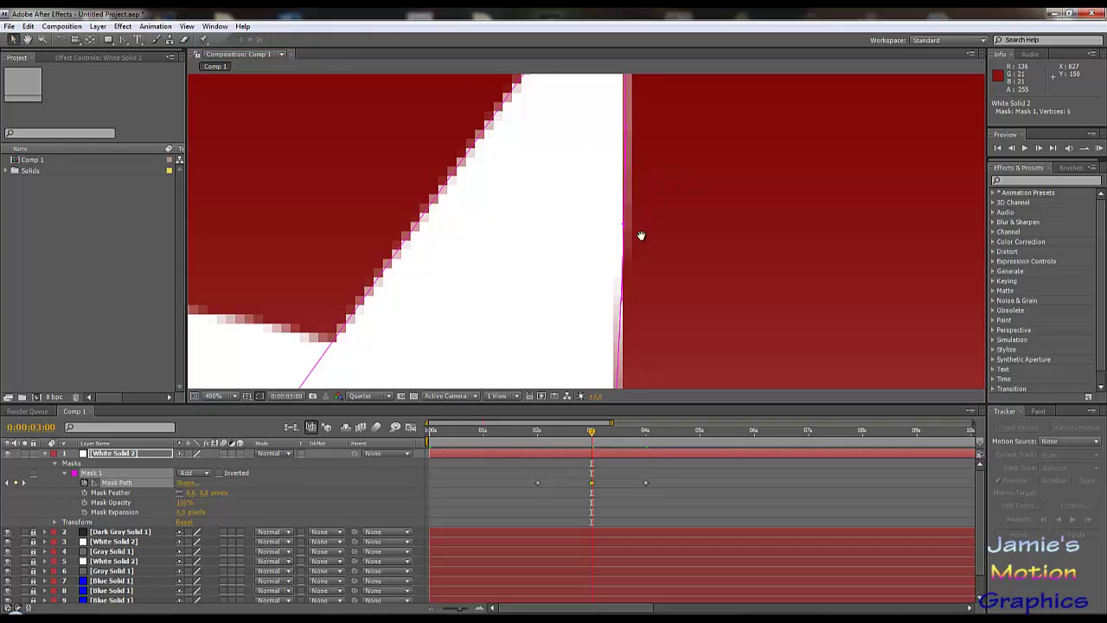
- Straighten Mask 1's path at the middle vertex on the page's near side edge with the Convert Vertex tool
drag(641, 235, 637, 190)
key(comma)
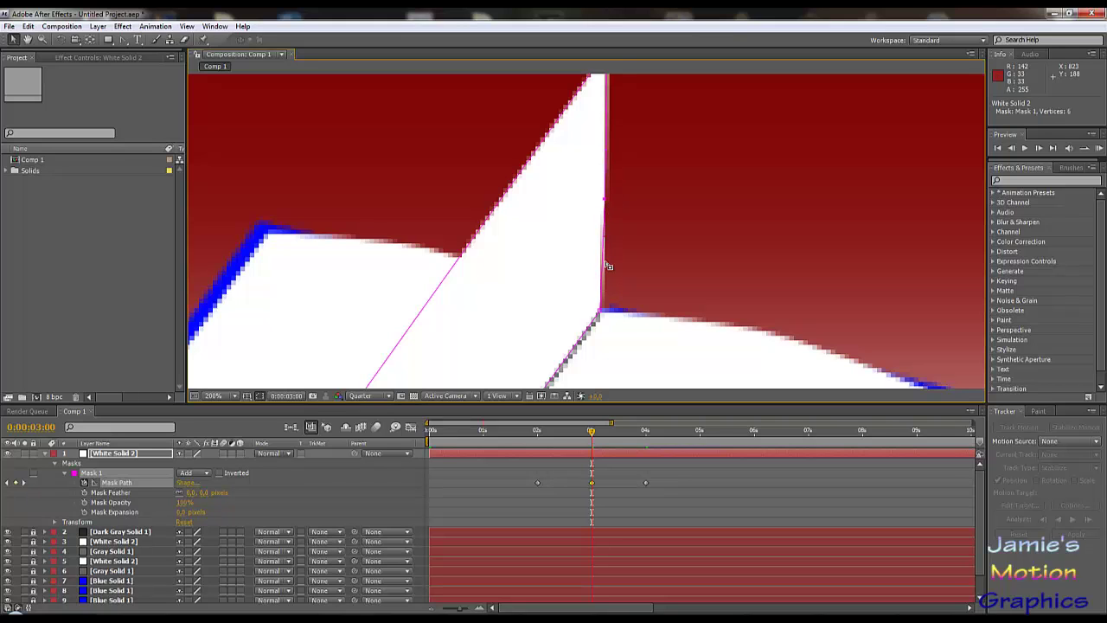
key(comma)
key(comma)
key(period)
key(period)
drag(527, 321, 708, 241)
key(period)
key(period)
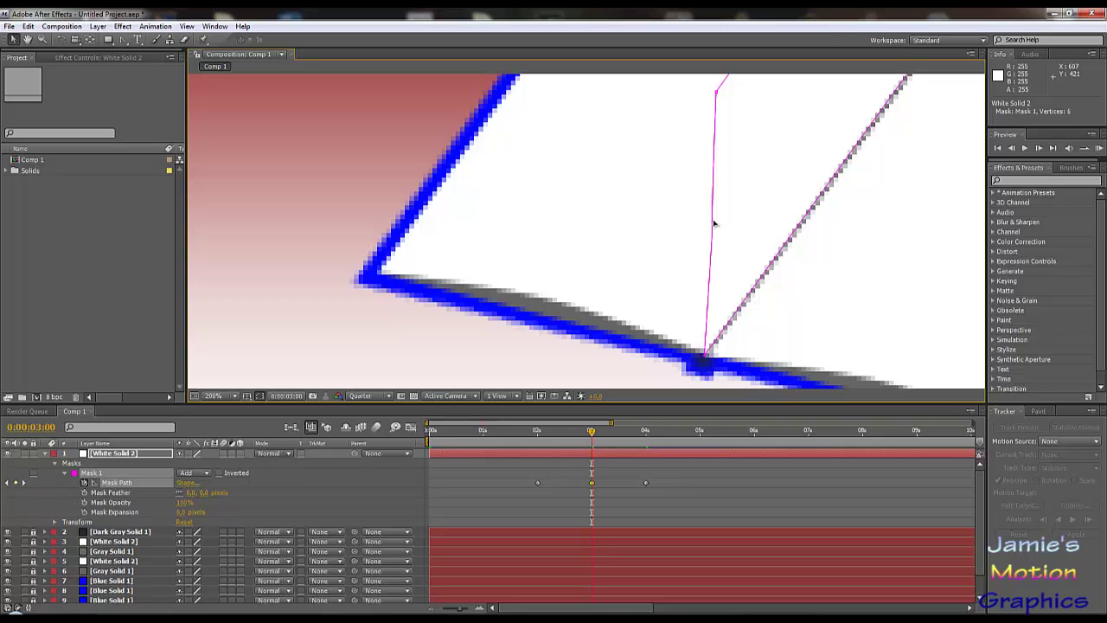
key(period)
key(period)
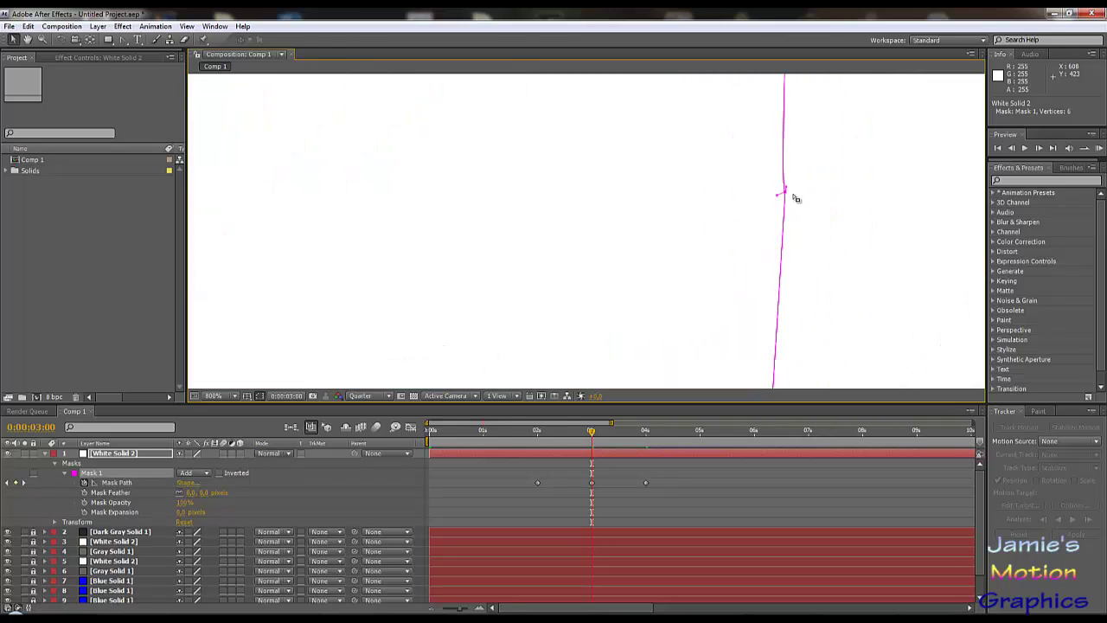
click(123, 40)
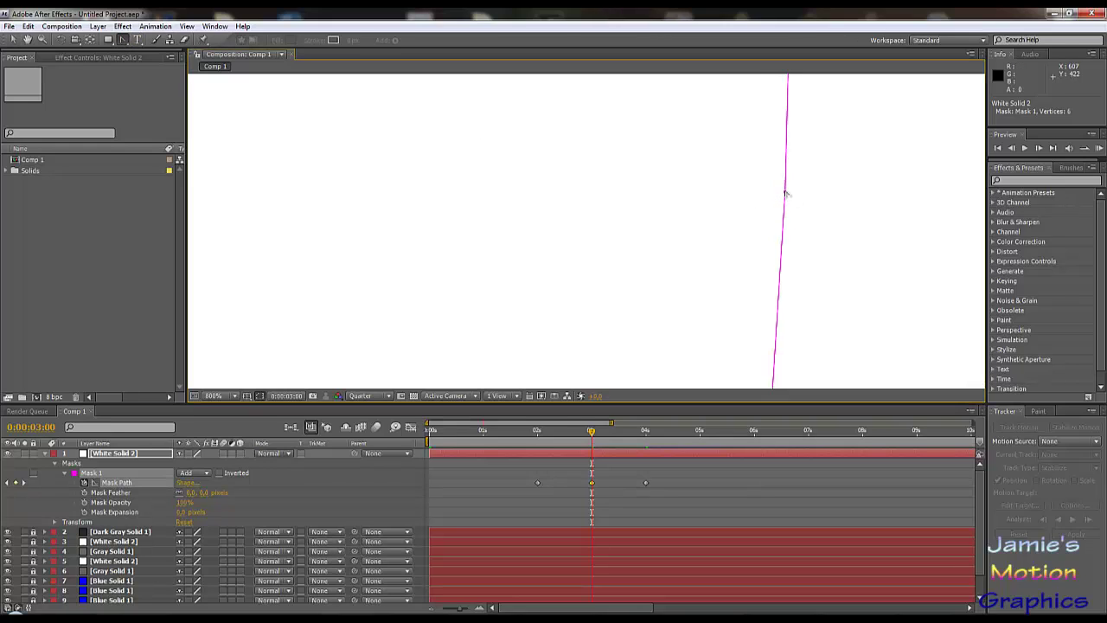
drag(784, 191, 788, 198)
key(v)
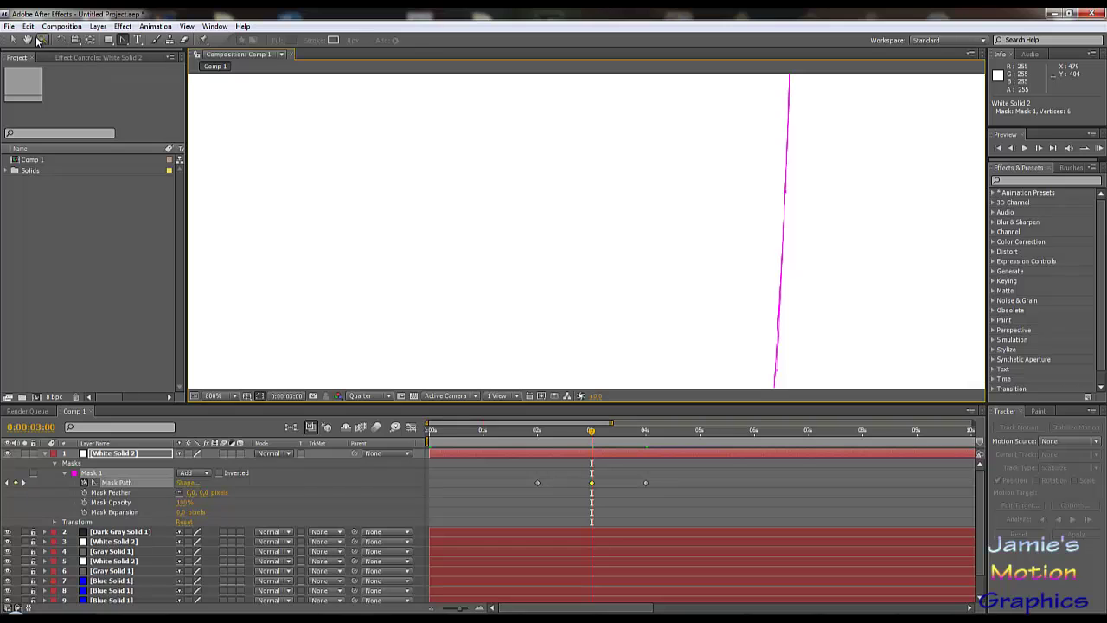
- Scrub back to 0:00:02:05 to examine the page's shape, and return to the 0:00:03:00 keyframe
drag(840, 285, 697, 213)
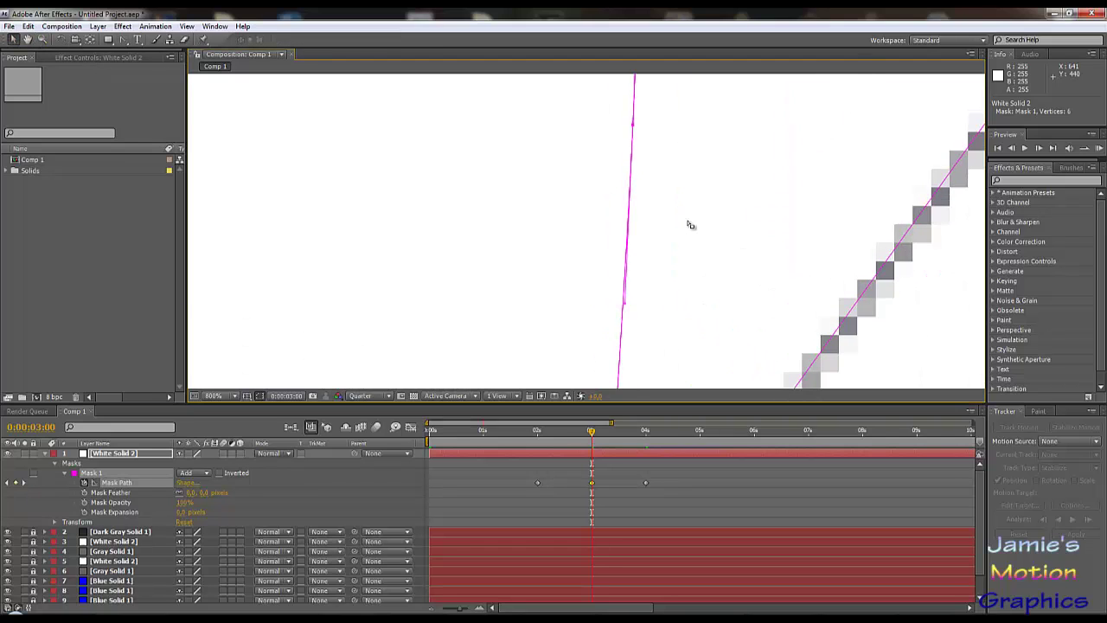
scroll(655, 228, down, 3)
scroll(631, 275, down, 3)
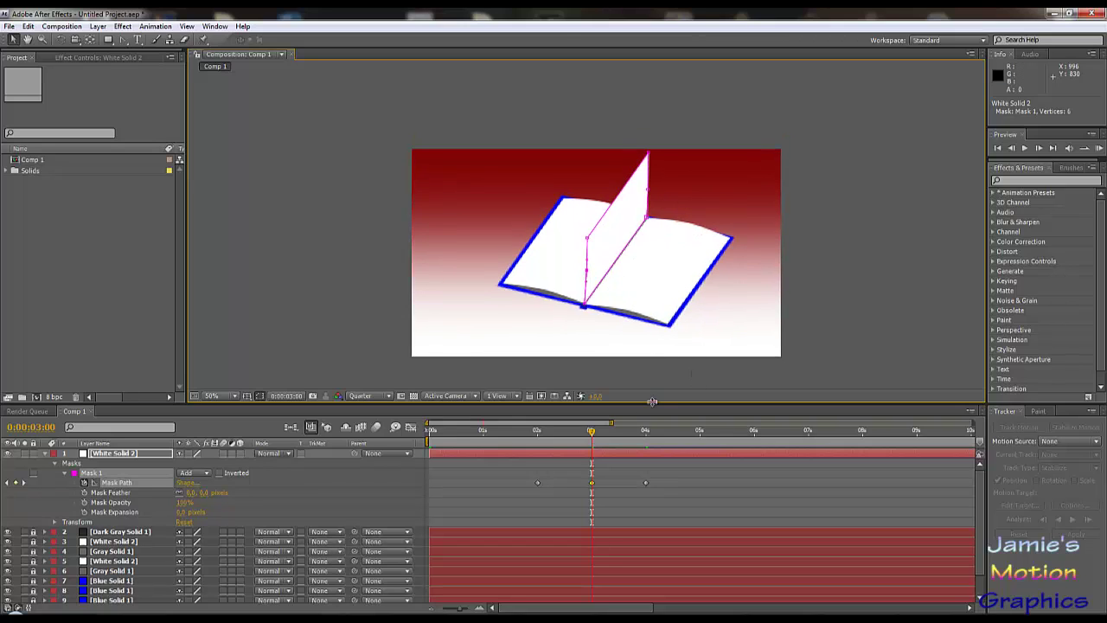
drag(590, 435, 548, 438)
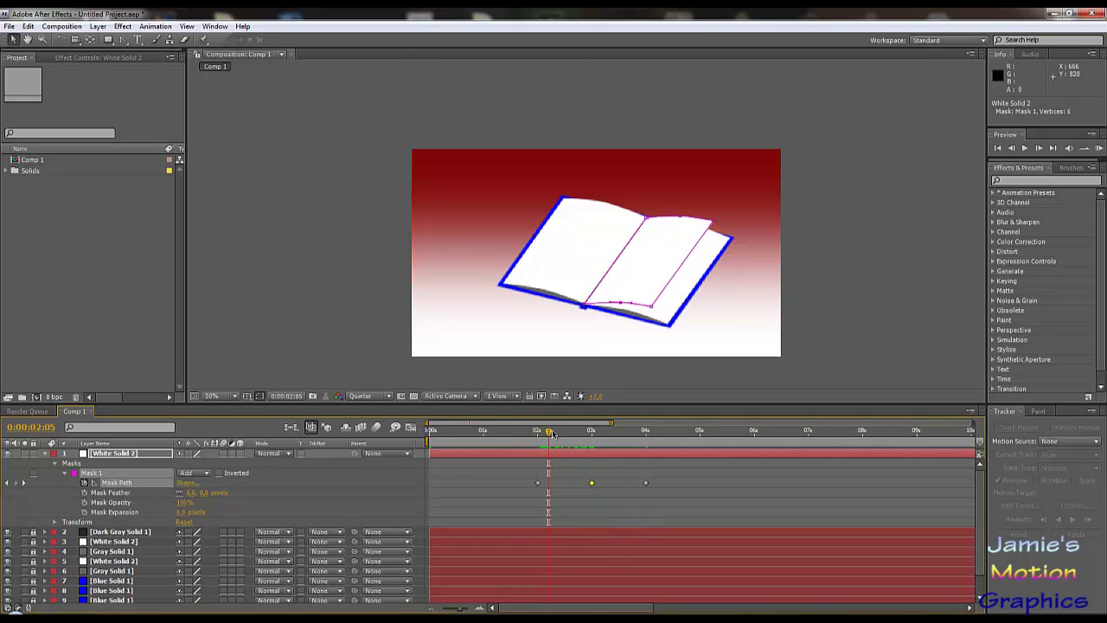
drag(550, 433, 591, 457)
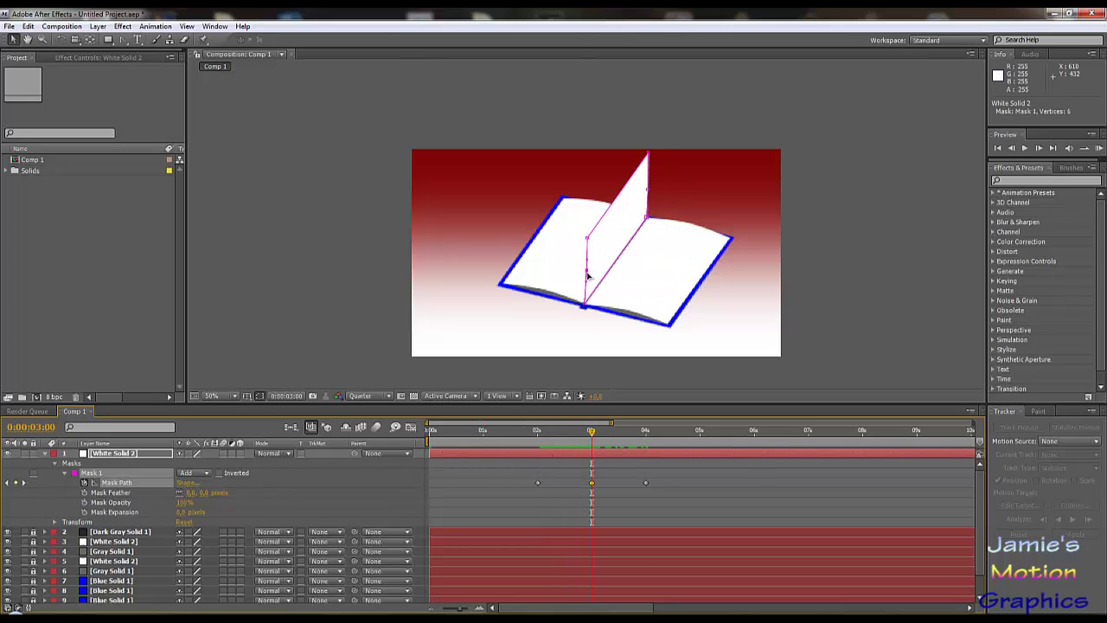
- At 0:00:03:00, move the middle vertices of both side edges left and slightly up so the upright page bows left
drag(587, 273, 578, 265)
key(ctrl+z)
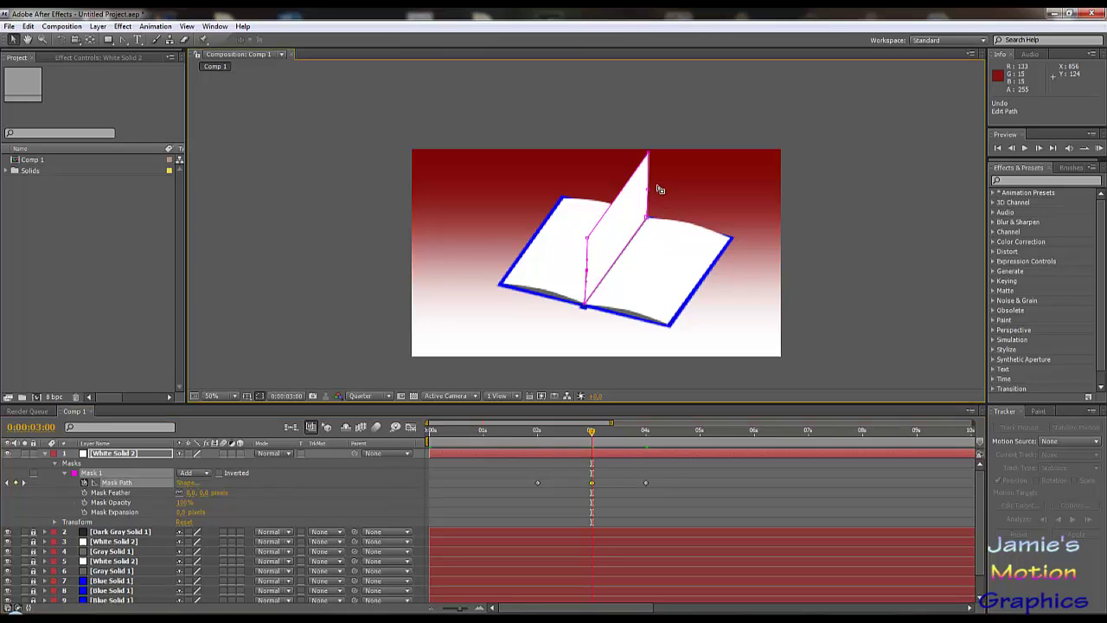
click(583, 304)
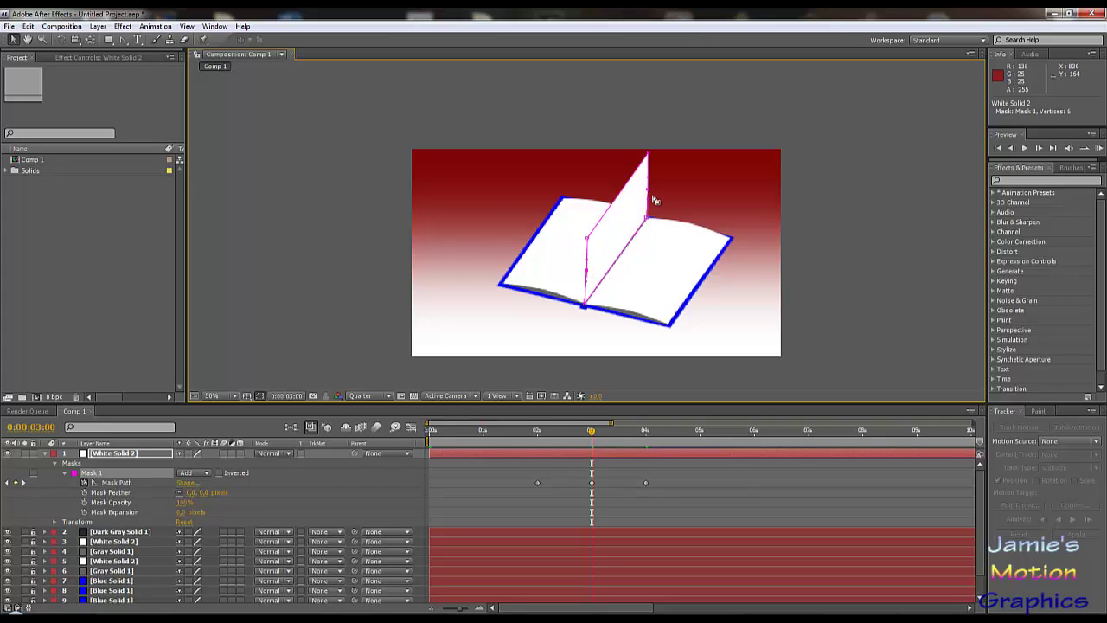
drag(586, 274, 575, 271)
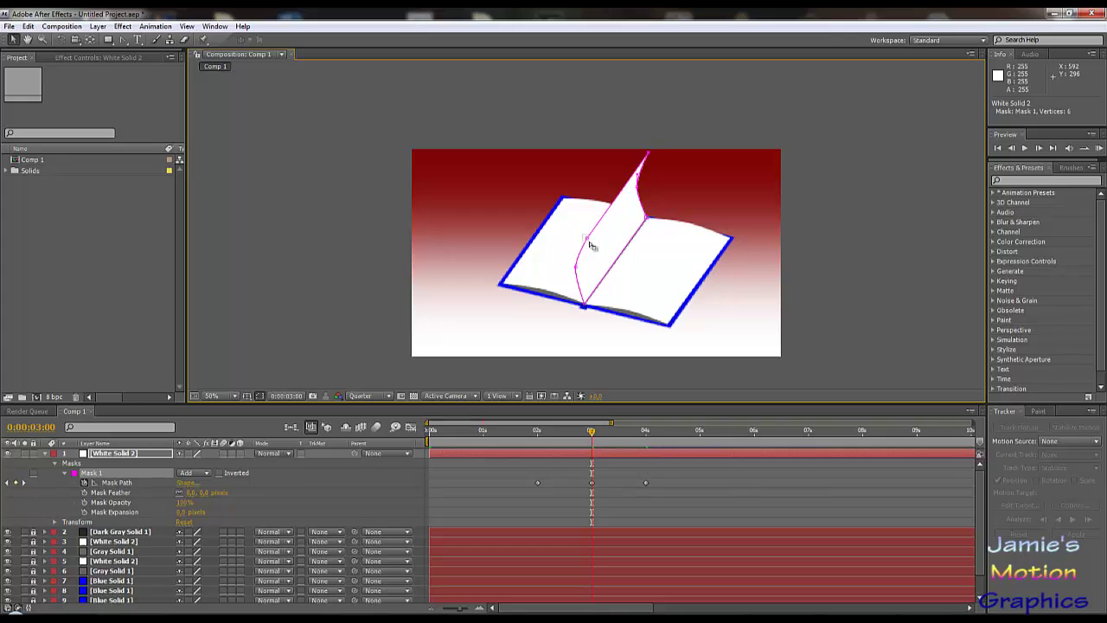
- Lower the page's outer edge slightly and bow the side edges' middle vertices further left at 0:00:03:00, checking the shape at 0:00:02:20
drag(588, 239, 588, 248)
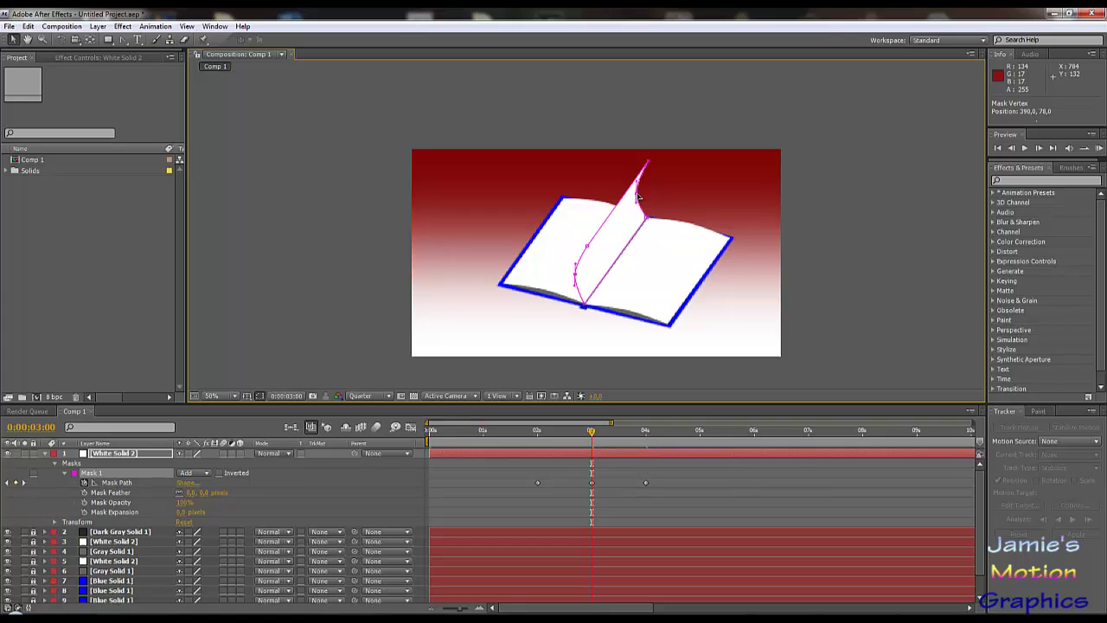
drag(638, 197, 631, 192)
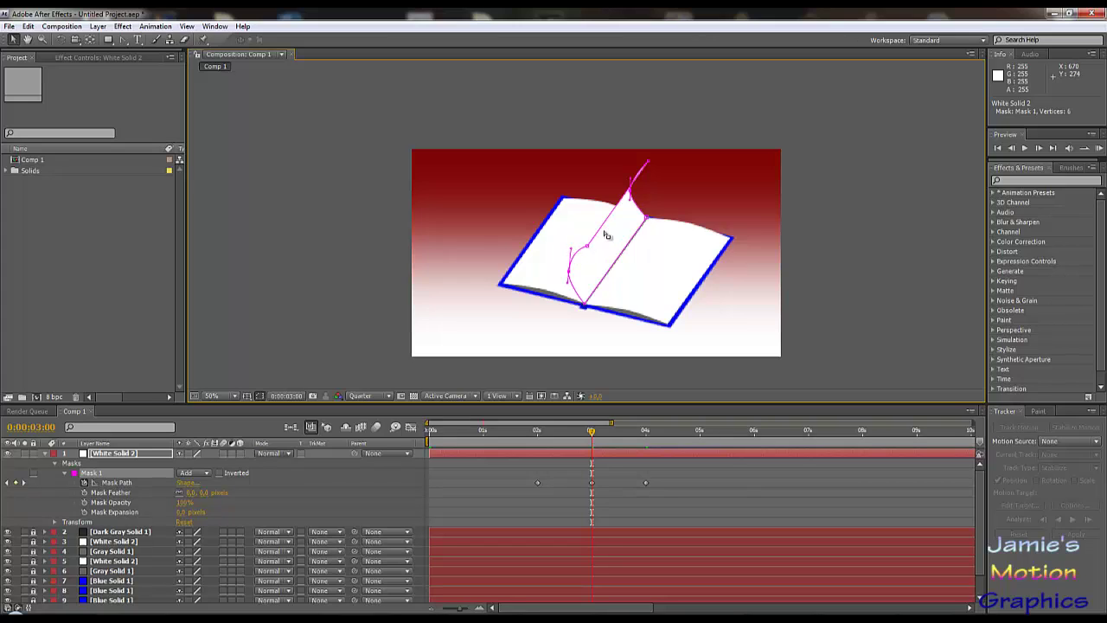
key(ctrl+z)
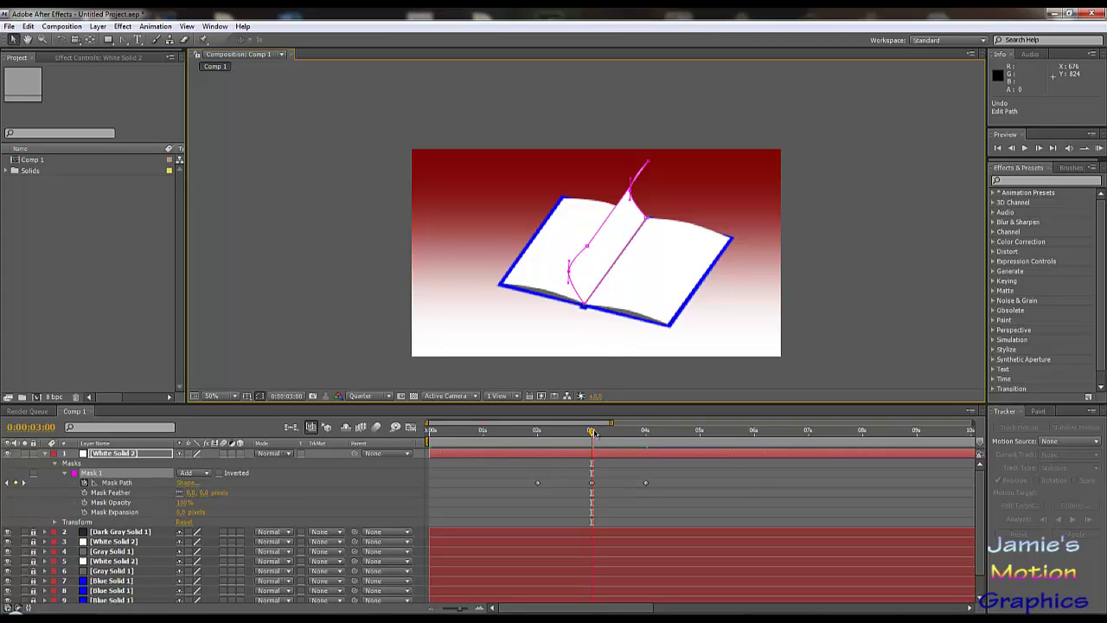
mouse_move(593, 433)
mouse_down()
mouse_move(532, 432)
mouse_move(583, 441)
mouse_up()
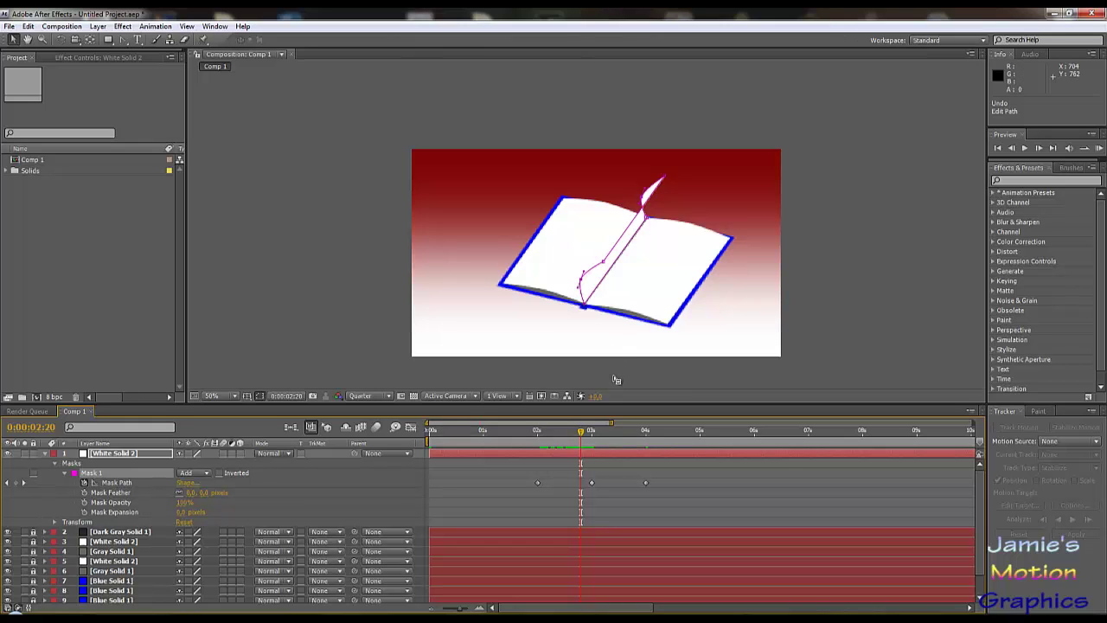
mouse_move(581, 433)
mouse_down()
mouse_move(546, 435)
mouse_move(659, 453)
mouse_move(583, 448)
mouse_up()
- Recolor the page layer White Solid 2 pure yellow, creating a new solid for this layer only
click(98, 456)
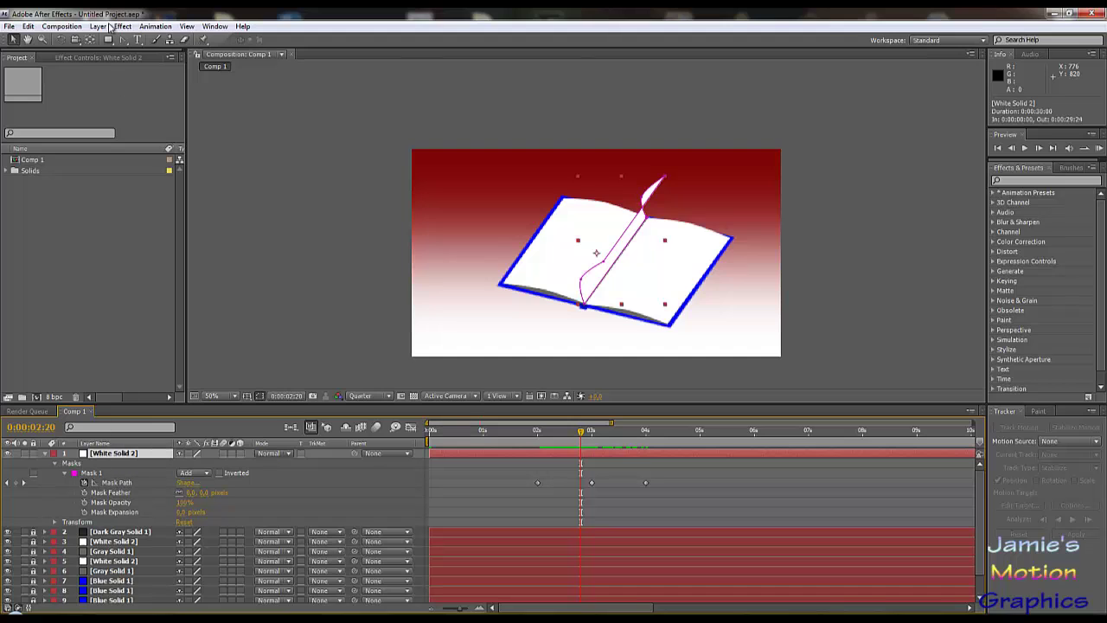
click(97, 26)
mouse_move(123, 27)
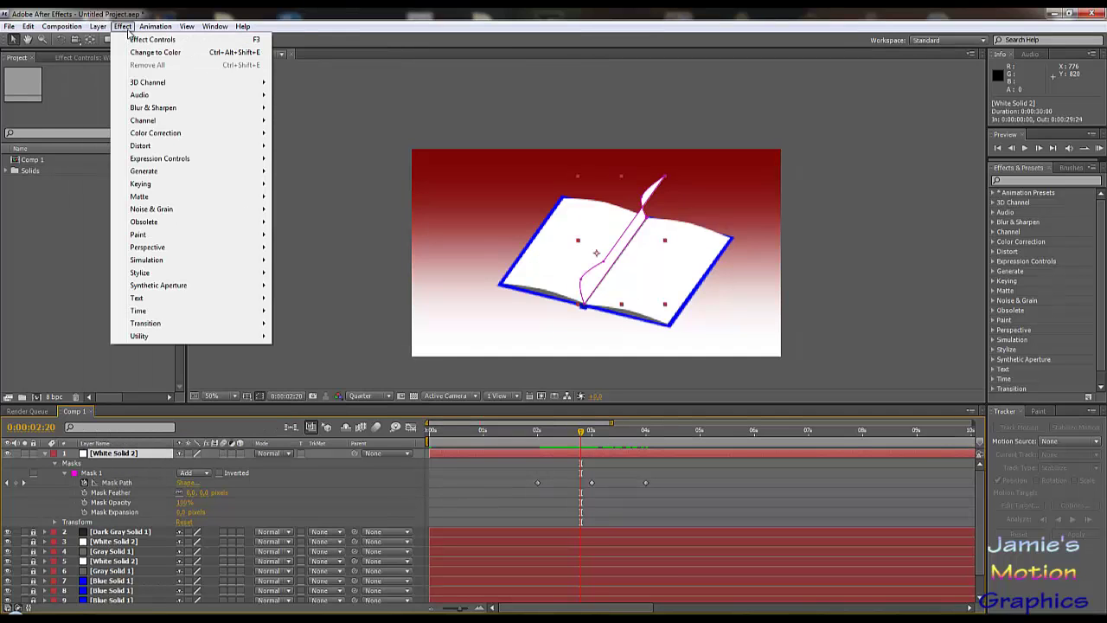
click(138, 52)
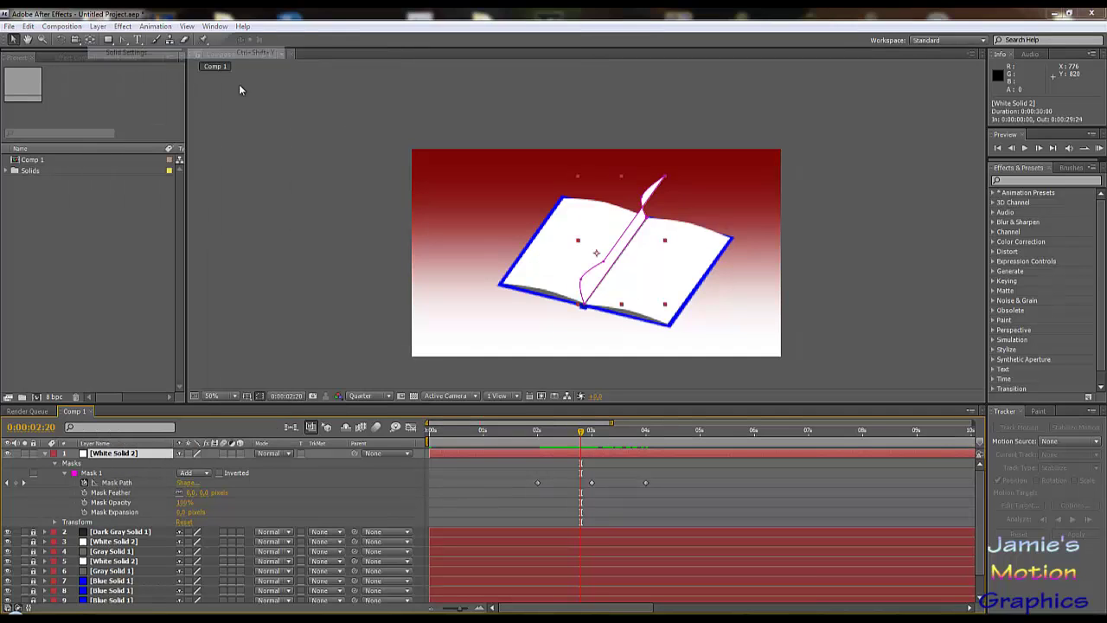
click(978, 459)
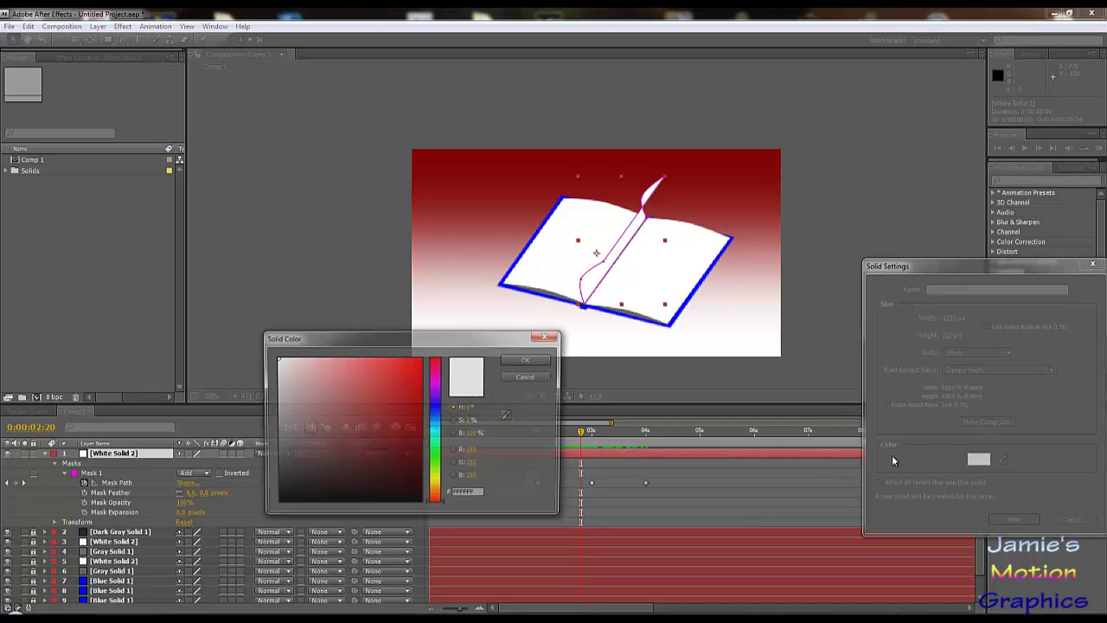
click(437, 482)
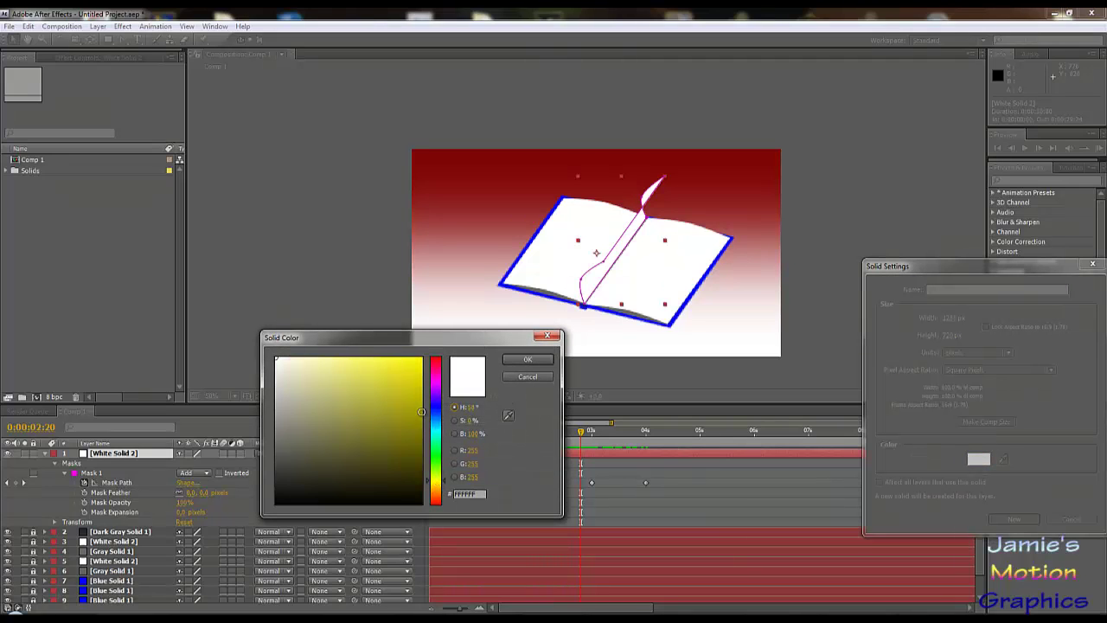
click(421, 358)
click(530, 361)
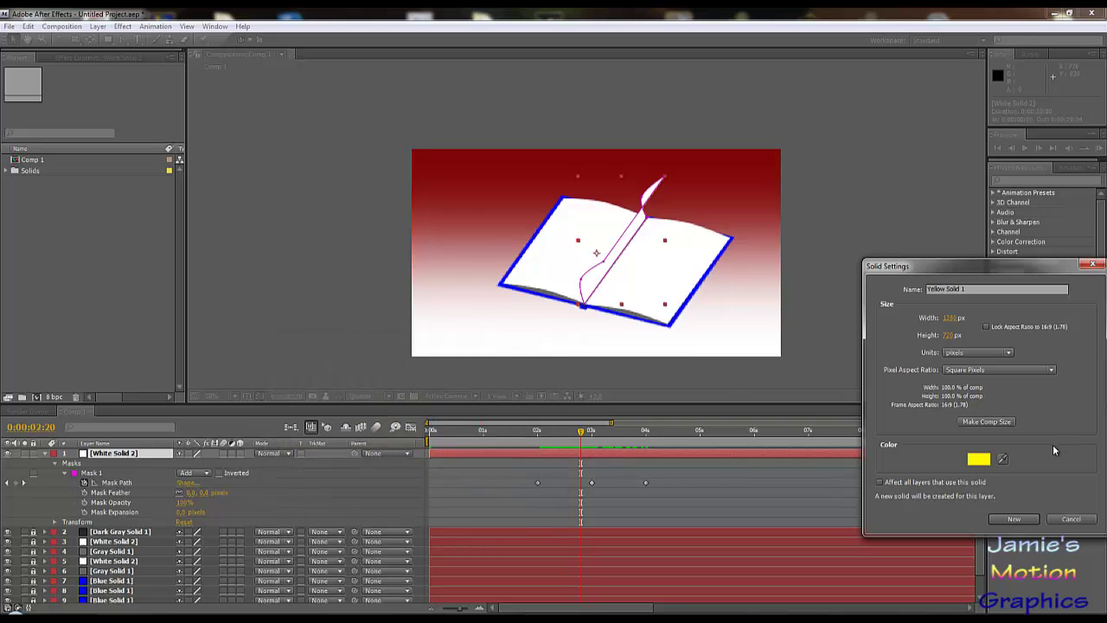
click(1014, 519)
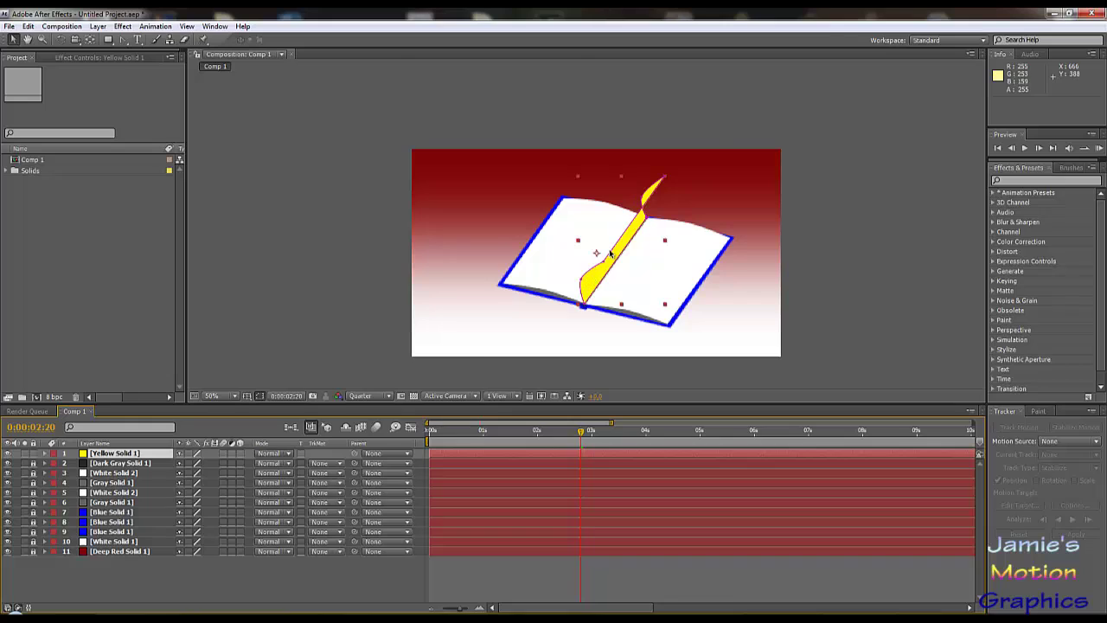
- Zoom the composition to 100% and scrub between 0:00:02:07 and 0:00:02:20 to examine the yellow page's fold, stopping at 0:00:02:13
key(slash)
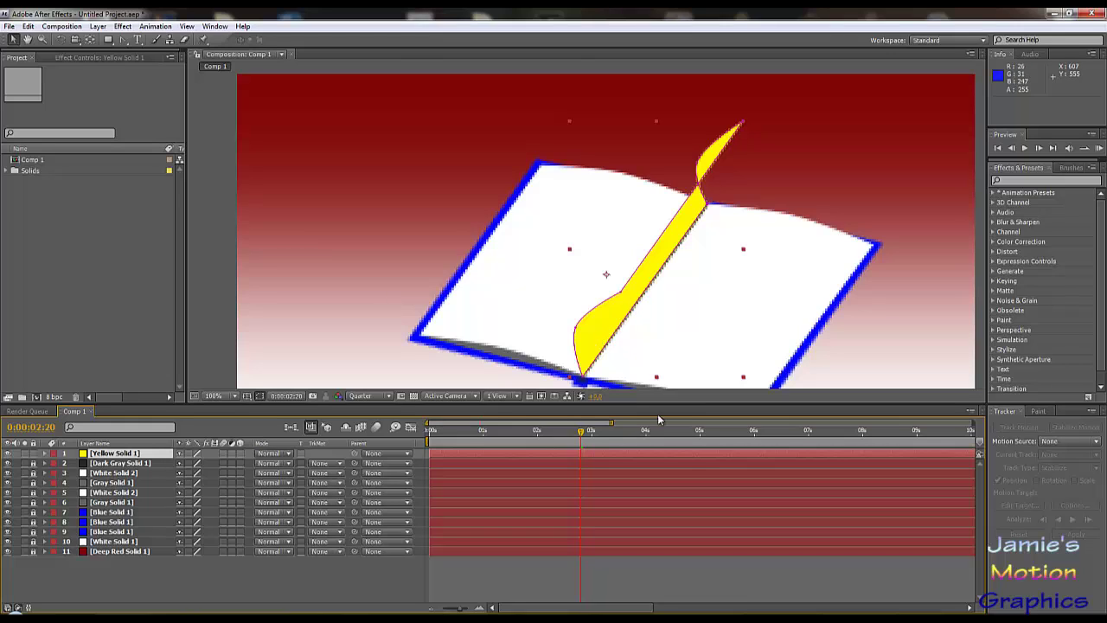
mouse_move(582, 435)
mouse_down()
mouse_move(531, 439)
mouse_move(672, 447)
mouse_move(568, 443)
mouse_up()
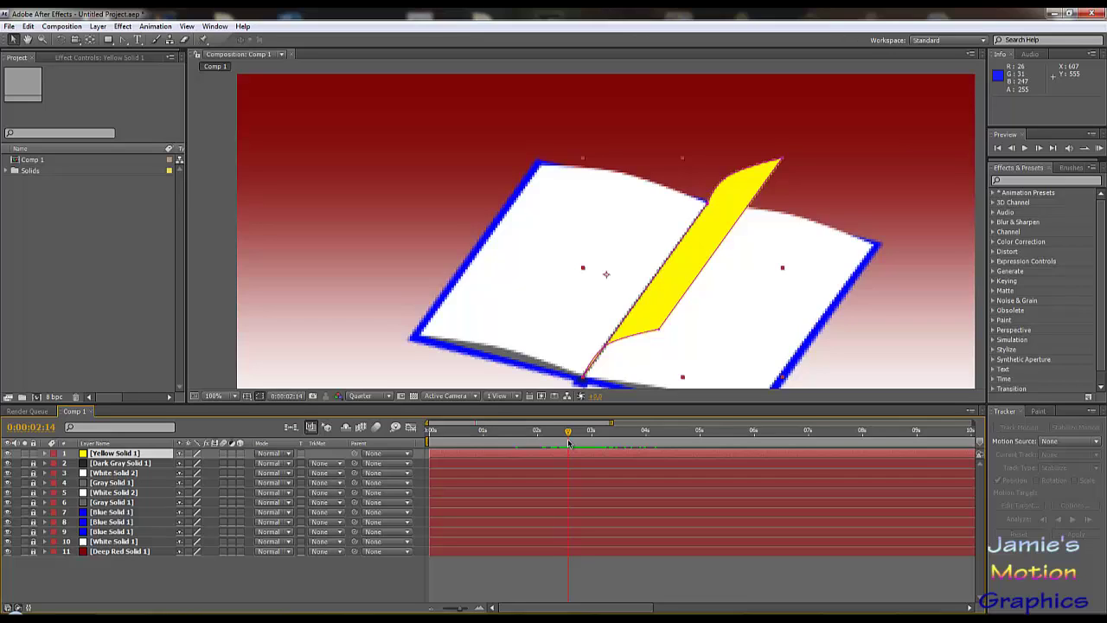
drag(568, 443, 572, 444)
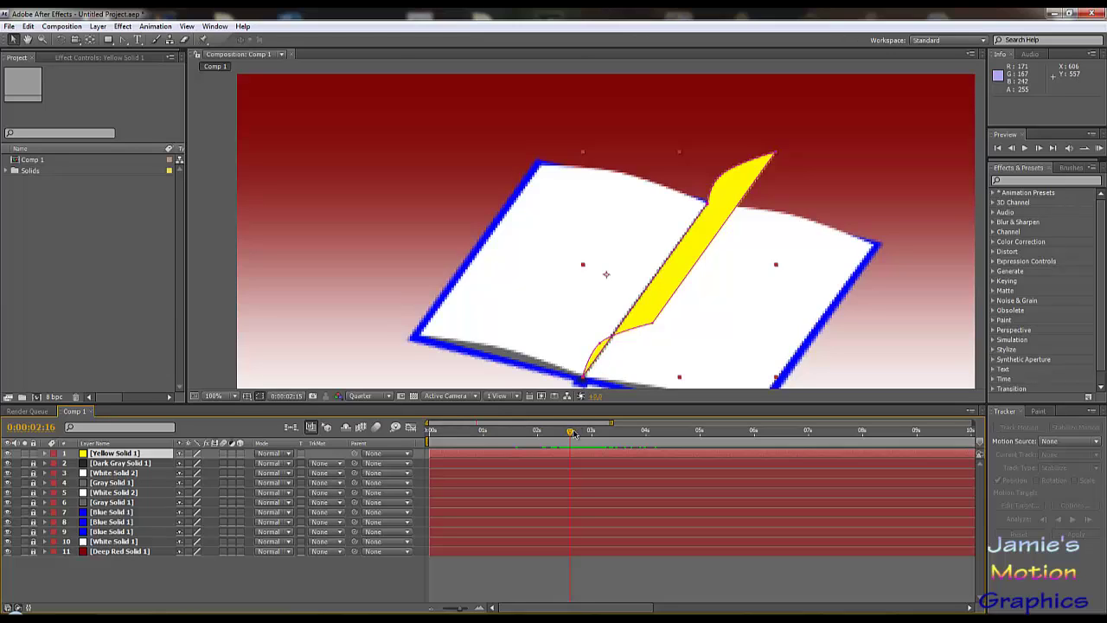
drag(573, 432, 553, 431)
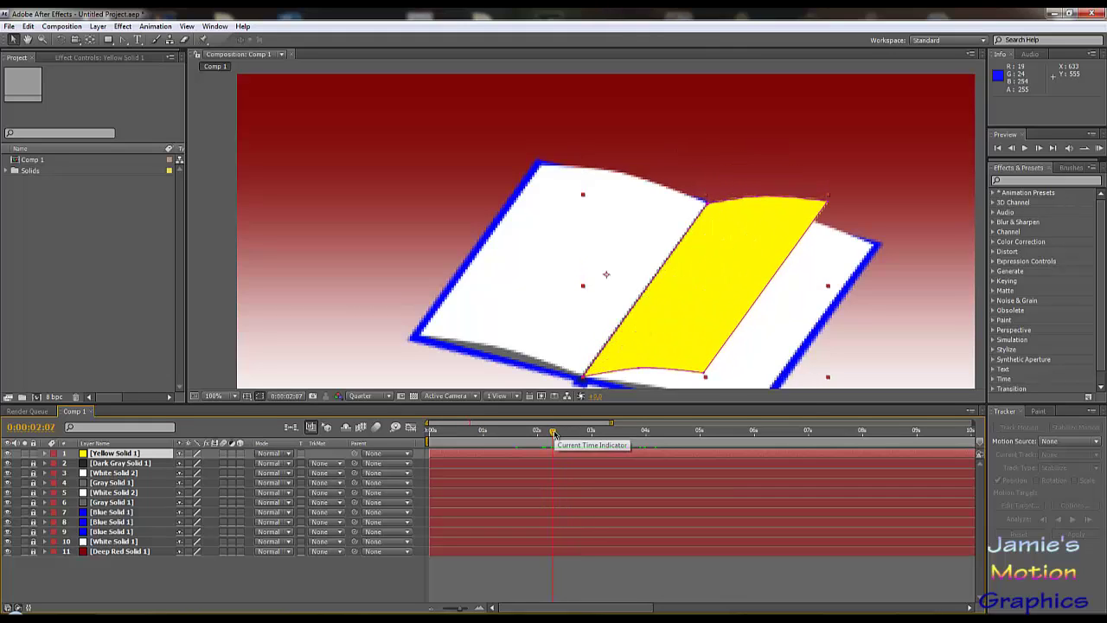
mouse_move(554, 434)
mouse_down()
mouse_move(615, 447)
mouse_move(567, 442)
mouse_up()
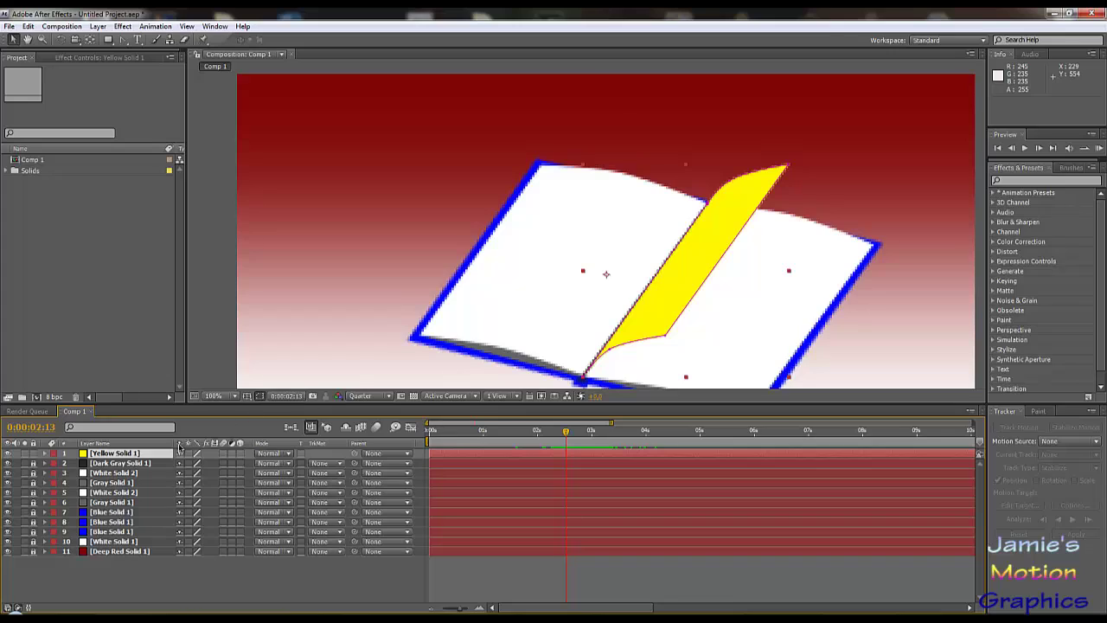
- Change the page layer's solid color to white (FFFFFF)
click(131, 457)
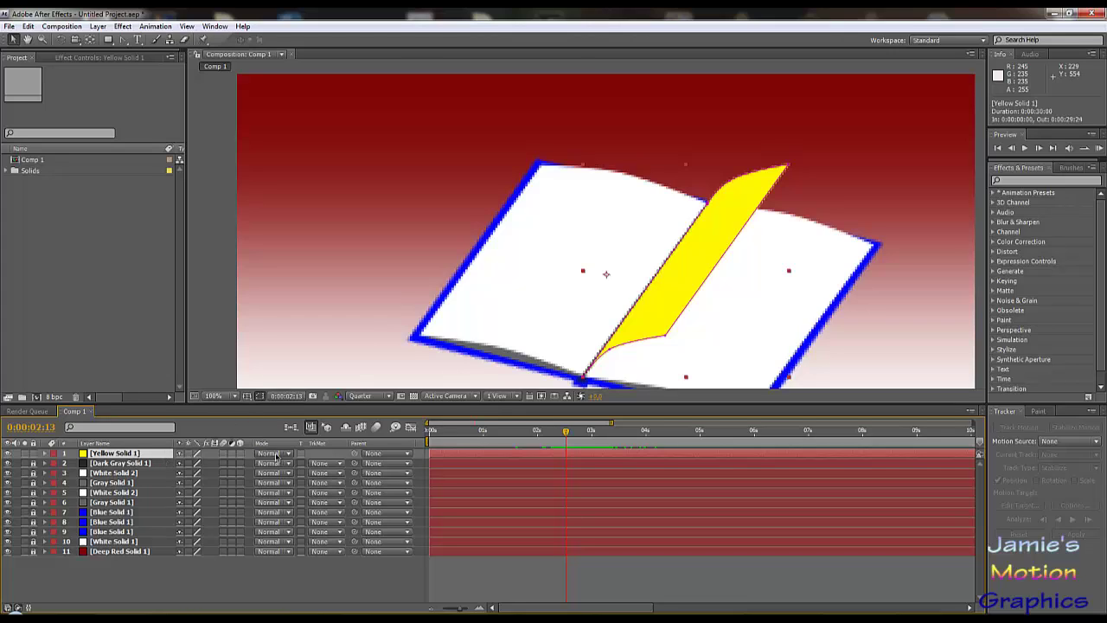
click(98, 26)
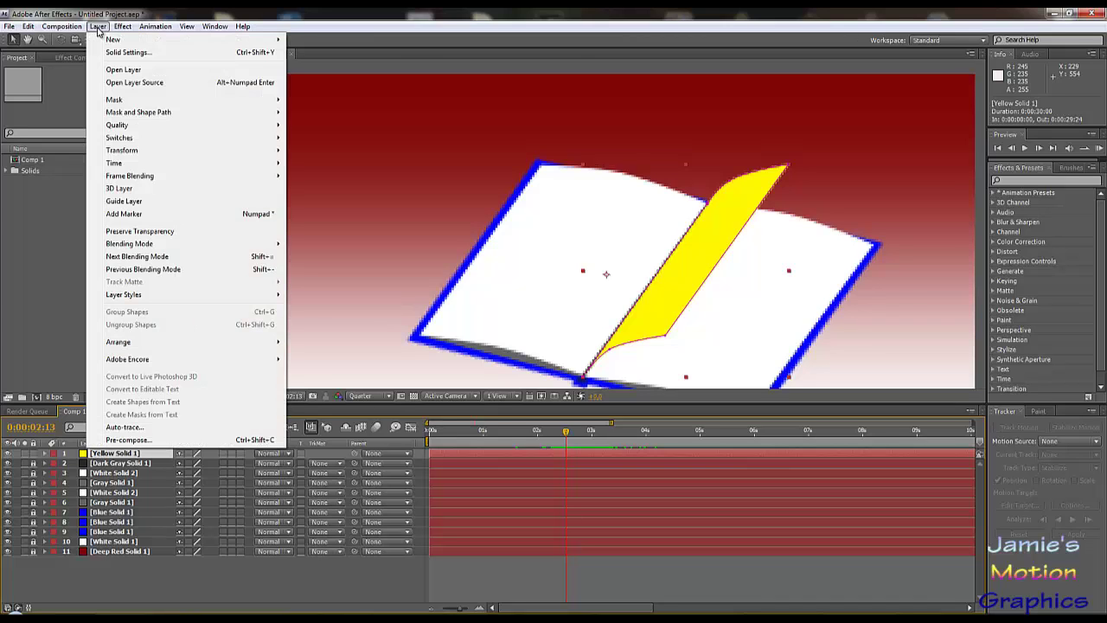
click(121, 50)
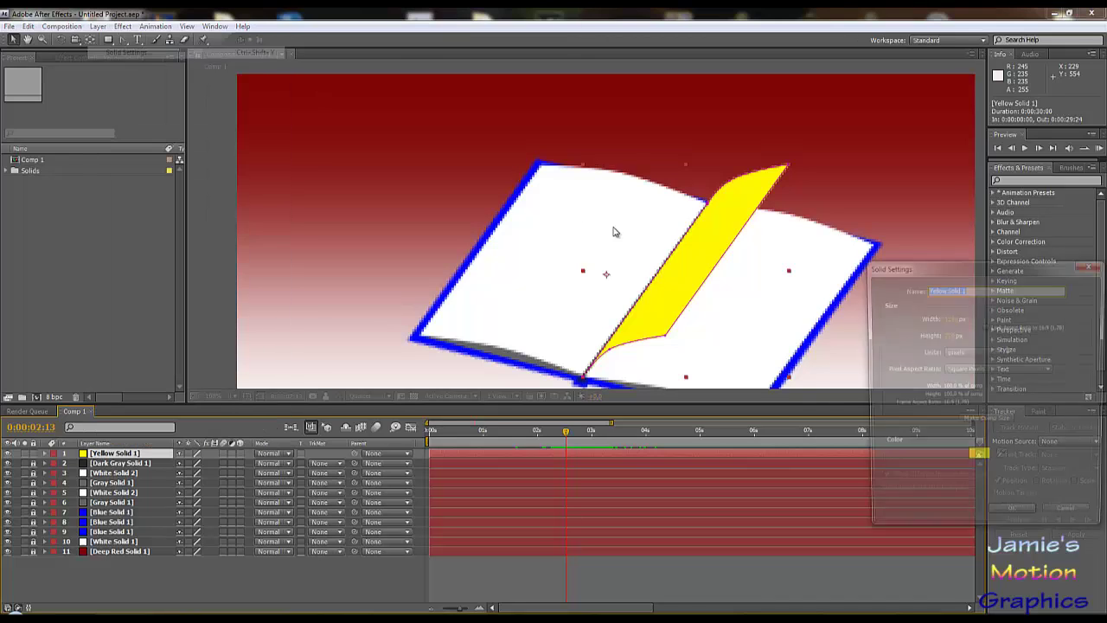
click(979, 459)
drag(362, 404, 84, 279)
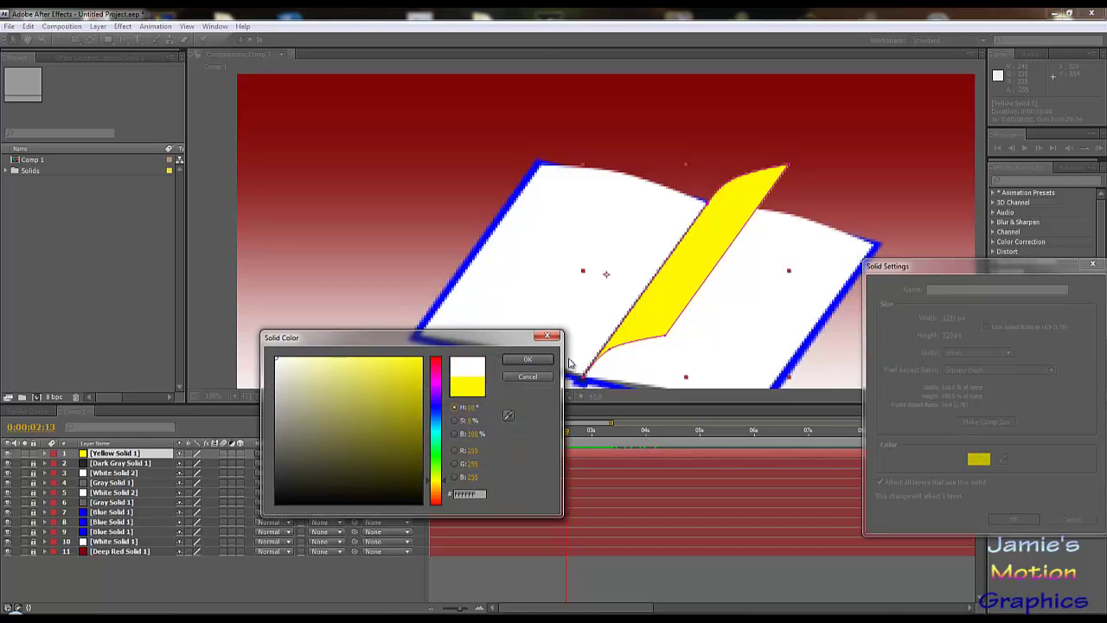
click(528, 360)
click(1014, 518)
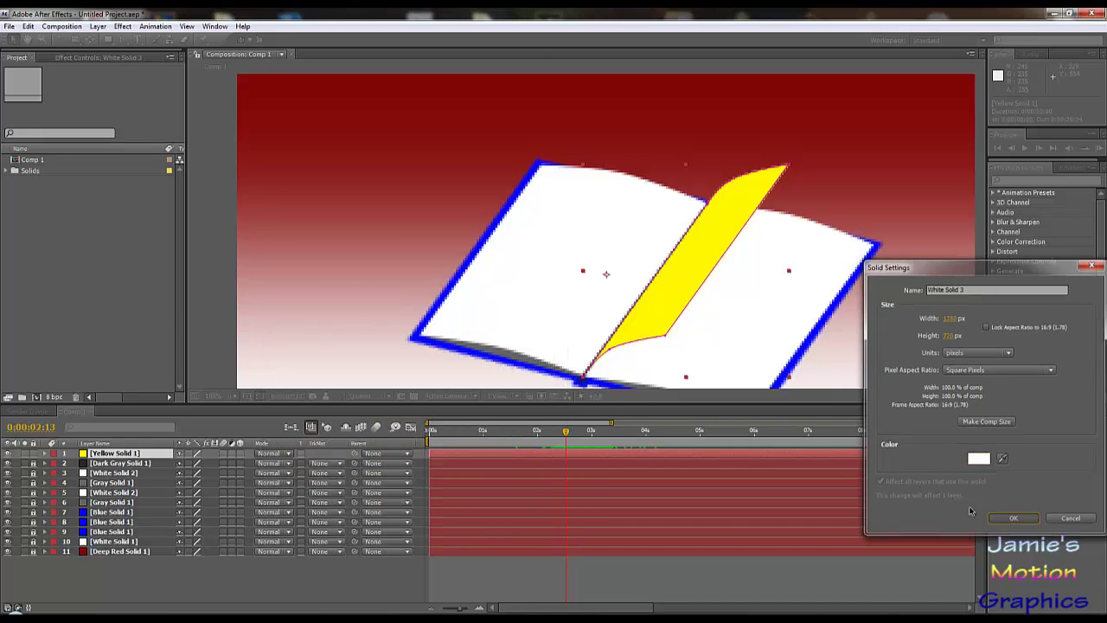
- Duplicate the White Solid 3 page layer and lock the lower copy
click(118, 456)
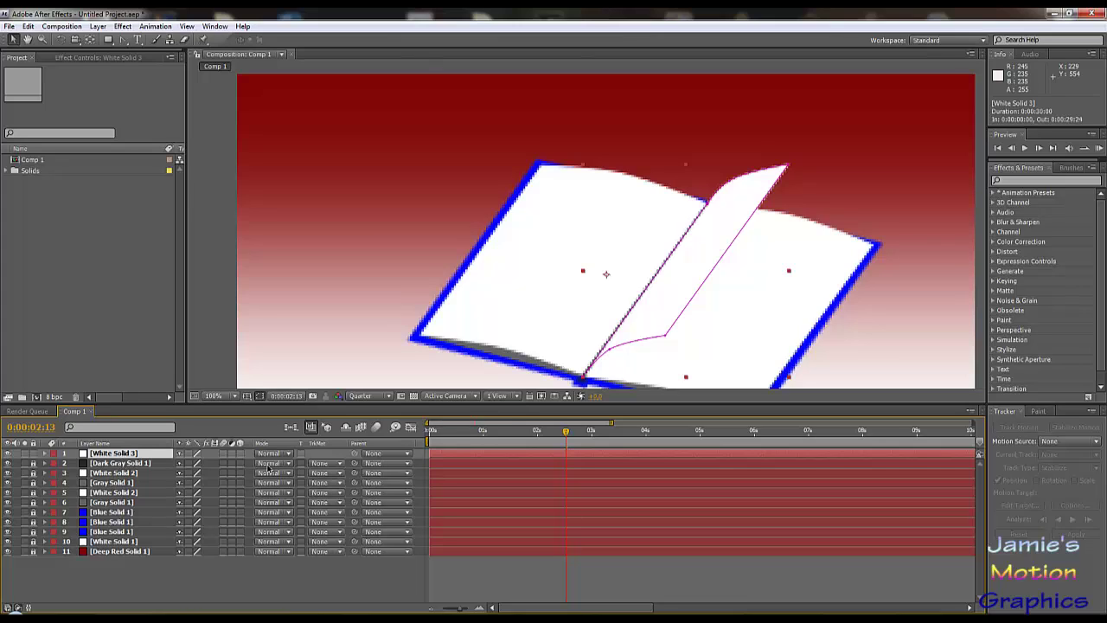
key(ctrl+d)
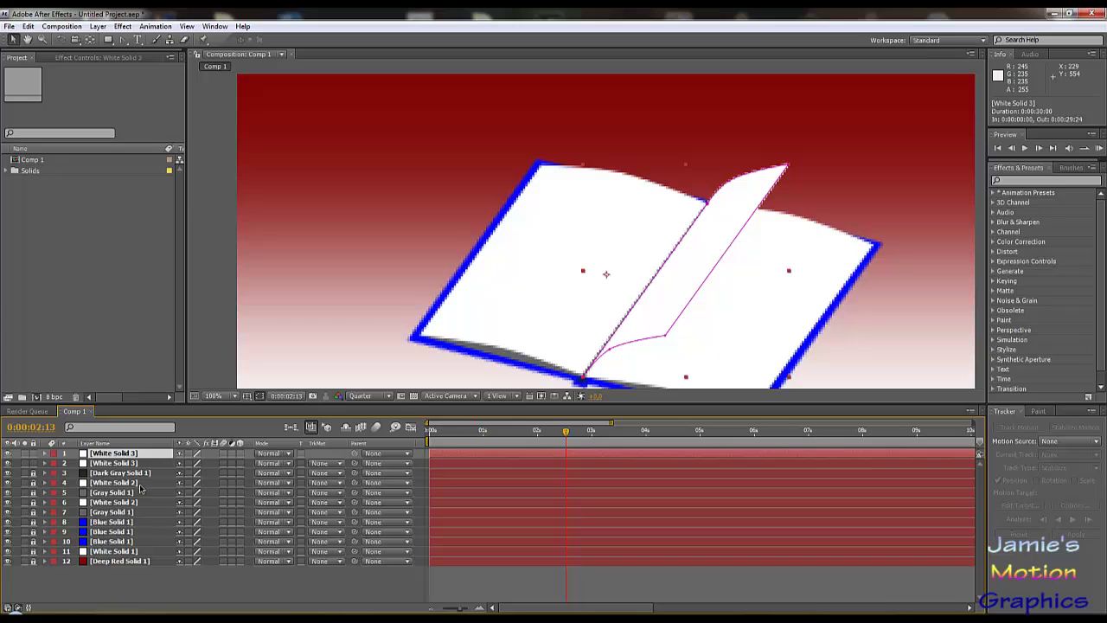
click(34, 463)
- At 0:00:02:13, move the top copy's outer mask edge toward the spine, placing its near corner at about 694, 473
click(799, 163)
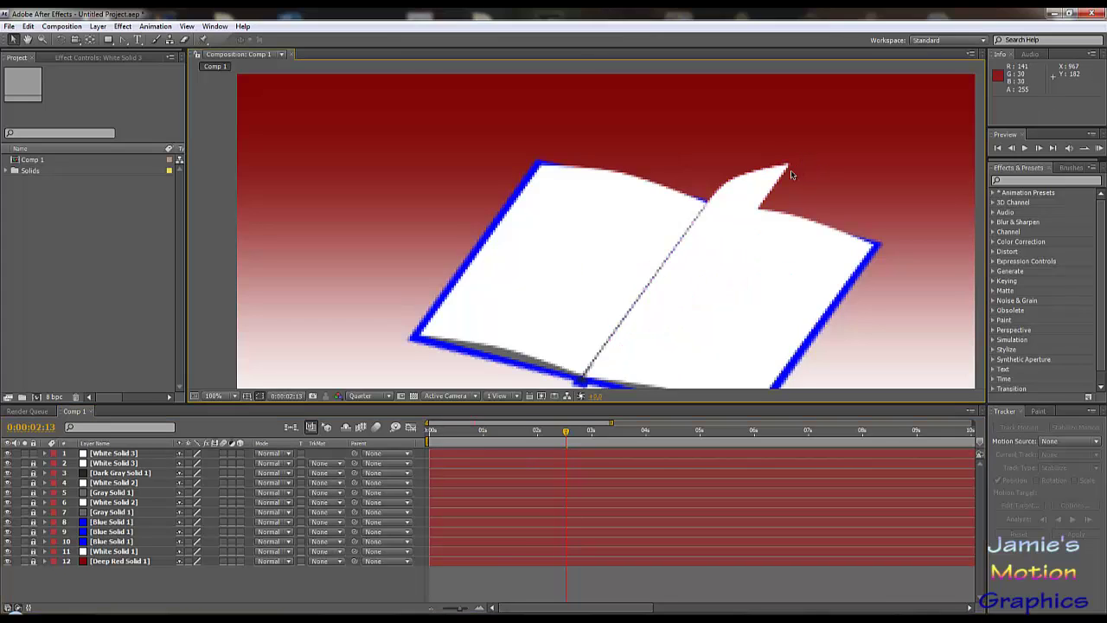
click(788, 170)
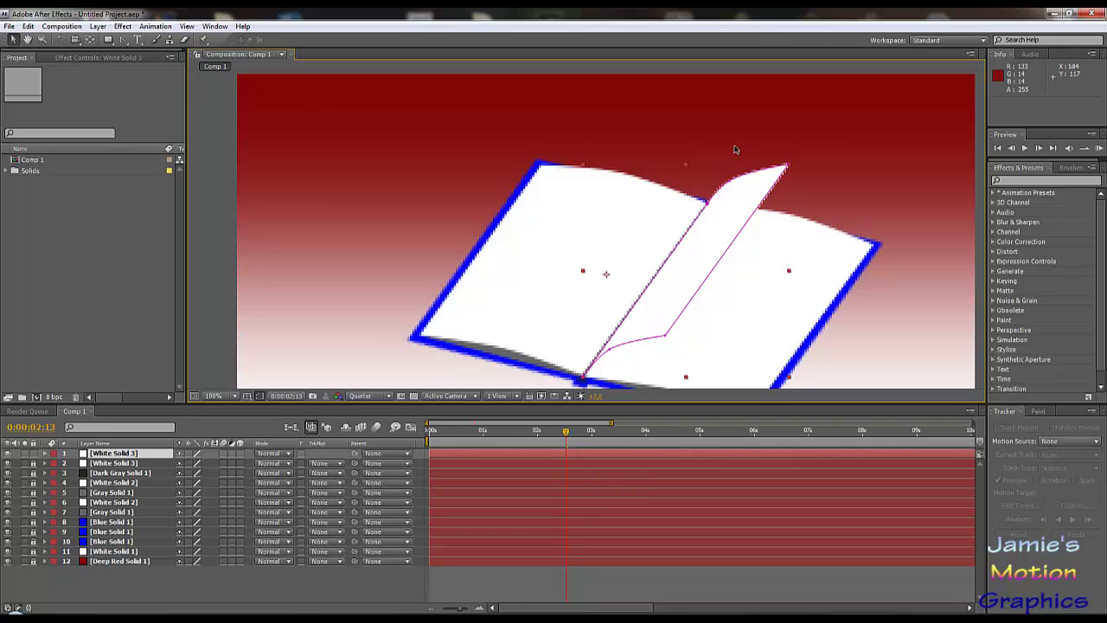
click(772, 176)
click(783, 171)
click(791, 168)
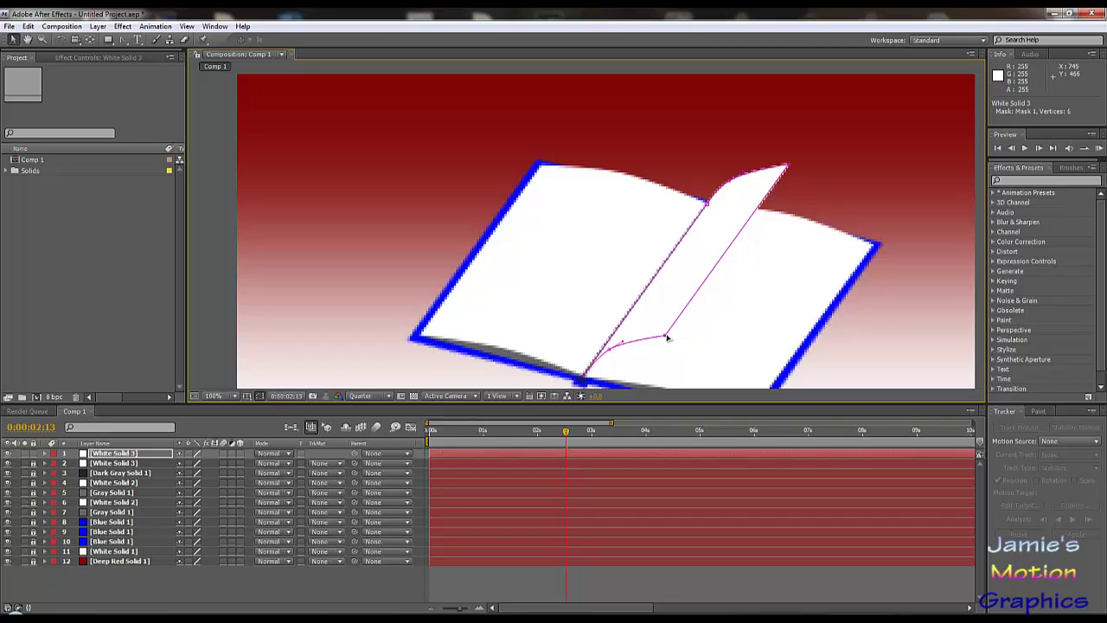
drag(666, 337, 637, 340)
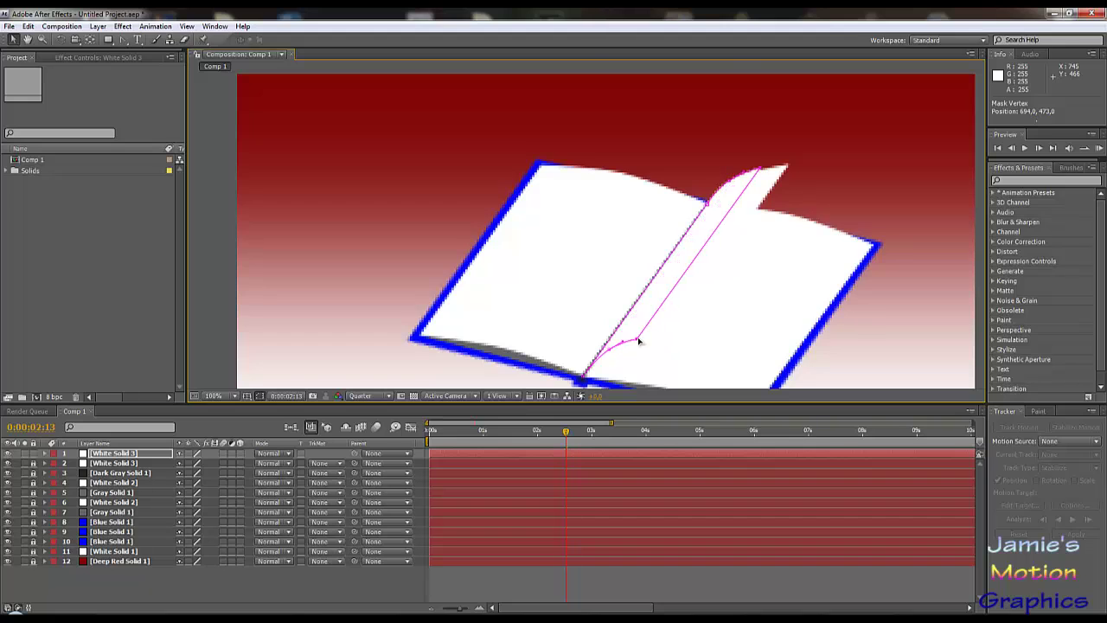
- Delete the middle vertices from the near and far side edges of the top copy's mask with the Pen tool
click(122, 41)
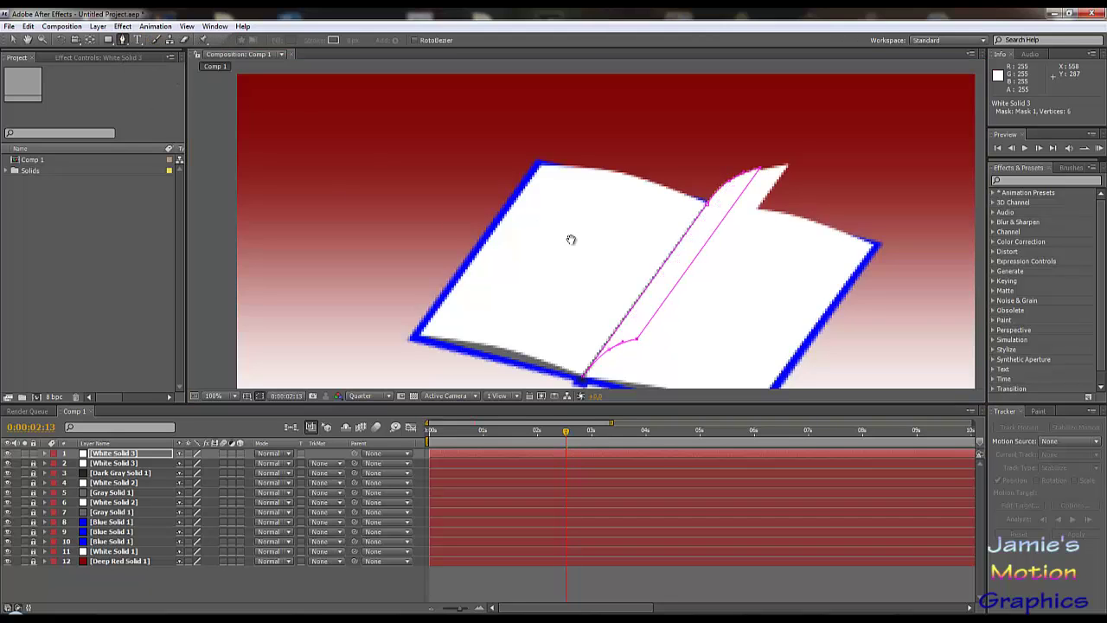
scroll(585, 224, up, 2)
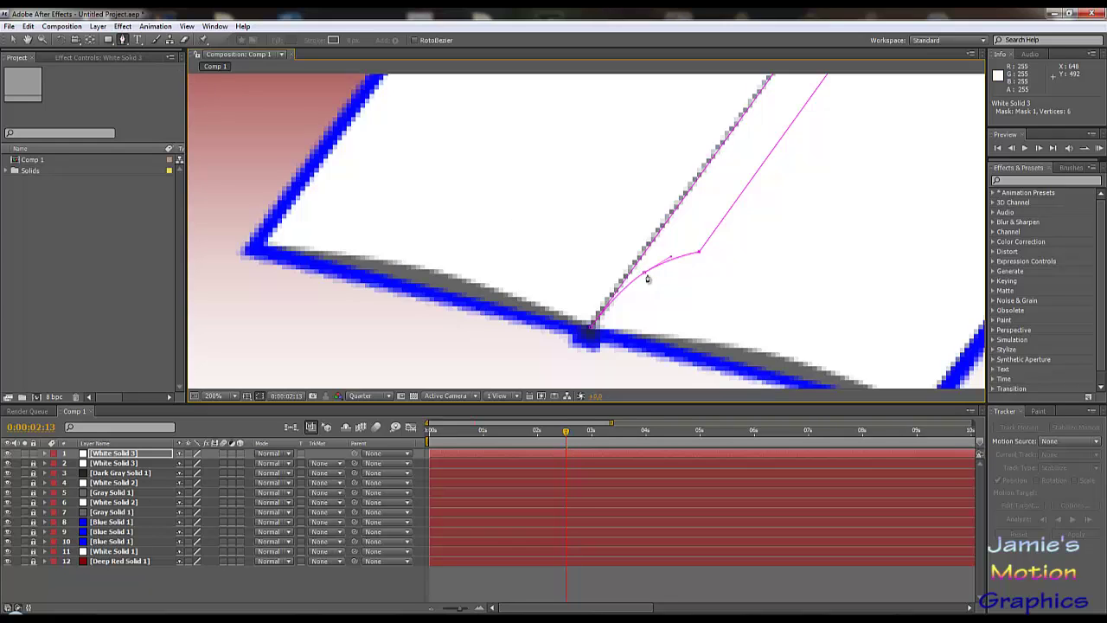
ctrl+click(644, 278)
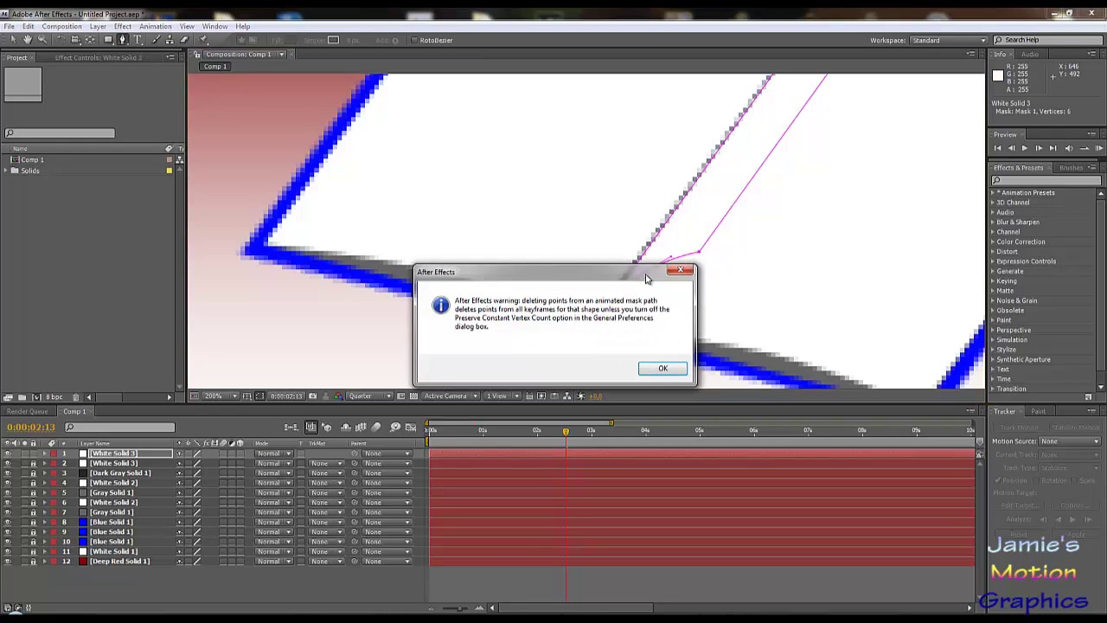
click(663, 369)
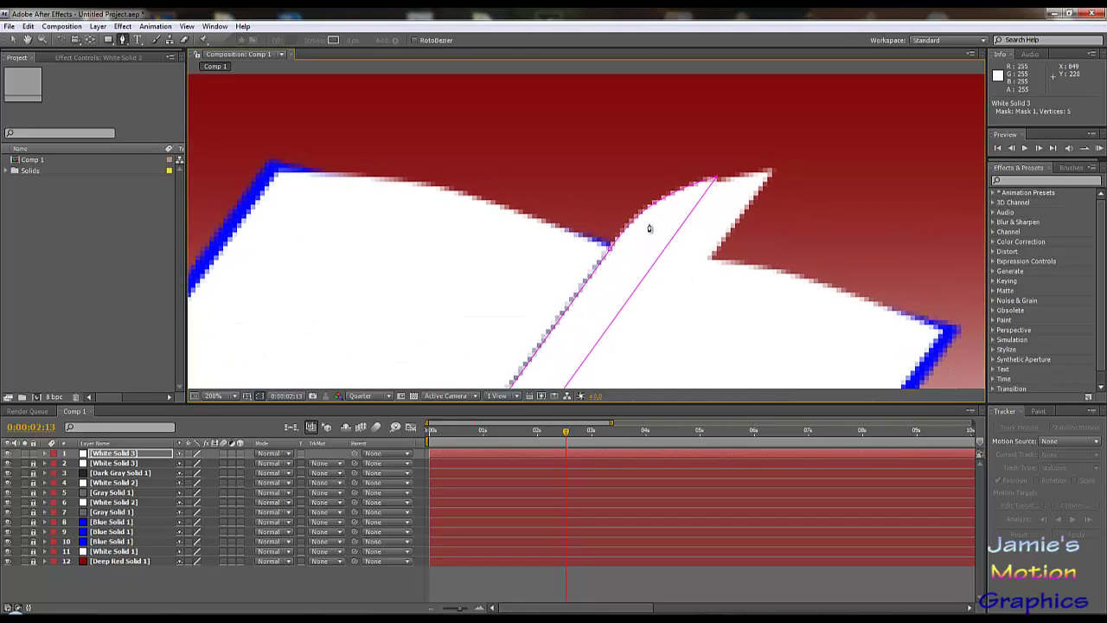
ctrl+click(658, 215)
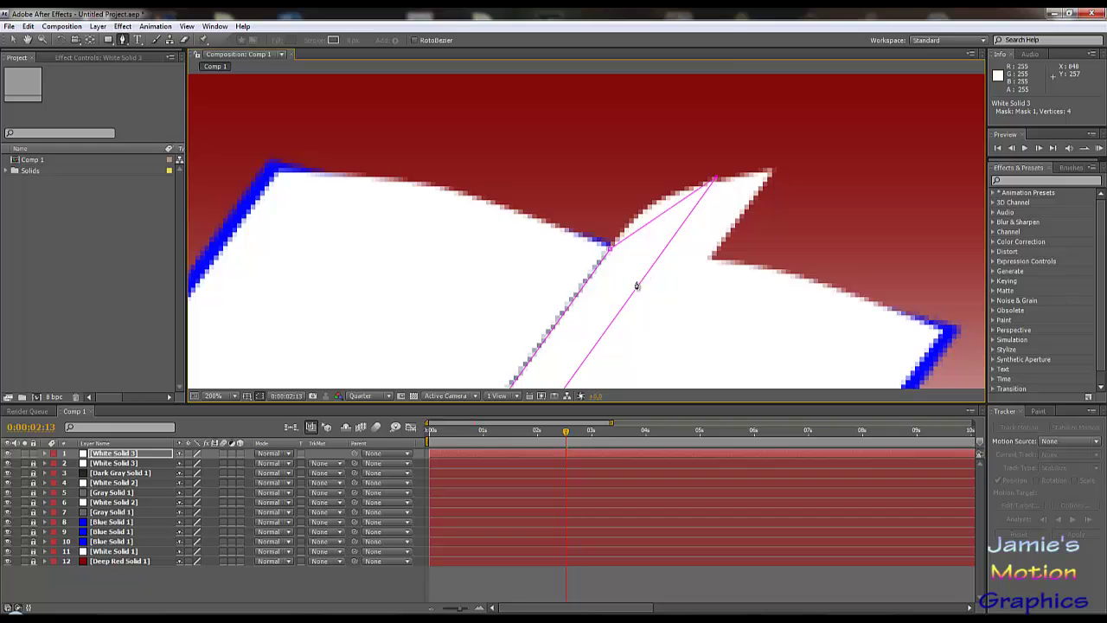
scroll(637, 284, up, 2)
scroll(689, 173, down, 4)
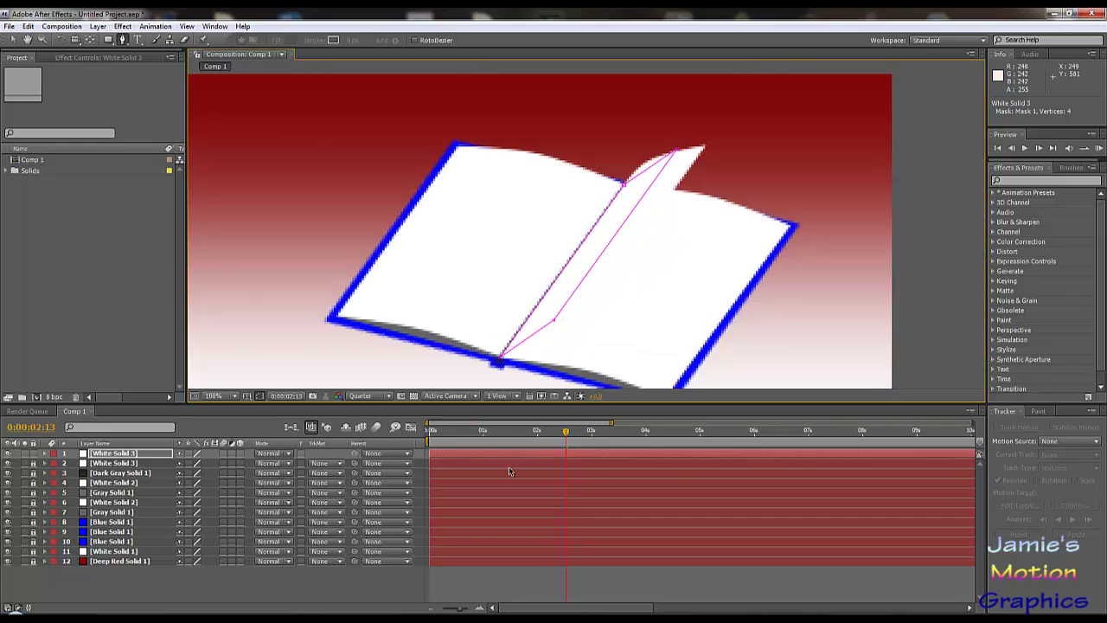
- At 0:00:01:15, remove the mask path animation from the top page copy, keeping its flat page shape
drag(567, 435, 517, 432)
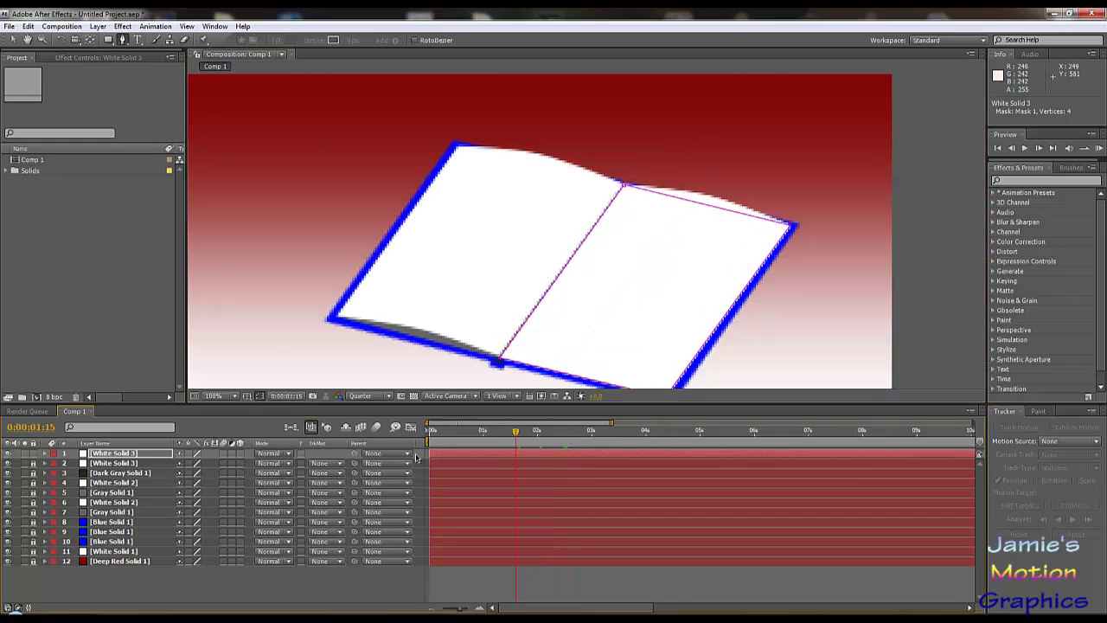
click(45, 454)
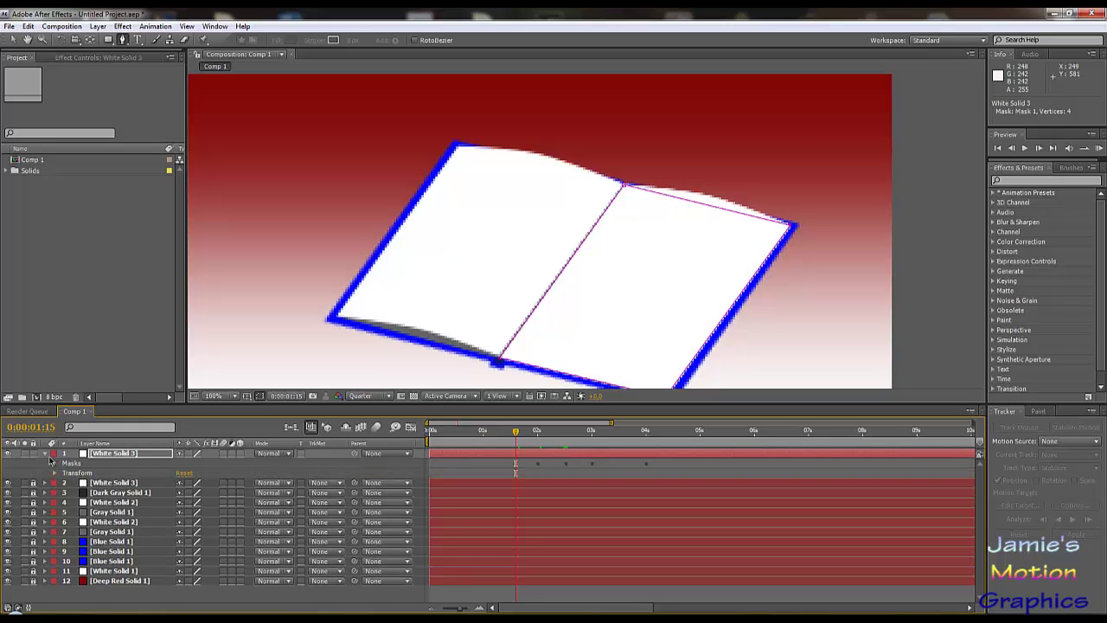
click(55, 464)
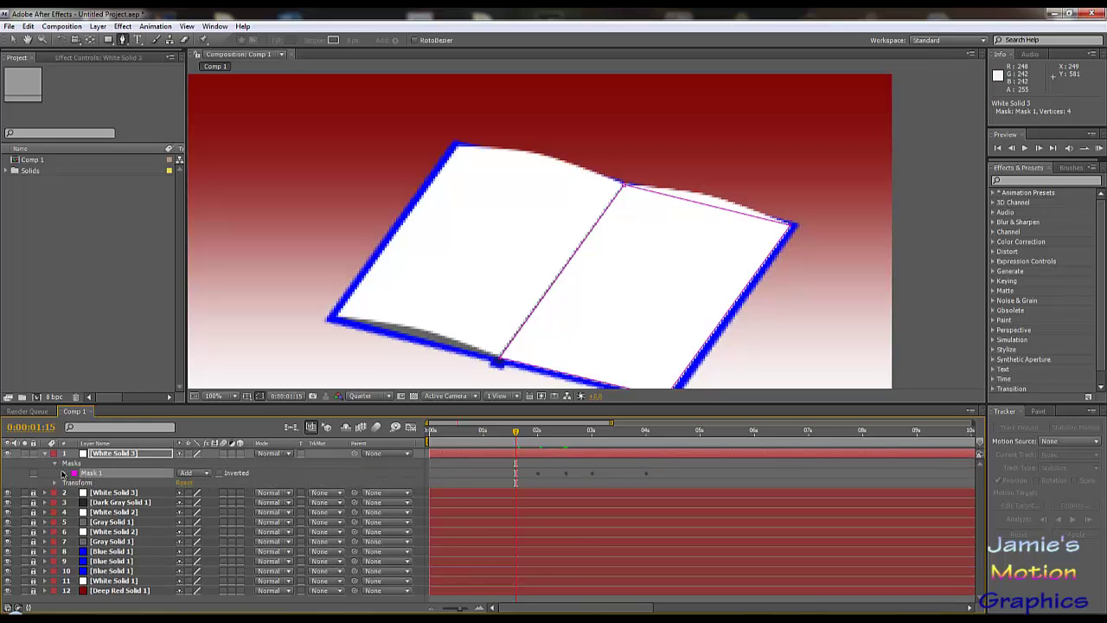
click(63, 473)
click(85, 483)
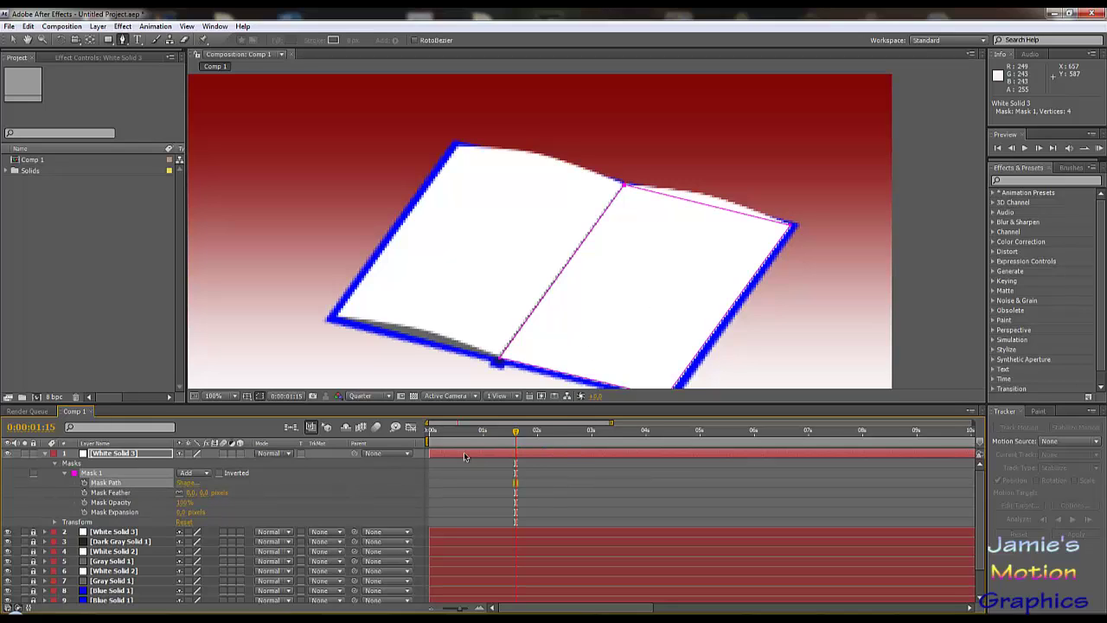
- At 0:00:02:14, move the two outer corners of the top copy's mask close to the spine, forming a thin sliver
drag(516, 435, 566, 456)
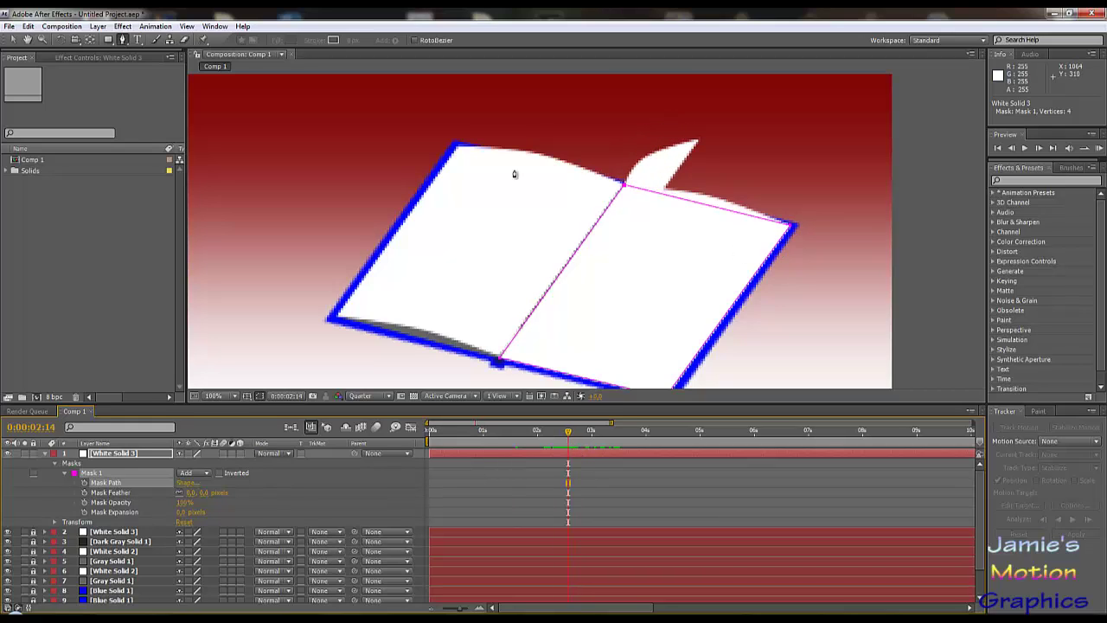
key(v)
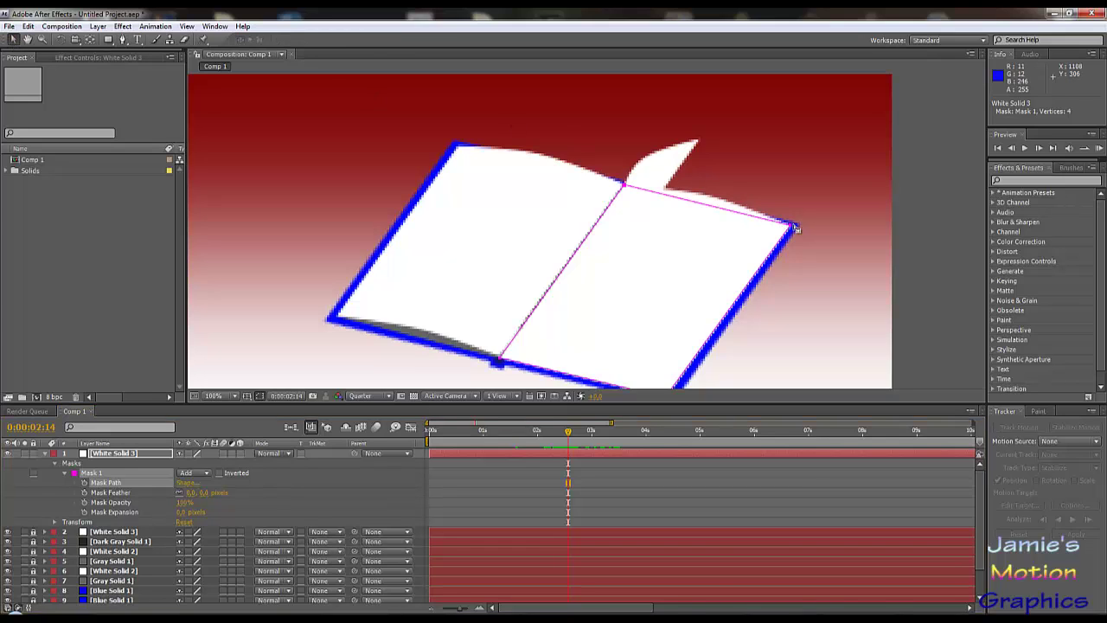
drag(792, 227, 674, 203)
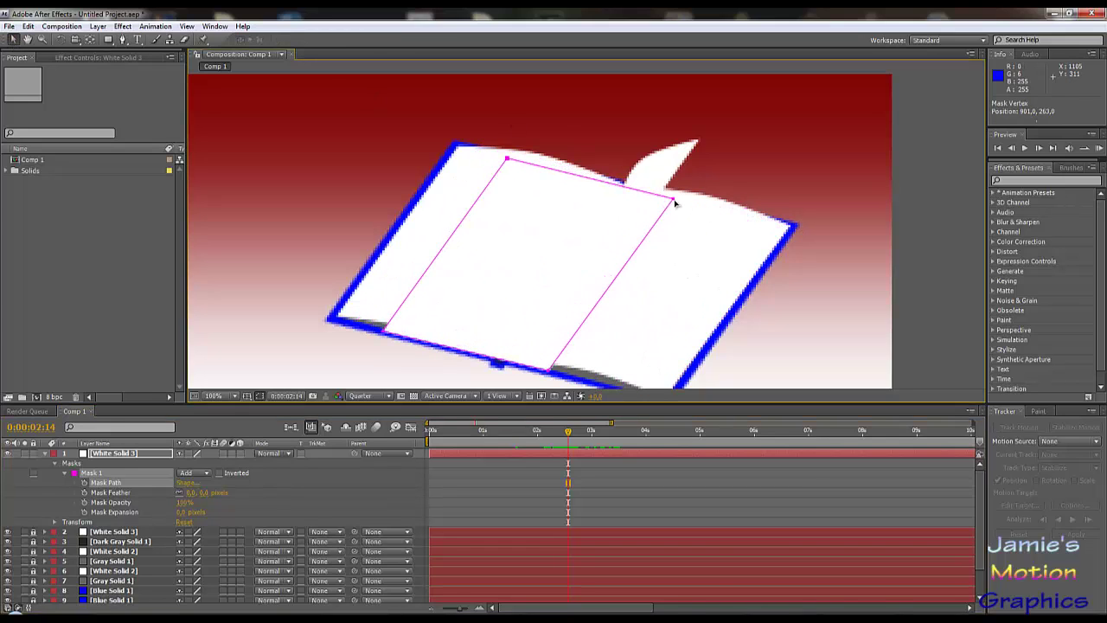
key(ctrl+z)
scroll(753, 278, down, 3)
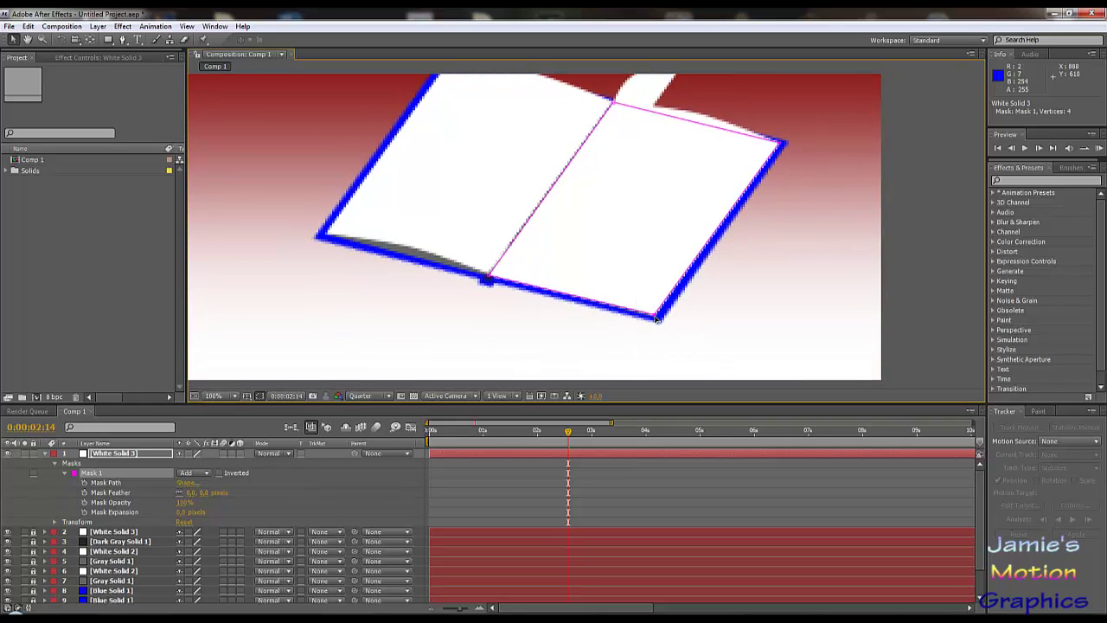
drag(658, 318, 522, 258)
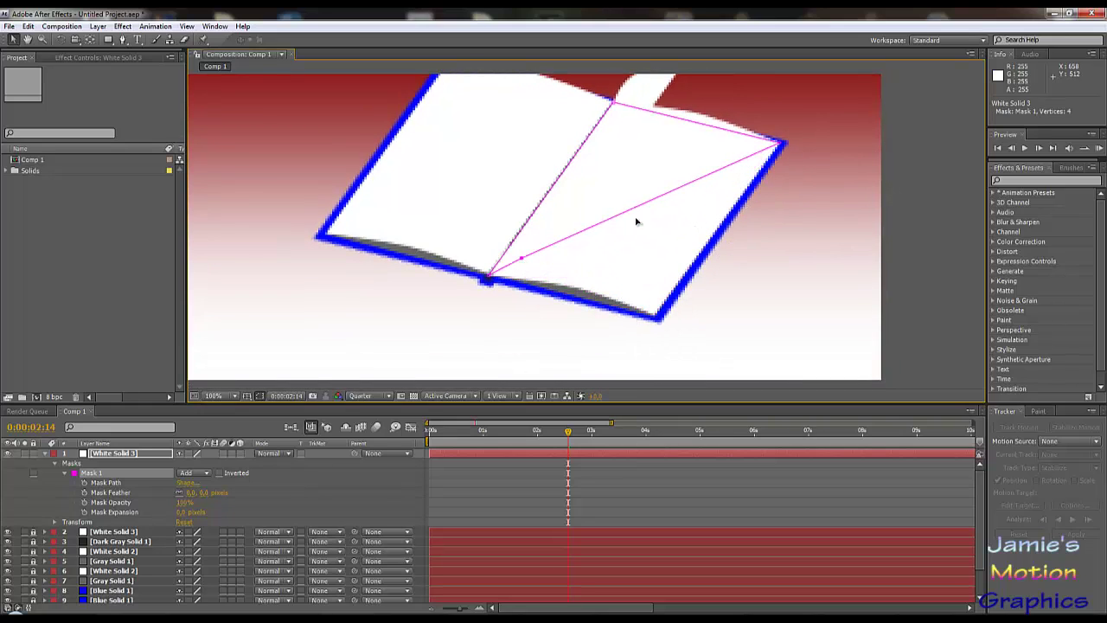
drag(779, 144, 671, 195)
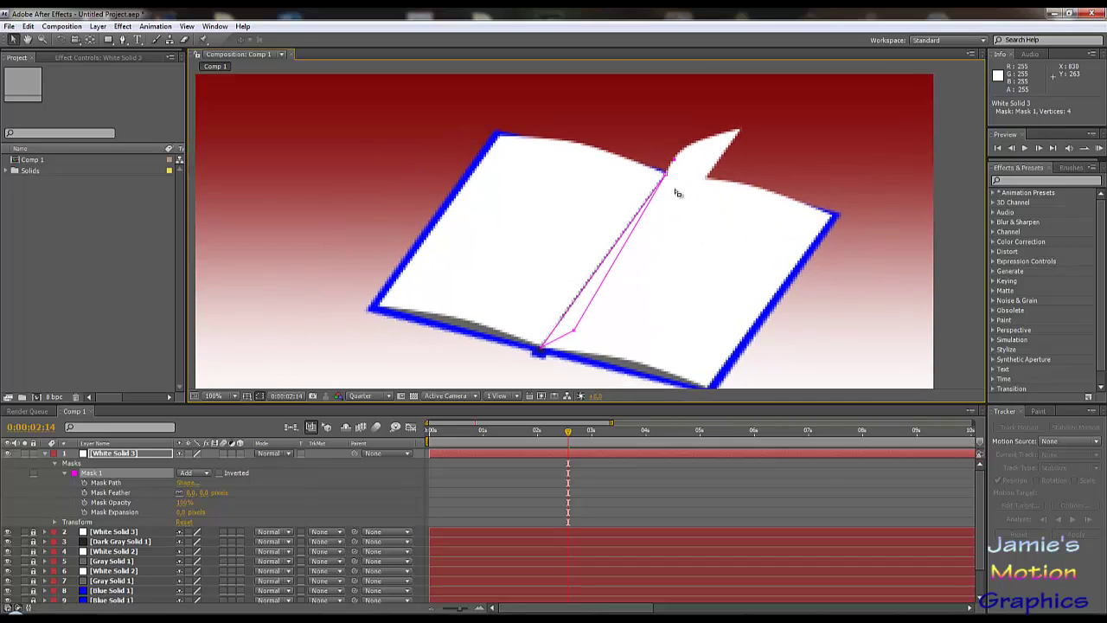
drag(574, 332, 565, 326)
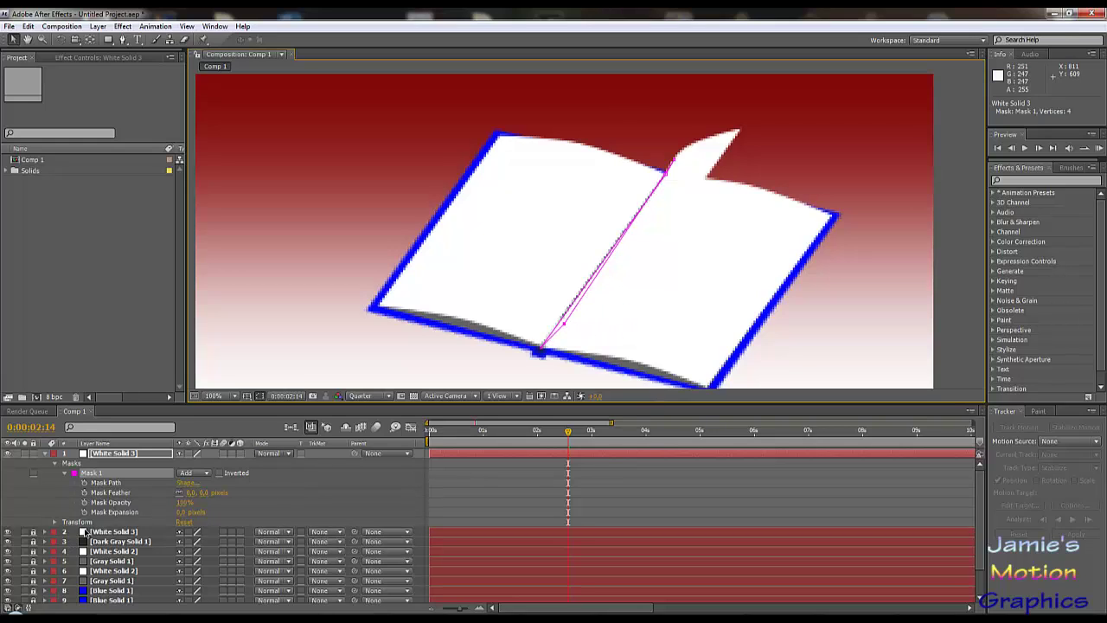
- Unlock the lower White Solid 3 page layer and change its solid color to gray (626262) as a new solid
key(F2)
click(35, 532)
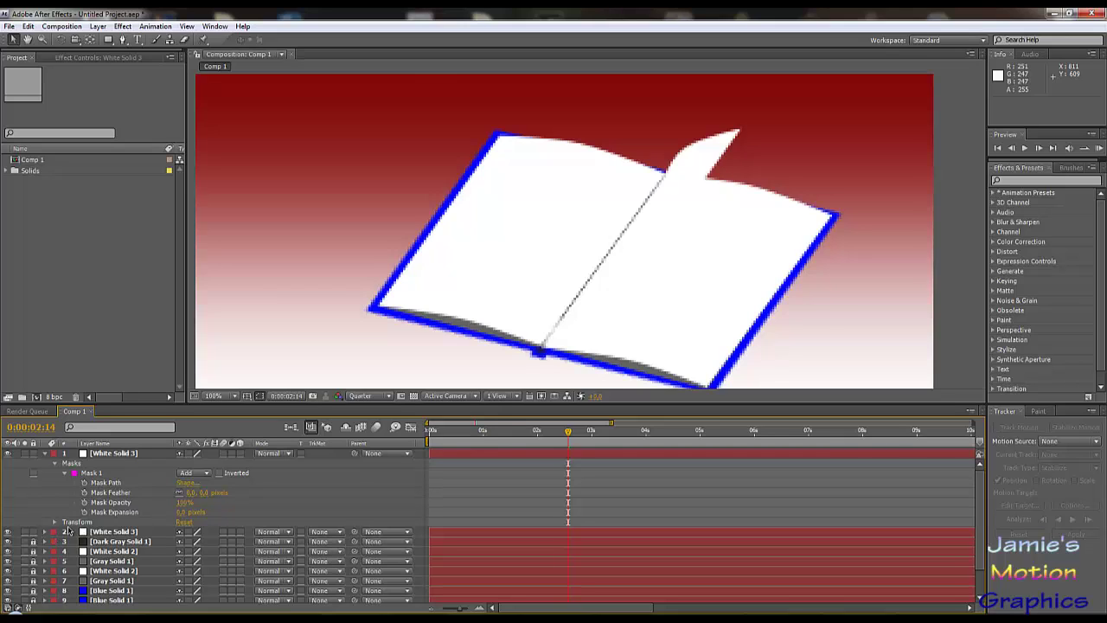
click(104, 531)
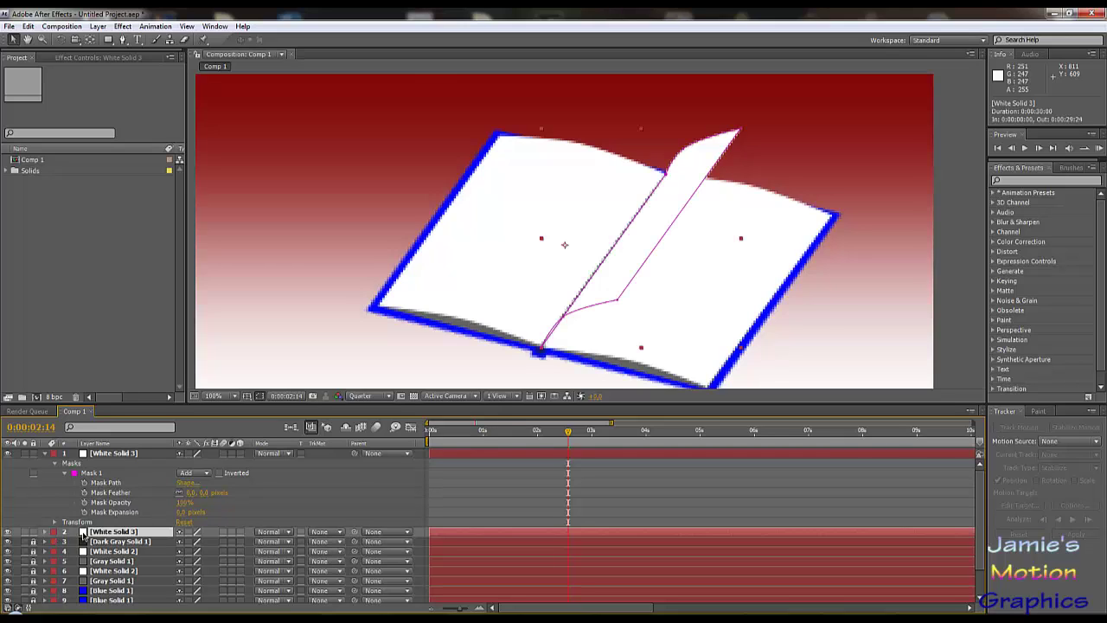
click(122, 26)
mouse_move(94, 29)
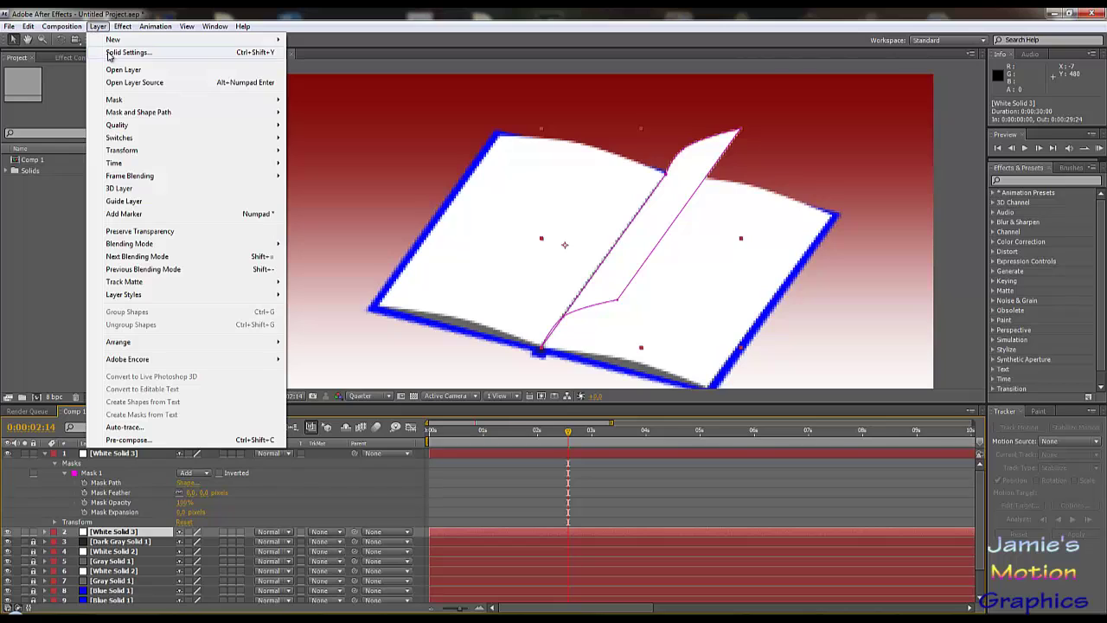
click(153, 53)
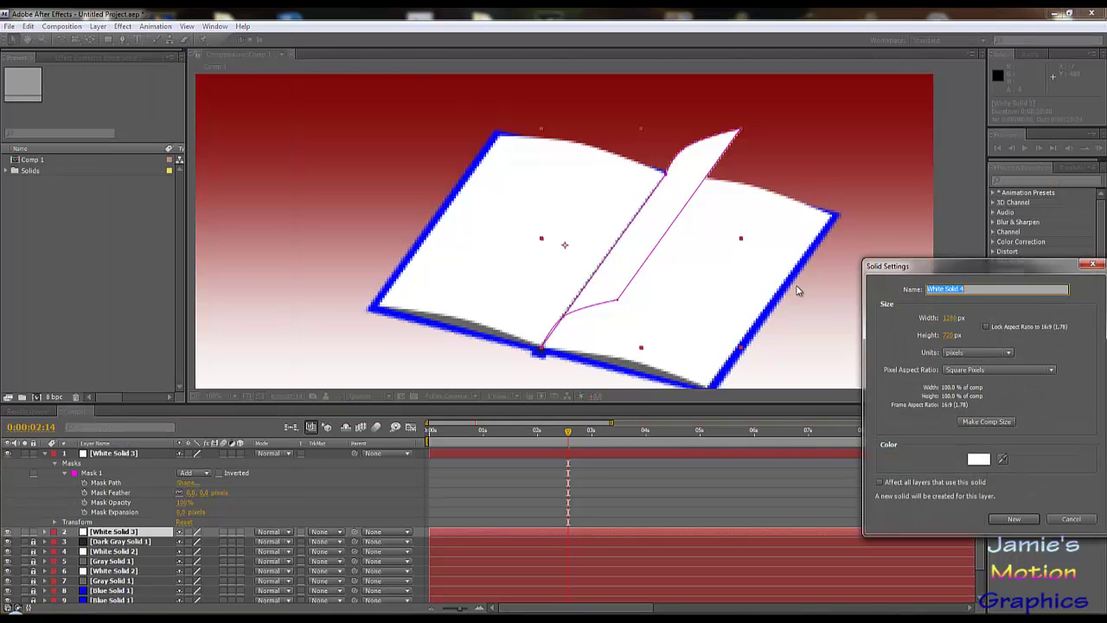
click(978, 458)
drag(362, 442, 207, 452)
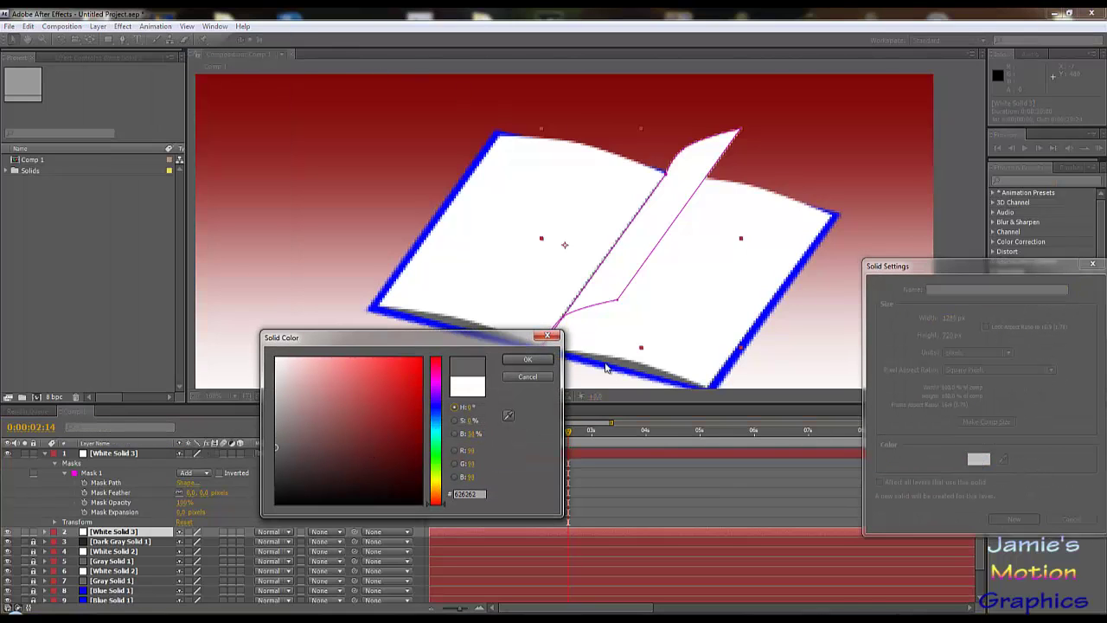
click(527, 359)
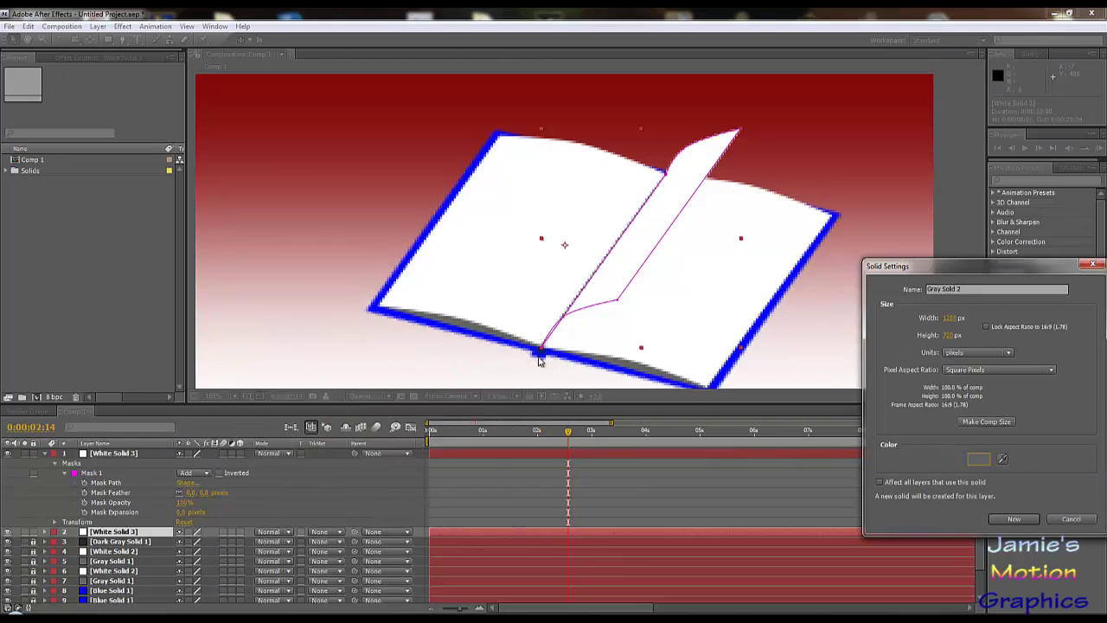
click(1014, 519)
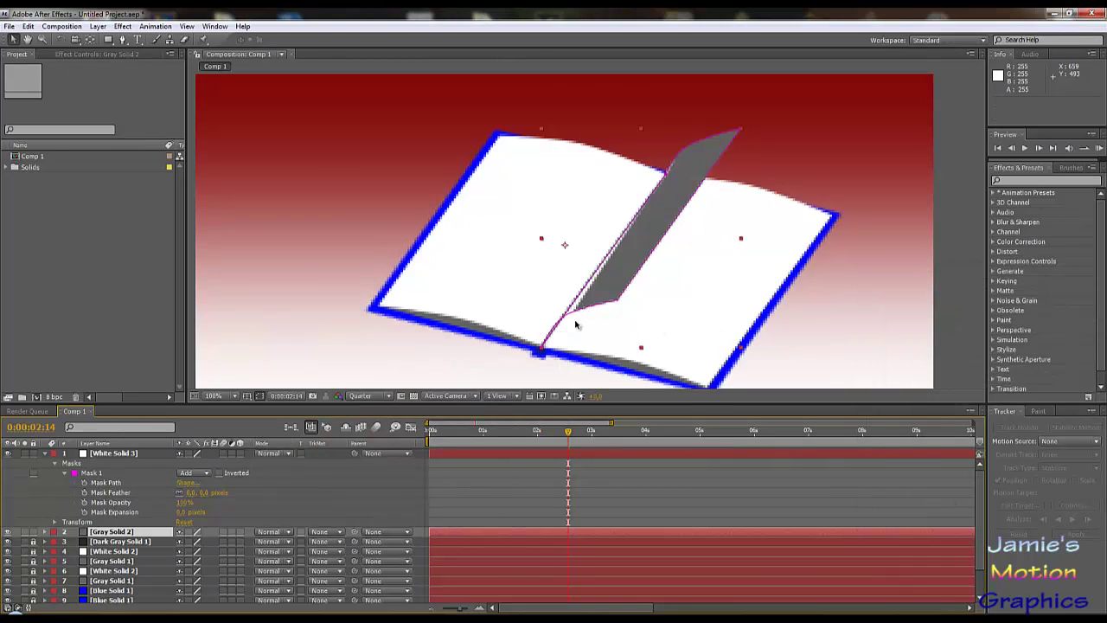
- Open the solid settings of the top White Solid 3 layer
click(117, 456)
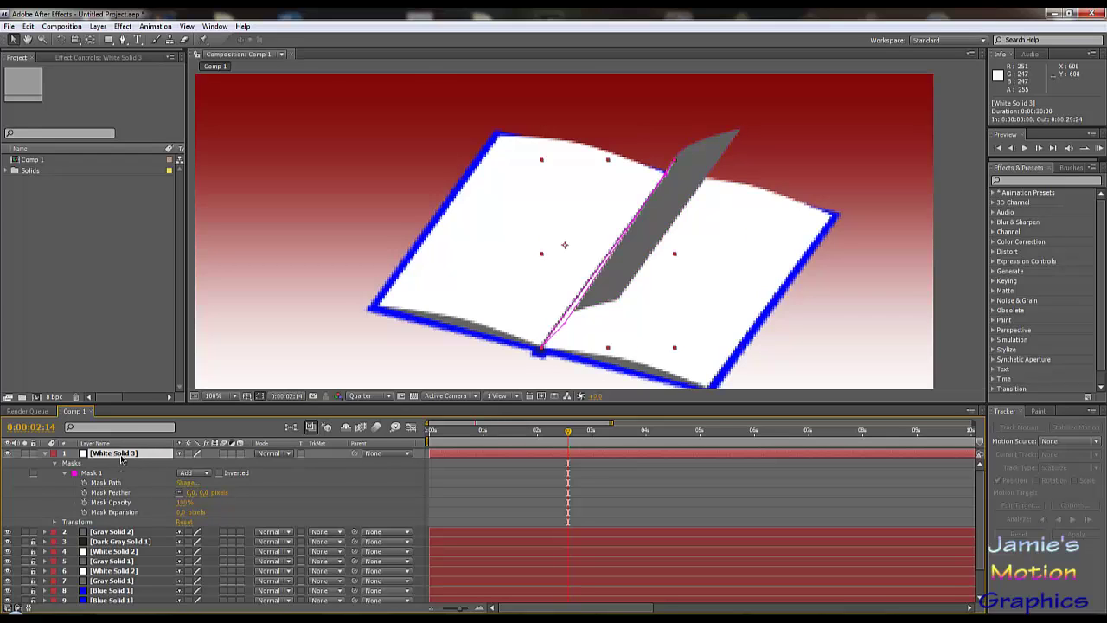
click(97, 26)
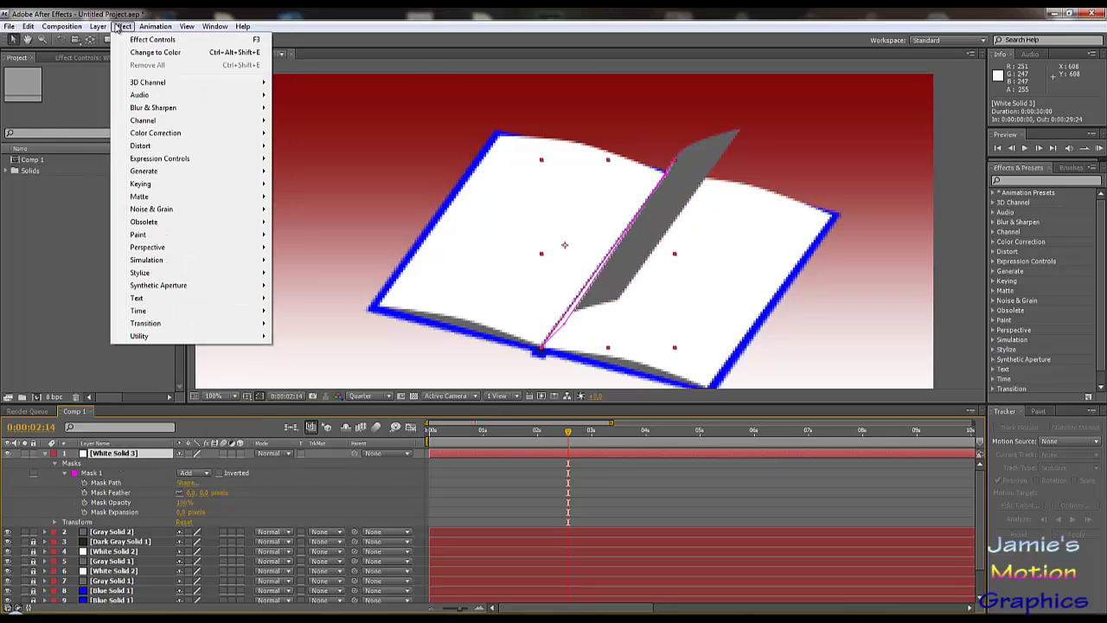
click(111, 54)
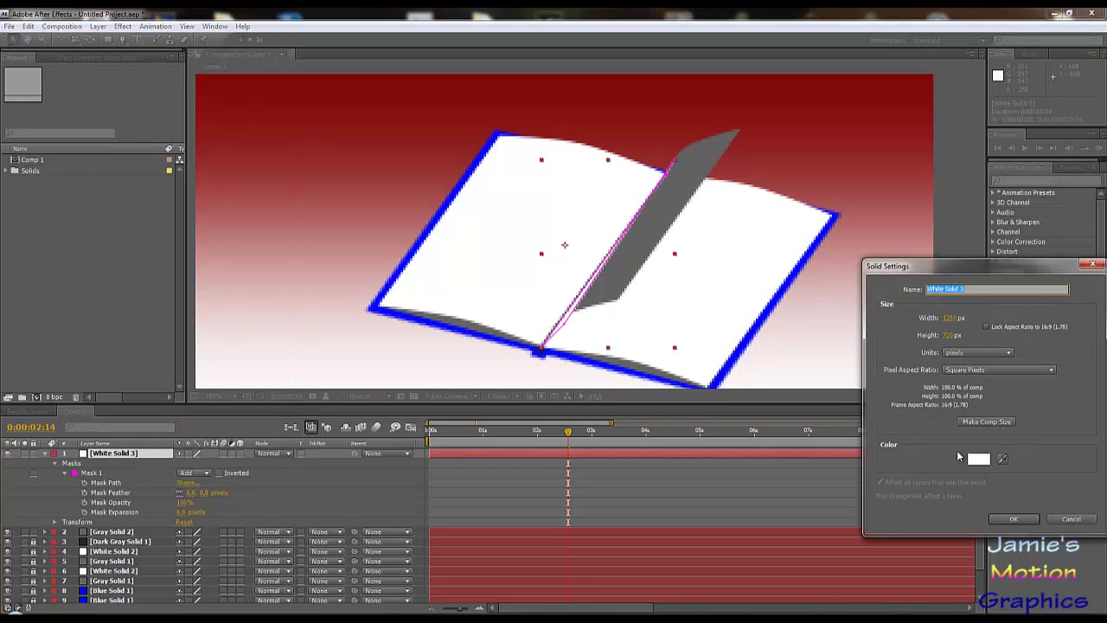
click(978, 459)
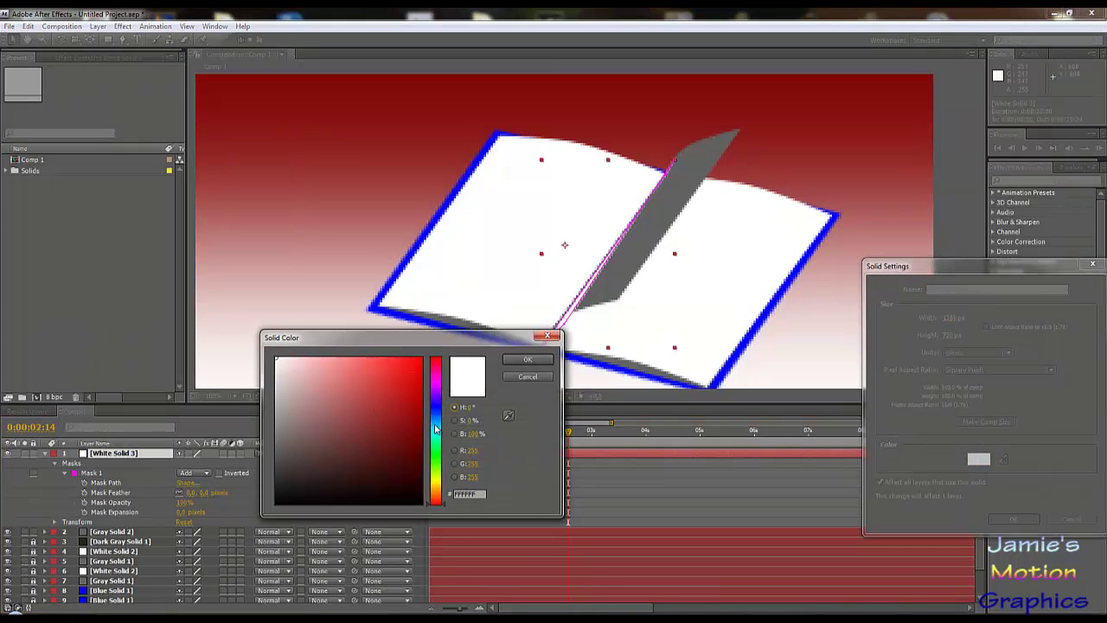
click(436, 467)
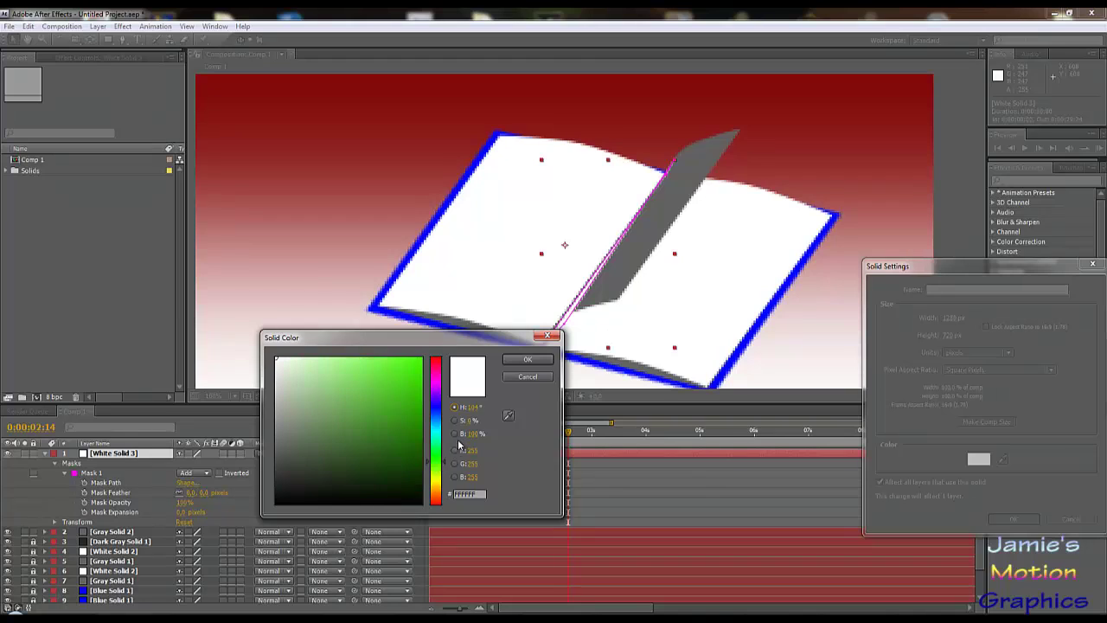
click(527, 359)
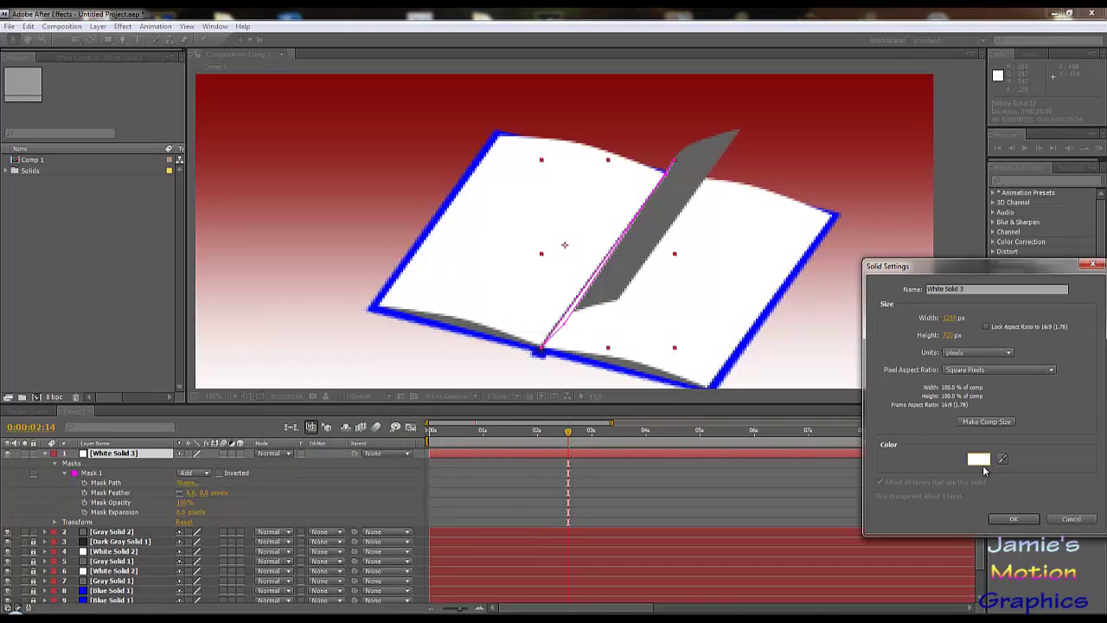
click(980, 460)
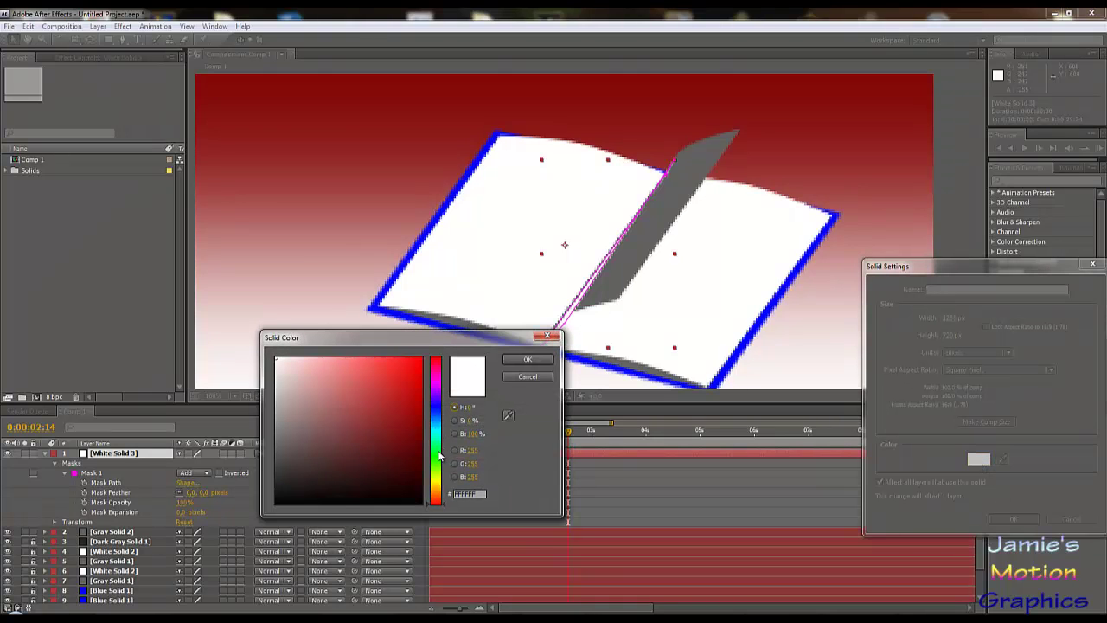
click(439, 451)
click(527, 358)
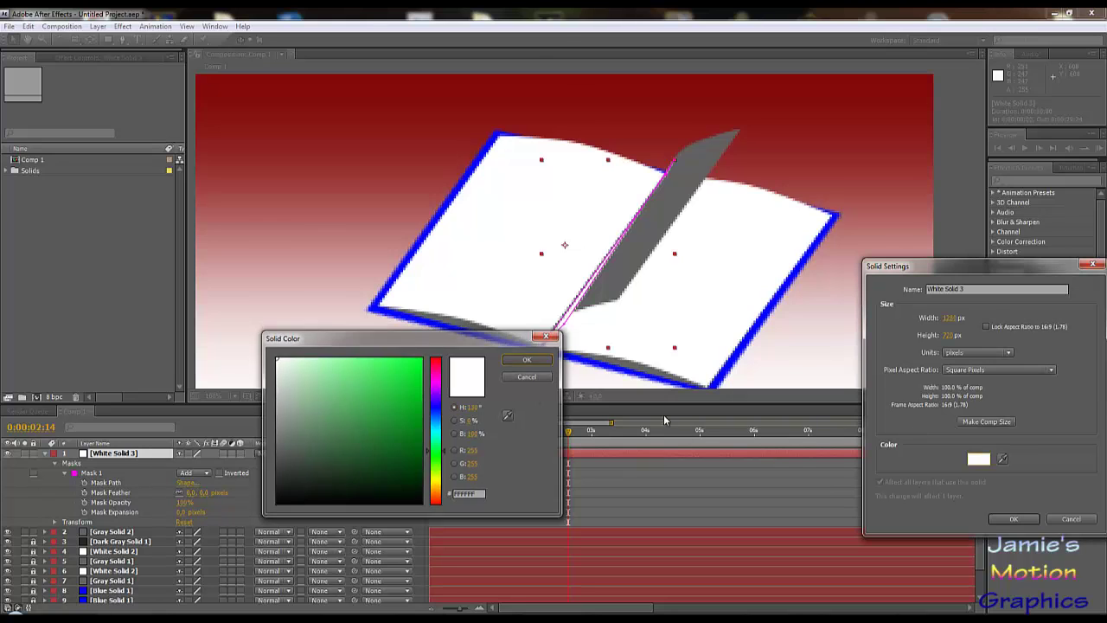
click(980, 461)
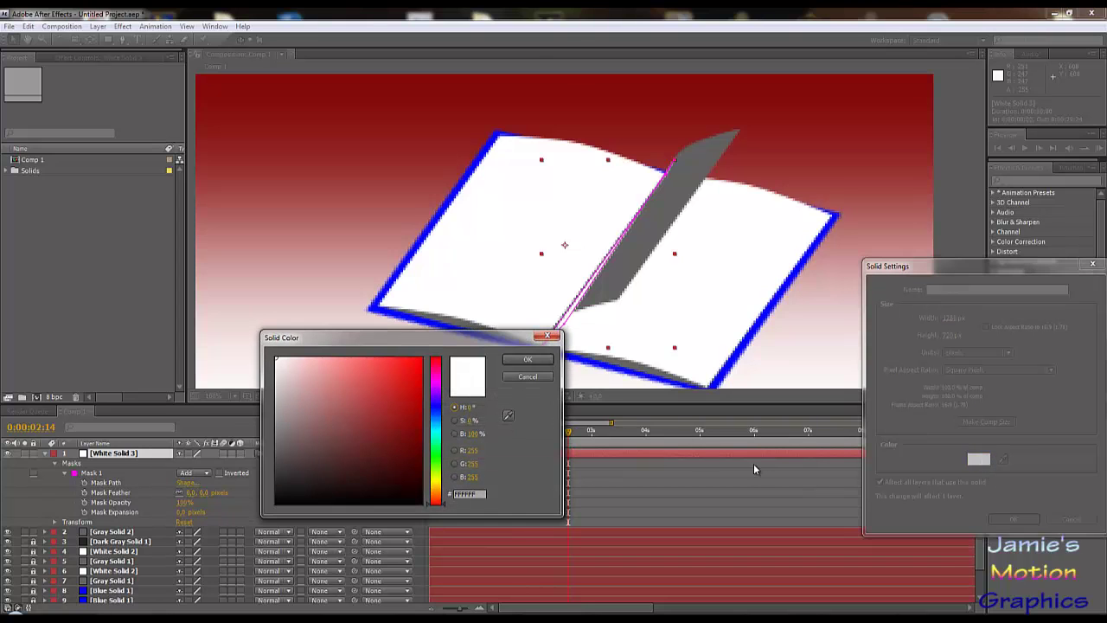
click(526, 377)
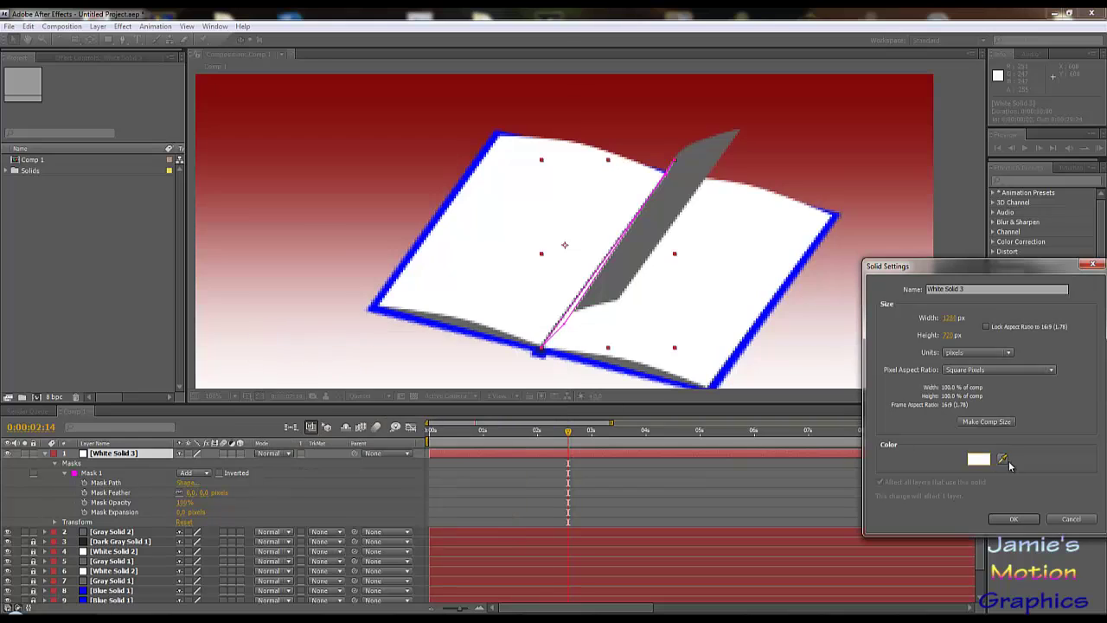
- Set the top page copy's solid color to red (FF0000) and apply the solid settings
click(980, 460)
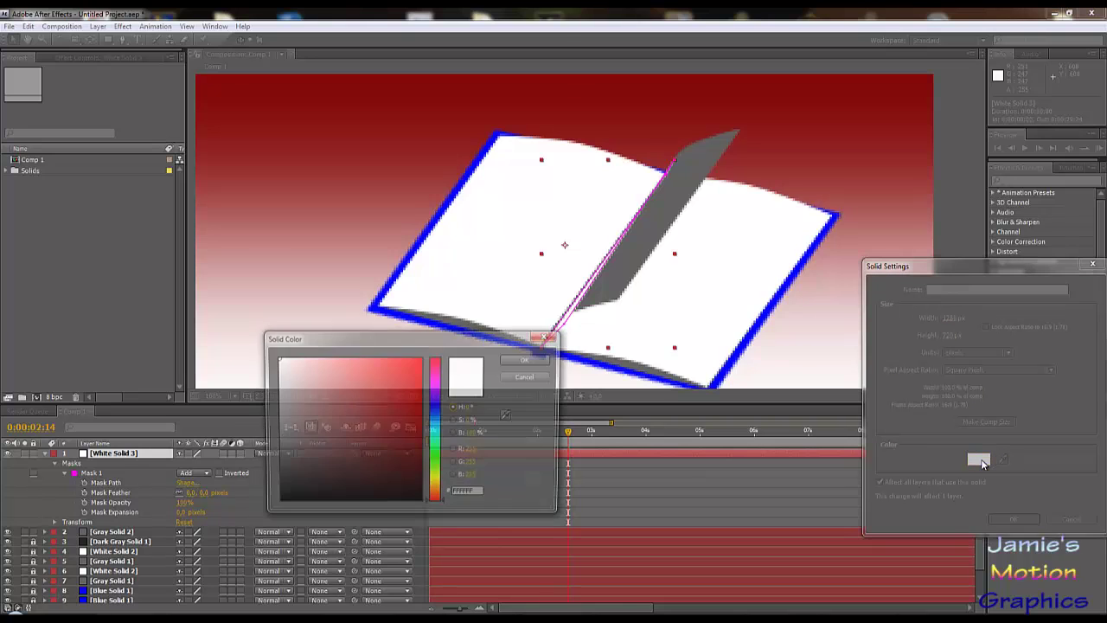
text(FF0000)
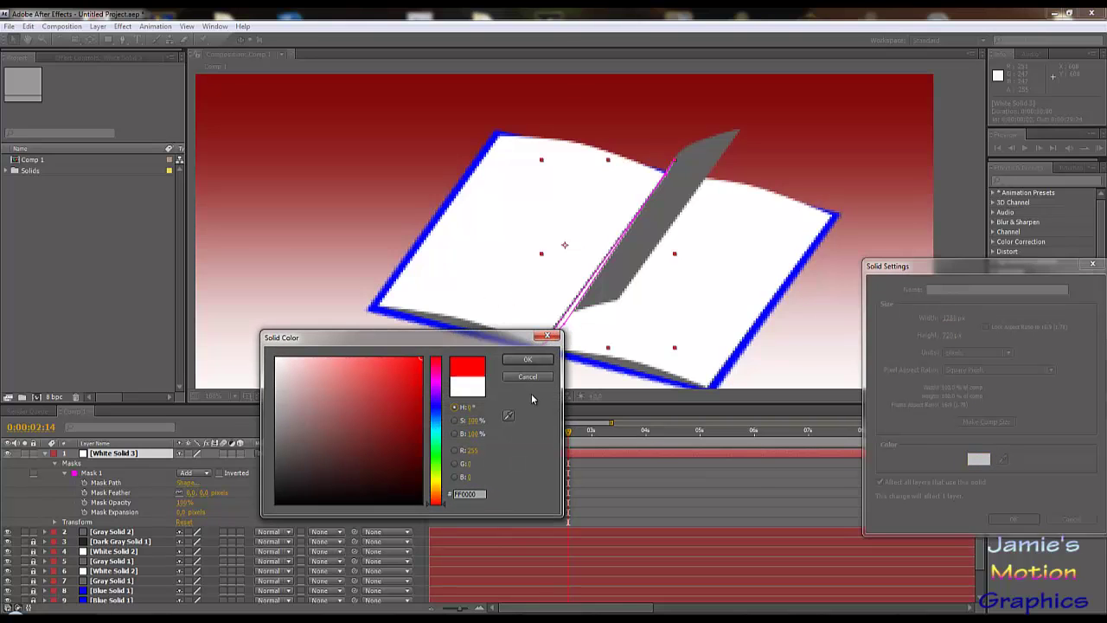
click(524, 361)
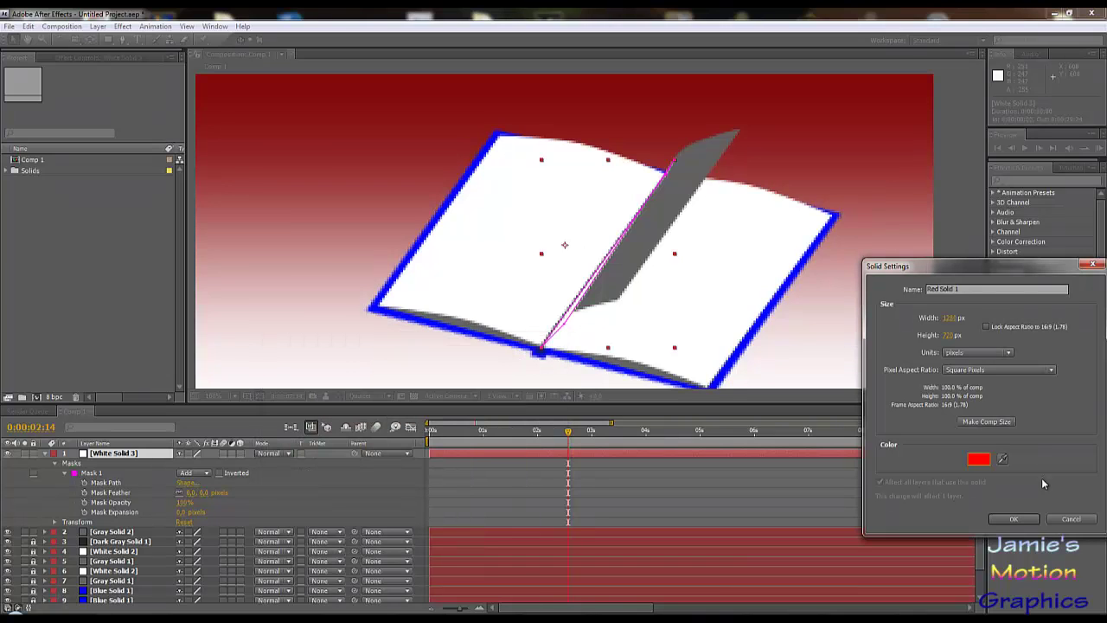
click(1016, 518)
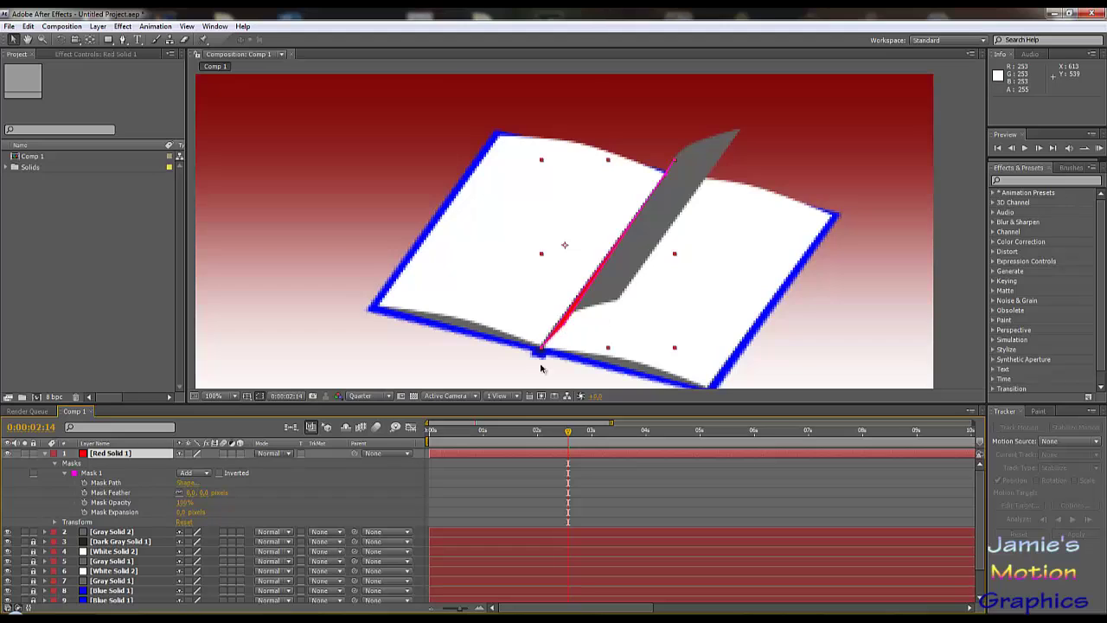
- Change the outline color of the red layer's Mask 1 to light blue
click(73, 473)
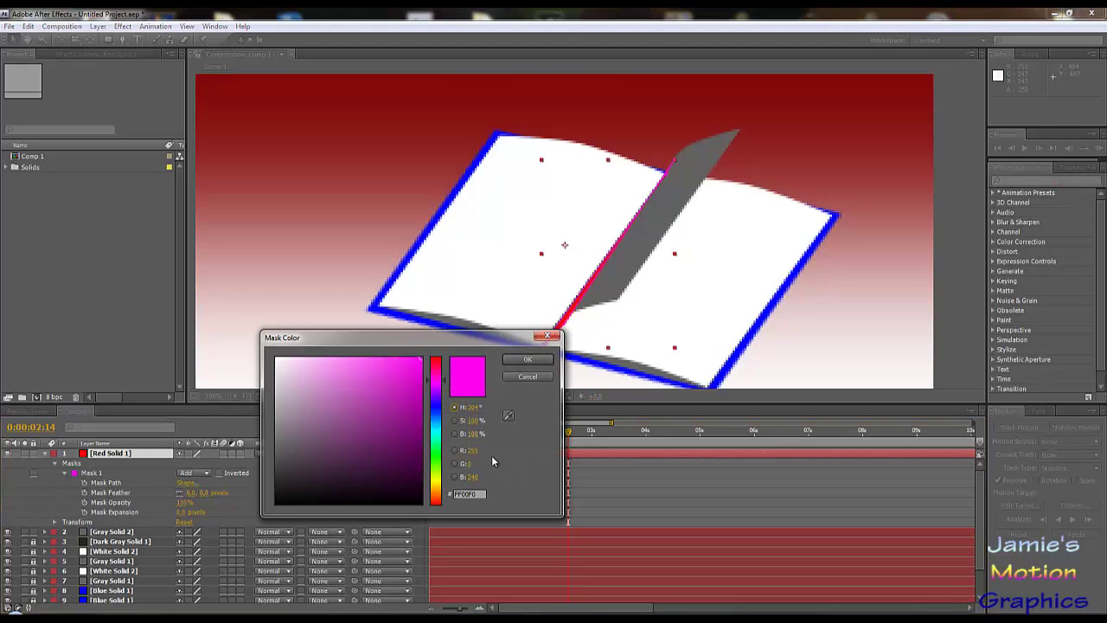
click(437, 414)
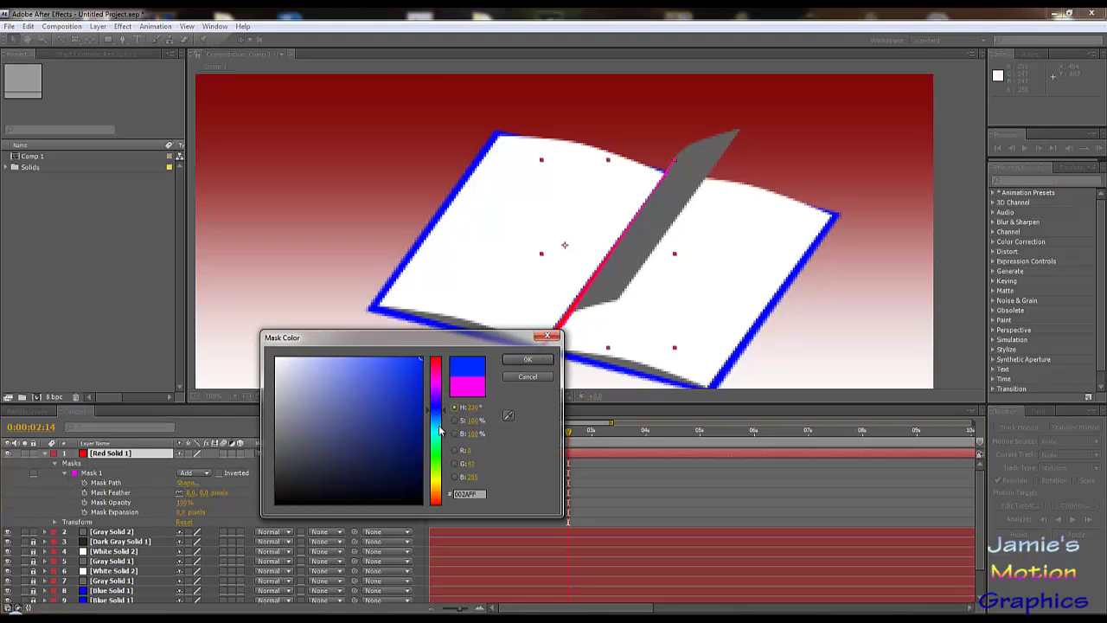
click(438, 430)
click(528, 359)
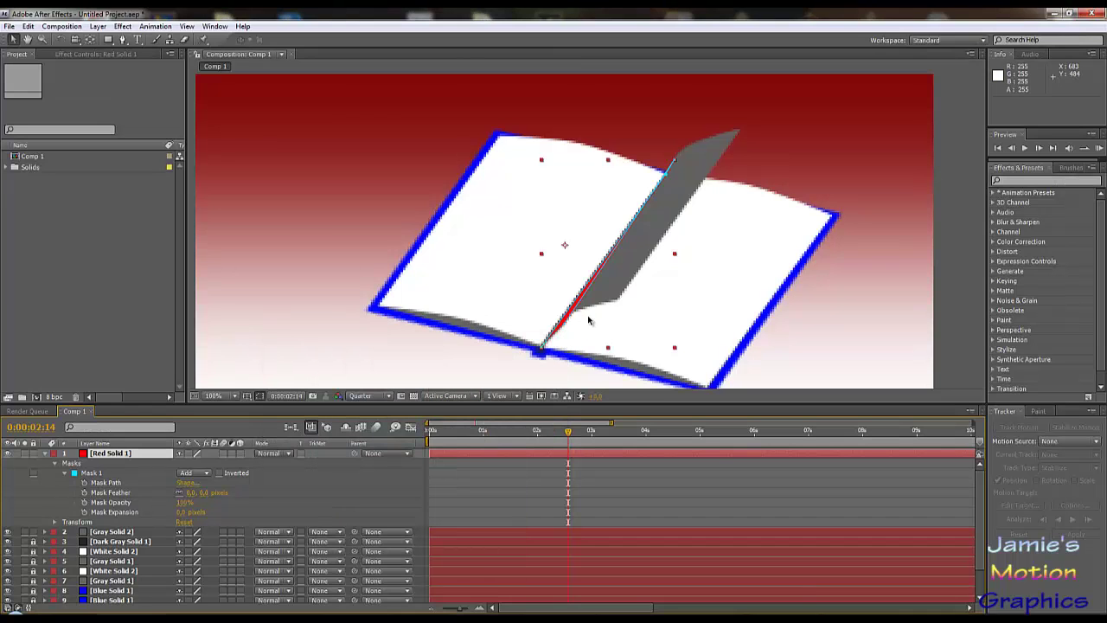
- Move the lower outer point of the red layer's mask onto the book spine and start Mask Path keyframing at 0:00:02:14
scroll(562, 343, down, 3)
key(period)
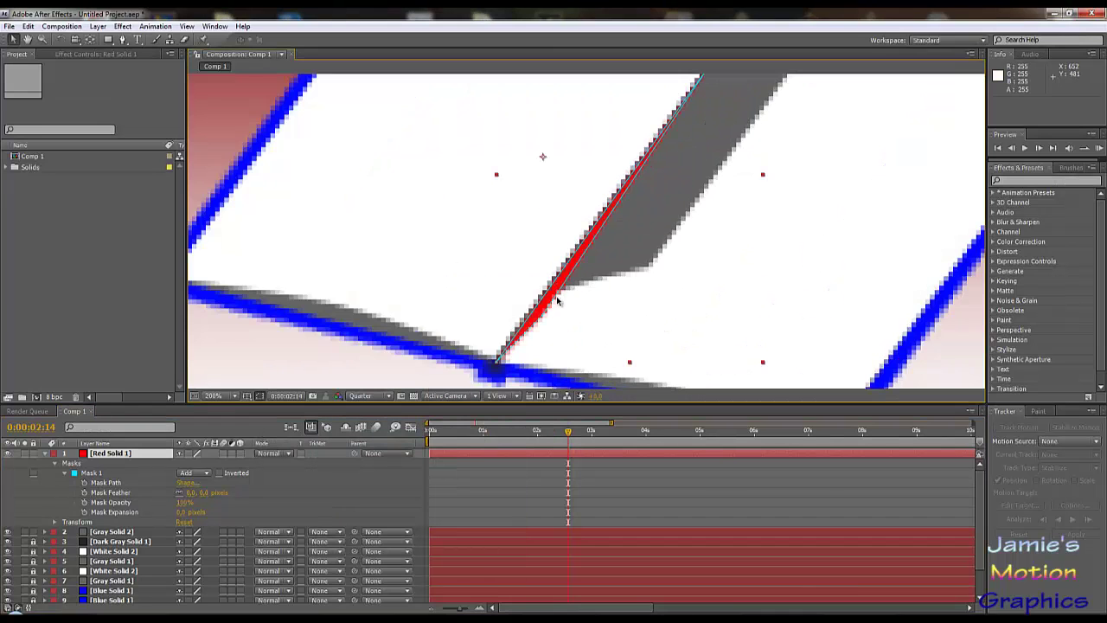
scroll(532, 334, up, 3)
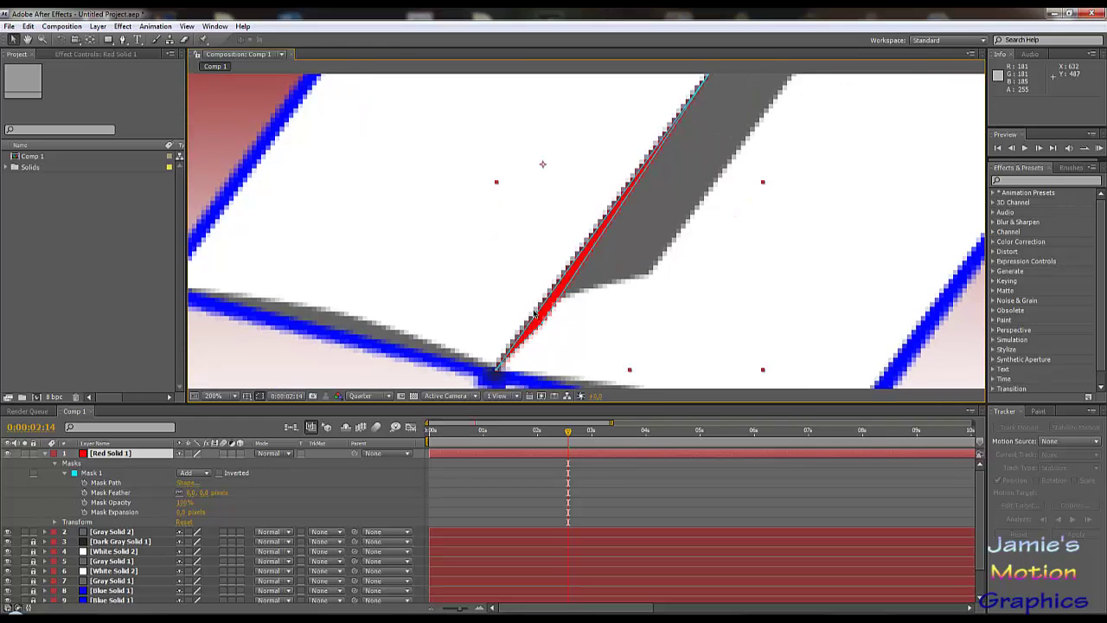
scroll(544, 329, down, 3)
click(546, 316)
drag(546, 316, 551, 300)
drag(554, 244, 486, 285)
scroll(486, 285, down, 1)
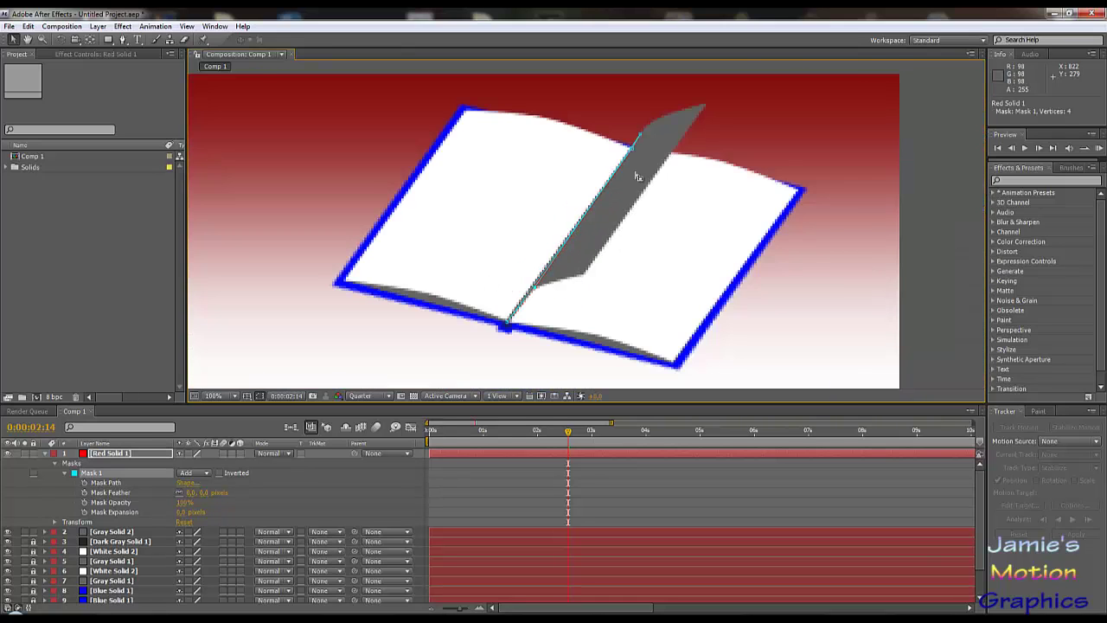
scroll(637, 166, up, 1)
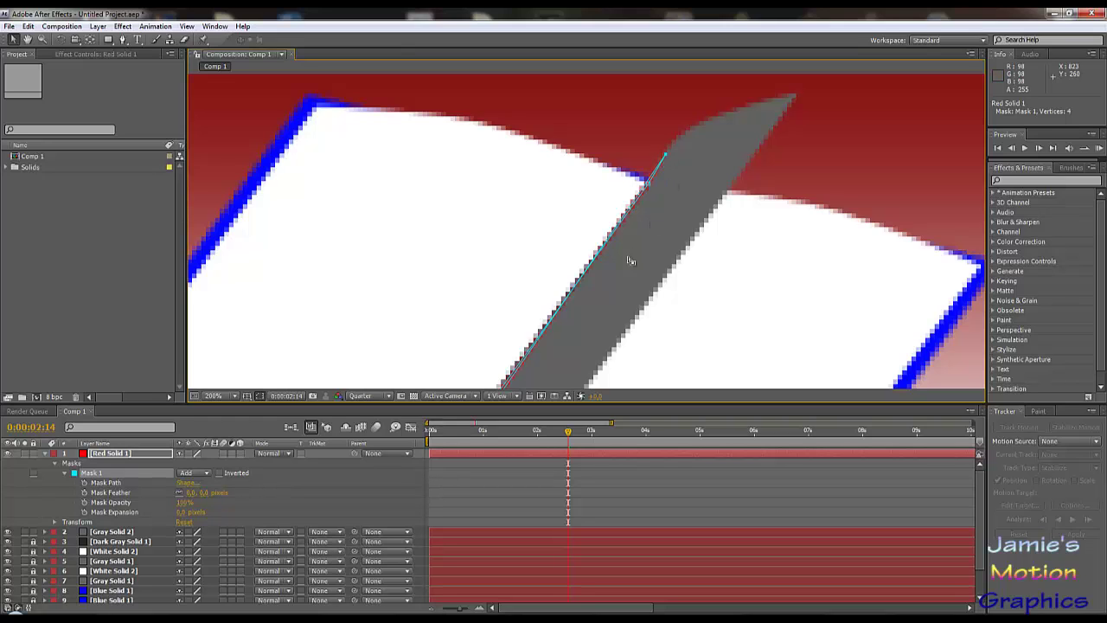
drag(594, 307, 672, 136)
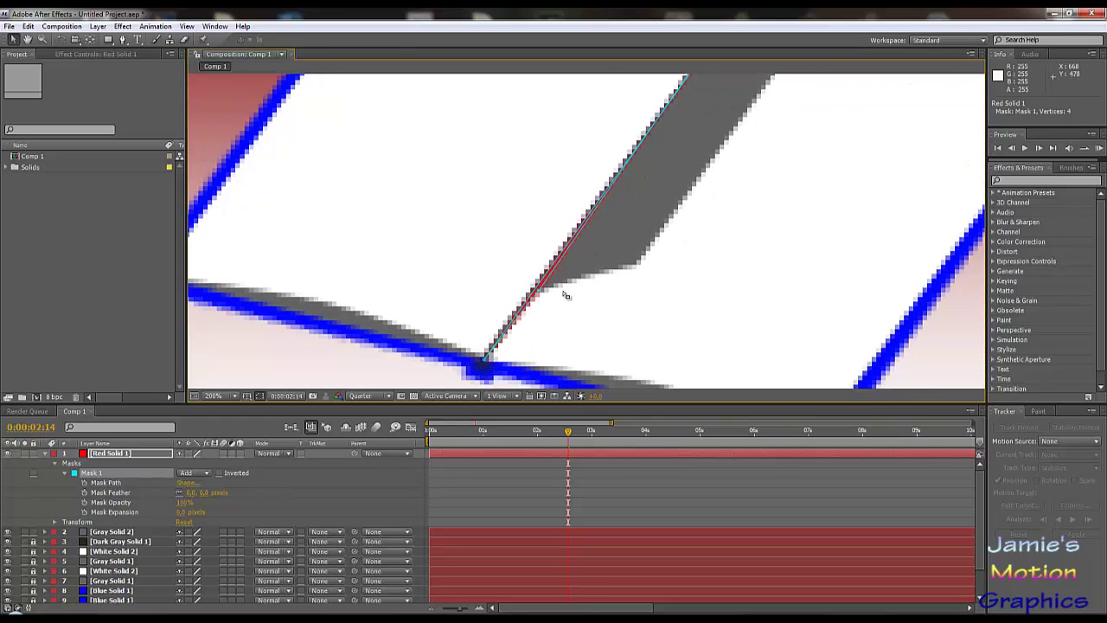
scroll(559, 279, down, 2)
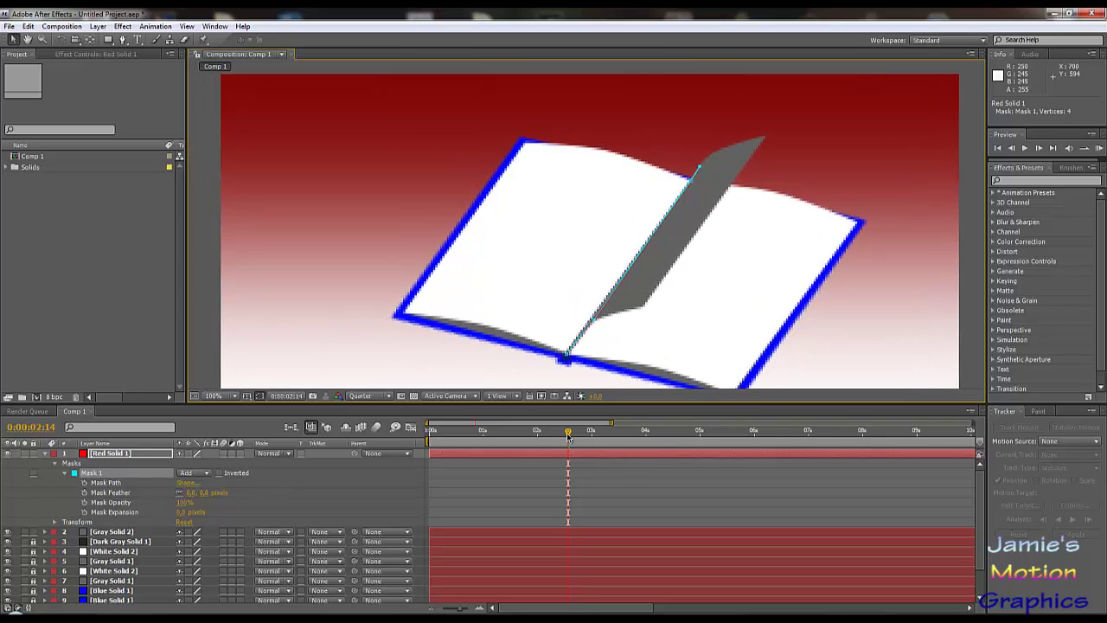
mouse_move(566, 432)
mouse_down()
mouse_move(537, 433)
mouse_move(568, 439)
mouse_up()
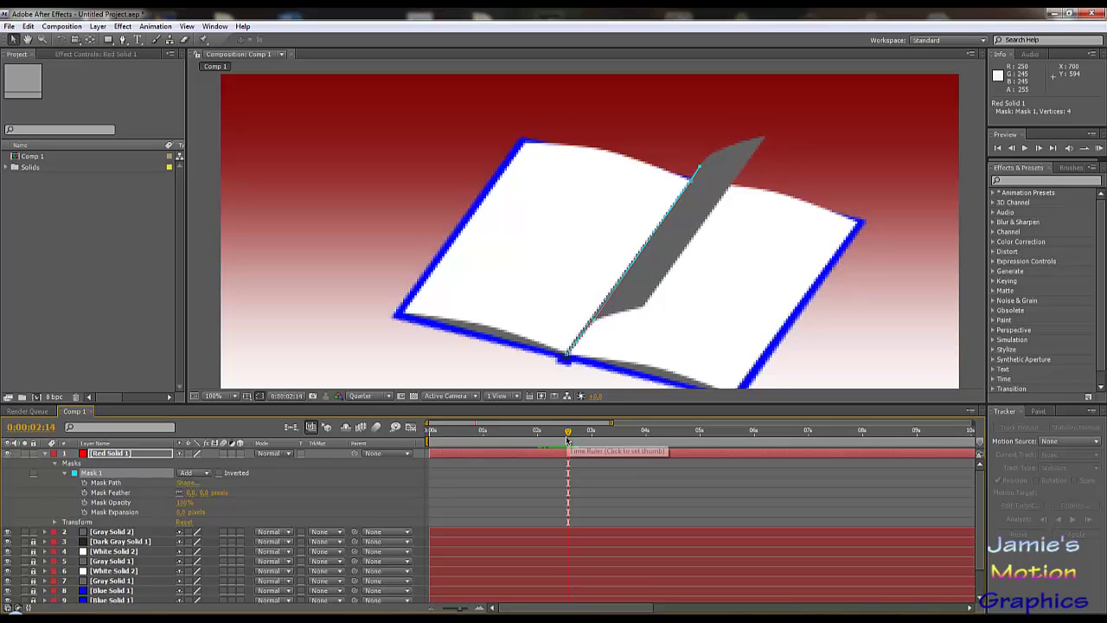
click(85, 483)
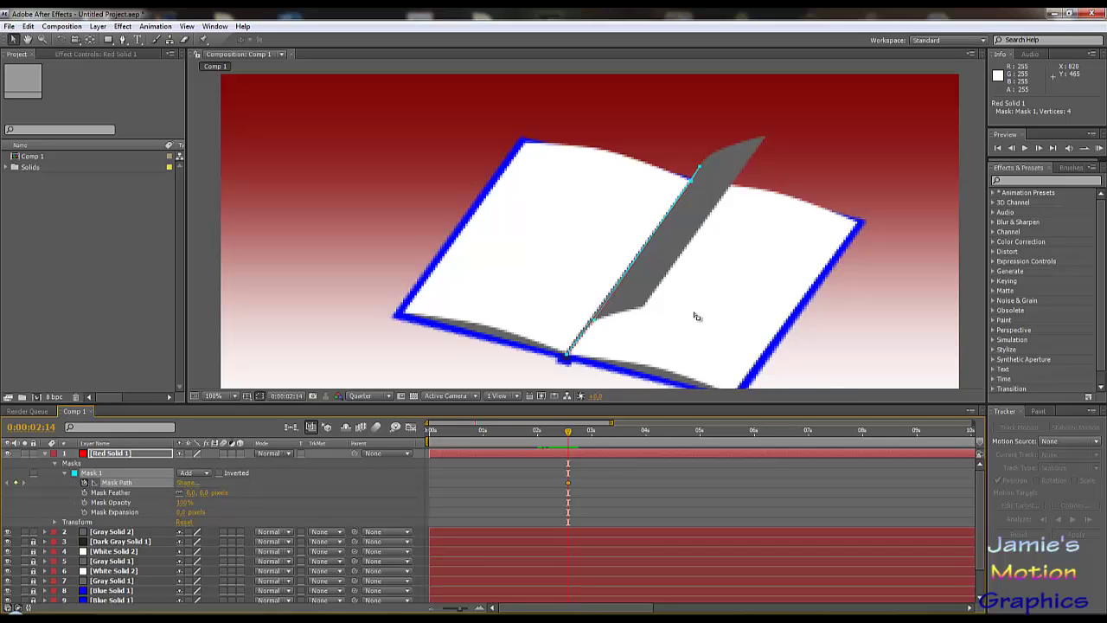
- Split the Red Solid 1 layer at 0:00:02:14 and delete the part before the split
click(559, 456)
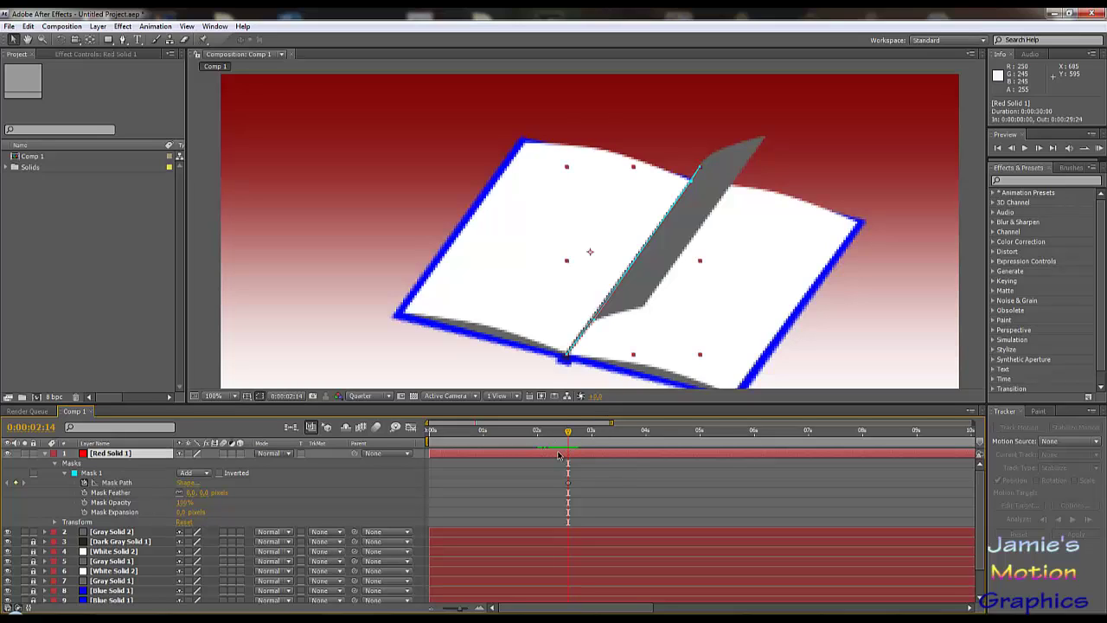
click(28, 26)
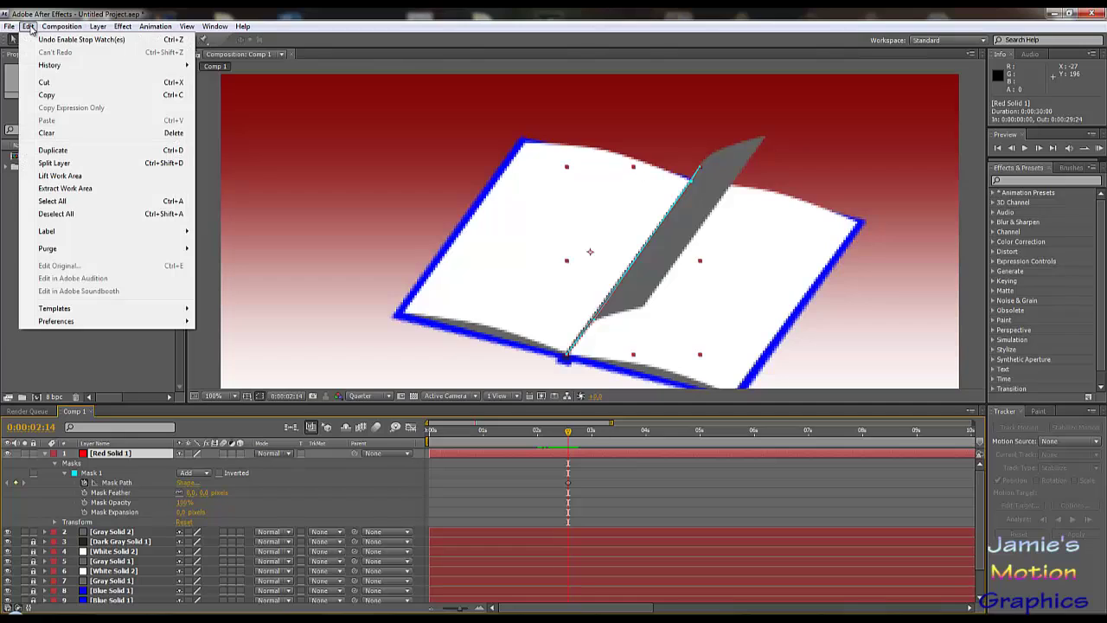
click(54, 163)
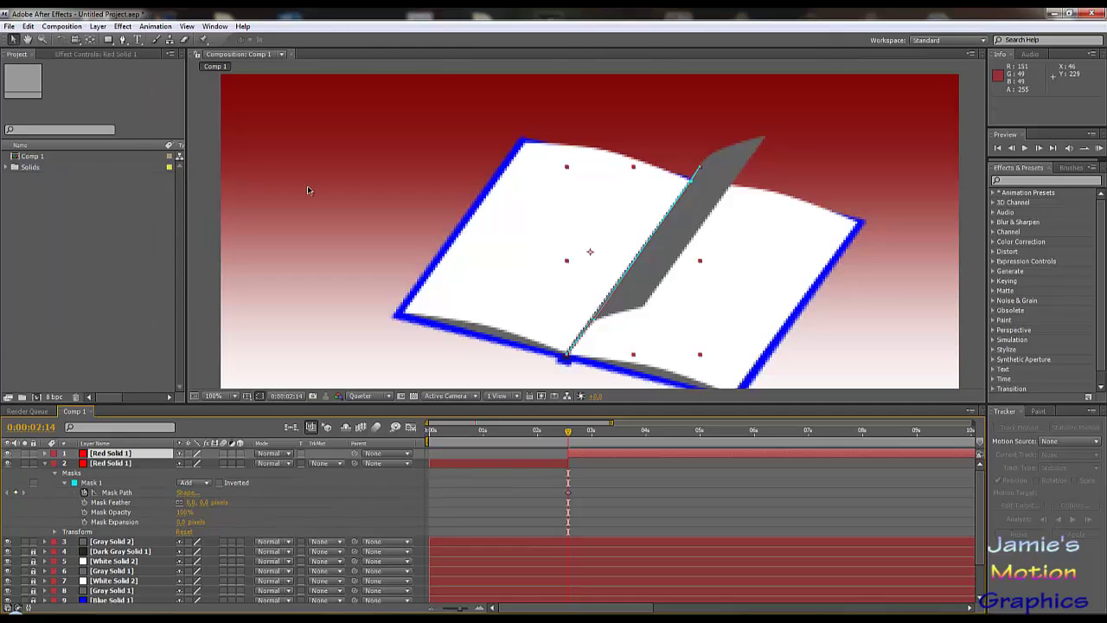
click(553, 465)
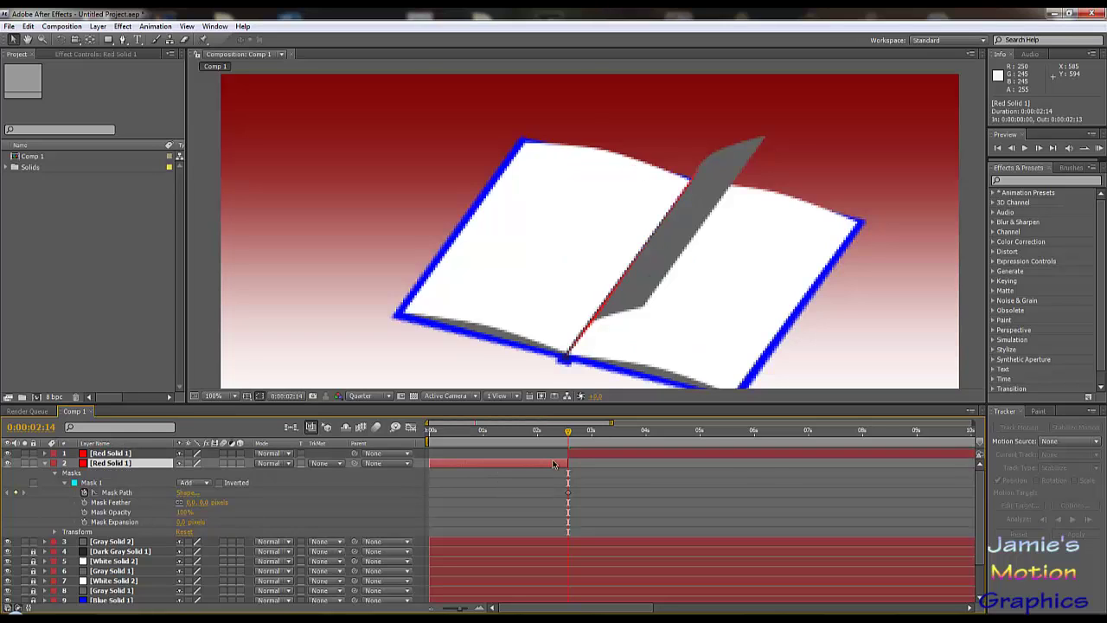
key(Delete)
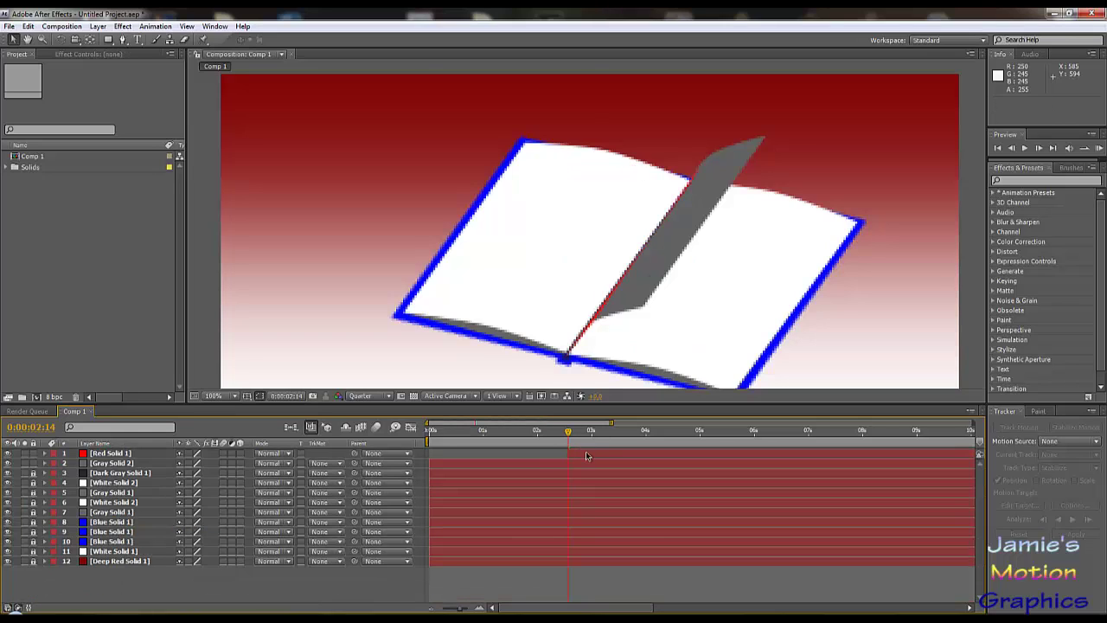
- Lock the Gray Solid 2 layer and expand the Mask 1 properties of the remaining Red Solid 1 layer
click(585, 456)
click(45, 453)
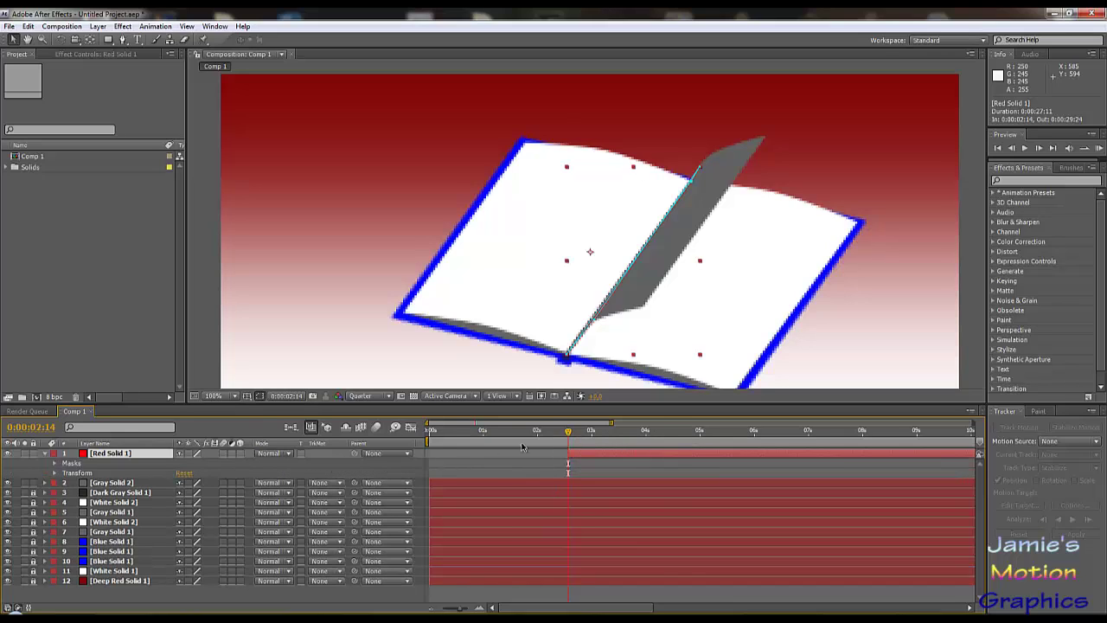
click(33, 483)
drag(570, 435, 569, 435)
click(55, 464)
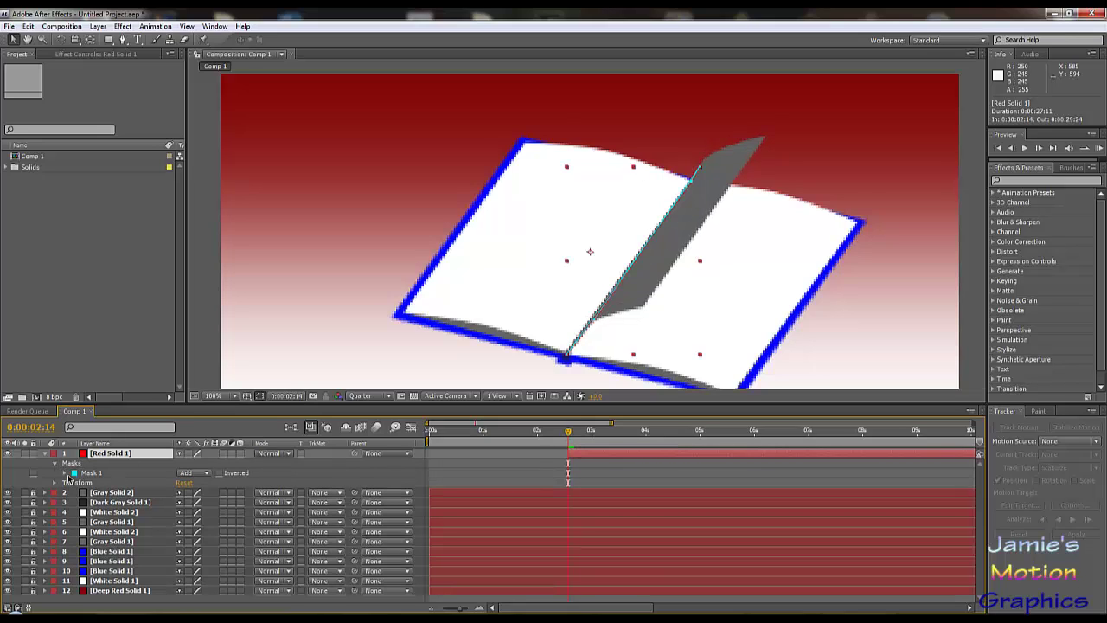
click(65, 473)
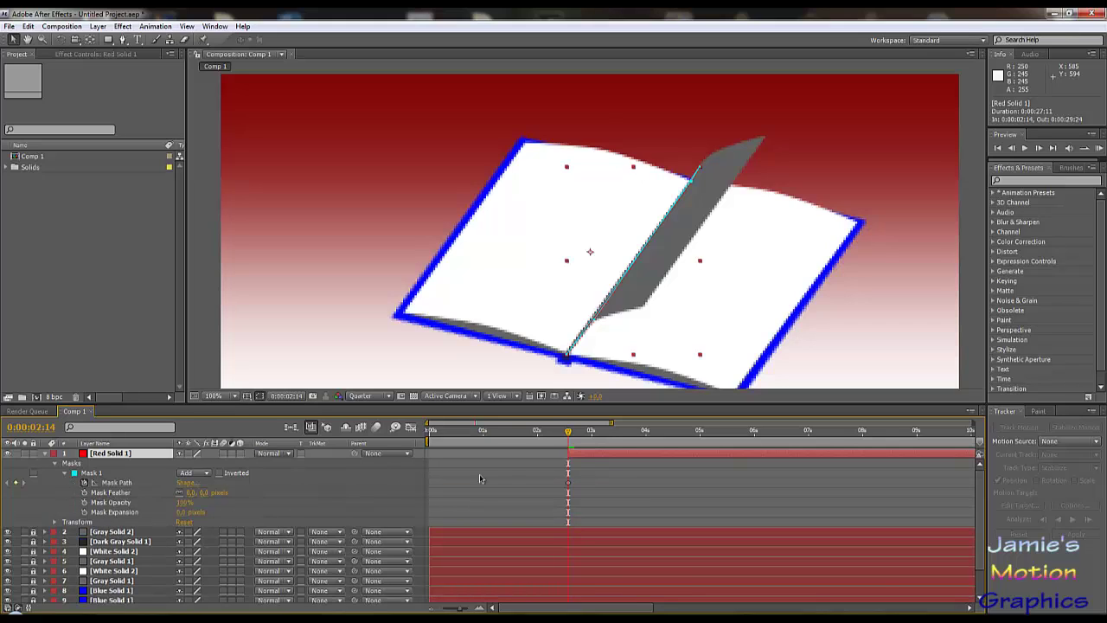
- Split the Red Solid 1 layer at 0:00:03:02 and delete the part after the split
drag(568, 434, 591, 442)
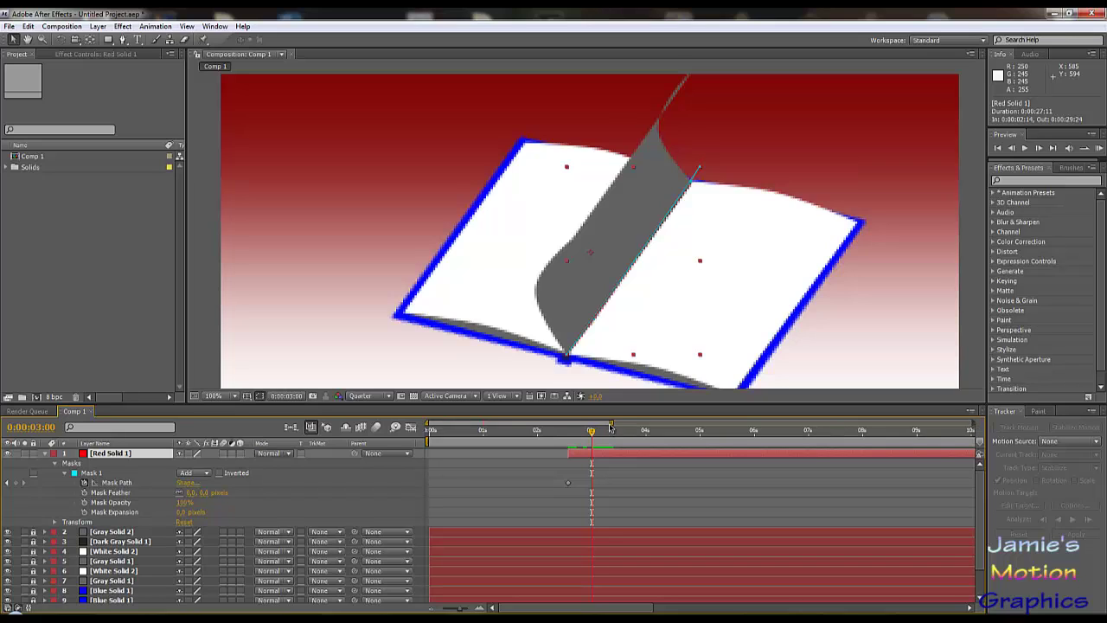
drag(612, 424, 501, 430)
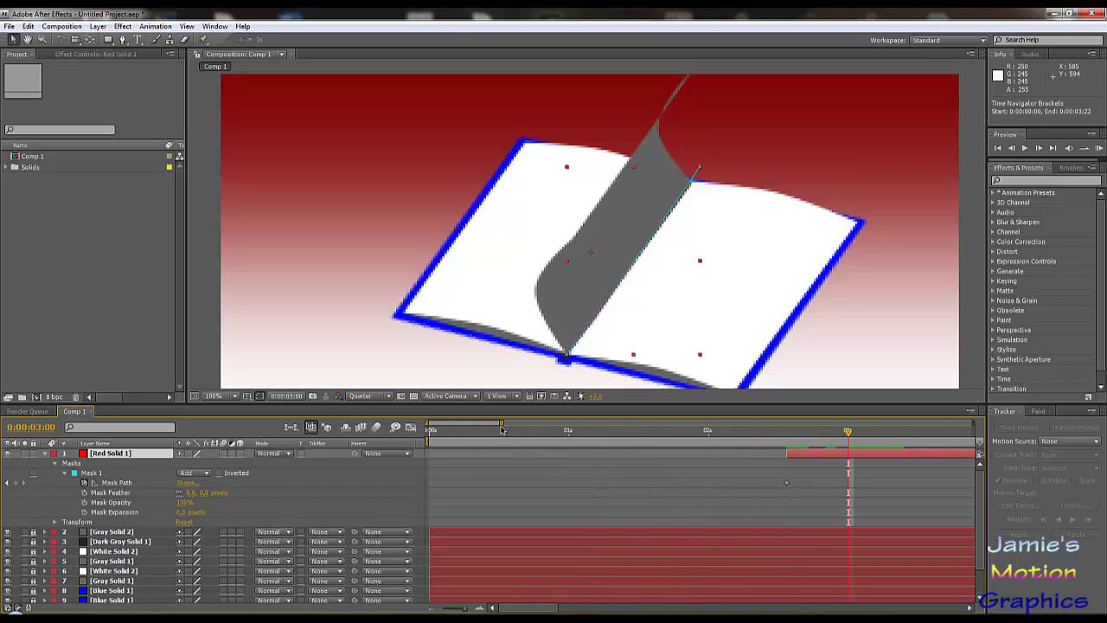
drag(430, 430, 497, 423)
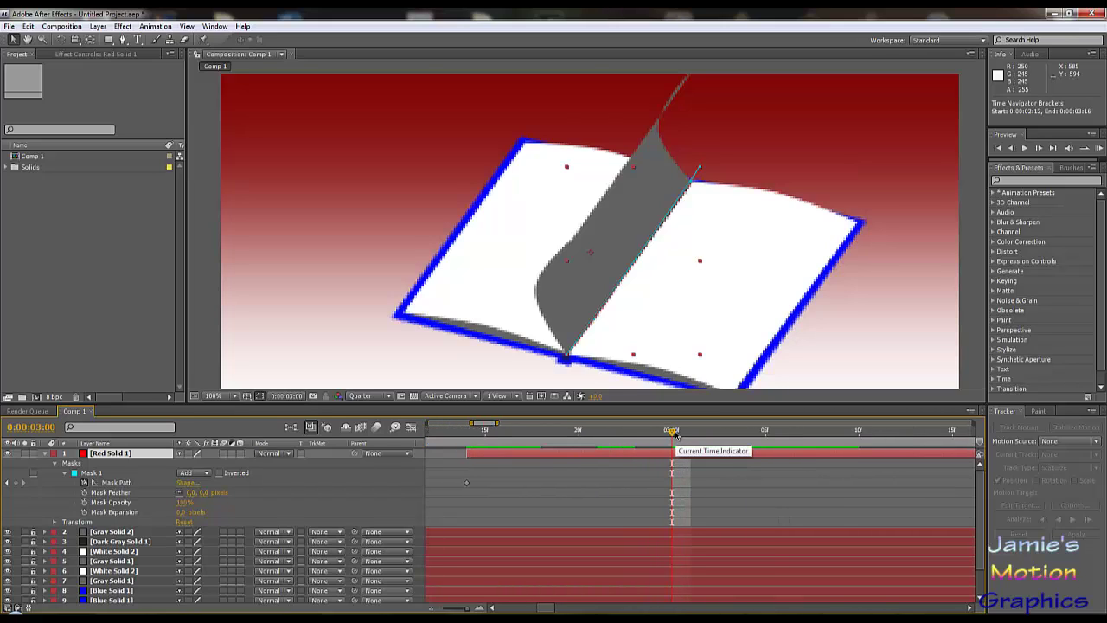
drag(677, 437, 504, 444)
drag(493, 423, 490, 423)
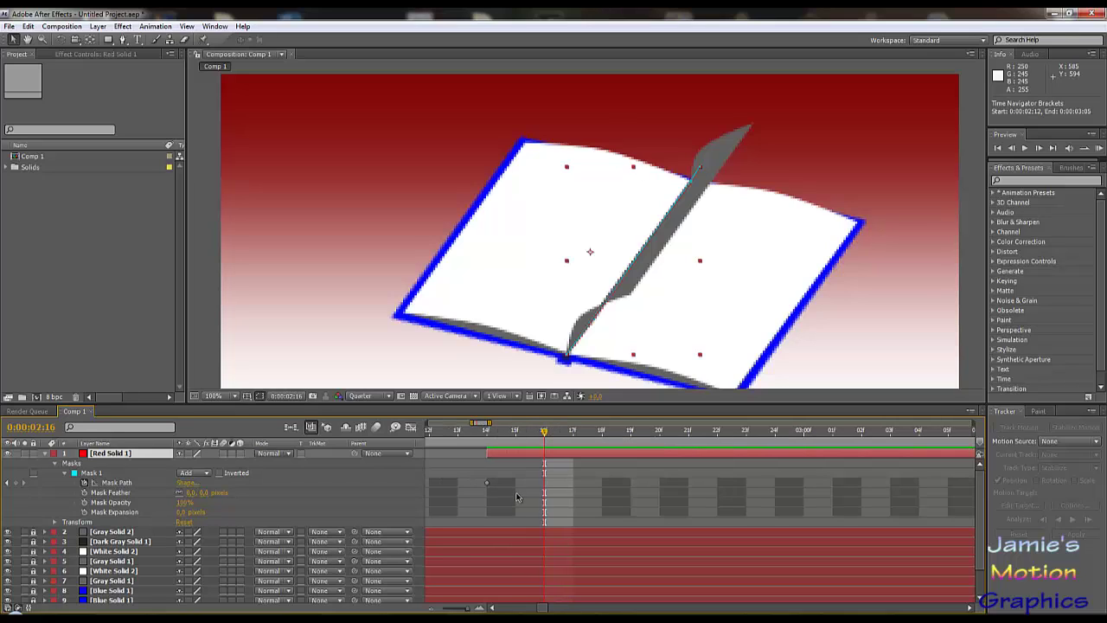
drag(545, 435, 866, 467)
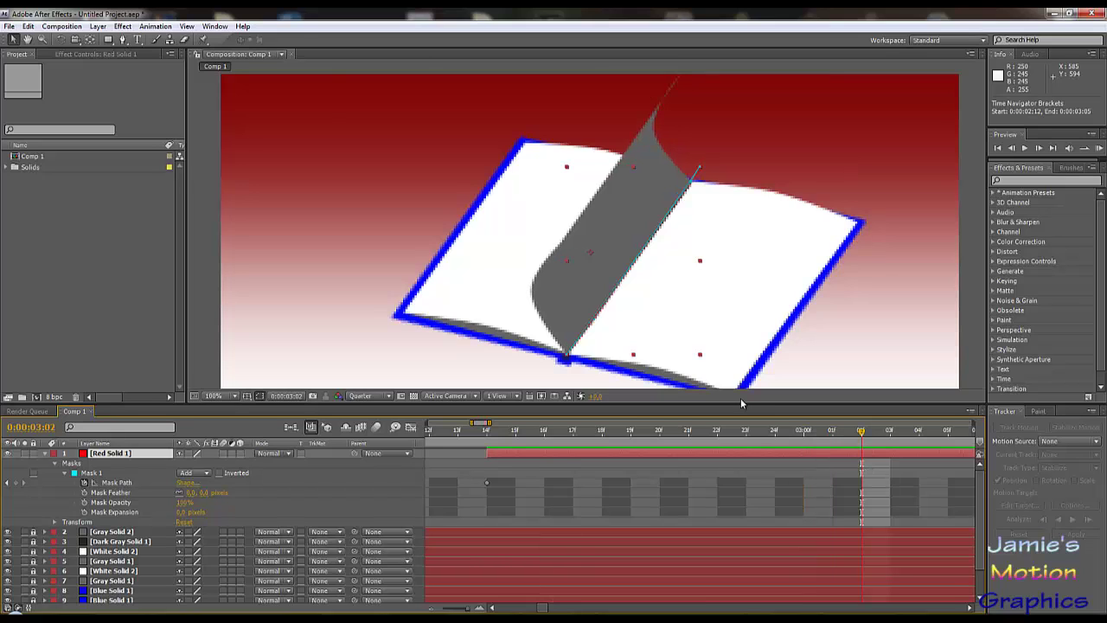
mouse_move(708, 225)
mouse_down()
mouse_move(704, 291)
mouse_move(703, 247)
mouse_up()
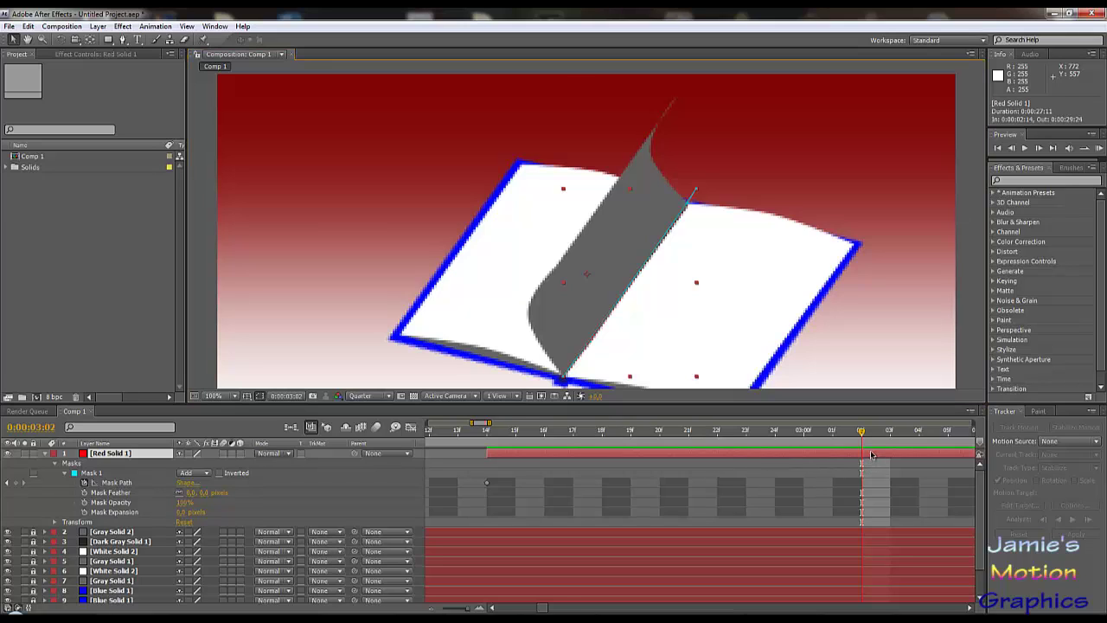
click(32, 27)
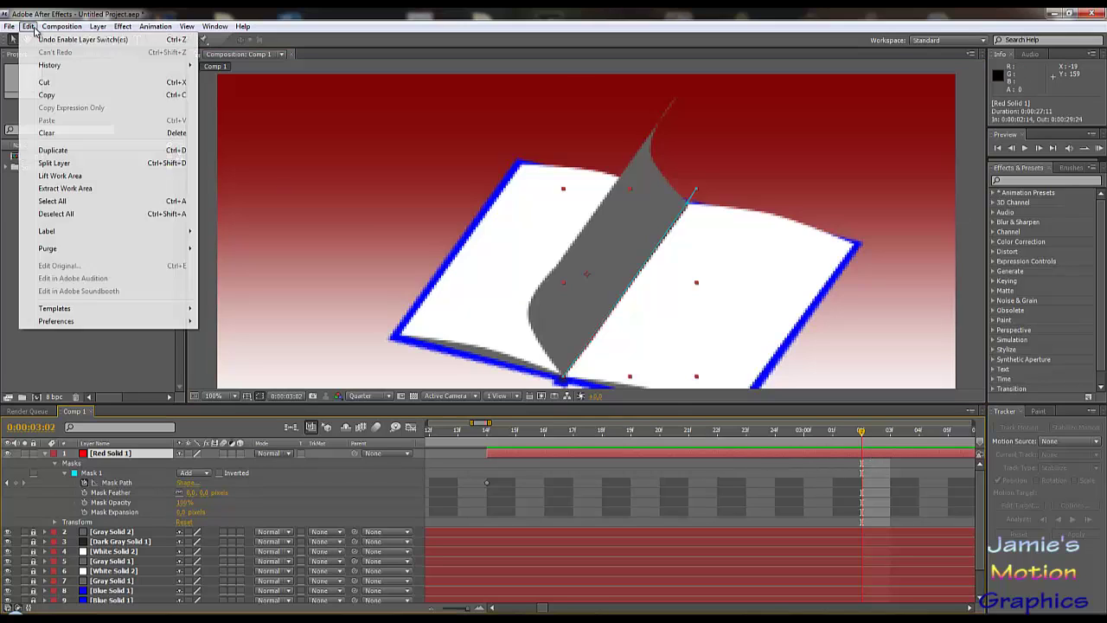
click(61, 163)
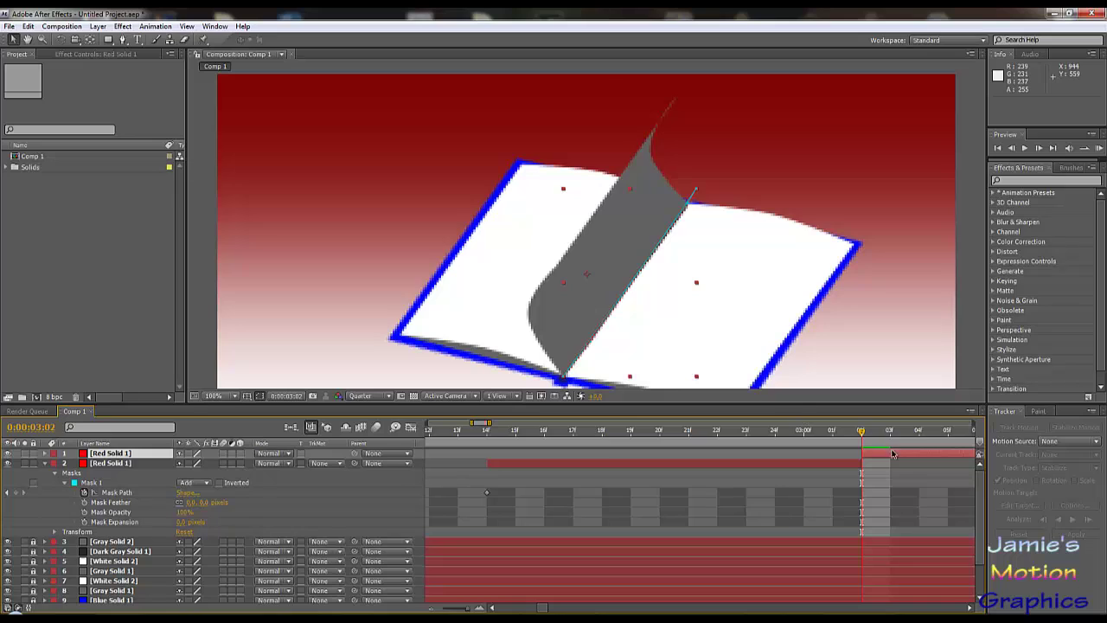
key(Delete)
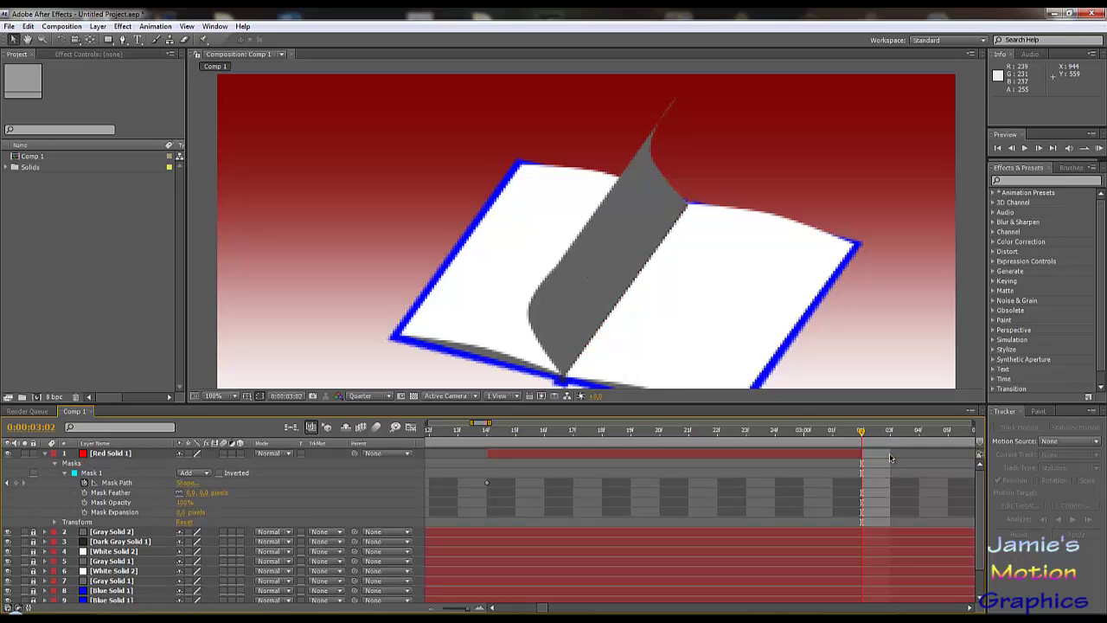
- At 0:00:03:01, move the red mask's two outer corners off the spine onto the turning page's upper and lower edges
click(716, 459)
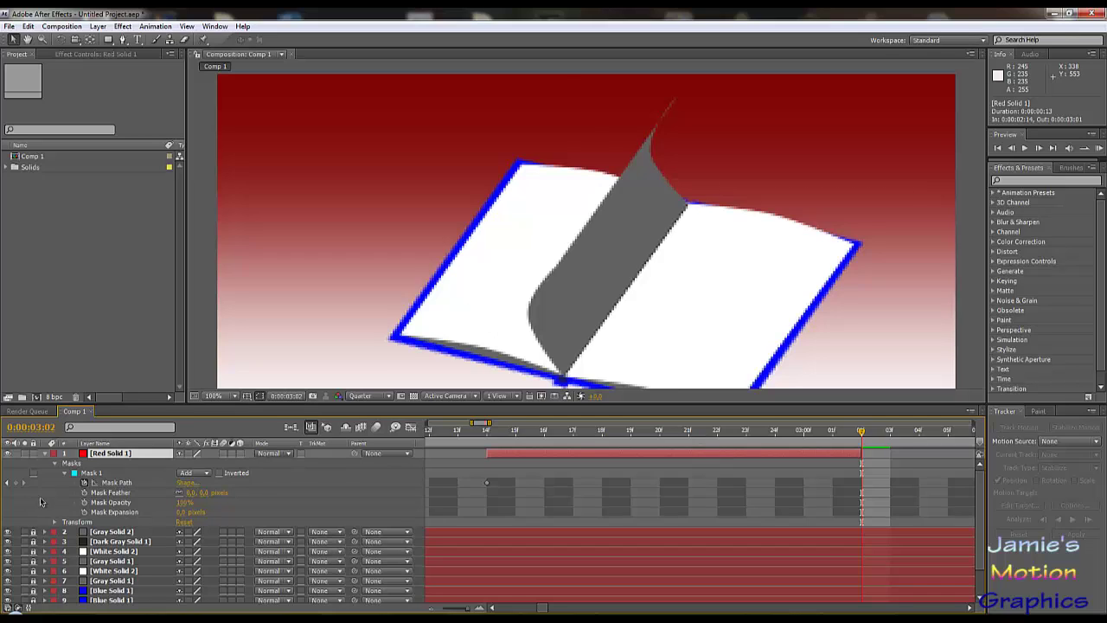
click(119, 483)
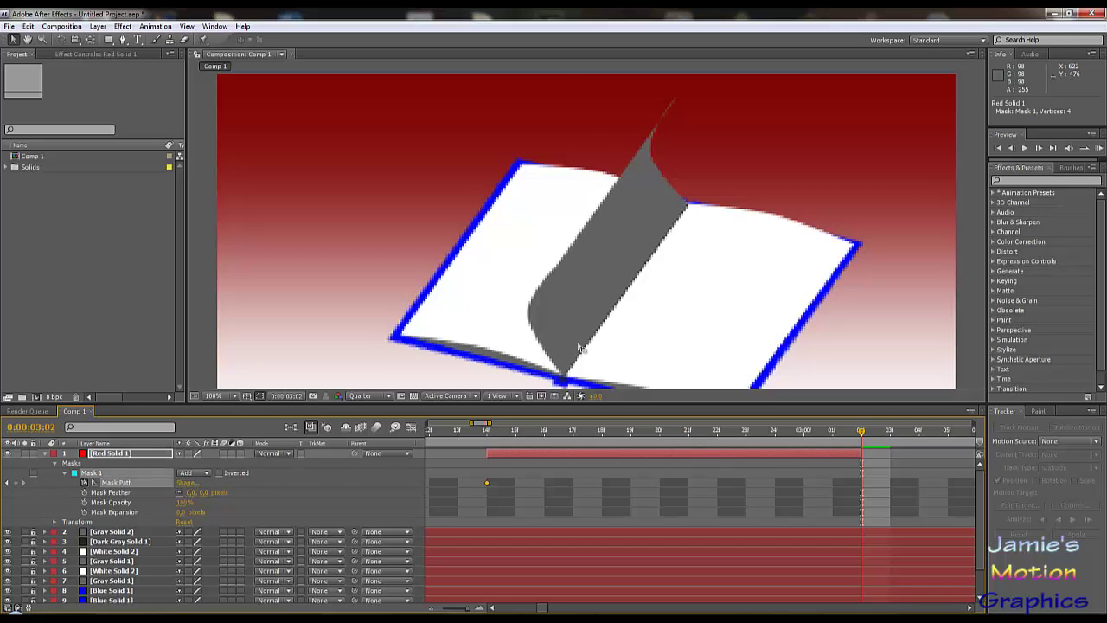
drag(549, 358, 578, 296)
scroll(581, 297, down, 2)
scroll(581, 294, up, 2)
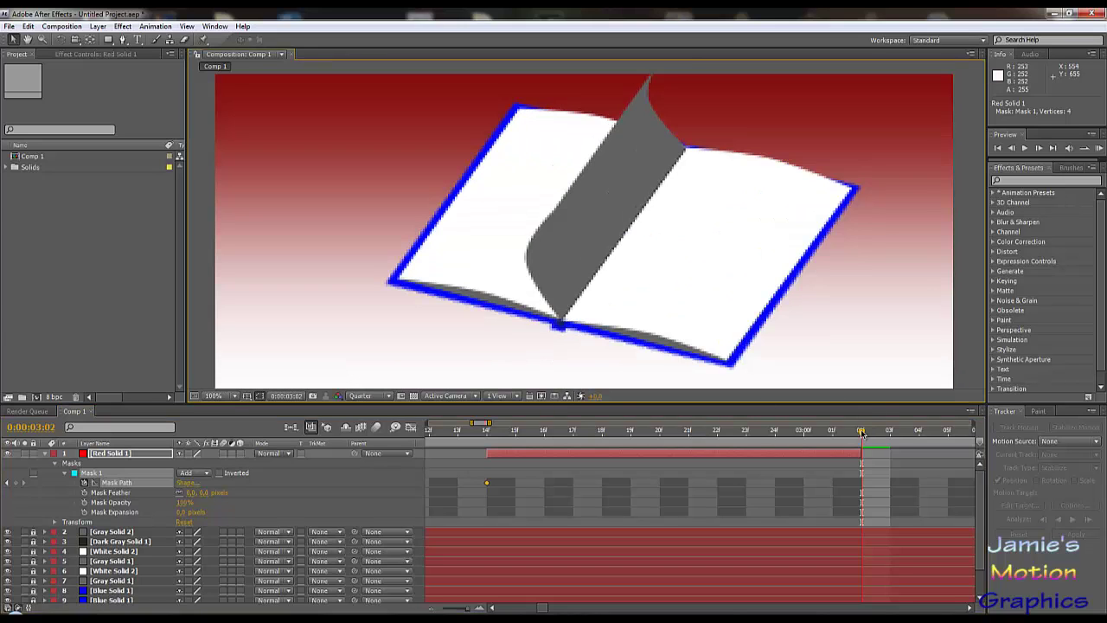
drag(855, 435, 832, 435)
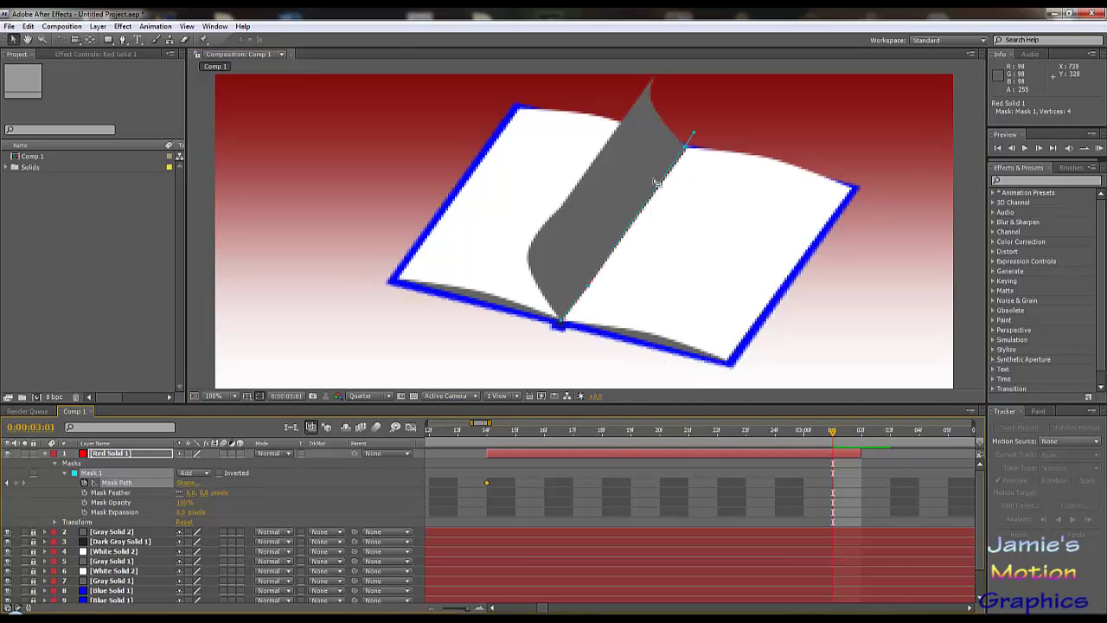
click(691, 138)
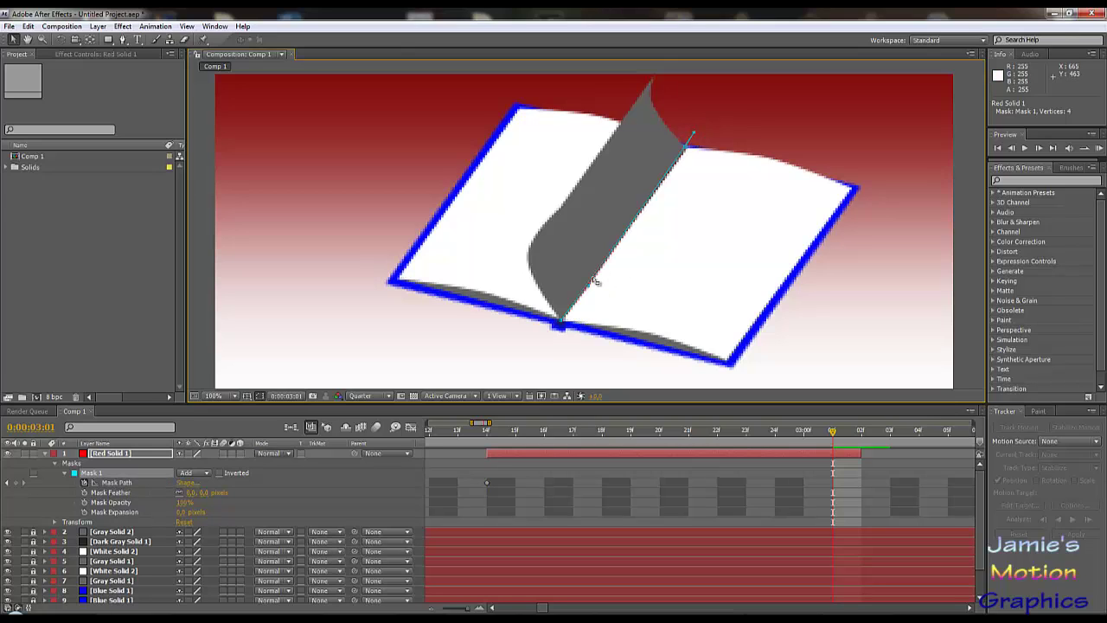
drag(589, 288, 533, 272)
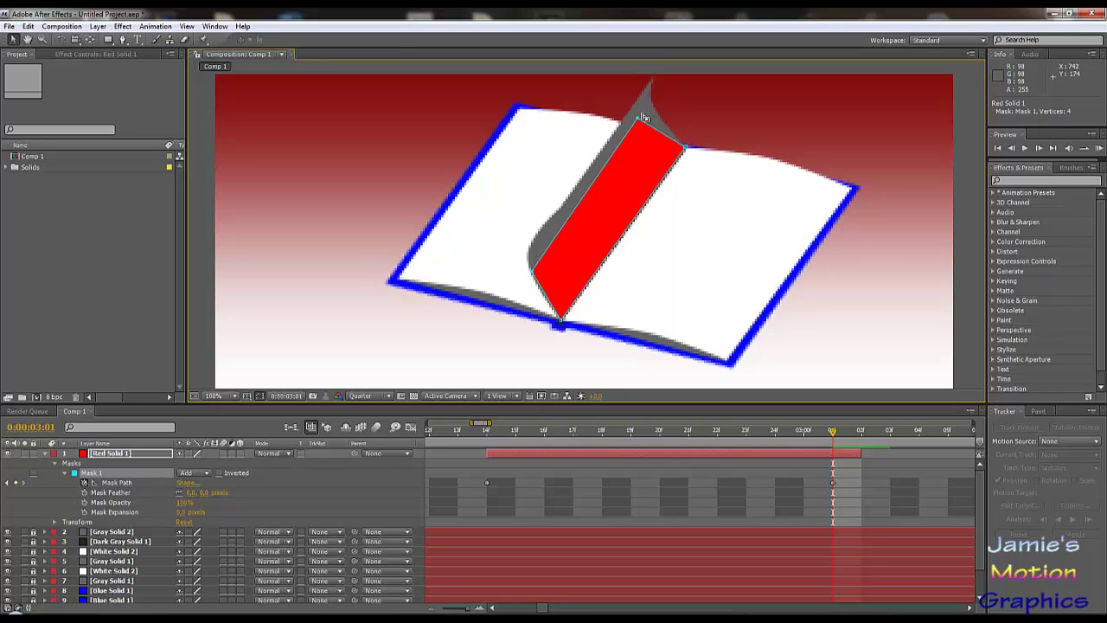
drag(640, 126, 659, 121)
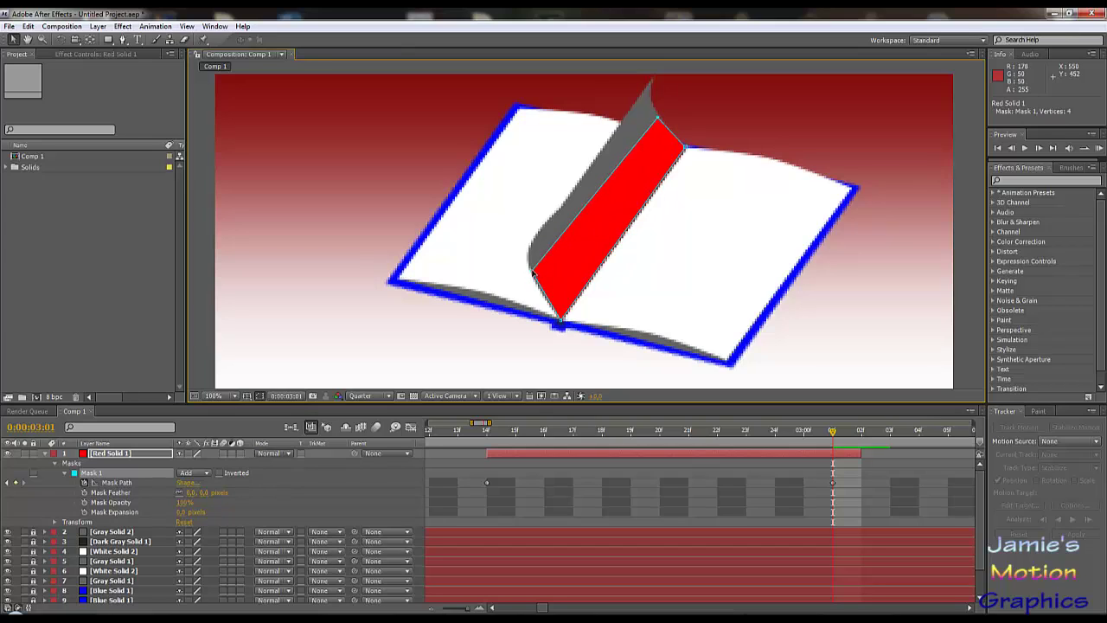
drag(534, 274, 535, 277)
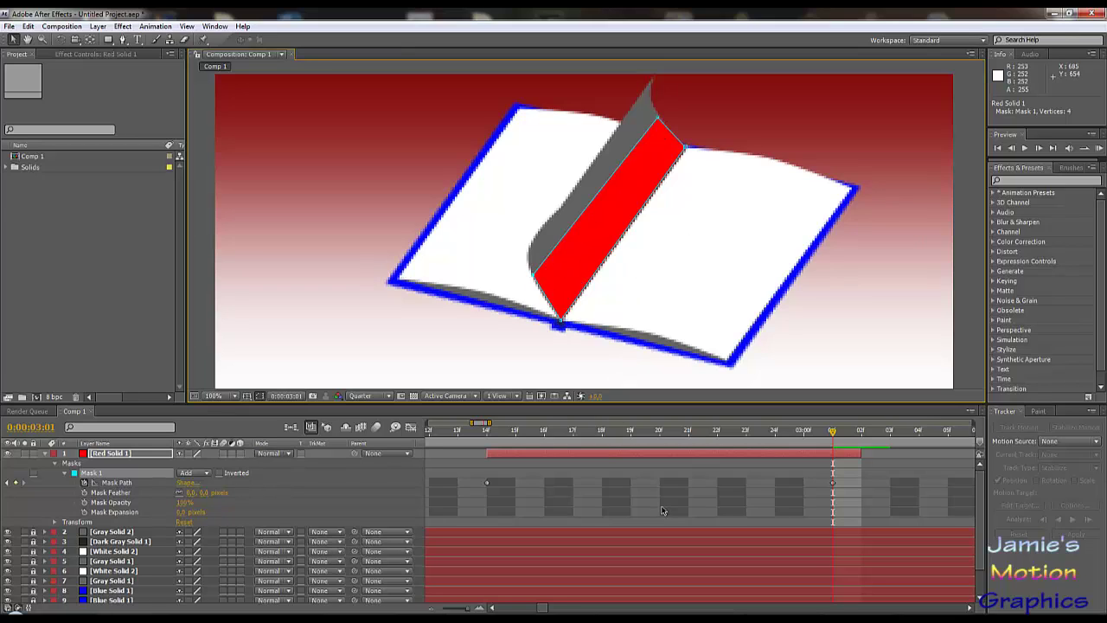
- At 0:00:02:23, move the red mask's four corners onto the thin curled strip along the turning page's outer edge
click(815, 441)
drag(819, 442, 757, 442)
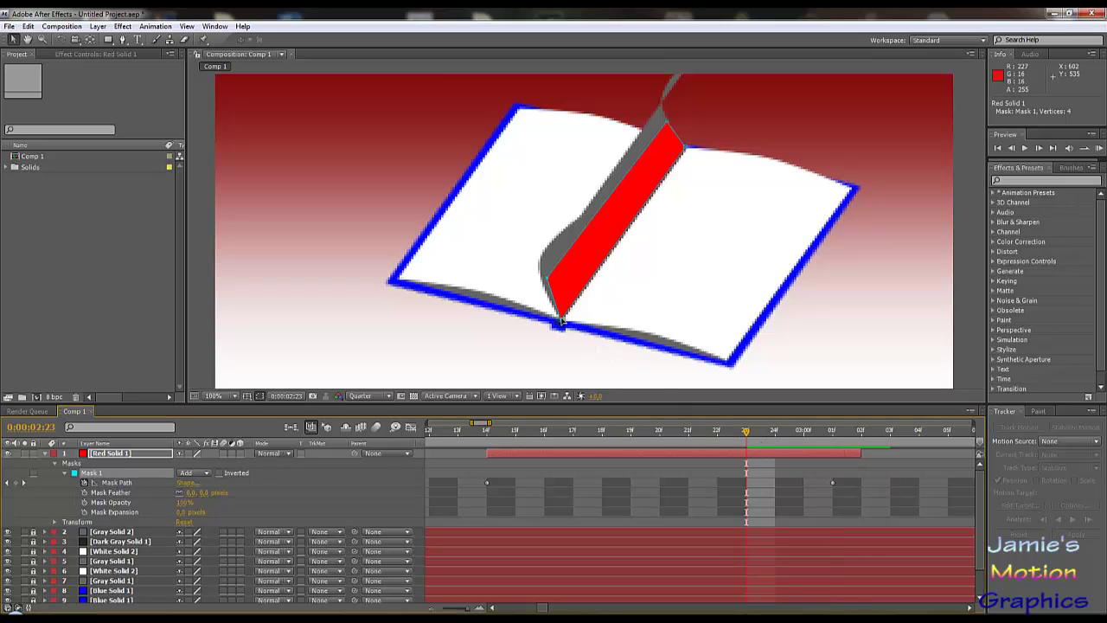
drag(560, 322, 583, 222)
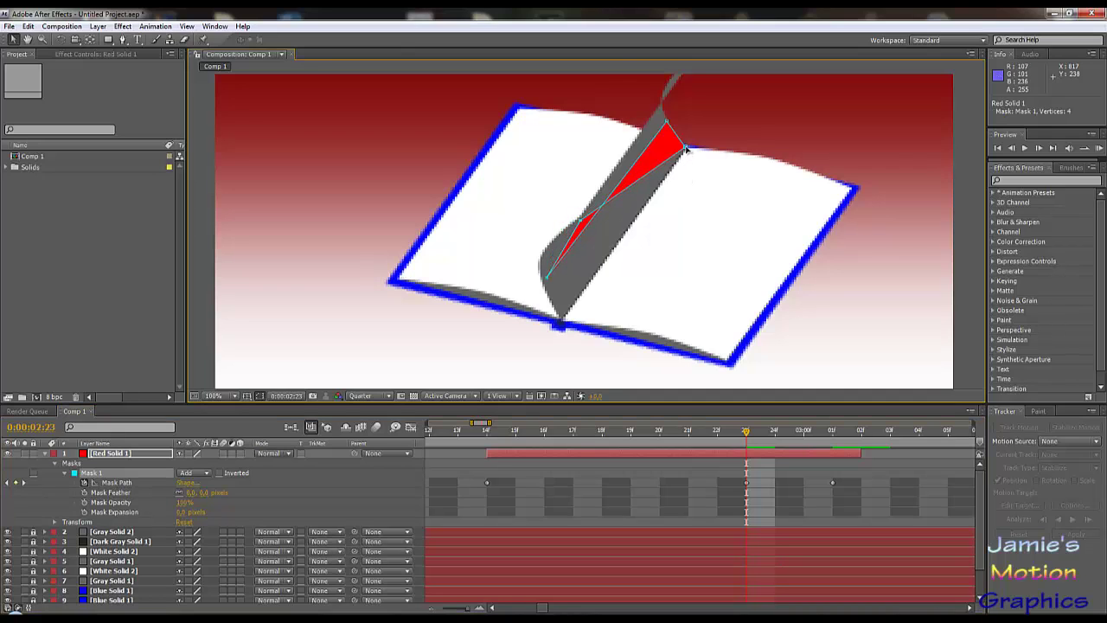
drag(686, 151, 675, 82)
drag(695, 156, 679, 223)
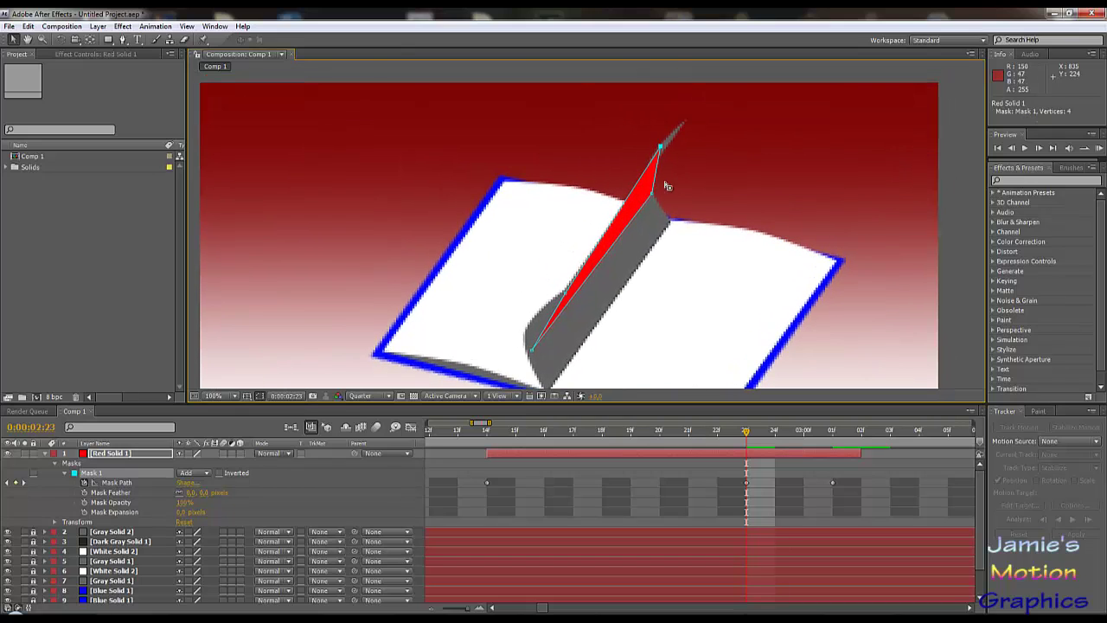
mouse_move(658, 152)
mouse_down()
mouse_move(649, 182)
mouse_move(651, 167)
mouse_up()
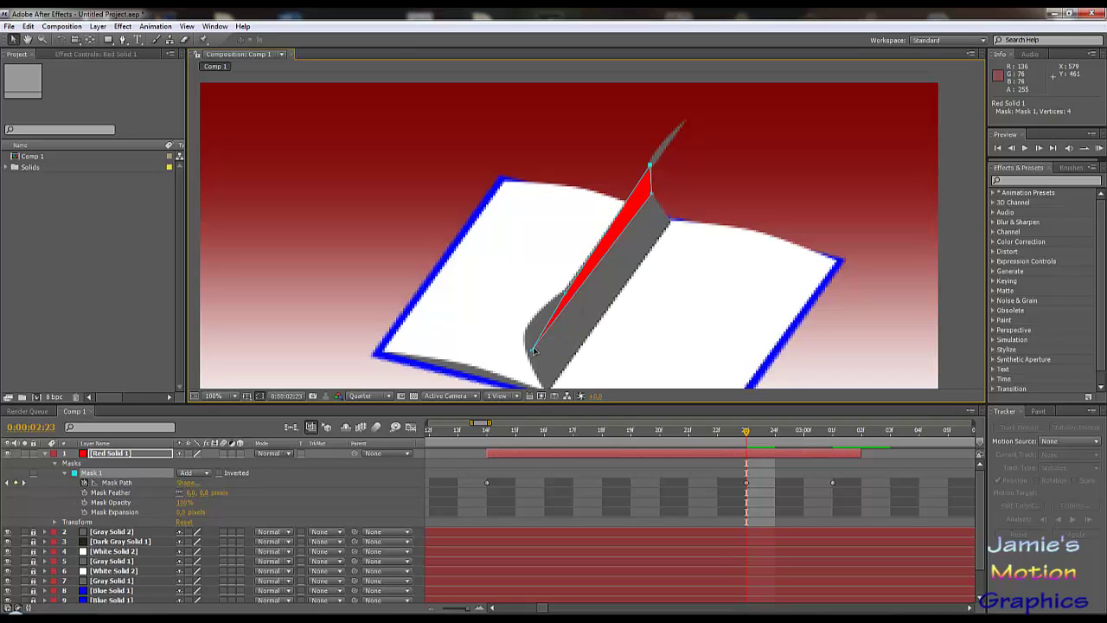
drag(534, 350, 533, 319)
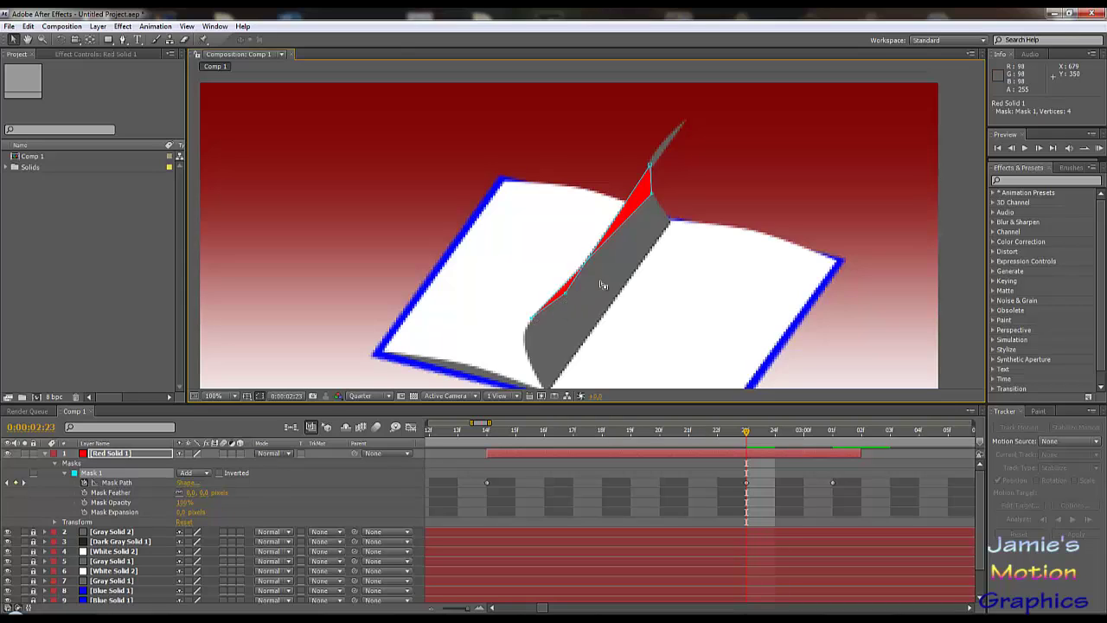
drag(653, 195, 681, 129)
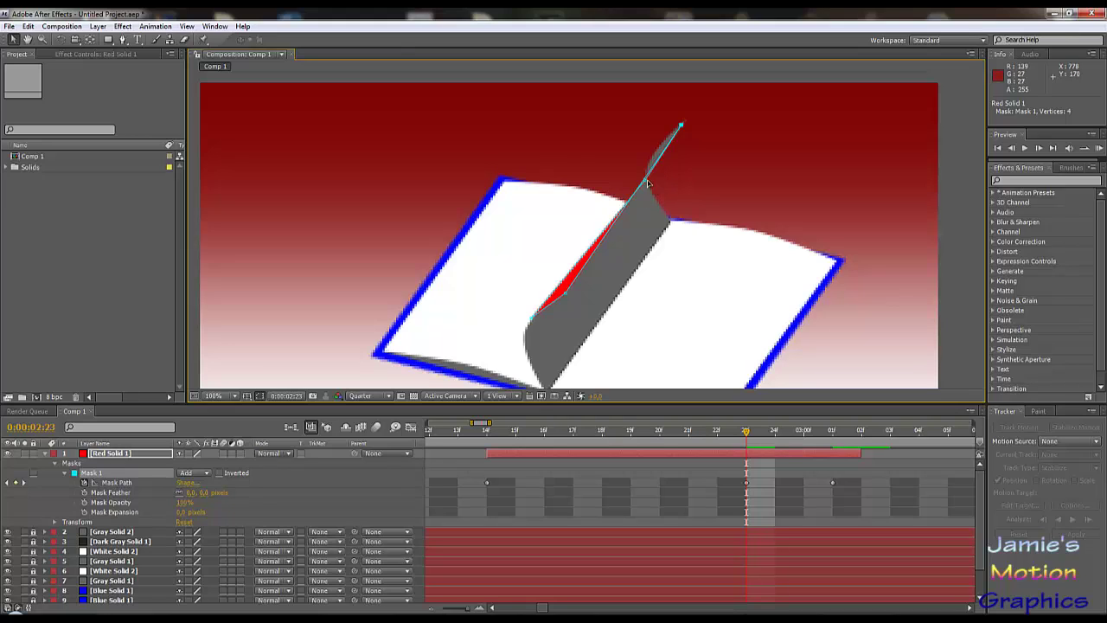
key(g)
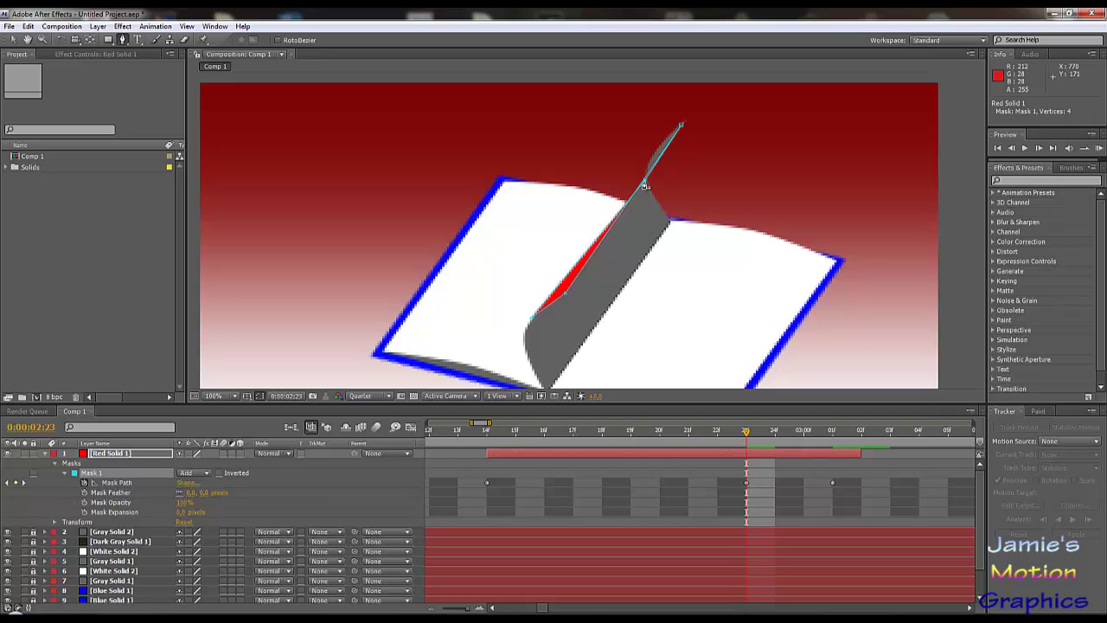
click(648, 179)
click(679, 134)
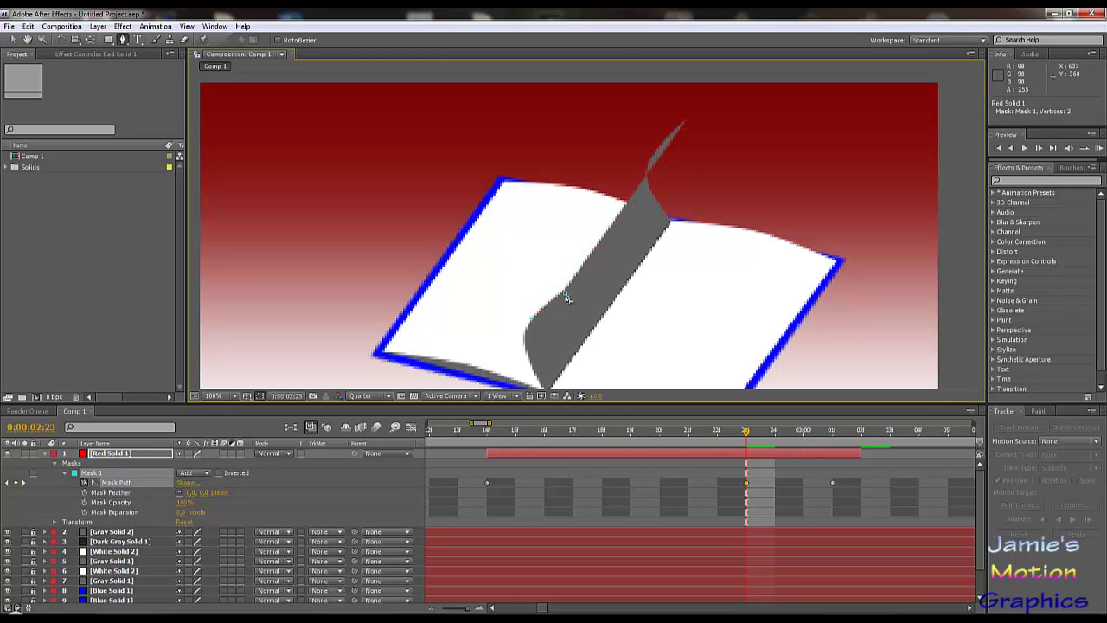
key(ctrl+z)
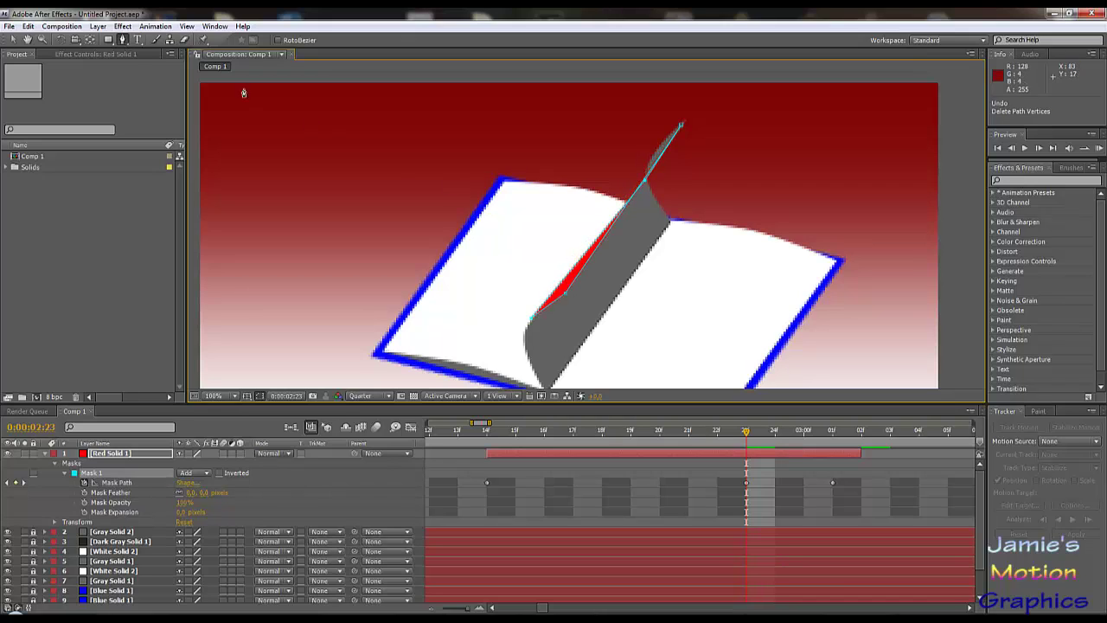
- Convert the red mask's corner points at 0:00:02:23 into smooth curve points with the Convert Vertex tool
drag(122, 40, 173, 76)
drag(534, 321, 577, 303)
click(572, 293)
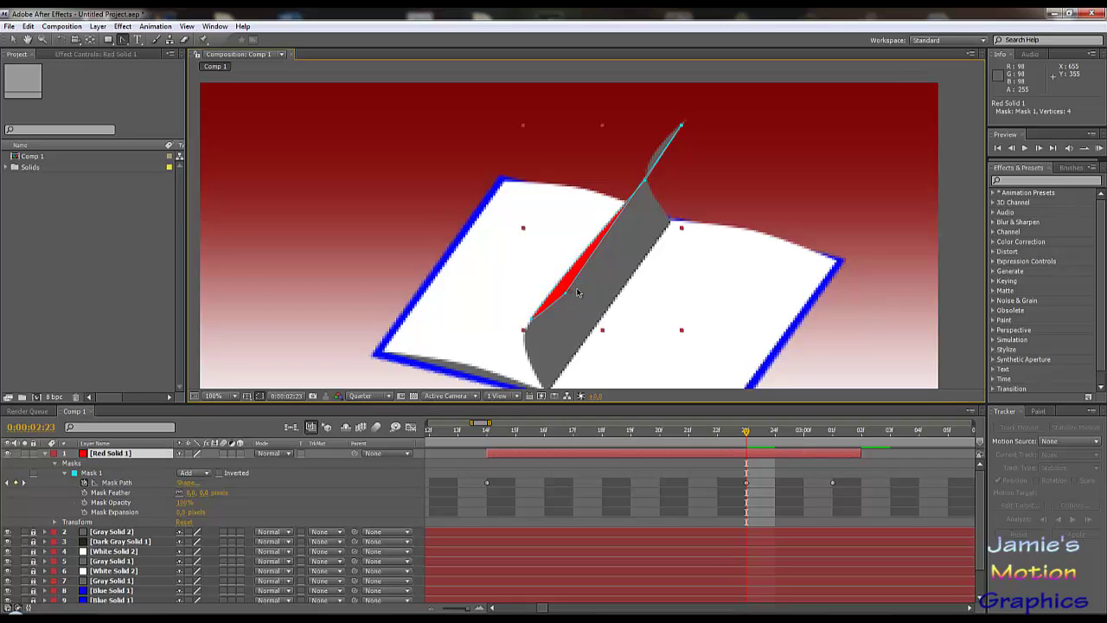
click(567, 296)
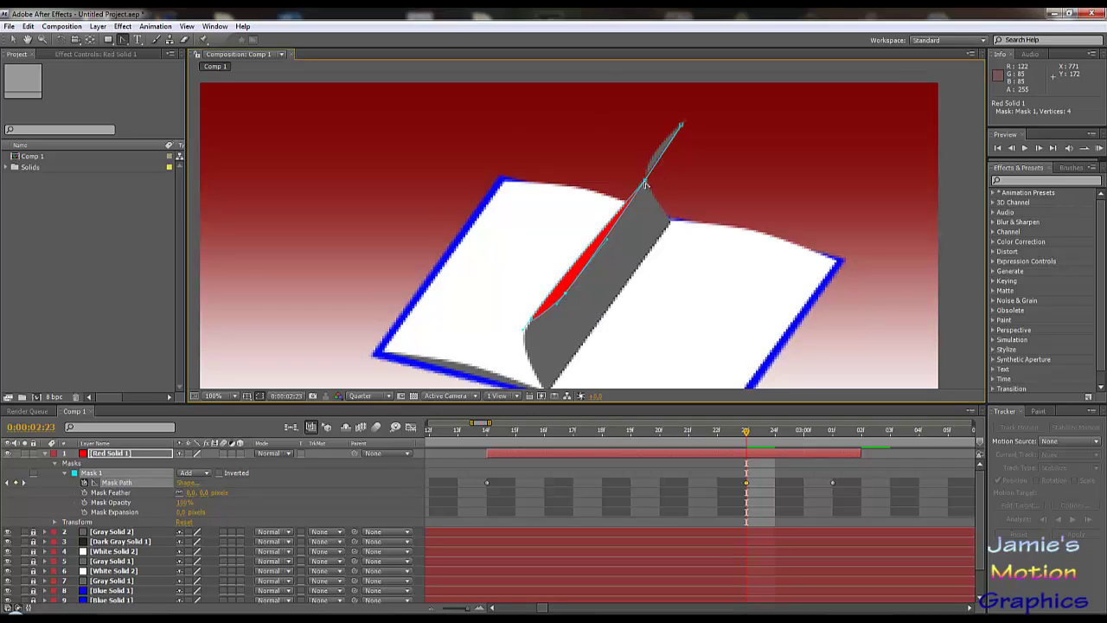
drag(645, 184, 681, 127)
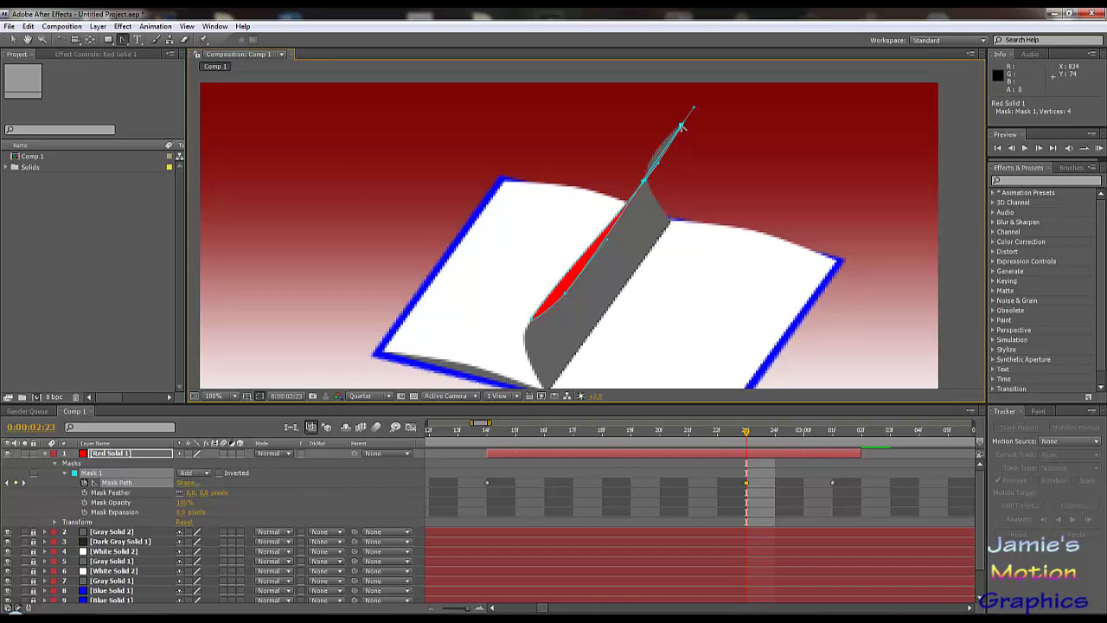
- Angle the direction handles at the mask's upper tip so its outline bows along the page's curled outer edge
scroll(671, 181, up, 1)
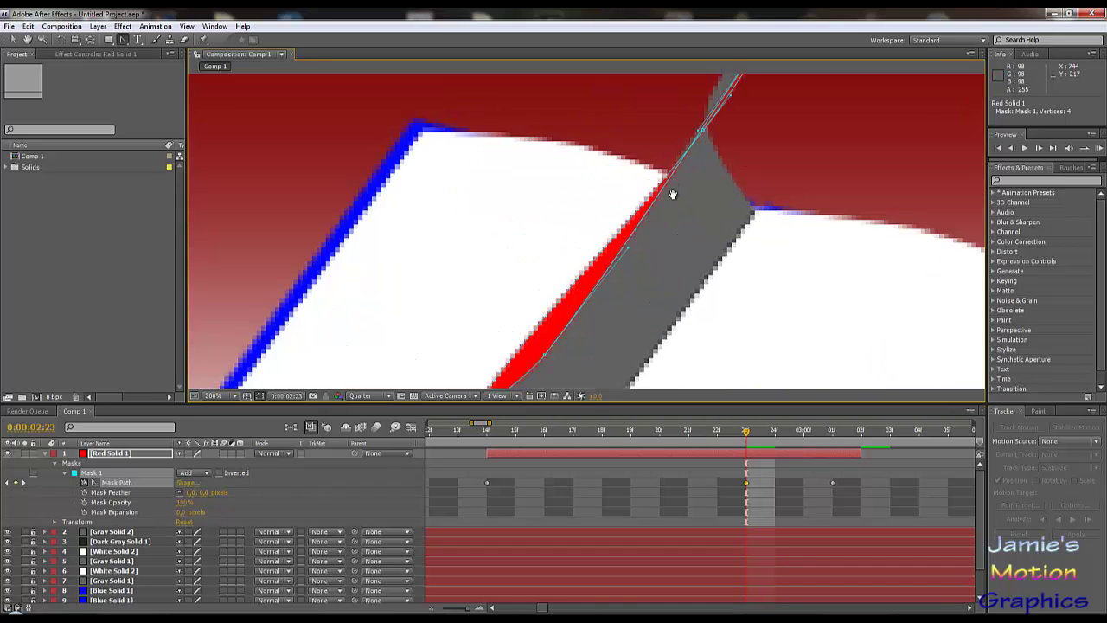
scroll(673, 194, up, 2)
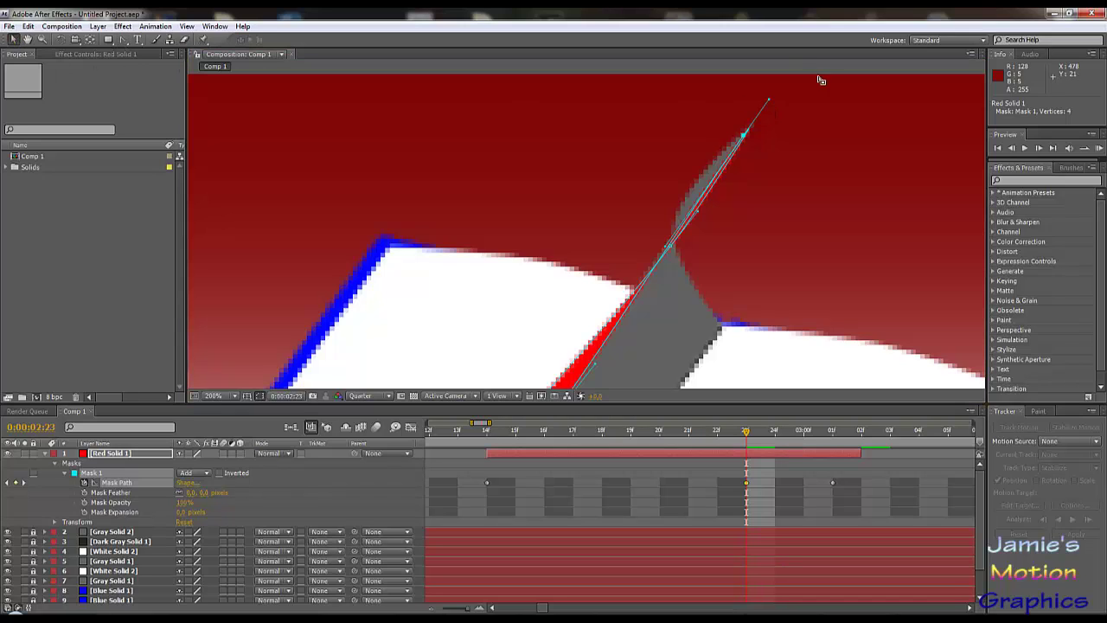
drag(768, 103, 772, 108)
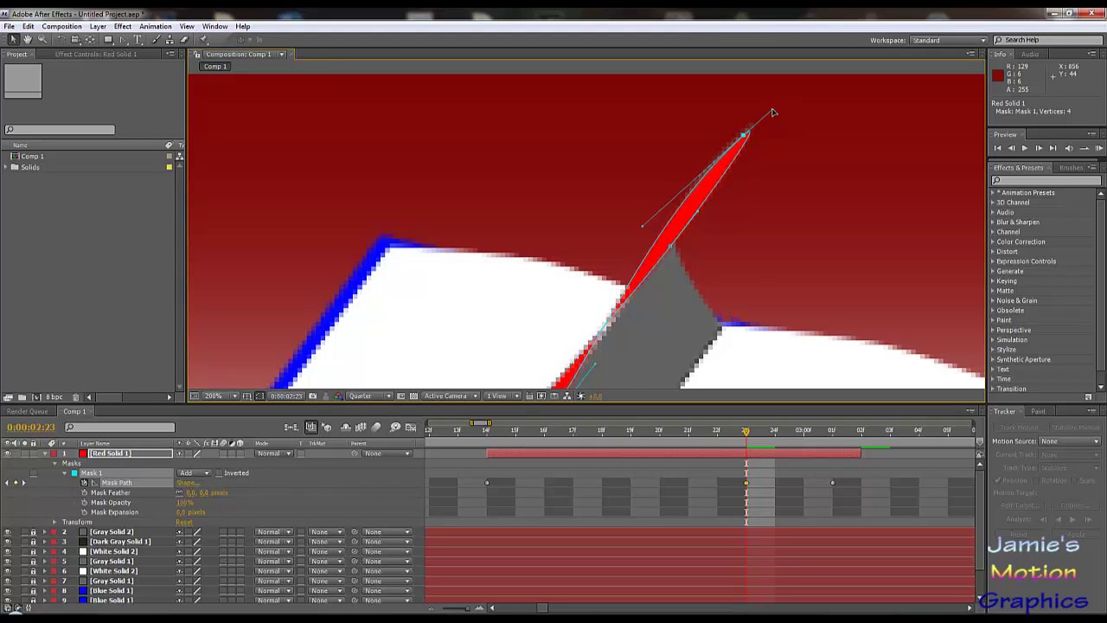
scroll(706, 165, down, 2)
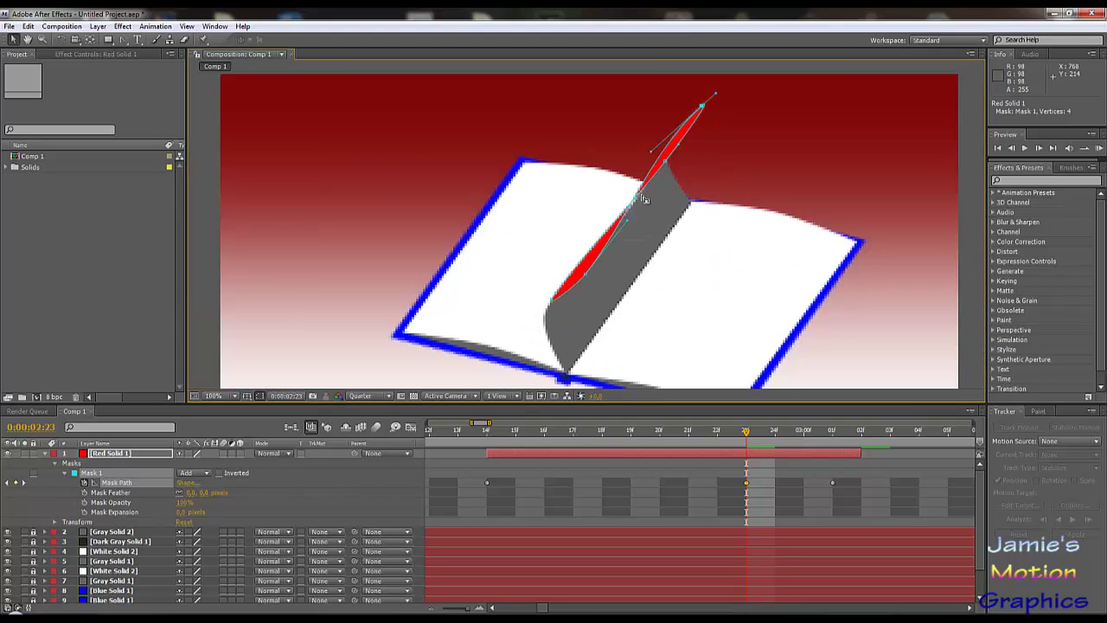
- Reposition the red mask's lower points and adjust the lower tip and upper inner curve handles to follow the page's bend
mouse_move(584, 275)
mouse_down()
mouse_move(559, 320)
mouse_move(524, 277)
mouse_move(599, 269)
mouse_move(583, 257)
mouse_move(588, 270)
mouse_up()
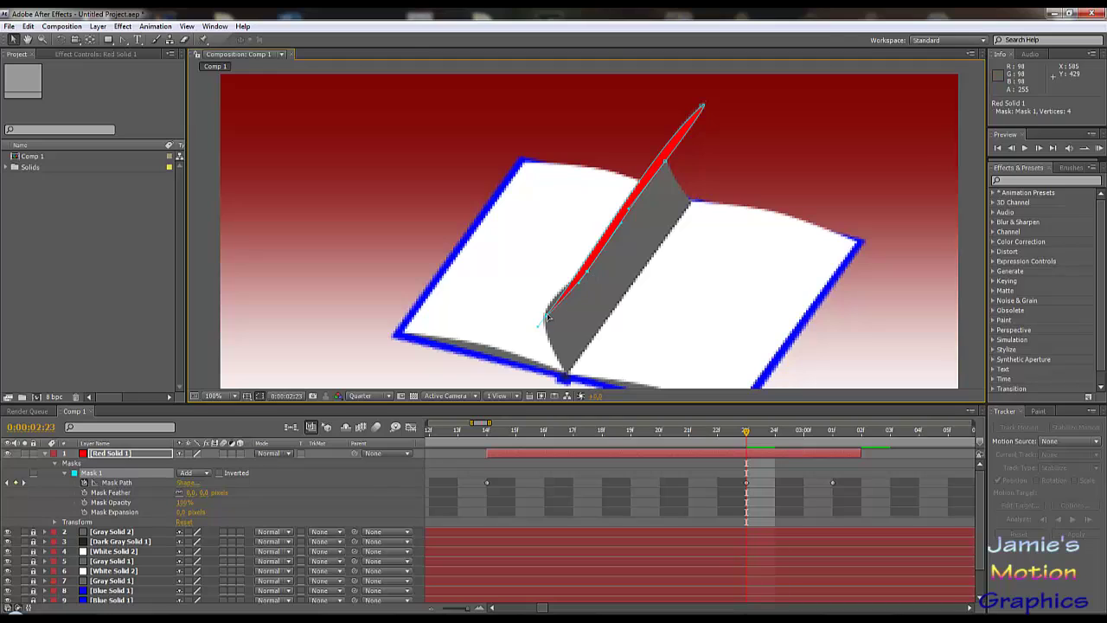
click(547, 318)
drag(587, 261, 537, 308)
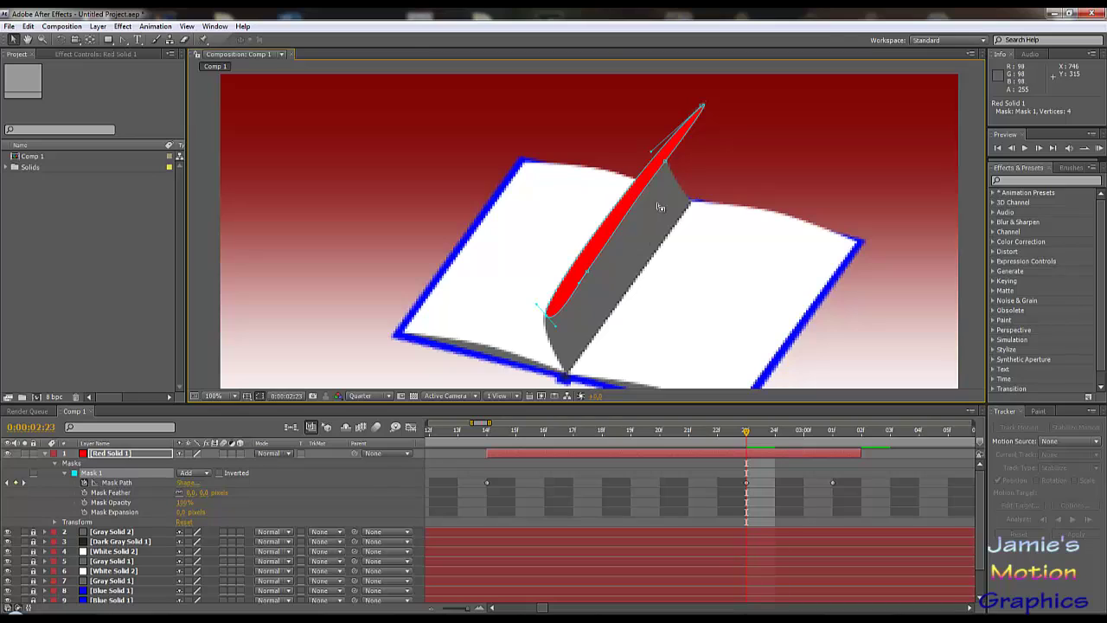
click(666, 162)
drag(675, 147, 665, 149)
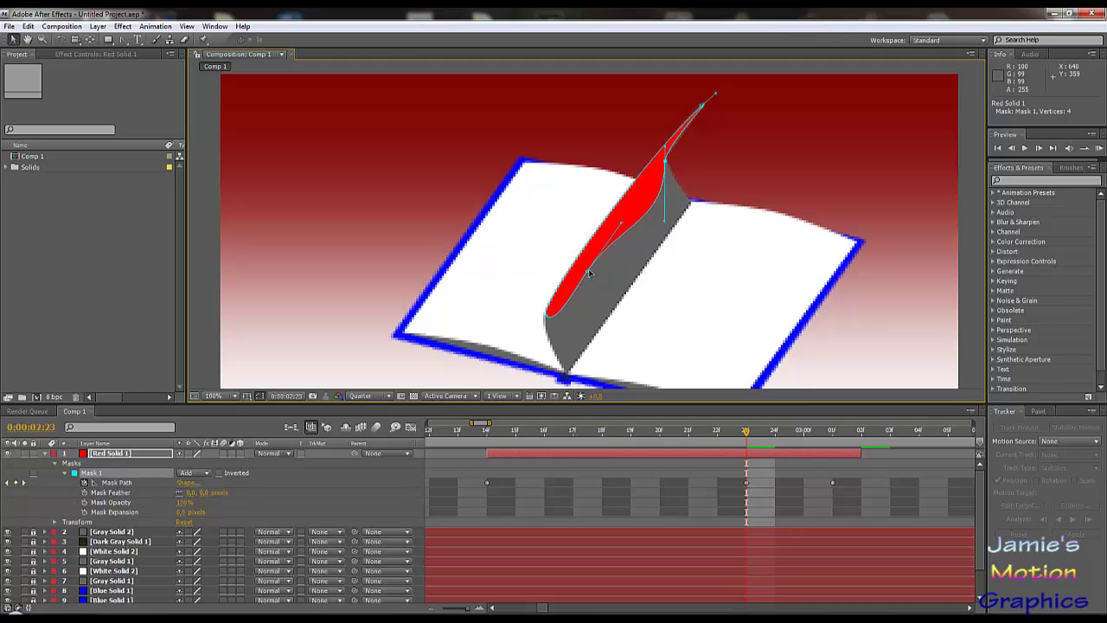
mouse_move(588, 272)
mouse_down()
mouse_move(575, 315)
mouse_move(651, 278)
mouse_move(604, 244)
mouse_move(585, 202)
mouse_move(598, 268)
mouse_move(580, 237)
mouse_move(588, 271)
mouse_up()
- At 0:00:03:01, move the red mask's two spine corners to the turning page's upper tip and lower outer edge
click(776, 438)
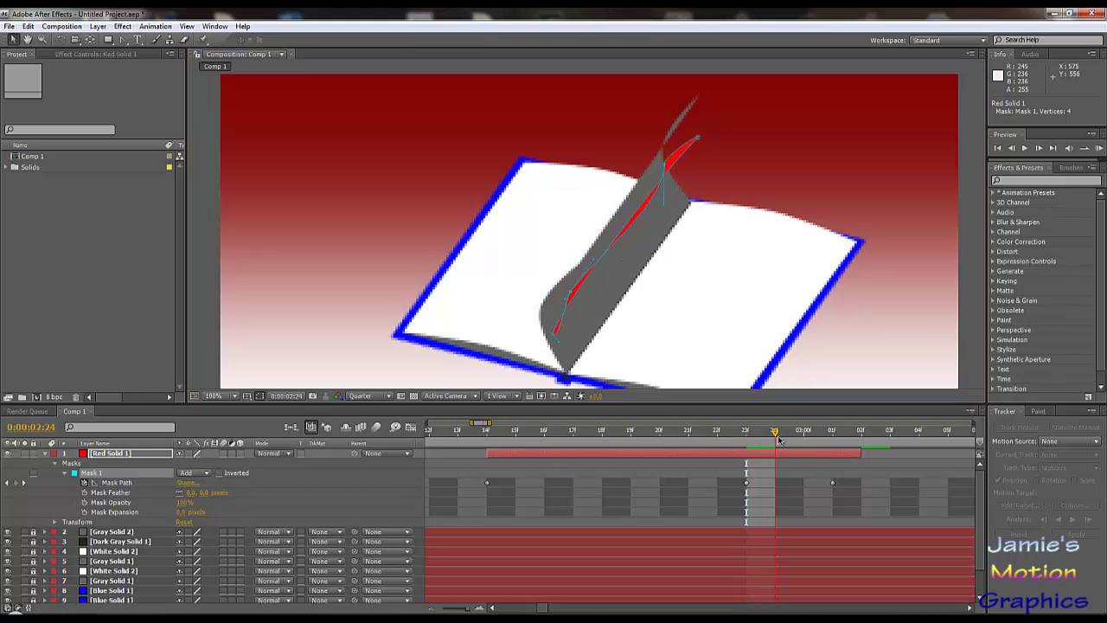
drag(778, 440, 832, 439)
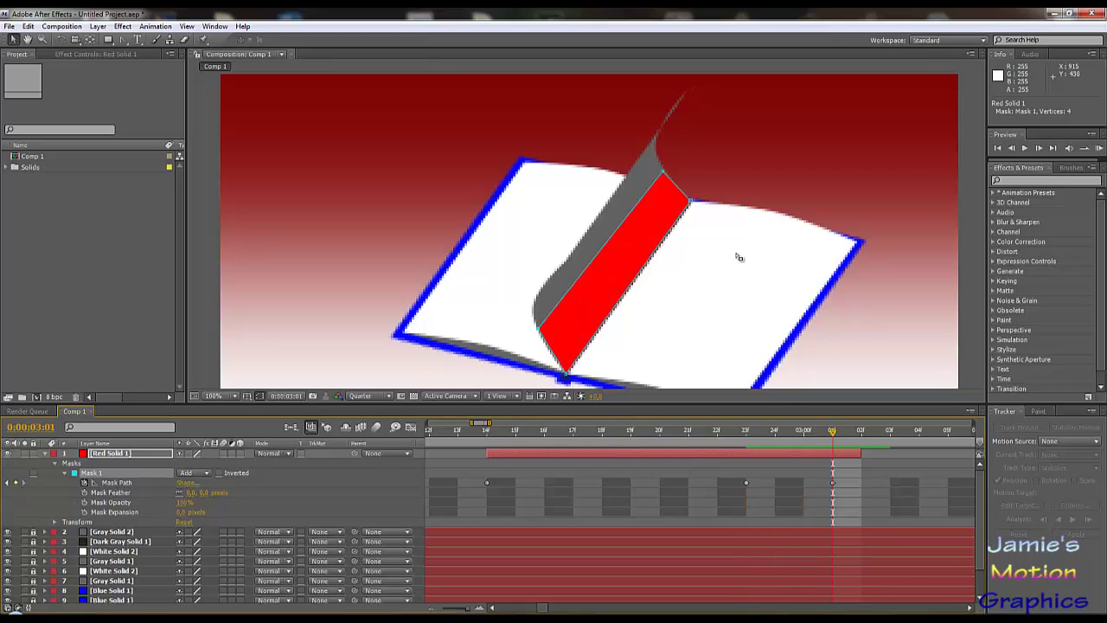
drag(690, 202, 679, 102)
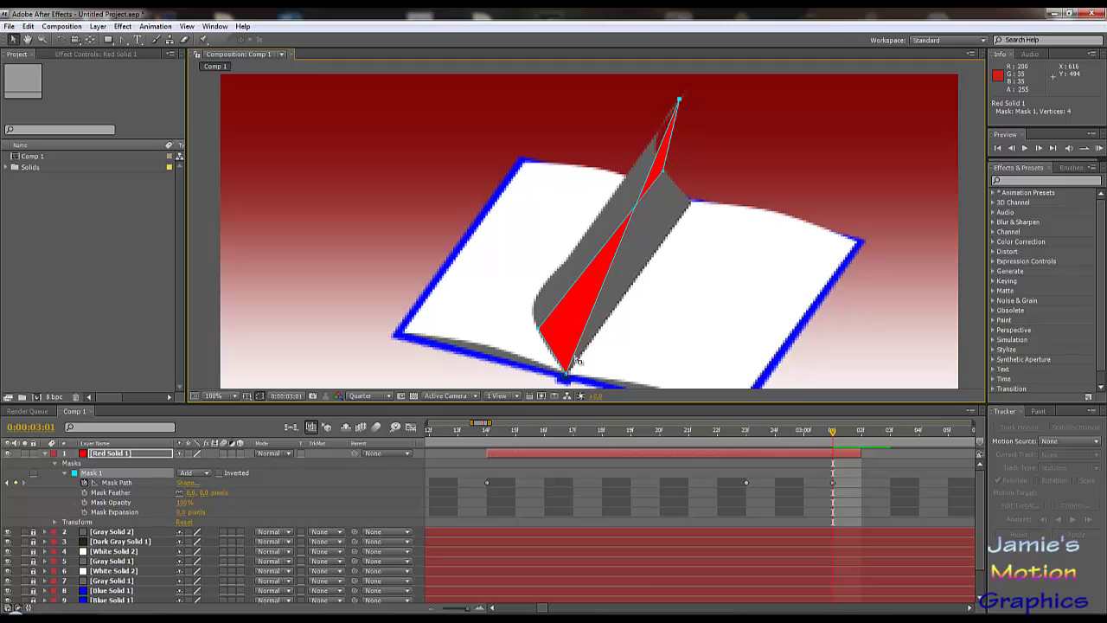
drag(567, 376, 569, 268)
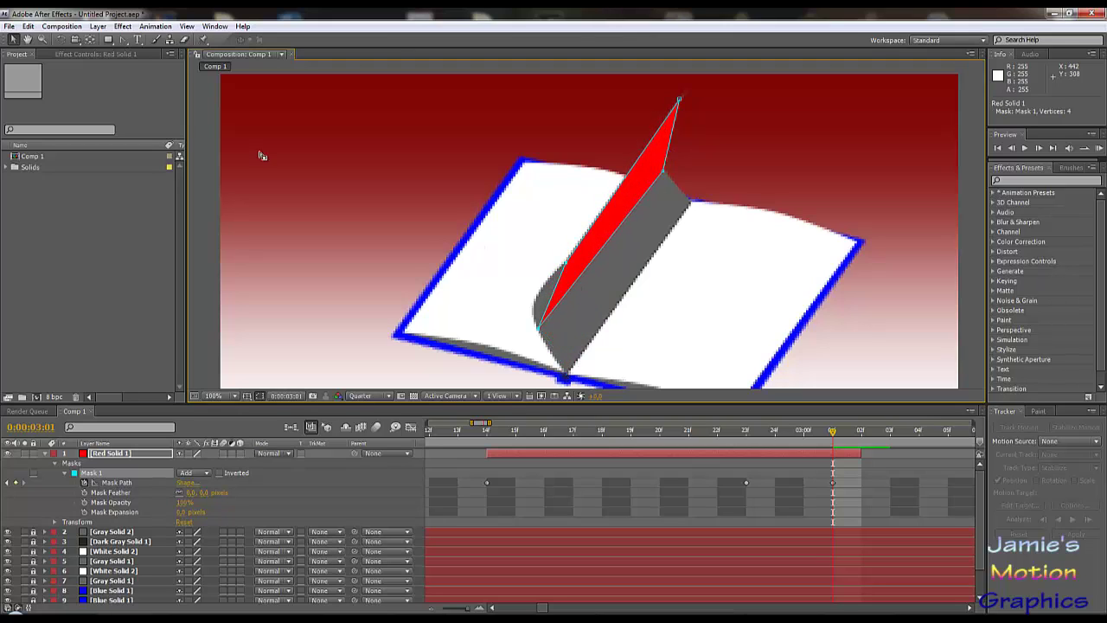
- Convert the mask's upper points at 0:00:03:01 to smooth curves and bend the inner one along the page's upper edge
click(567, 269)
click(540, 330)
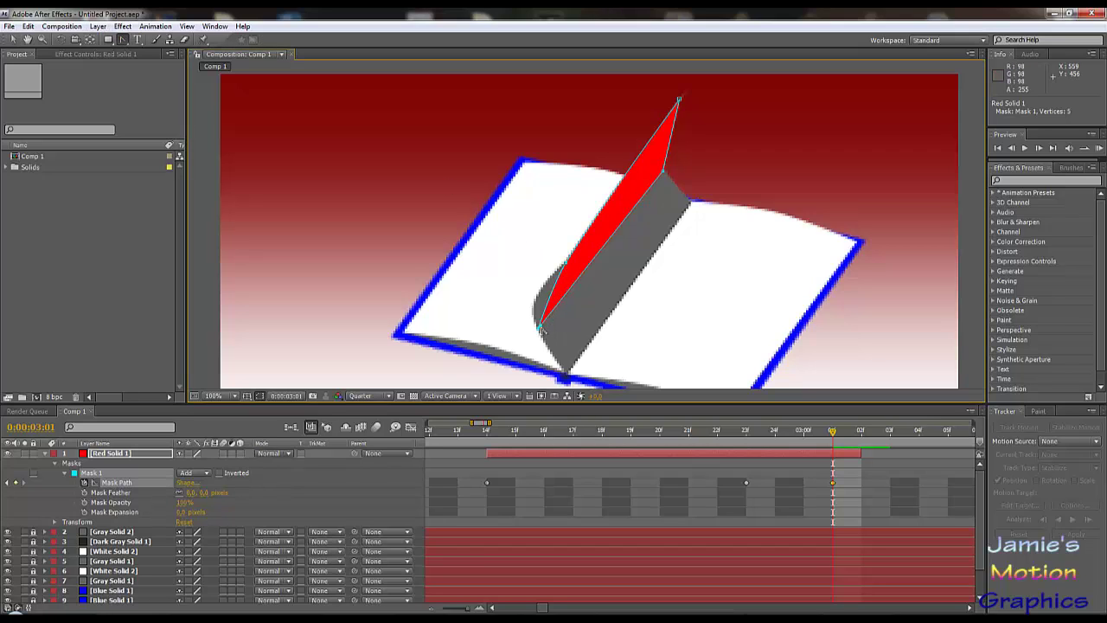
drag(680, 100, 630, 226)
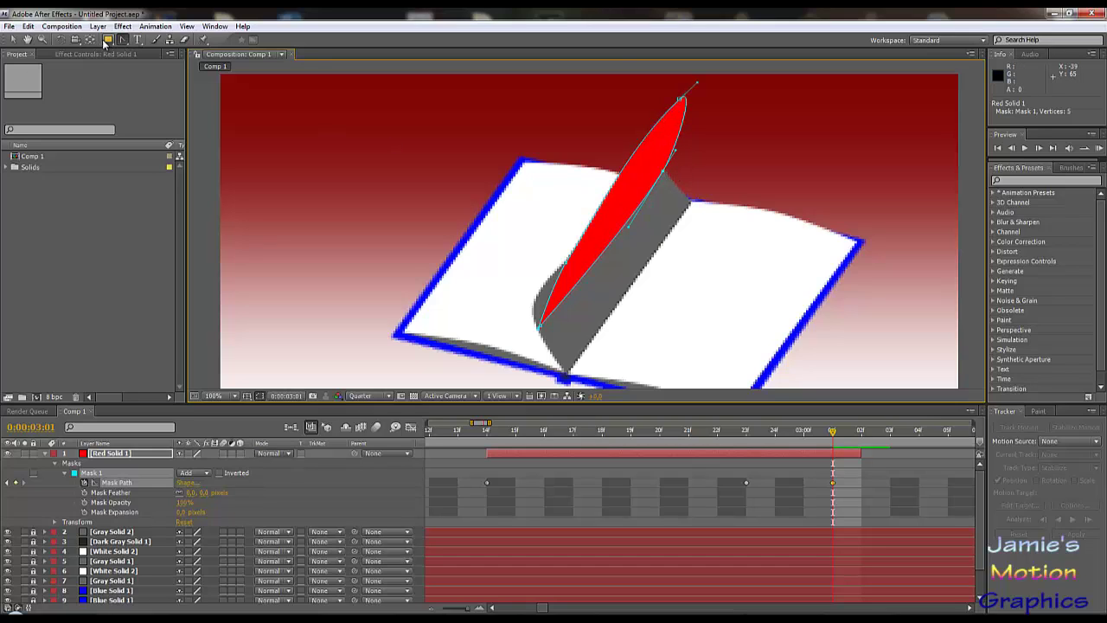
click(14, 40)
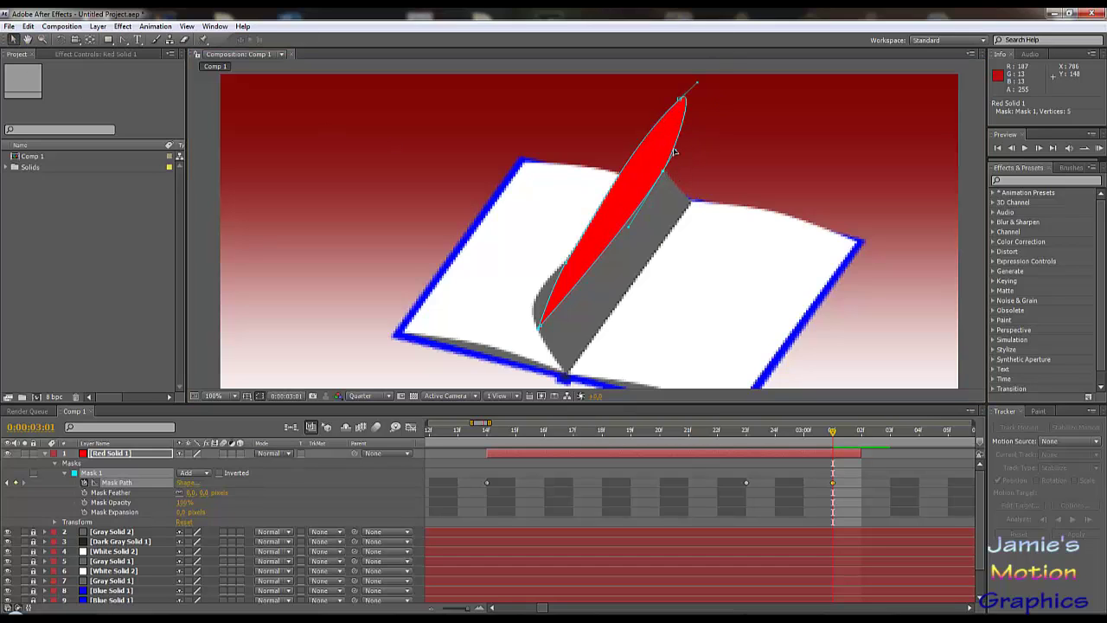
drag(677, 153, 634, 137)
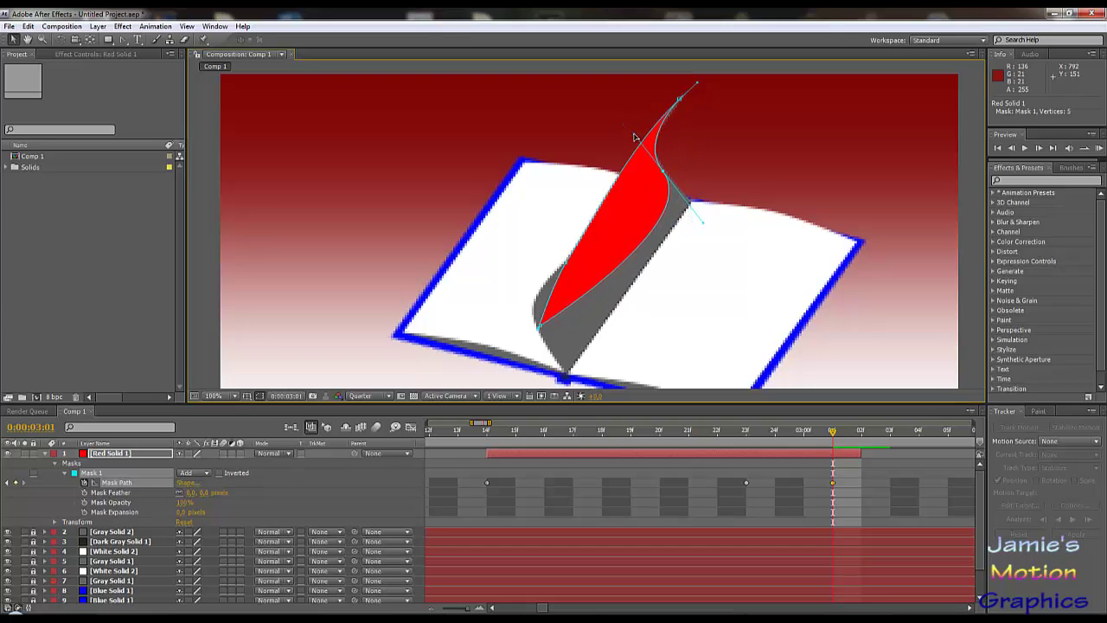
click(541, 327)
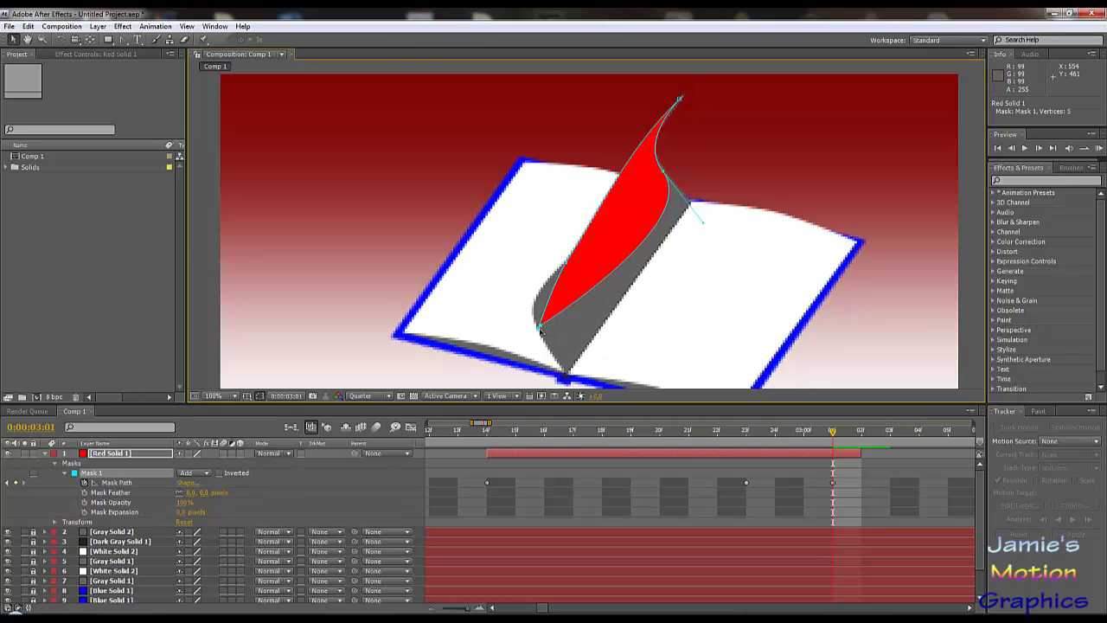
drag(541, 328, 595, 304)
key(ctrl+z)
- Delete the extra vertex beside the red mask's lower inner corner with the Pen tool
scroll(543, 330, up, 4)
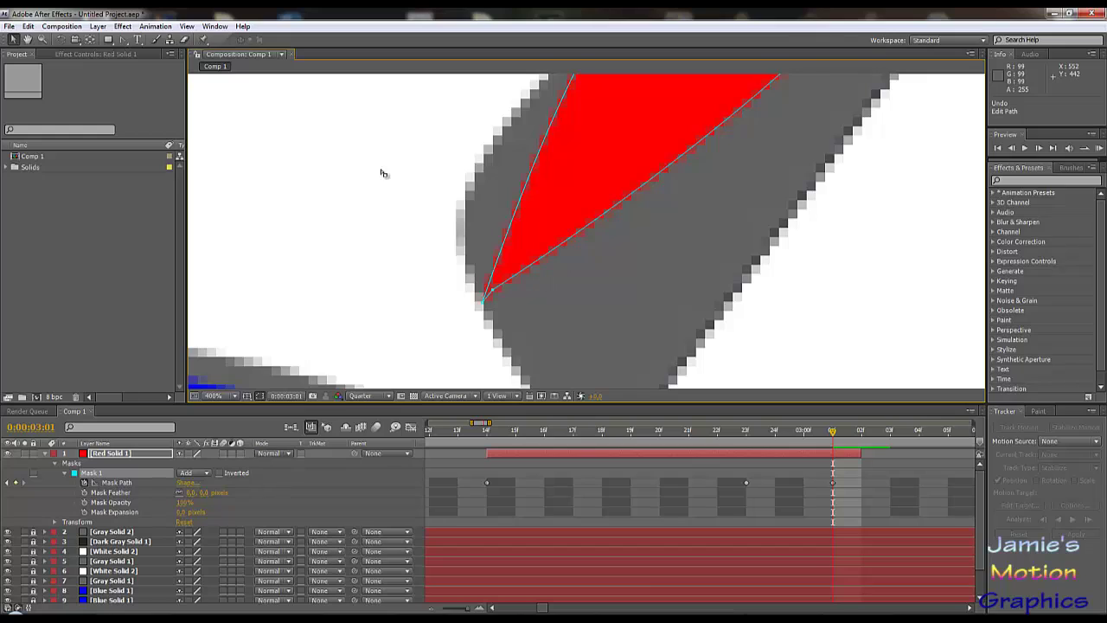
click(122, 42)
click(158, 42)
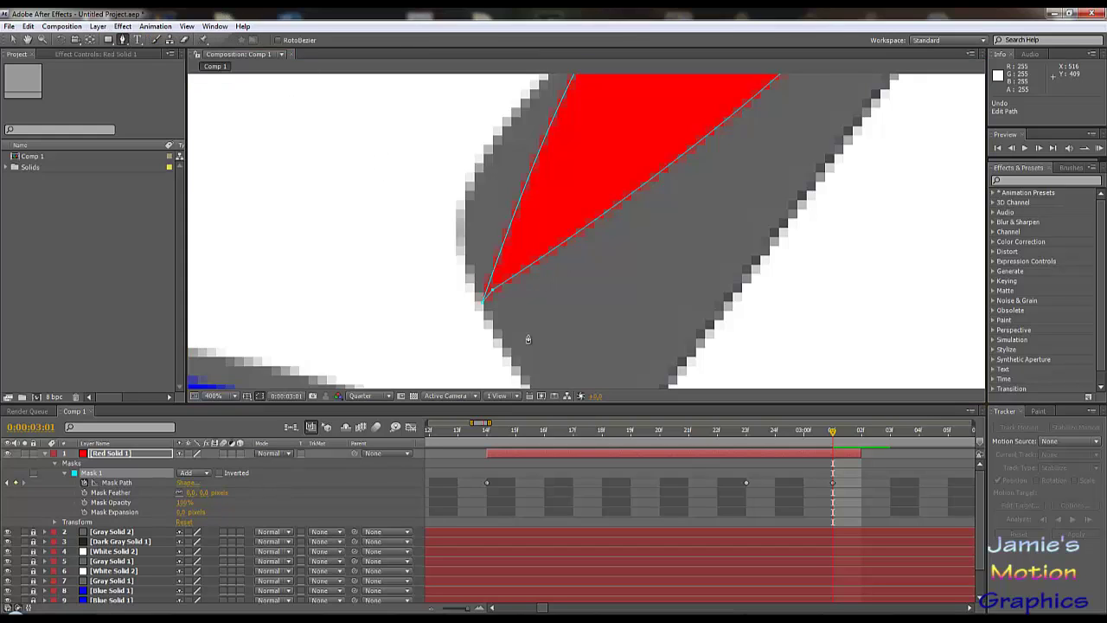
drag(801, 444, 832, 471)
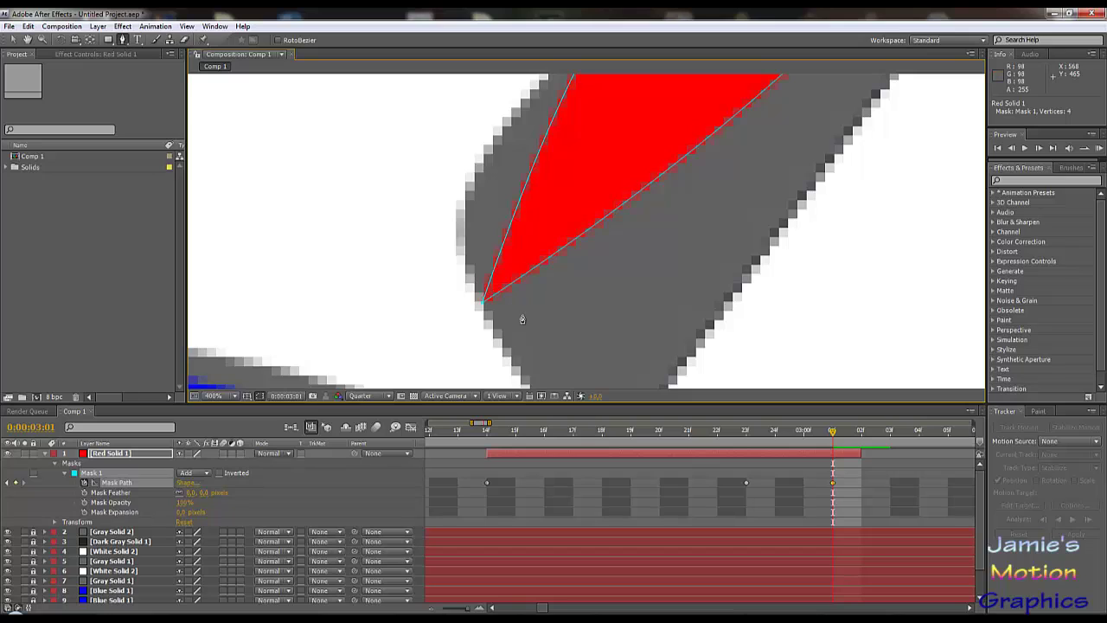
- Convert the red mask's lower inner corner to a smooth point with the Convert Vertex tool, pulling its handles along the page
scroll(539, 328, up, 2)
key(comma)
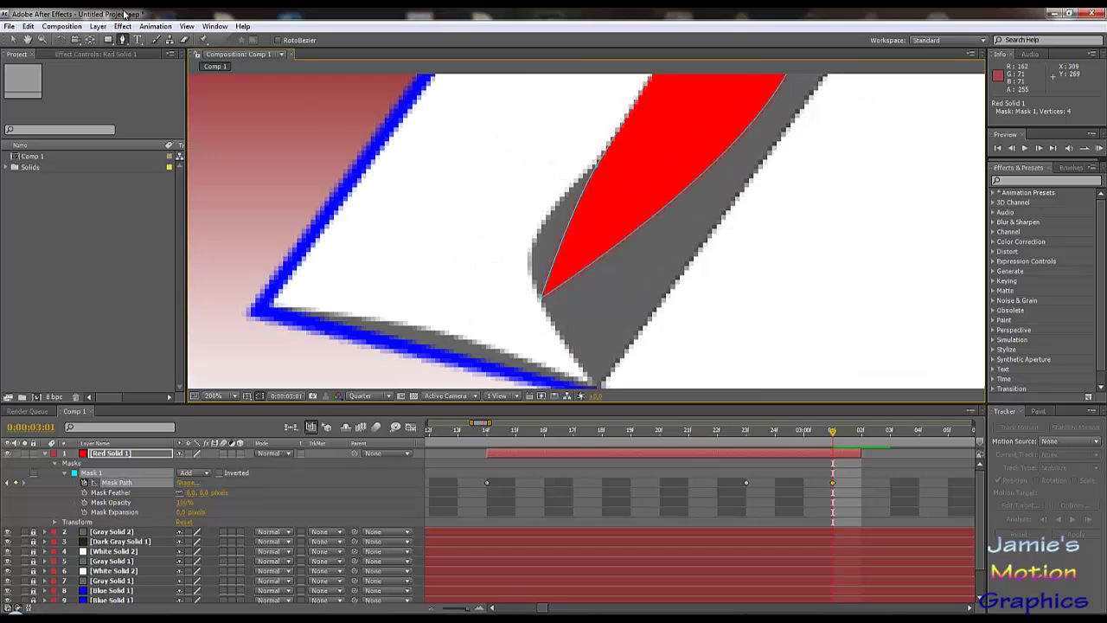
click(136, 40)
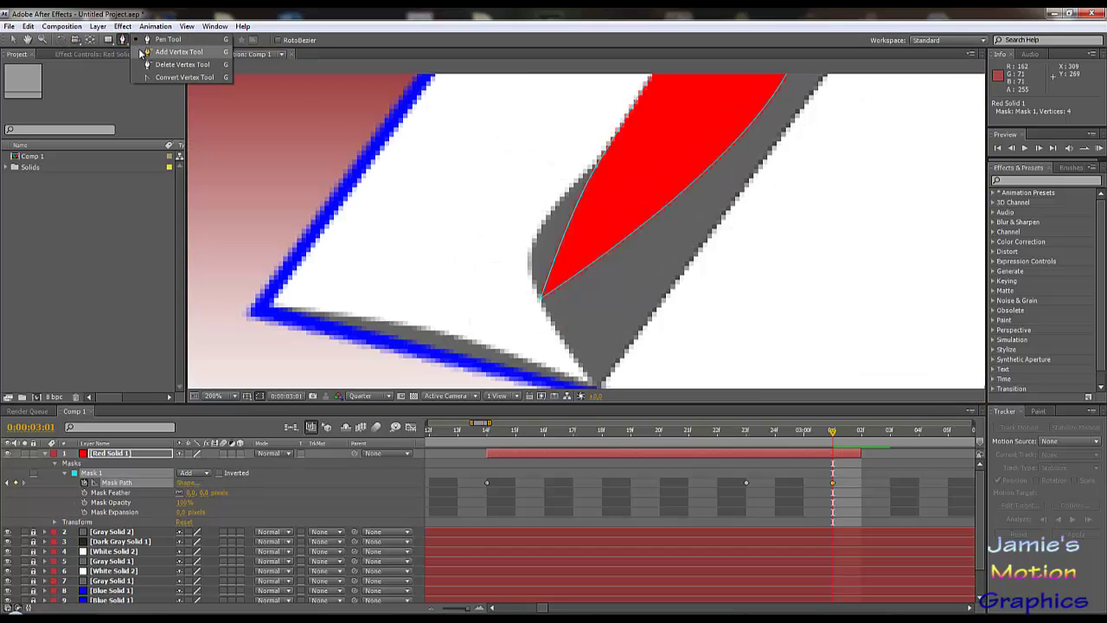
click(173, 79)
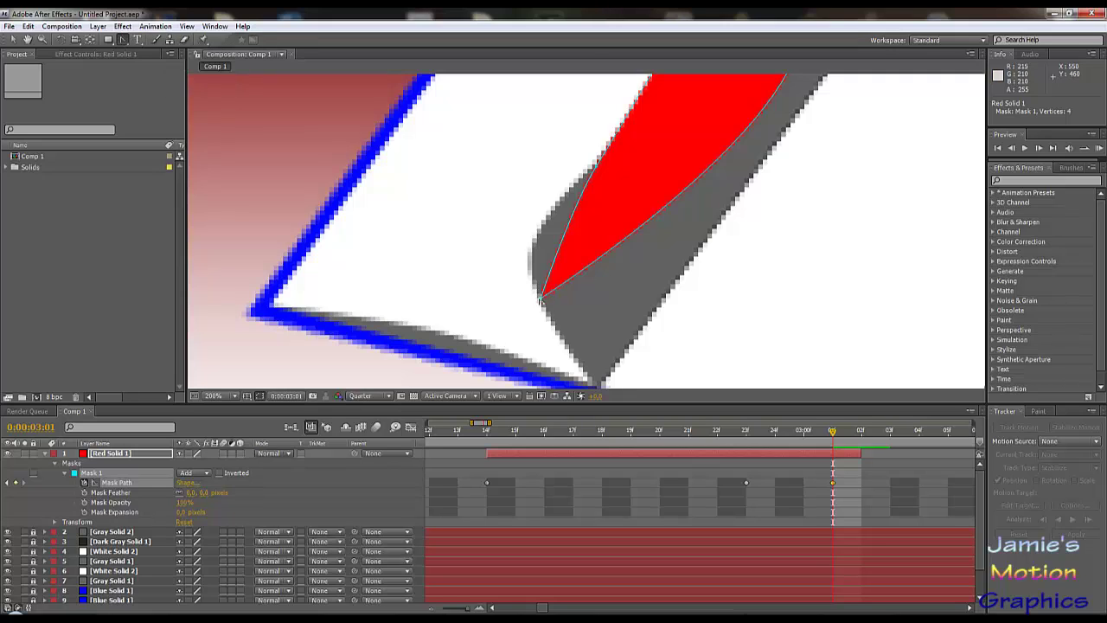
drag(538, 297, 571, 222)
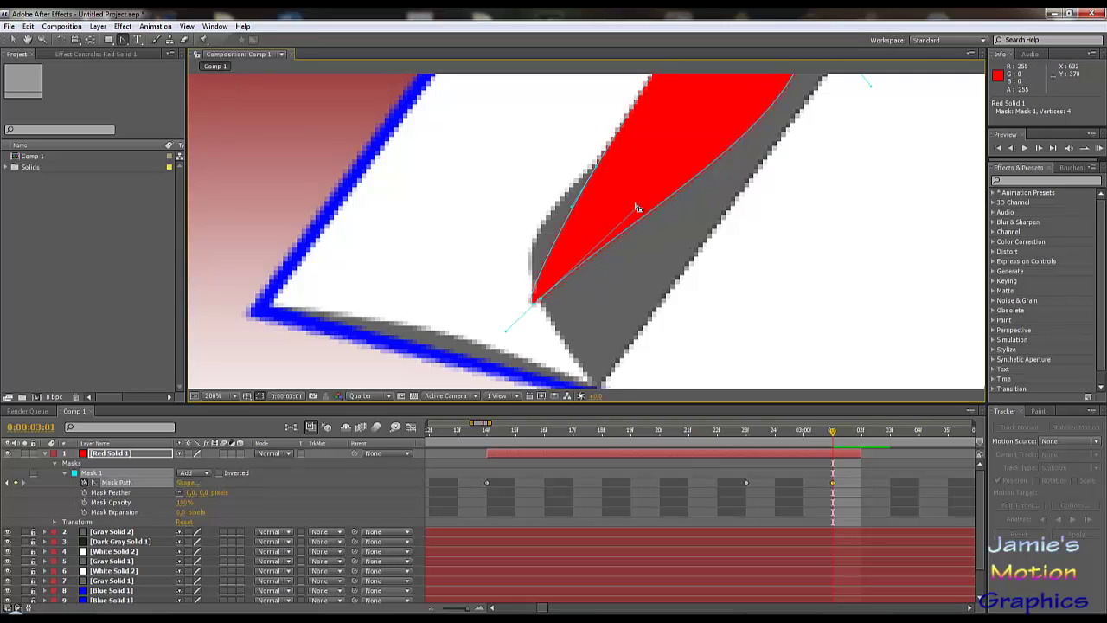
- At 0:00:03:01, reshape the curve at the red mask's lower corner to follow the page's curled outer edge
drag(639, 212, 579, 184)
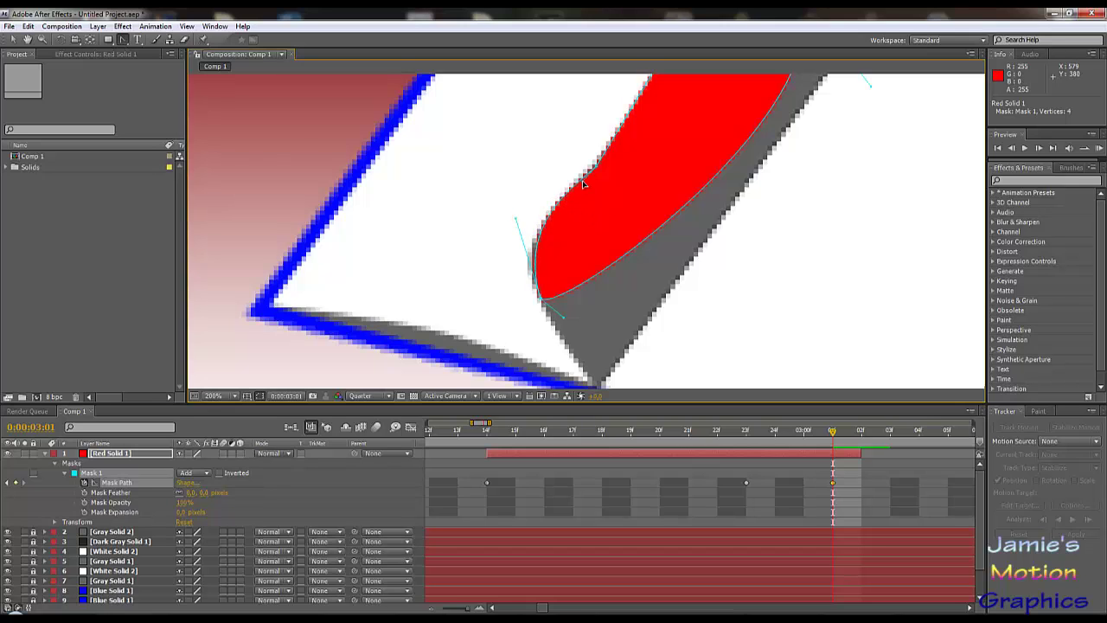
key(comma)
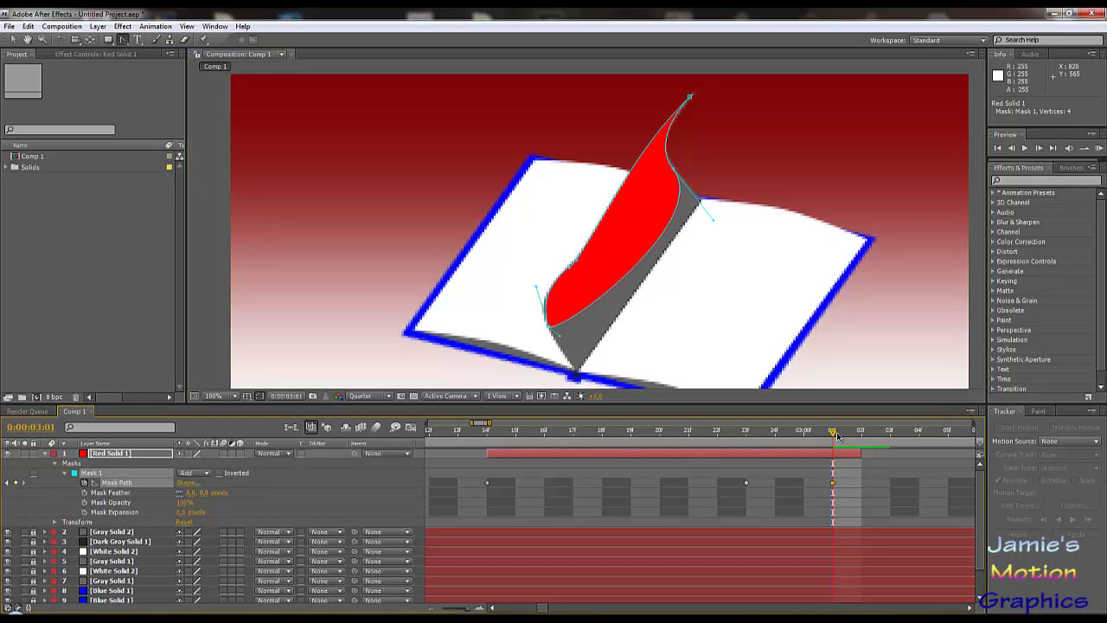
- At 0:00:02:24, delete the red mask's extra lower vertex and remove all its Mask Path keyframes
click(804, 431)
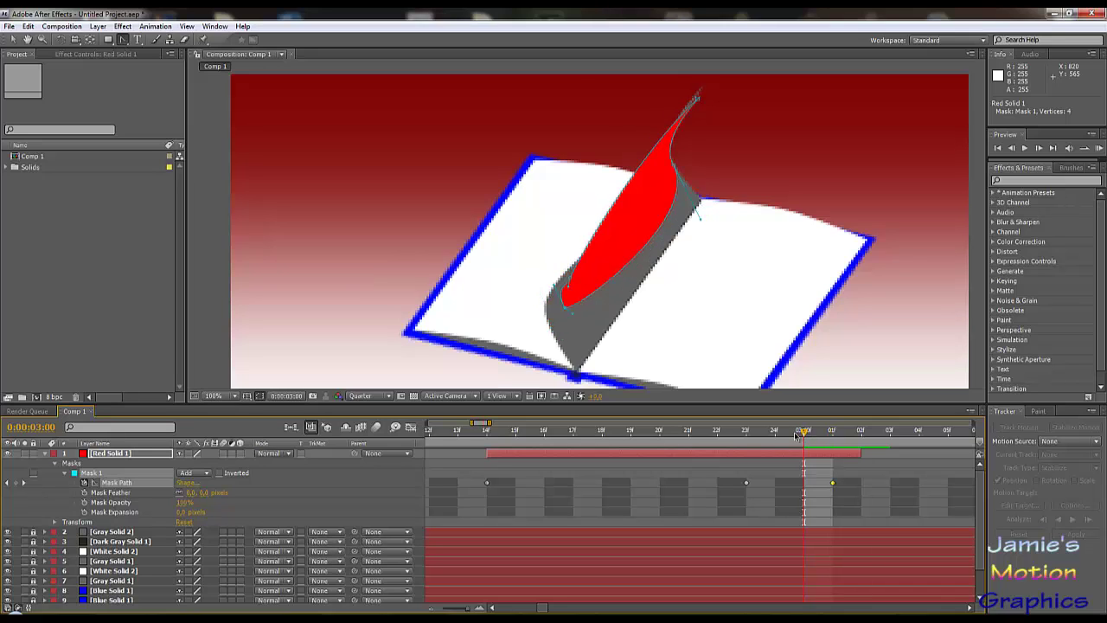
click(776, 436)
mouse_move(761, 438)
mouse_down()
mouse_move(667, 439)
mouse_move(777, 446)
mouse_up()
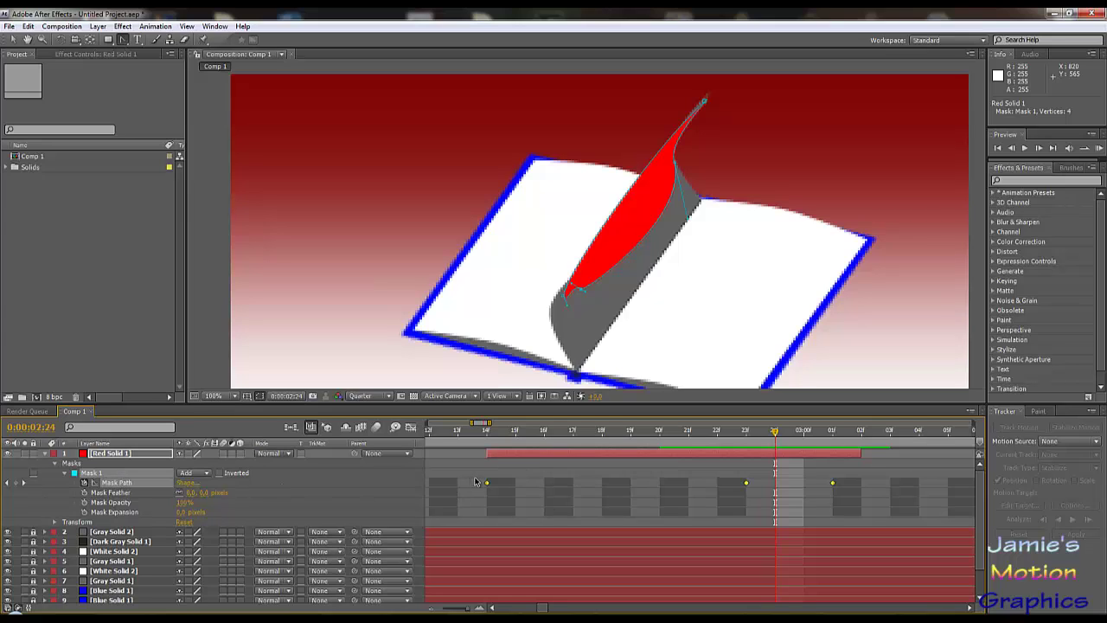
key(Delete)
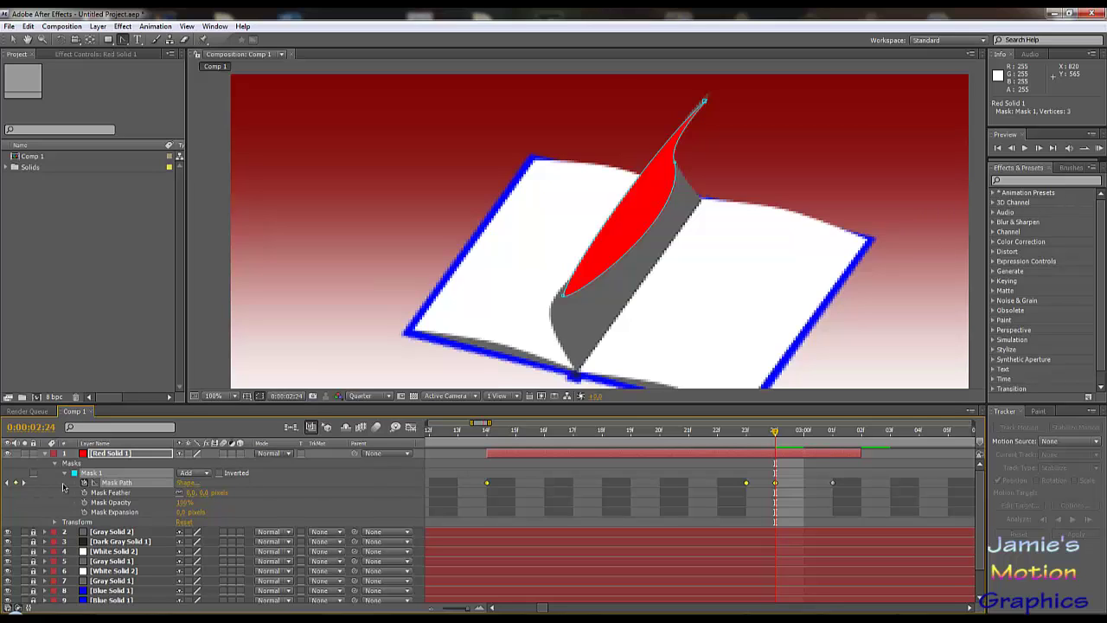
click(85, 483)
- Add a vertex on the red mask's outer edge, just above its lower end, with the Pen tool
drag(567, 435, 662, 454)
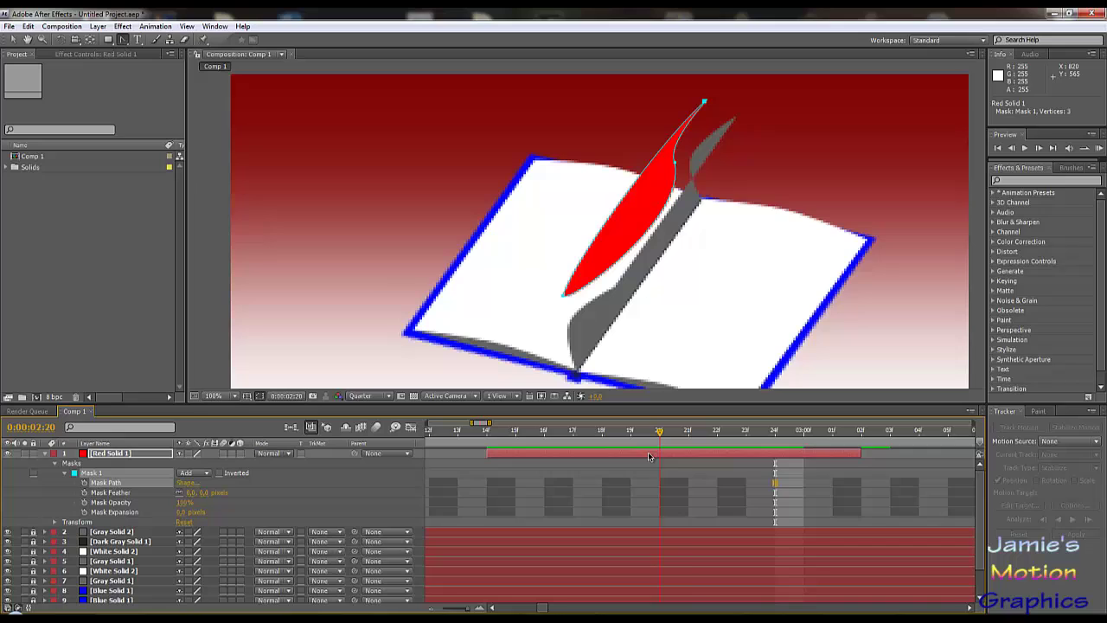
click(123, 40)
click(161, 41)
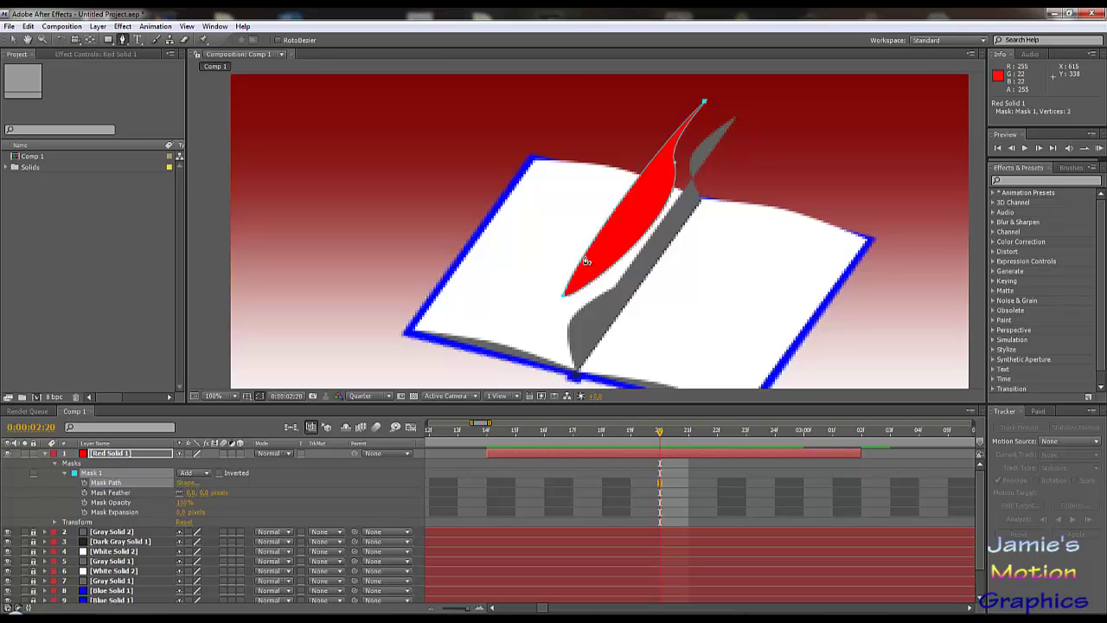
click(670, 132)
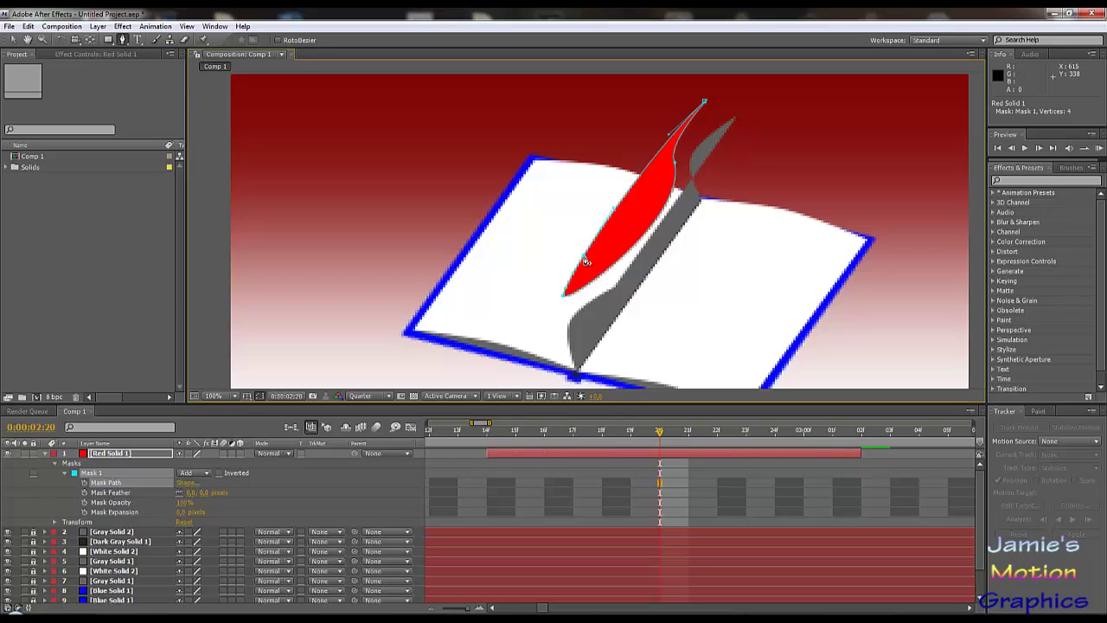
click(13, 40)
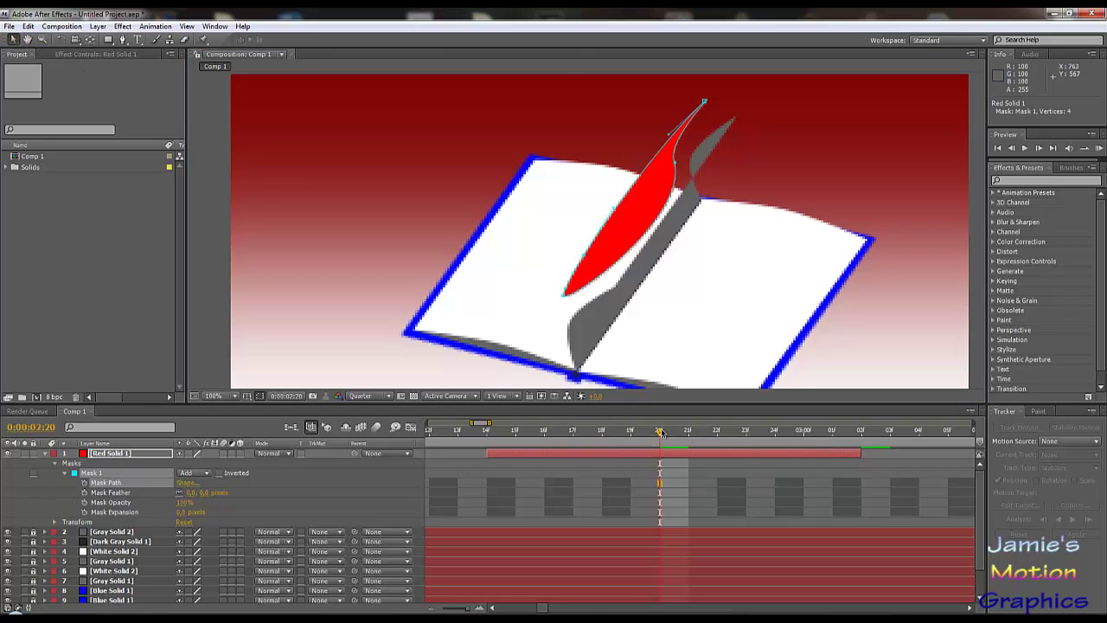
- At 0:00:02:24, fit the red mask's lower end and added vertex to the page's outer edge, then enable Mask Path keyframing
drag(662, 437, 776, 455)
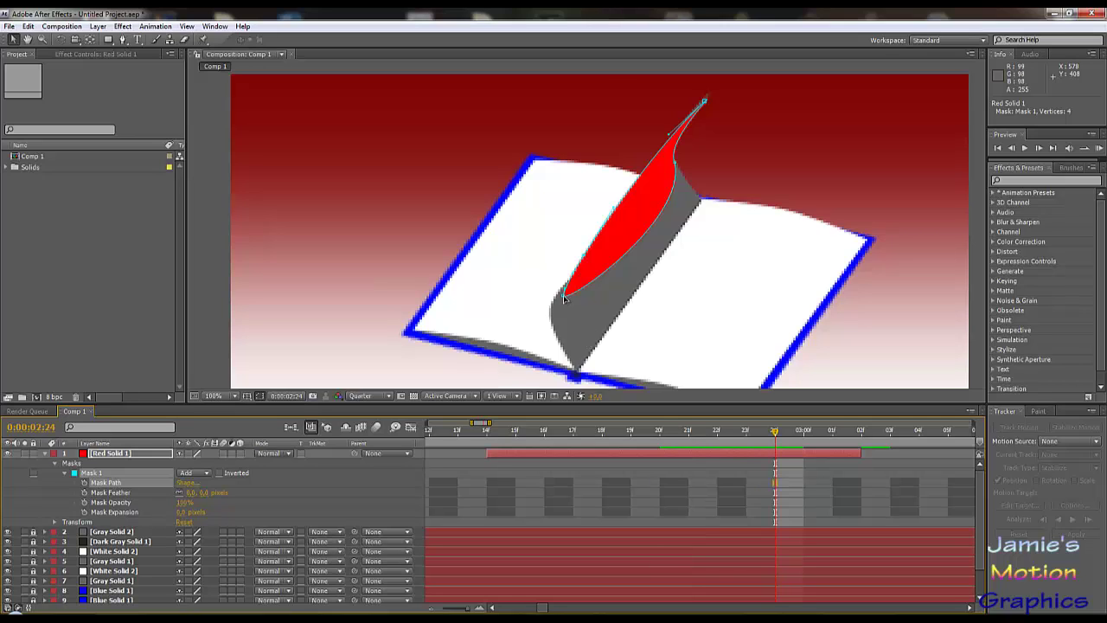
mouse_move(563, 295)
mouse_down()
mouse_move(571, 320)
mouse_move(548, 317)
mouse_move(552, 308)
mouse_up()
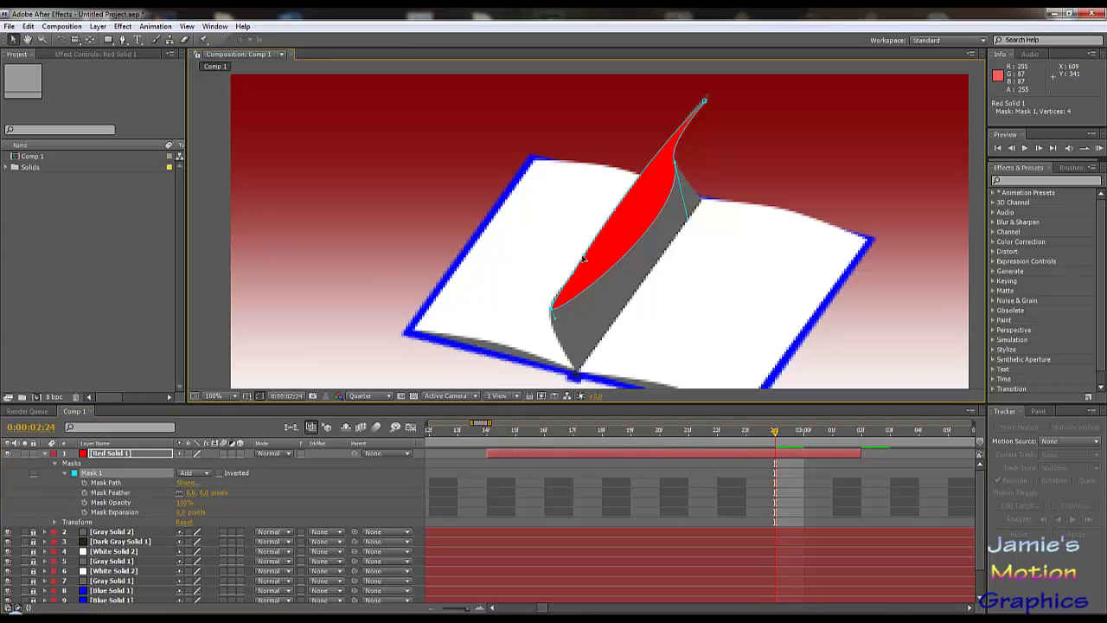
drag(584, 259, 559, 283)
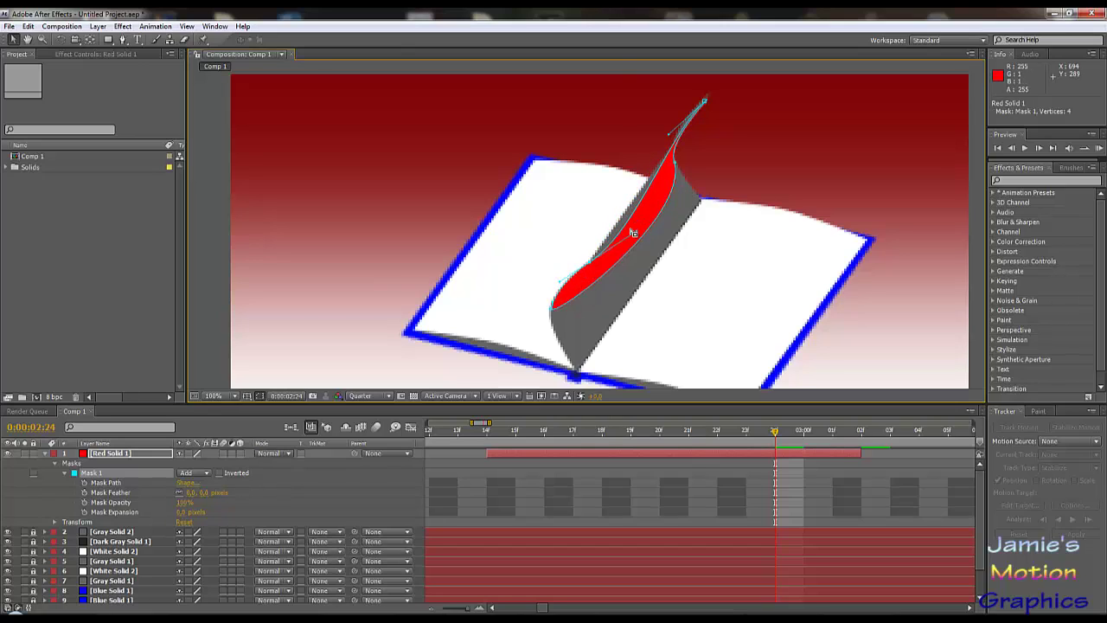
drag(637, 234, 624, 225)
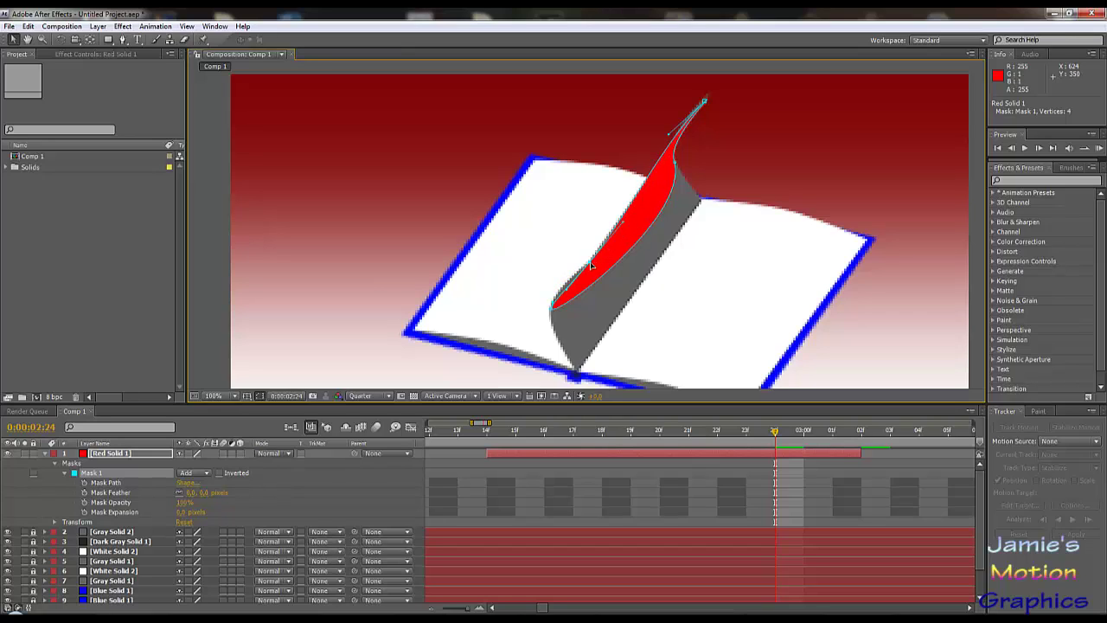
mouse_move(592, 266)
mouse_down()
mouse_move(611, 247)
mouse_move(592, 253)
mouse_move(592, 273)
mouse_move(589, 262)
mouse_move(639, 250)
mouse_move(626, 238)
mouse_move(638, 229)
mouse_move(589, 268)
mouse_up()
drag(591, 270, 563, 288)
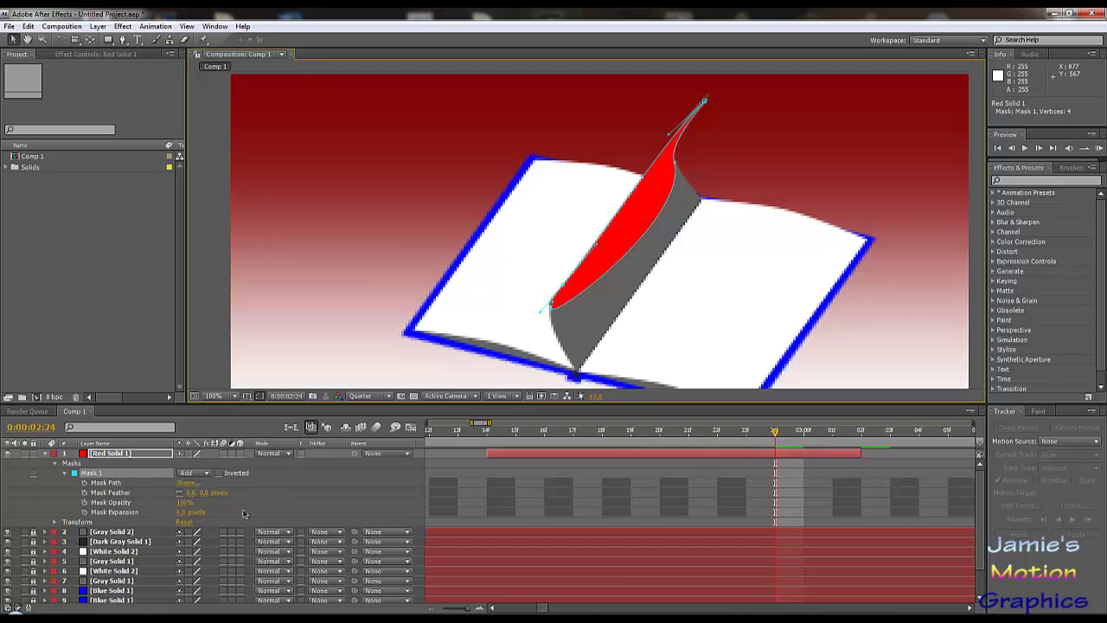
click(85, 483)
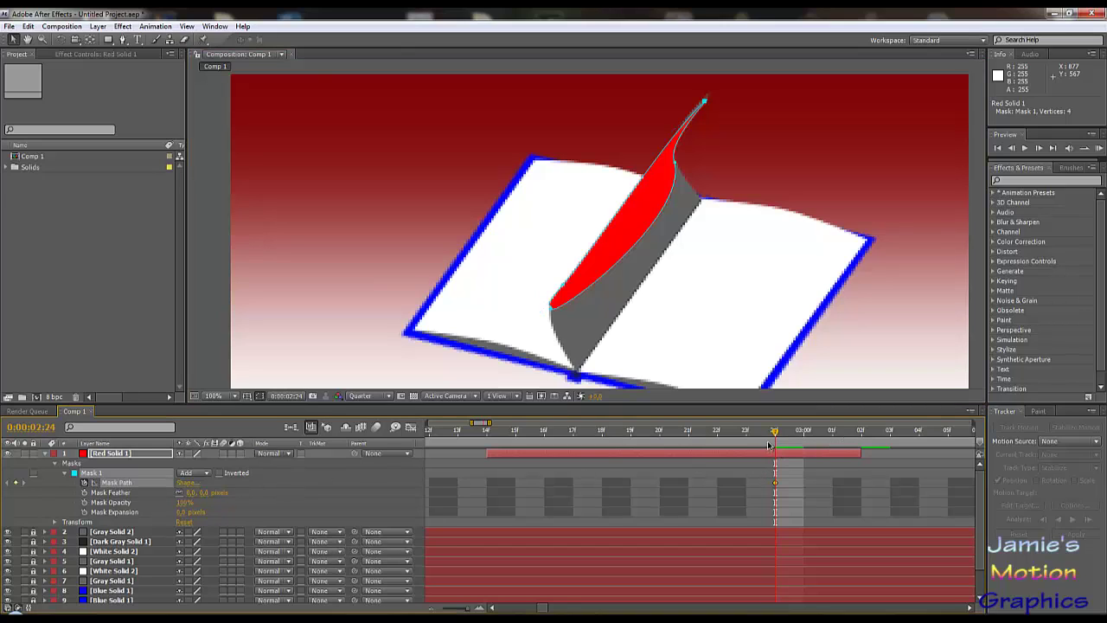
- At 0:00:03:01, move the red mask's vertices to the page's upper tip, outer curl and lower edge
drag(775, 435, 836, 446)
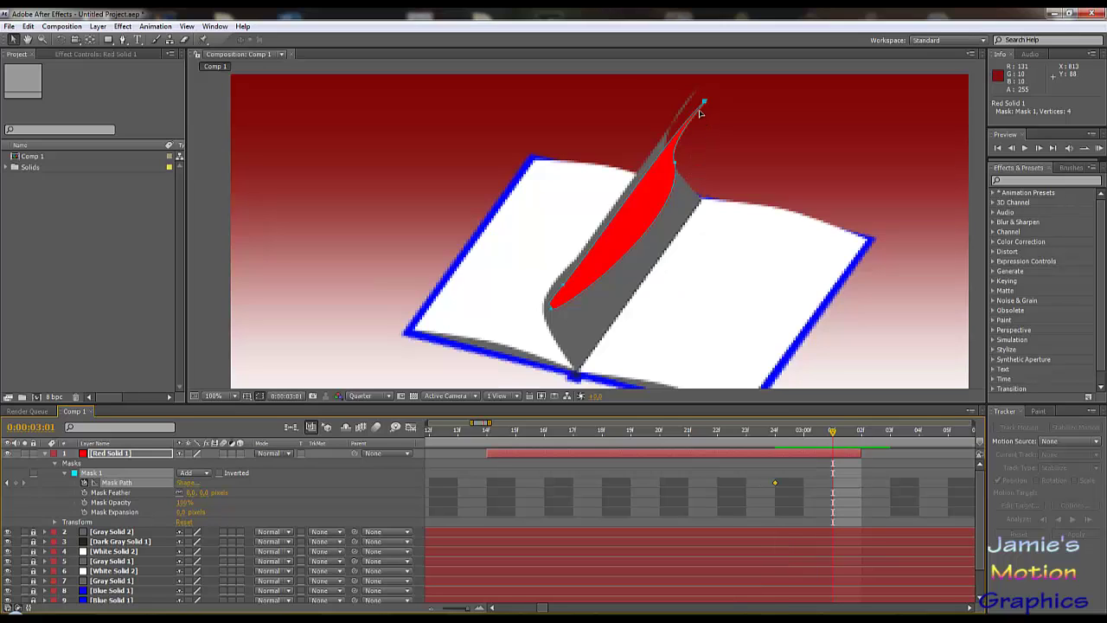
drag(705, 103, 690, 101)
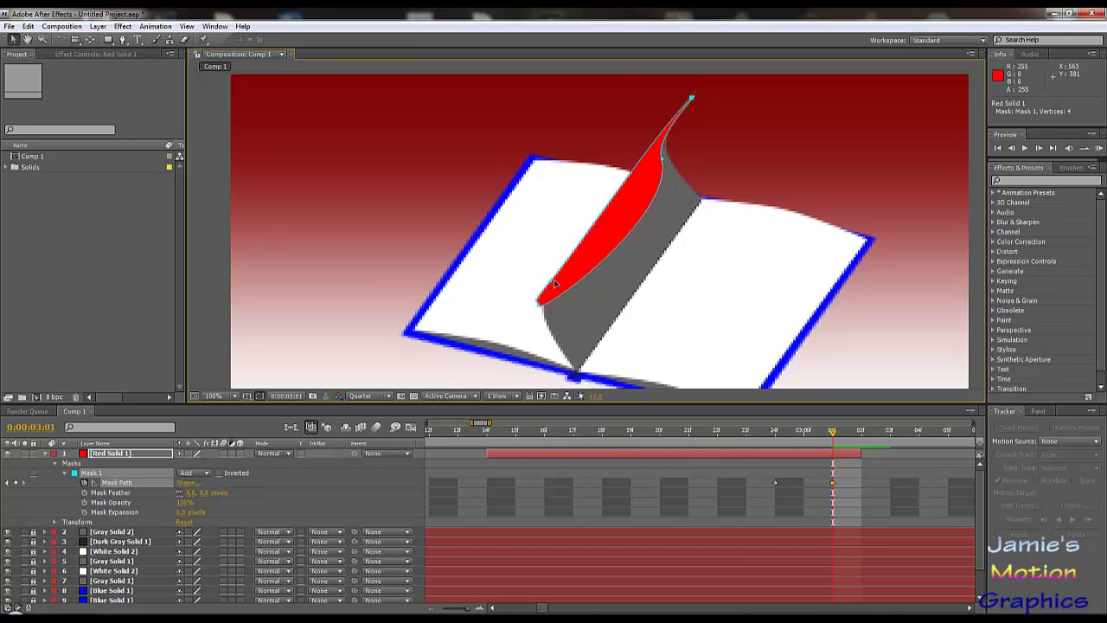
drag(517, 273, 558, 283)
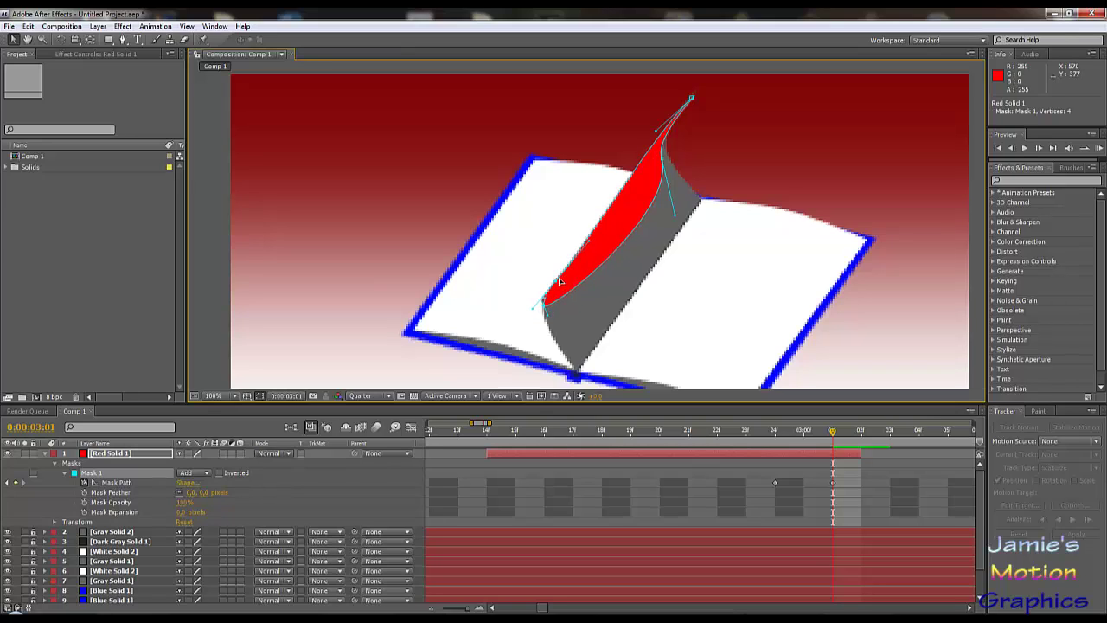
drag(559, 282, 565, 326)
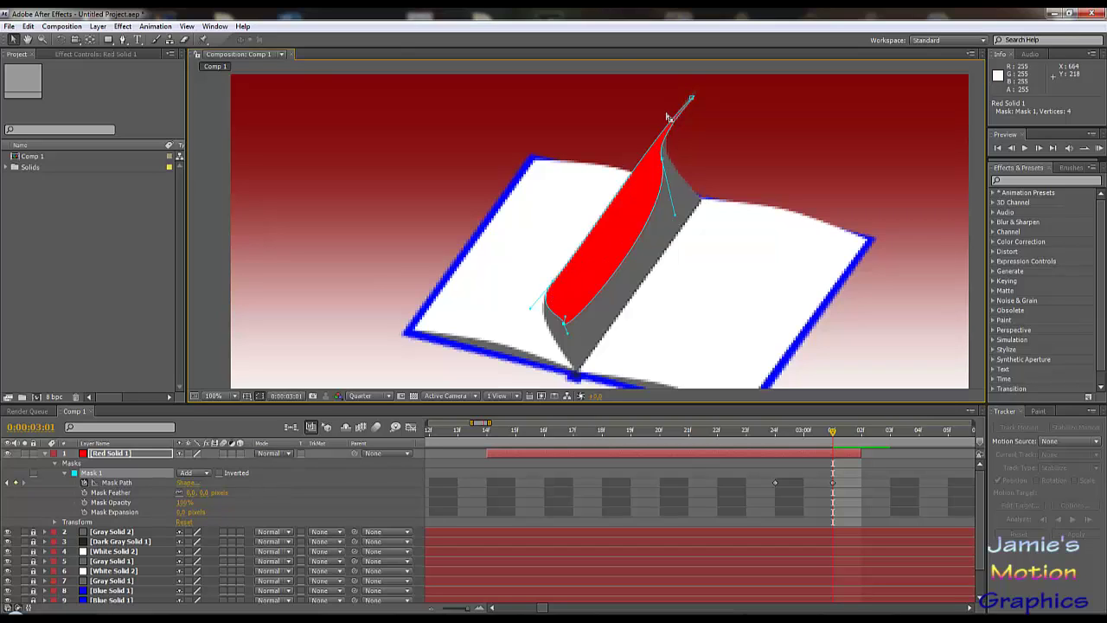
- Lower the red layer's opacity to about 28% so the page shows through it
click(569, 276)
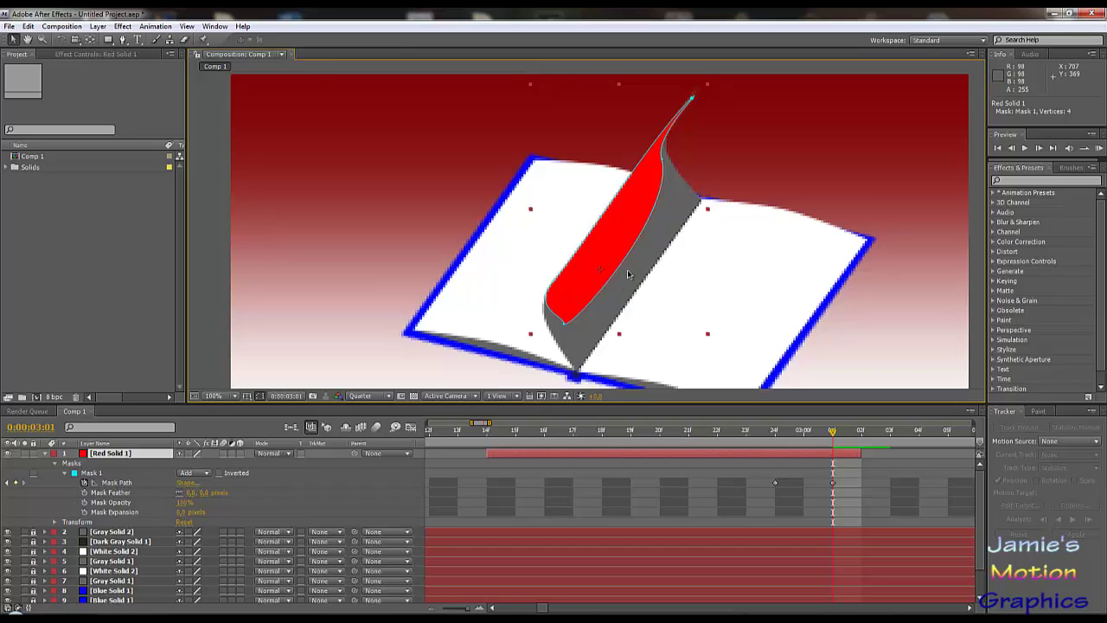
click(824, 494)
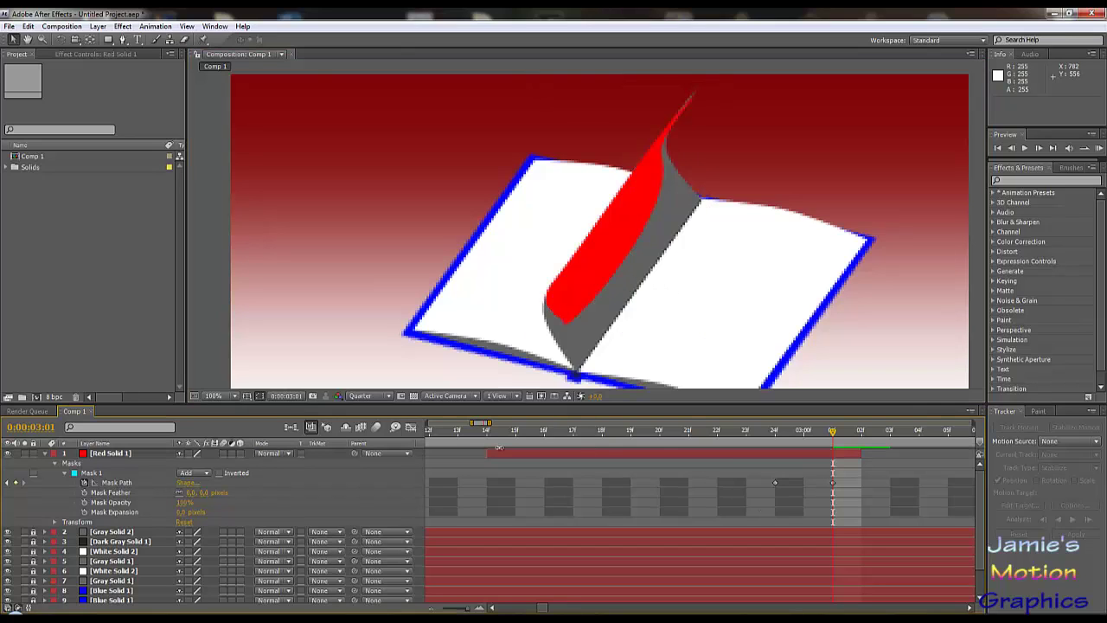
click(131, 458)
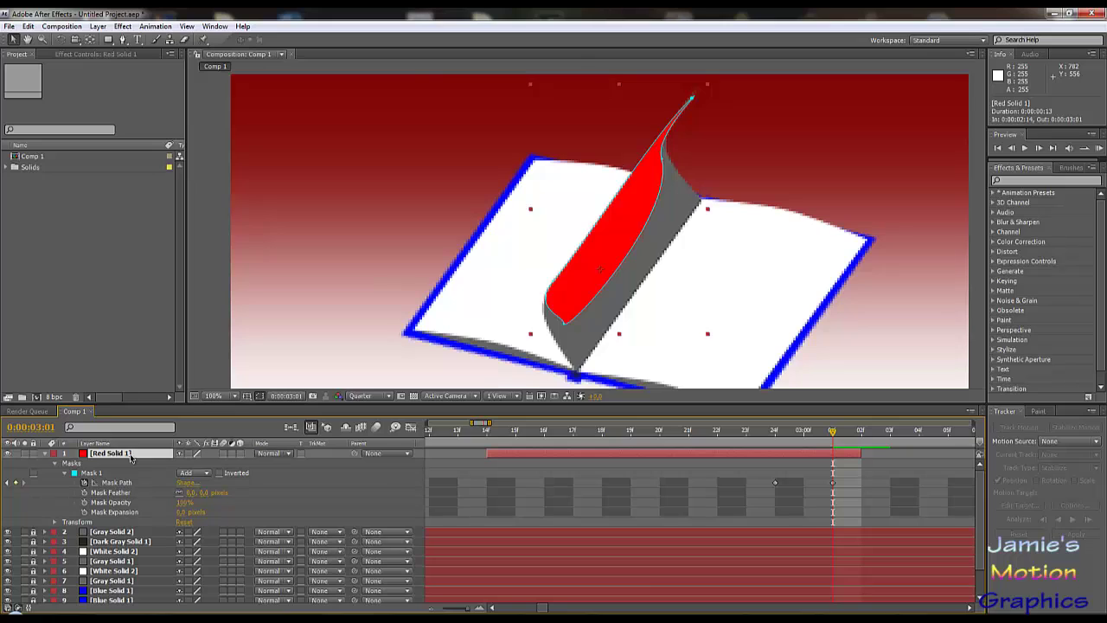
key(t)
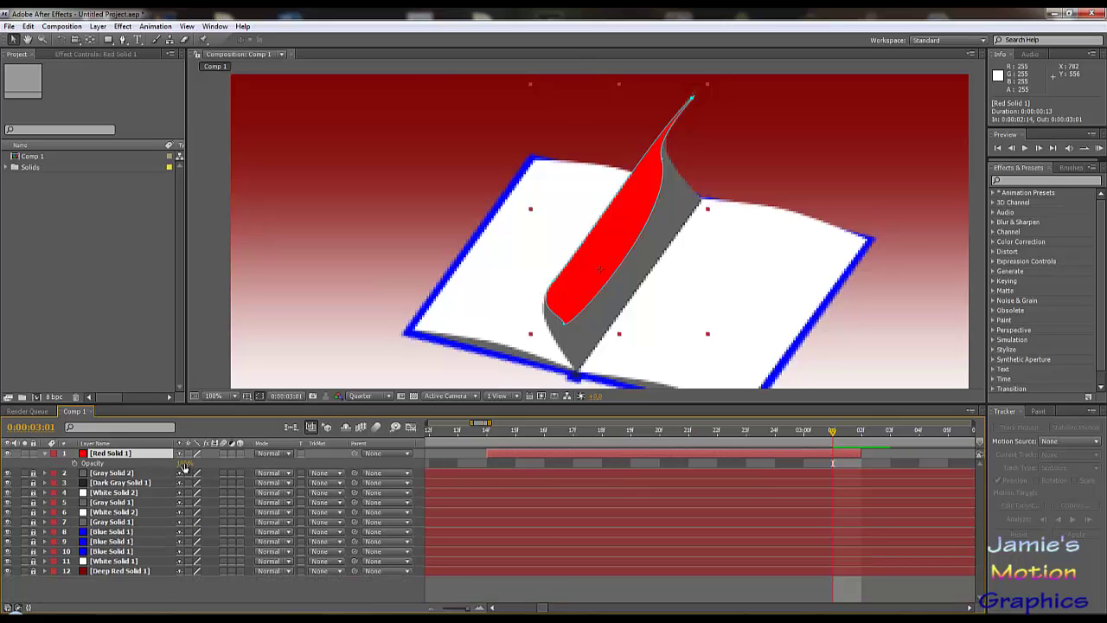
drag(183, 467, 147, 468)
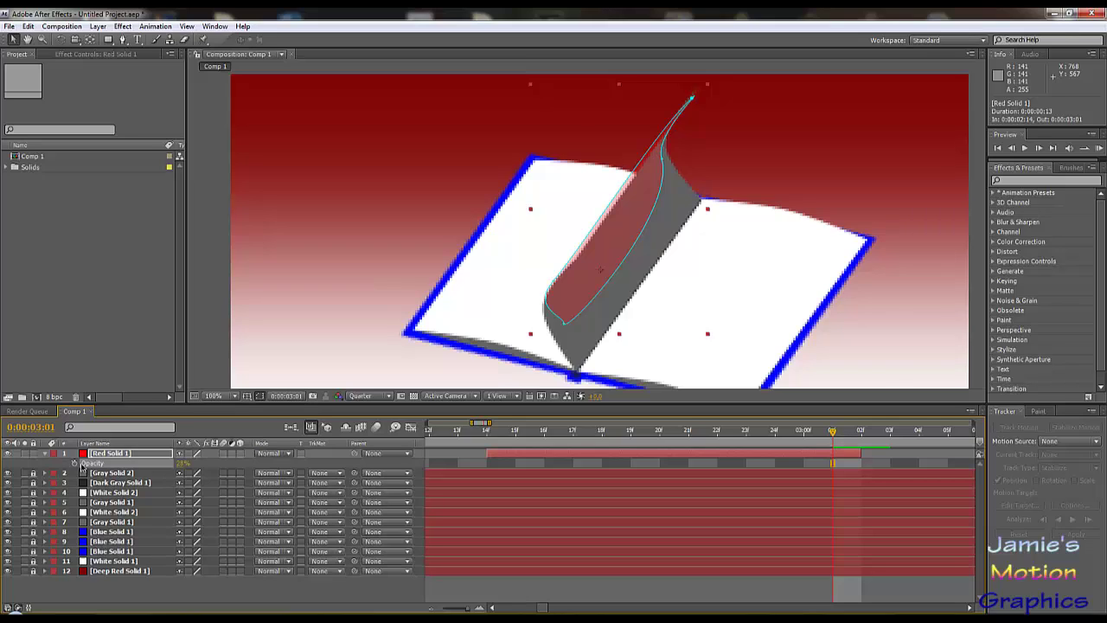
- Show the red layer's Mask Path and, at 0:00:02:14, fit the mask's four vertices and lower inner handle onto the gray turning page
key(m)
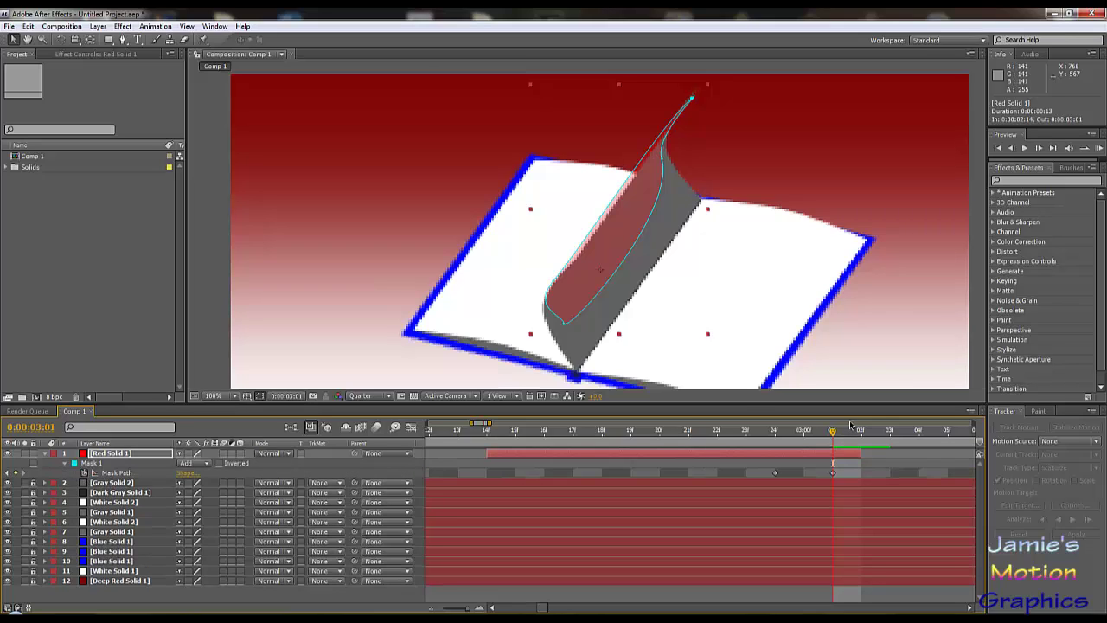
click(808, 437)
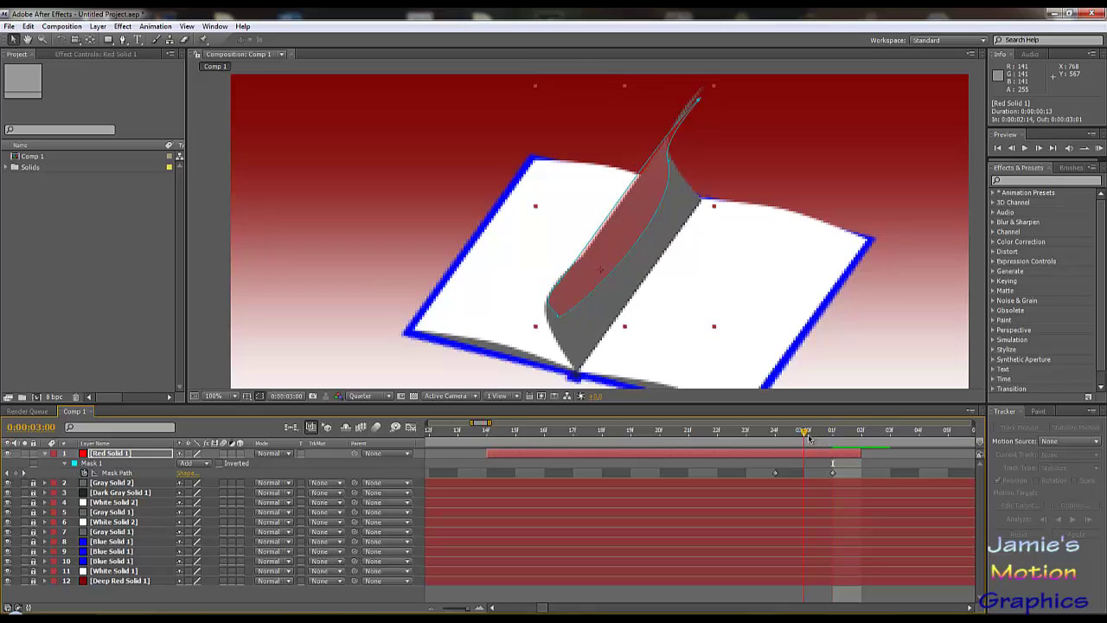
click(778, 438)
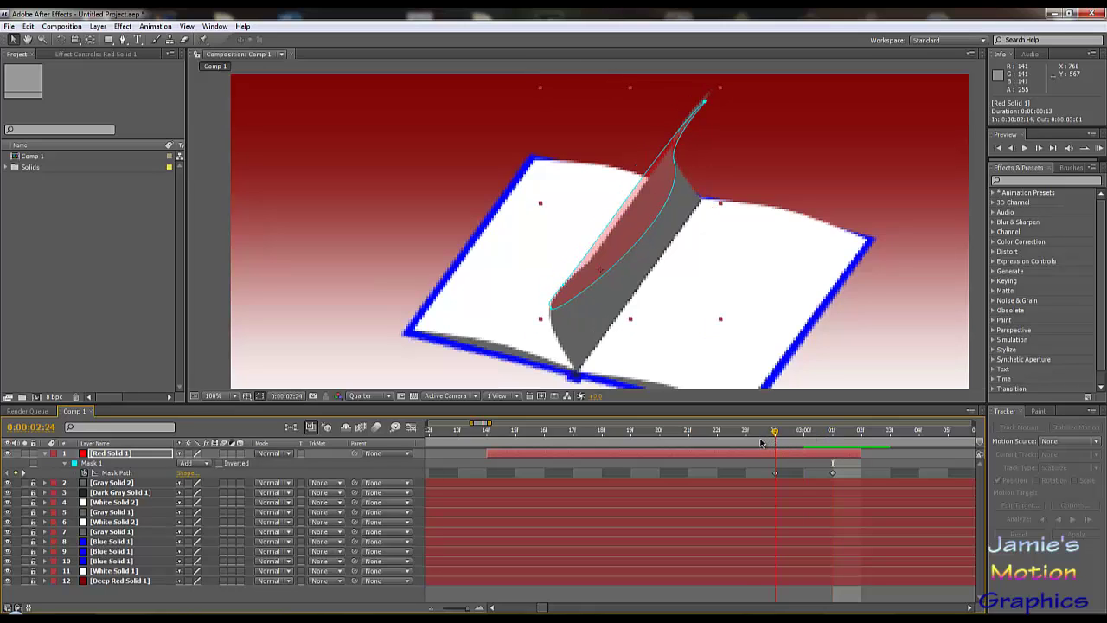
click(745, 437)
drag(744, 442, 491, 454)
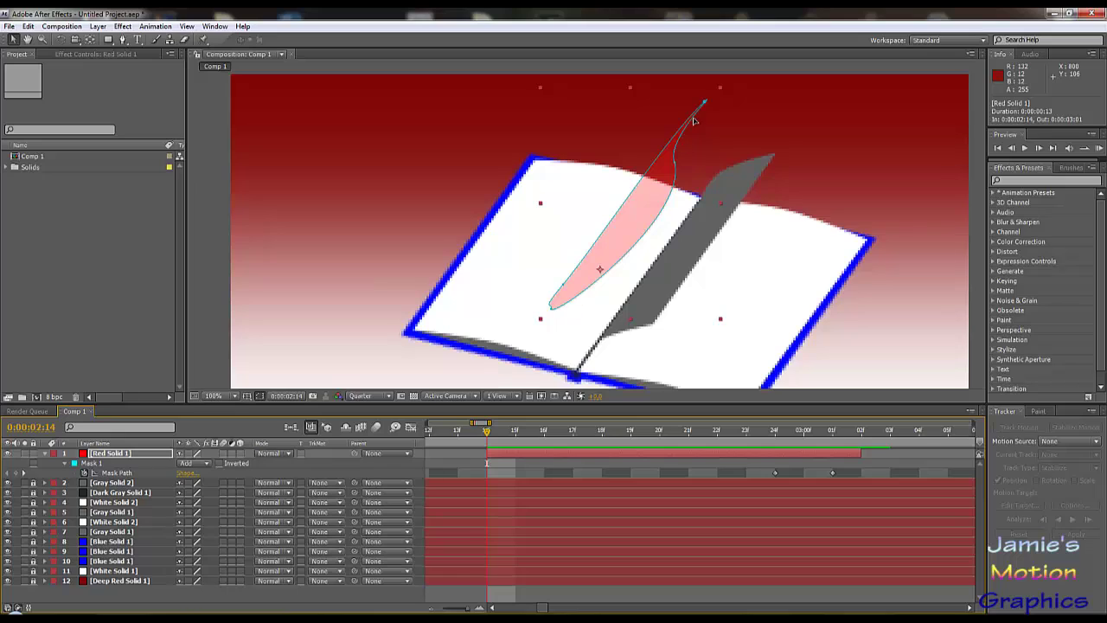
drag(705, 103, 775, 158)
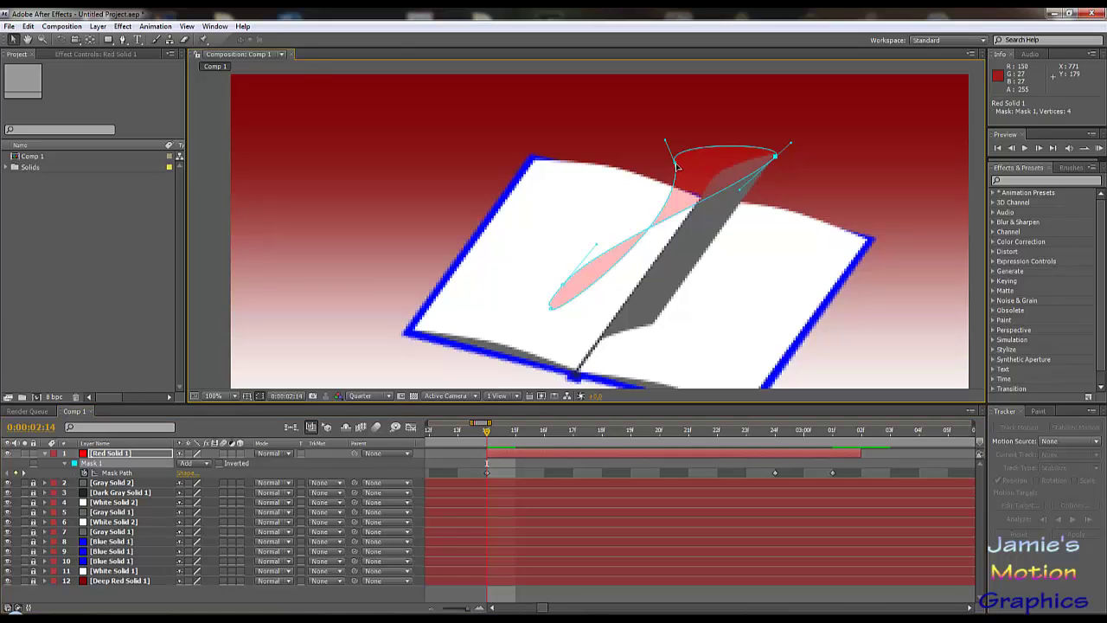
drag(677, 166, 709, 196)
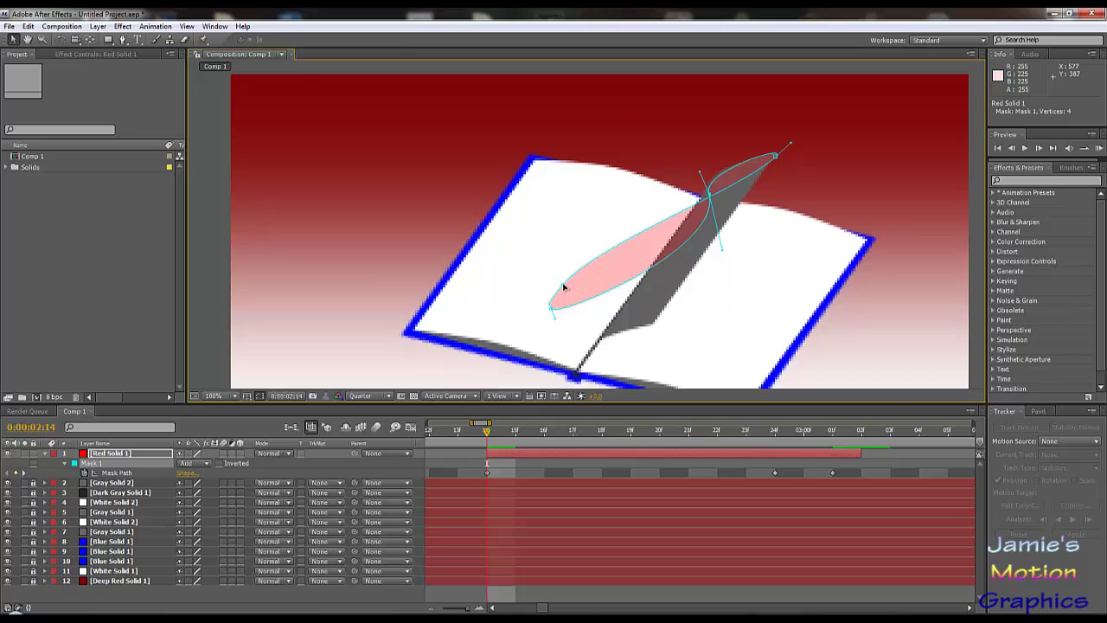
drag(563, 286, 656, 324)
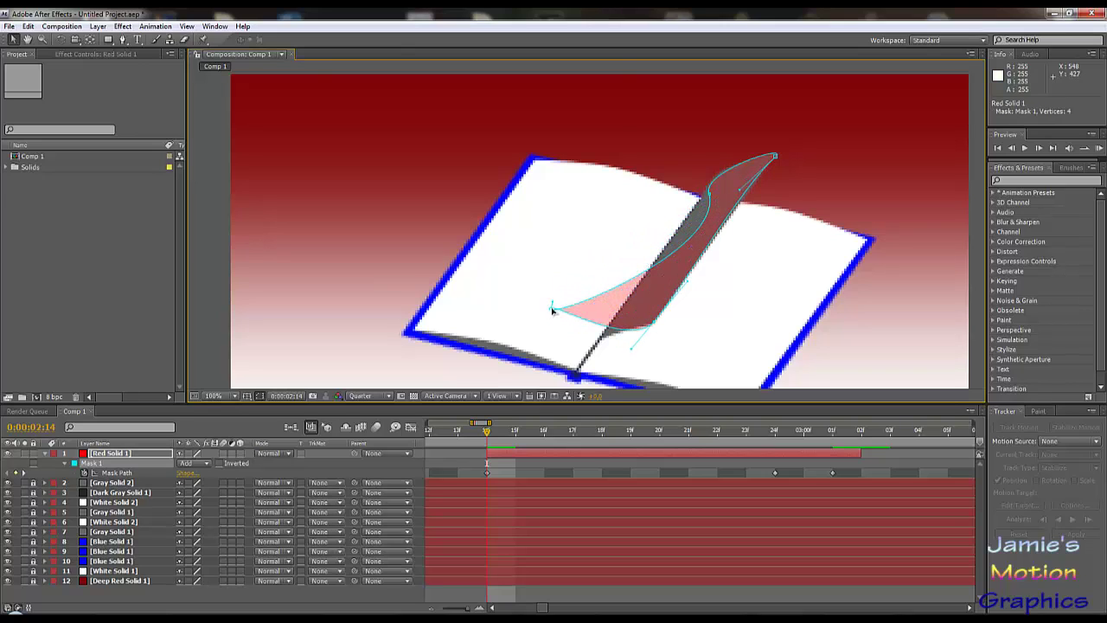
drag(561, 309, 654, 269)
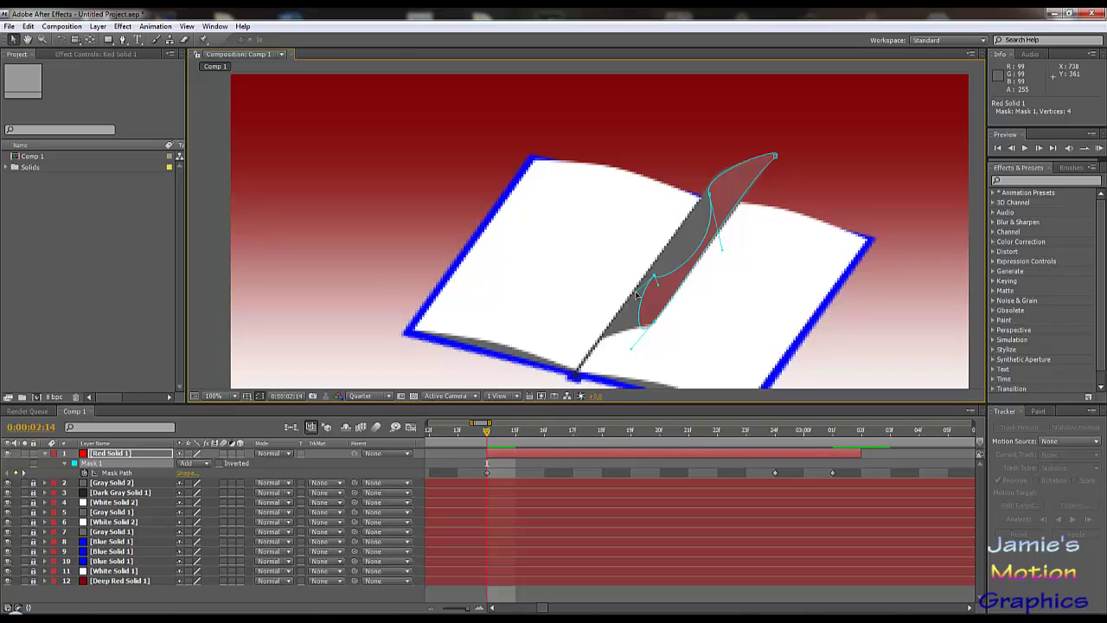
drag(659, 288, 669, 258)
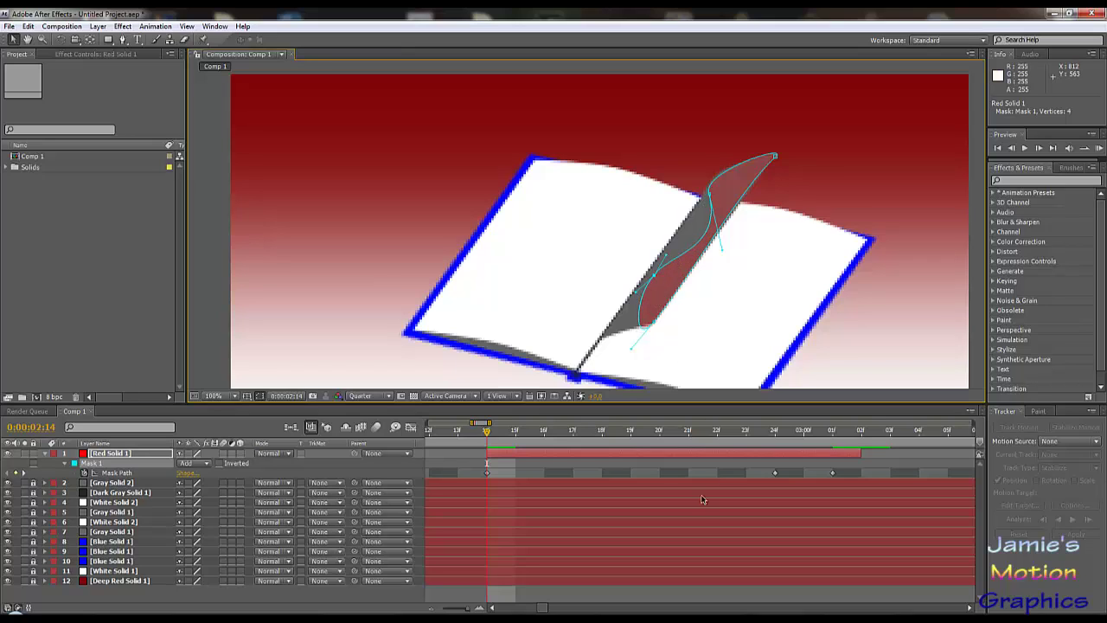
- At 0:00:02:16, move the red mask's lower inner vertex onto the page's lower curl and adjust the upper curl vertex's handle toward the spine
click(512, 440)
drag(529, 441, 545, 442)
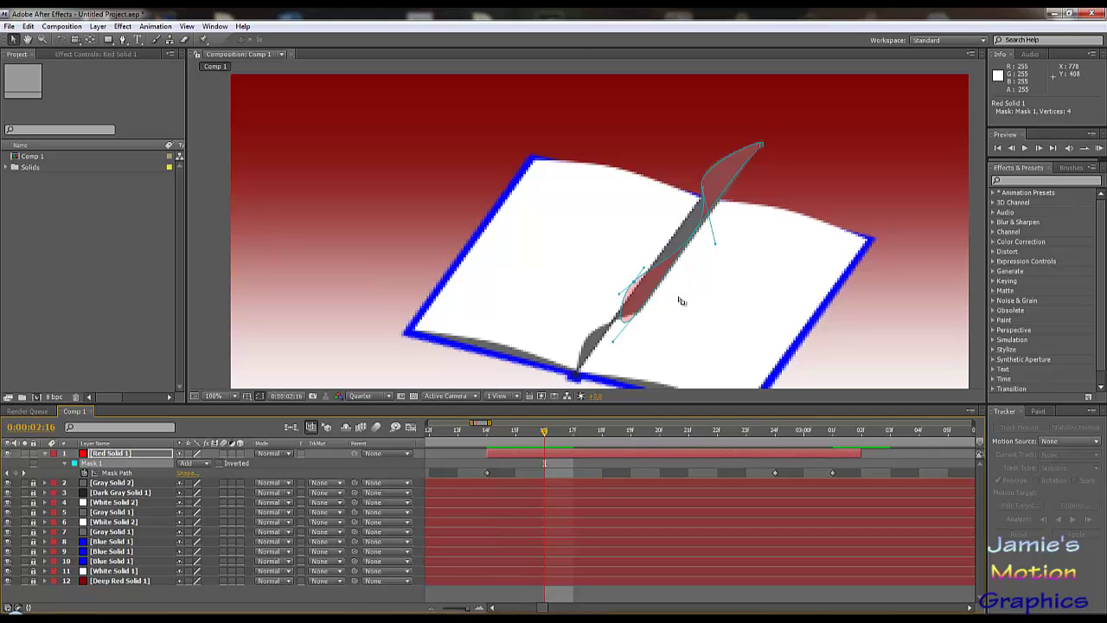
drag(637, 317, 591, 334)
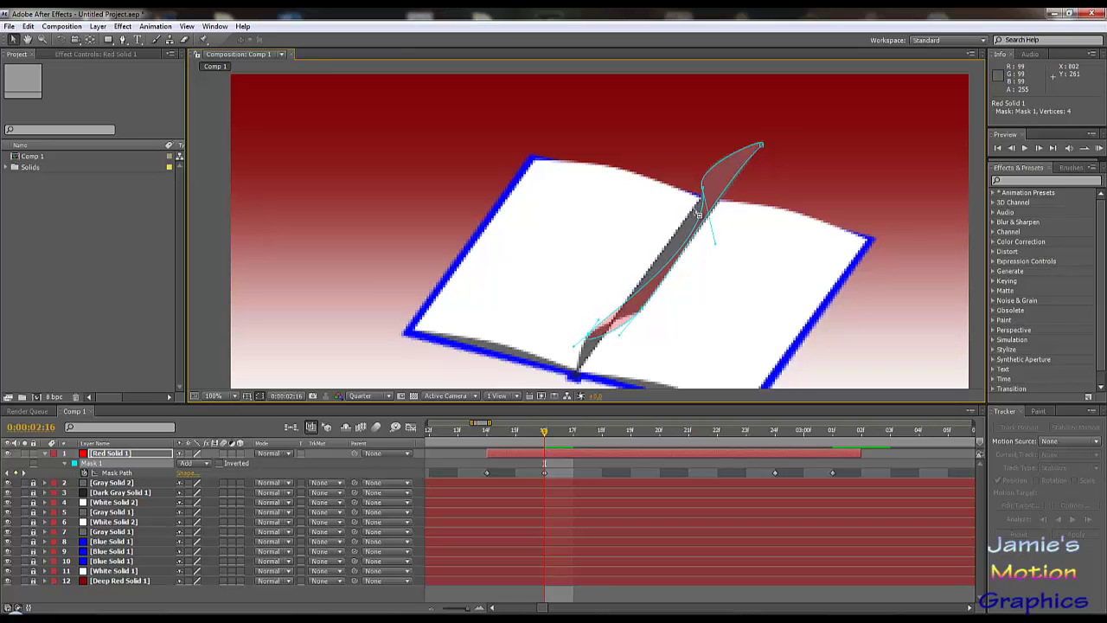
drag(701, 246, 672, 252)
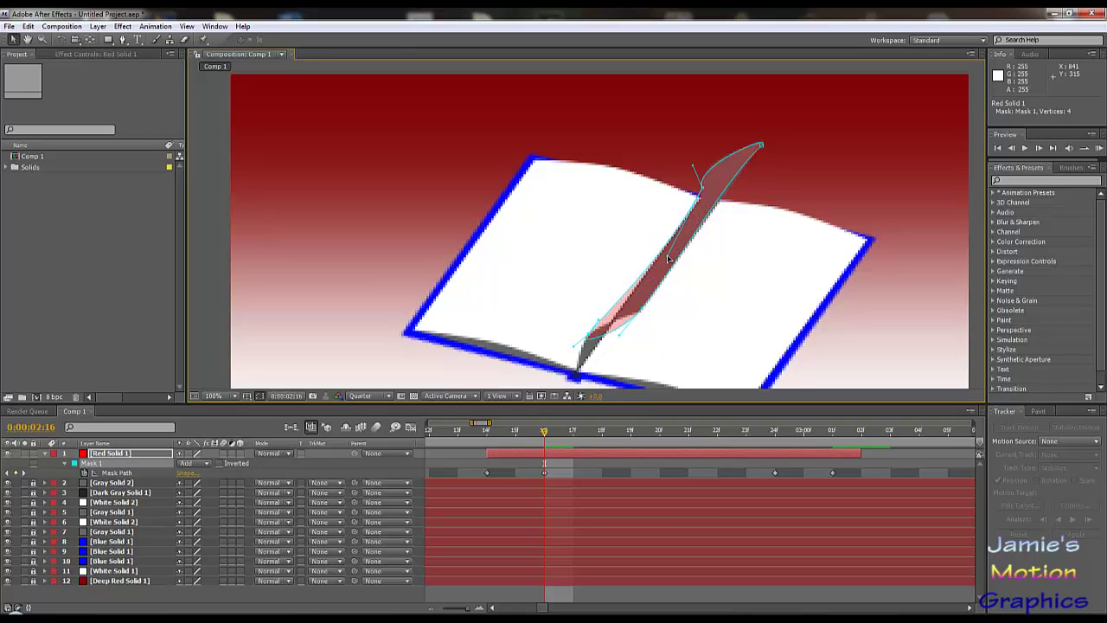
drag(669, 259, 658, 249)
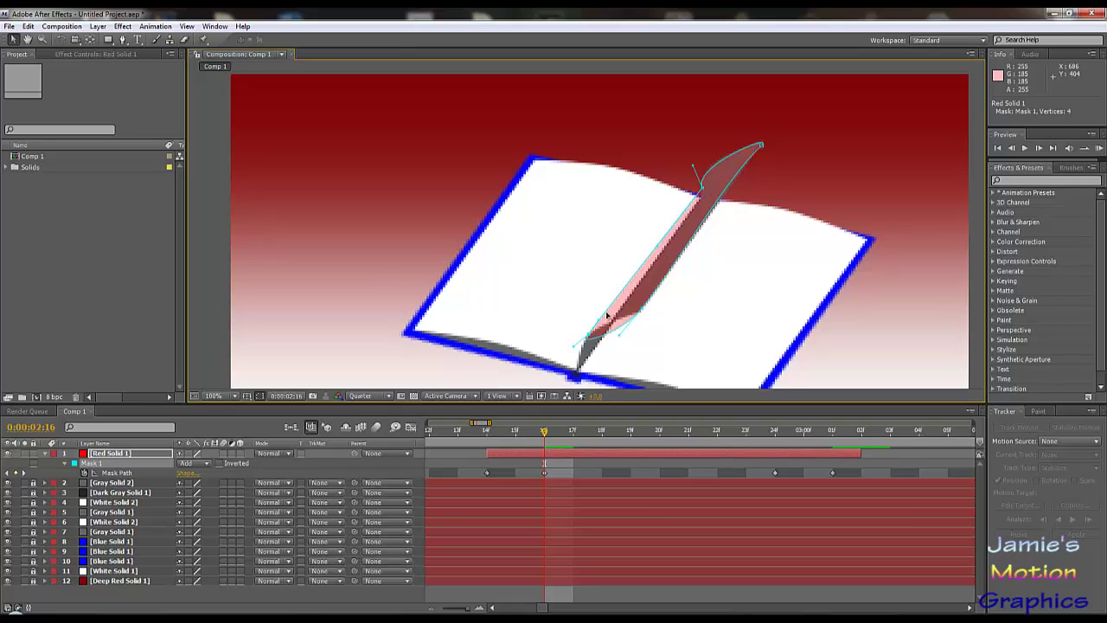
click(120, 40)
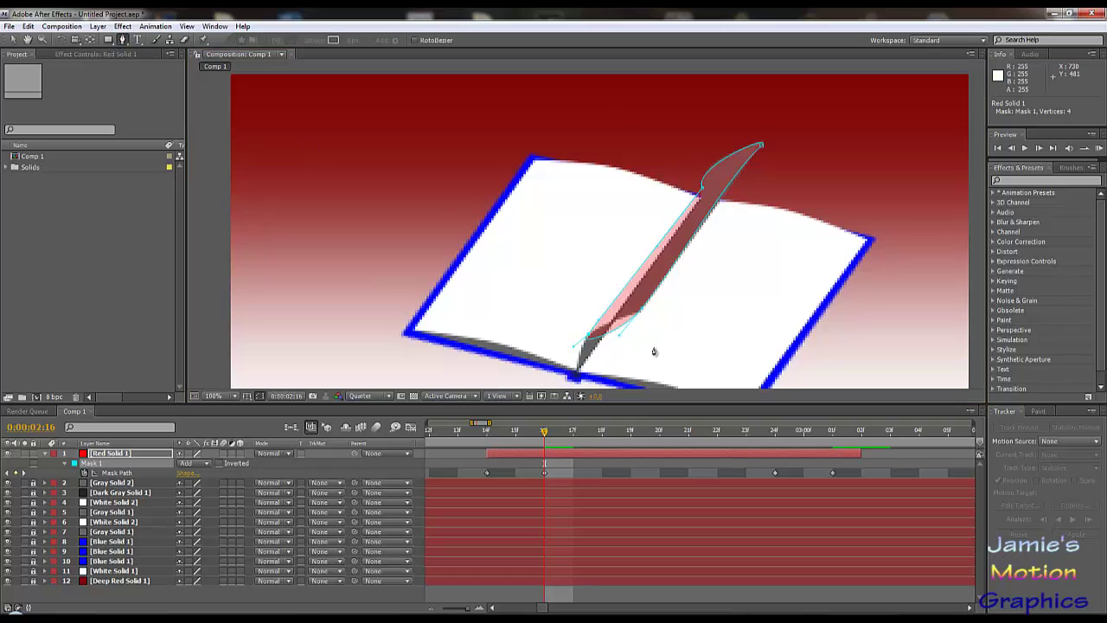
ctrl+click(587, 338)
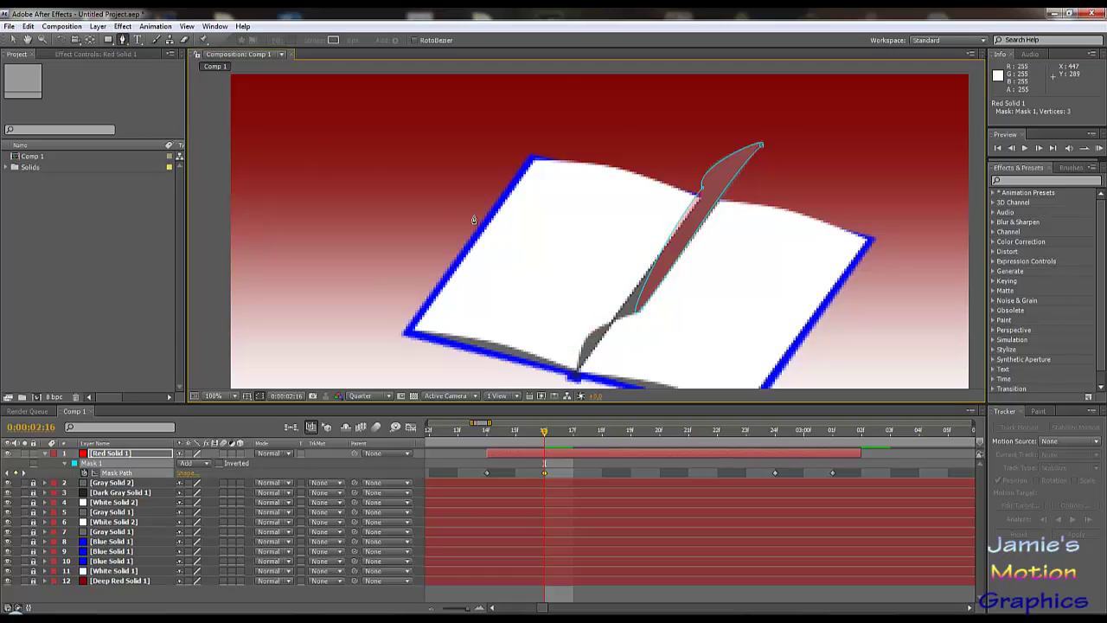
key(ctrl+z)
- Convert the red mask's lower inner vertex and upper curl vertex to corner points with the Convert Vertex tool
drag(122, 40, 146, 77)
click(589, 335)
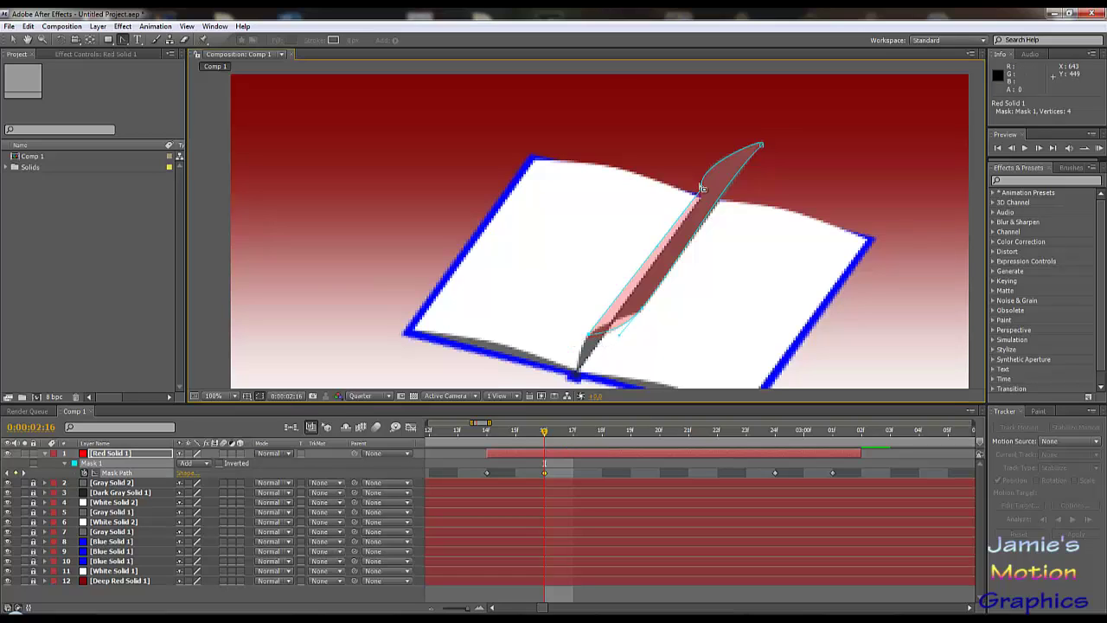
click(702, 188)
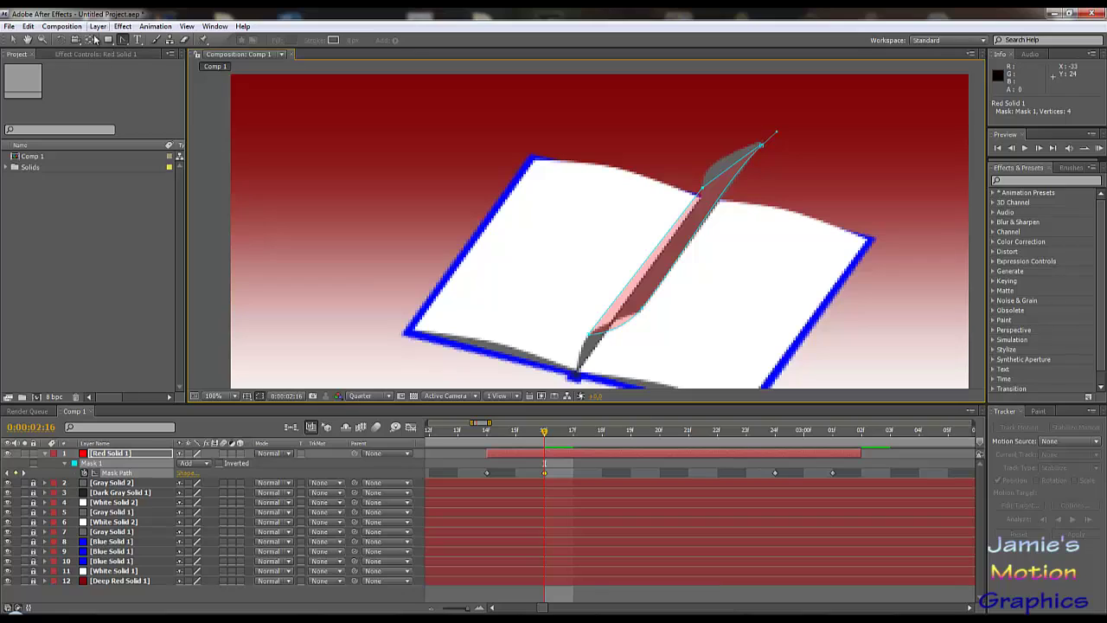
click(123, 40)
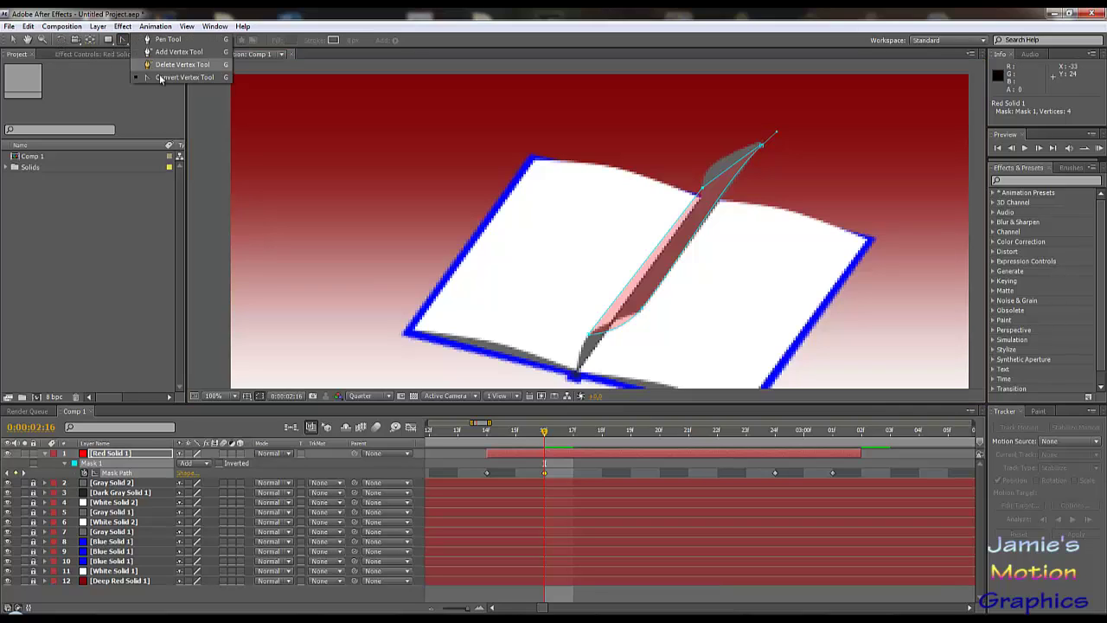
click(184, 77)
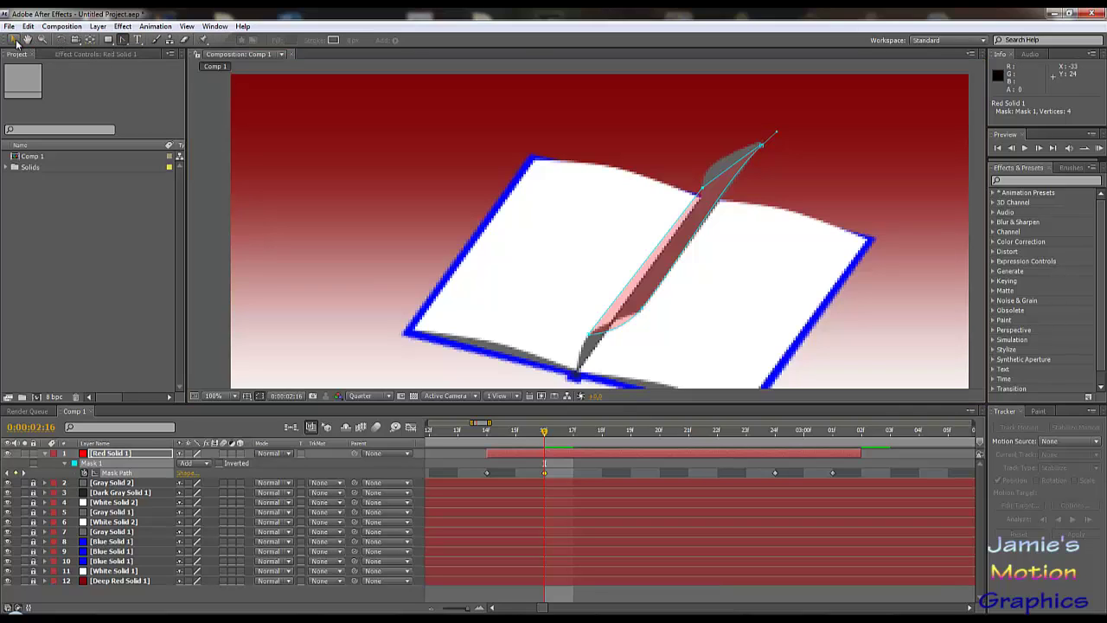
- Refit the red mask's upper curl, lower outer and tip vertices to the turning page at 0:00:02:16
click(708, 178)
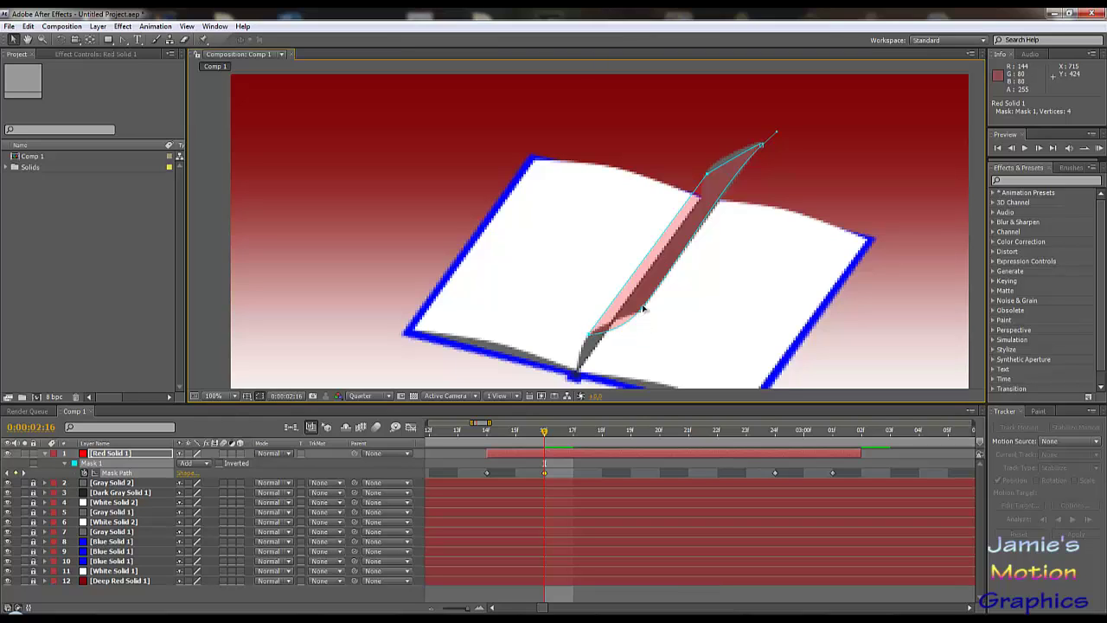
click(626, 331)
drag(620, 337, 642, 302)
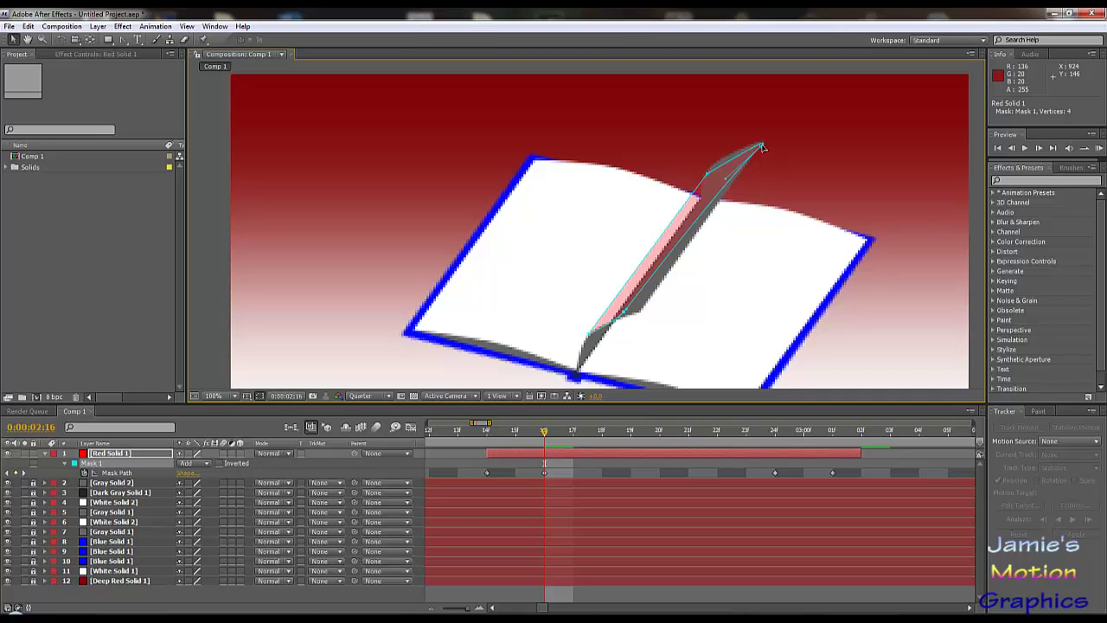
drag(761, 146, 767, 138)
- At 0:00:02:14, convert the red mask's upper curl and lower inner vertices to corner points
click(530, 439)
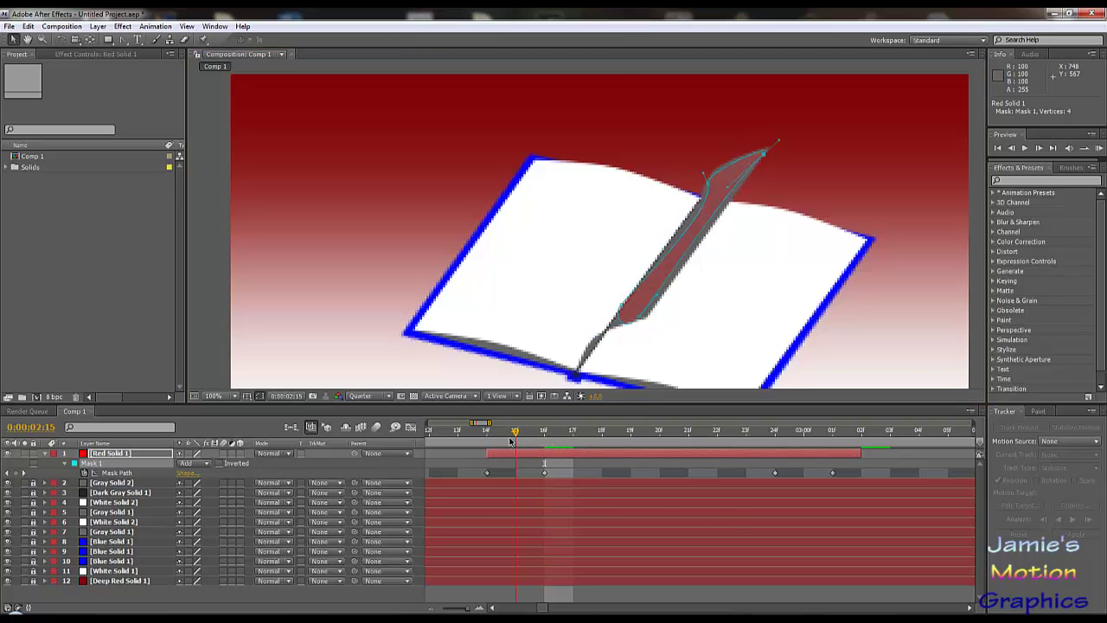
mouse_move(502, 443)
mouse_down()
mouse_move(489, 445)
mouse_move(506, 446)
mouse_up()
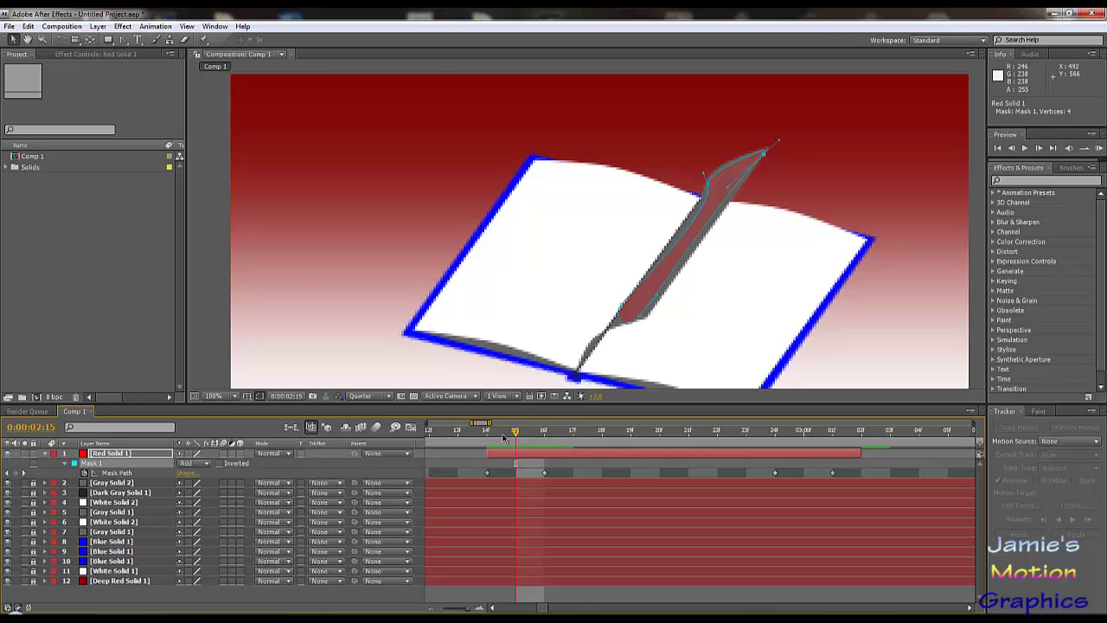
drag(504, 438, 490, 443)
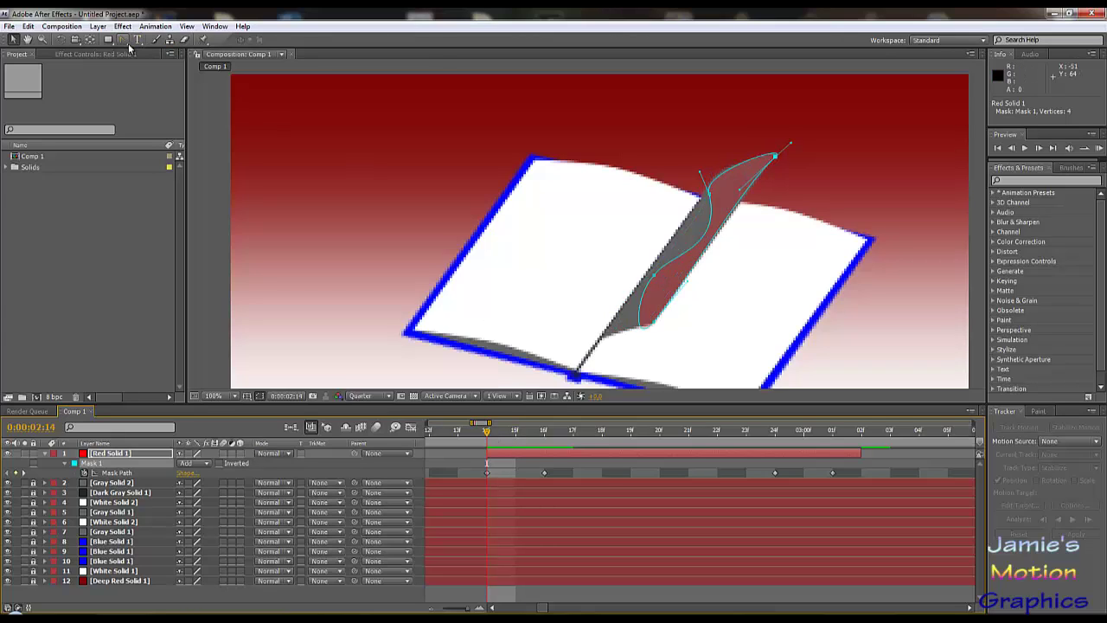
click(123, 40)
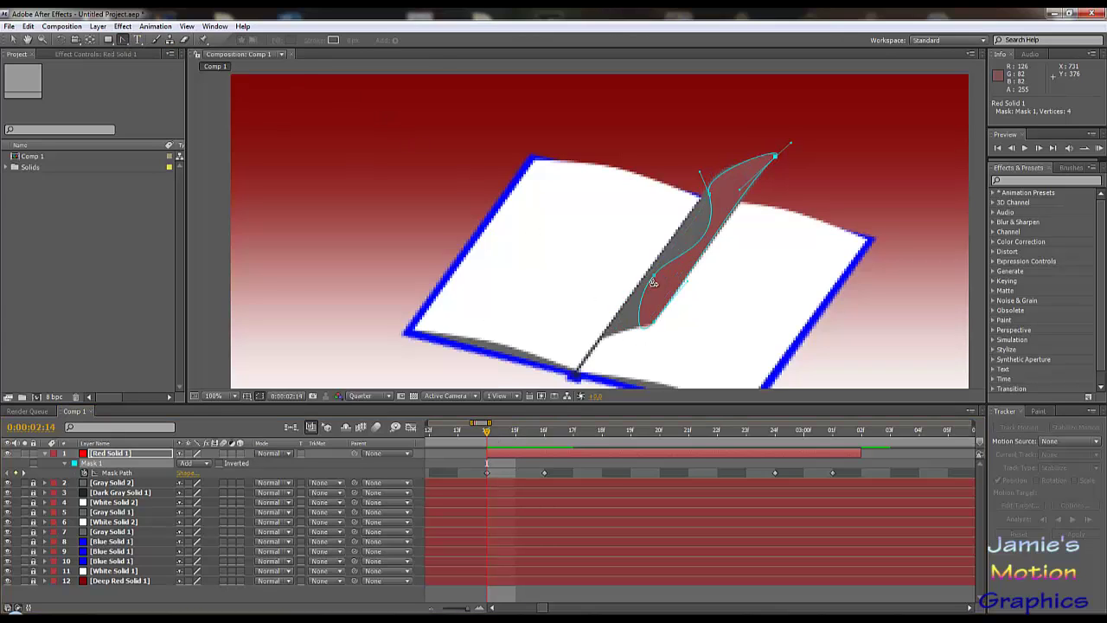
alt+click(710, 193)
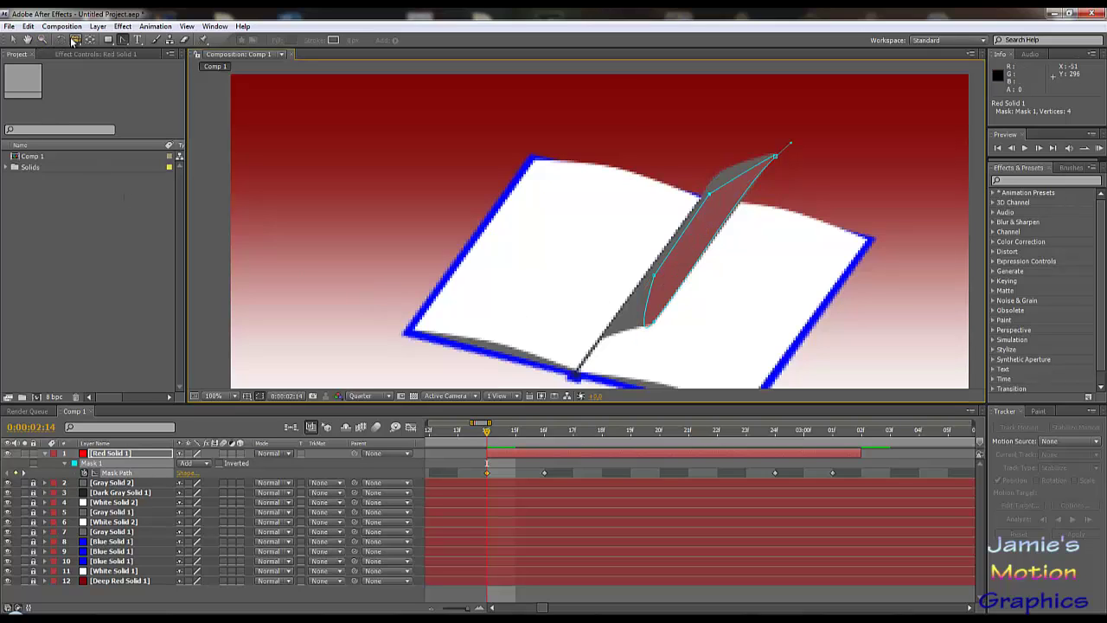
click(123, 40)
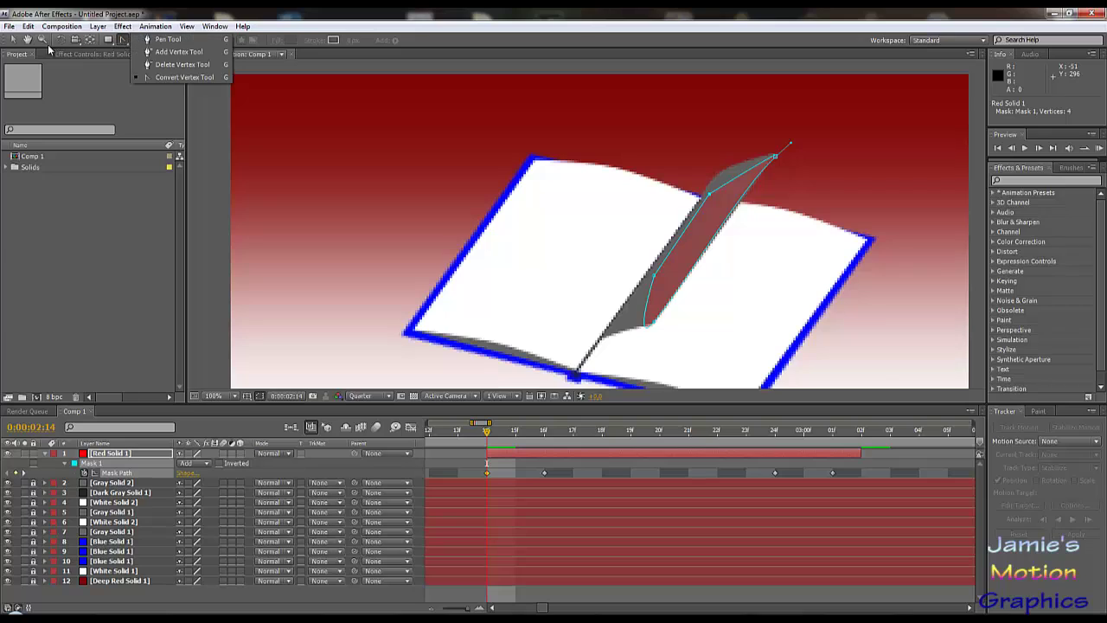
click(14, 40)
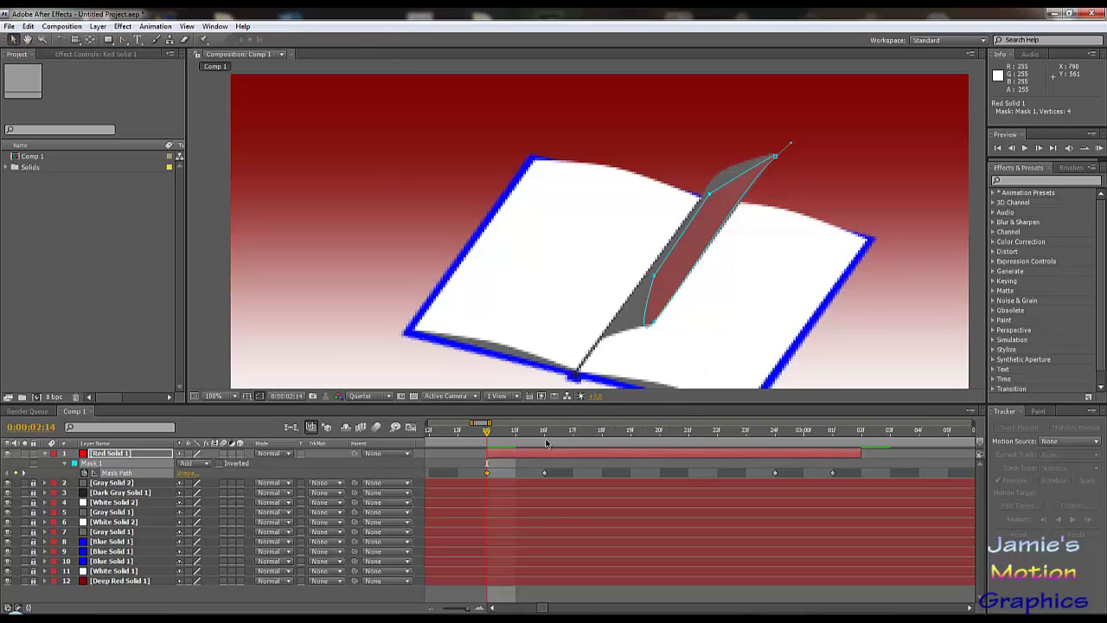
- At 0:00:02:15, move the red mask's lower inner vertex down the page's curl, then adjust its upper curl, lower outer and tip vertices
click(515, 431)
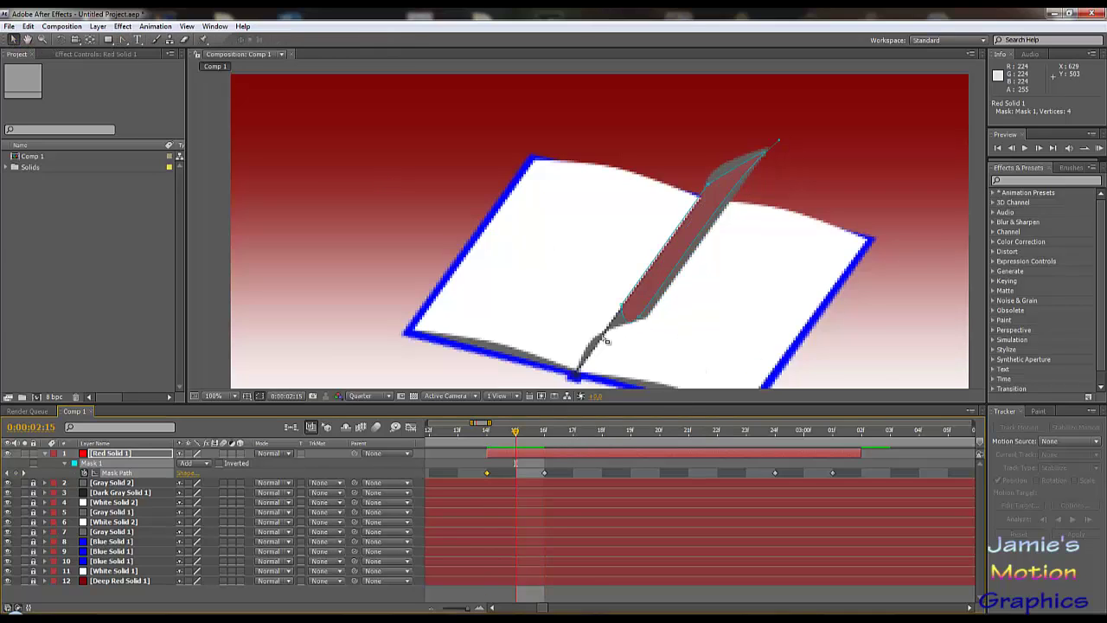
drag(621, 307, 593, 339)
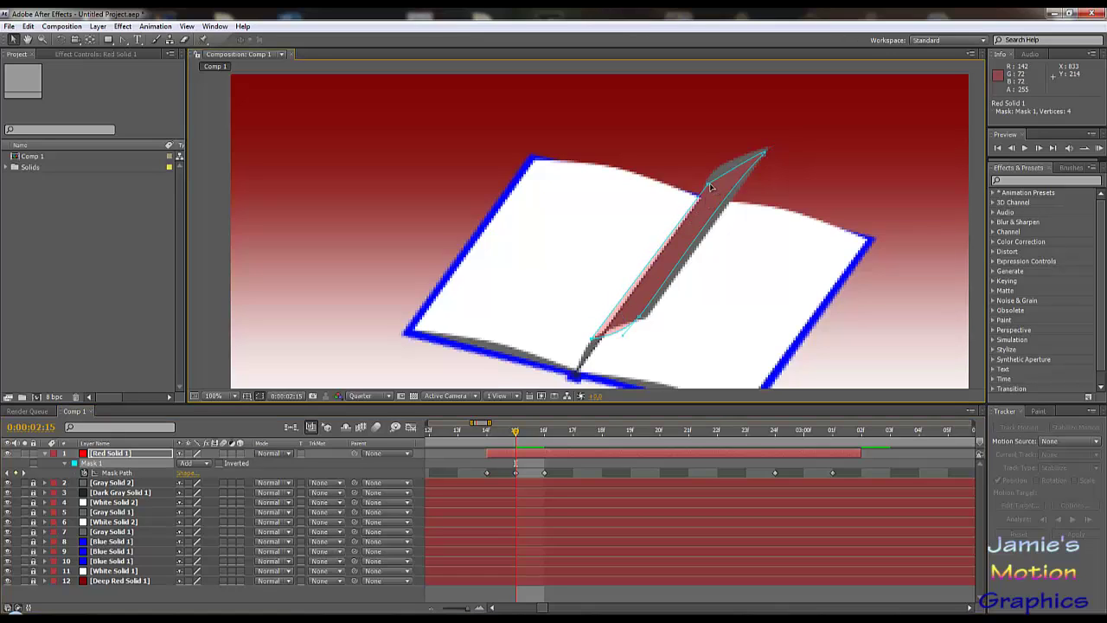
drag(709, 183, 711, 174)
drag(641, 320, 656, 292)
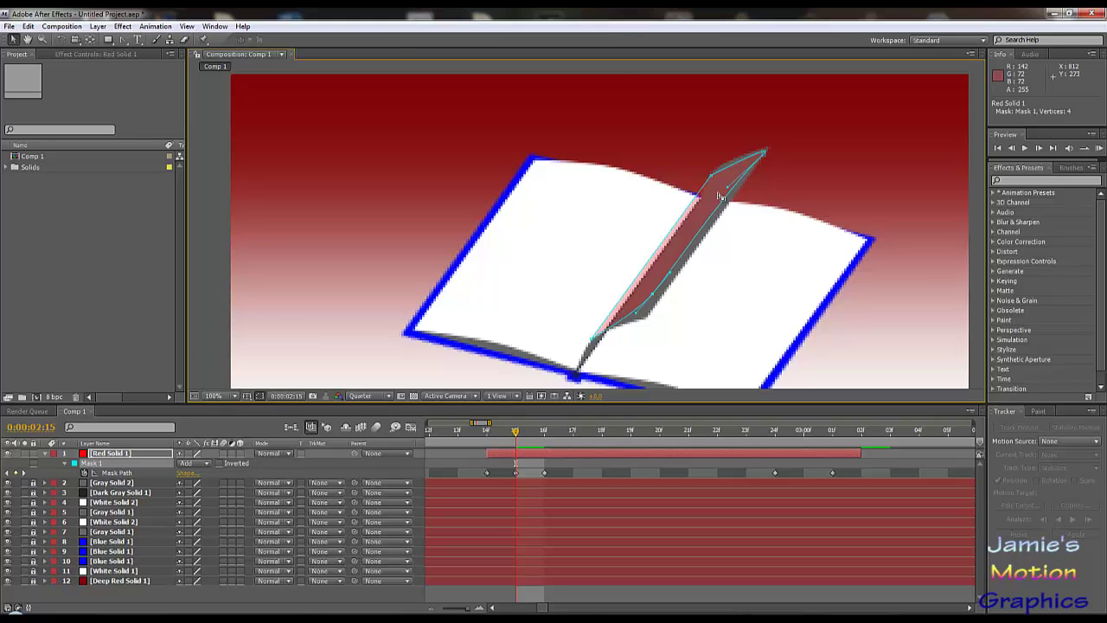
drag(765, 157, 741, 166)
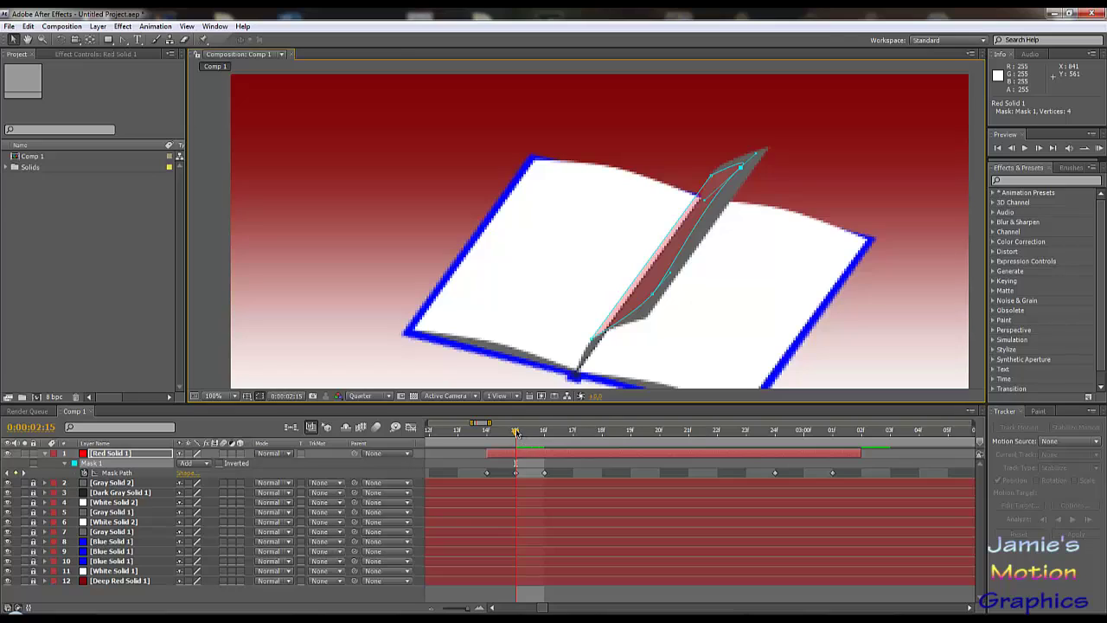
- At 0:00:02:17, move the red mask's lower outer vertex toward the page's lower corner and adjust its tip and upper curl vertices
drag(516, 432, 579, 443)
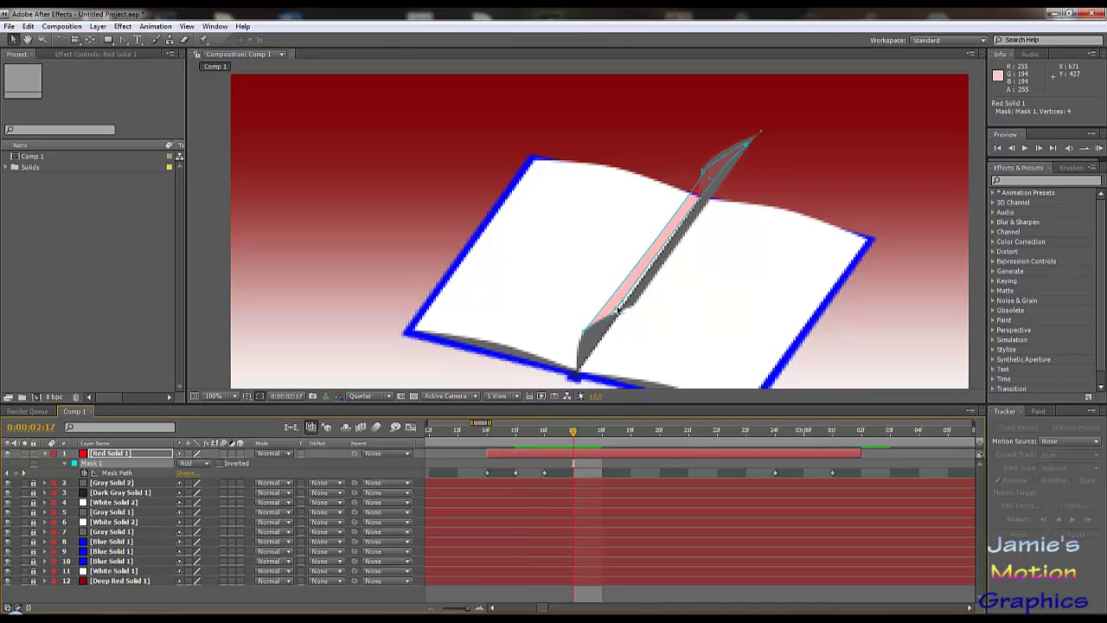
drag(617, 311, 631, 303)
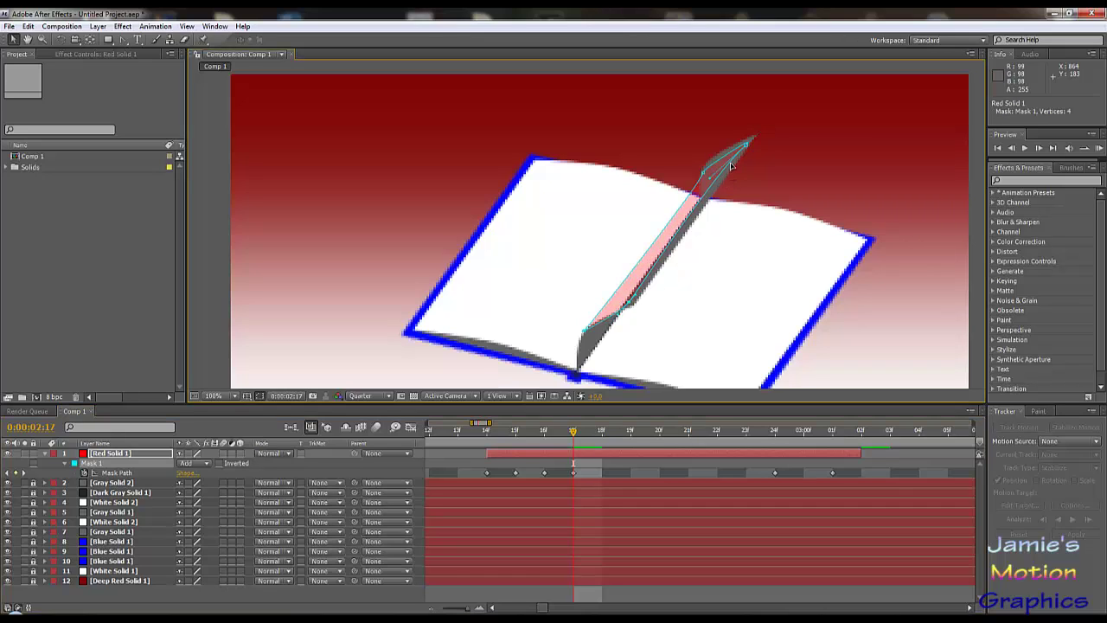
drag(747, 145, 706, 169)
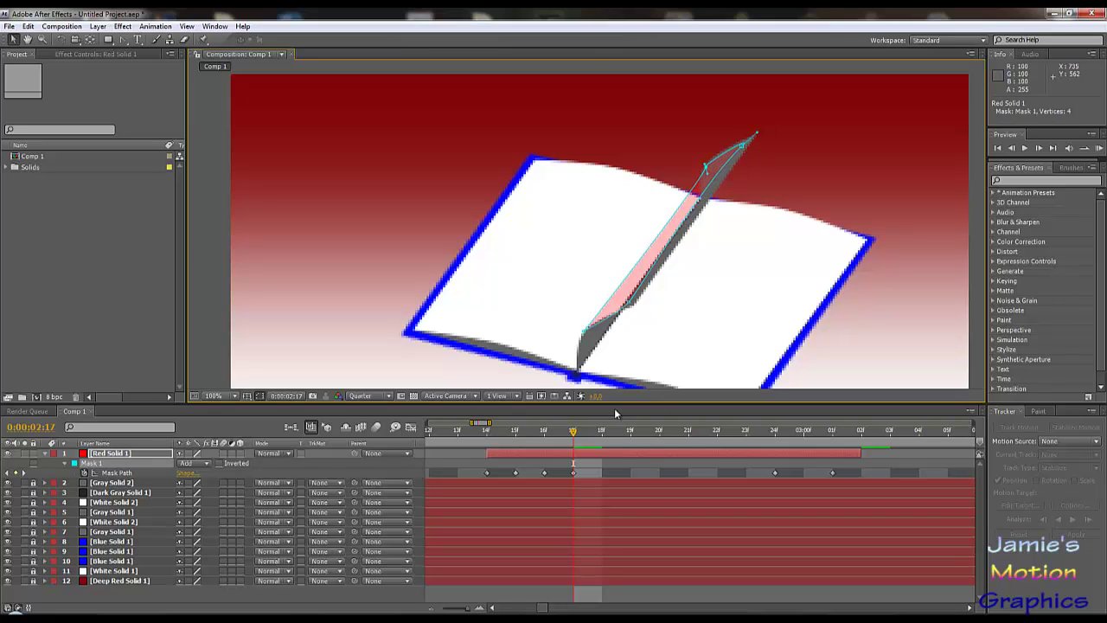
- Try to convert the red mask's lower inner and upper curl vertices to corner points at 0:00:02:24
drag(582, 436, 779, 446)
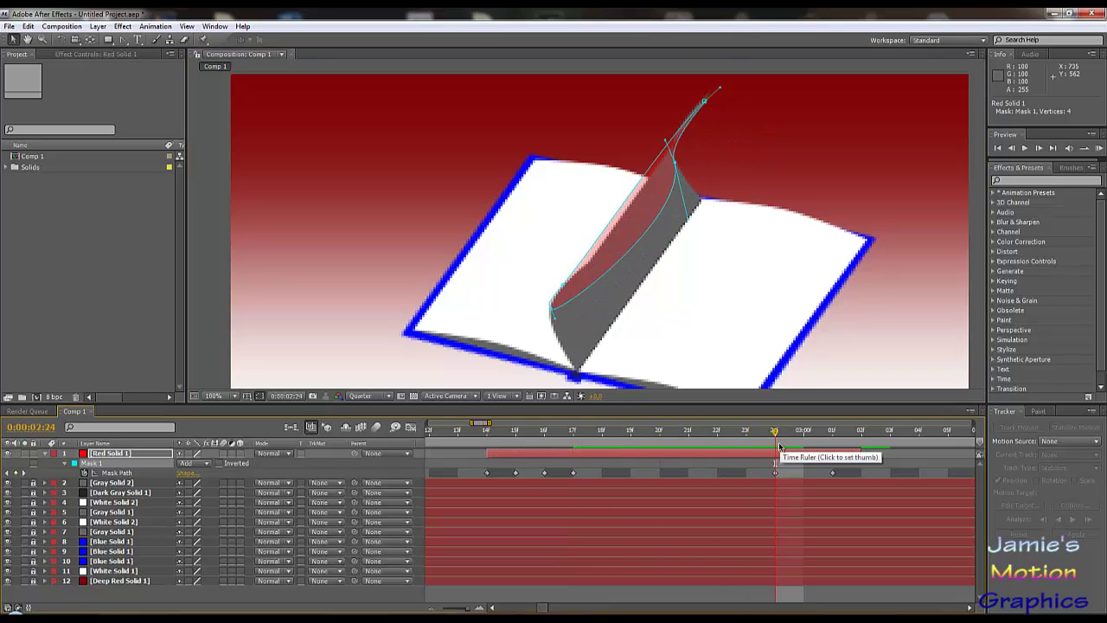
click(122, 39)
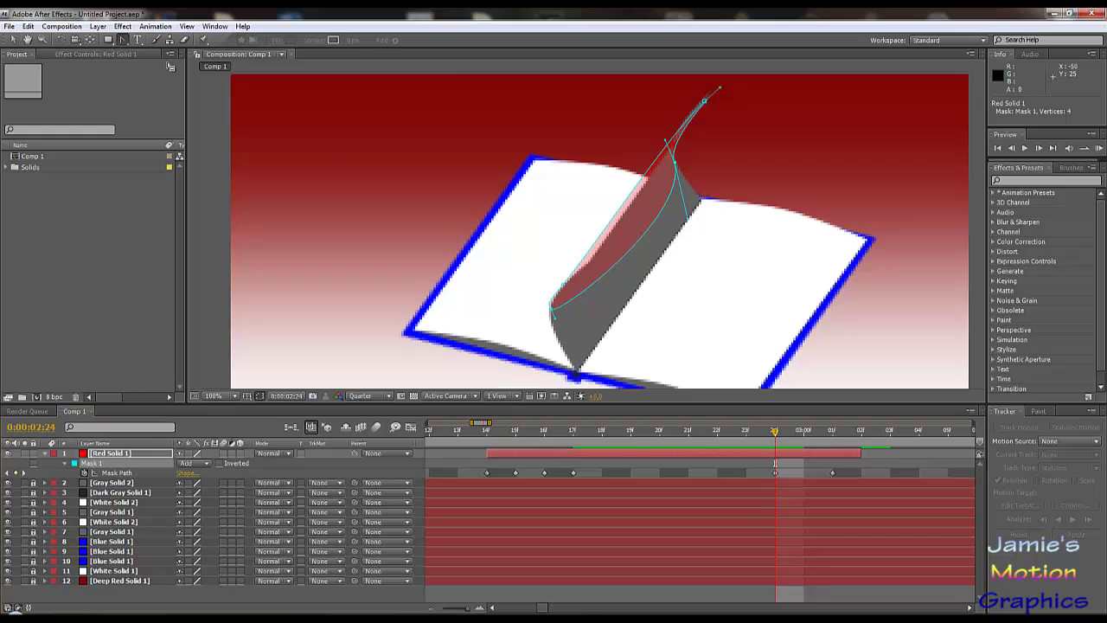
click(553, 310)
click(675, 163)
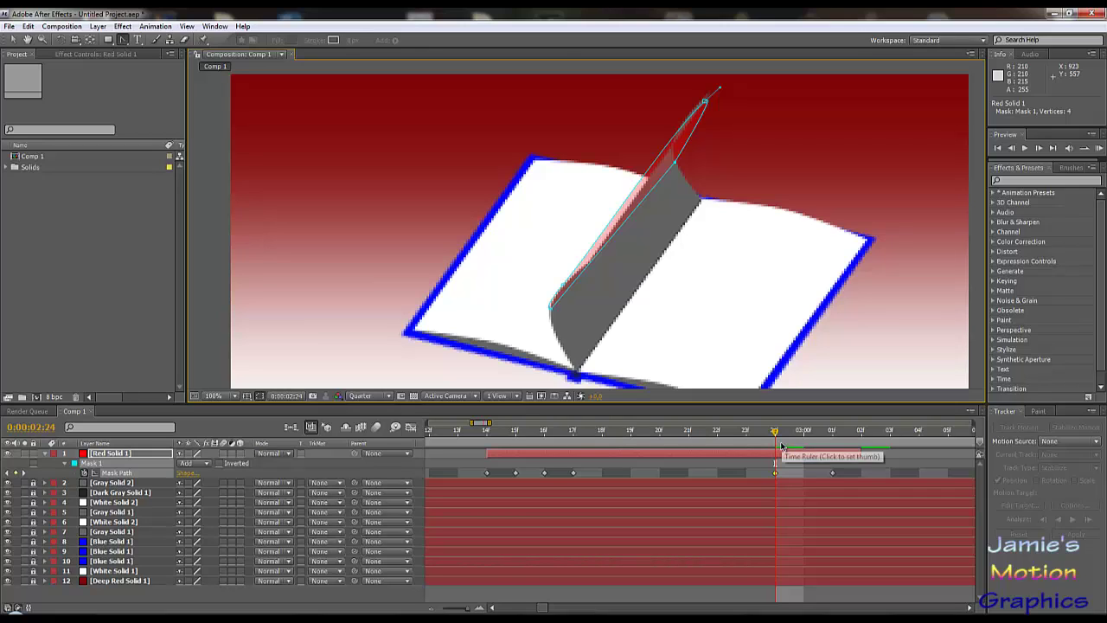
key(ctrl+z)
- At 0:00:02:20, convert the red mask's upper curl vertex to a corner point
drag(781, 446, 753, 442)
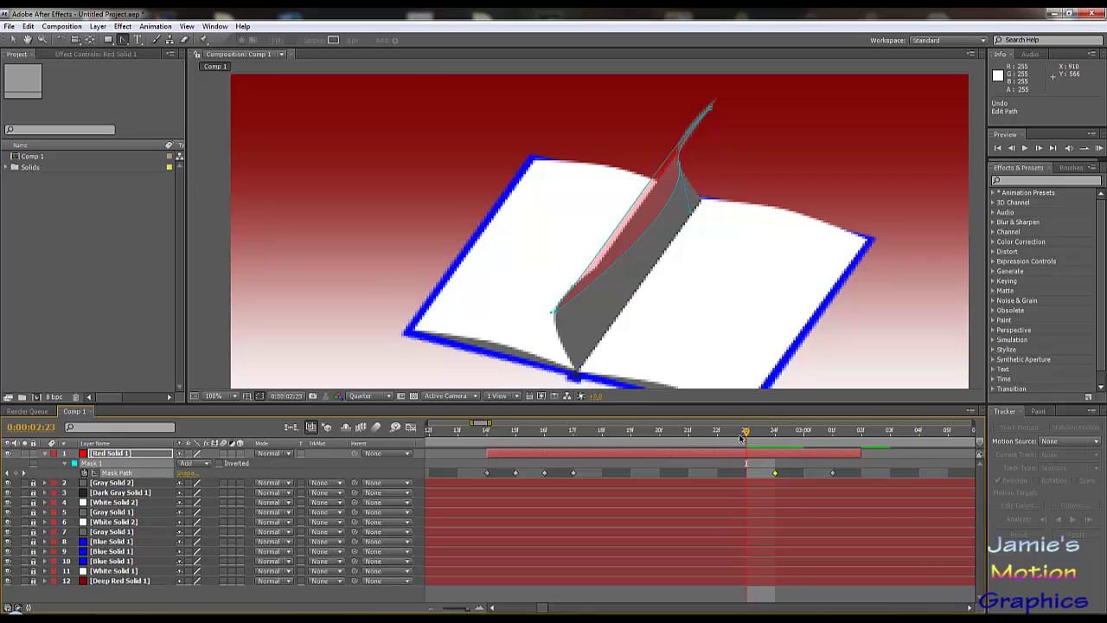
drag(744, 436, 671, 452)
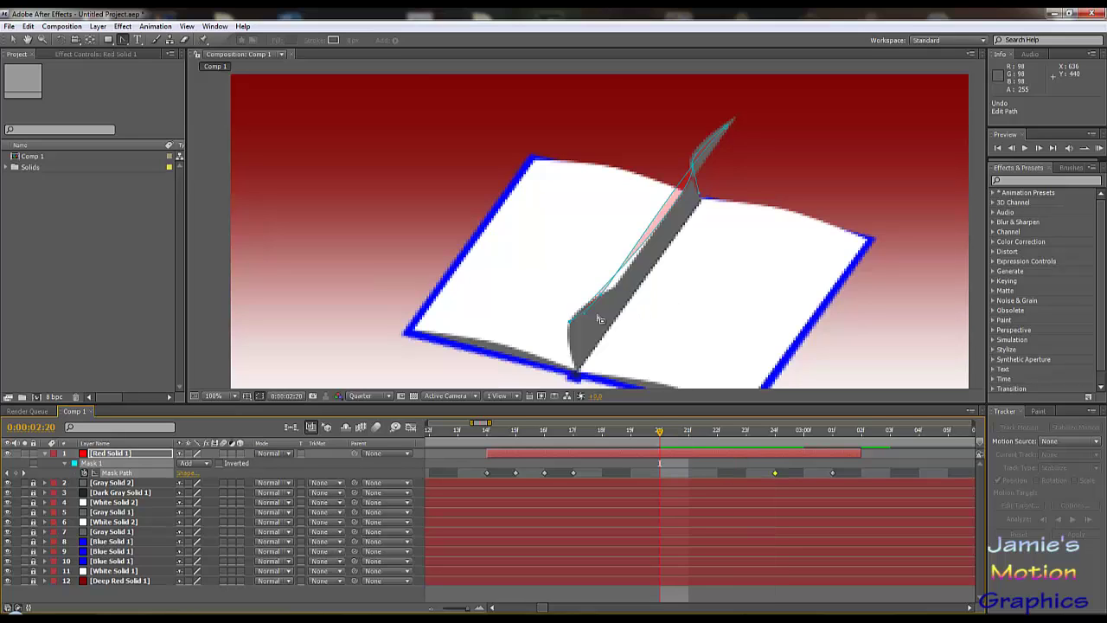
ctrl+alt+click(694, 169)
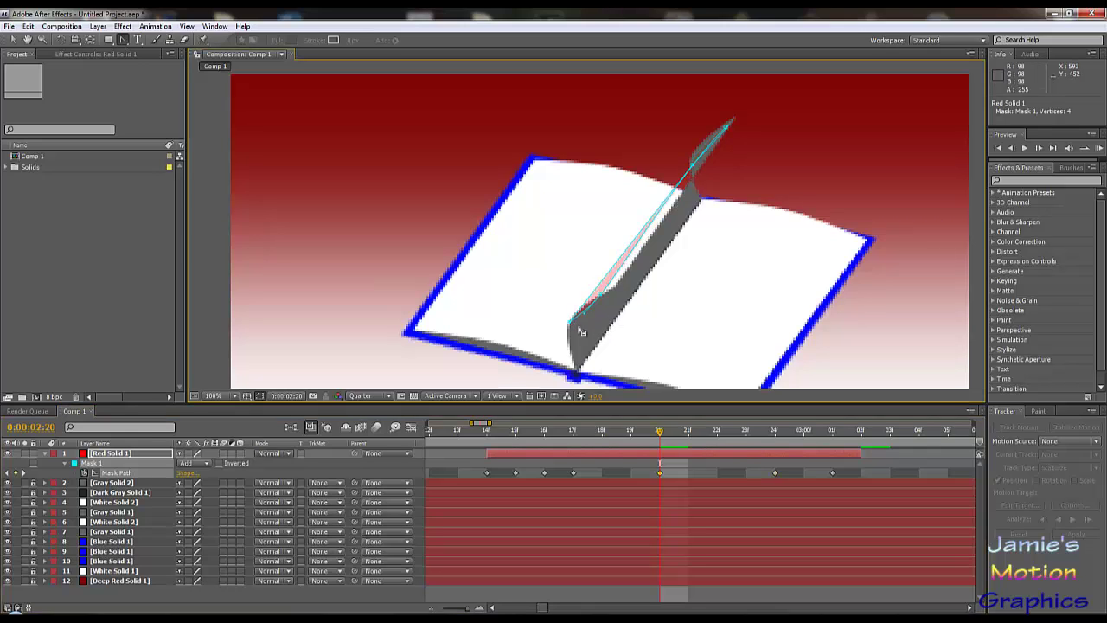
- At 0:00:02:18, move the red mask's lower inner vertex onto the page's lower curl and its tip vertex to the page's upper tip
drag(655, 437, 595, 449)
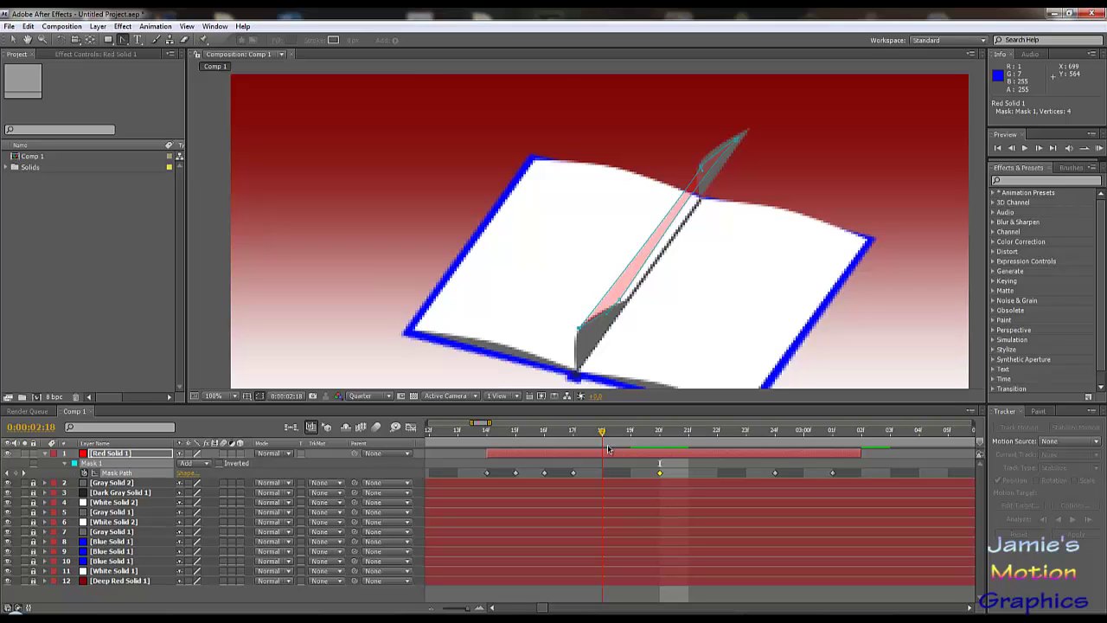
mouse_move(612, 449)
mouse_down()
mouse_move(630, 449)
mouse_move(574, 451)
mouse_move(599, 449)
mouse_up()
click(13, 42)
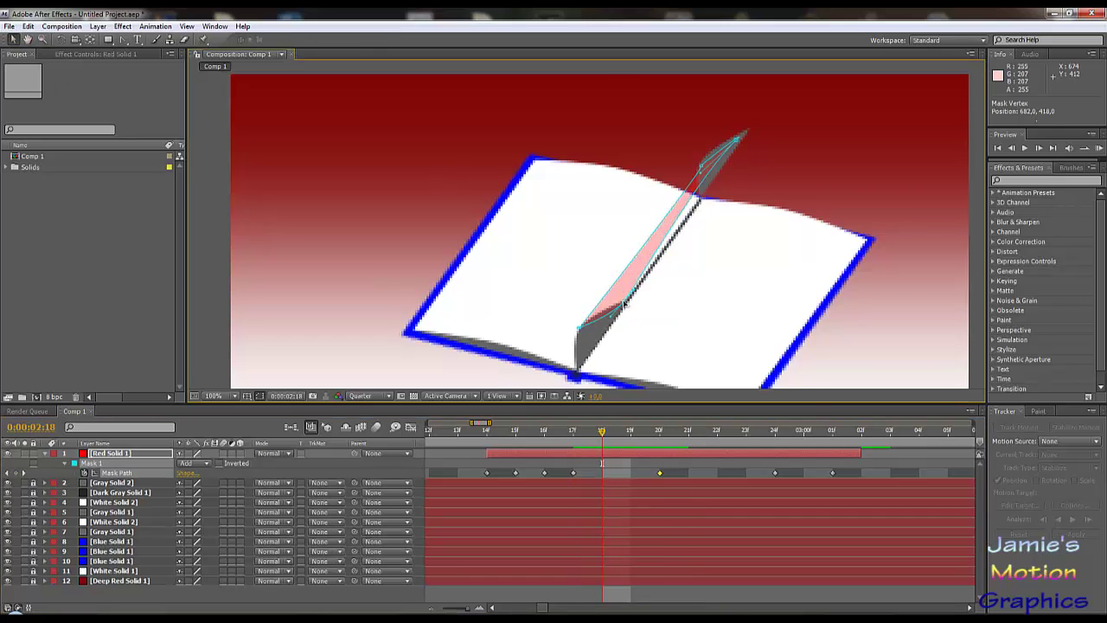
drag(623, 302, 627, 302)
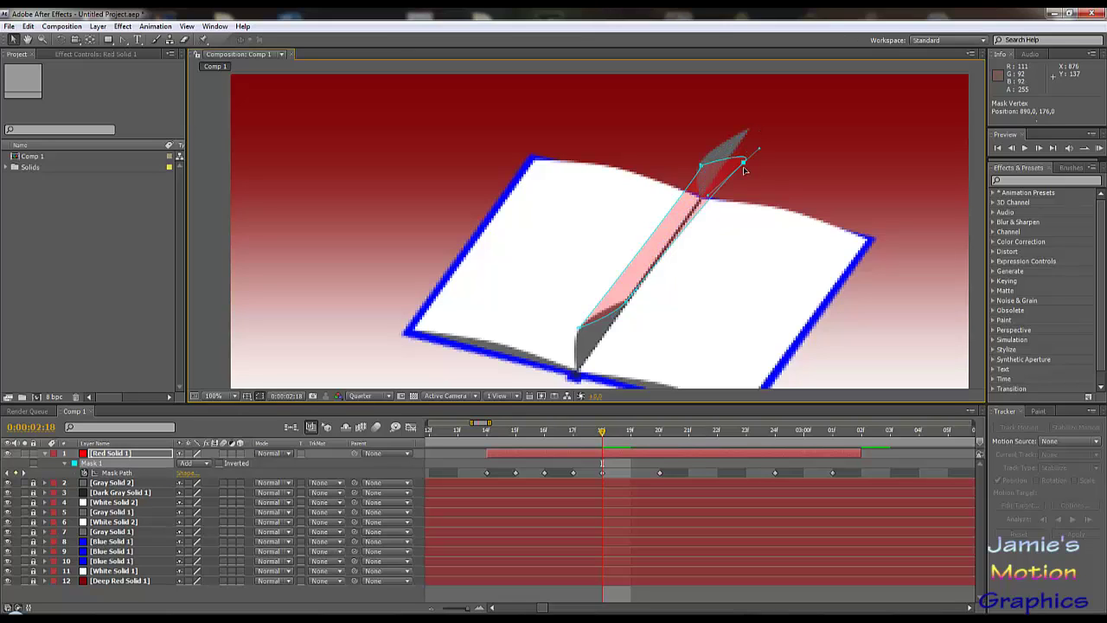
mouse_move(737, 141)
mouse_down()
mouse_move(618, 216)
mouse_move(603, 197)
mouse_move(747, 135)
mouse_up()
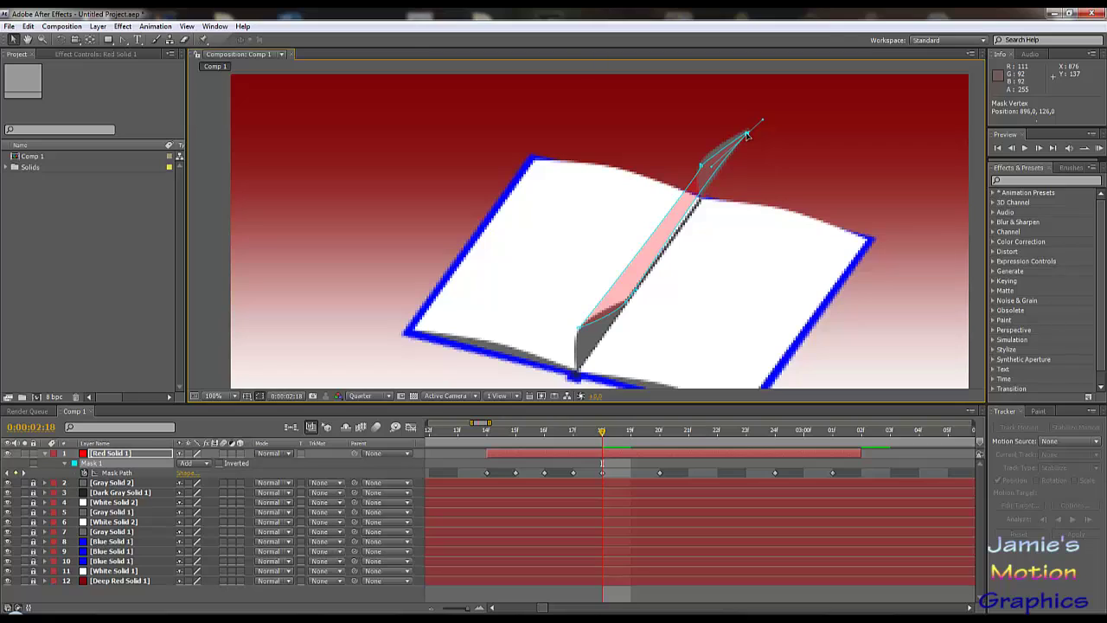
- Convert the red mask's upper curl vertex to a corner point at 0:00:02:18
click(701, 166)
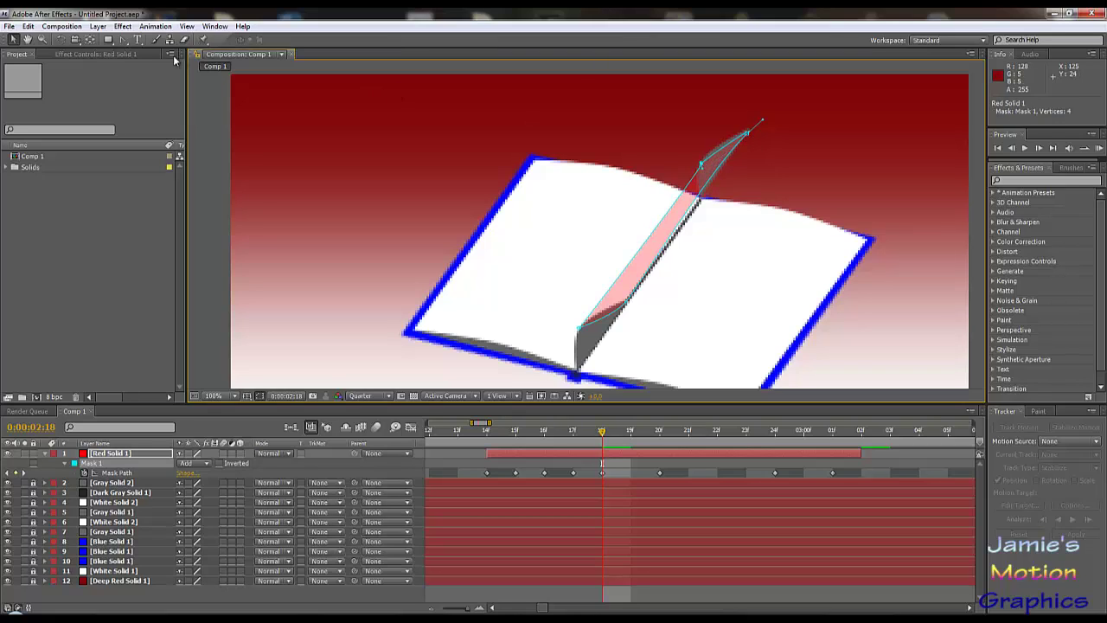
click(124, 40)
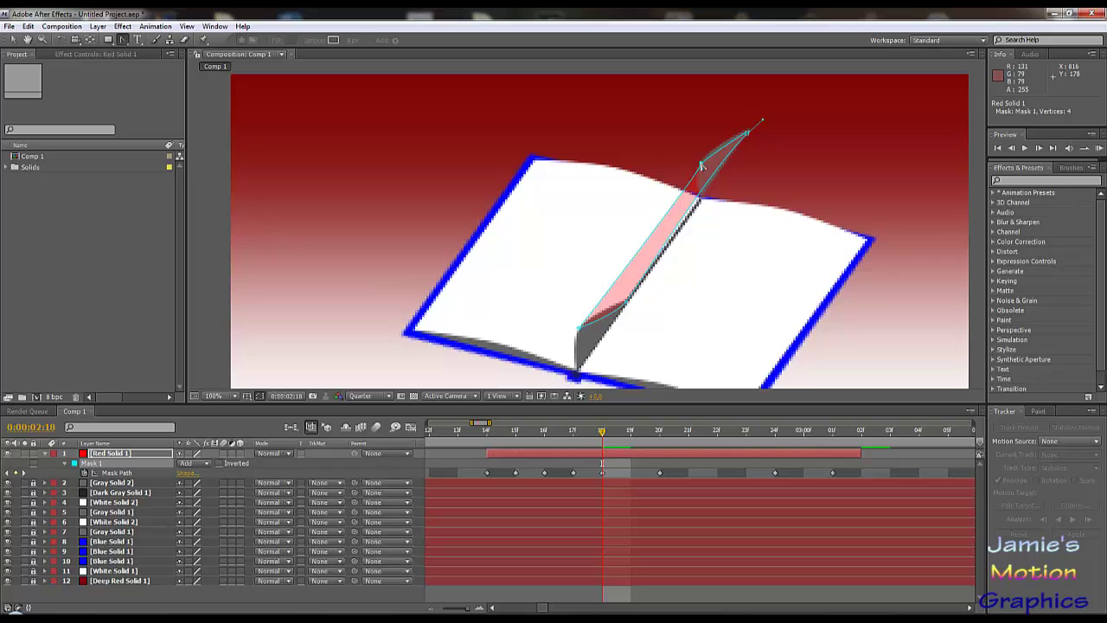
click(13, 40)
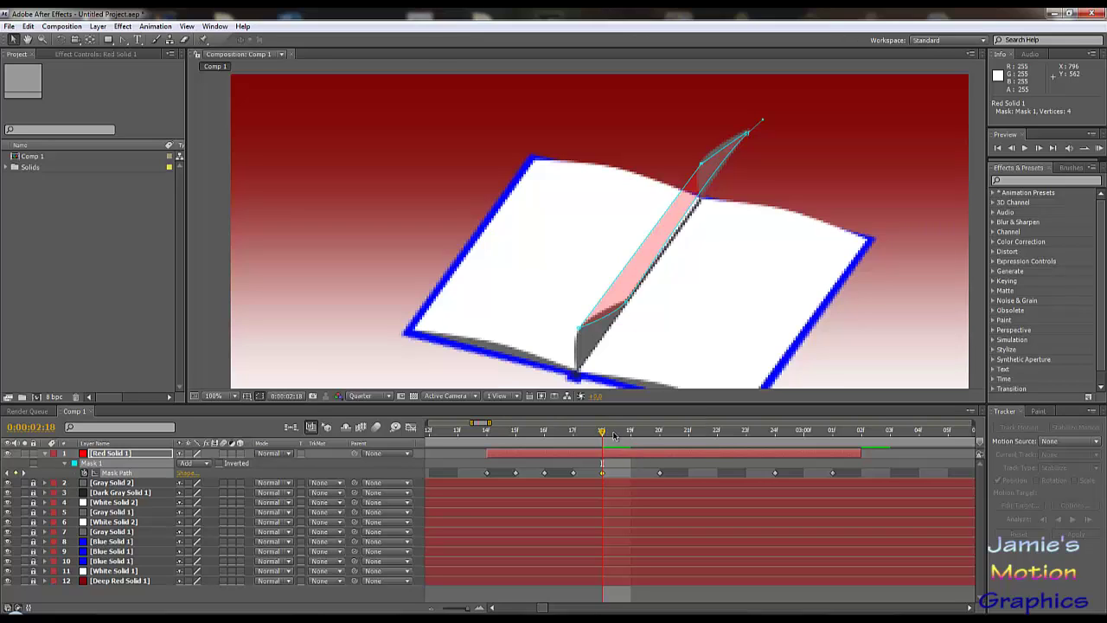
- At 0:00:02:19, move the red mask's lower inner vertex to the page's curl and adjust the tip vertex's curve handles along the page's edges
drag(622, 439, 626, 439)
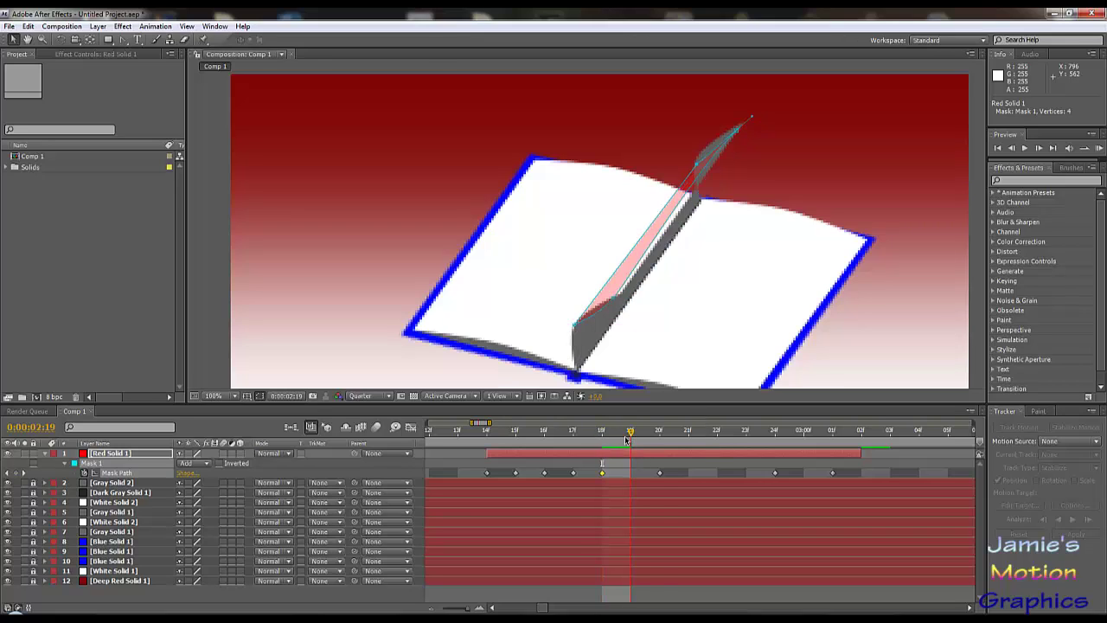
drag(614, 300, 624, 296)
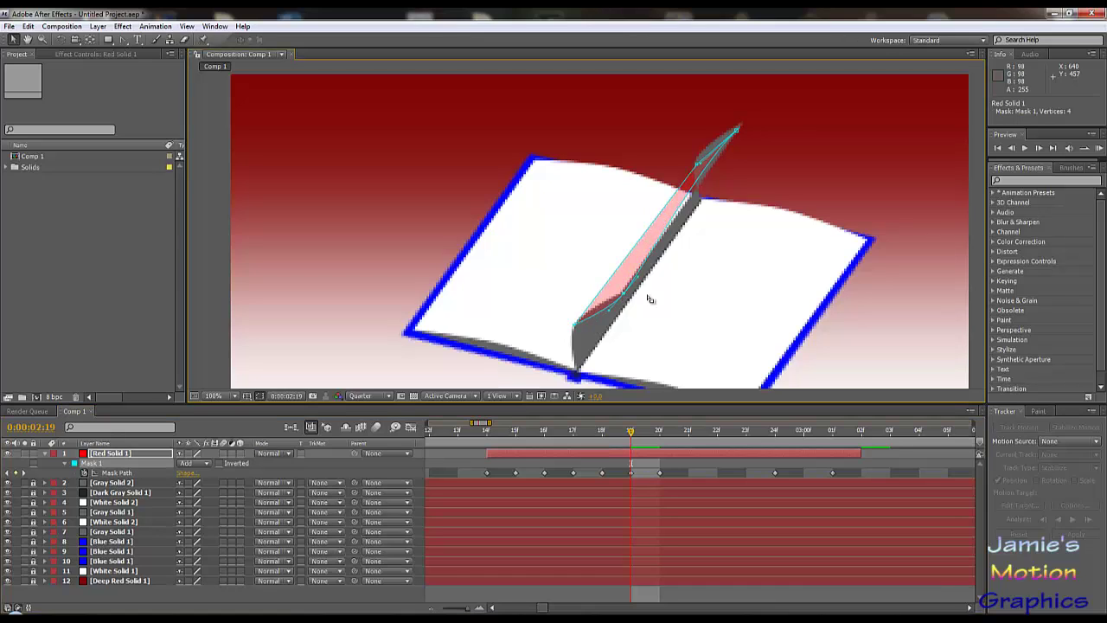
click(735, 132)
drag(752, 119, 713, 143)
scroll(711, 149, up, 3)
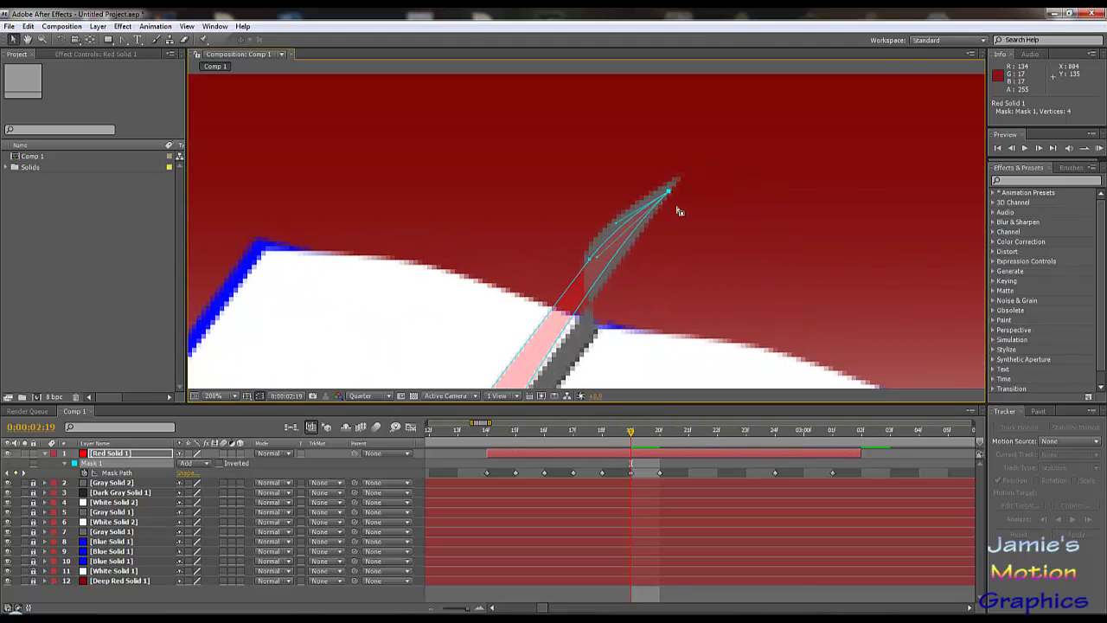
scroll(678, 212, up, 2)
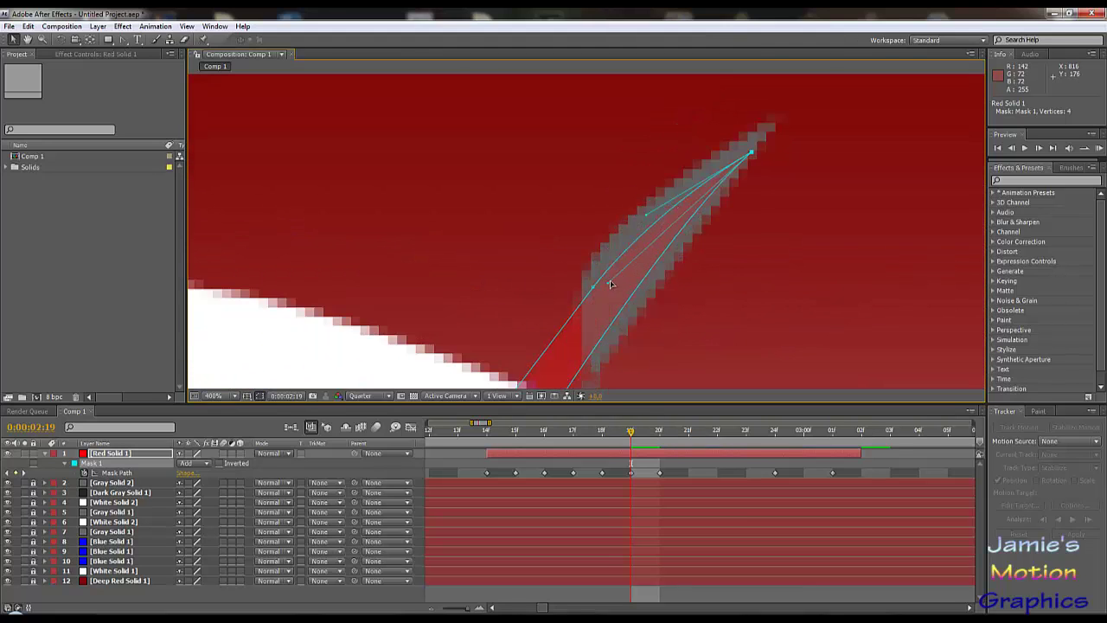
drag(607, 284, 653, 295)
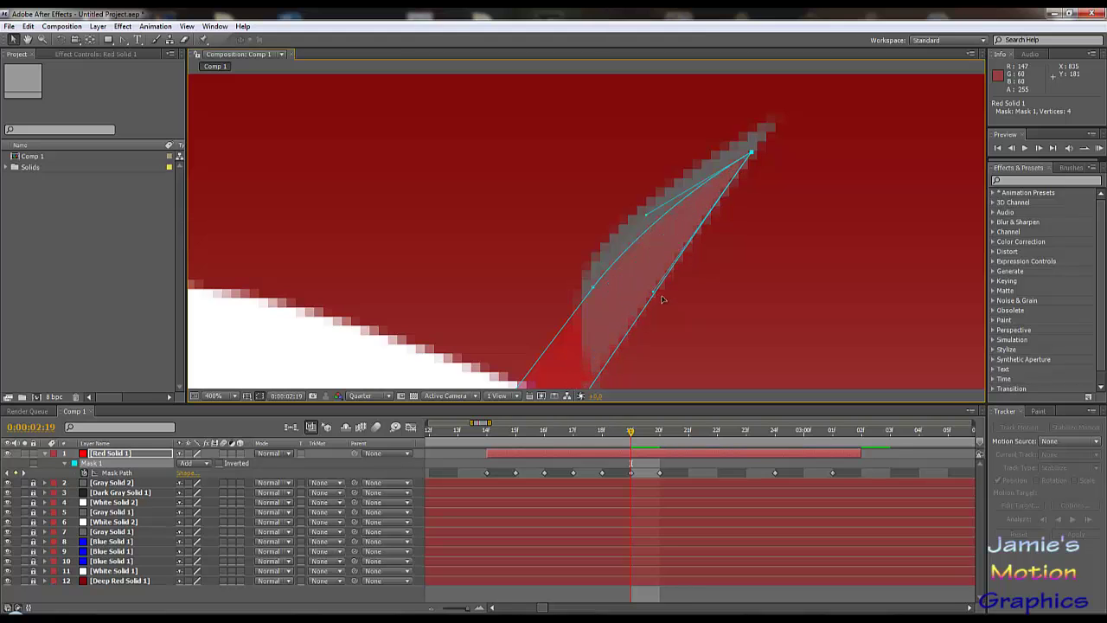
scroll(696, 207, down, 4)
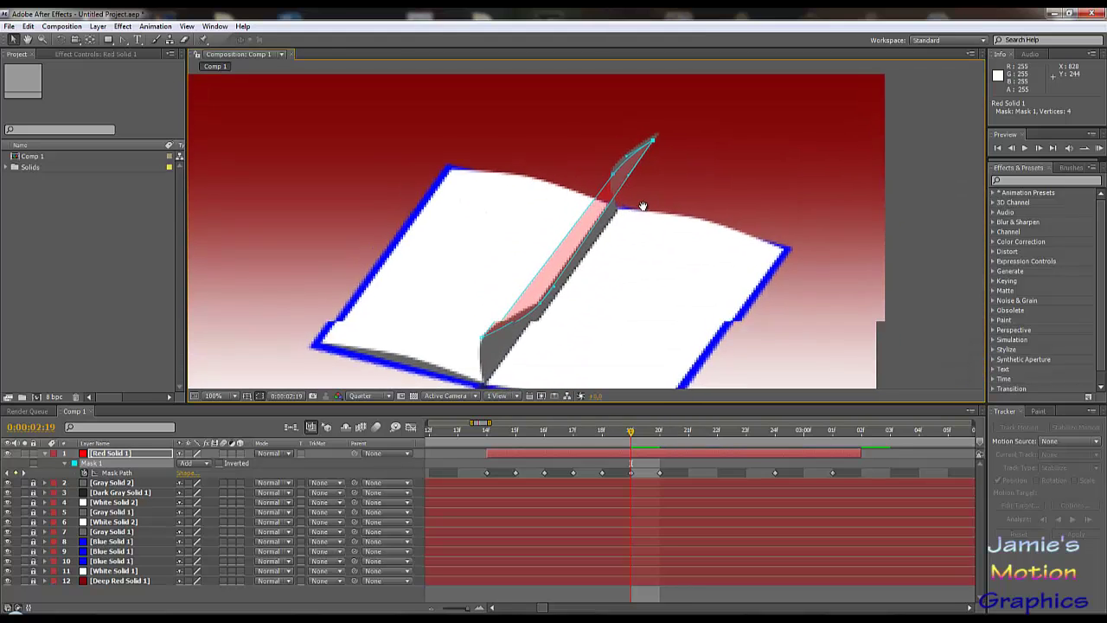
- Move the red mask's upper curl vertex onto the page's outer edge at 0:00:02:19
scroll(588, 264, up, 2)
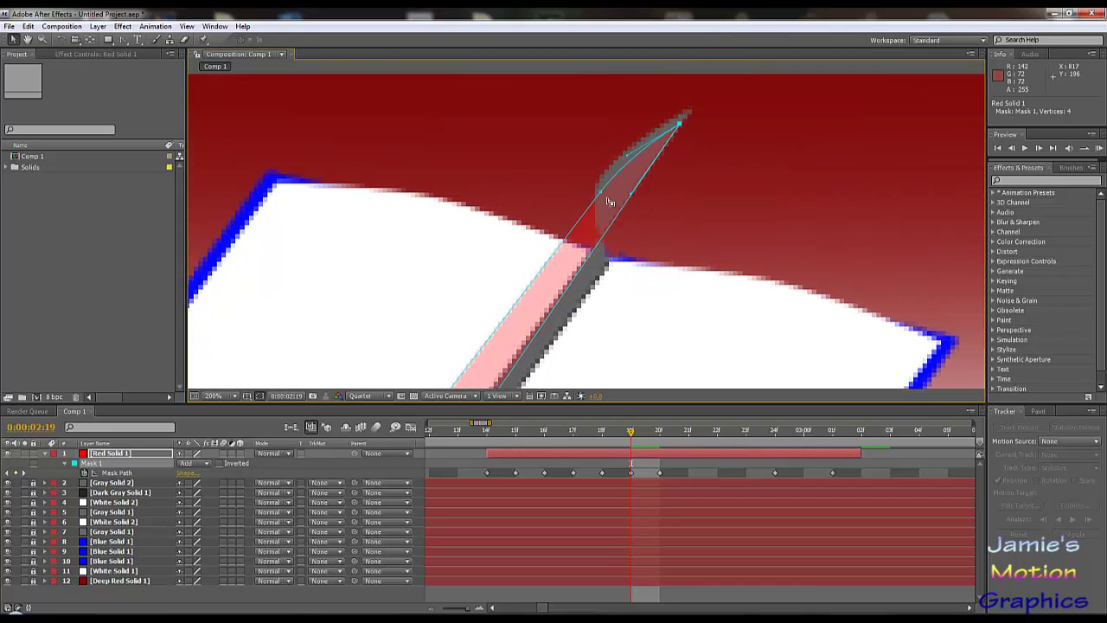
drag(599, 191, 595, 187)
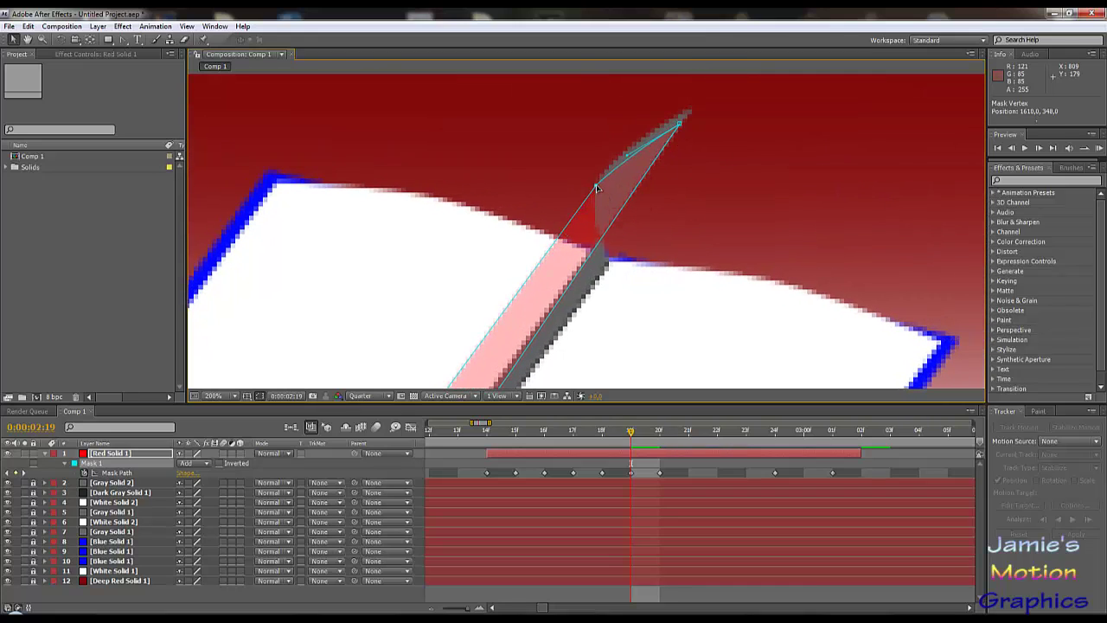
scroll(625, 180, down, 2)
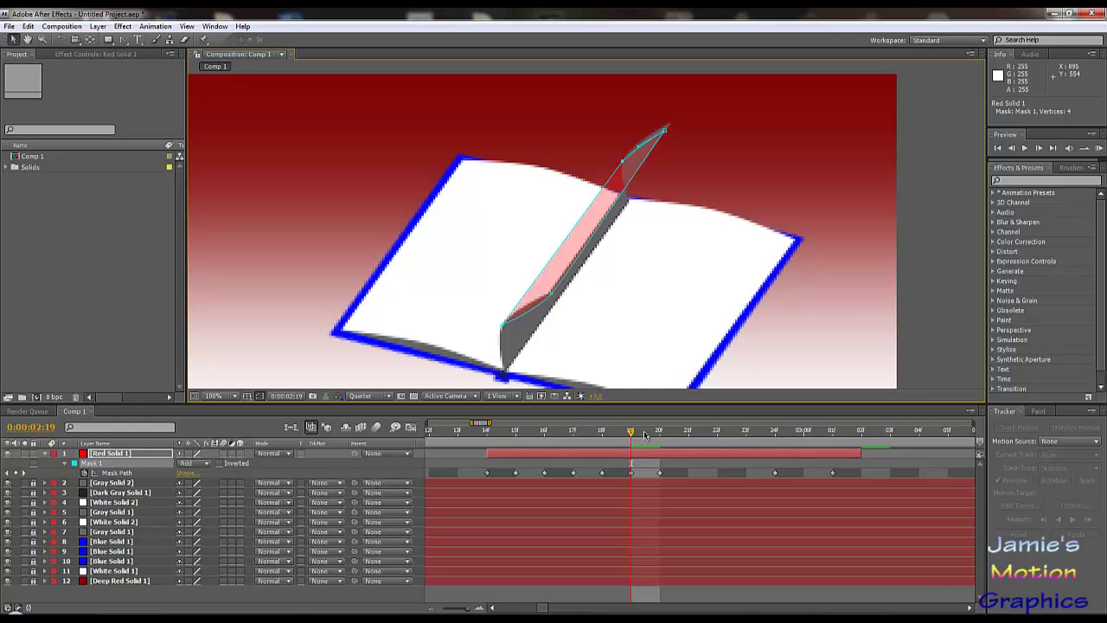
- At 0:00:02:20, place the red mask's tip vertex at the page's tip as a corner point and raise its upper curl vertex
drag(645, 434, 653, 434)
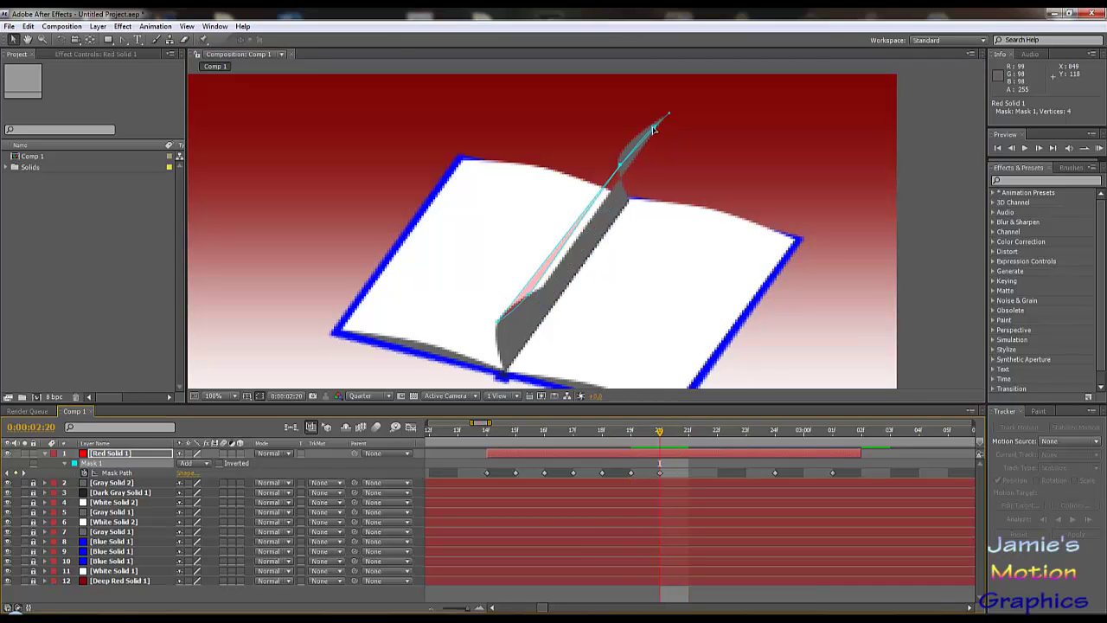
drag(654, 128, 665, 118)
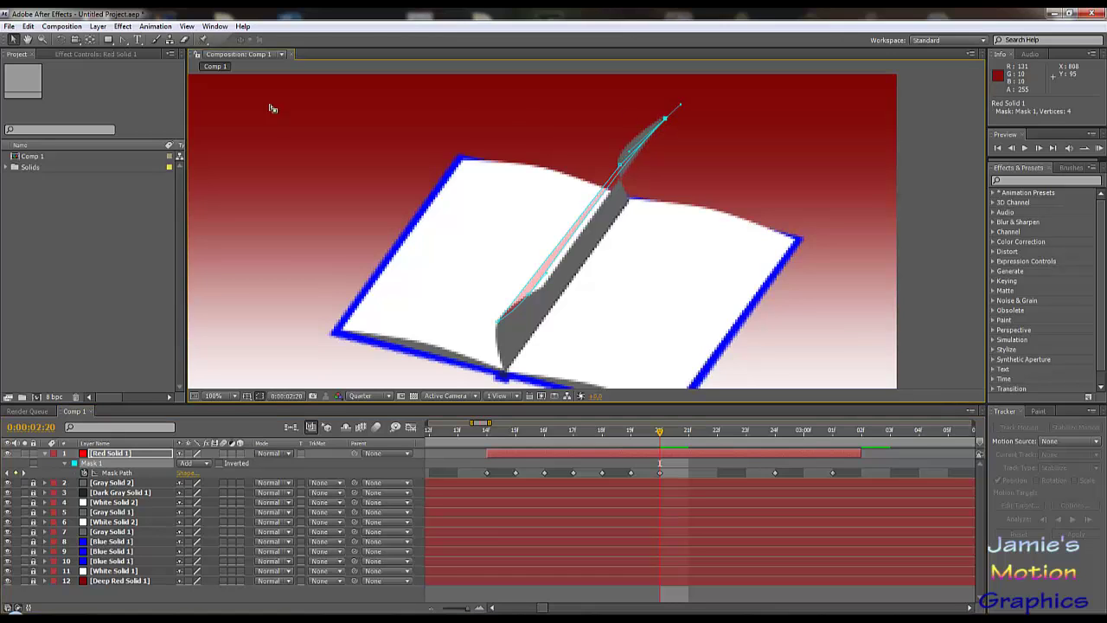
click(122, 41)
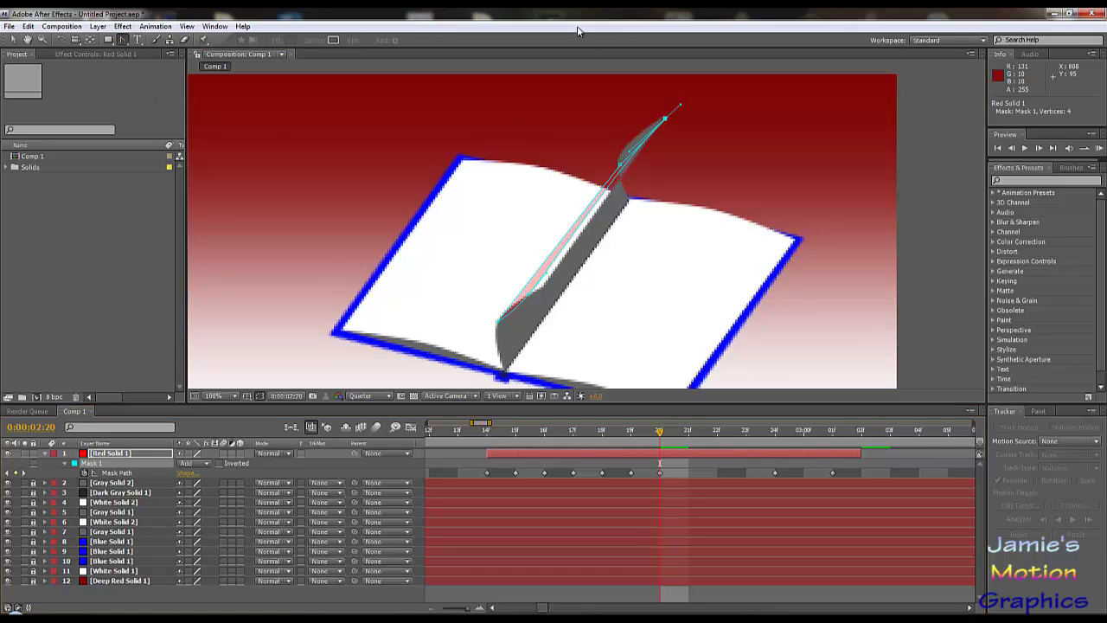
click(665, 119)
click(13, 40)
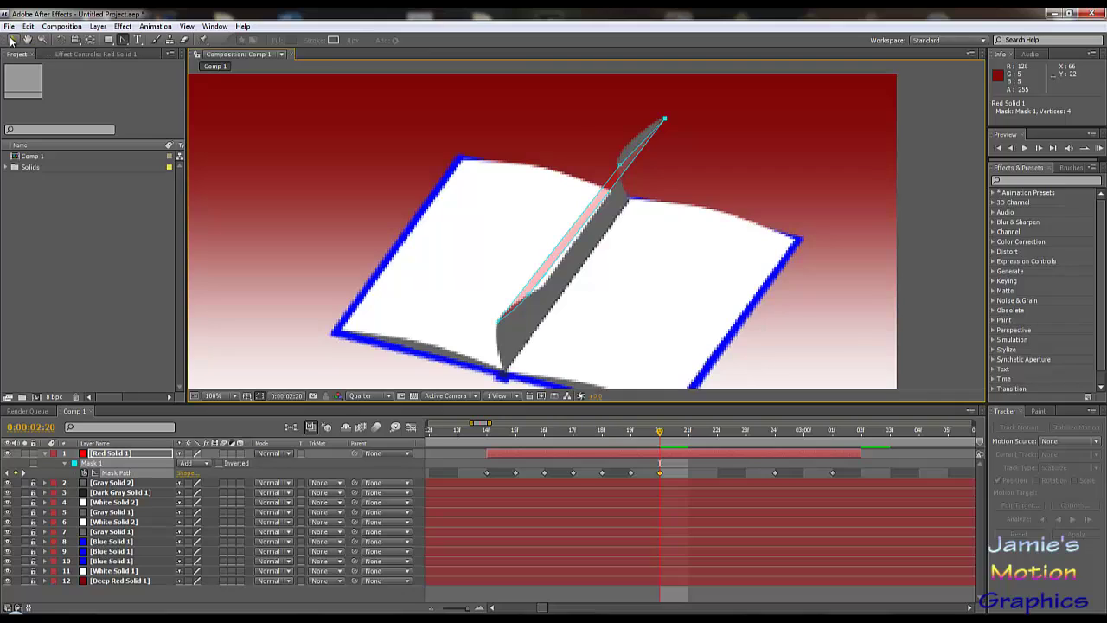
drag(620, 167, 620, 158)
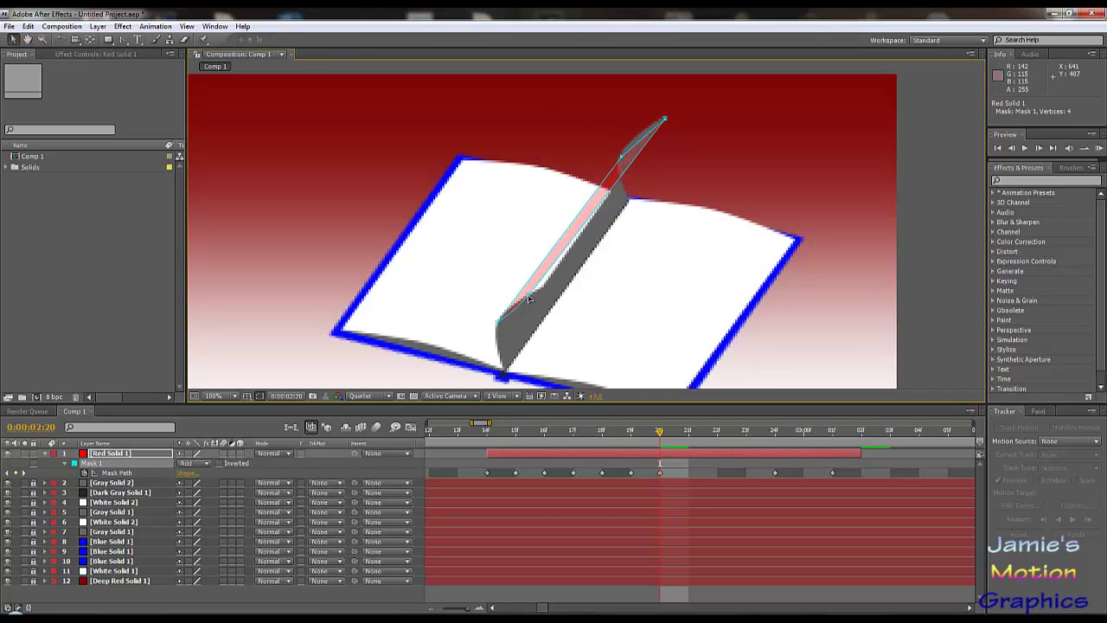
- At 0:00:02:20, align the Red Solid 1 mask's lower inner vertex with the turning page's edge and convert it to a corner point
drag(529, 293, 542, 285)
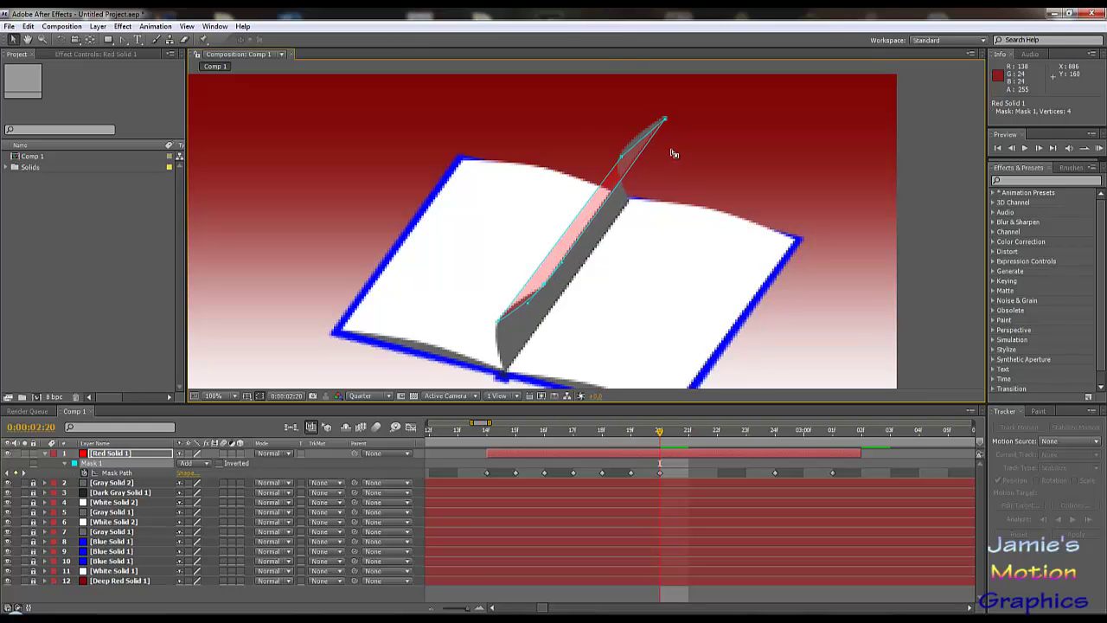
click(122, 40)
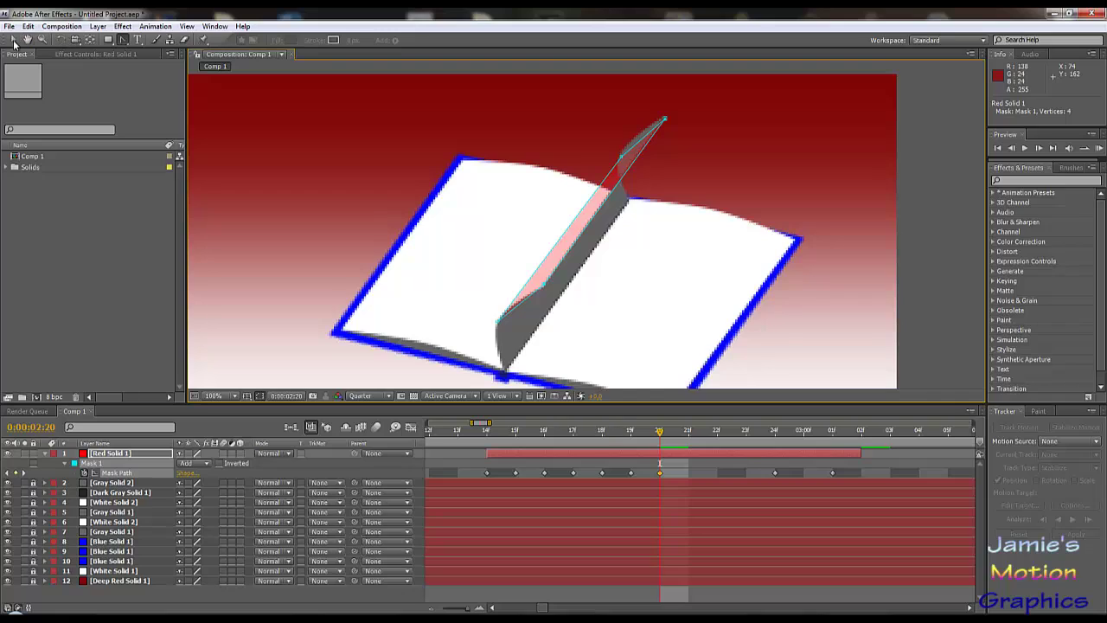
click(13, 40)
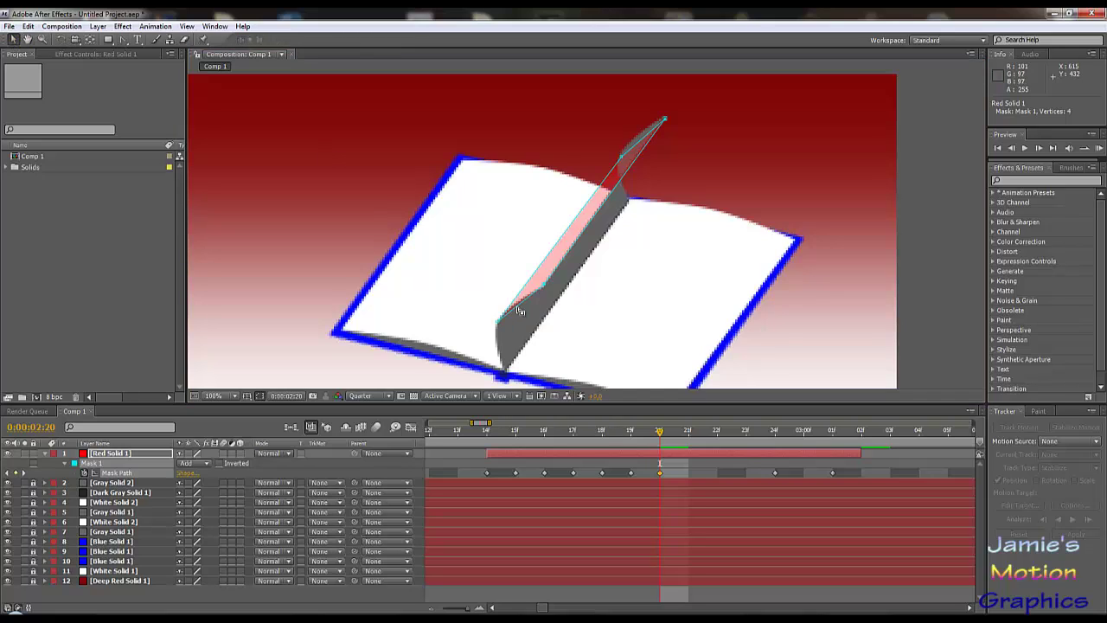
click(620, 159)
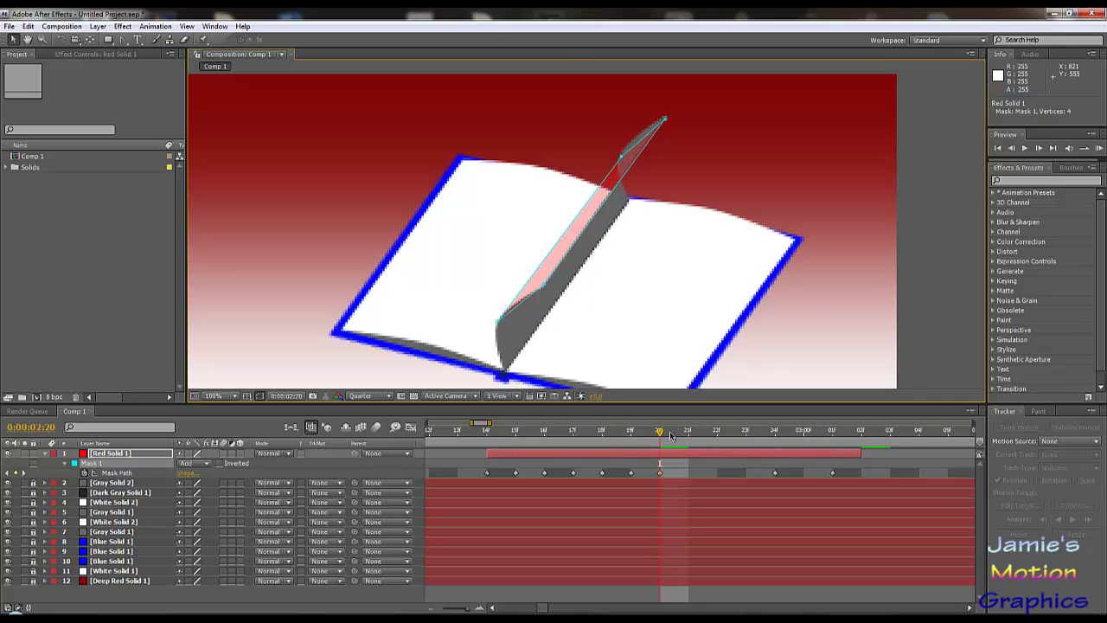
- At 0:00:02:21, convert the red mask's upper outer vertex to a corner and adjust its lower inner vertex to the page edge
drag(671, 432, 682, 434)
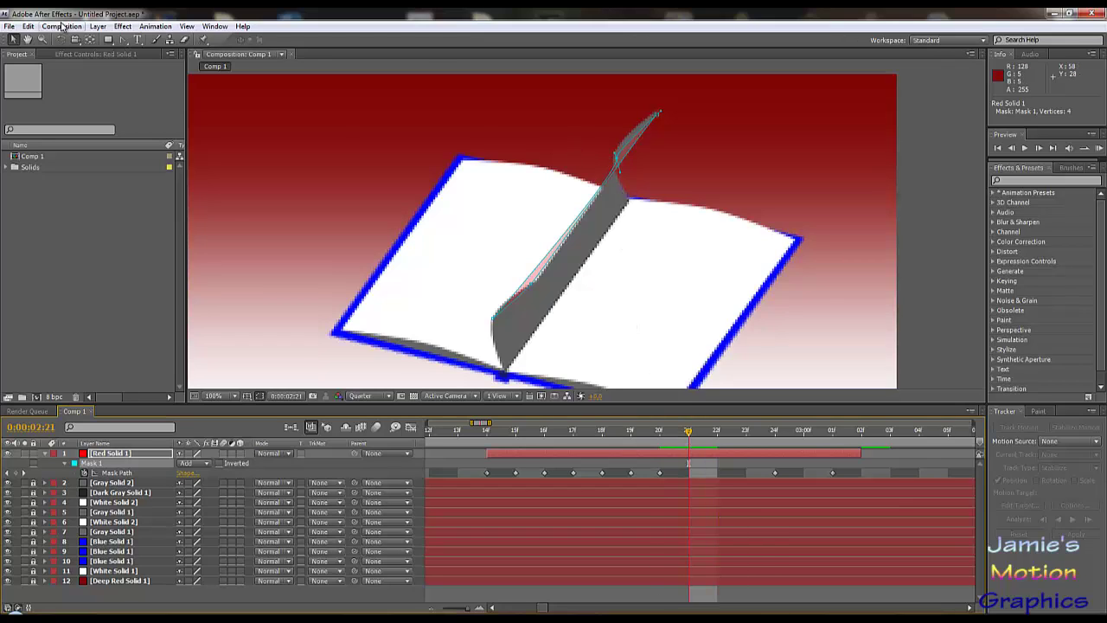
click(123, 40)
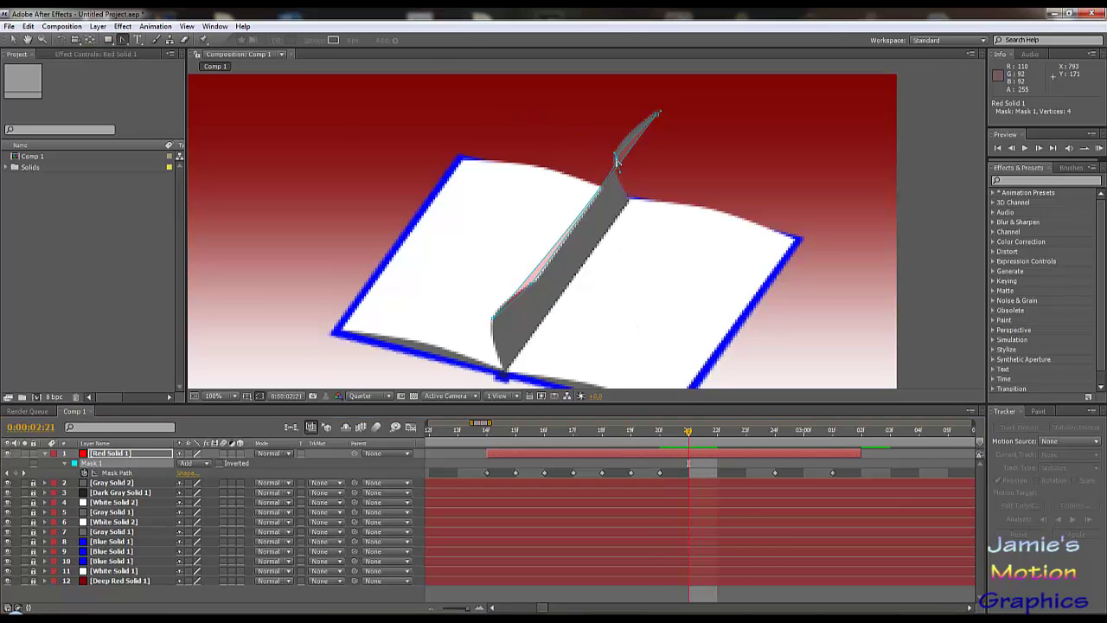
drag(616, 163, 620, 157)
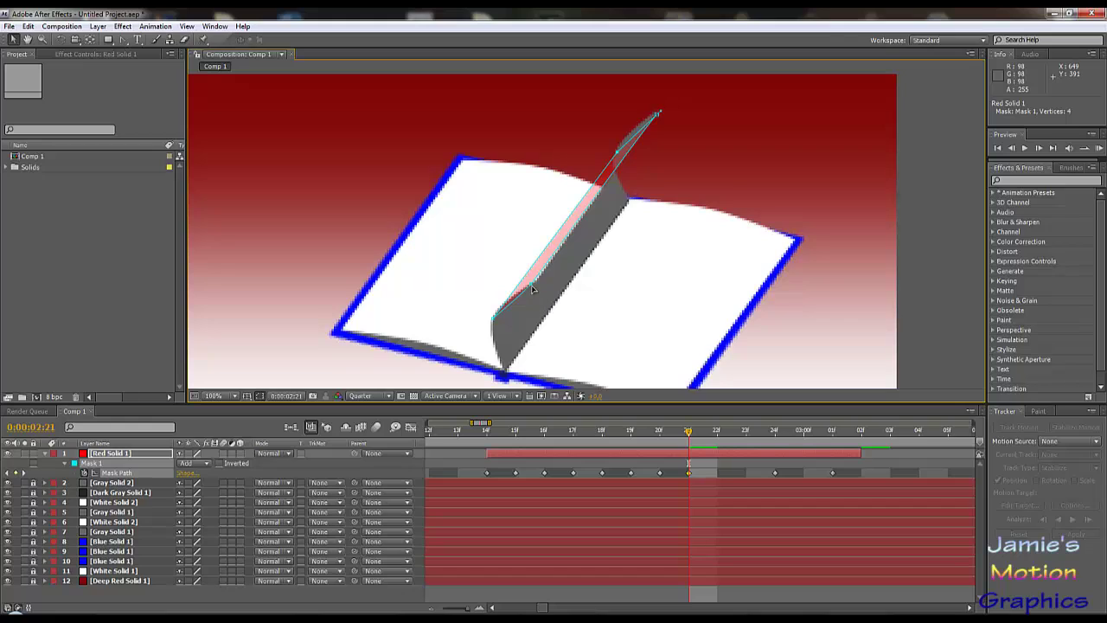
drag(531, 285, 537, 281)
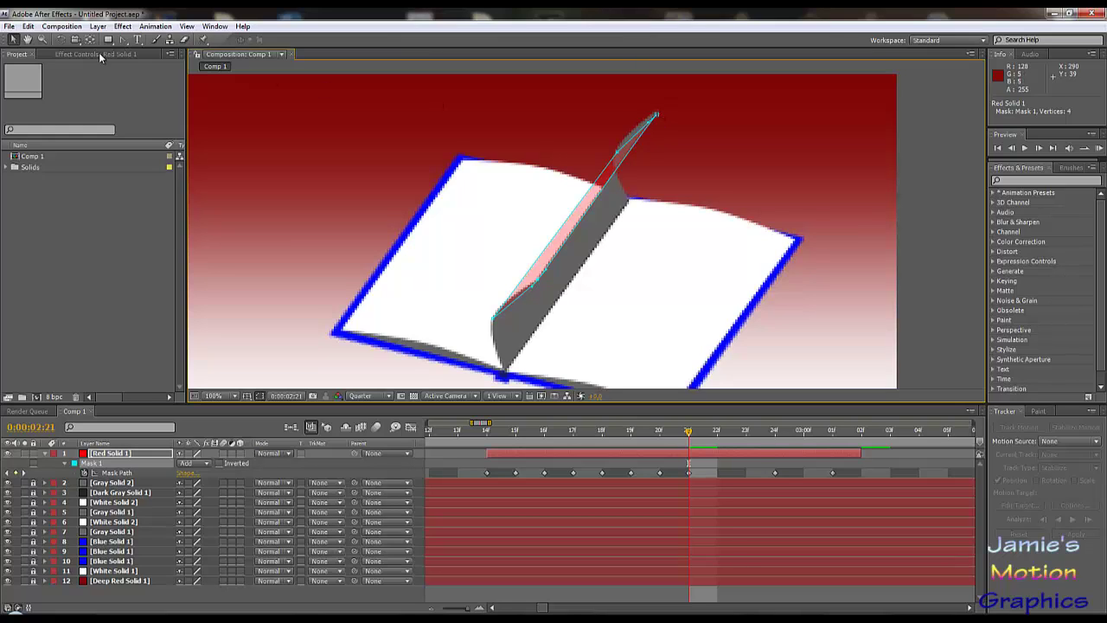
- At 0:00:02:22, convert the red mask's lowest vertex to a corner and move the neighbouring inner vertex onto the page edge
drag(689, 435, 709, 442)
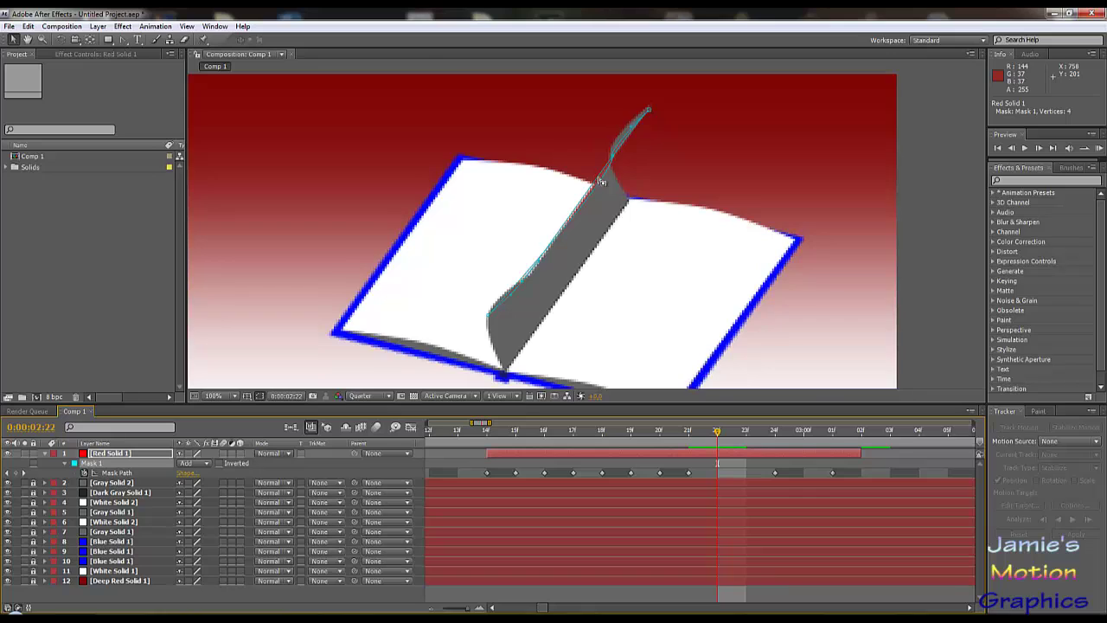
drag(592, 185, 694, 227)
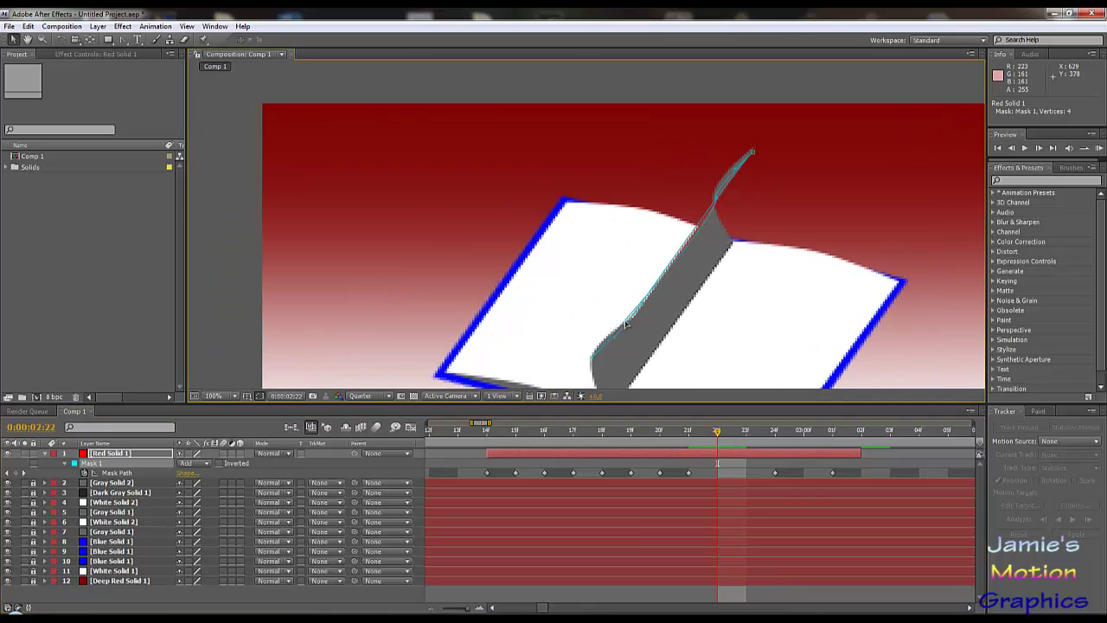
drag(627, 325, 614, 331)
key(ctrl+z)
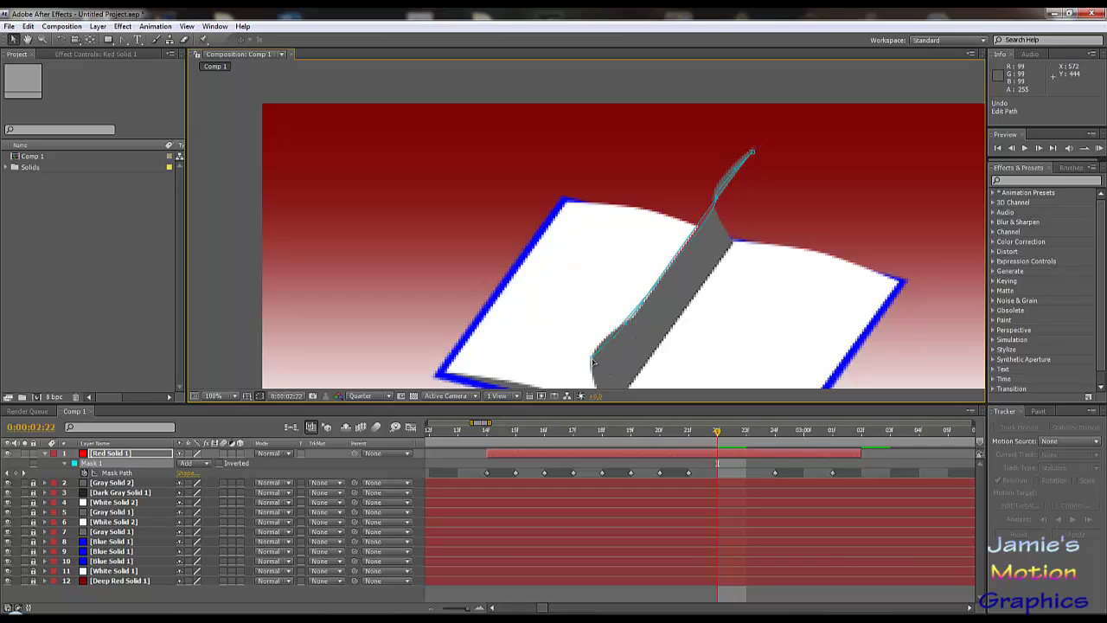
scroll(593, 361, up, 2)
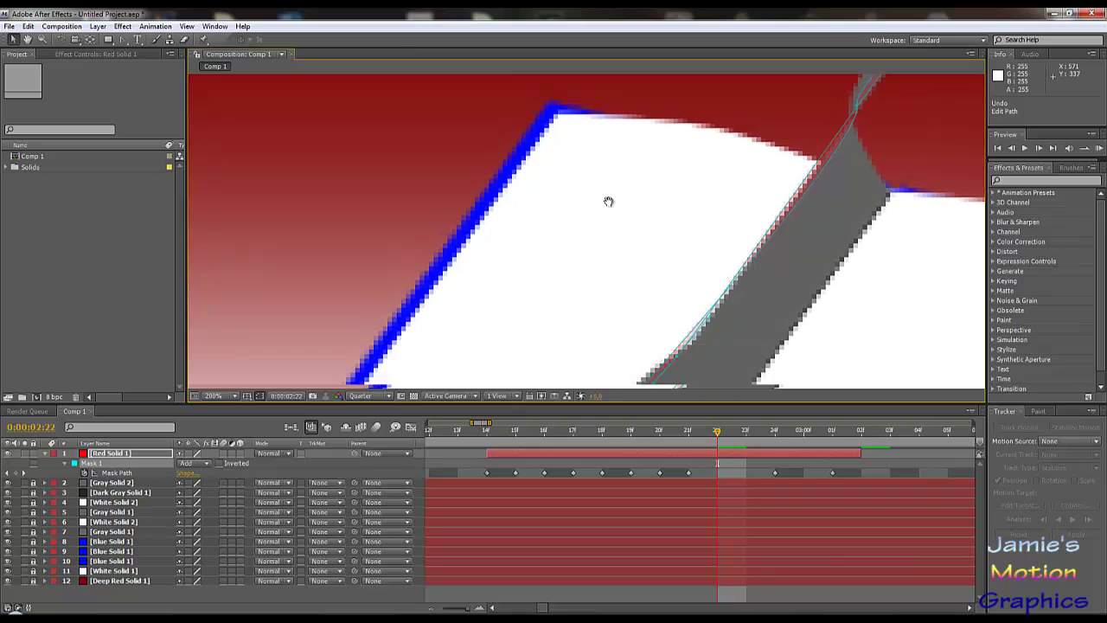
click(610, 293)
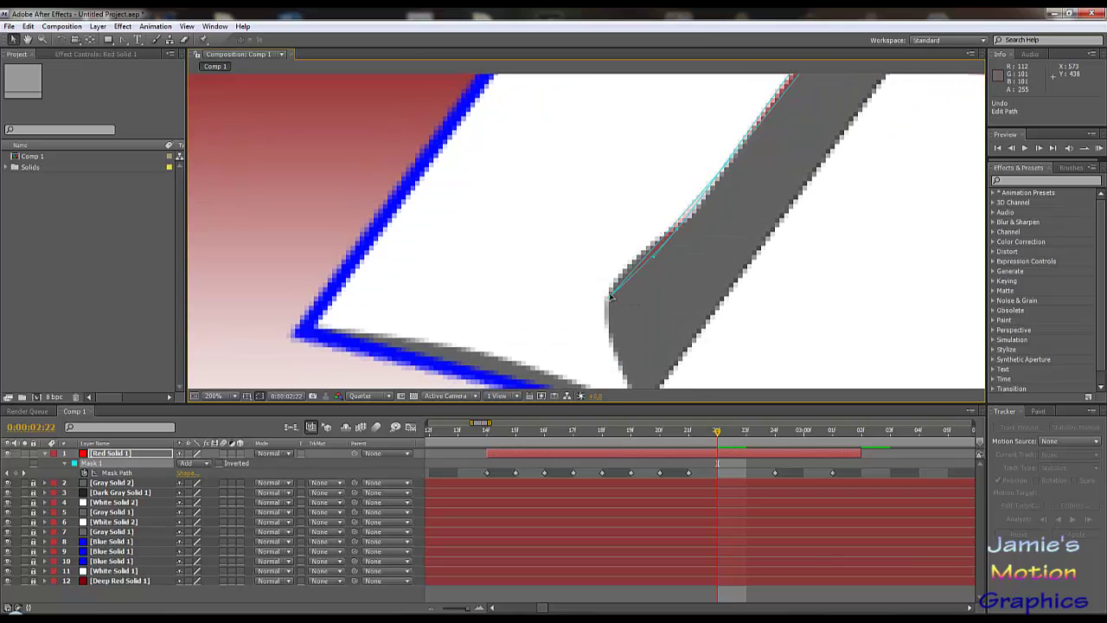
key(ctrl+z)
click(123, 42)
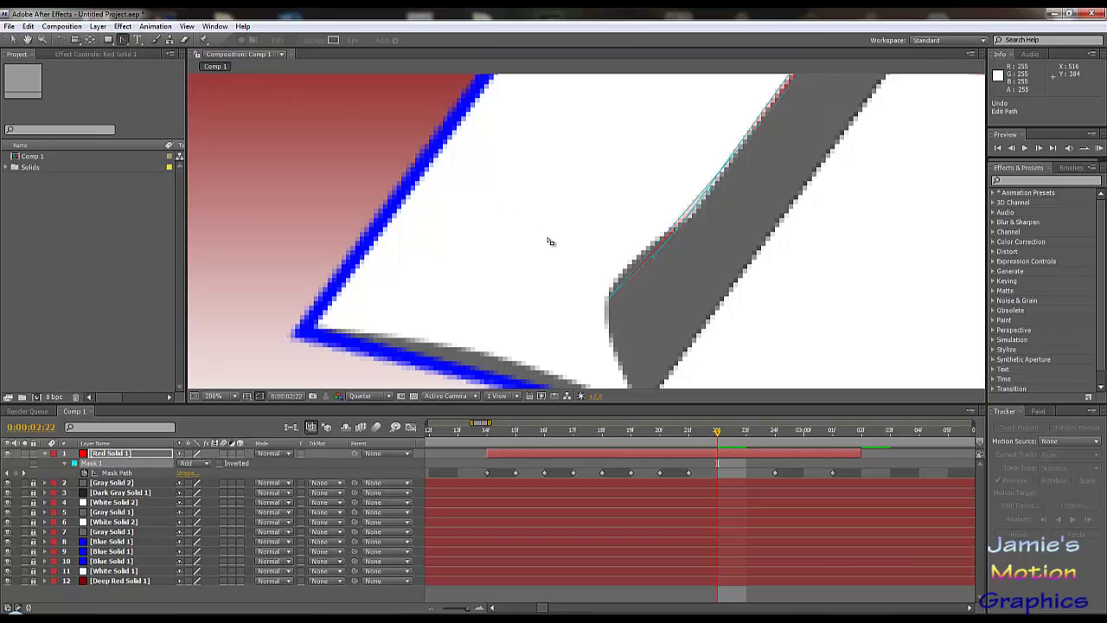
click(610, 299)
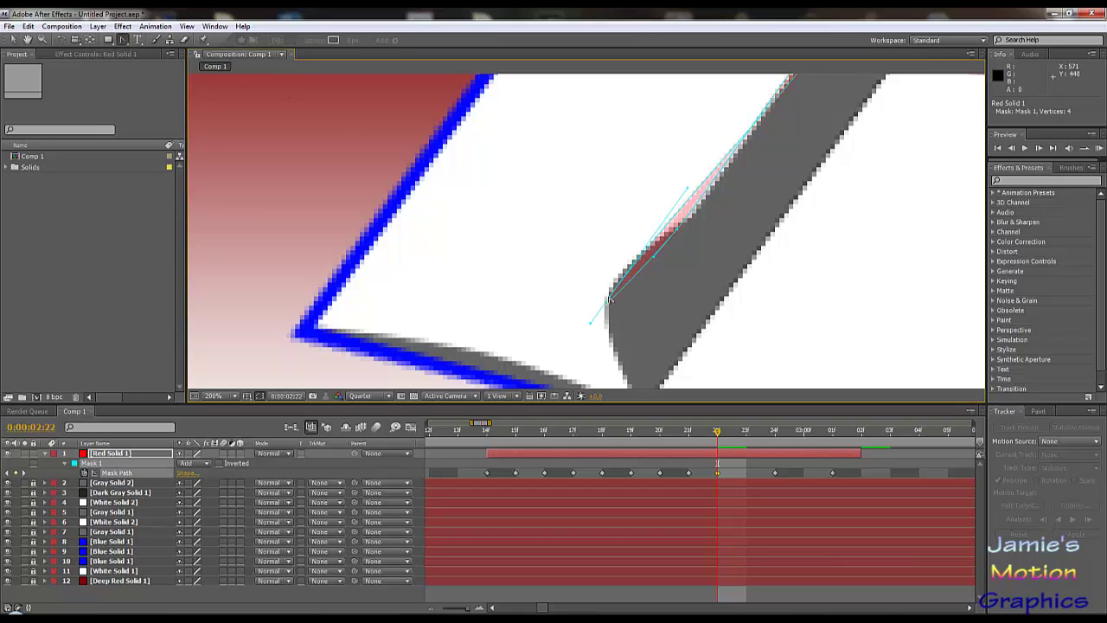
click(12, 39)
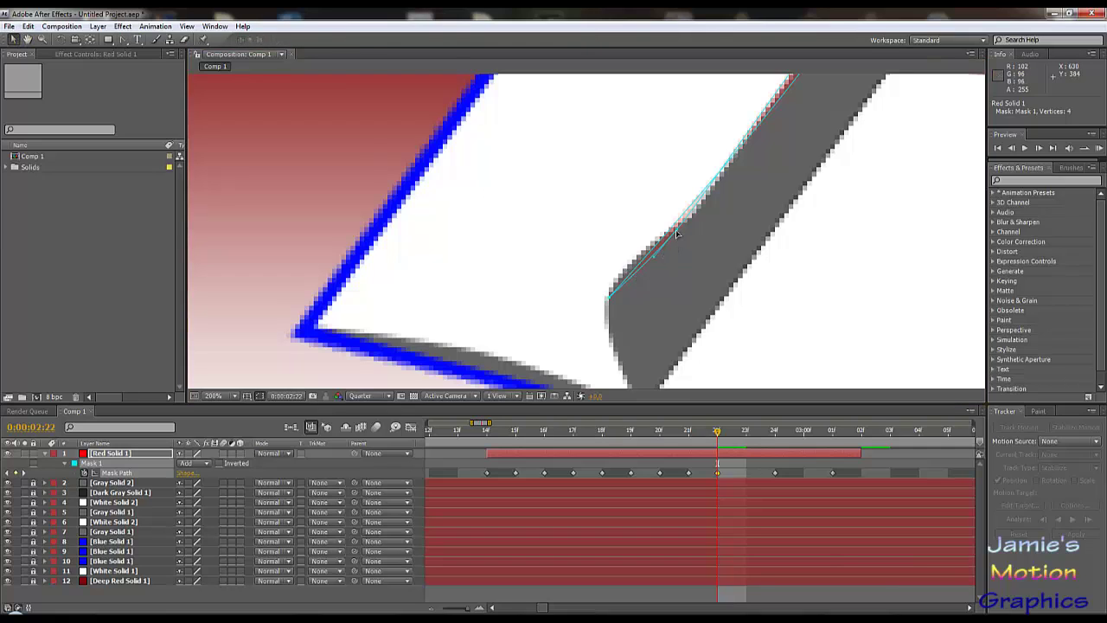
drag(677, 229, 698, 214)
drag(698, 214, 699, 280)
- At 0:00:02:22, move the red mask's tip vertex and upper outer vertex closer to the turning page's upper outline
scroll(700, 279, down, 2)
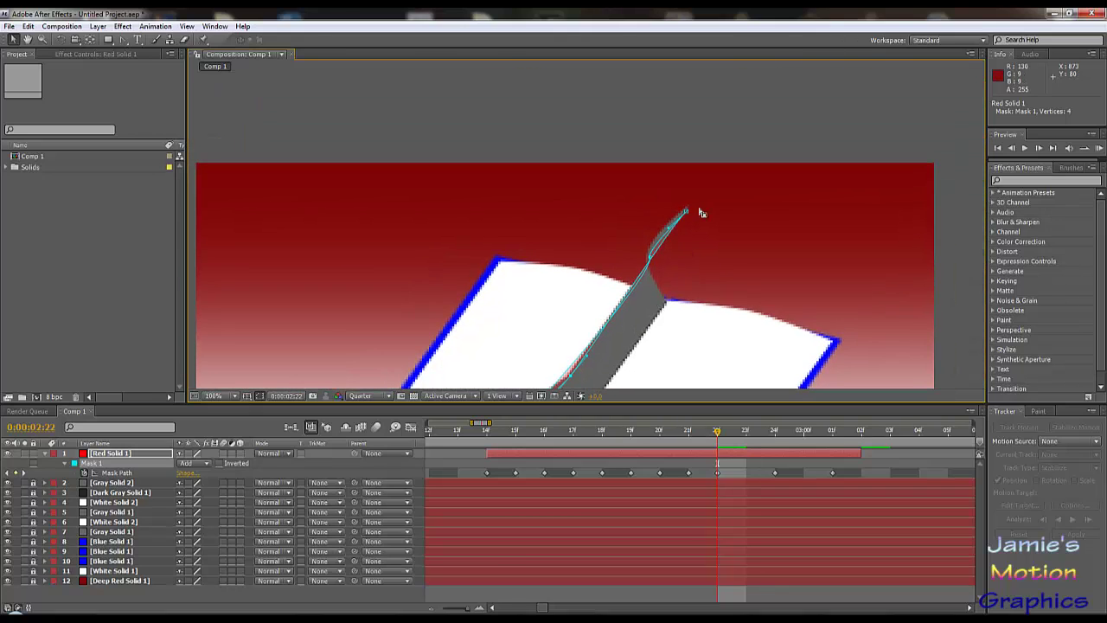
scroll(698, 227, up, 1)
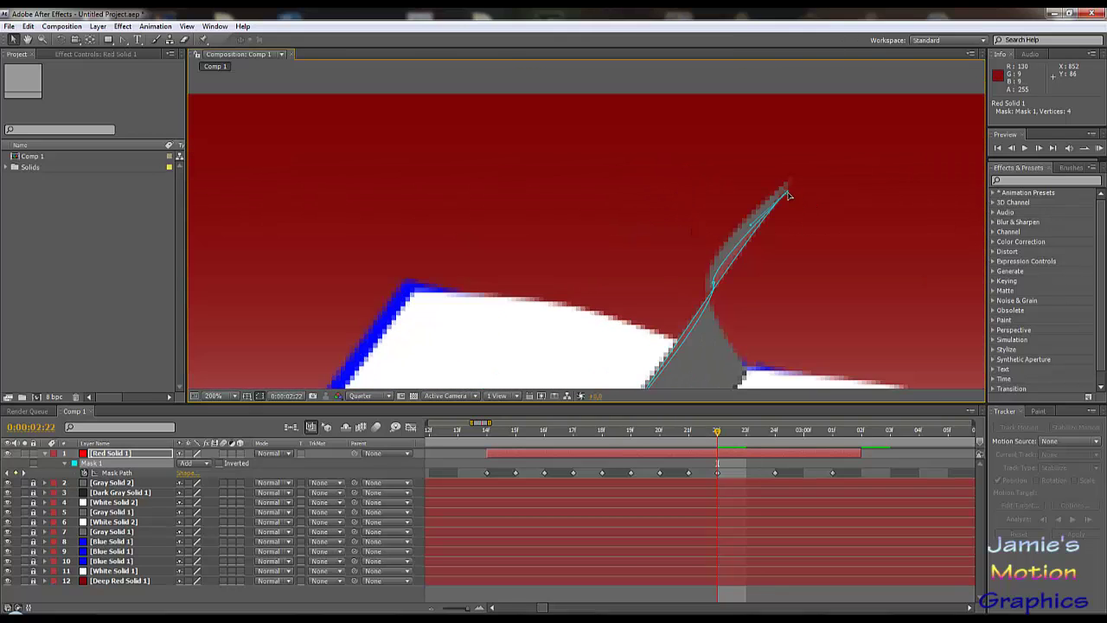
drag(786, 196, 789, 191)
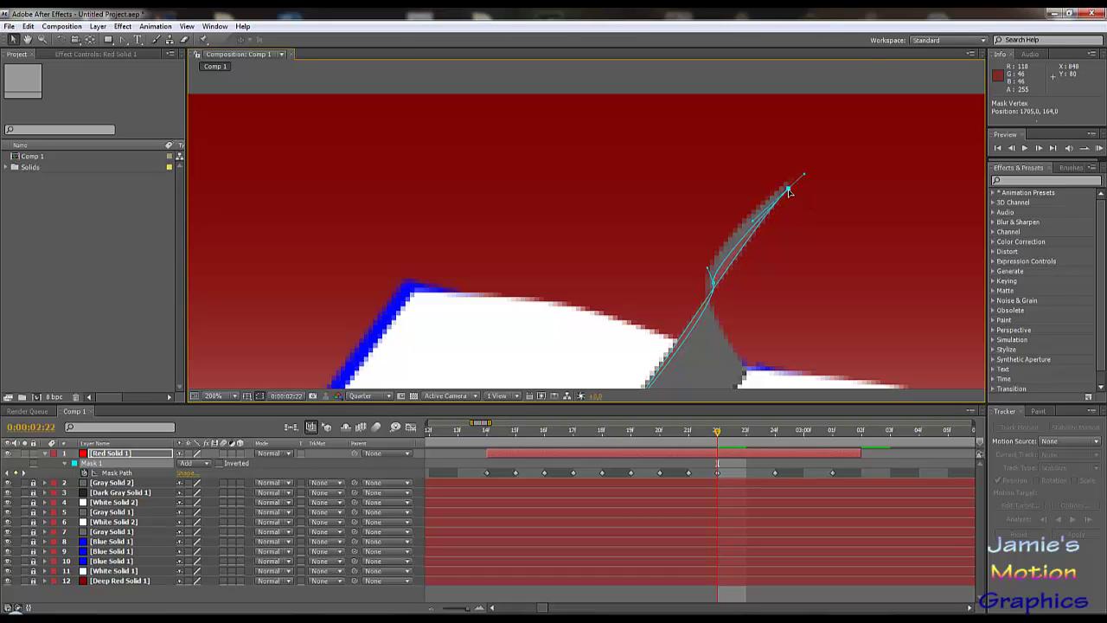
drag(714, 285, 709, 279)
- Convert the red mask's upper outer vertex and tip vertex to corner points
click(124, 41)
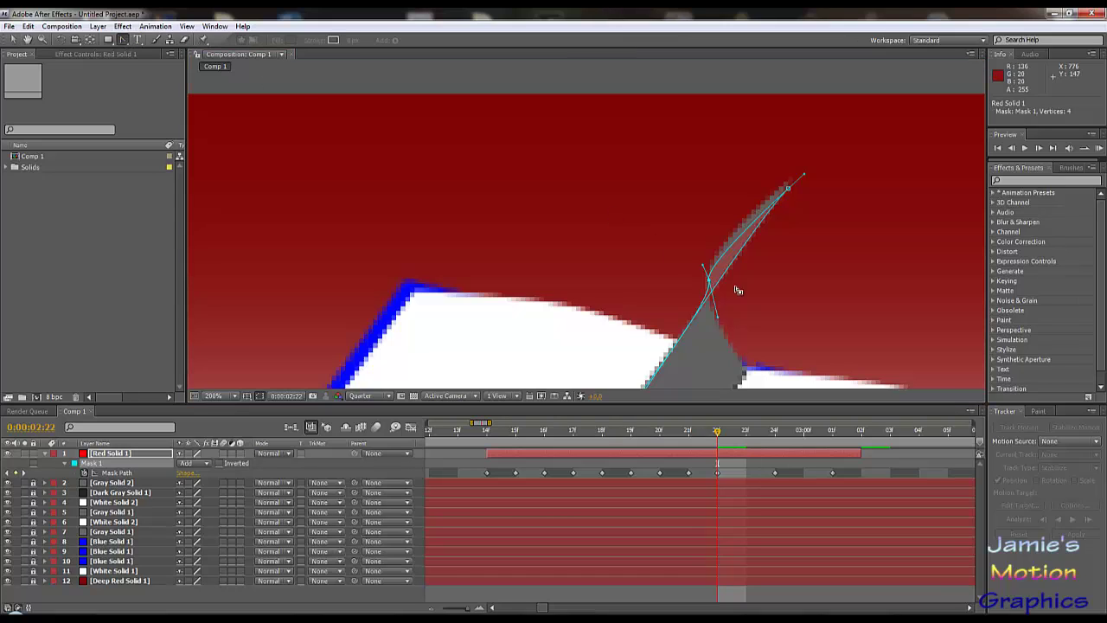
click(708, 282)
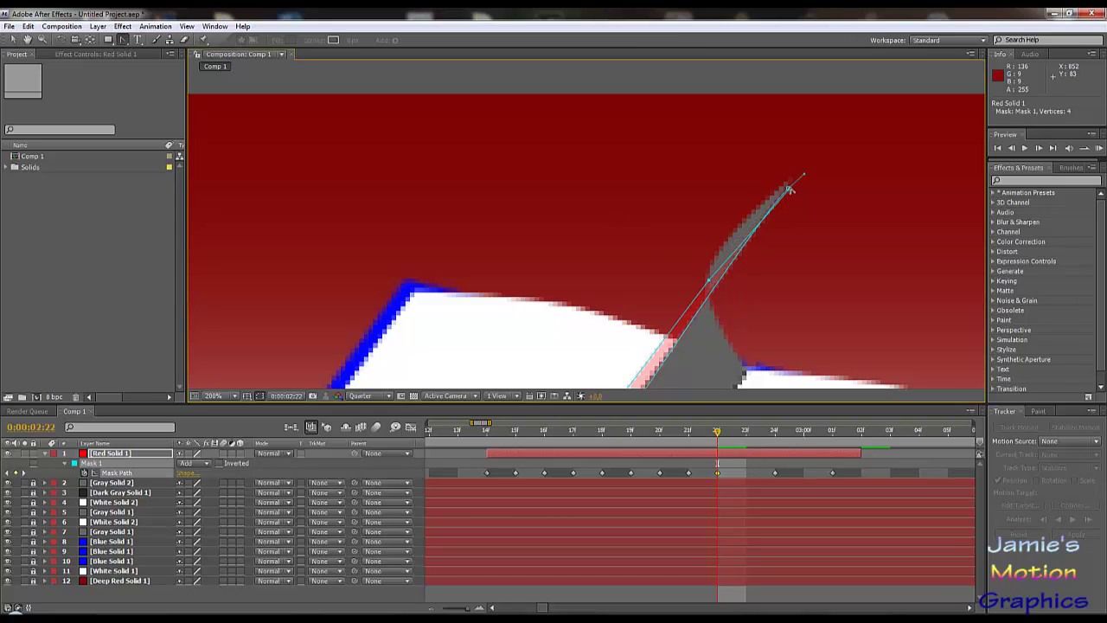
click(788, 188)
click(14, 40)
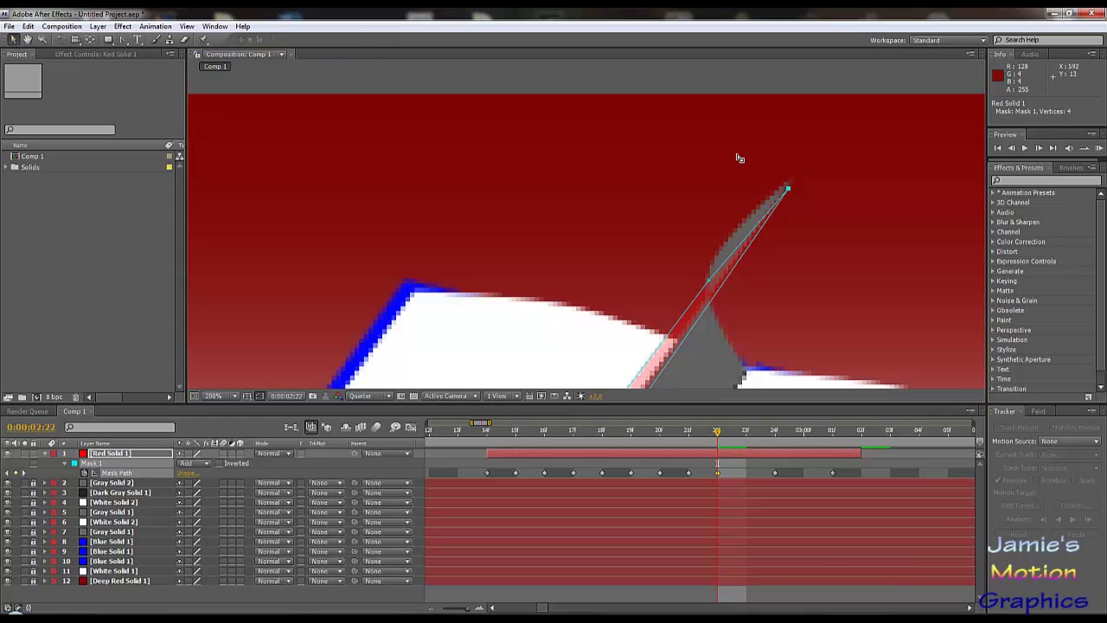
- Nudge the red mask's tip and upper outer vertices up to the edge of the turning page's top
drag(787, 188, 782, 183)
drag(761, 258, 702, 175)
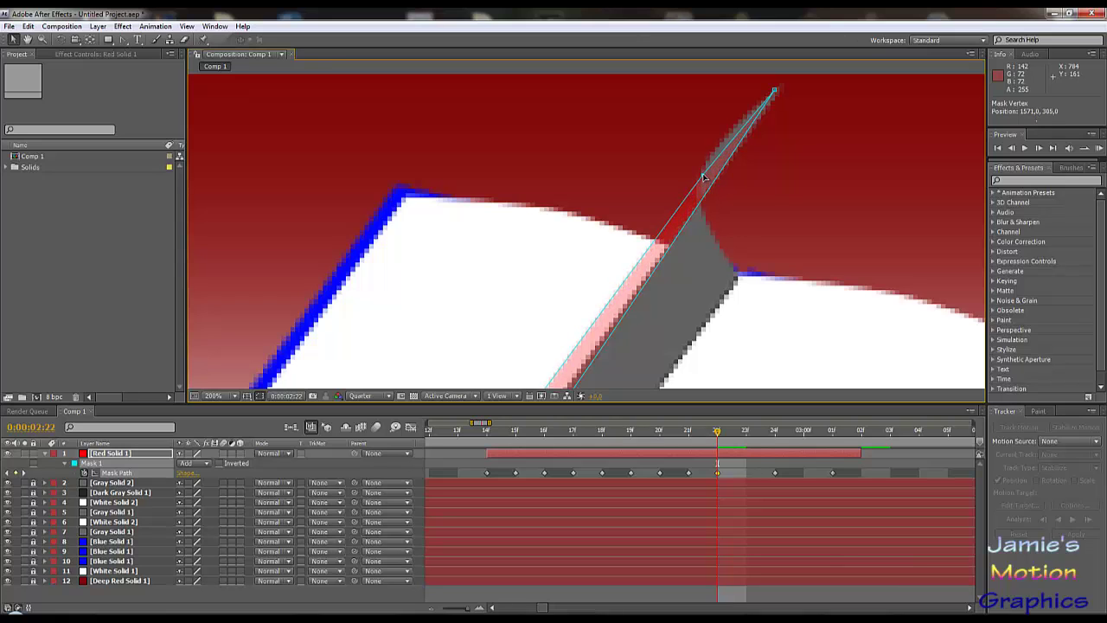
drag(733, 235, 738, 162)
scroll(723, 189, down, 1)
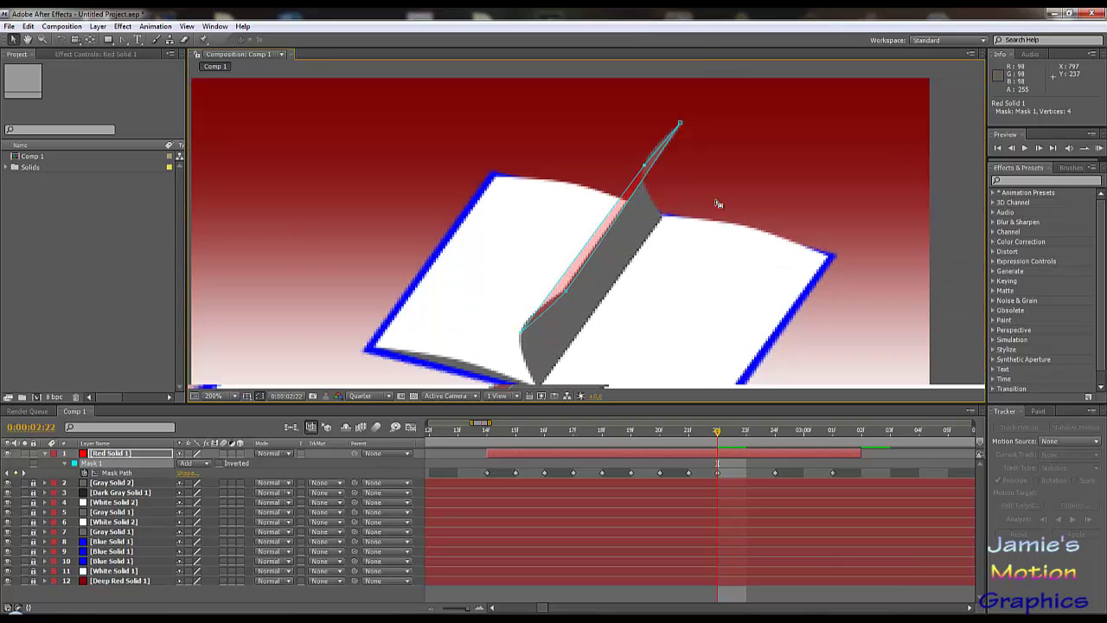
- At 0:00:02:23, reposition the red mask's lower vertices along the turning page's lower edge
drag(719, 434, 746, 437)
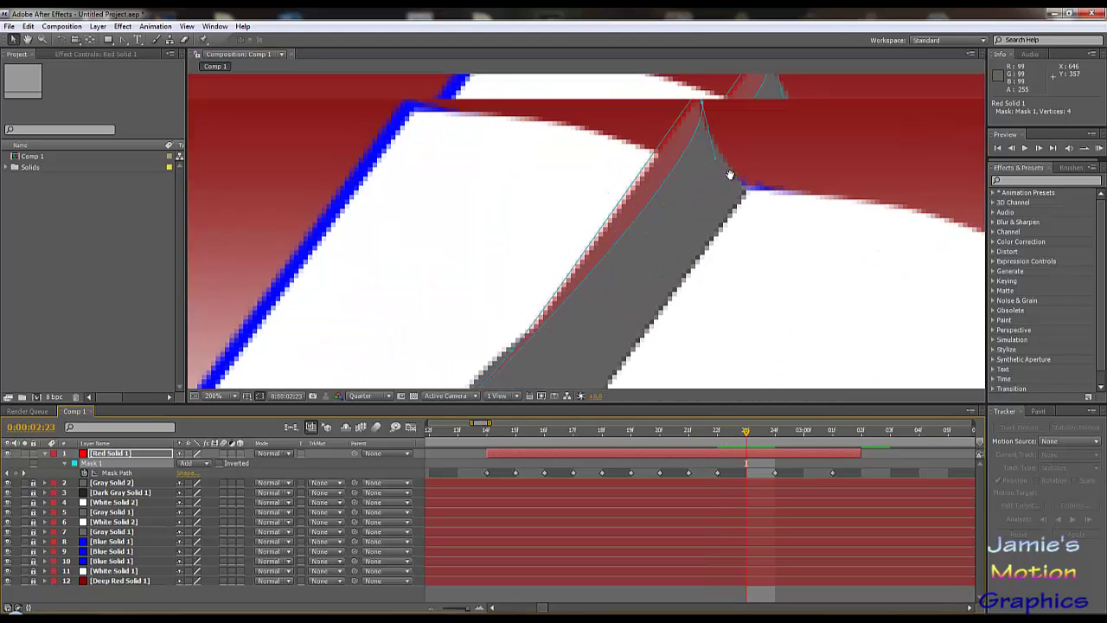
scroll(531, 326, up, 1)
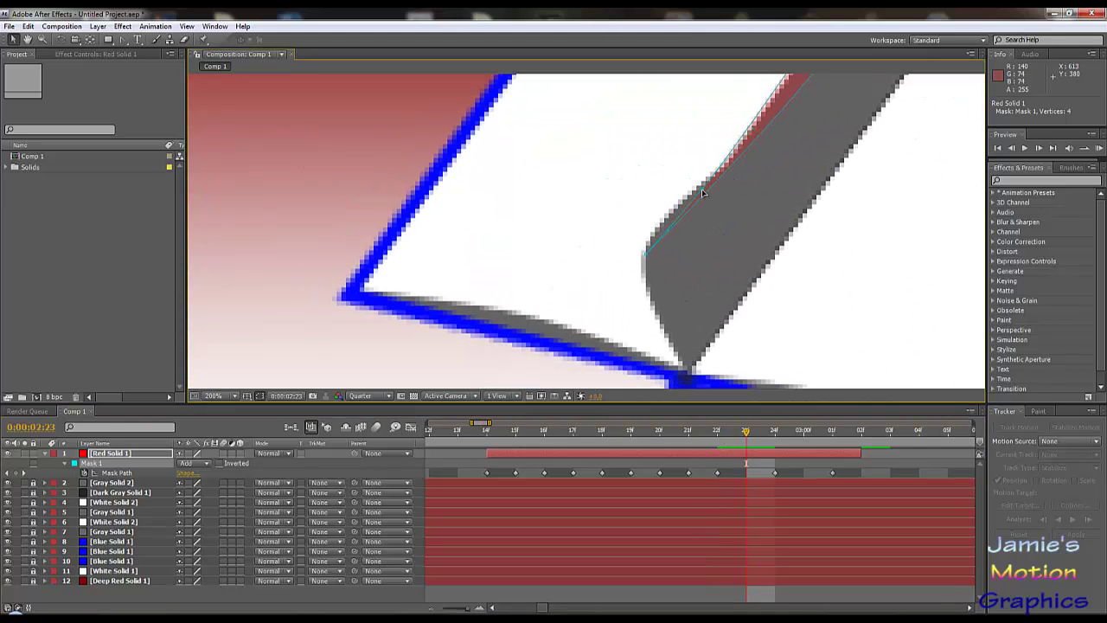
drag(702, 192, 718, 282)
scroll(721, 278, down, 1)
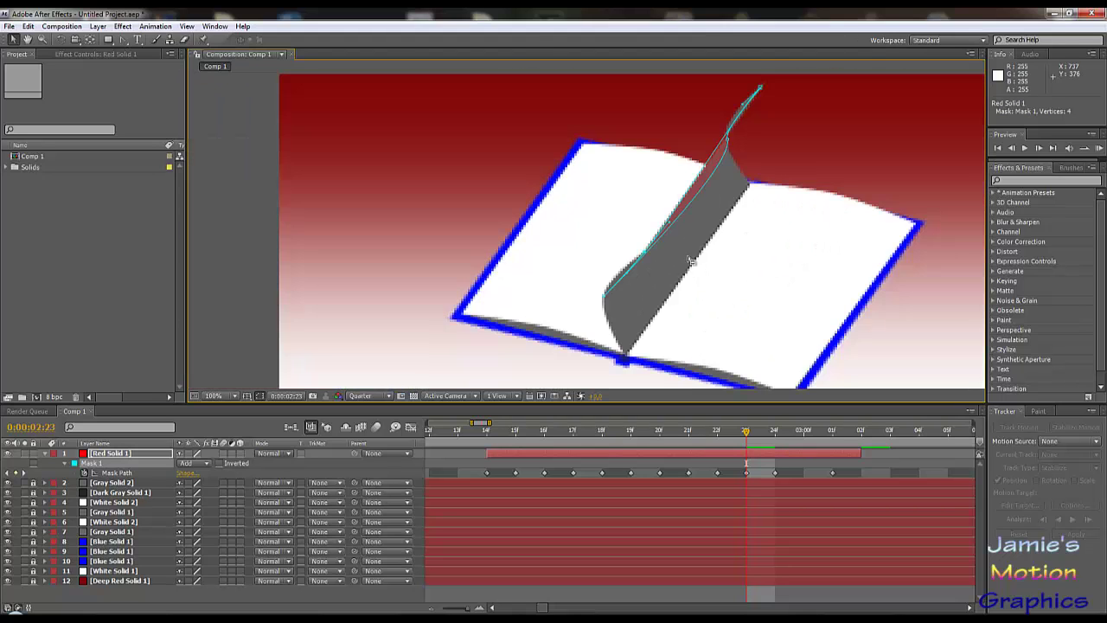
drag(617, 302, 685, 303)
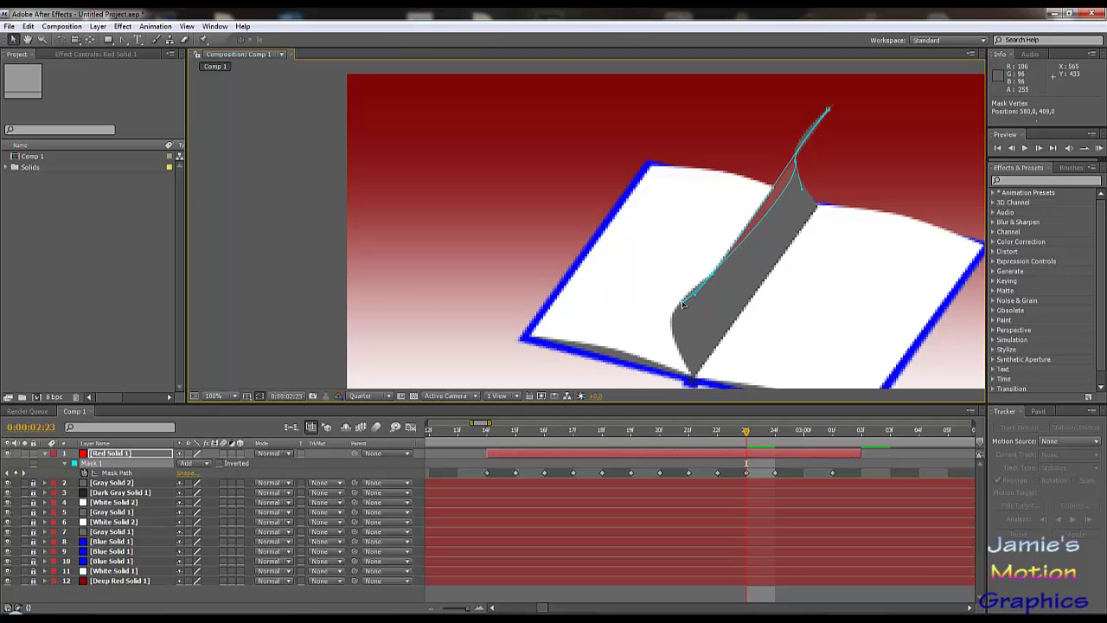
- Convert the red mask's upper outer vertex to a corner, then fit it and the lowest vertex to the page outline at 0:00:02:23
click(123, 39)
key(ctrl+z)
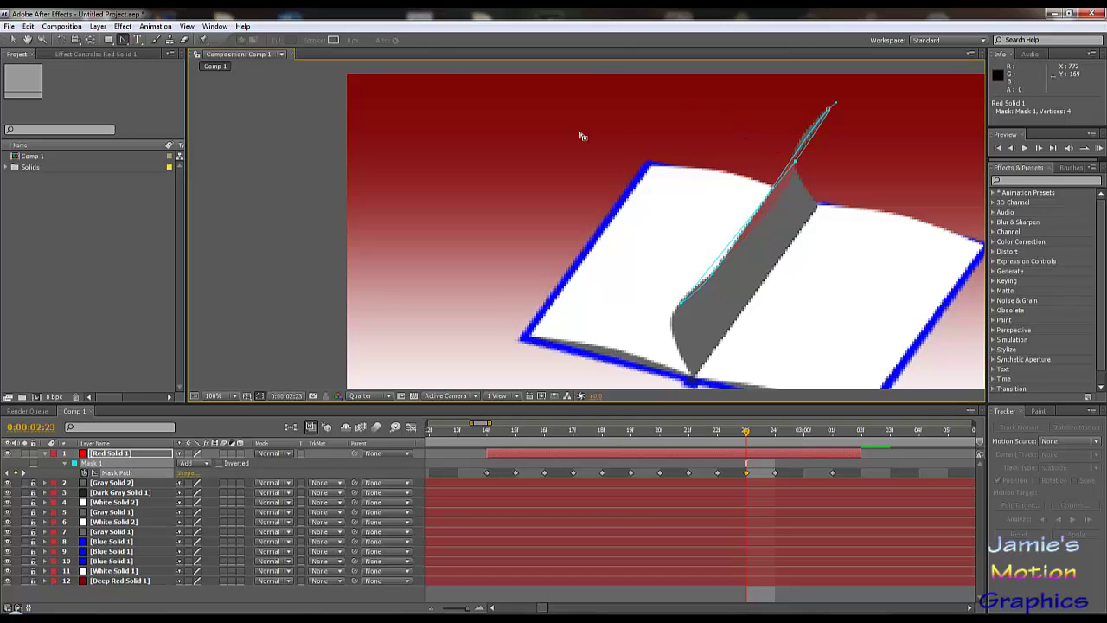
click(13, 39)
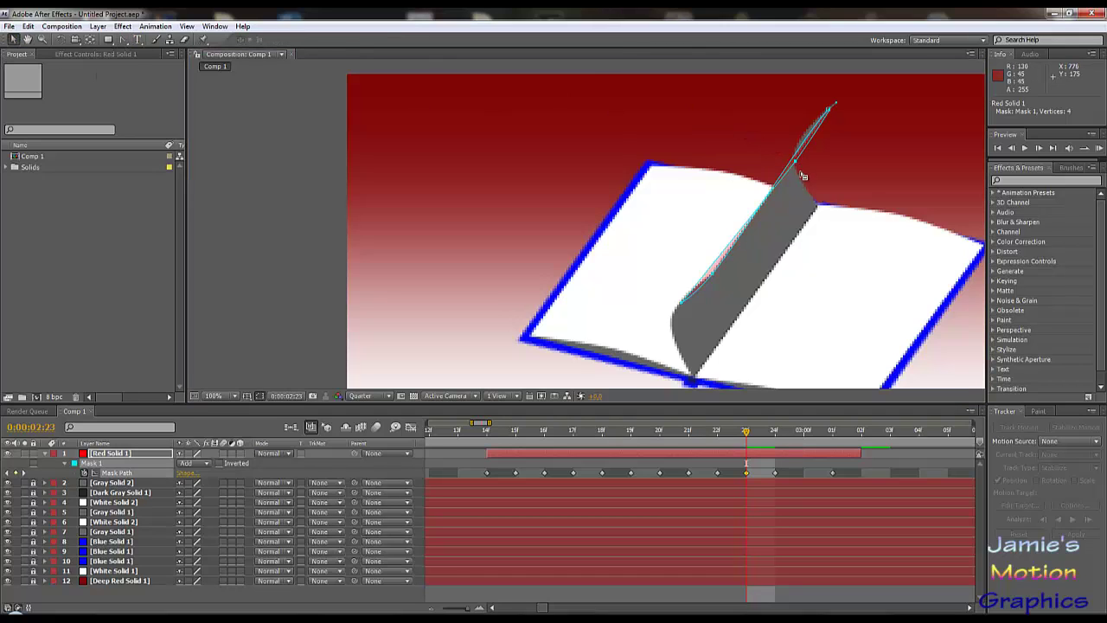
drag(795, 165, 803, 139)
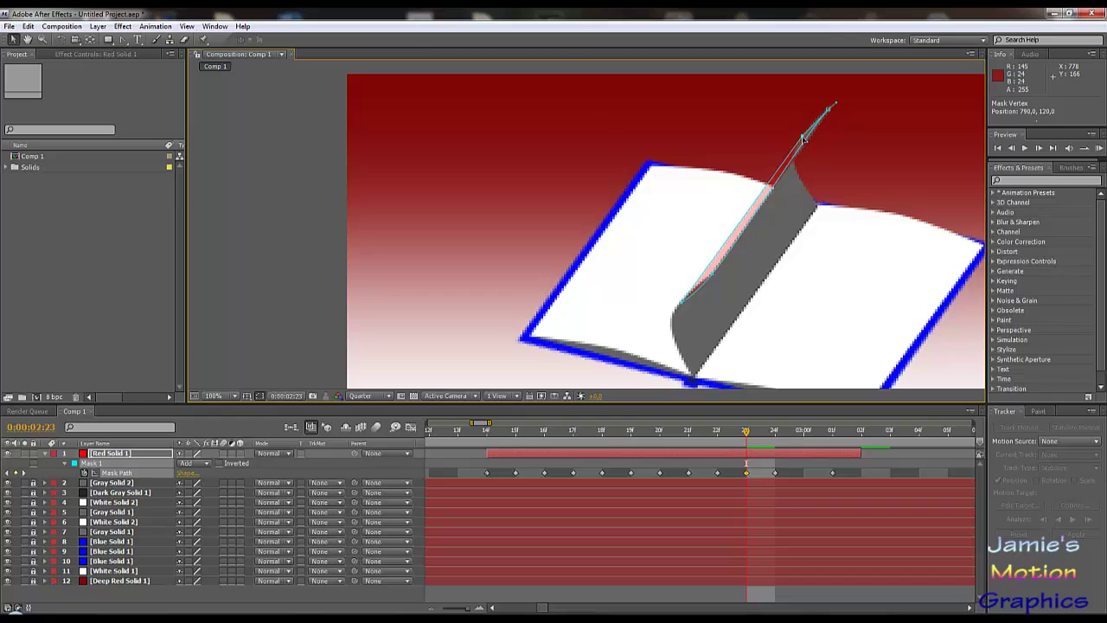
click(682, 302)
drag(679, 306, 679, 312)
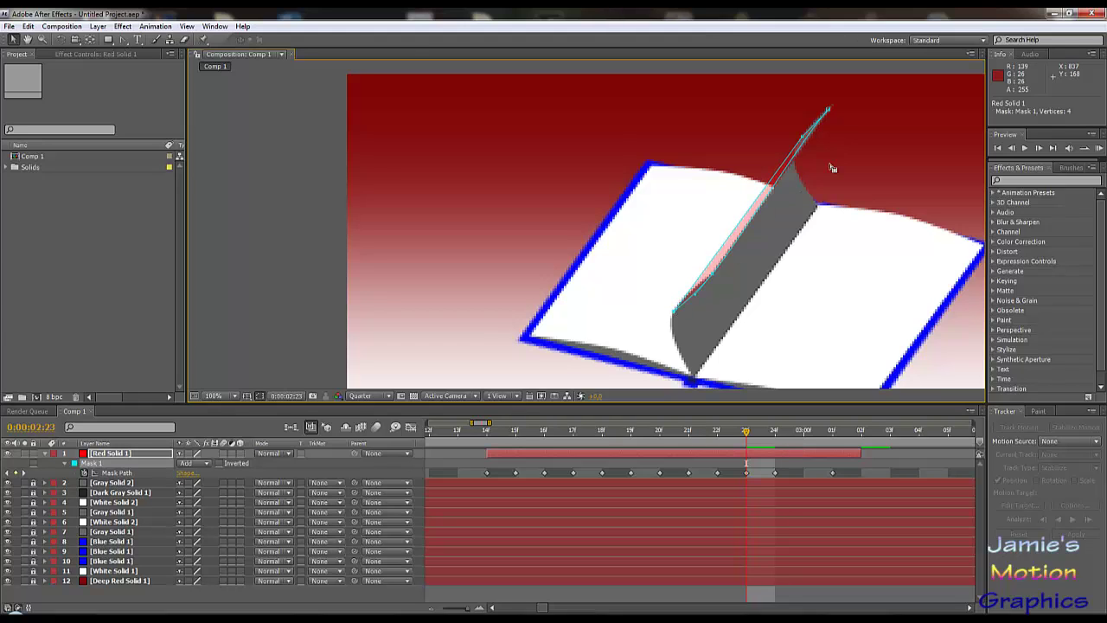
- At 0:00:02:23, convert the red mask's tip vertex to a corner and move it up onto the turning page's upper tip
scroll(817, 195, up, 2)
scroll(844, 226, right, 5)
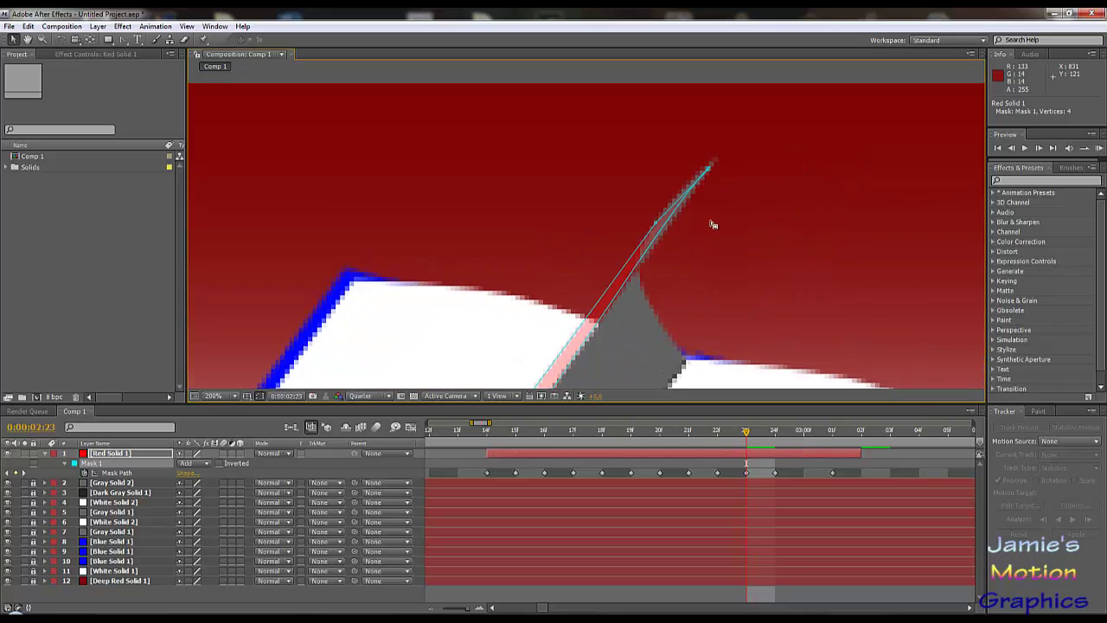
scroll(714, 183, up, 2)
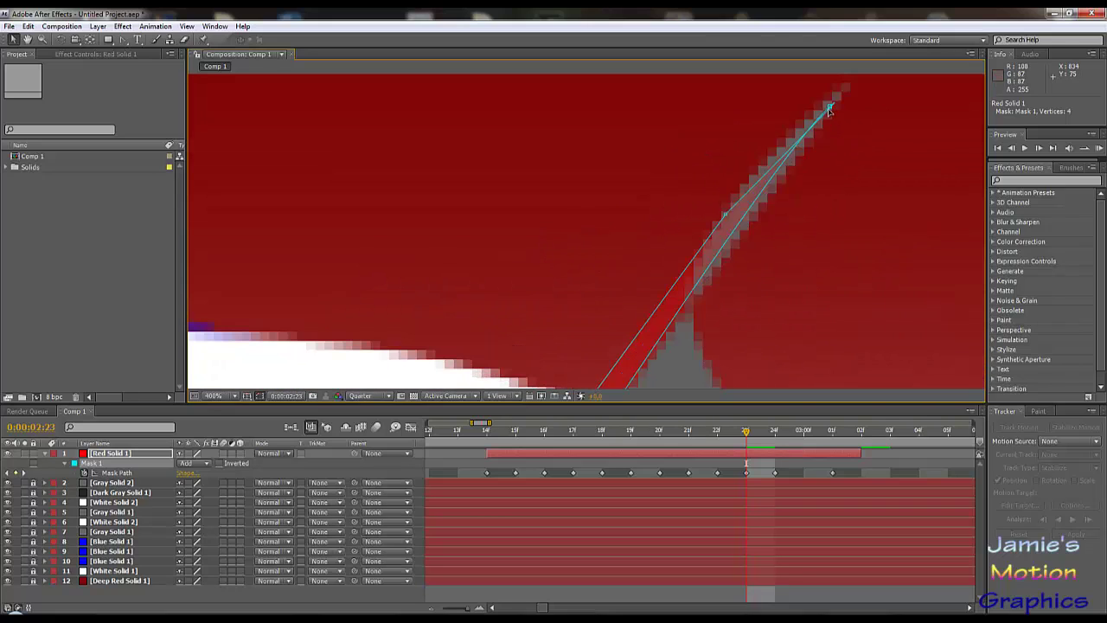
click(124, 40)
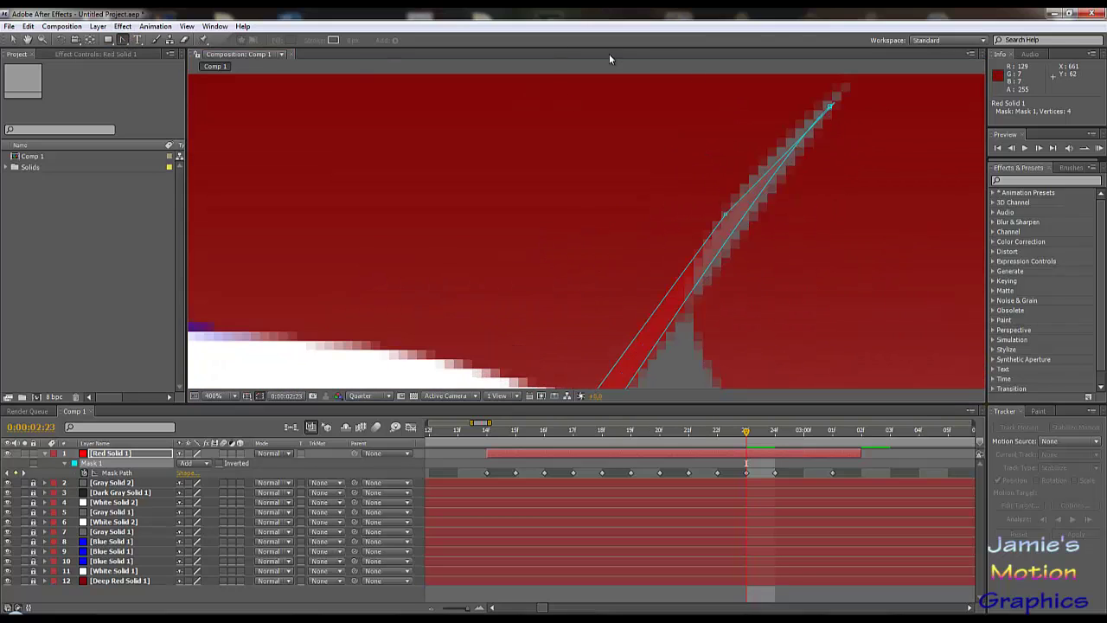
click(830, 107)
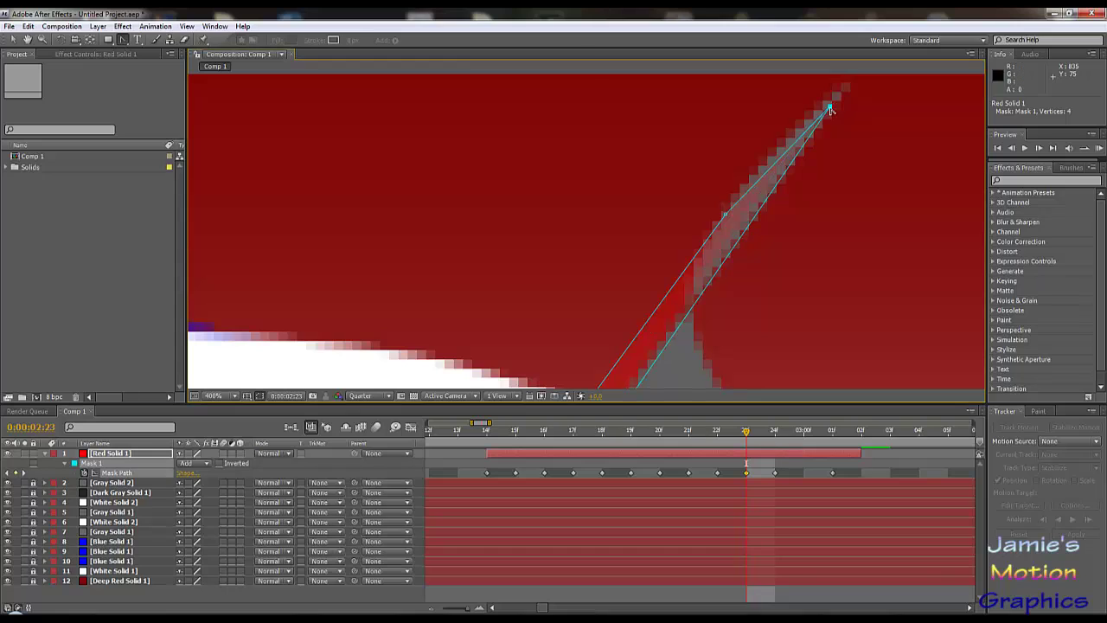
click(14, 40)
drag(828, 108, 839, 98)
scroll(818, 217, down, 2)
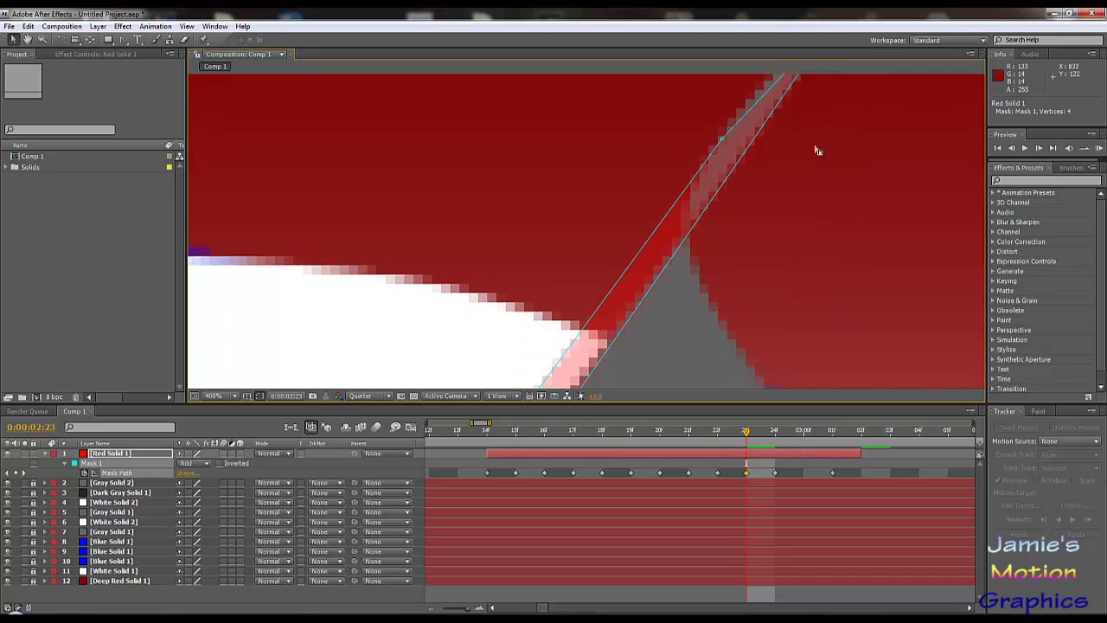
scroll(754, 217, down, 2)
drag(634, 286, 798, 181)
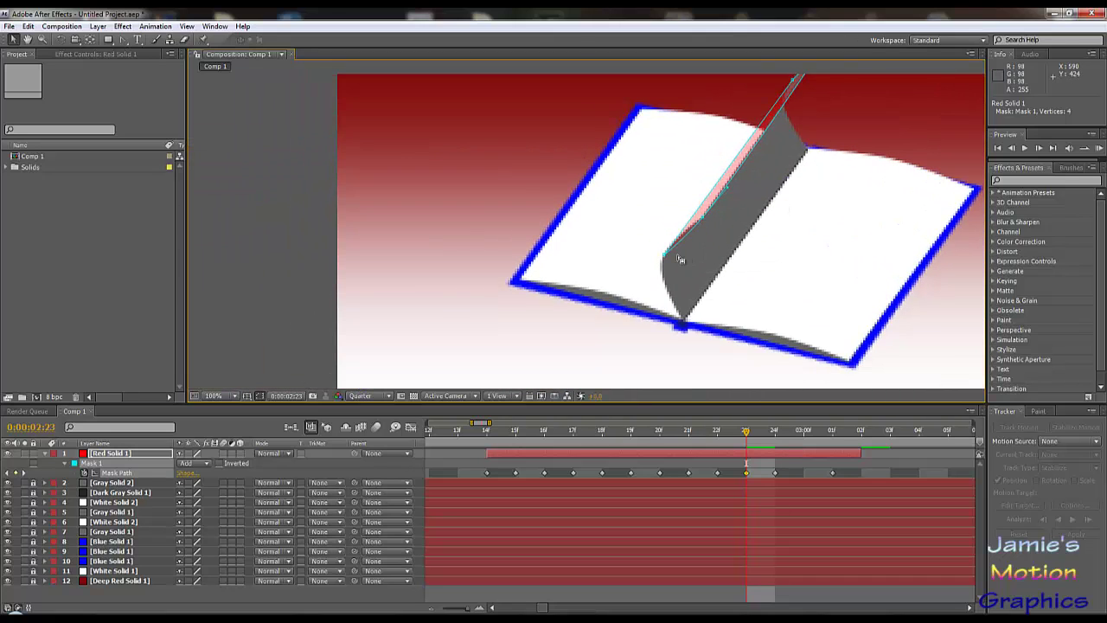
scroll(684, 262, down, 1)
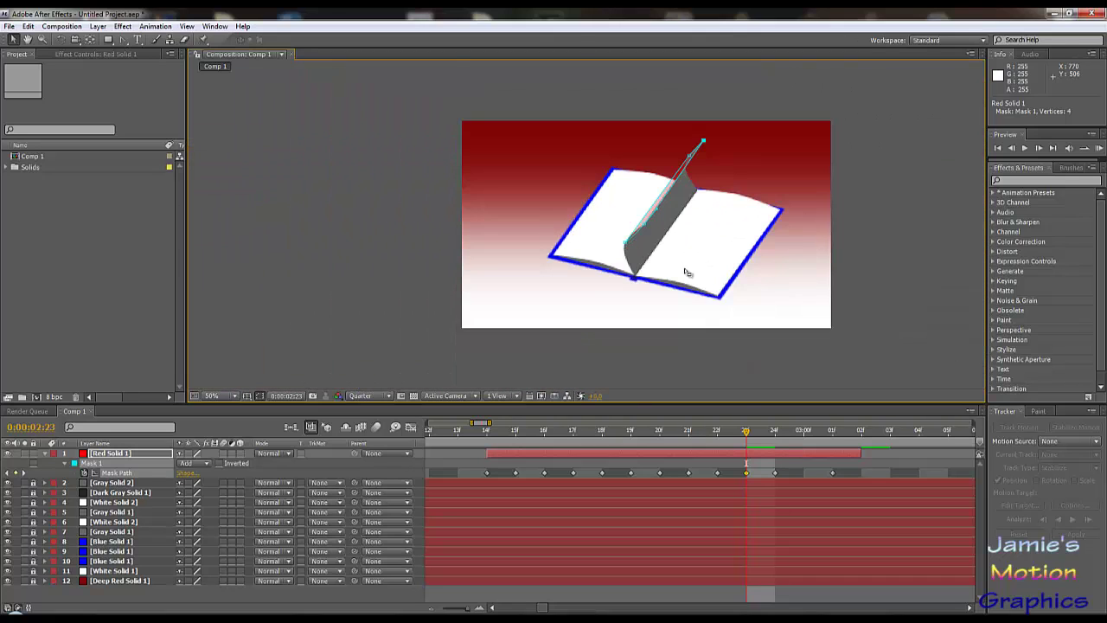
- At 0:00:02:24, convert the red mask's upper outer, tip and lowest vertices to corner points
click(772, 430)
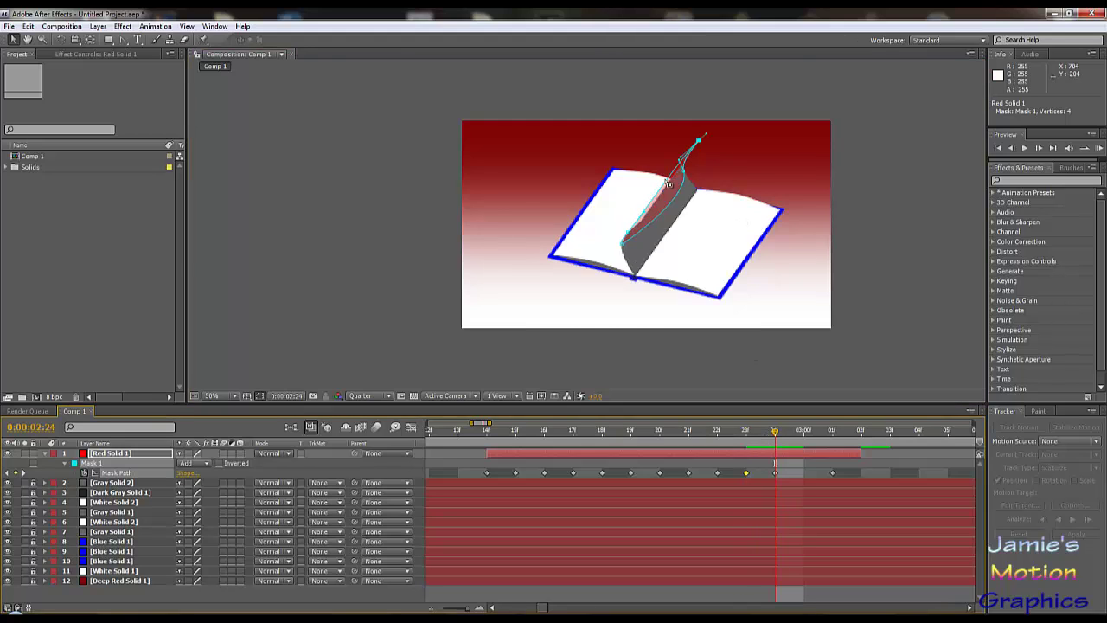
scroll(728, 179, up, 1)
drag(728, 180, 673, 289)
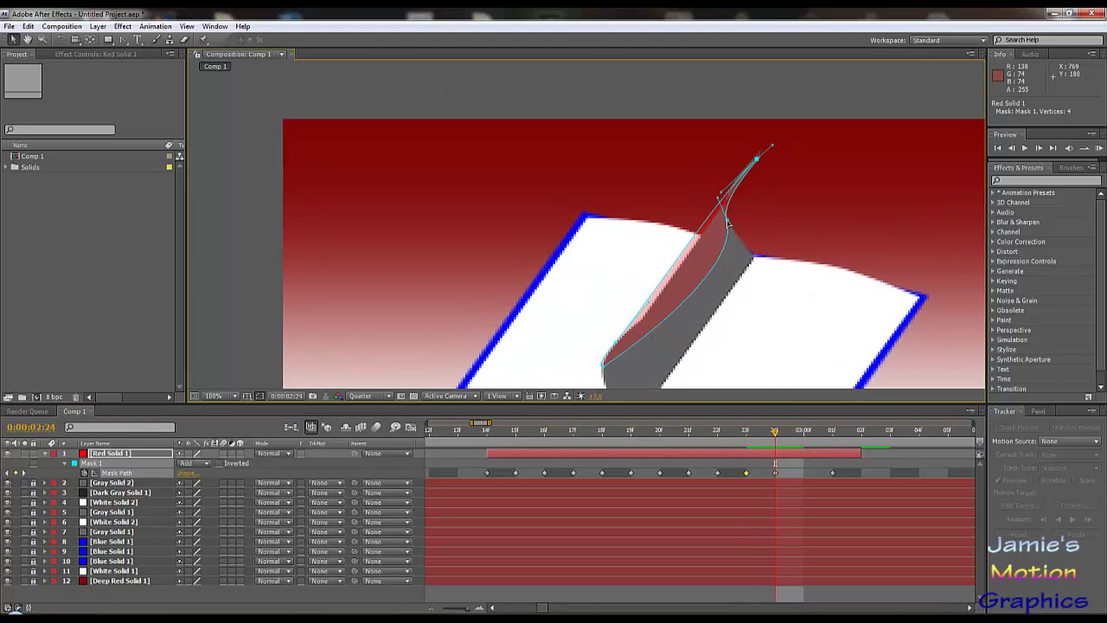
click(122, 40)
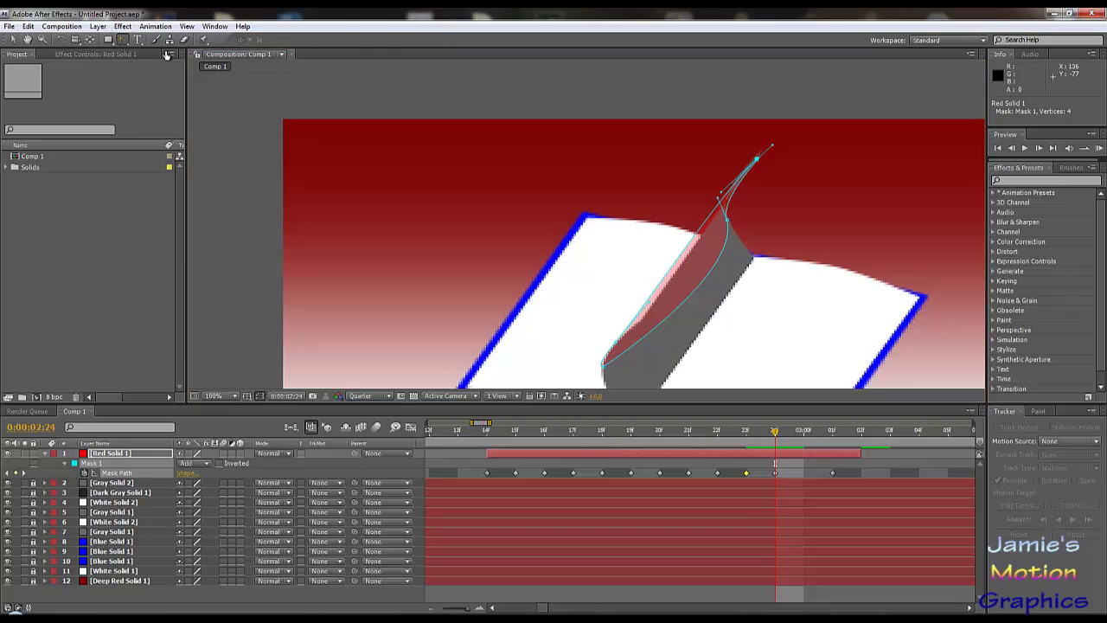
click(728, 220)
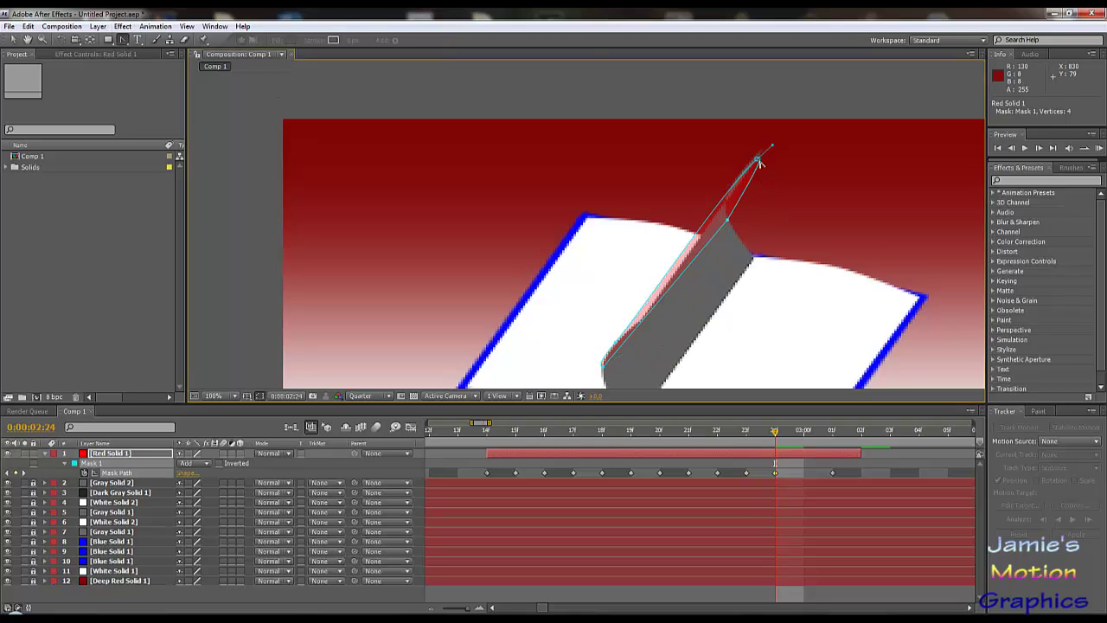
click(757, 159)
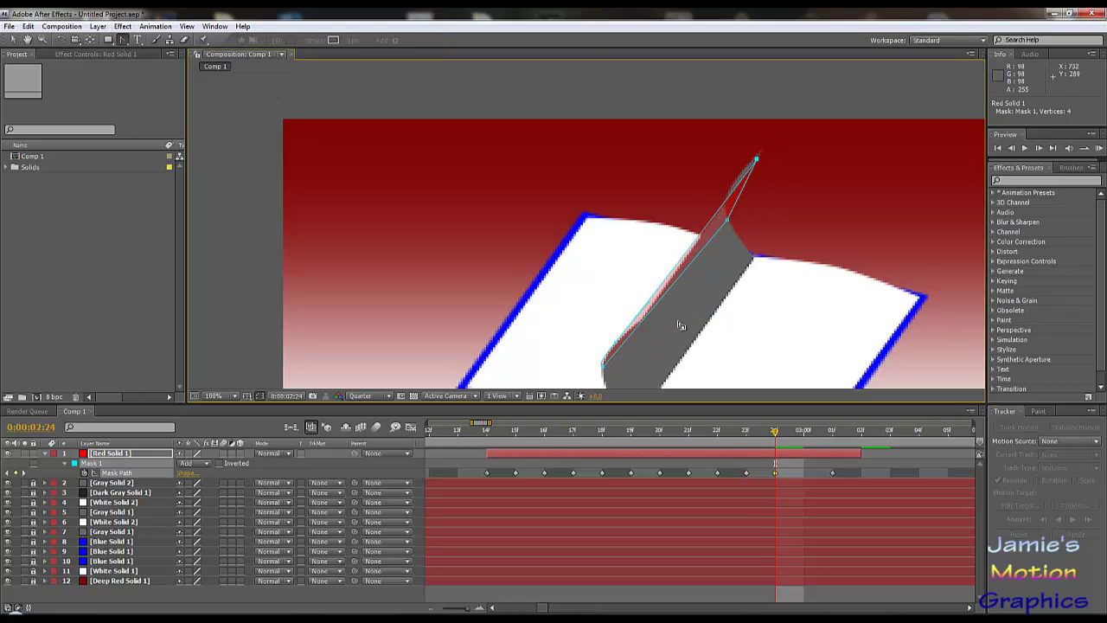
click(605, 368)
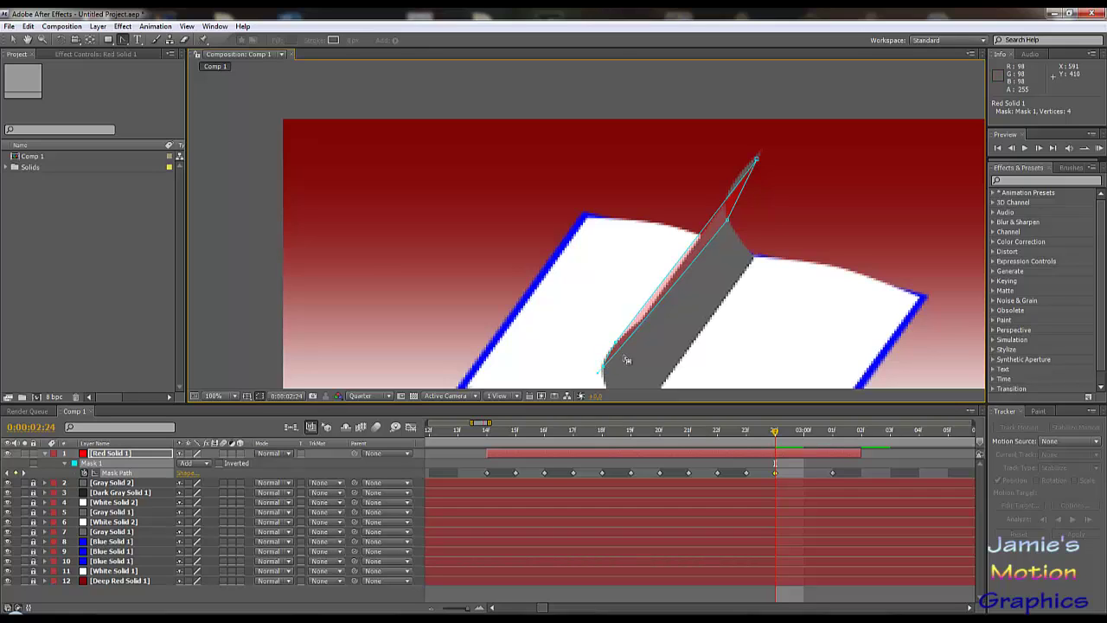
click(13, 40)
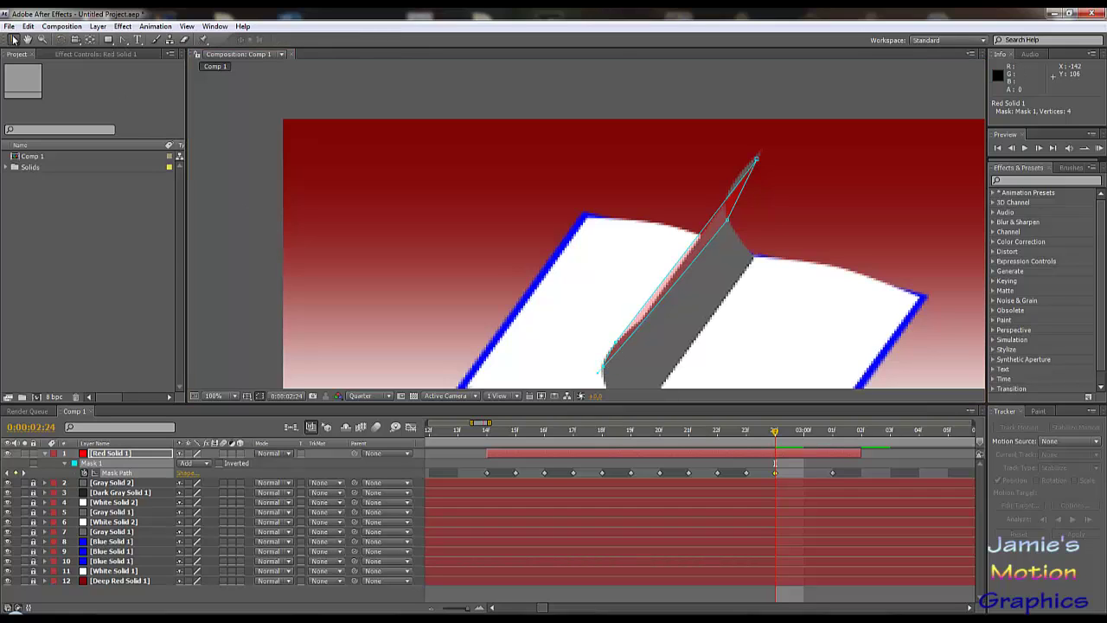
click(602, 367)
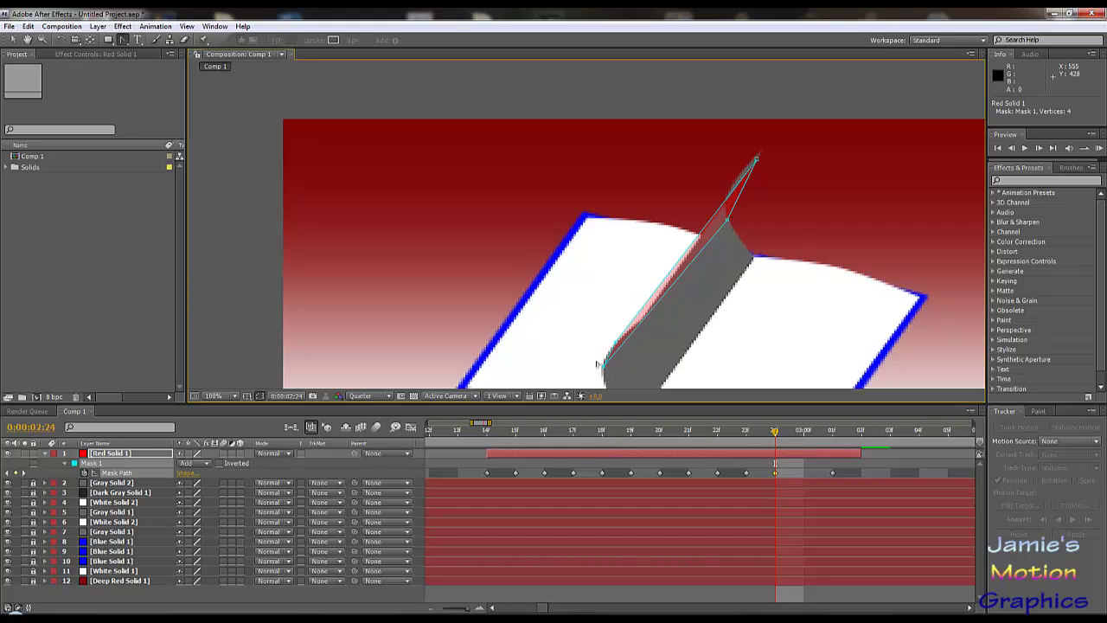
- Reposition the red mask's lower and upper outer vertices along the turning page's edge at 0:00:02:24
click(13, 40)
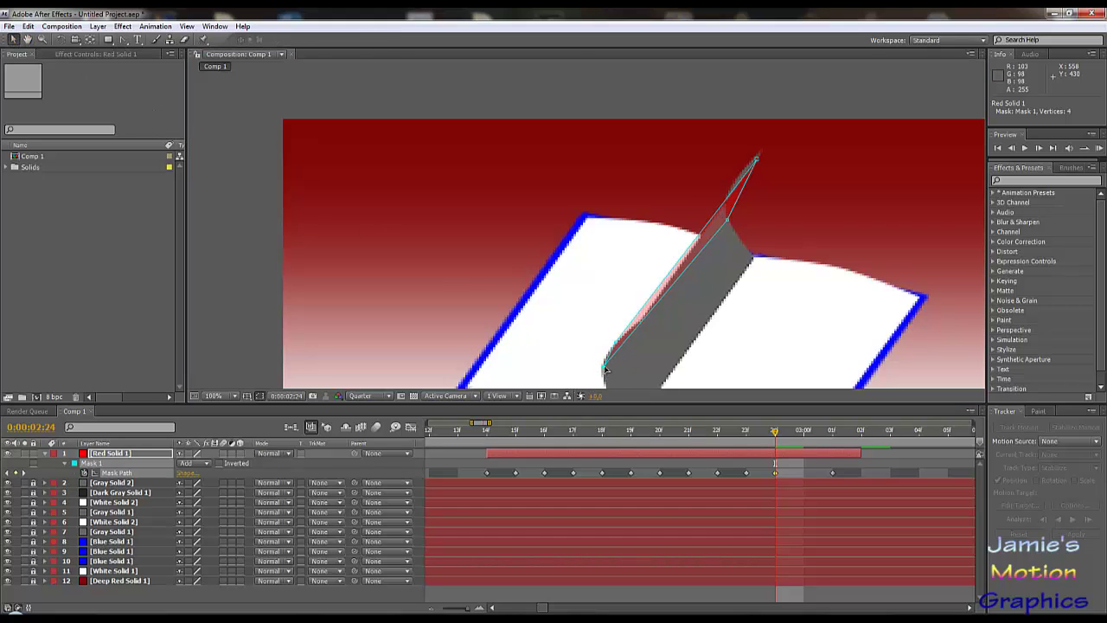
drag(604, 369, 605, 363)
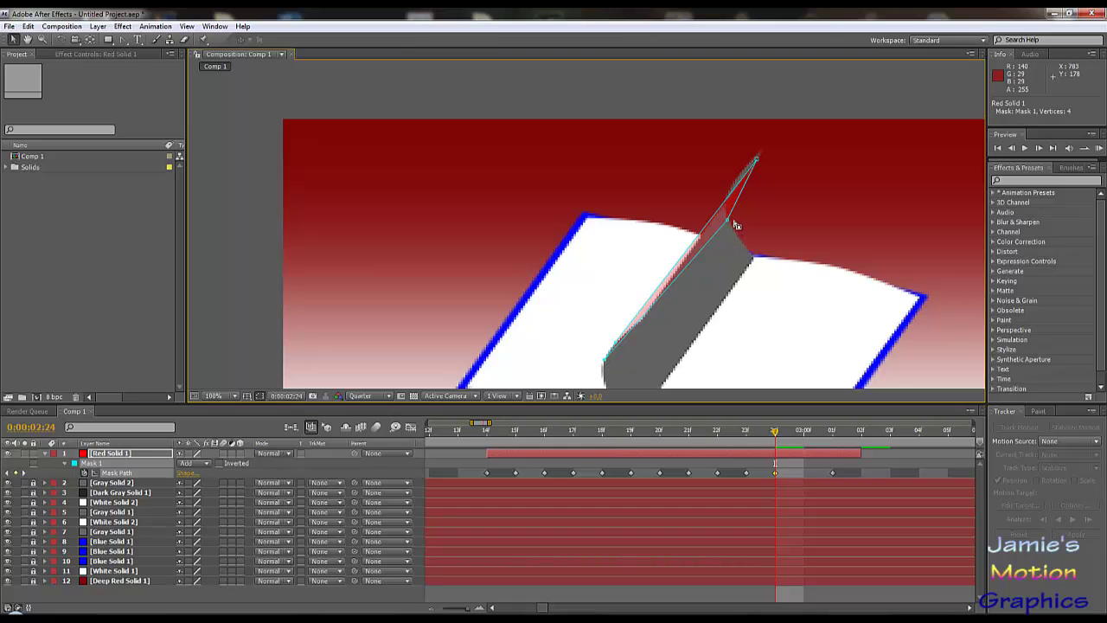
drag(731, 223, 730, 197)
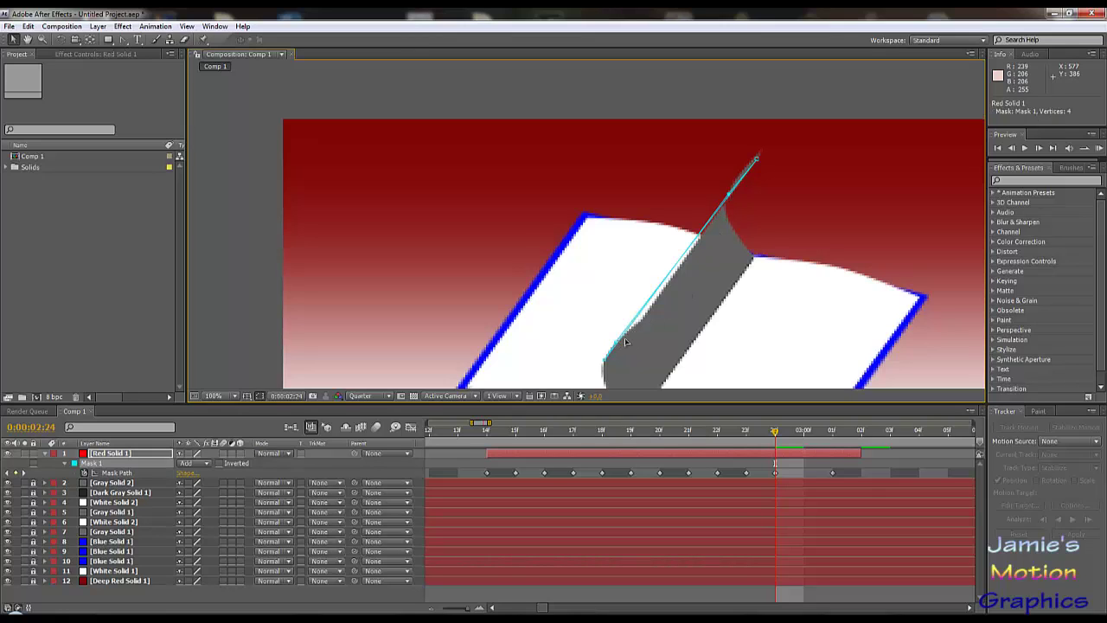
drag(623, 341, 641, 321)
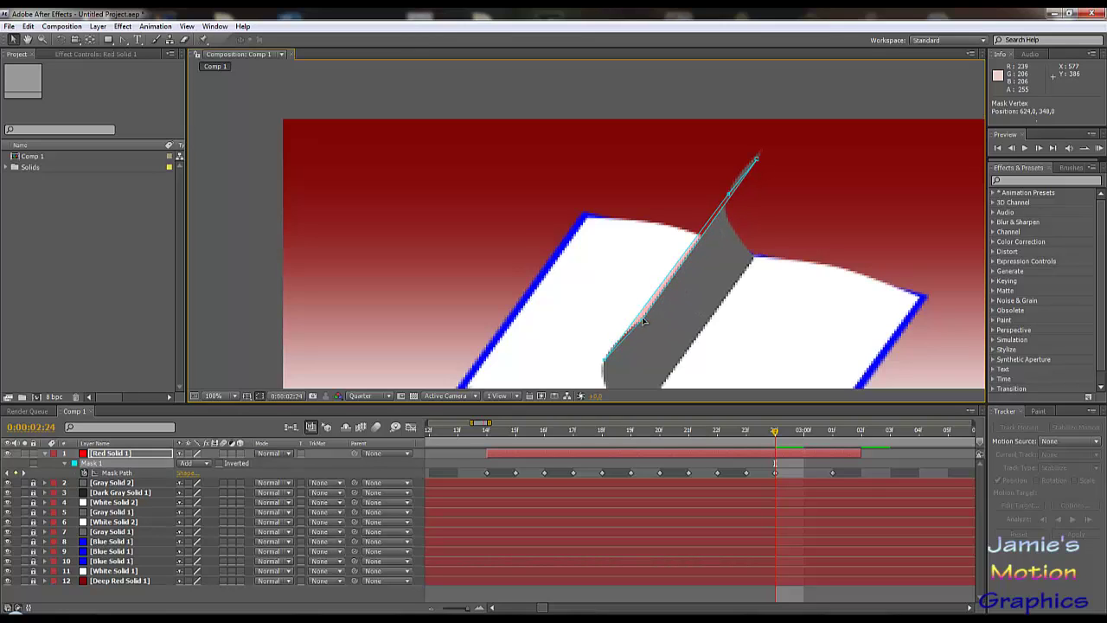
click(756, 159)
drag(741, 282, 759, 231)
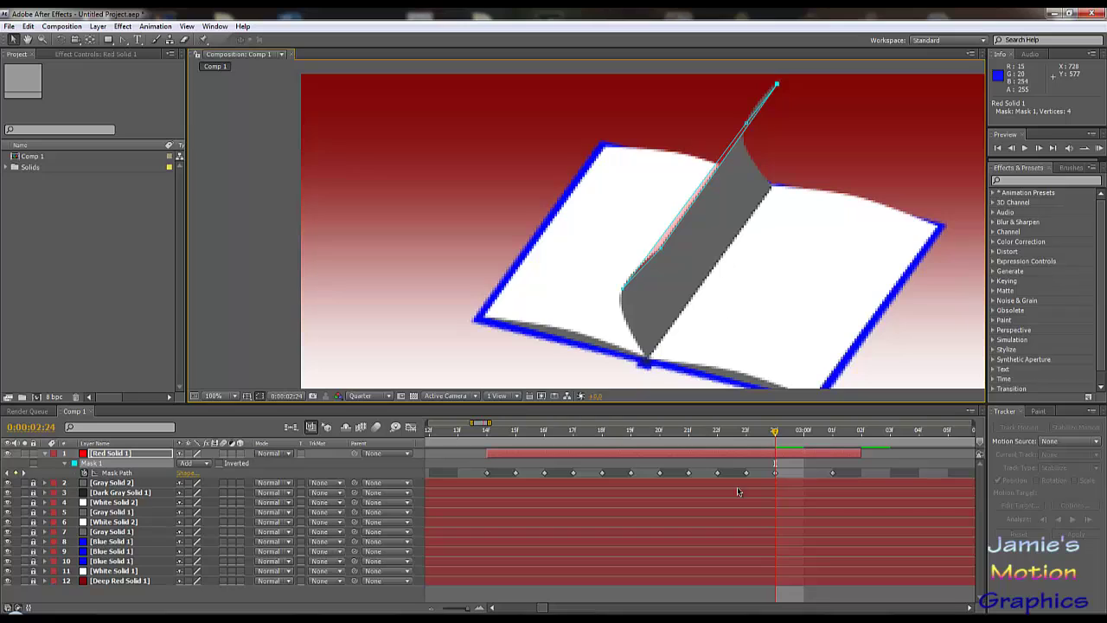
- At 0:00:03:00, convert all the red mask's vertices to corner points
drag(774, 436, 803, 437)
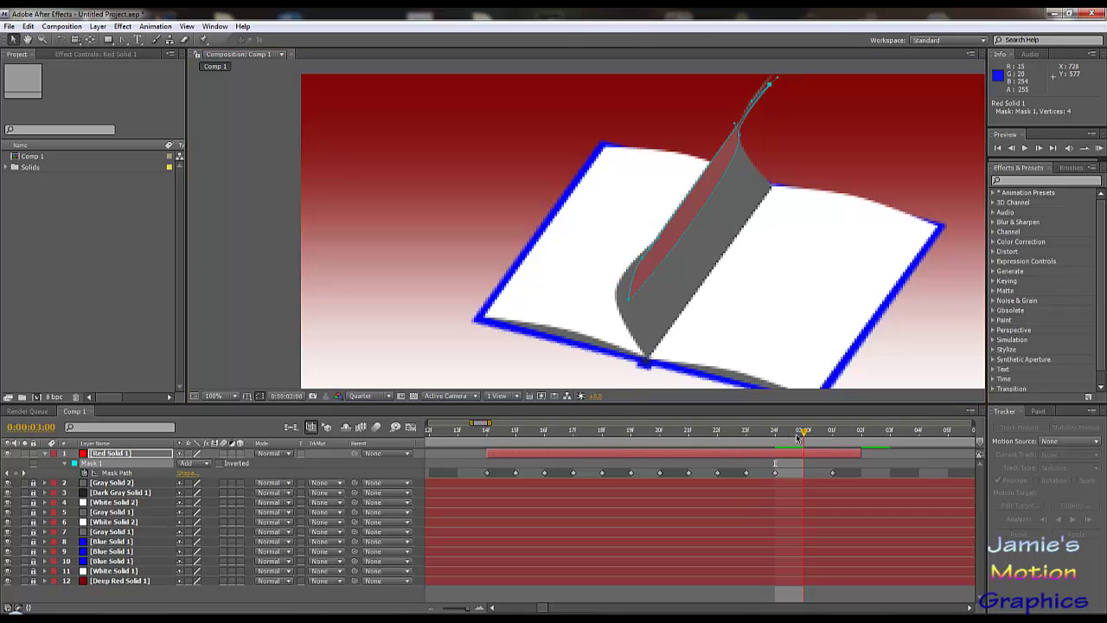
scroll(743, 186, up, 2)
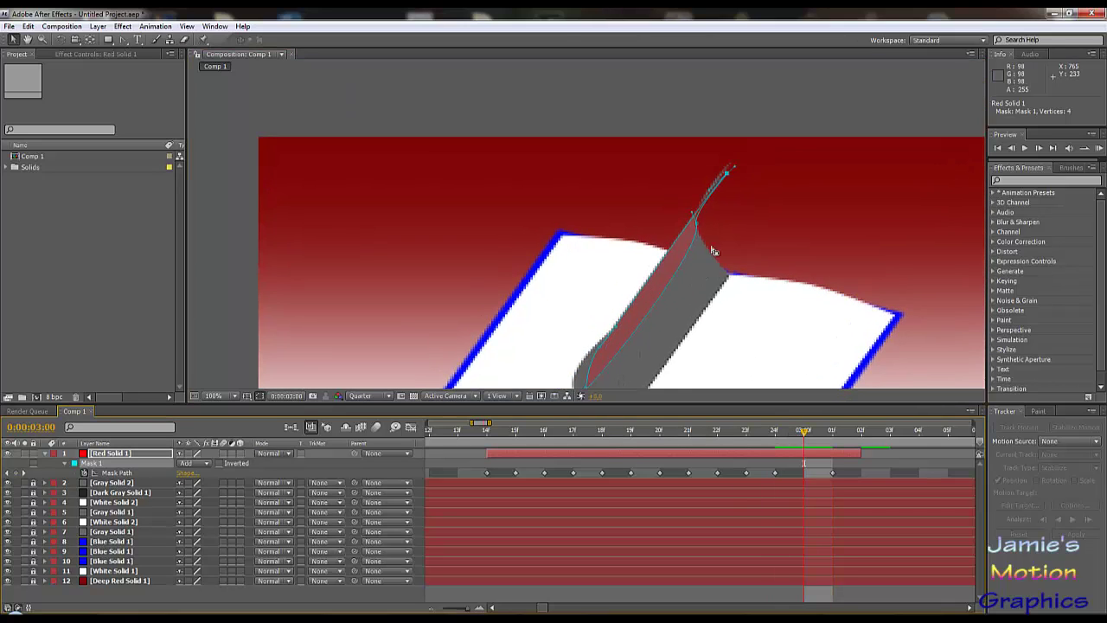
click(122, 39)
drag(868, 114, 808, 214)
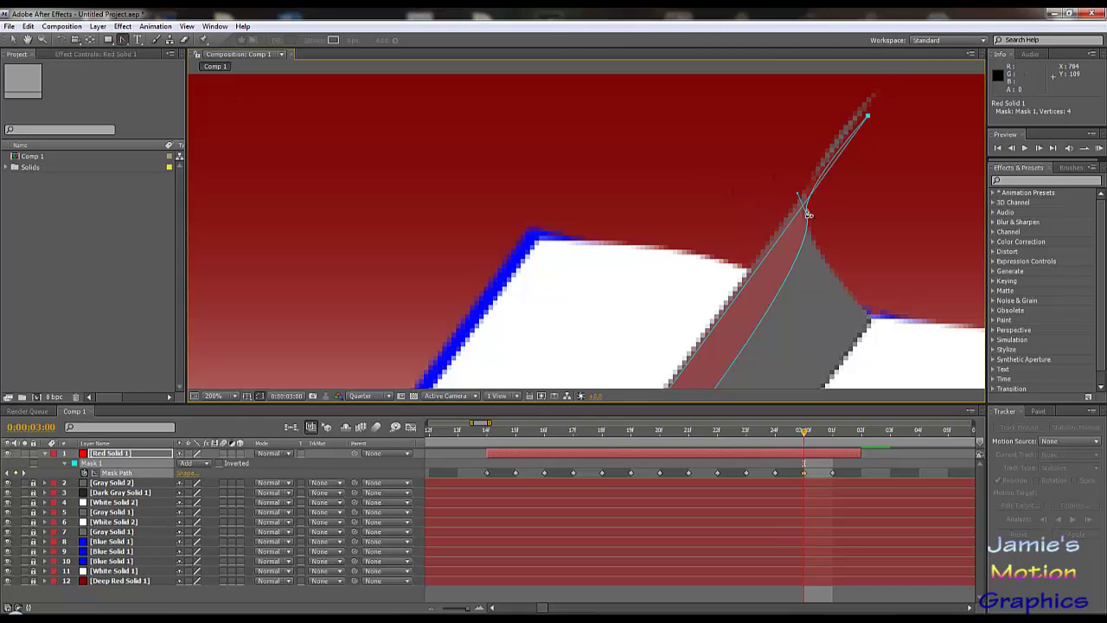
drag(722, 265, 749, 126)
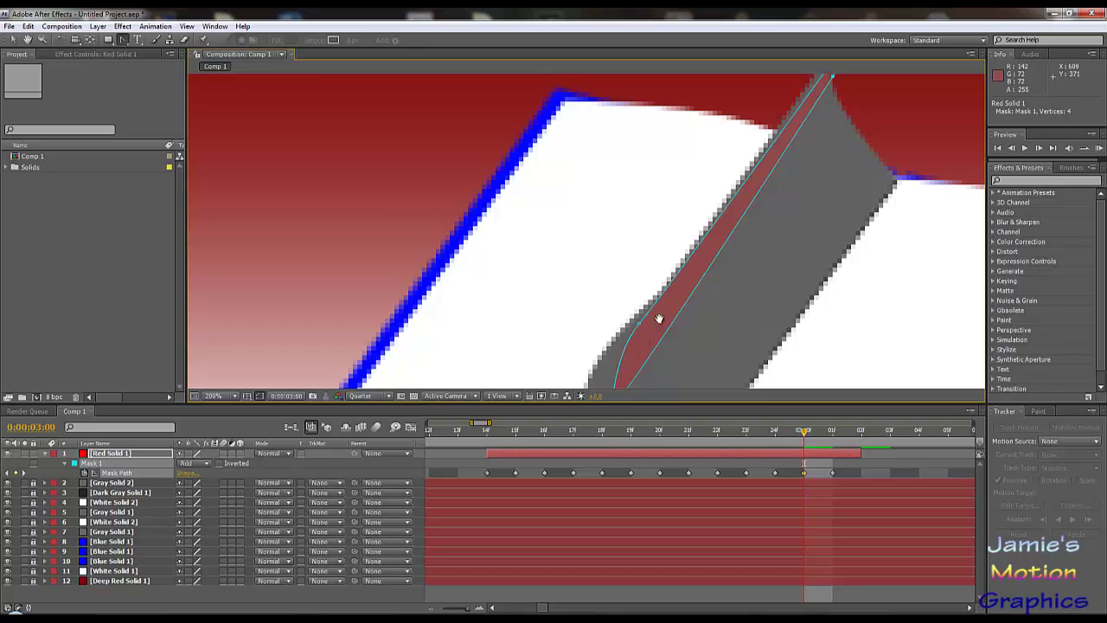
drag(659, 320, 683, 193)
alt+click(669, 186)
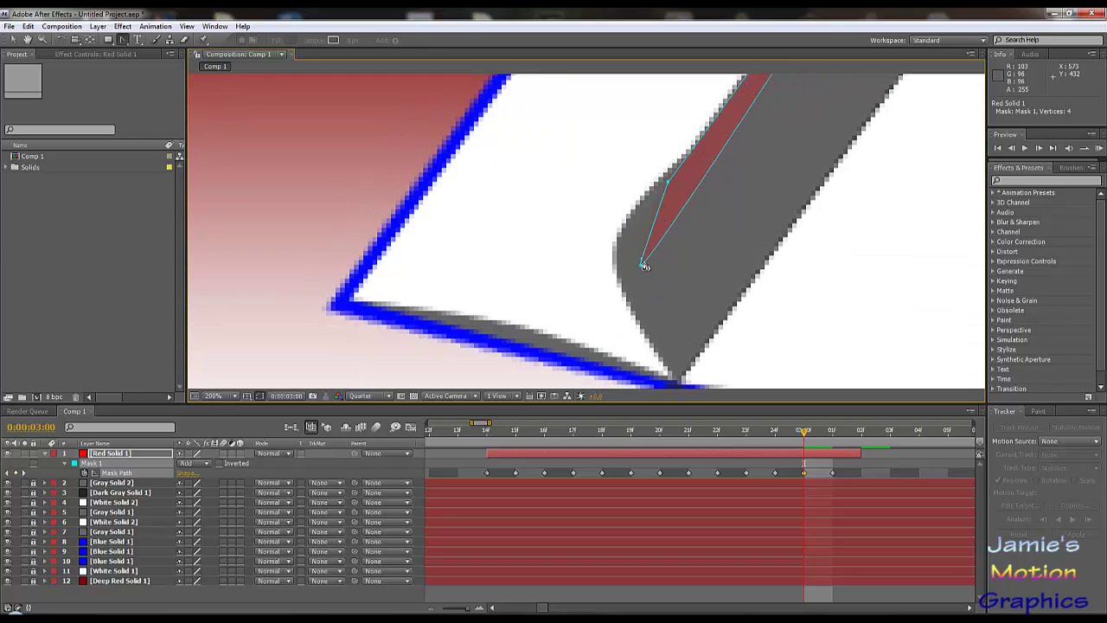
click(641, 267)
- Fit the red mask's lower, upper outer and tip vertices to the turning page's outline at 0:00:03:00
click(13, 40)
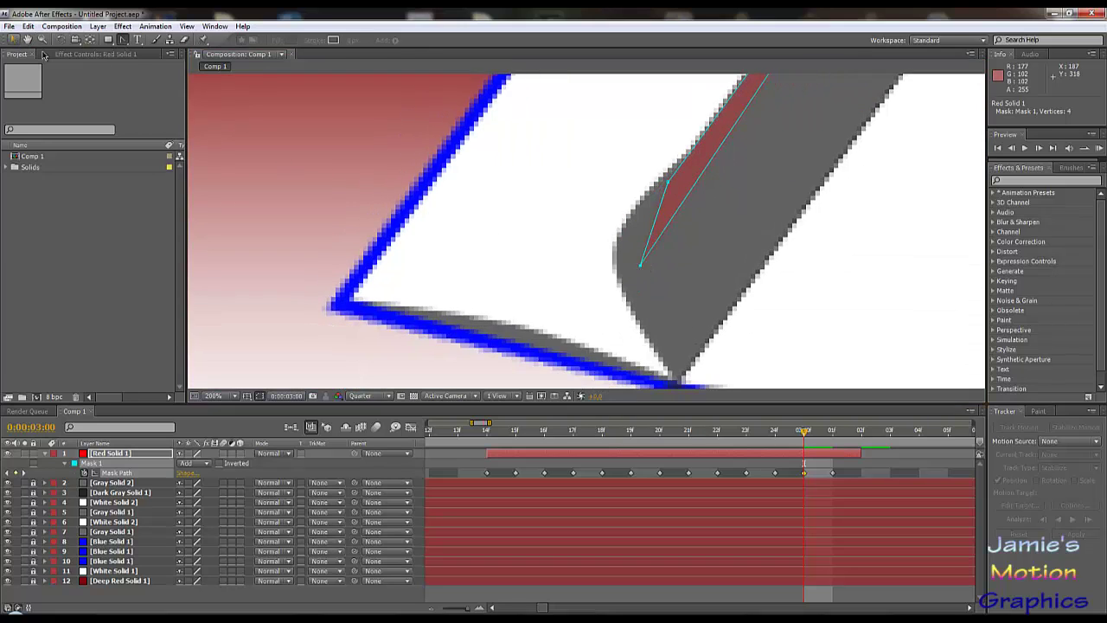
drag(640, 257, 679, 159)
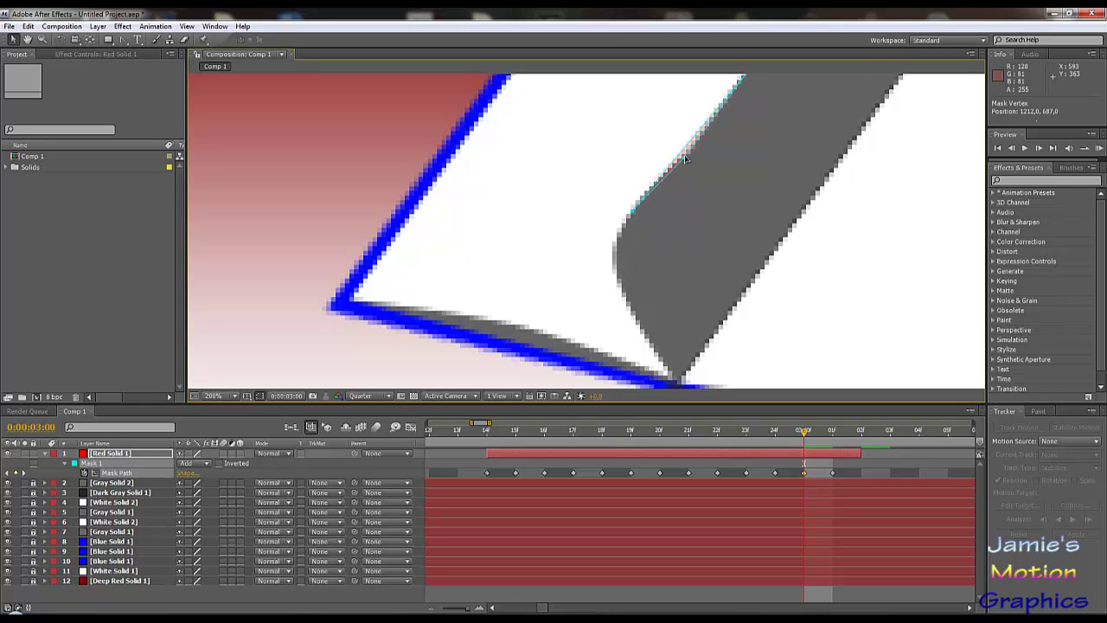
drag(742, 102, 612, 326)
drag(737, 192, 722, 266)
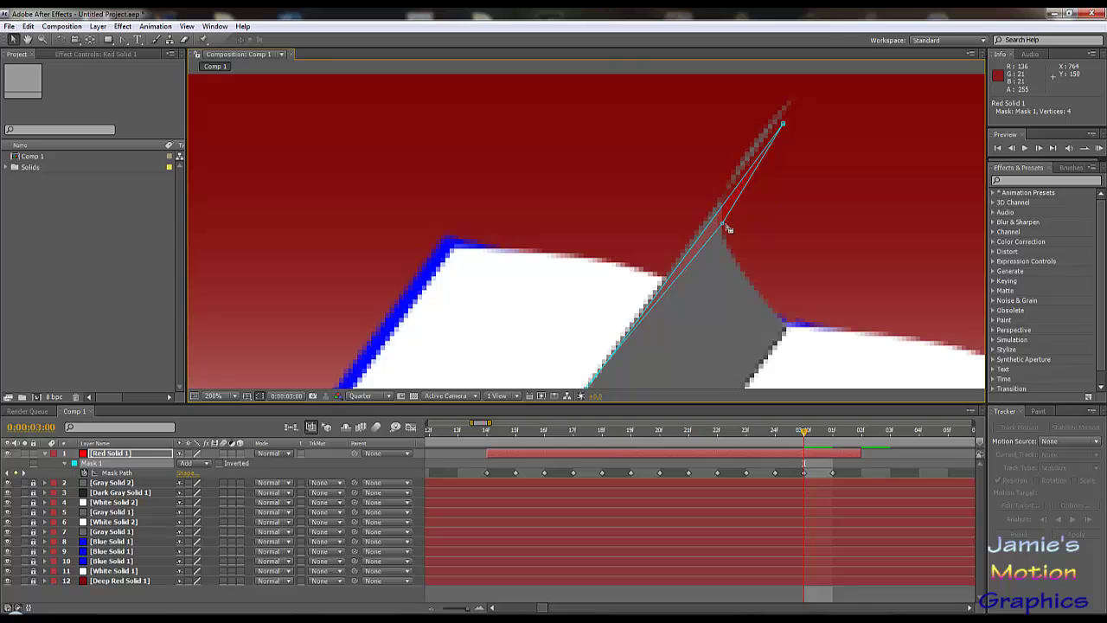
drag(722, 226, 720, 199)
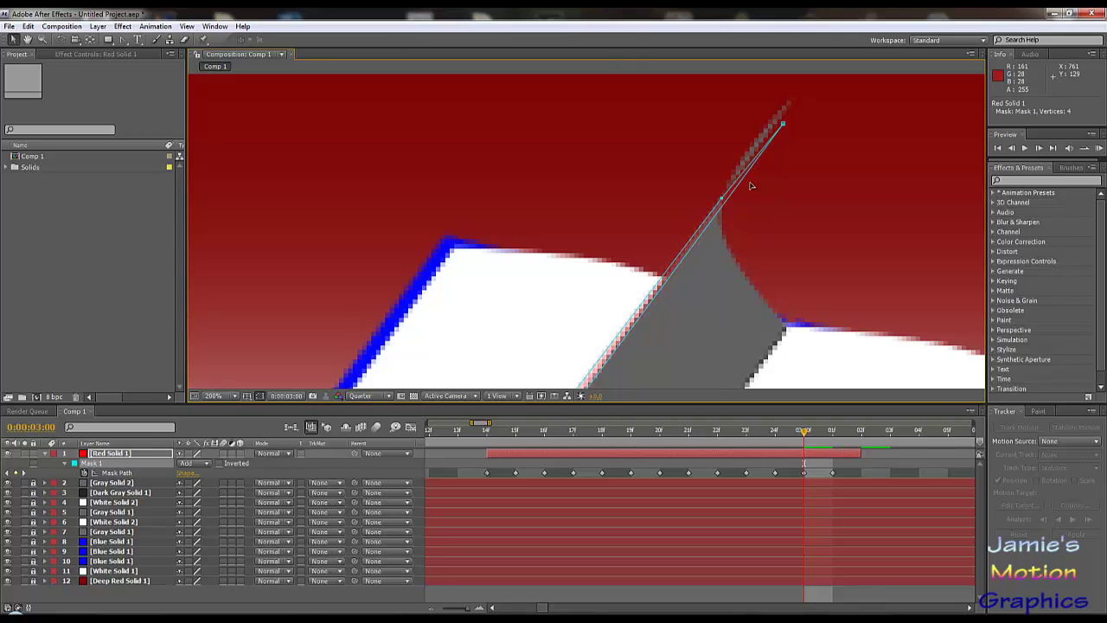
drag(784, 119, 784, 107)
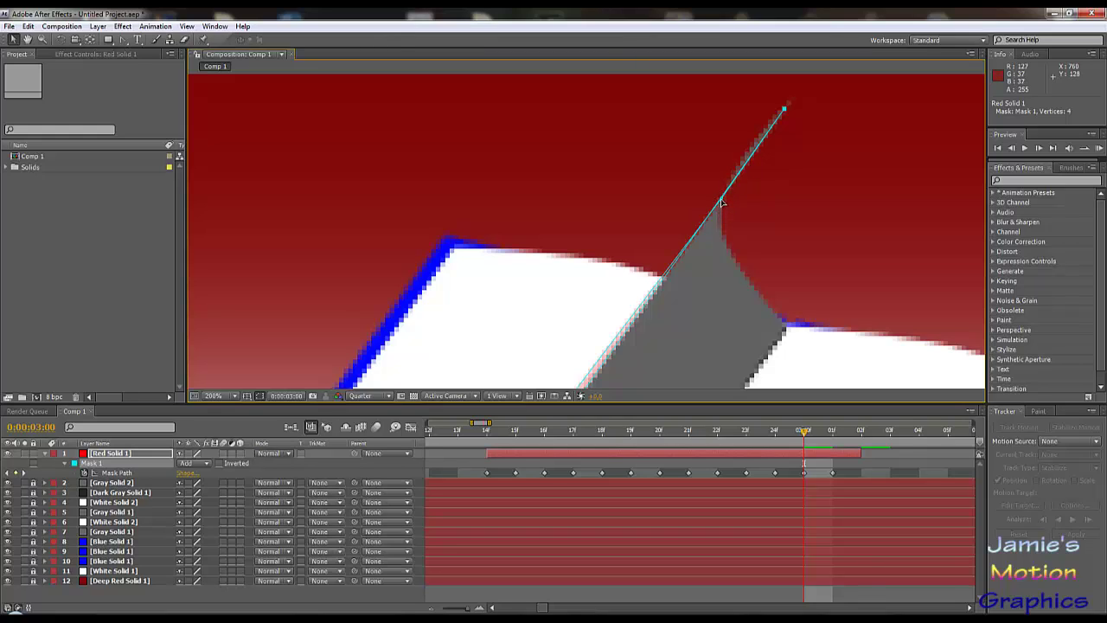
- At 0:00:03:00, lower the red mask's inner vertex along the page's fold and convert it to a smooth point
drag(722, 202, 722, 210)
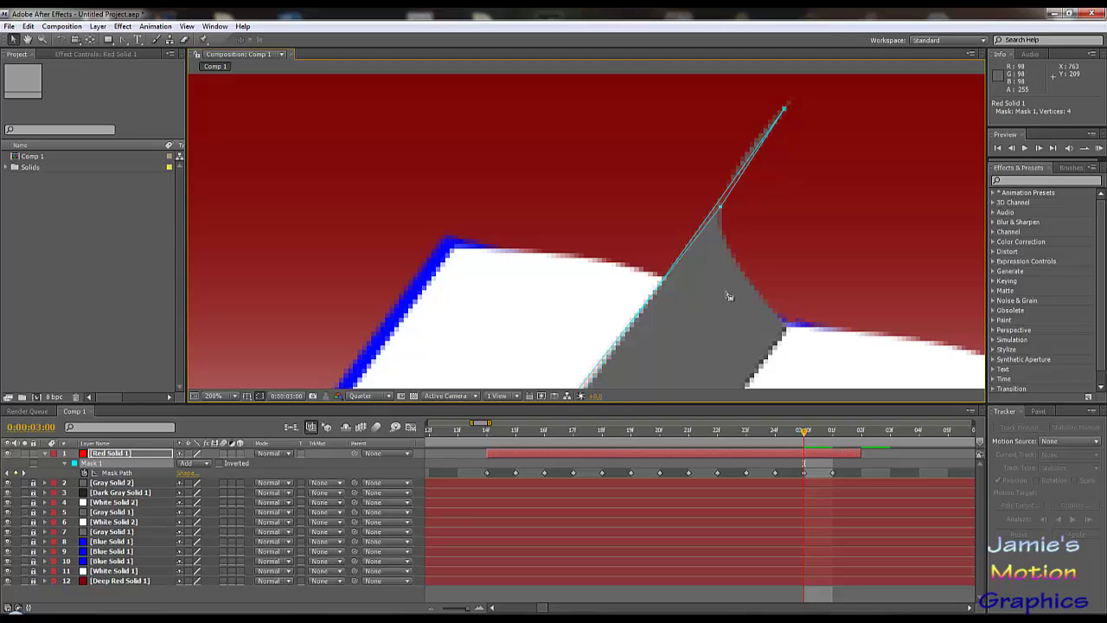
drag(722, 209, 722, 229)
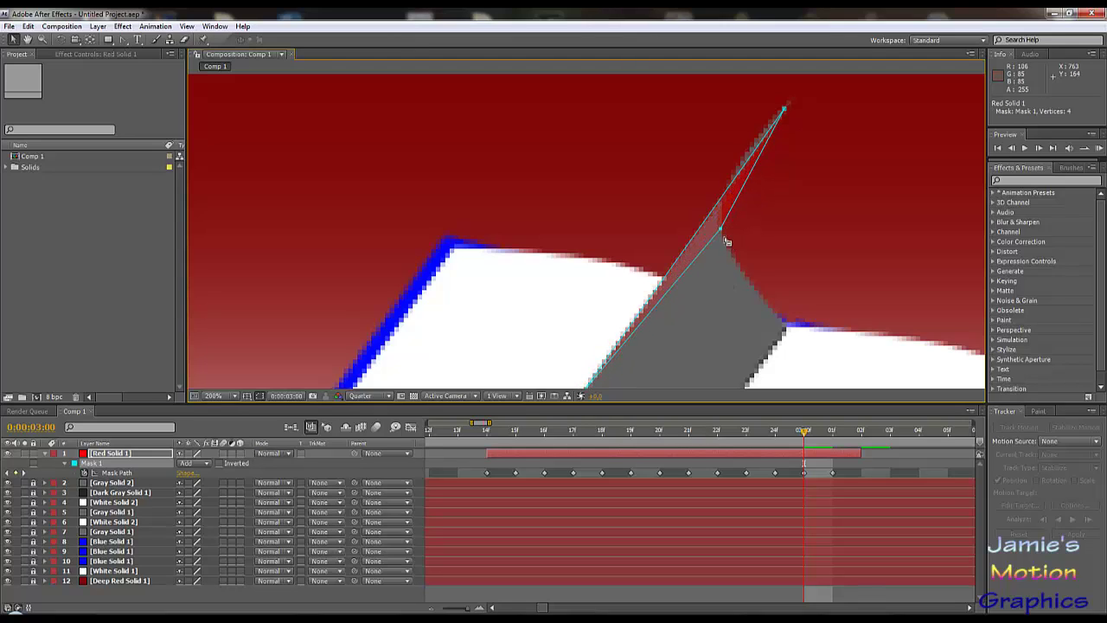
click(122, 40)
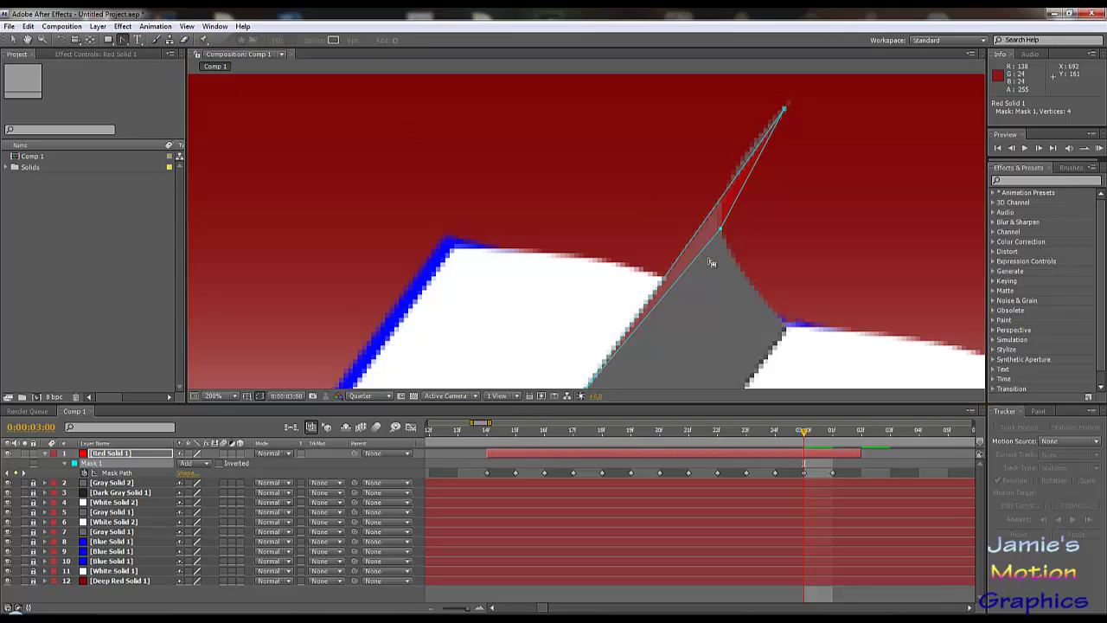
alt+click(720, 232)
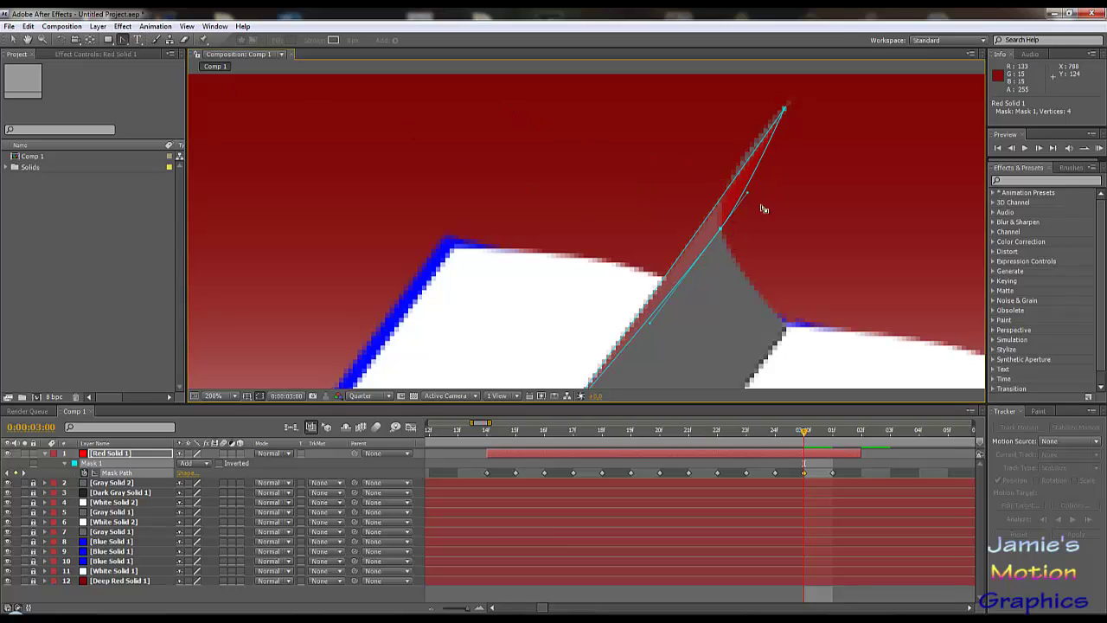
- Adjust the inner vertex's direction handles so the red mask curves with the turning page's bend
click(12, 39)
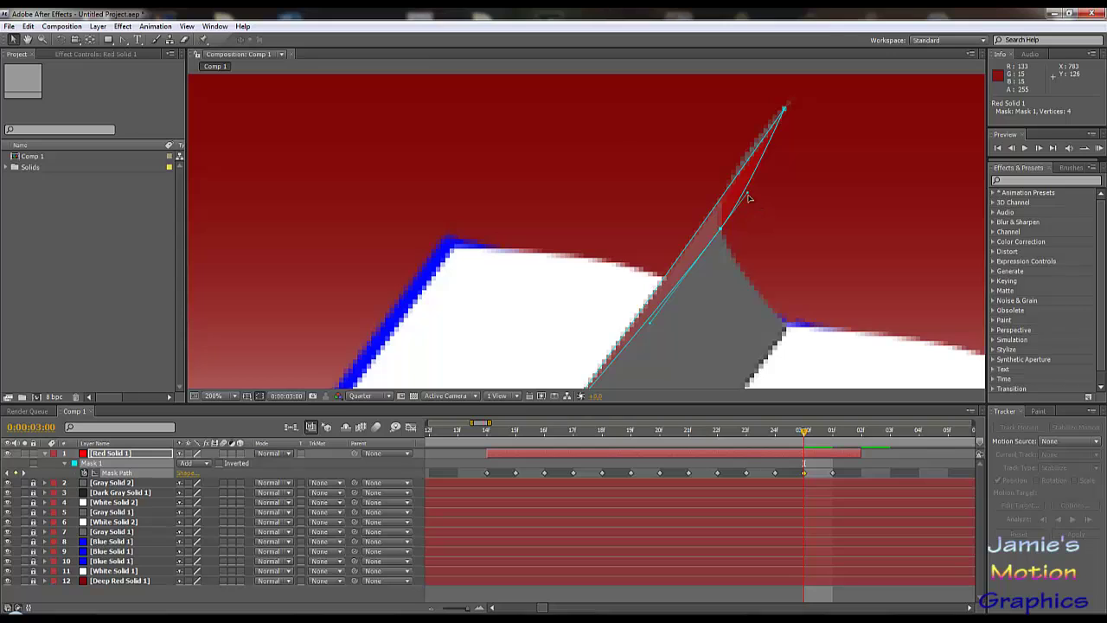
drag(746, 197, 722, 181)
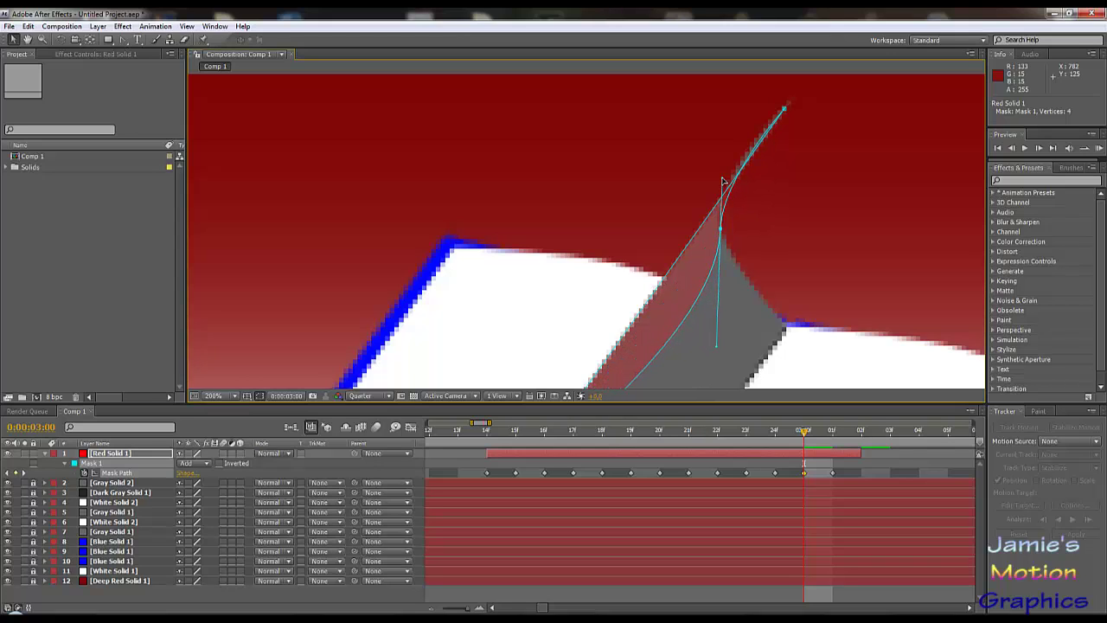
scroll(691, 173, down, 3)
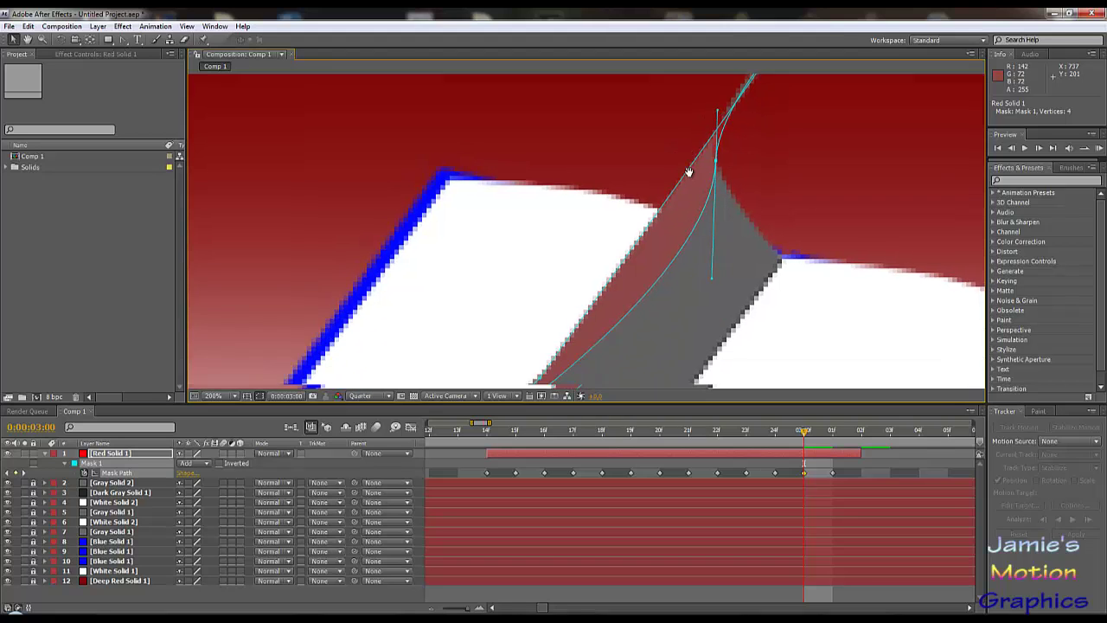
scroll(695, 162, up, 2)
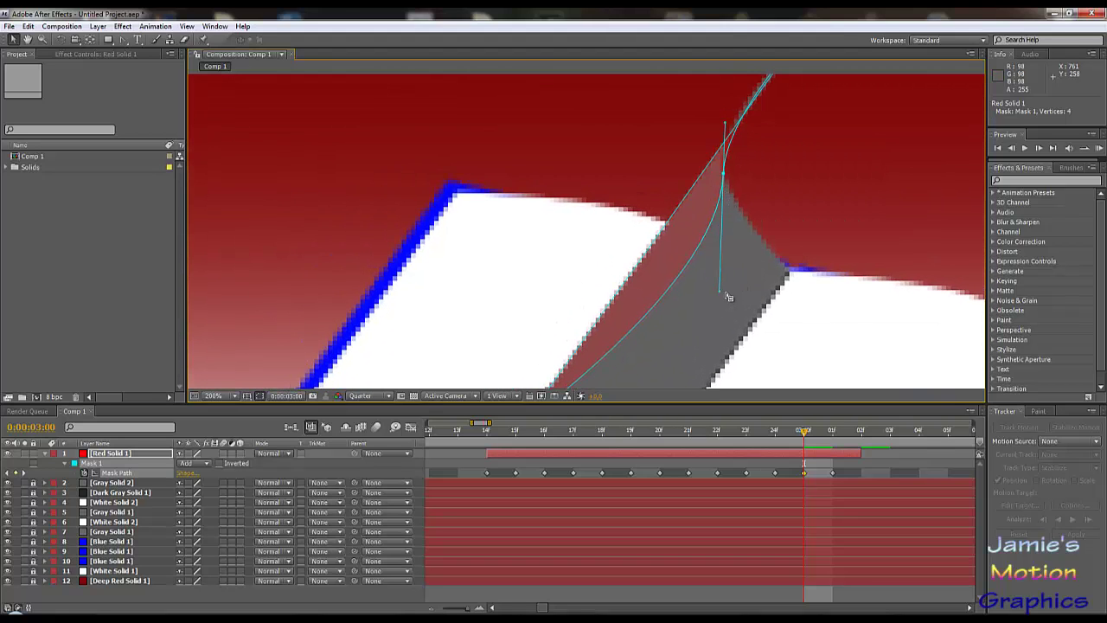
drag(722, 294, 734, 294)
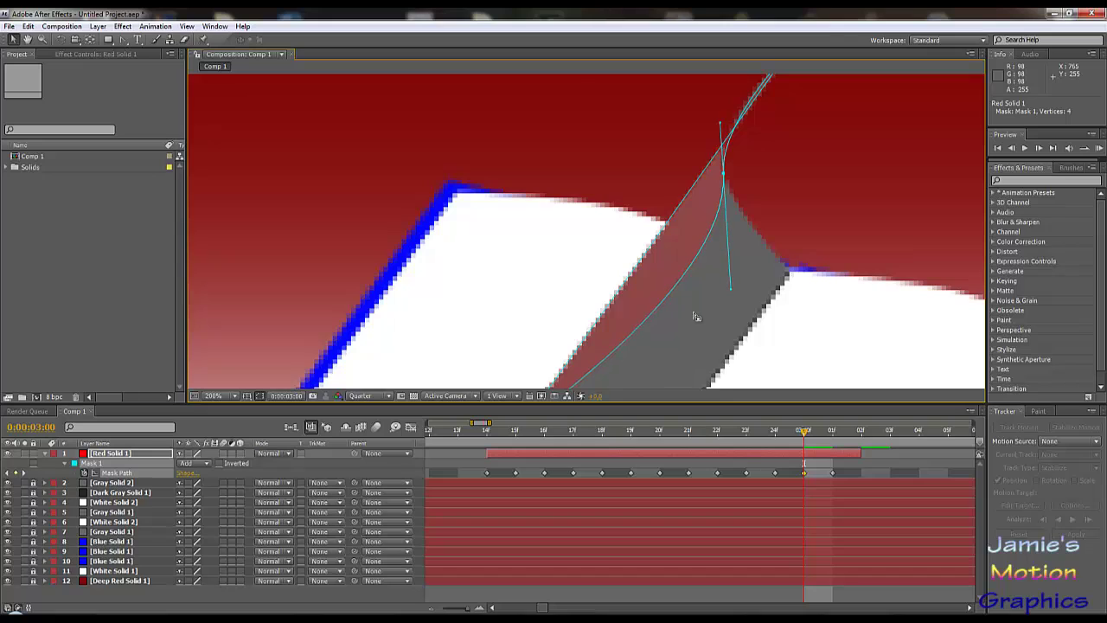
- Change the red solid's colour to green 00AB18 in its solid settings
key(comma)
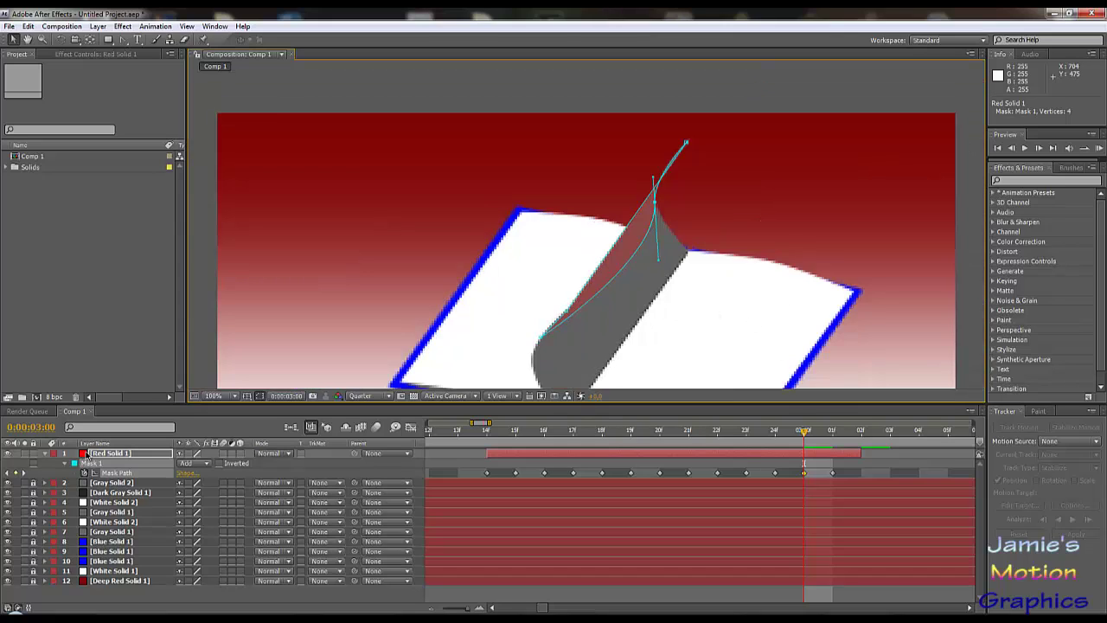
click(87, 458)
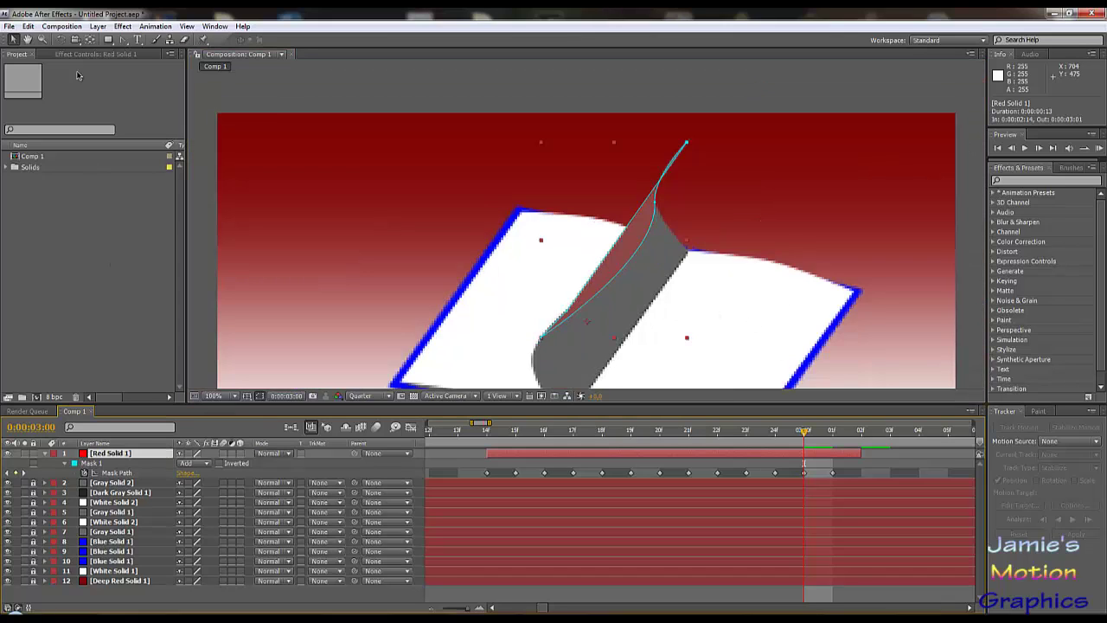
click(98, 26)
click(138, 52)
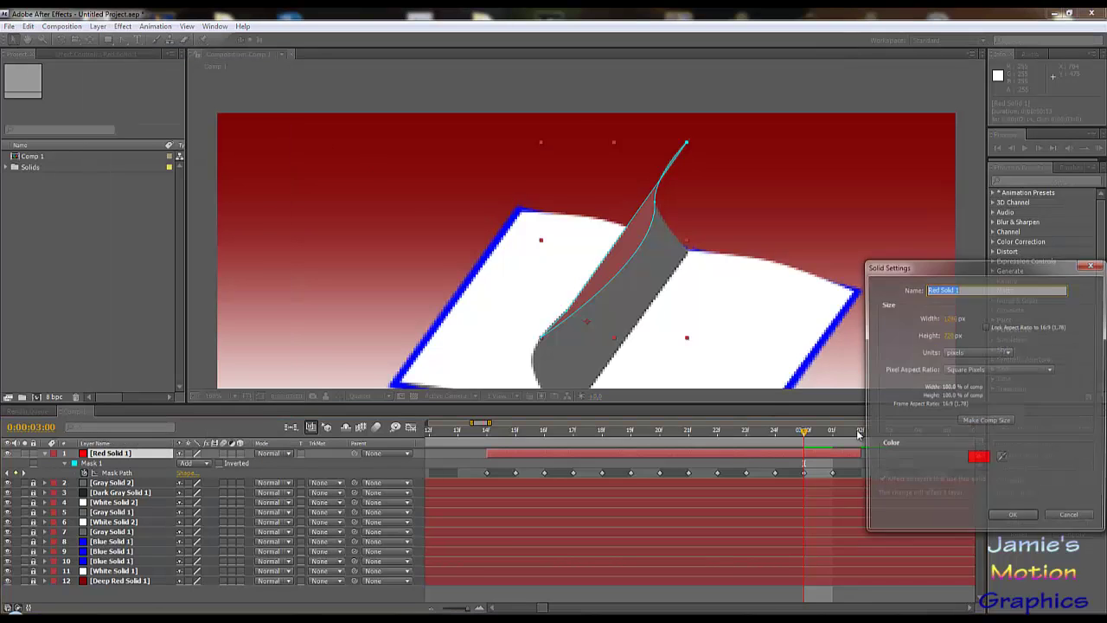
click(978, 457)
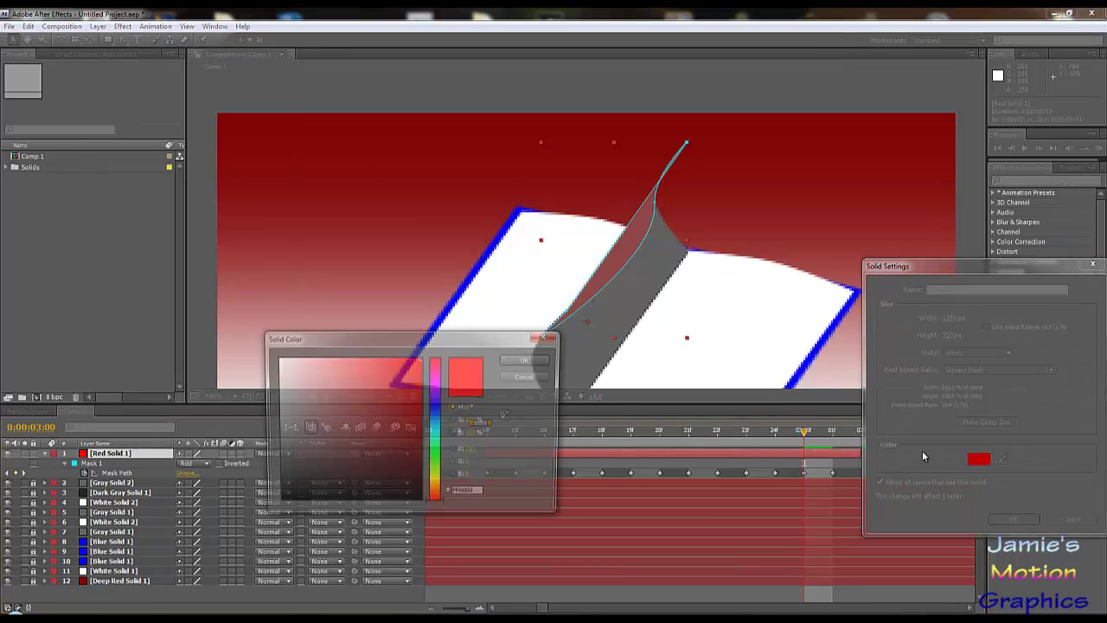
click(436, 452)
click(420, 405)
click(542, 359)
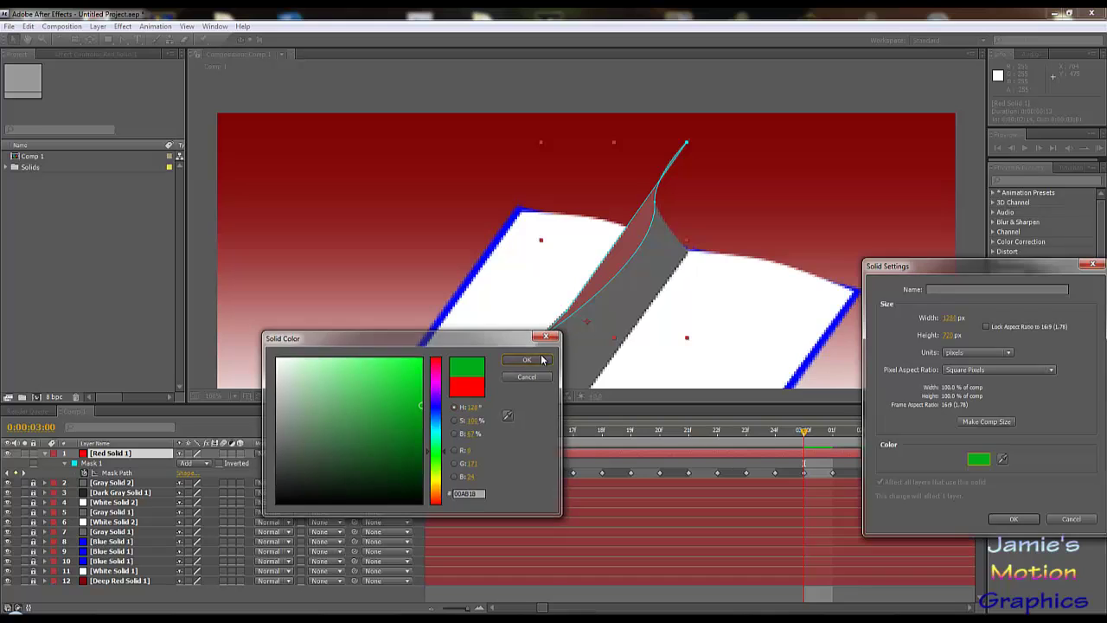
click(1012, 519)
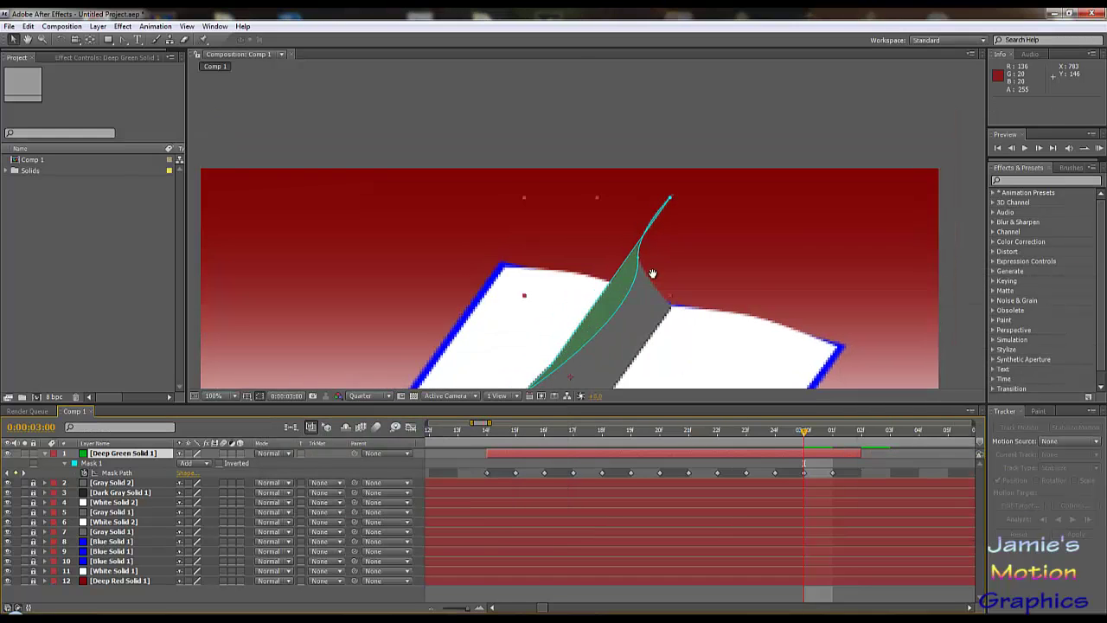
- Examine the green surface against the turning page, from 0:00:03:00 back to 0:00:02:15
drag(653, 253, 653, 273)
click(712, 165)
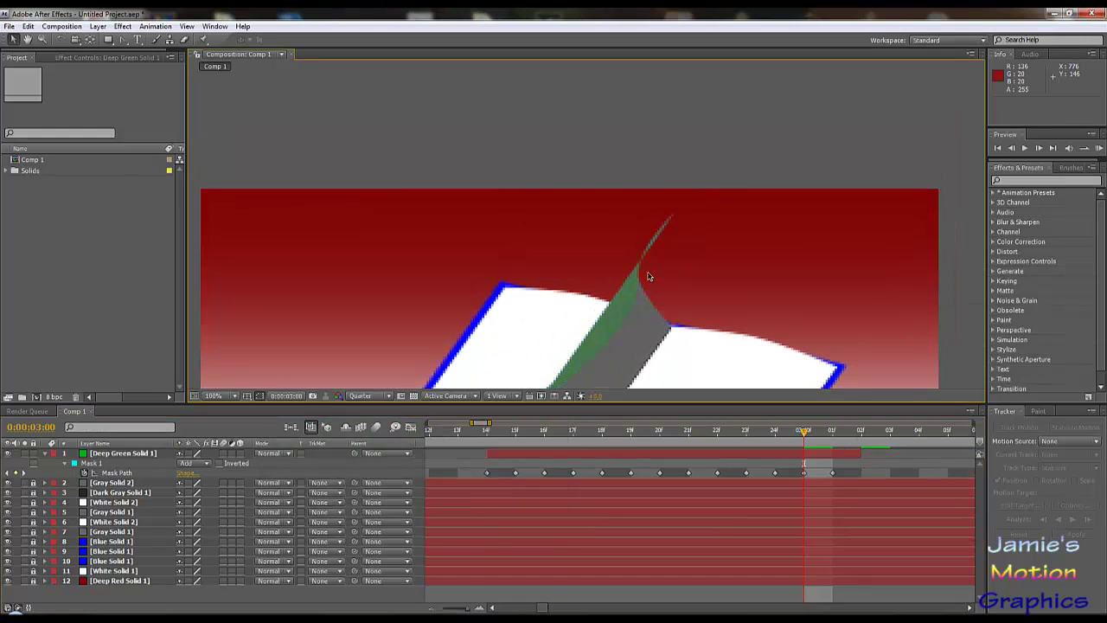
scroll(649, 277, up, 1)
scroll(662, 161, down, 3)
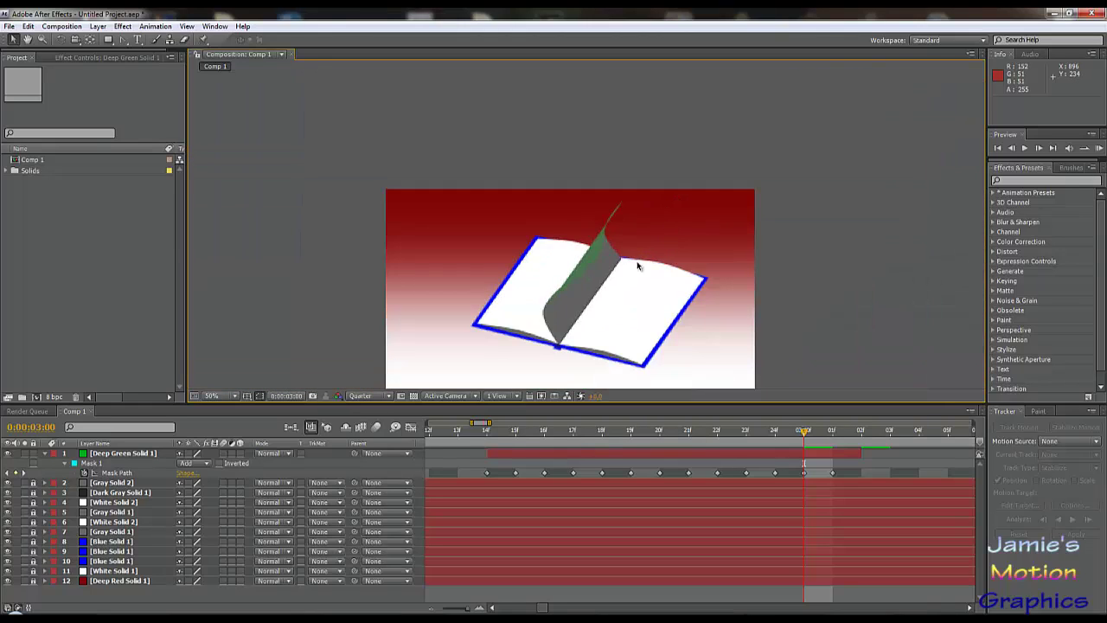
scroll(576, 297, up, 2)
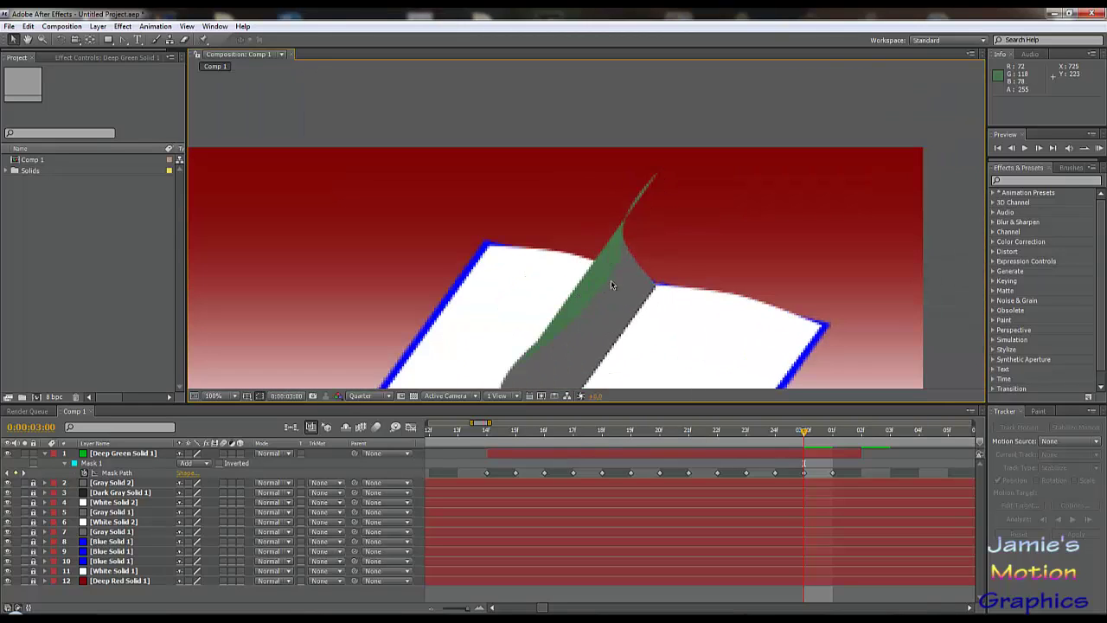
drag(810, 439, 516, 476)
scroll(606, 186, down, 2)
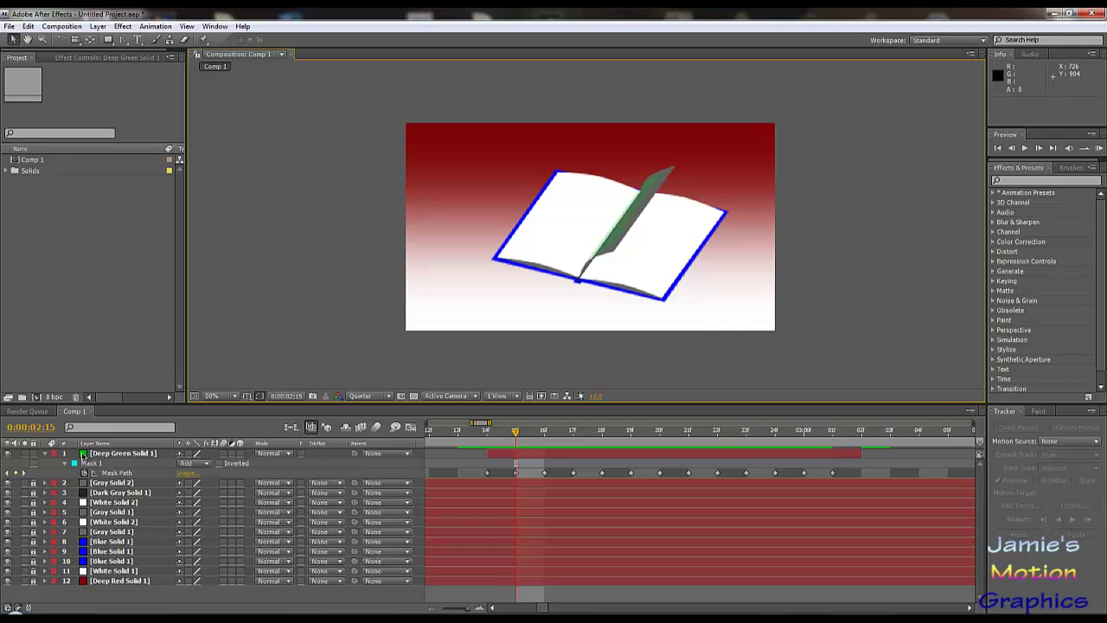
- Recolour the green solid with the gray sampled from the Gray Solid 2 layer's colour swatch
click(126, 453)
click(122, 26)
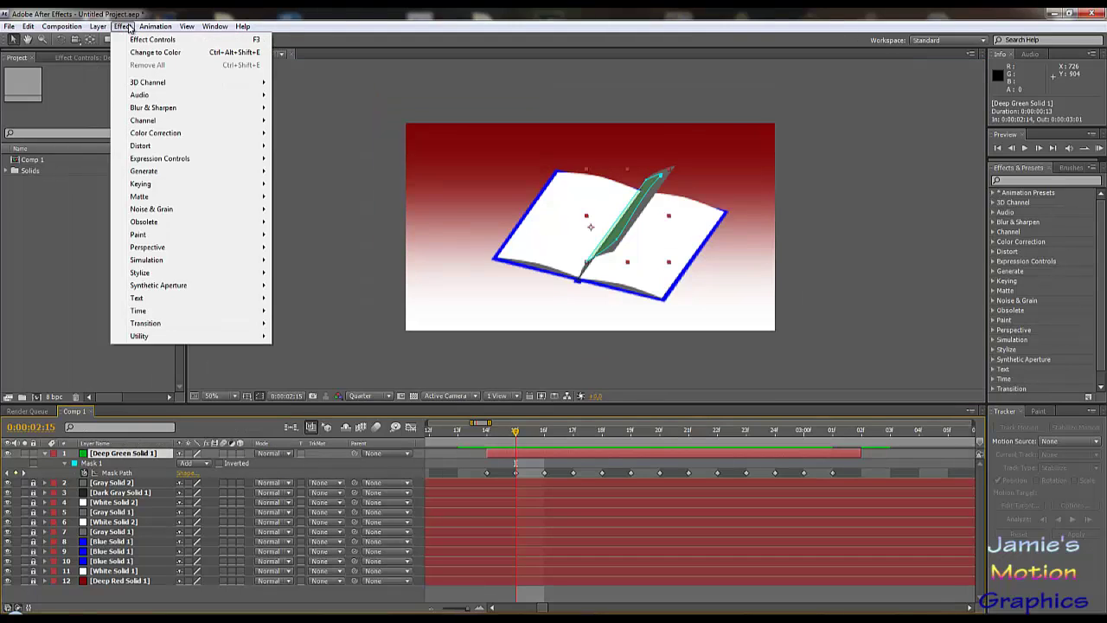
mouse_move(98, 26)
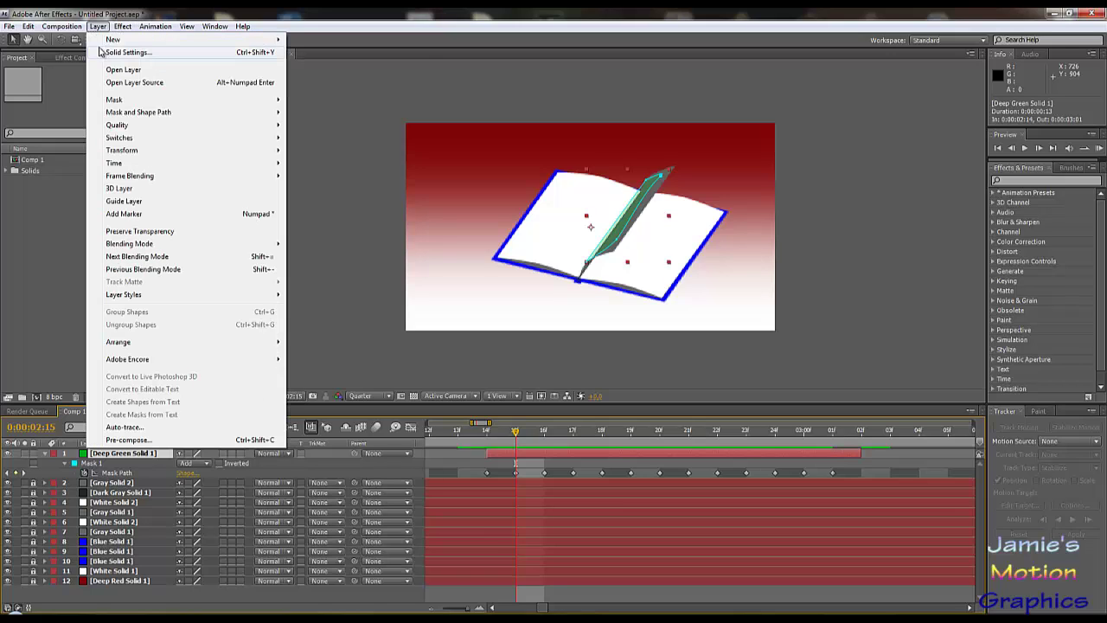
click(115, 53)
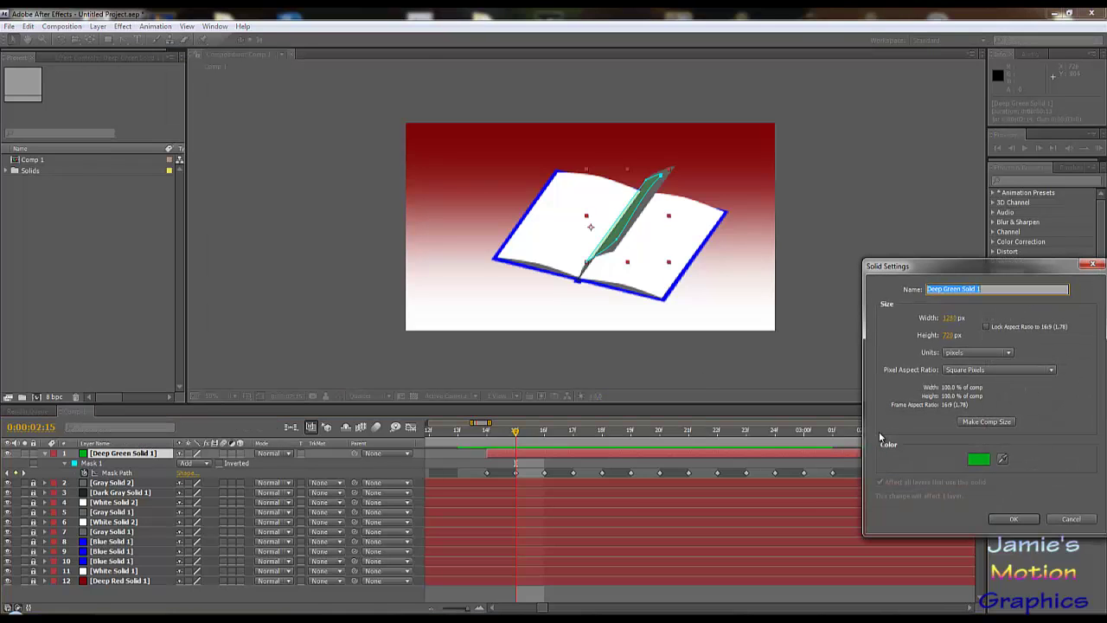
click(1003, 459)
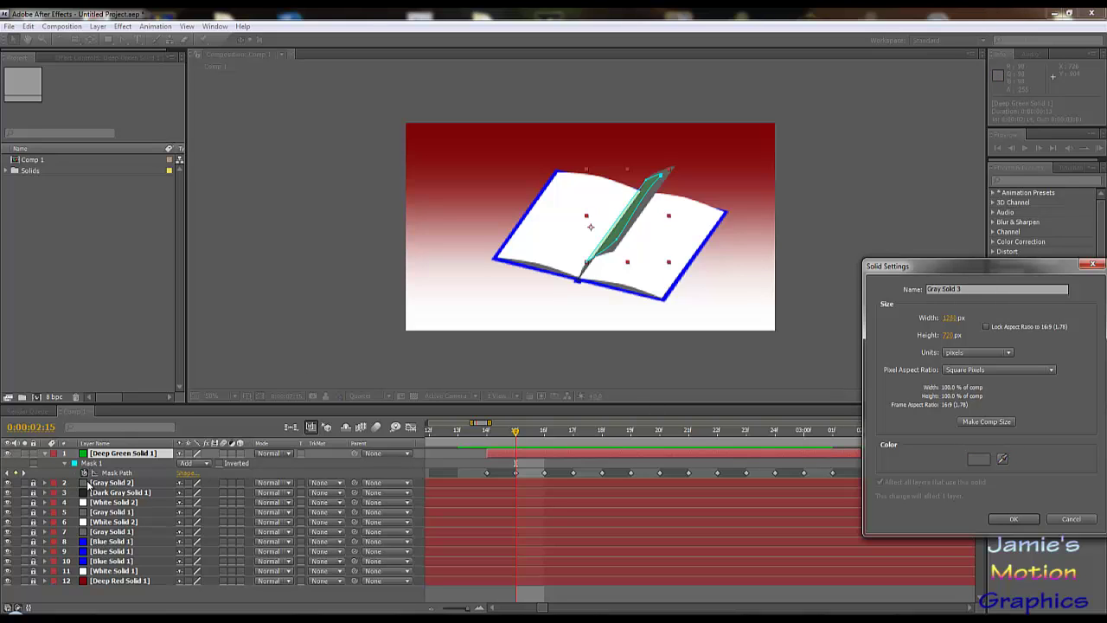
click(1013, 518)
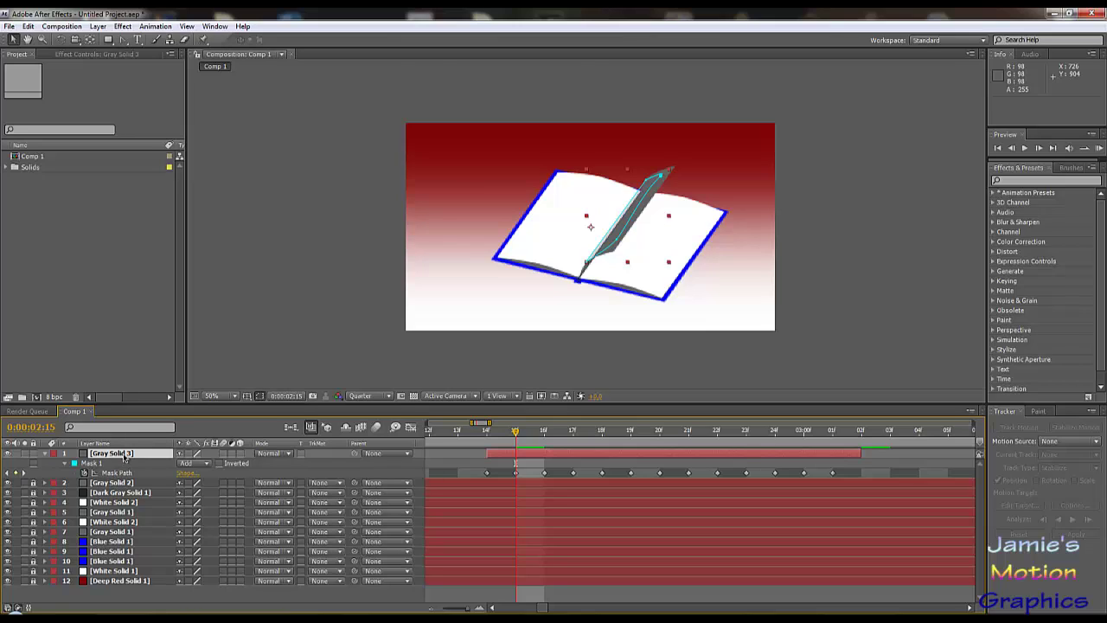
key(t)
click(180, 465)
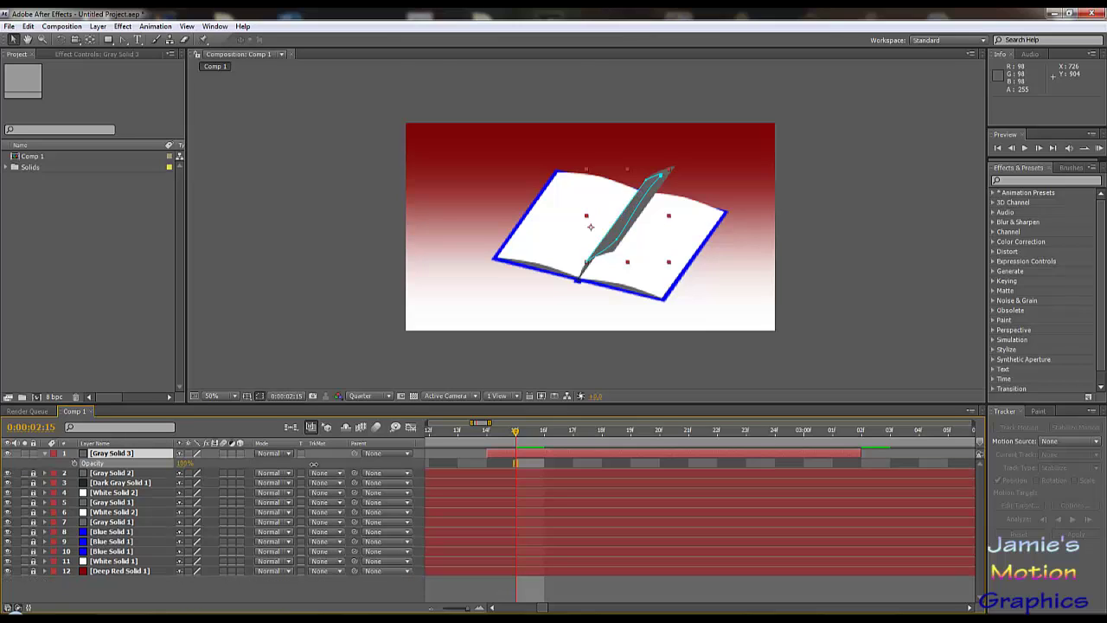
key(t)
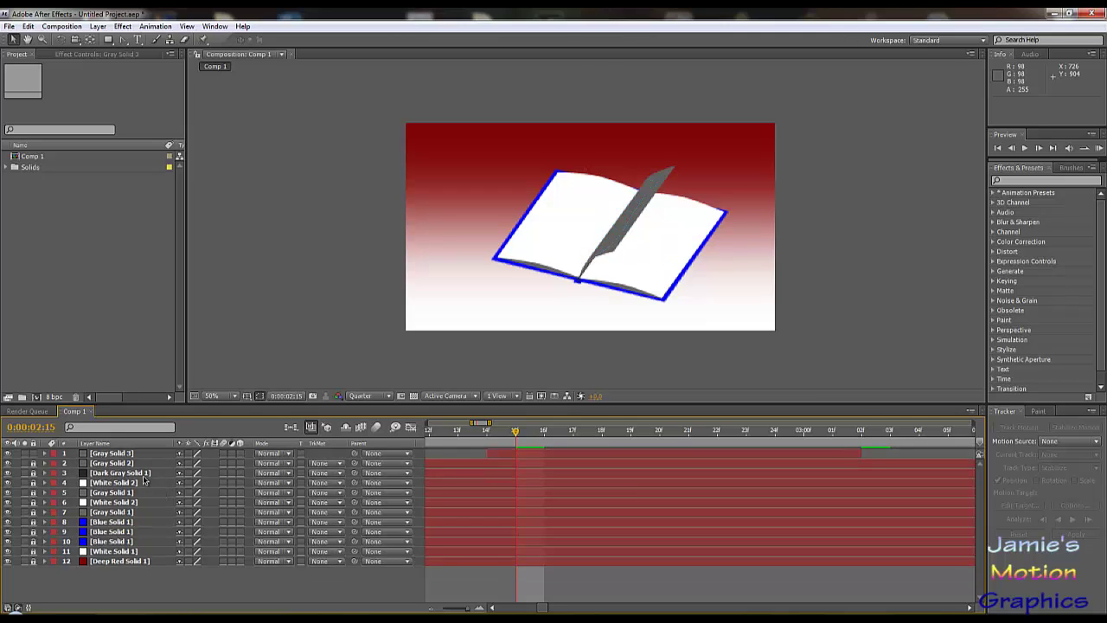
key(ctrl+z)
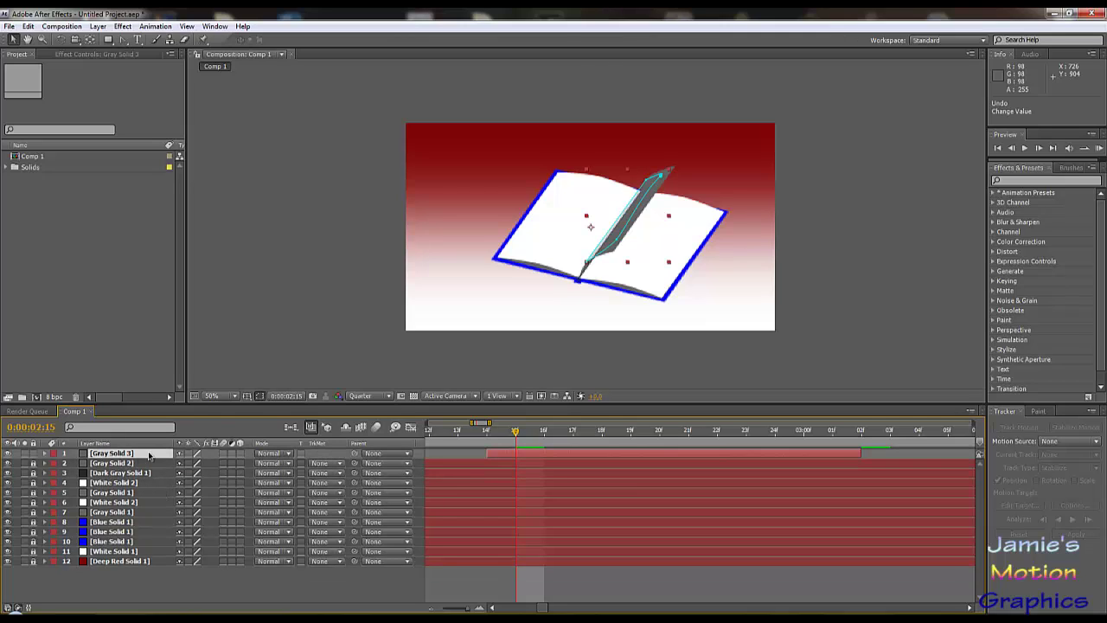
- Set the Gray Solid 3 layer's opacity to 100% and deselect the layer
key(period)
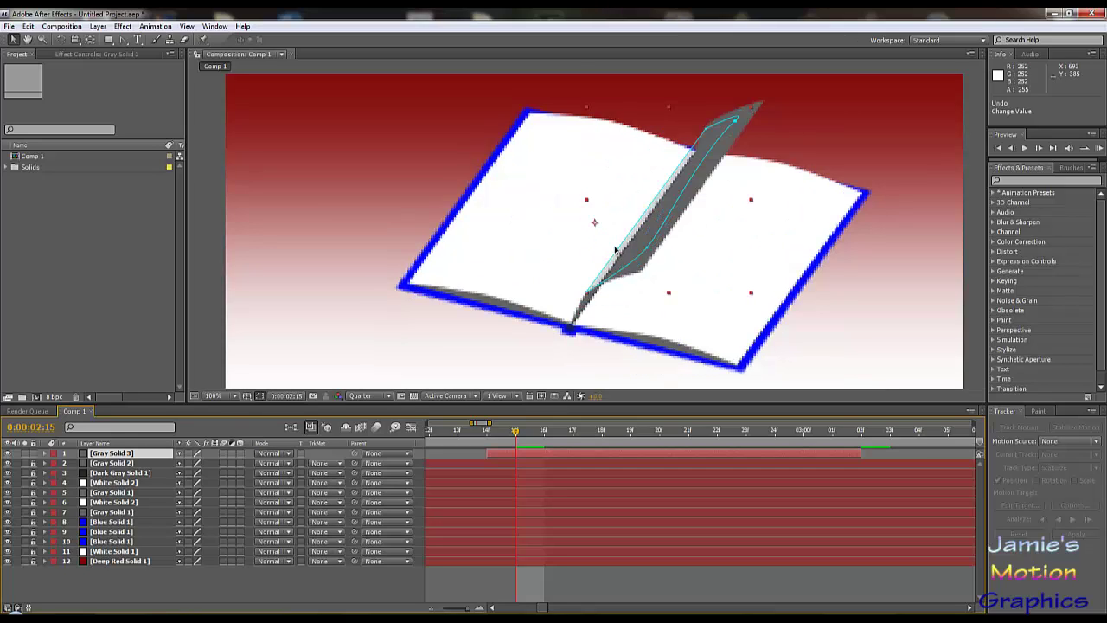
key(t)
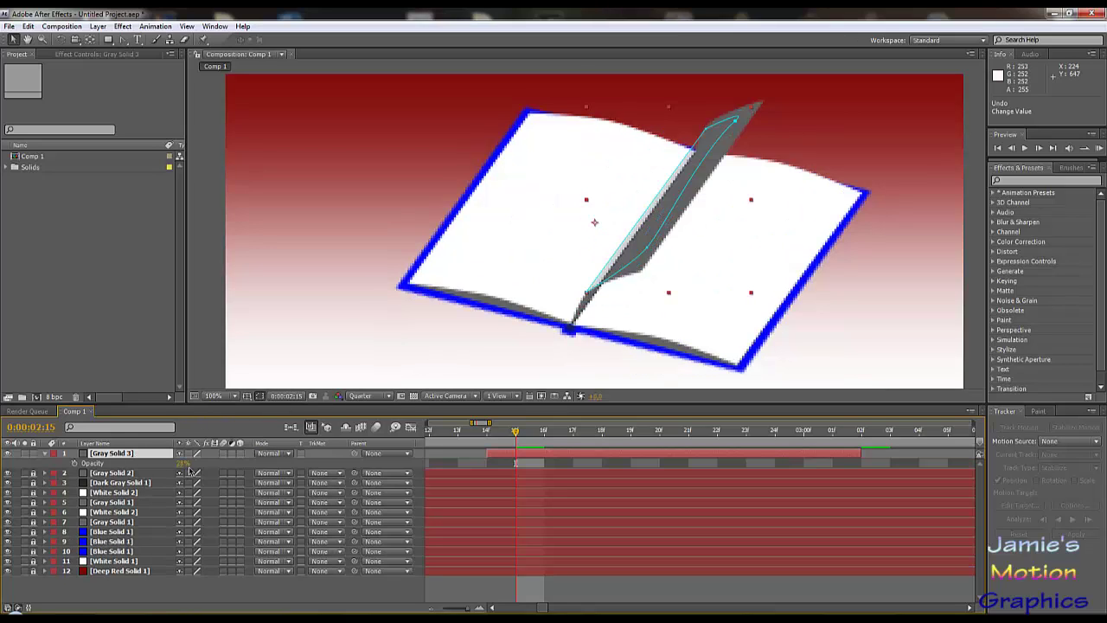
drag(183, 461, 340, 463)
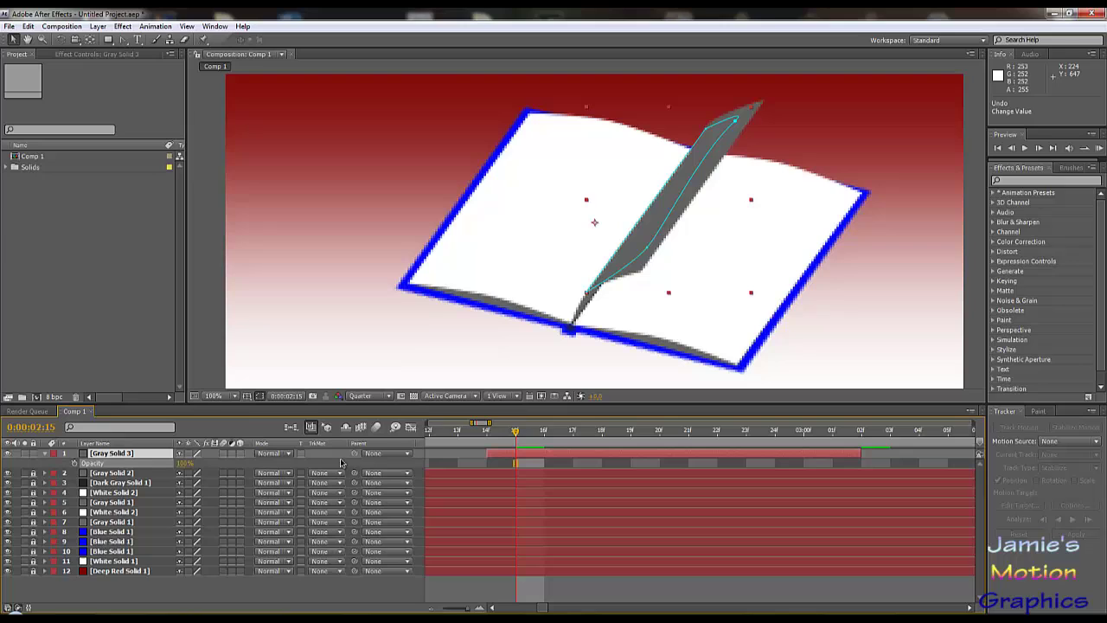
click(126, 337)
drag(547, 311, 509, 337)
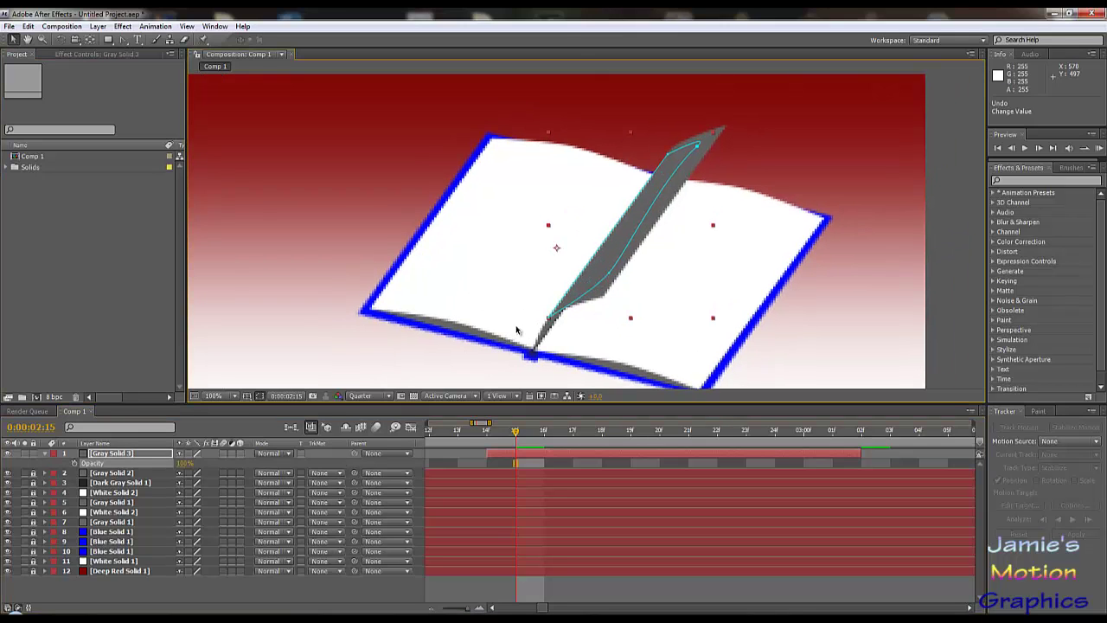
click(166, 588)
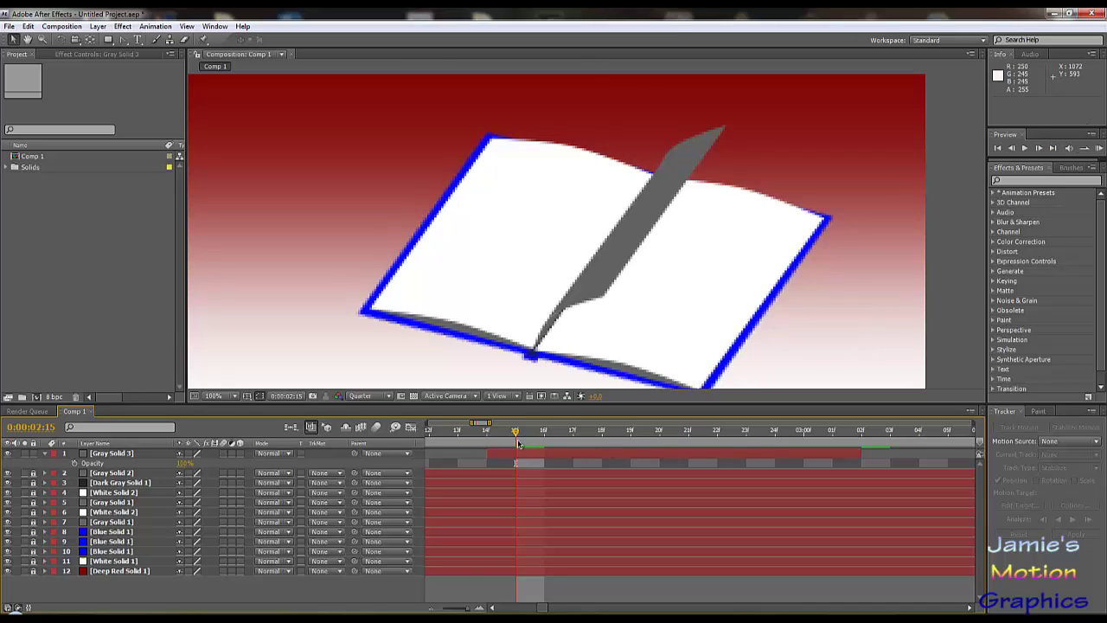
- At 0:00:02:14, reshape the lower end of the Gray Solid 3 mask to fit the turning page's lower corner
drag(496, 443, 740, 450)
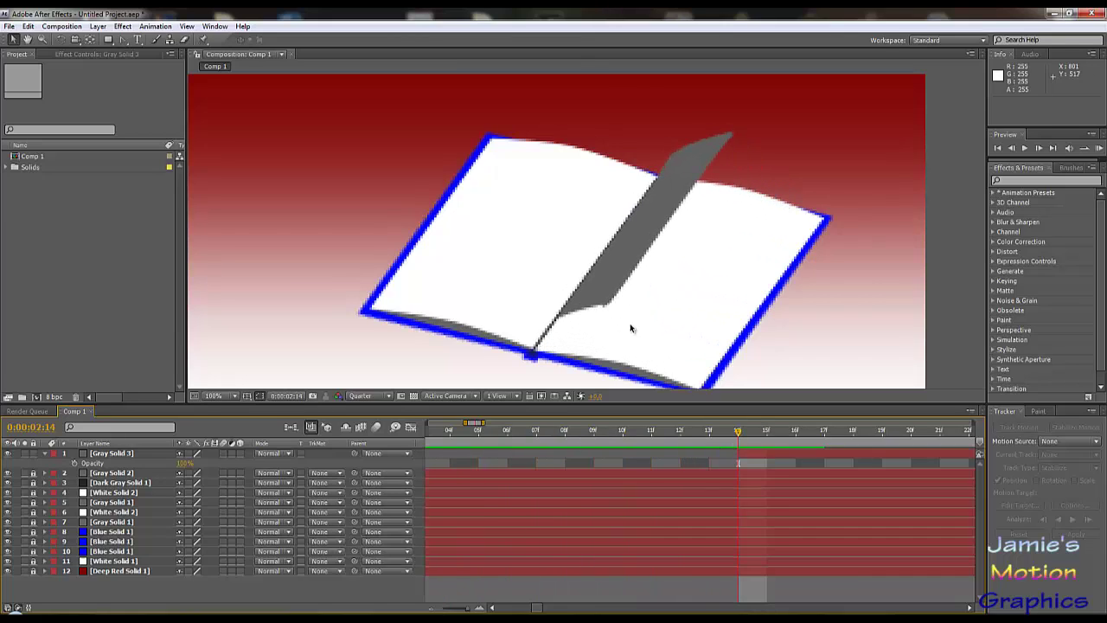
click(106, 455)
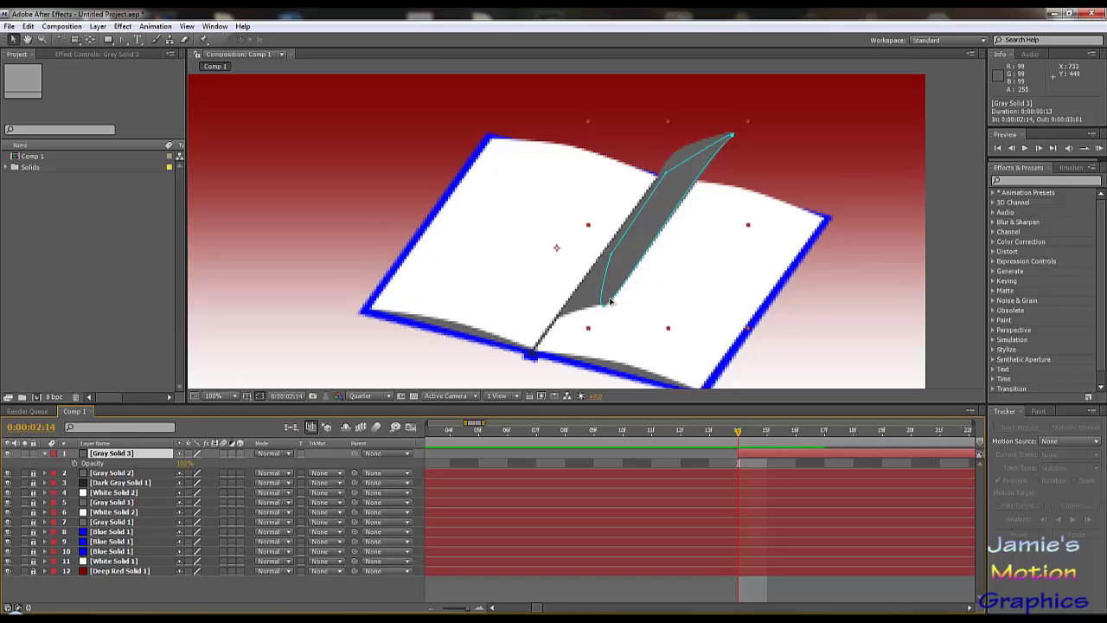
mouse_move(612, 302)
mouse_down()
mouse_move(591, 329)
mouse_move(605, 312)
mouse_up()
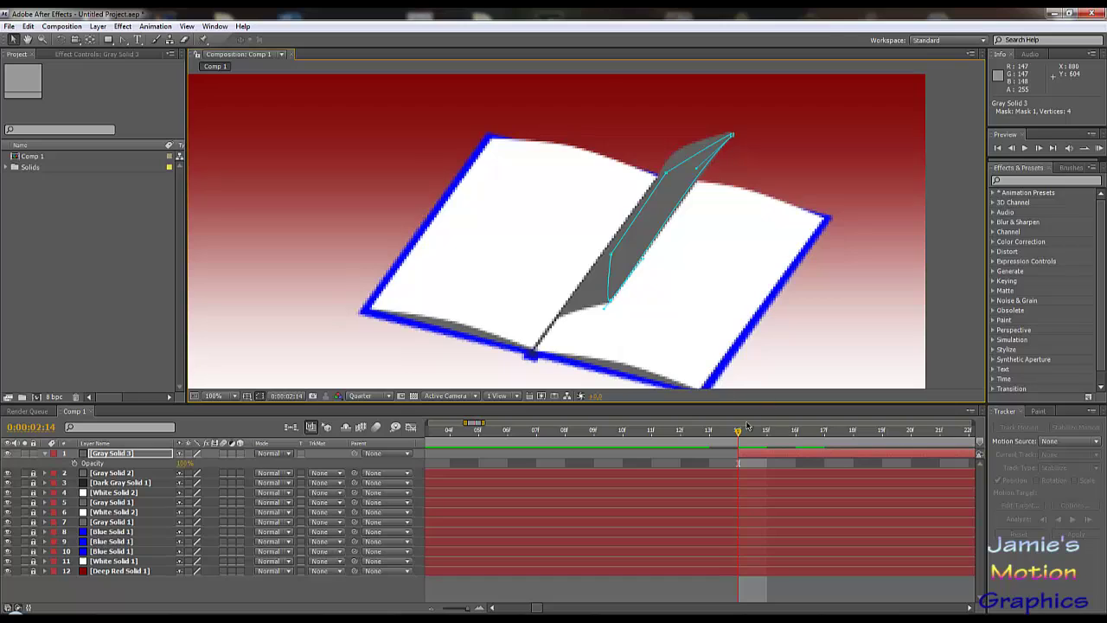
- At 0:00:02:17, straighten the Gray Solid 3 mask's long edge by converting its upper tip vertex to a corner point
click(268, 595)
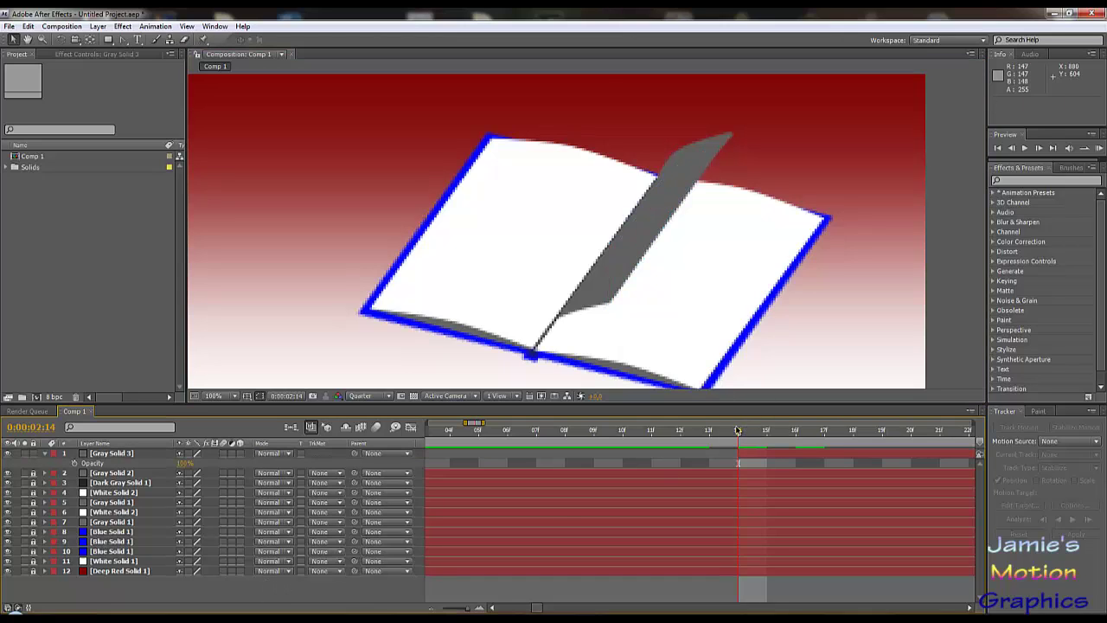
drag(737, 432, 828, 442)
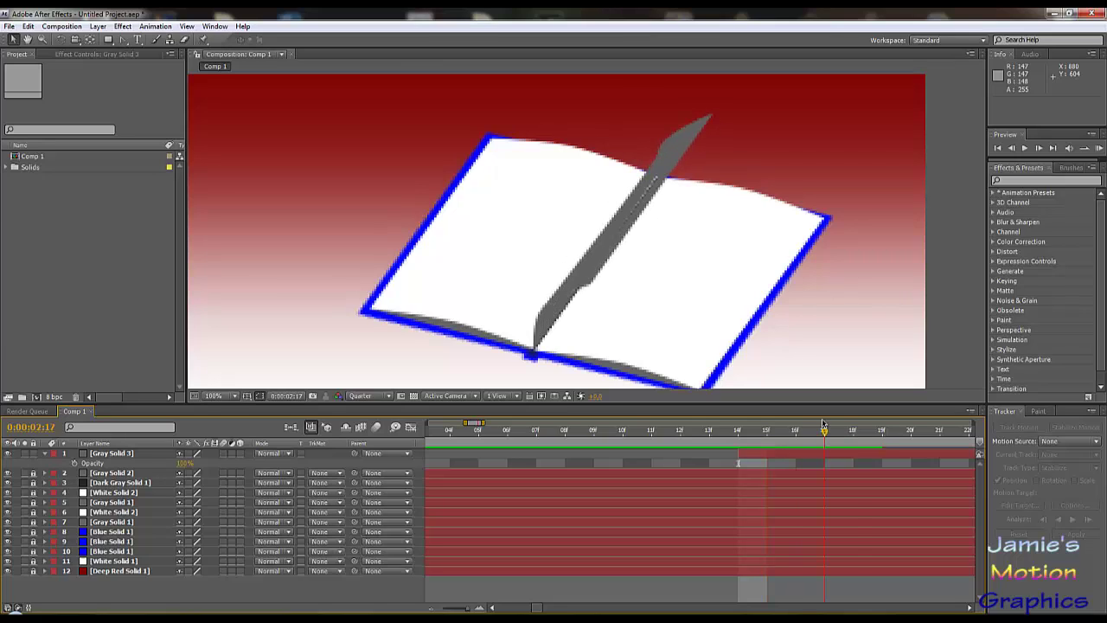
key(bracketleft)
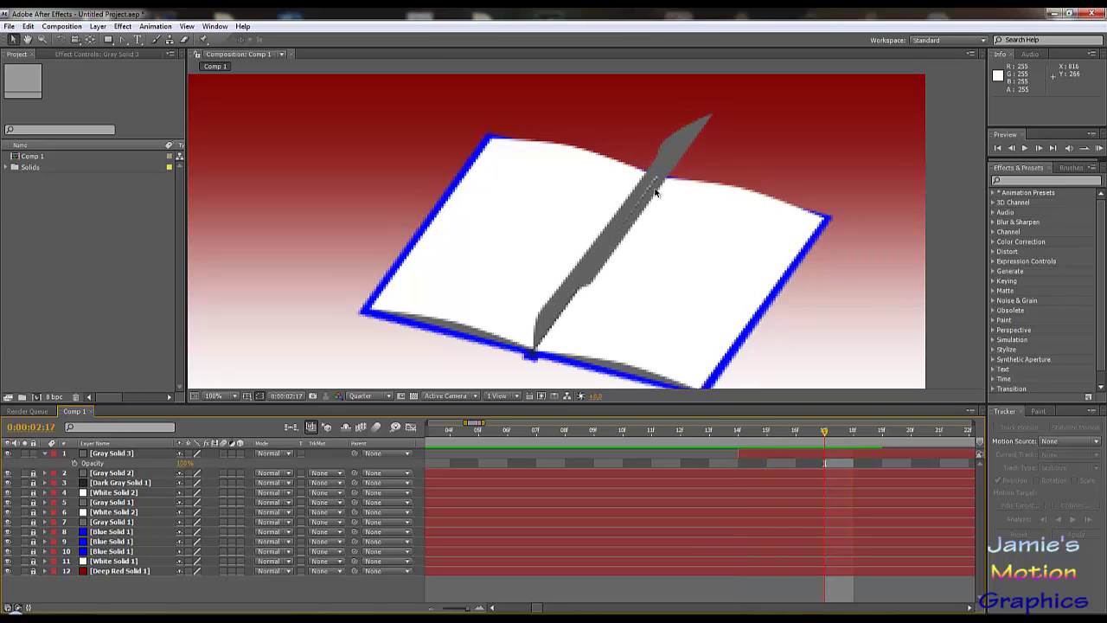
click(112, 455)
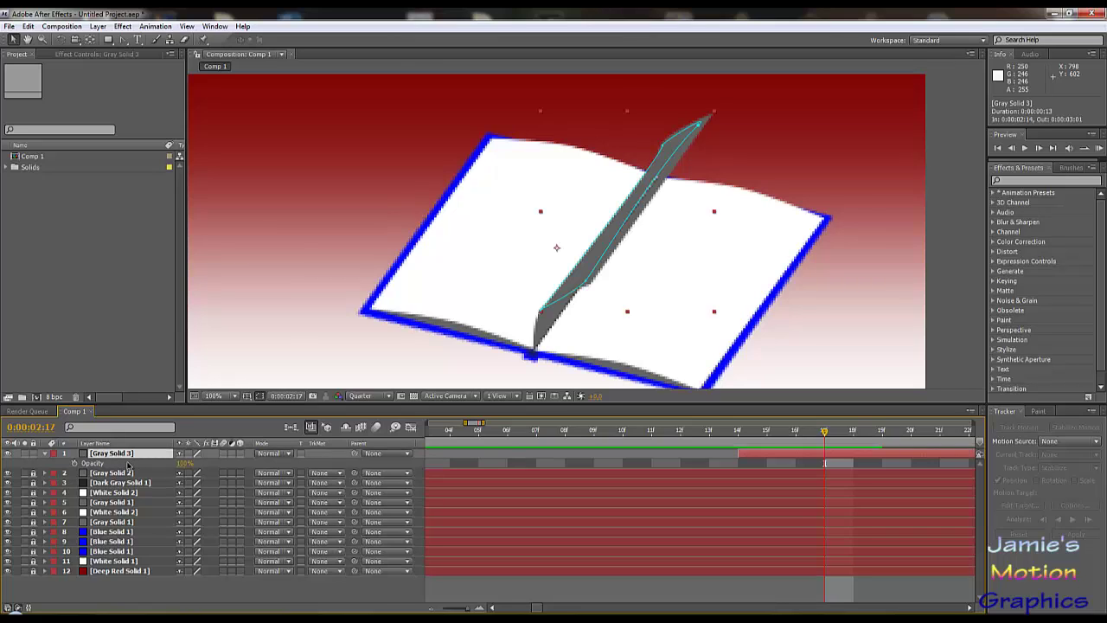
key(m)
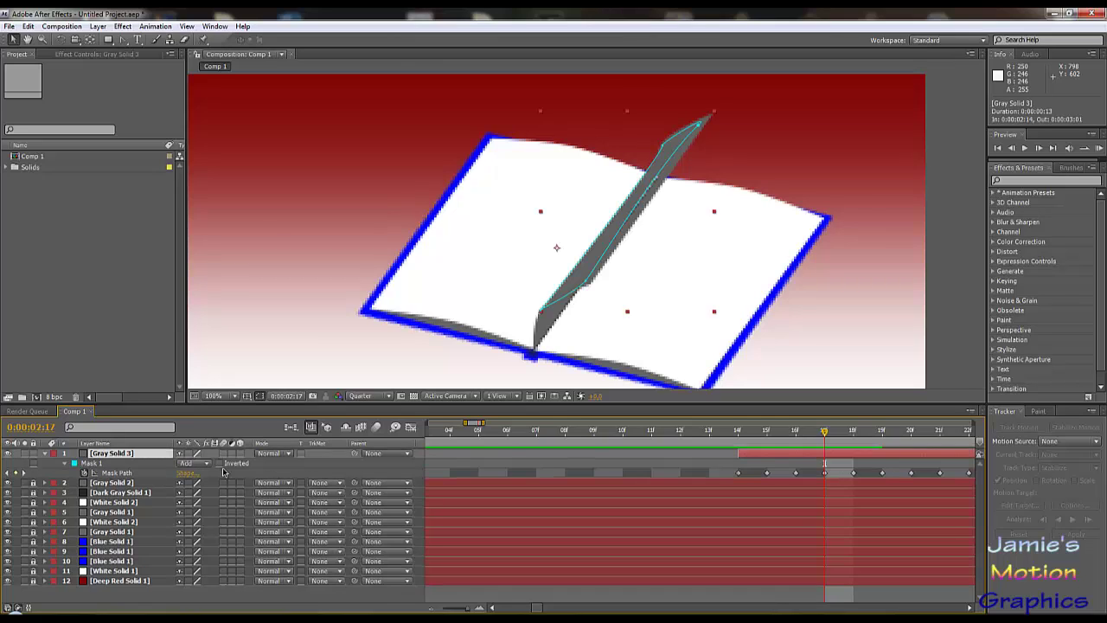
click(127, 474)
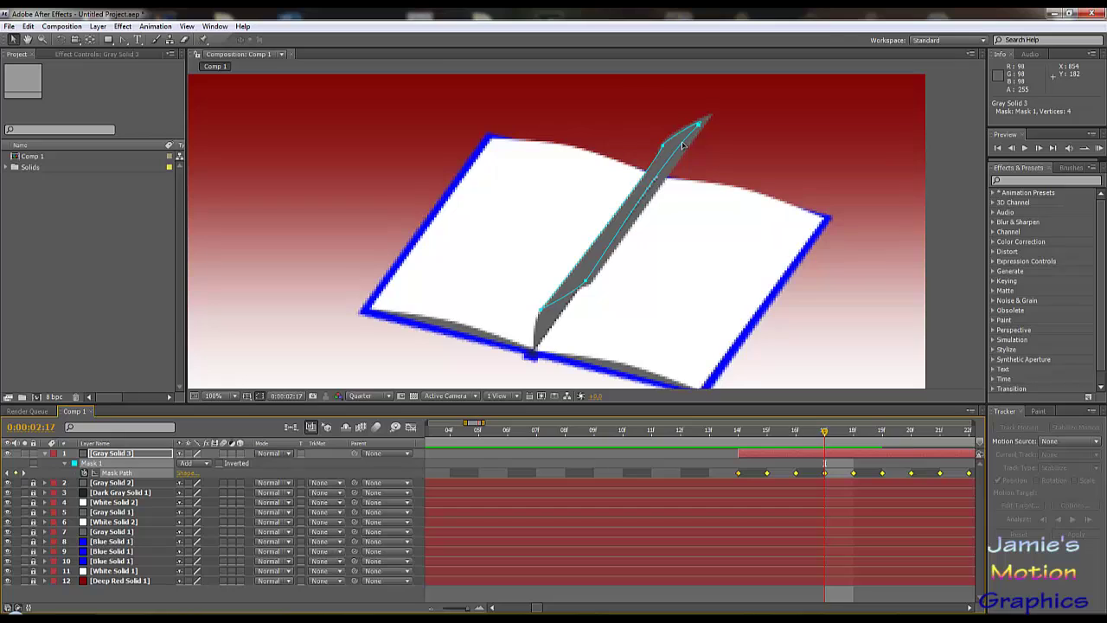
key(g)
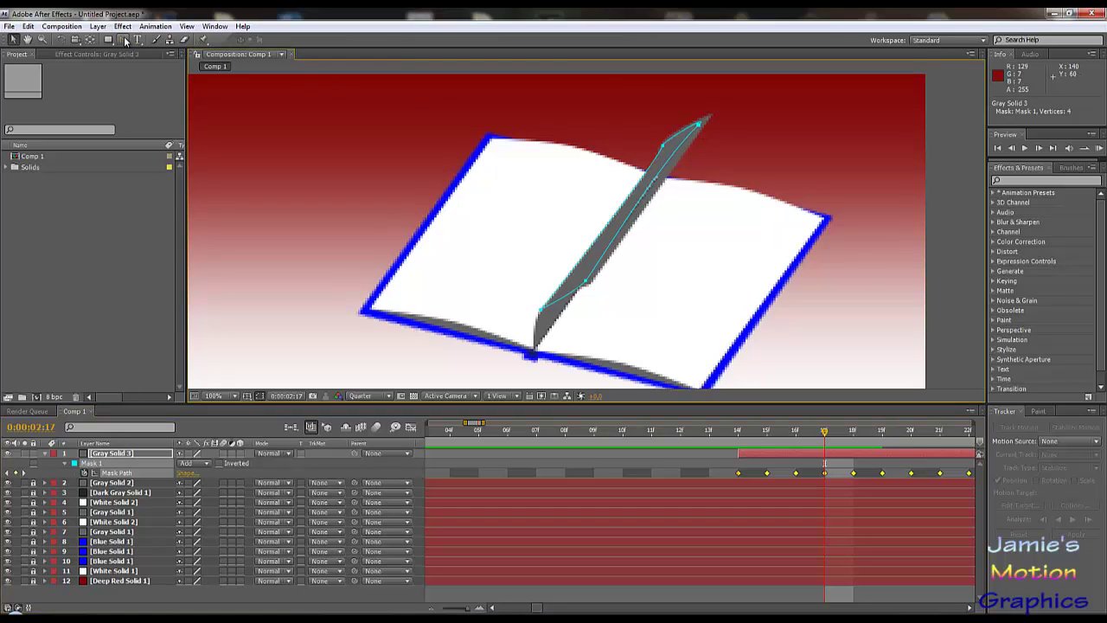
click(698, 128)
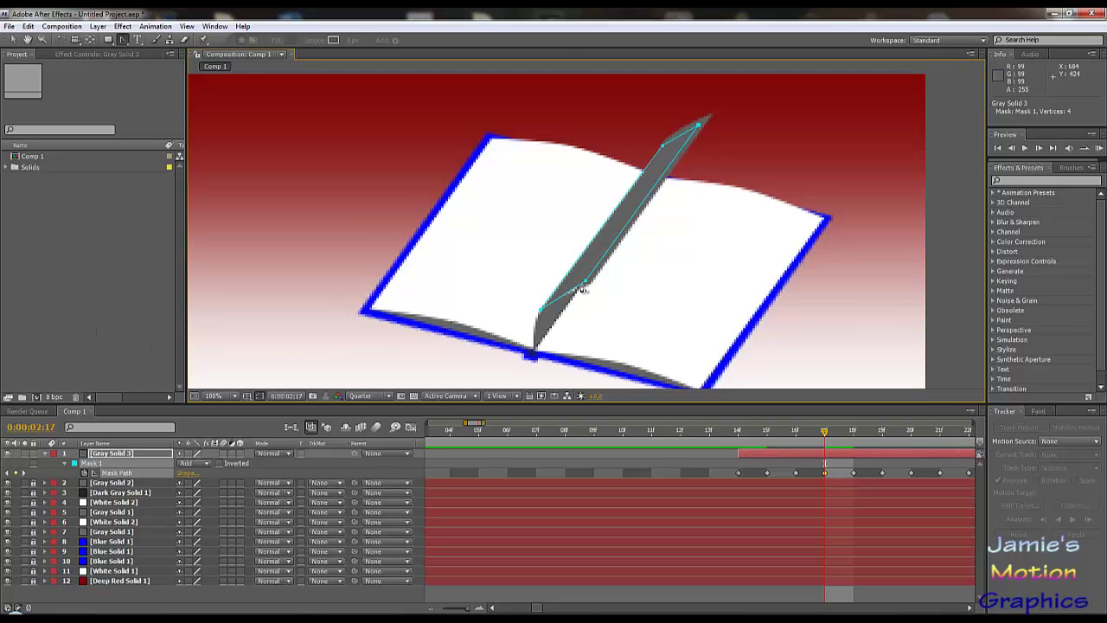
- At 0:00:02:17, move only the mask's lower-right vertex down along the page's edge, and deselect the layer
click(14, 40)
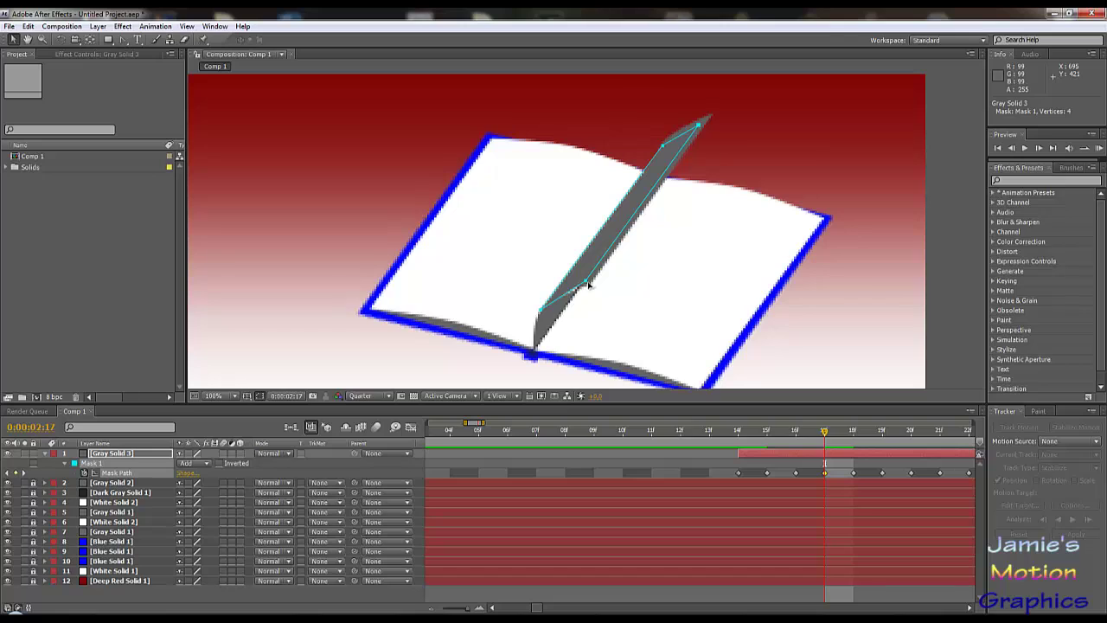
drag(585, 282, 574, 291)
key(ctrl+z)
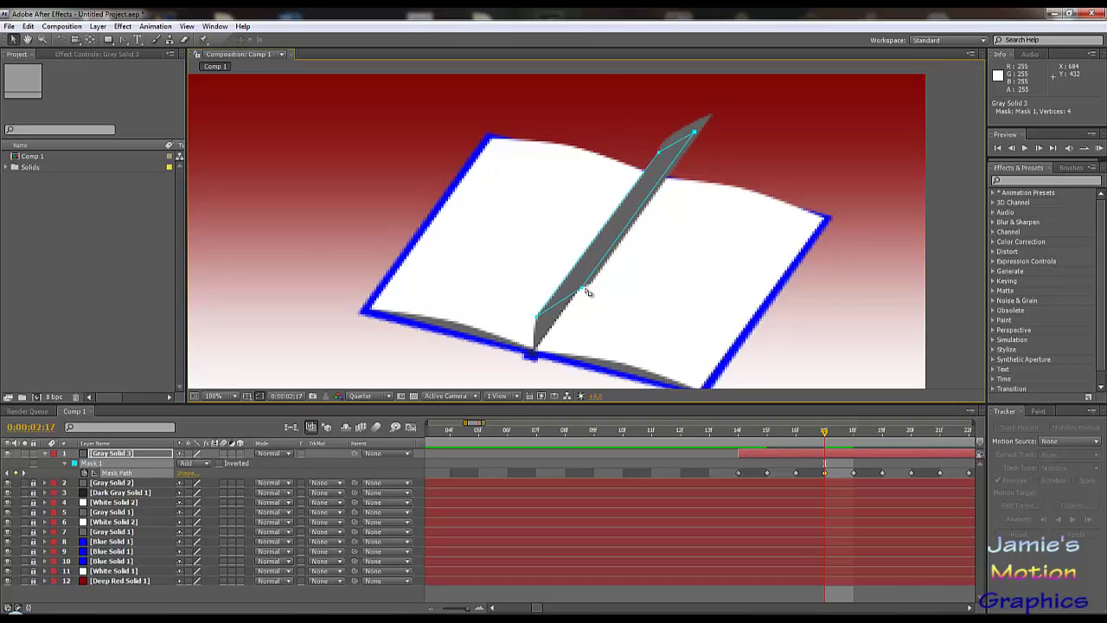
click(585, 283)
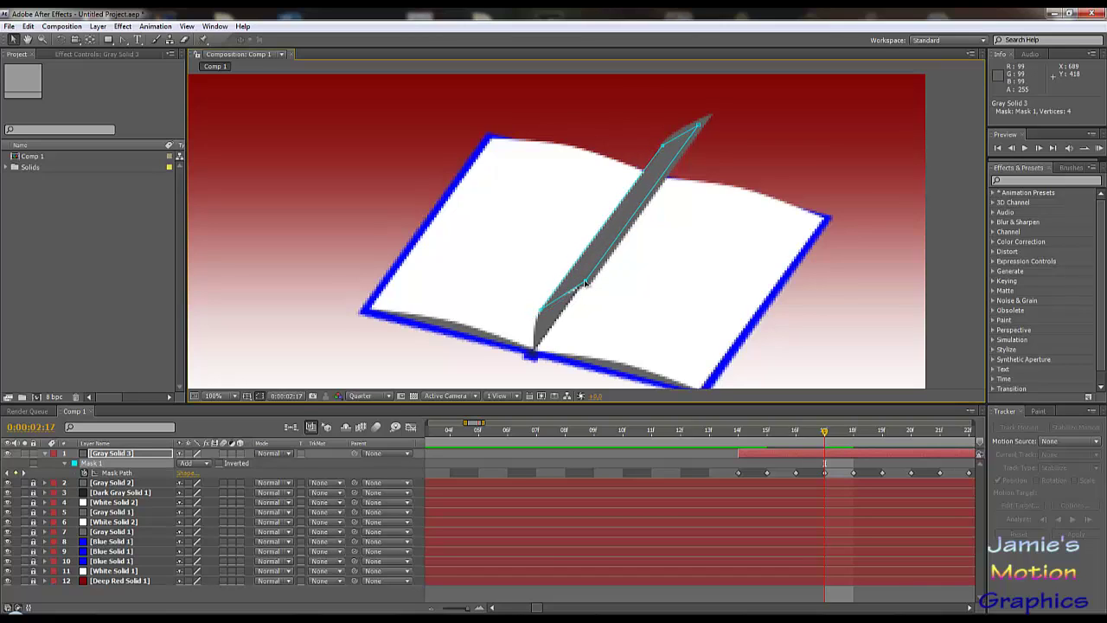
drag(585, 282, 573, 296)
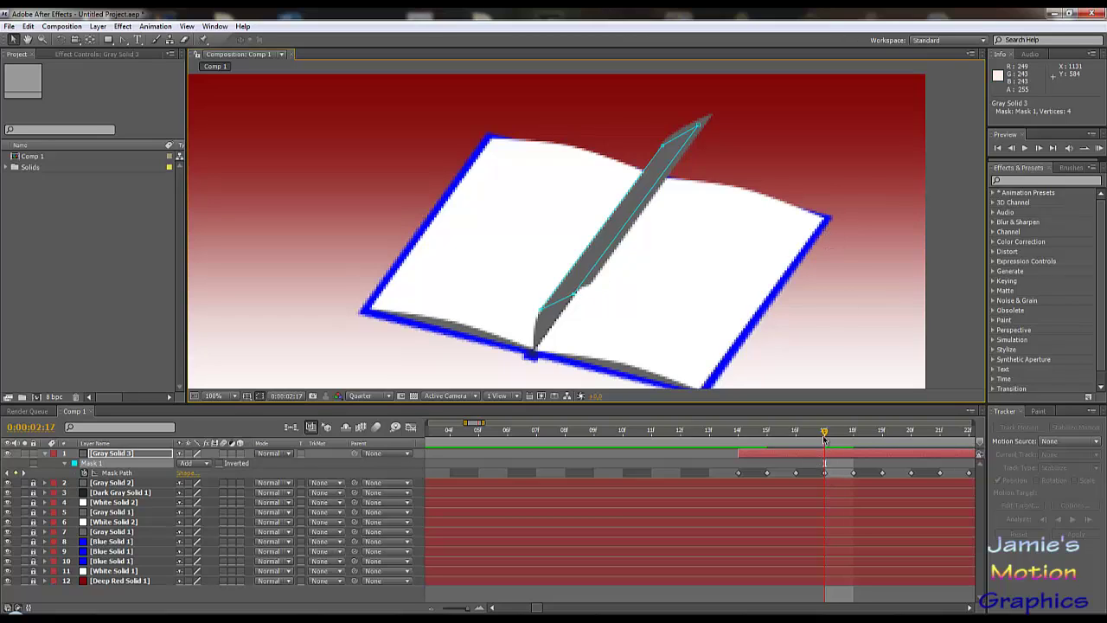
drag(819, 437, 802, 442)
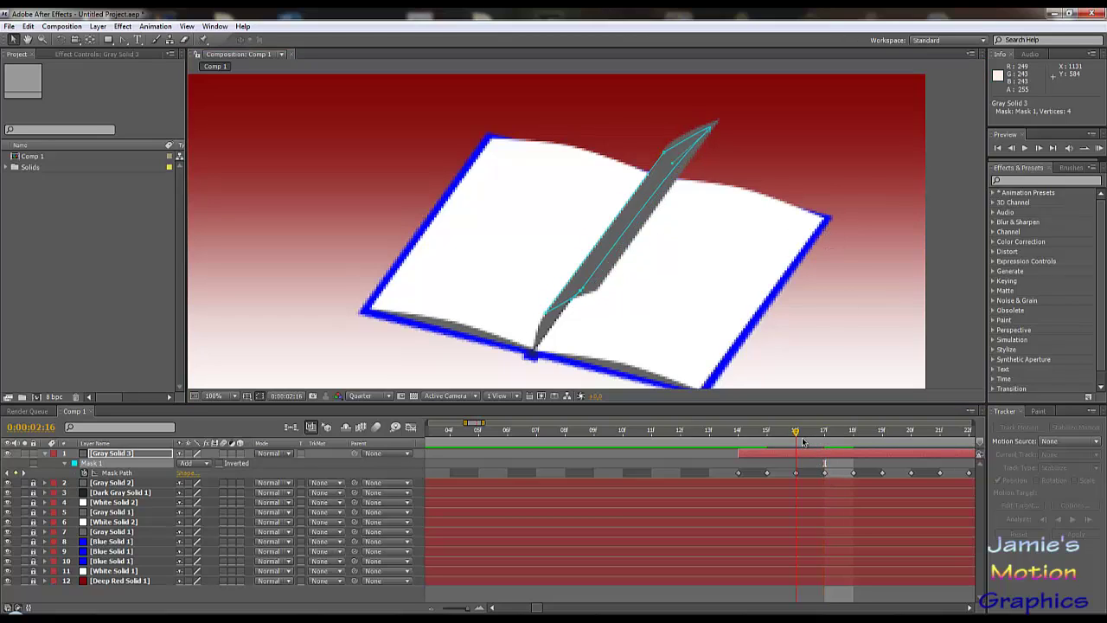
click(281, 597)
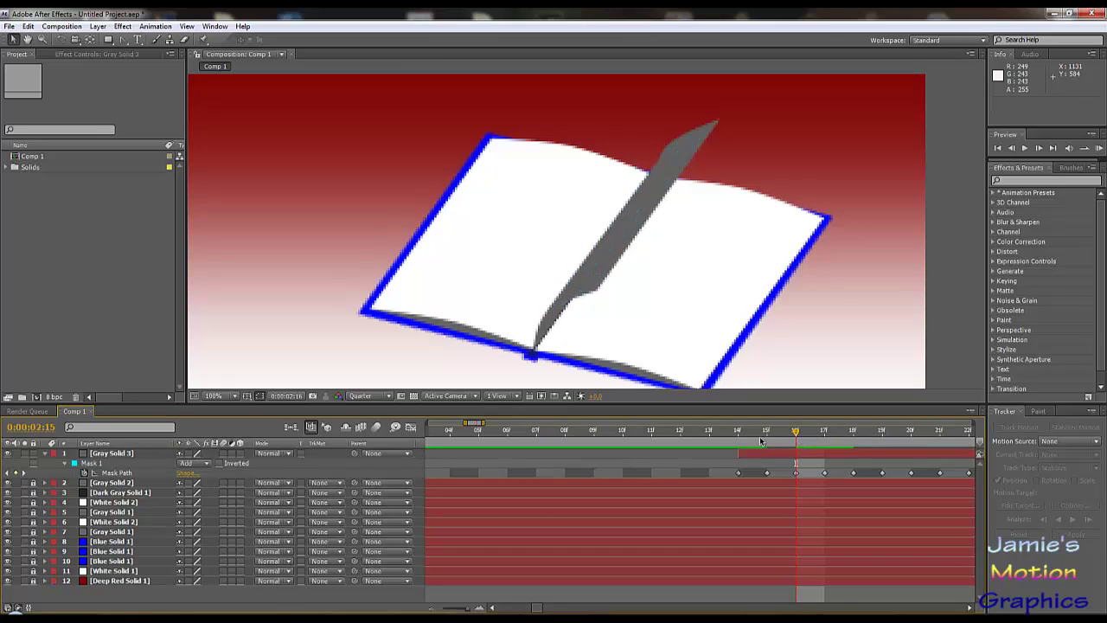
- At 0:00:02:18, convert the mask's upper tip vertex to a corner point and move it down to the upper end of the book's spine
drag(770, 442, 850, 442)
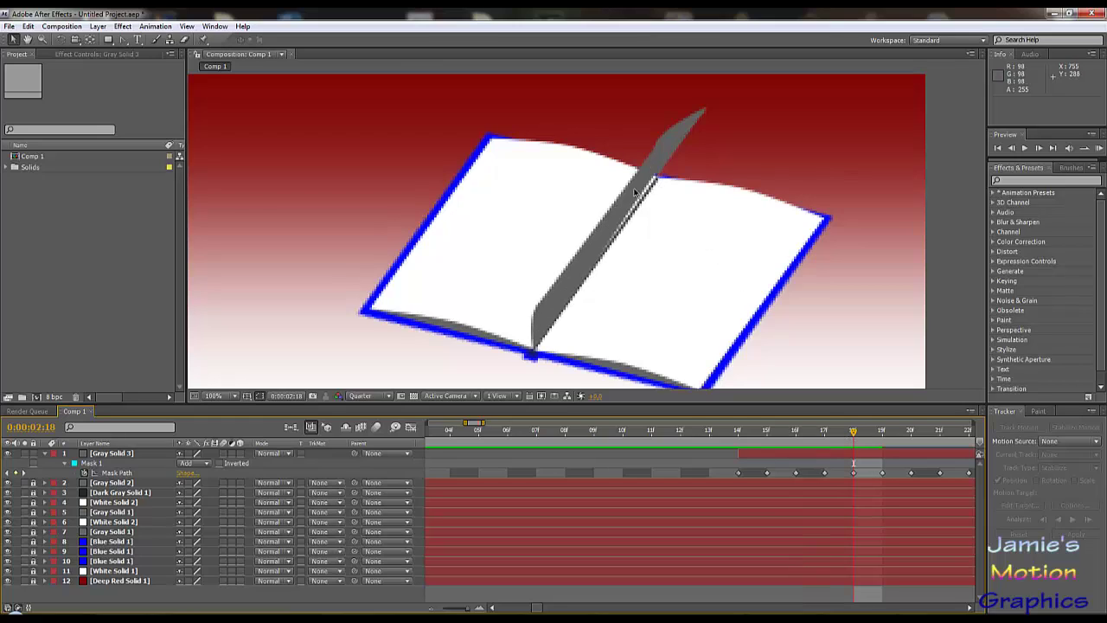
click(93, 464)
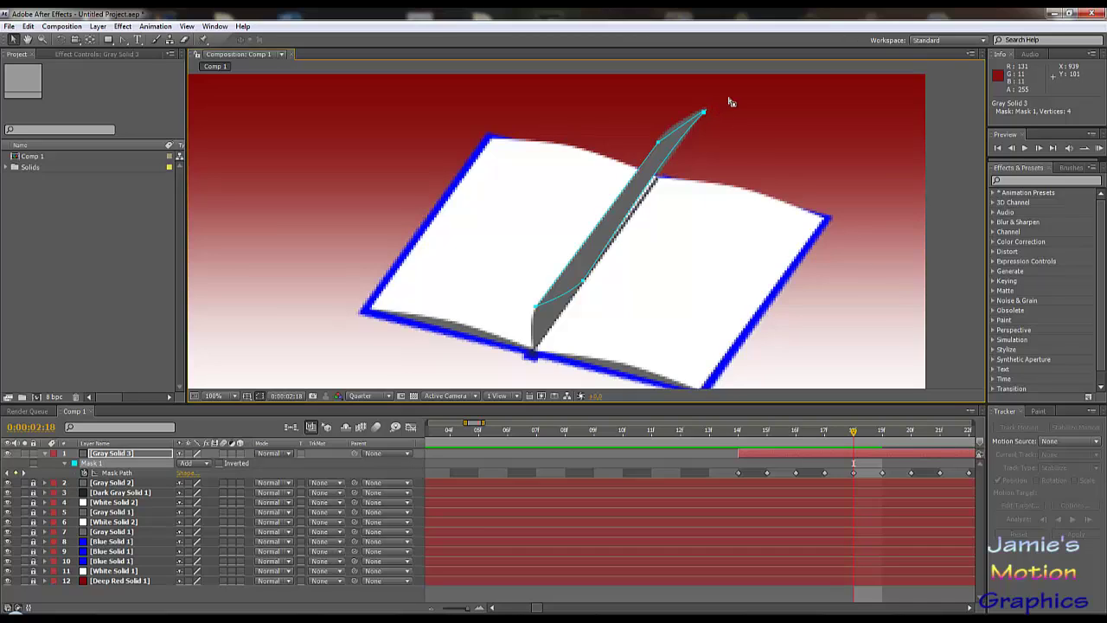
click(705, 112)
click(124, 40)
click(706, 113)
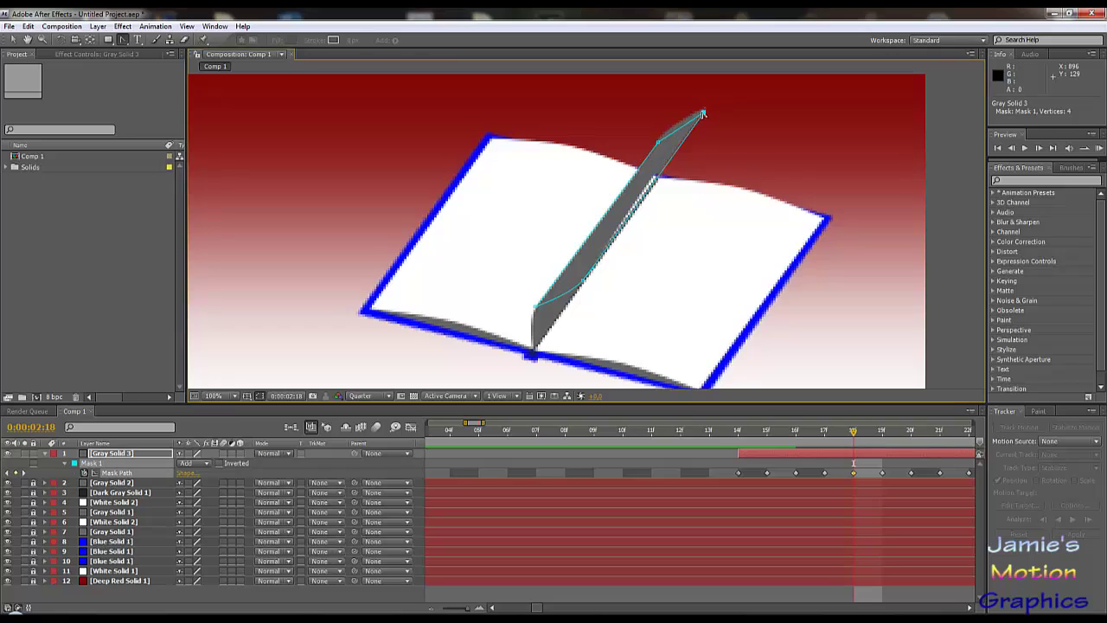
click(13, 40)
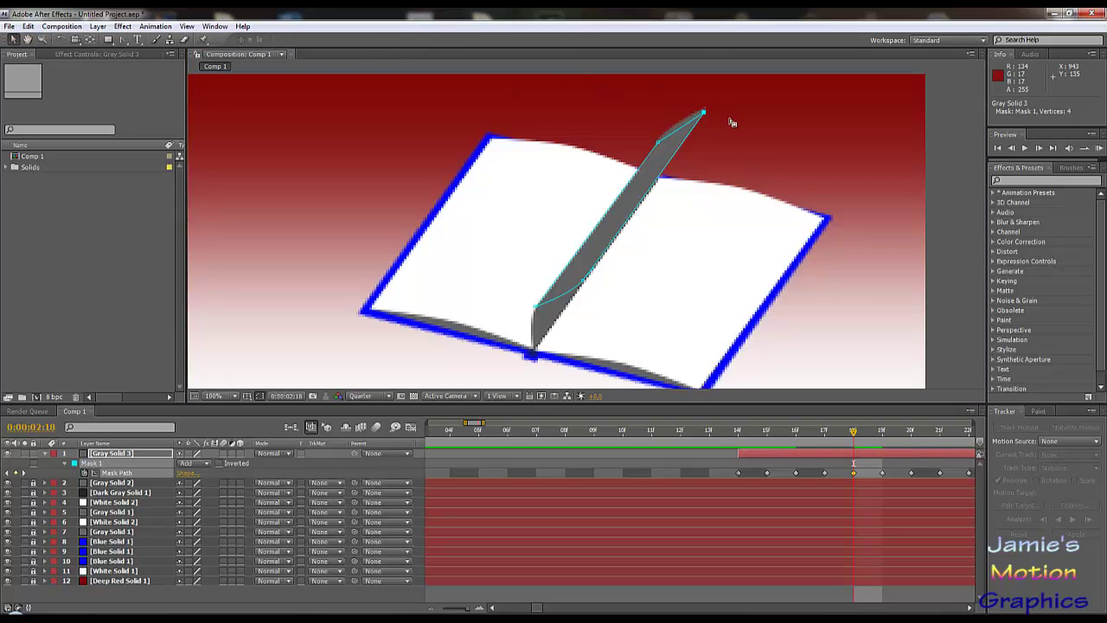
drag(704, 113, 660, 180)
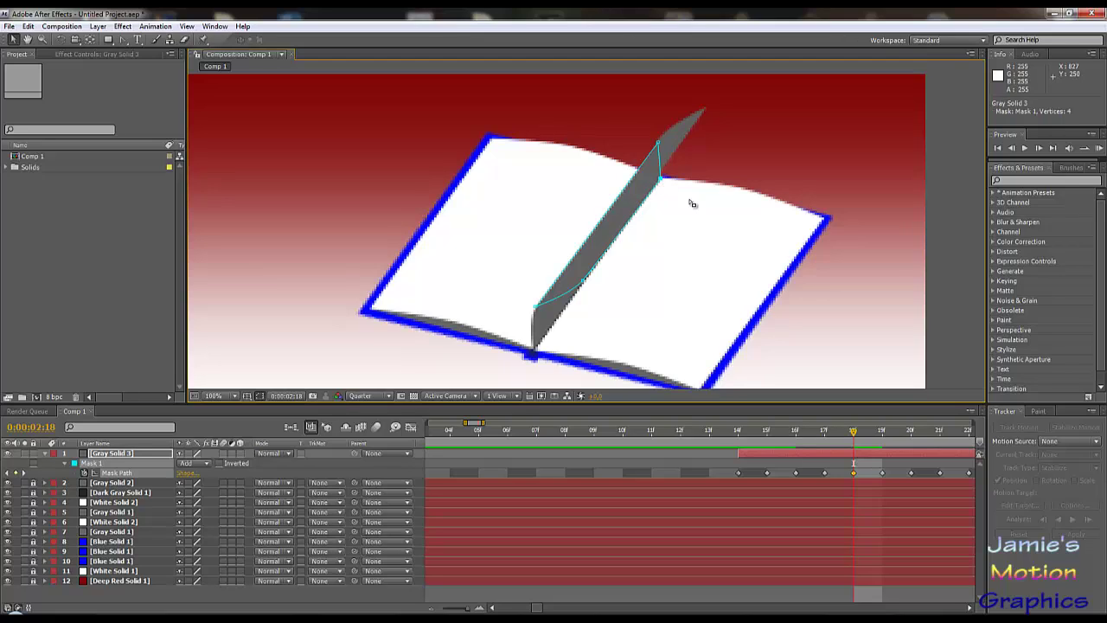
click(276, 594)
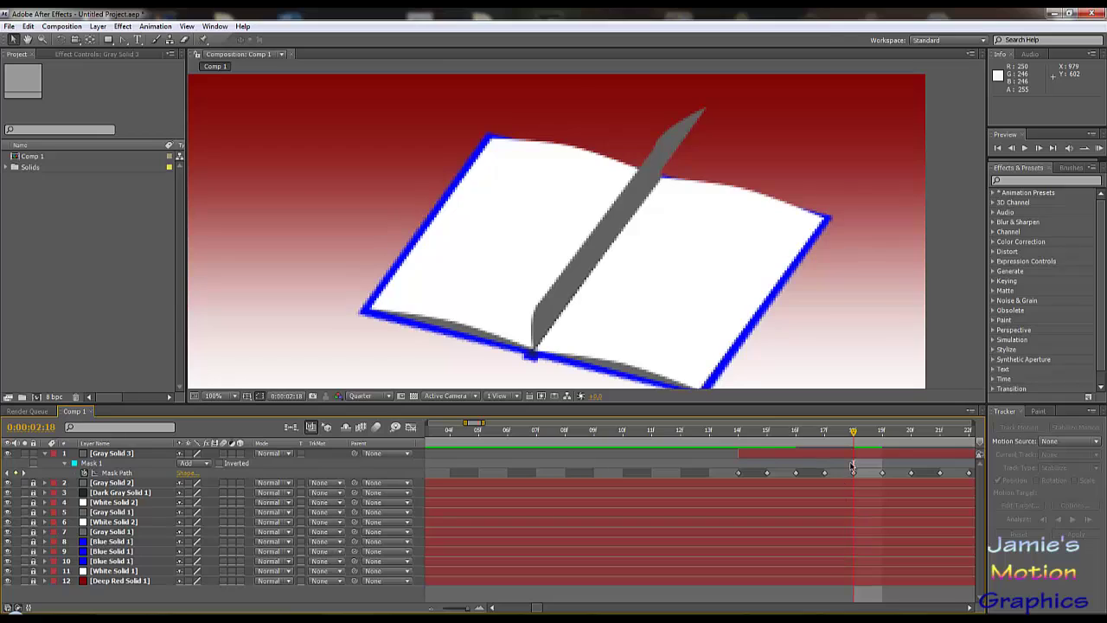
- At 0:00:02:20, move only the mask's lower-right vertex down and inward to close the gap in the turning page, and deselect the layer
drag(844, 437, 936, 453)
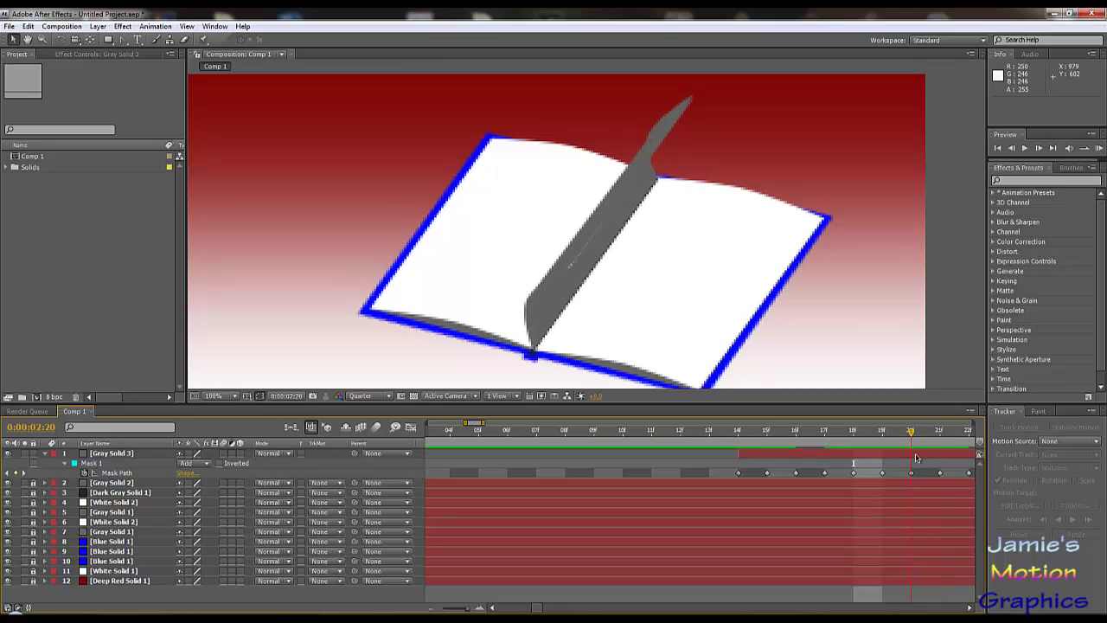
key(Page_Up)
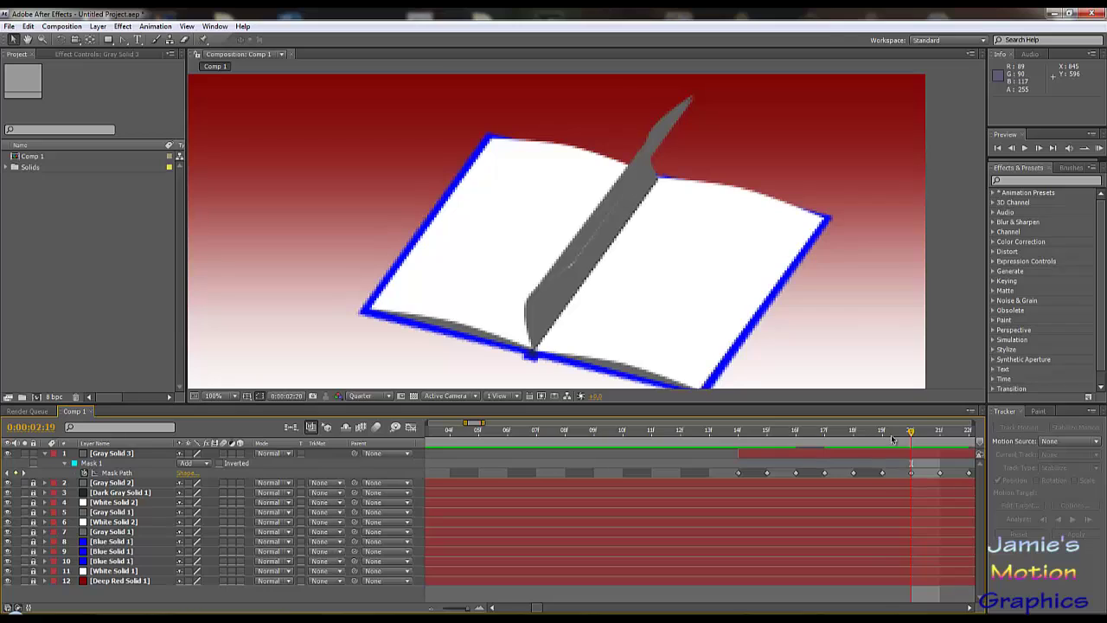
click(117, 473)
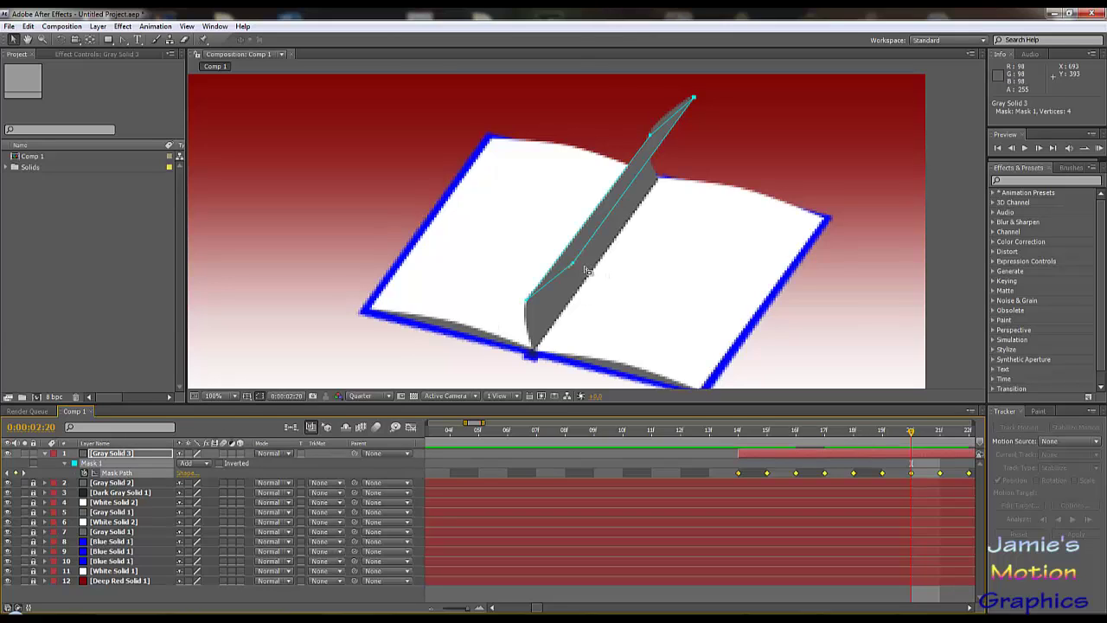
drag(572, 265, 572, 270)
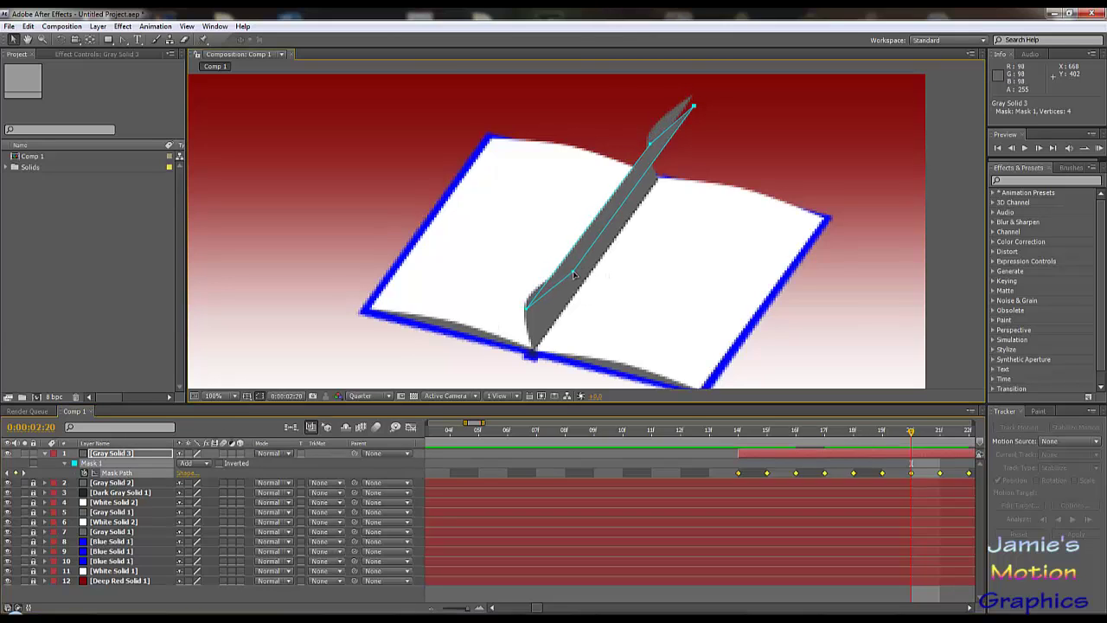
key(ctrl+z)
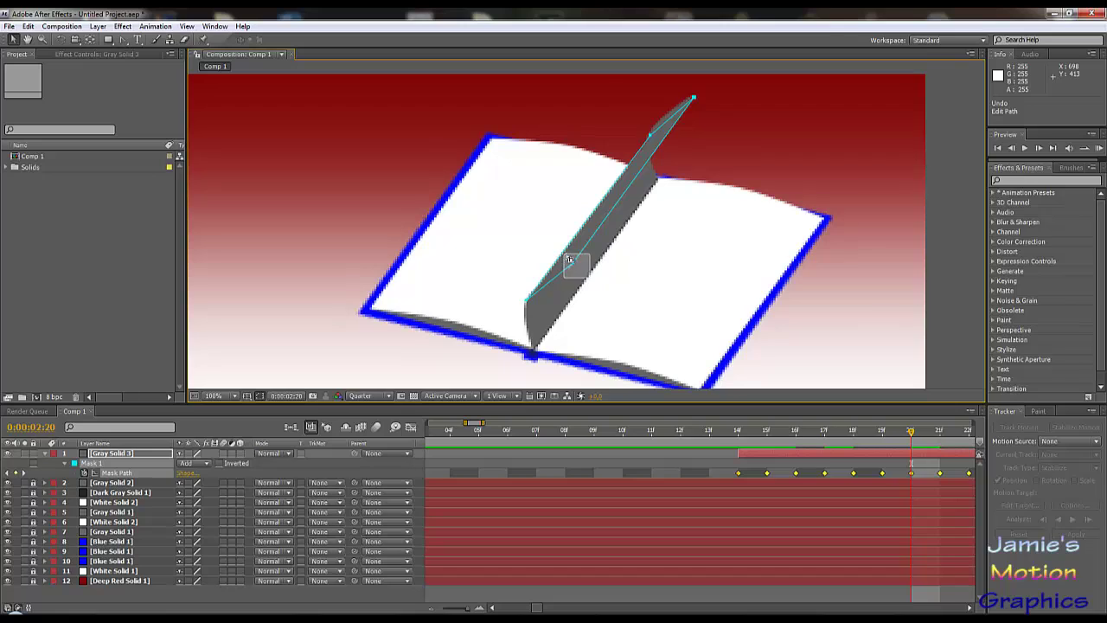
mouse_move(576, 262)
mouse_down()
mouse_move(568, 284)
mouse_move(559, 248)
mouse_move(566, 277)
mouse_up()
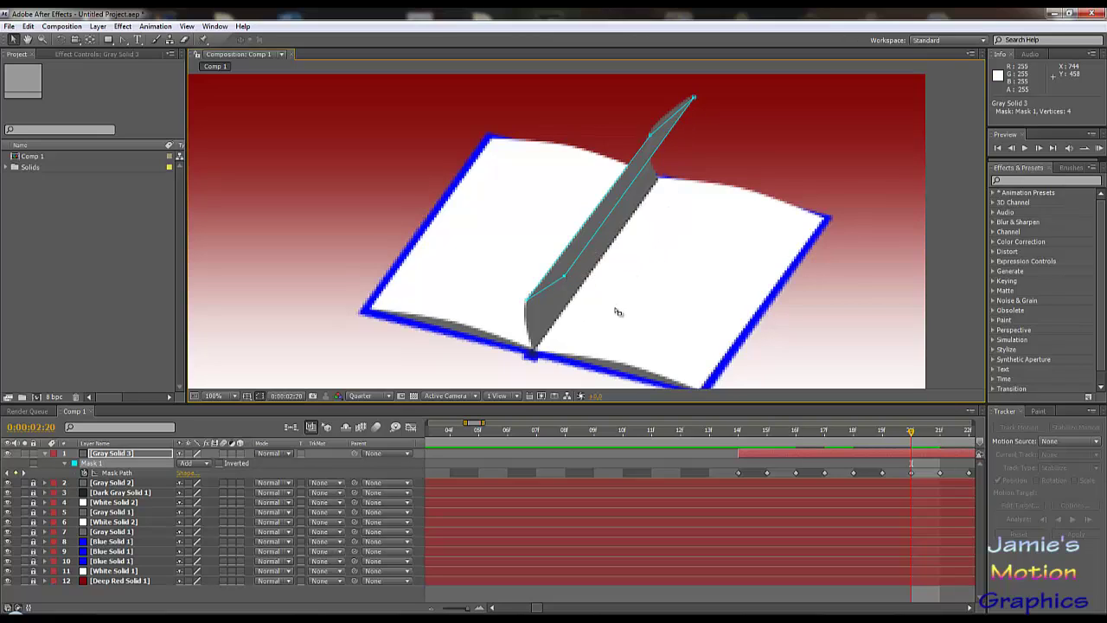
click(370, 595)
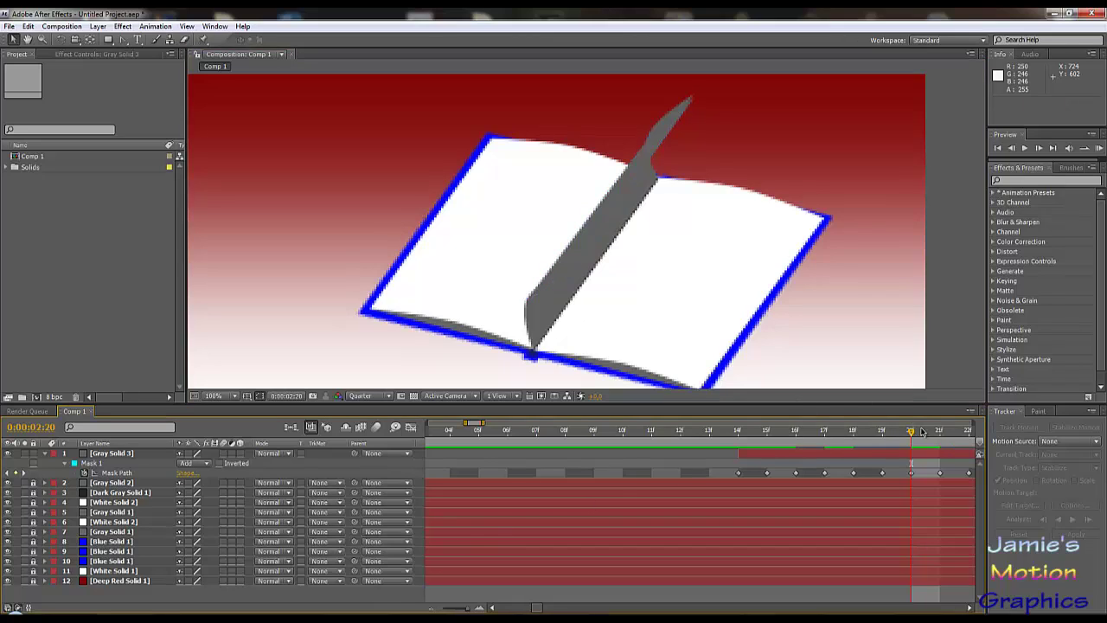
- Extend the end of the Gray Solid 3 layer by one frame to cover 0:00:03:02, and deselect the layer
drag(910, 437, 964, 450)
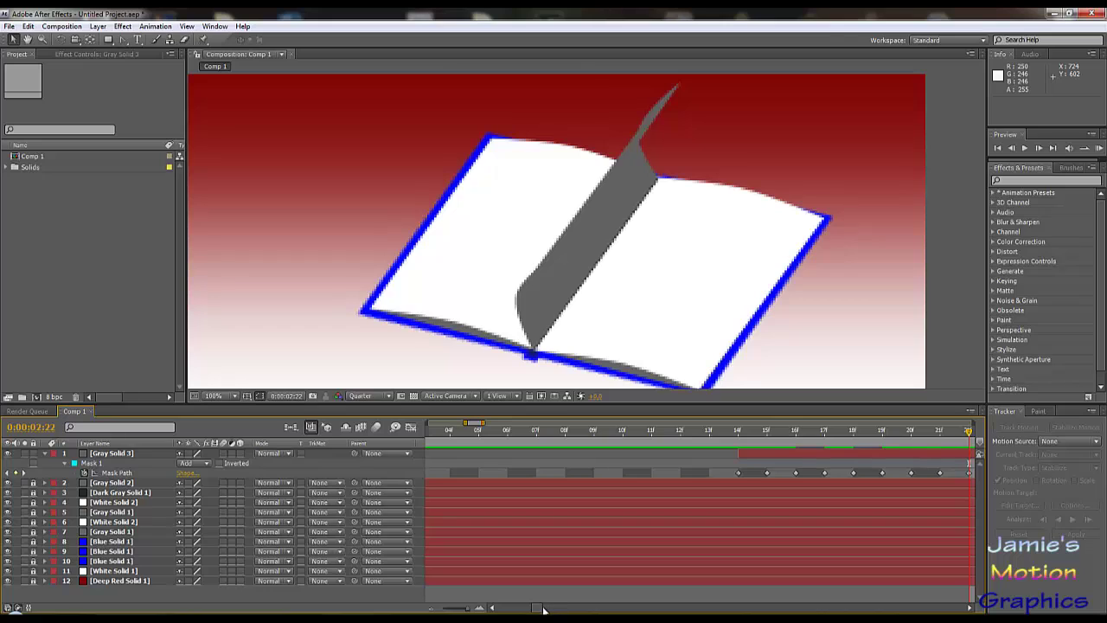
drag(539, 609, 546, 609)
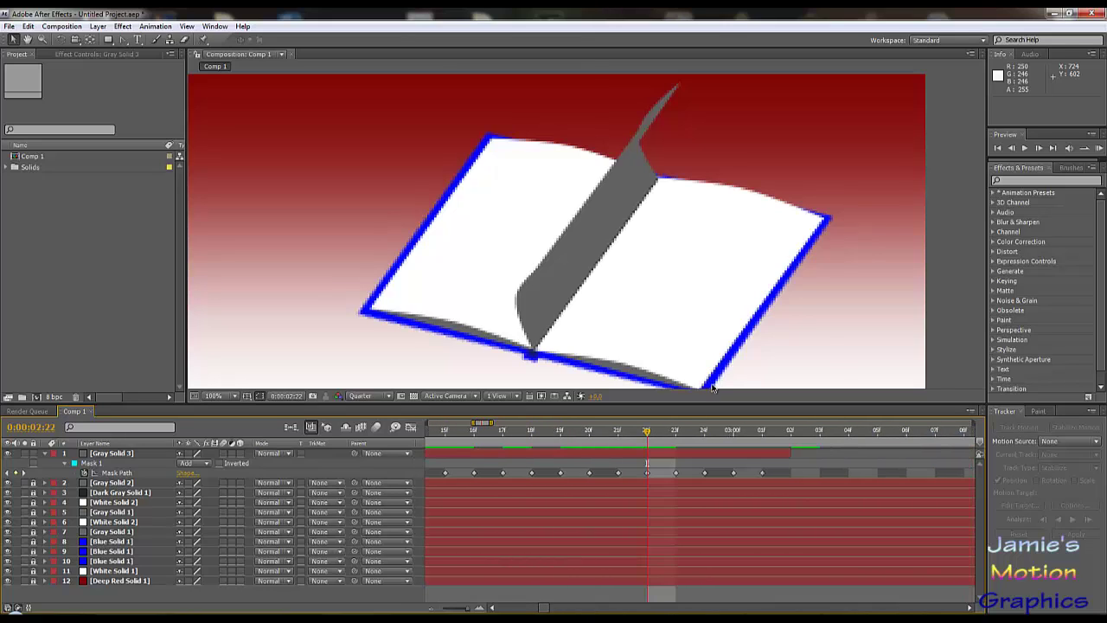
drag(657, 437, 779, 455)
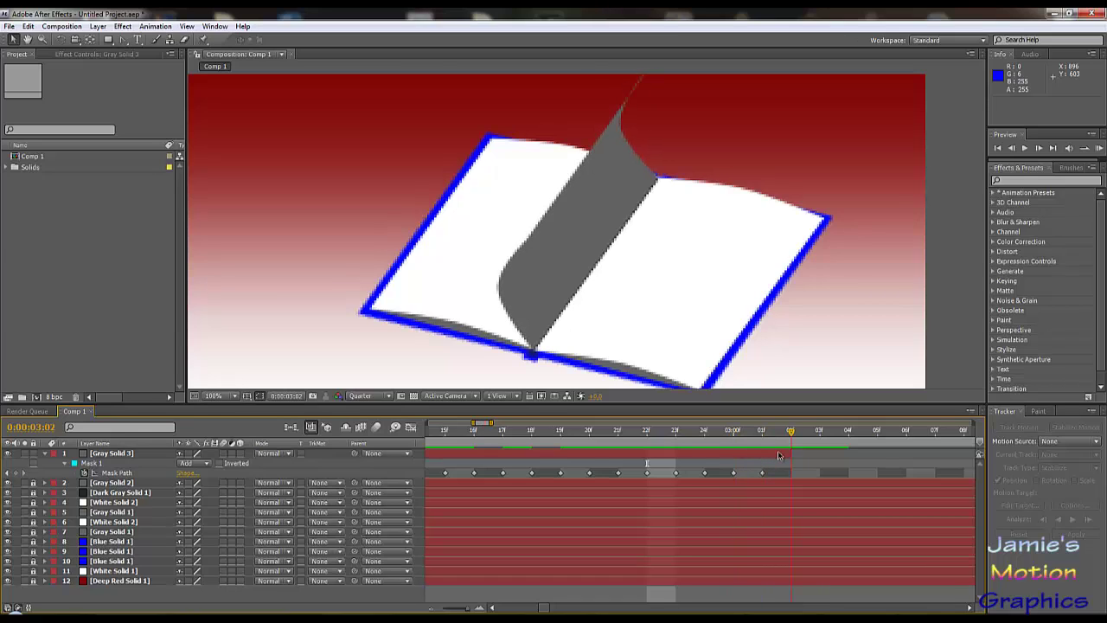
drag(625, 200, 606, 240)
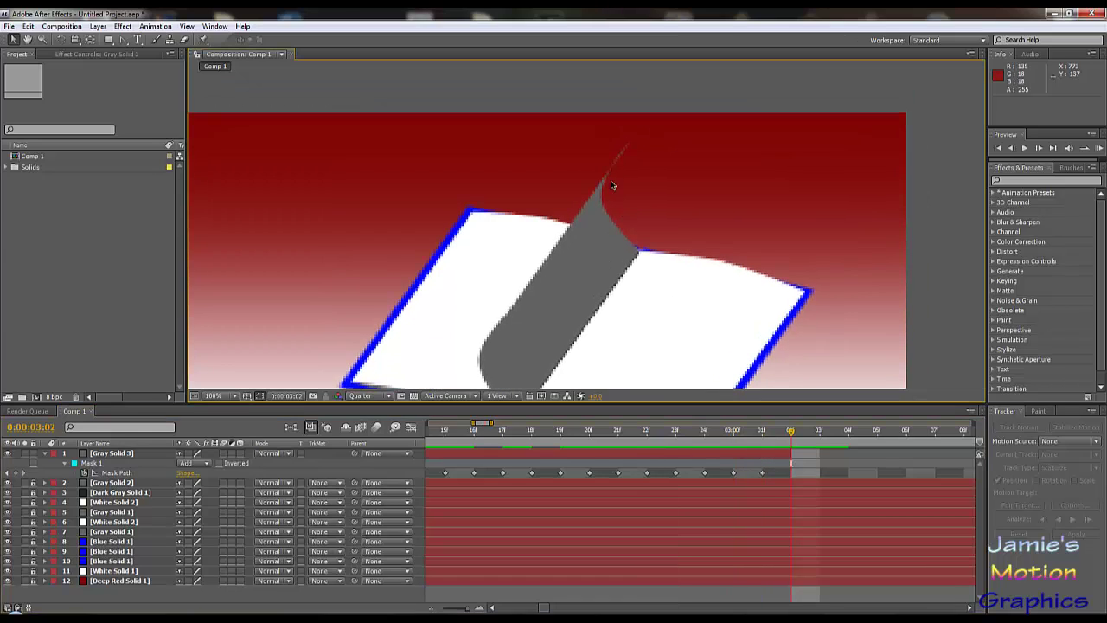
click(788, 452)
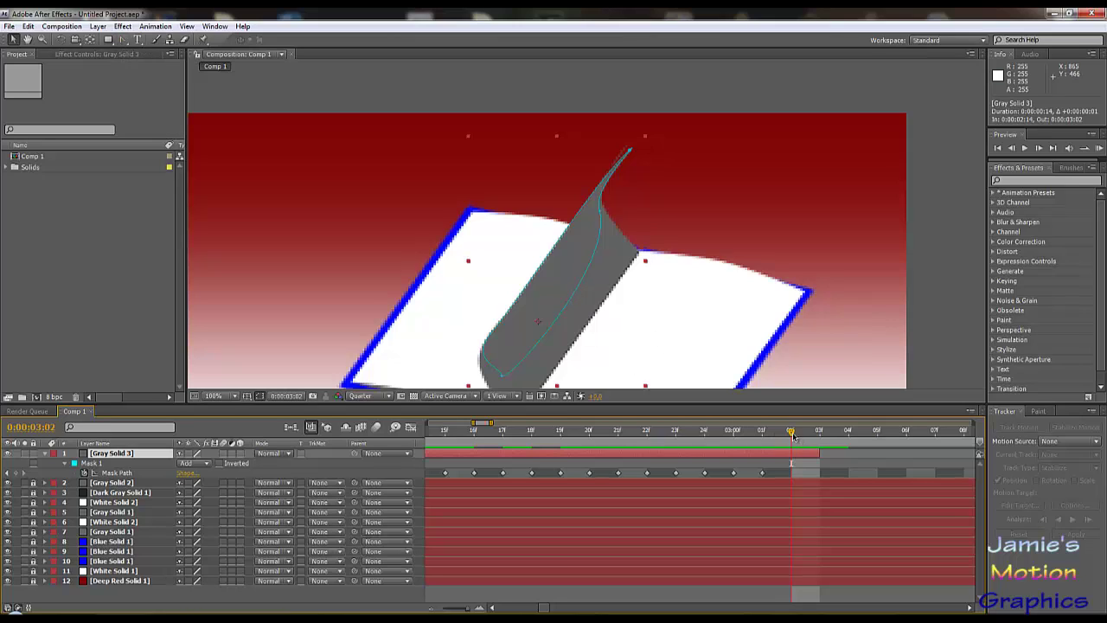
click(731, 441)
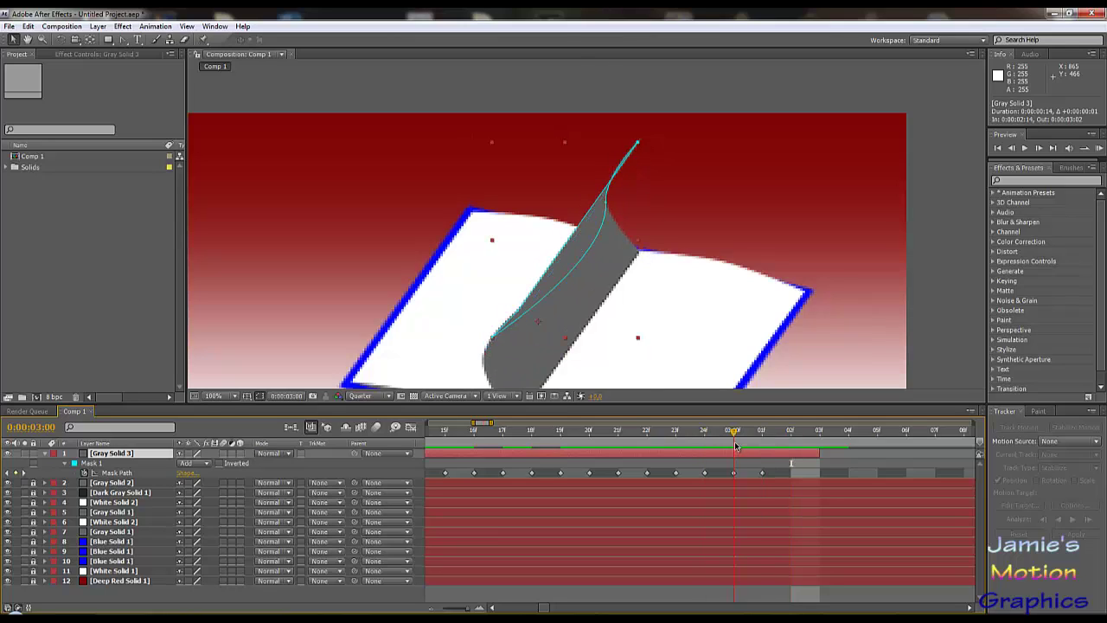
drag(735, 446, 791, 454)
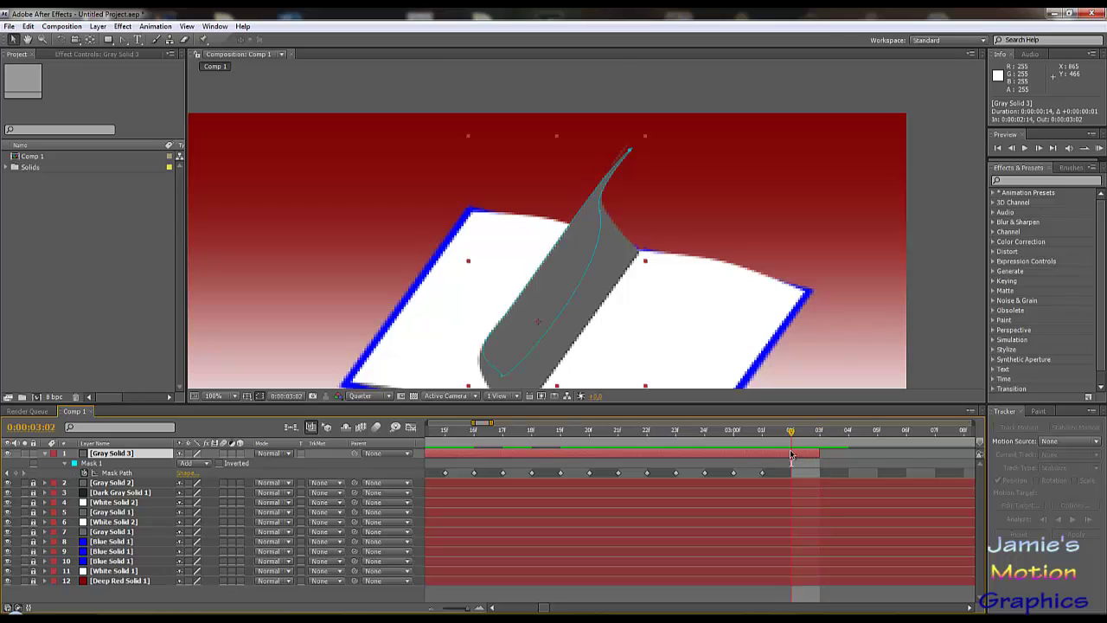
click(390, 594)
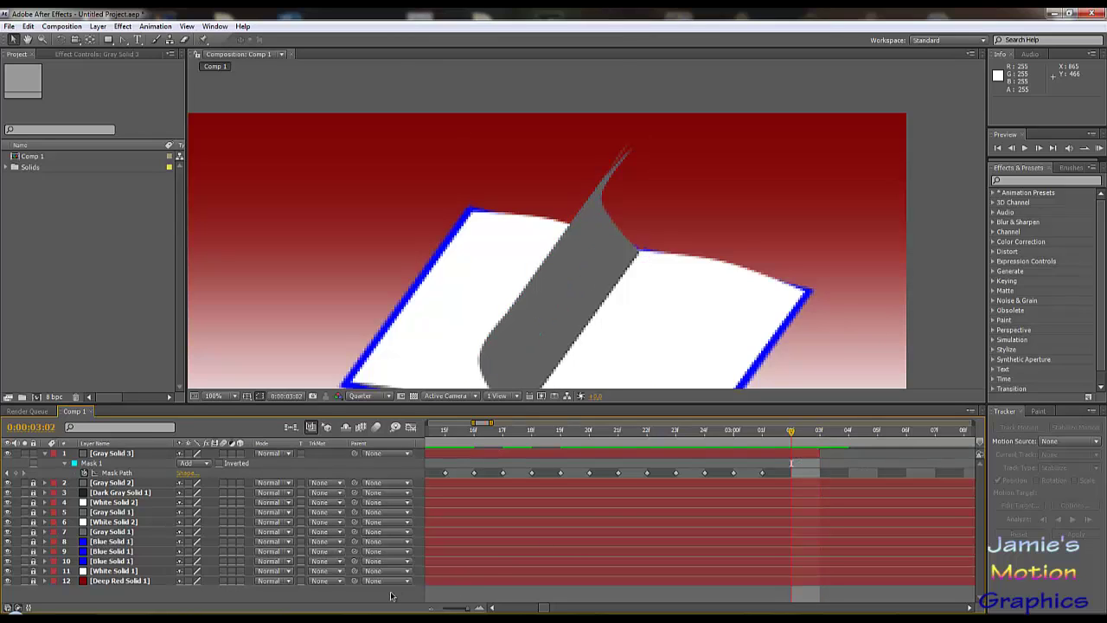
- Lock the Gray Solid 3 layer and collapse its properties, and unlock Gray Solid 2 and reveal its Mask Path
drag(789, 434, 894, 459)
drag(765, 475, 968, 471)
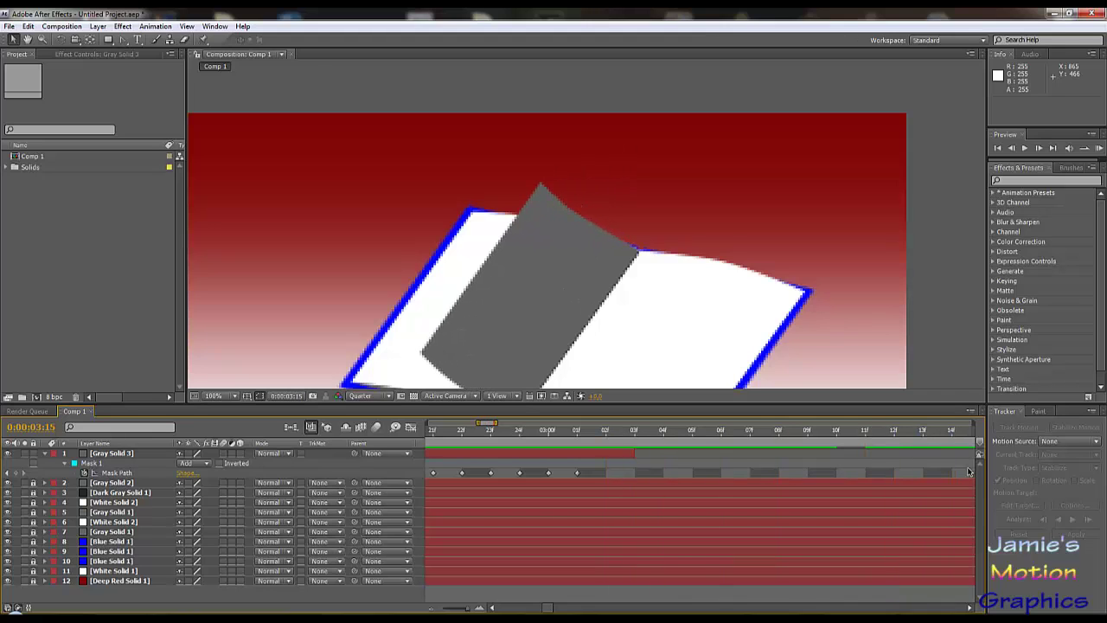
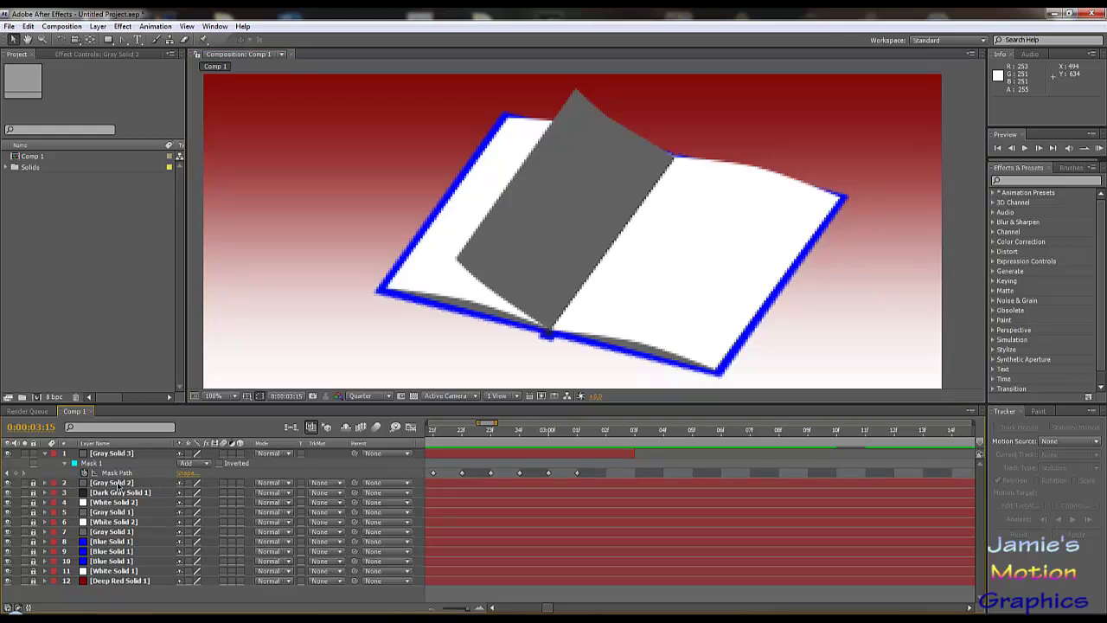
click(34, 454)
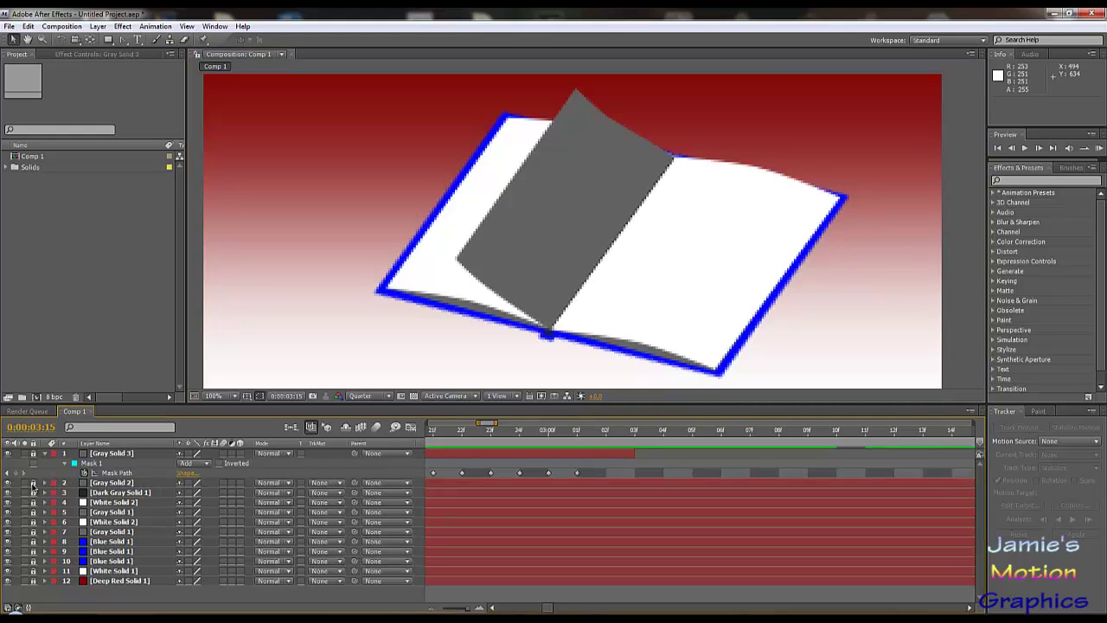
click(121, 483)
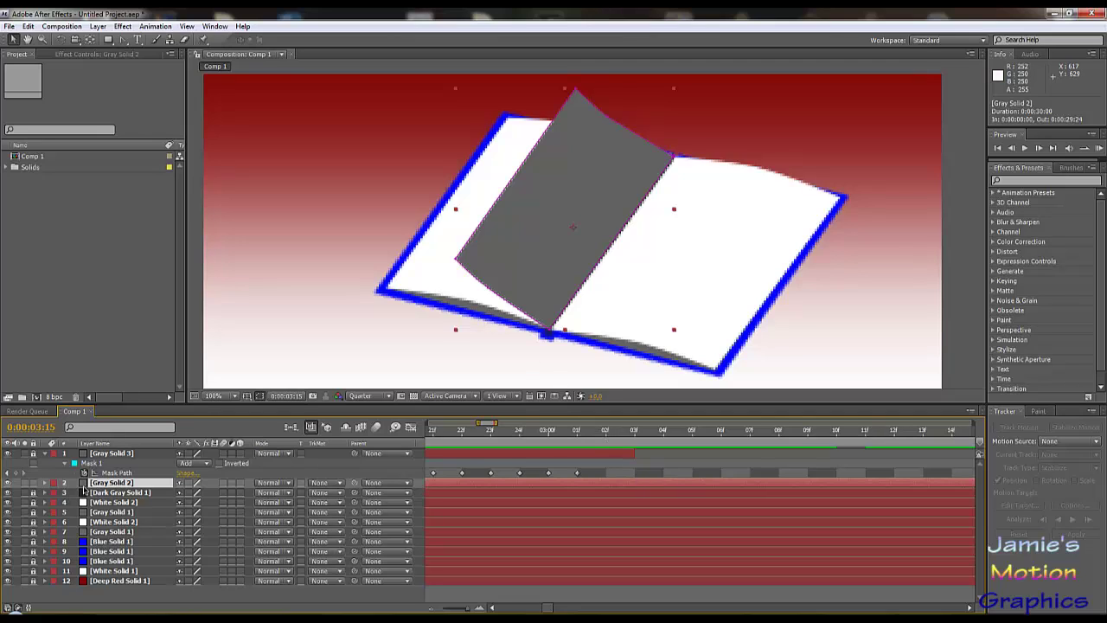
key(m)
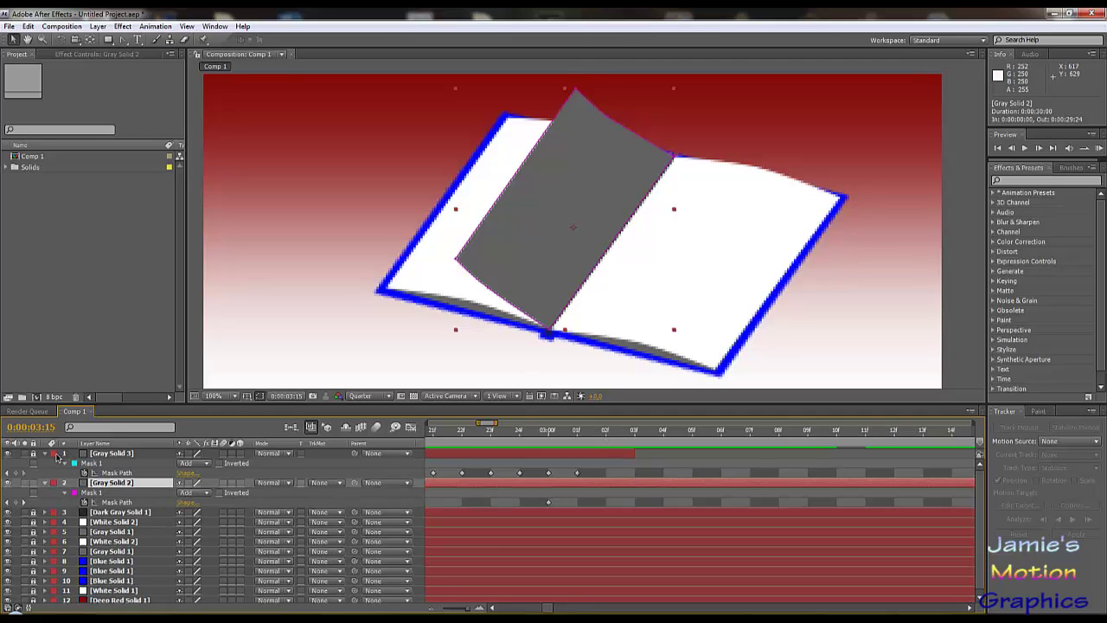
click(45, 453)
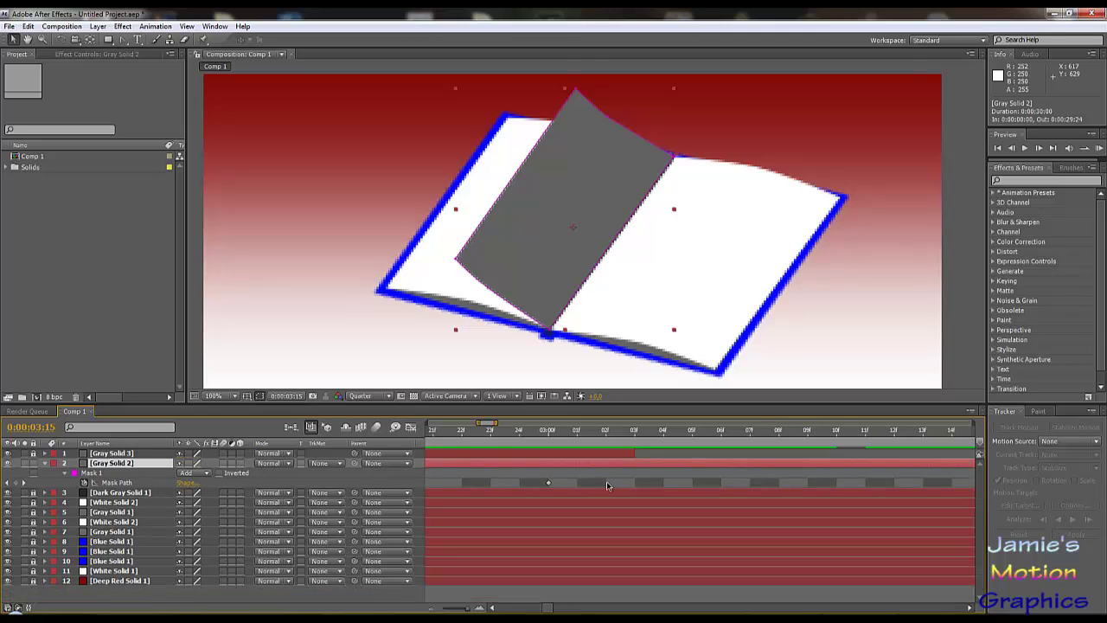
- Scrub through Gray Solid 2's mask animation from 0:00:03:00 and set the current time to 0:00:03:14
drag(671, 437, 543, 453)
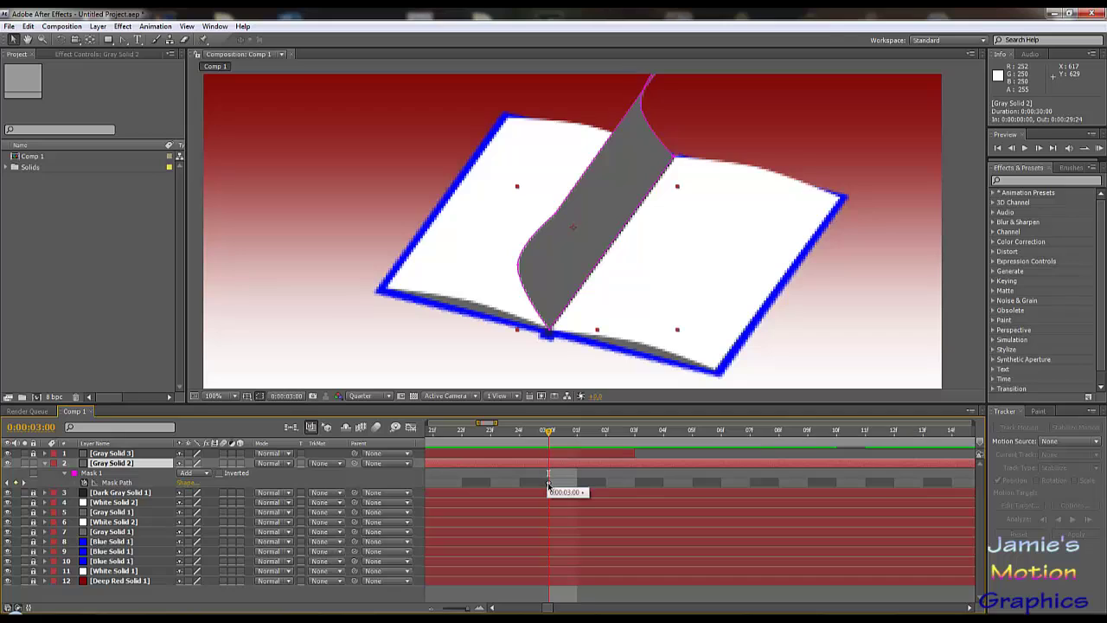
drag(551, 435, 911, 470)
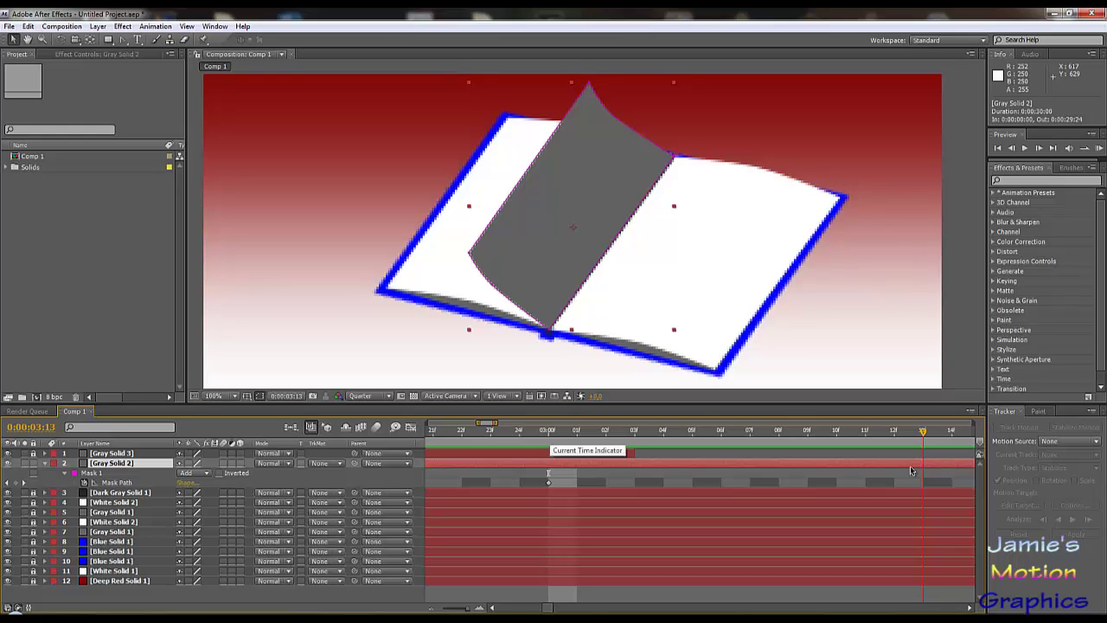
drag(908, 470, 610, 493)
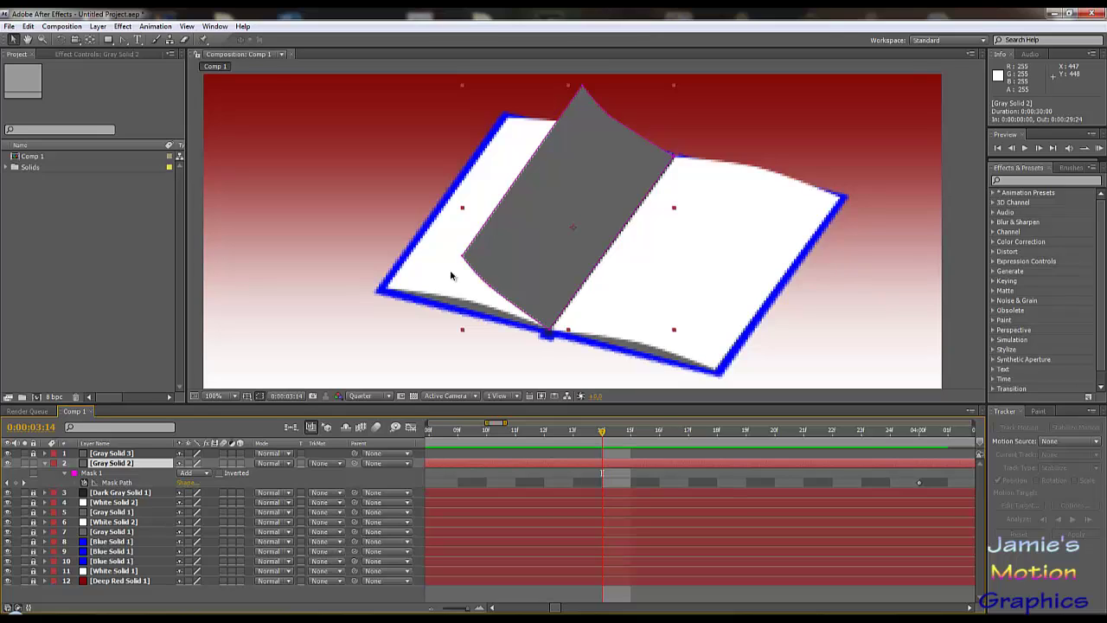
key(F2)
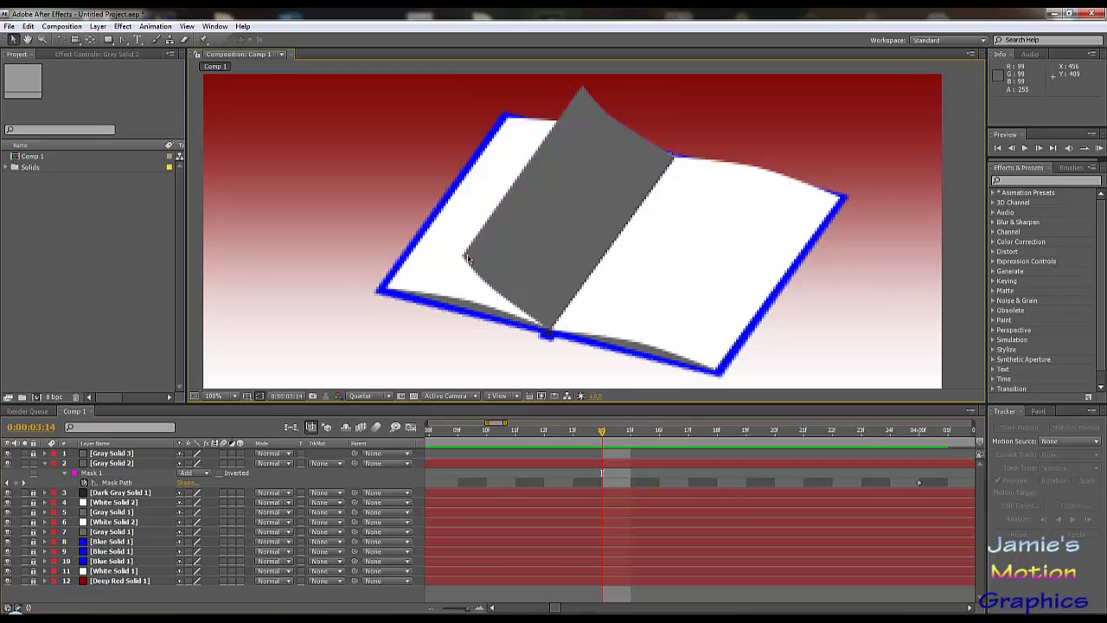
click(474, 264)
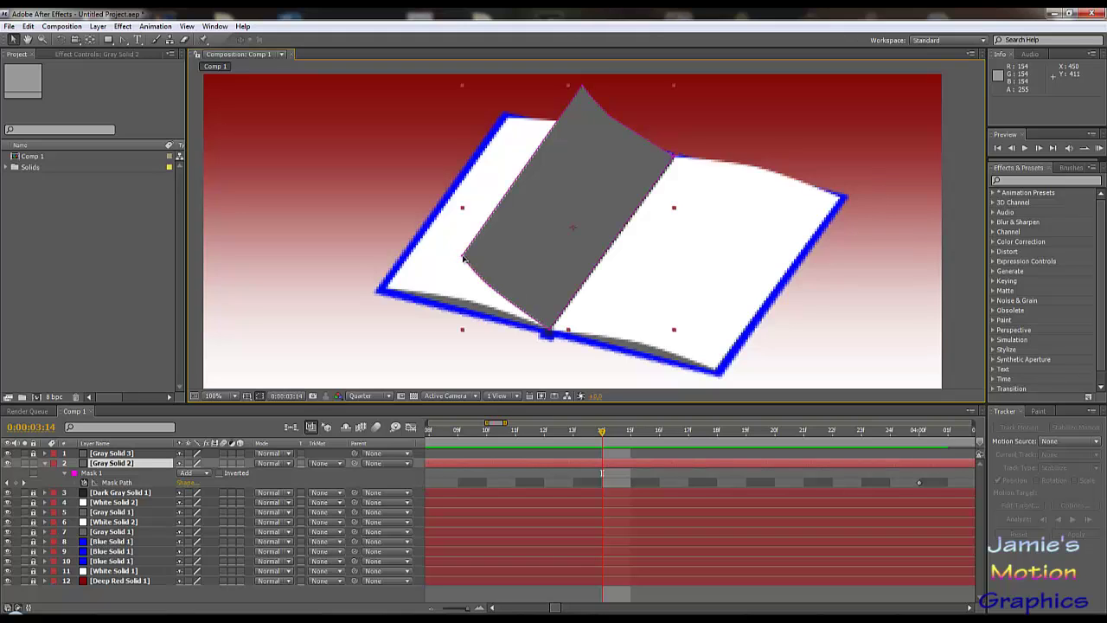
drag(495, 252, 457, 266)
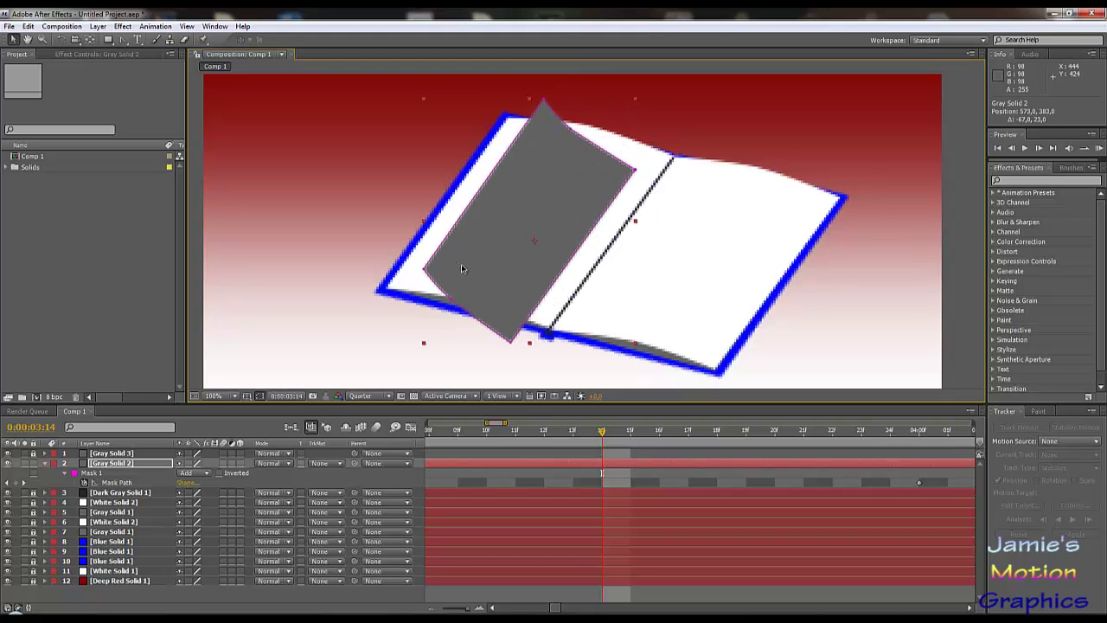
key(ctrl+z)
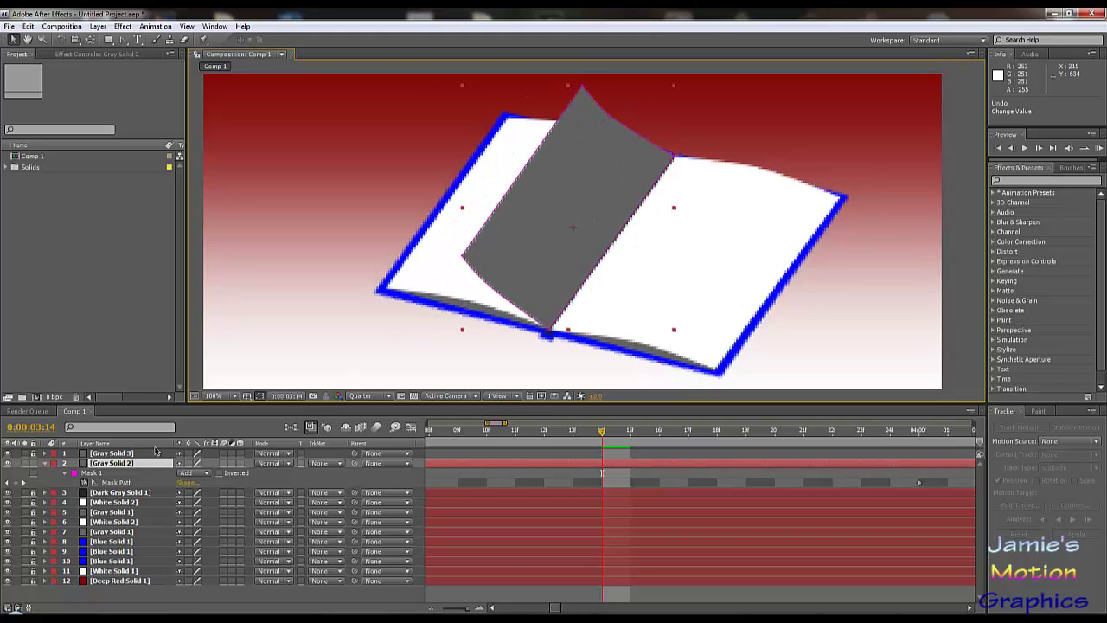
- At 0:00:03:14, move the two outer corner vertices of Gray Solid 2's mask together up and outward from the spine
click(115, 483)
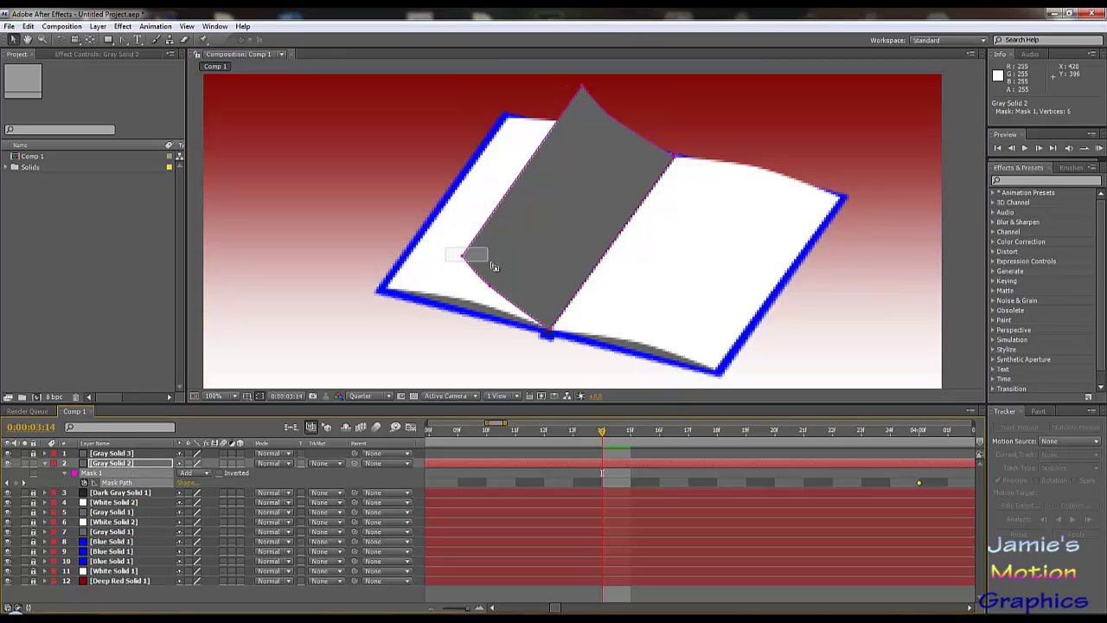
drag(446, 247, 491, 263)
drag(544, 195, 542, 252)
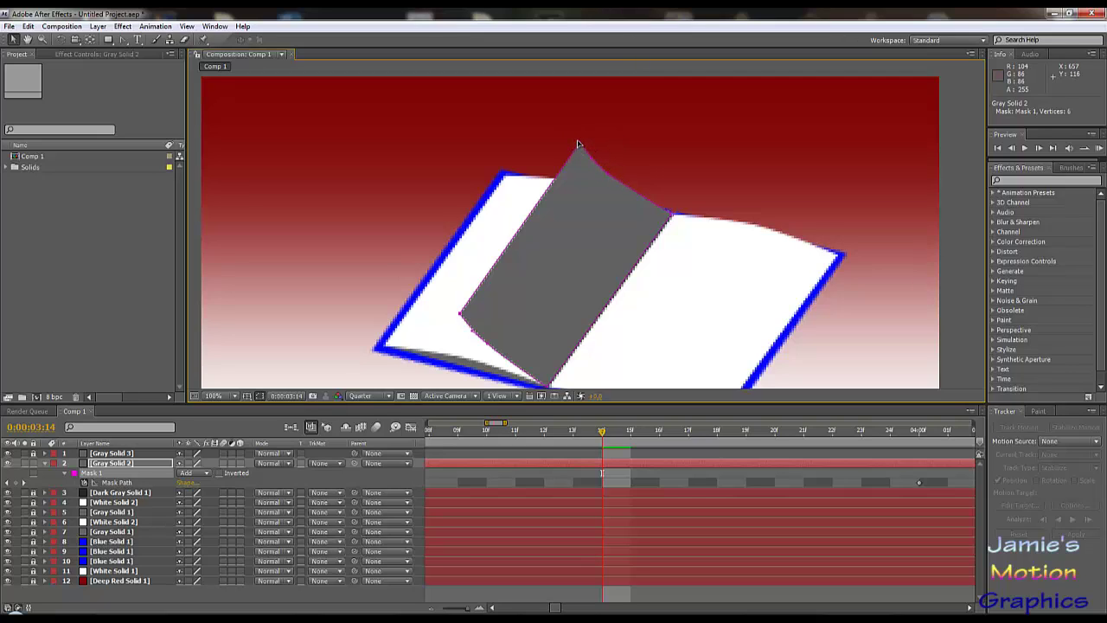
drag(579, 143, 564, 119)
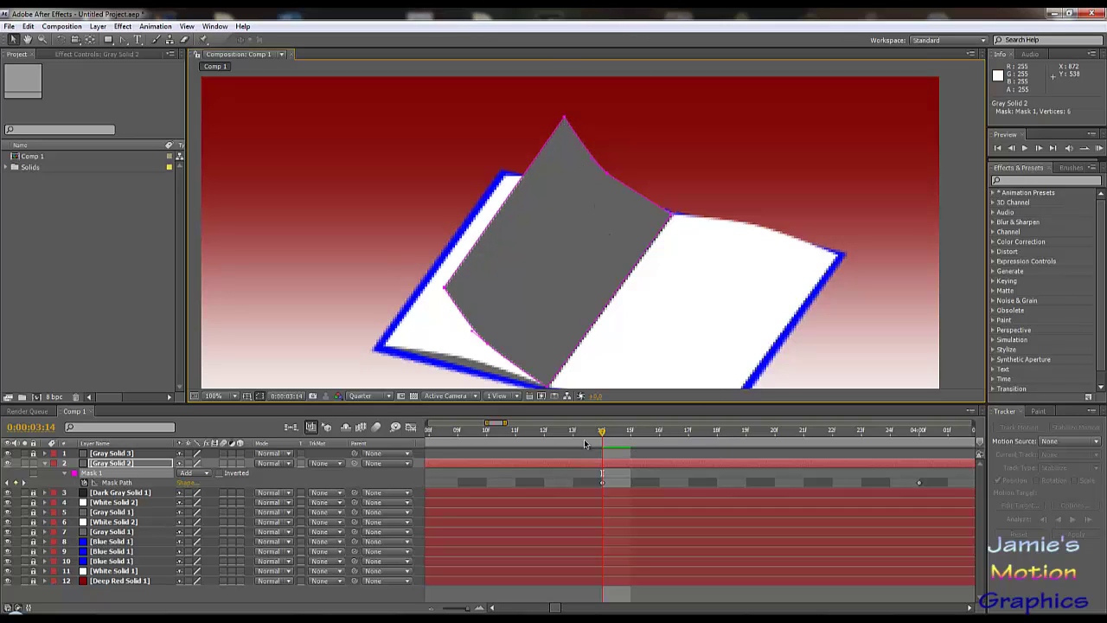
drag(601, 437, 699, 479)
drag(728, 479, 662, 483)
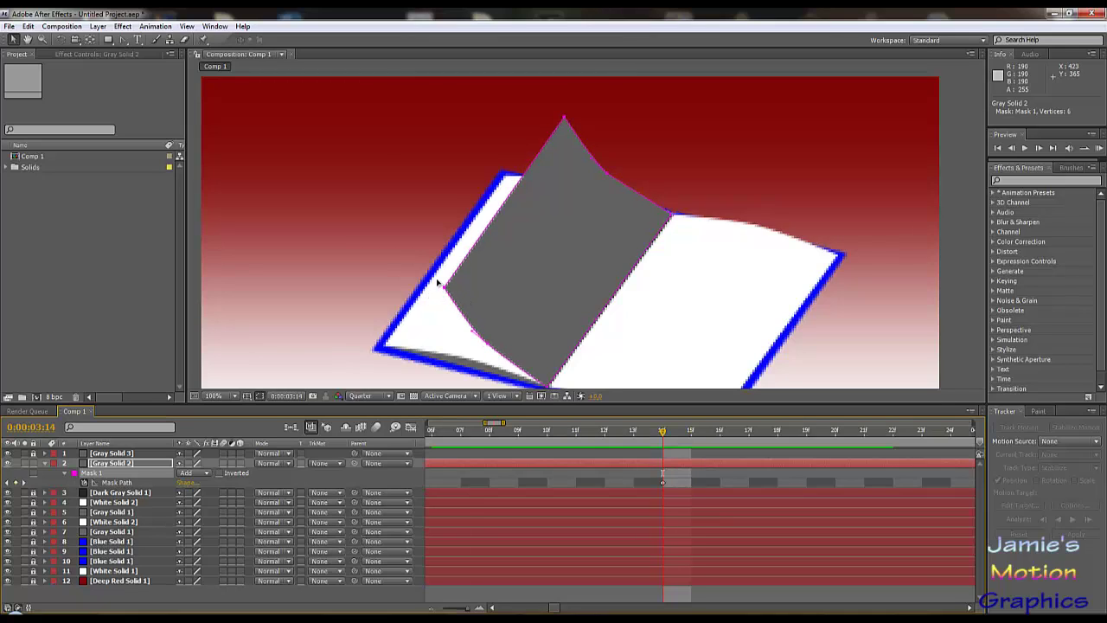
drag(437, 283, 427, 273)
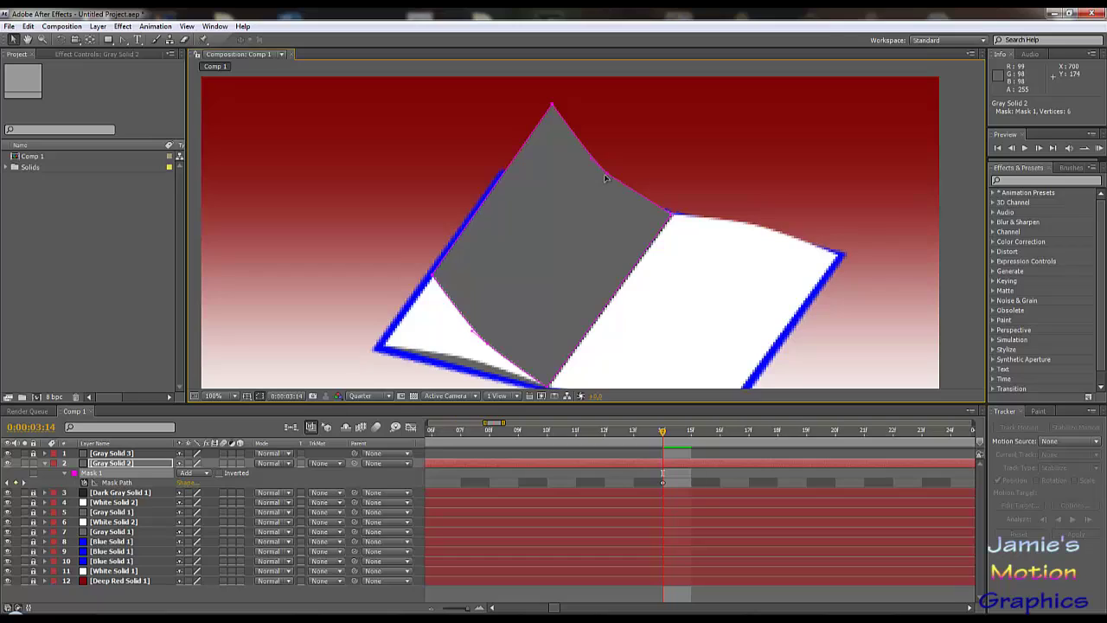
click(490, 346)
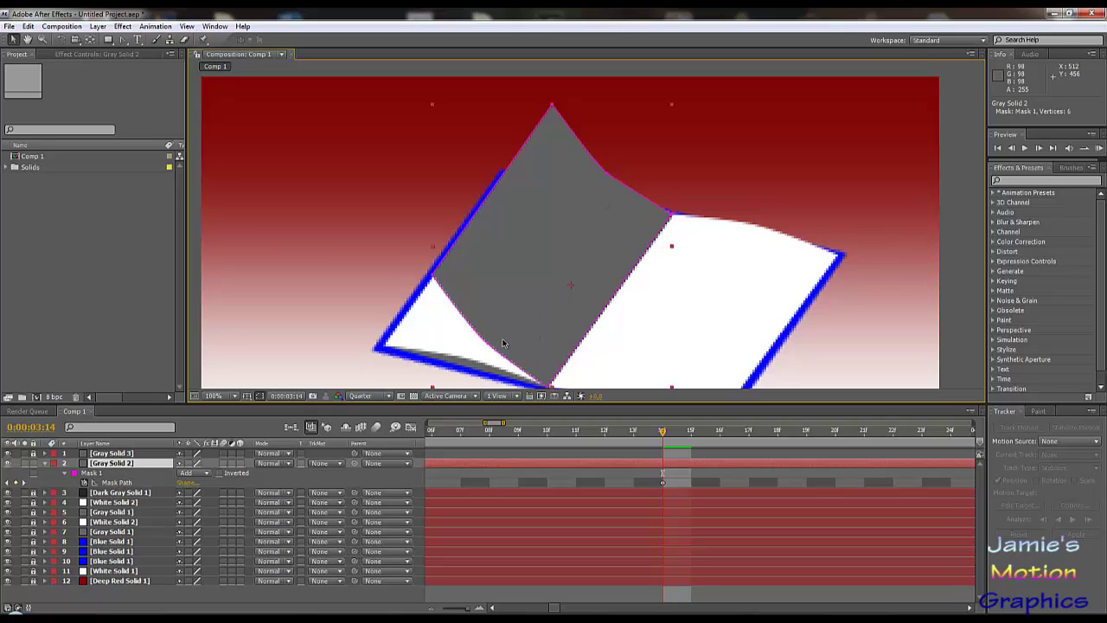
key(ctrl+z)
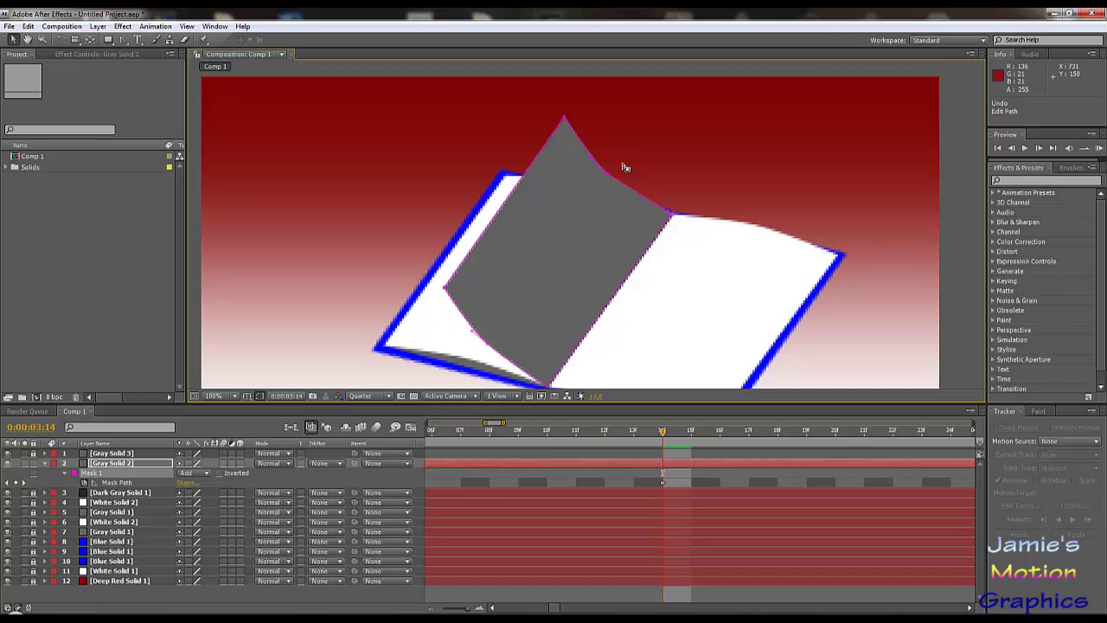
- At 0:00:03:14, shift the mask's two mid-edge curve vertices up and outward, and move the outer corner vertices slightly closer to the cover's edge
drag(625, 167, 574, 198)
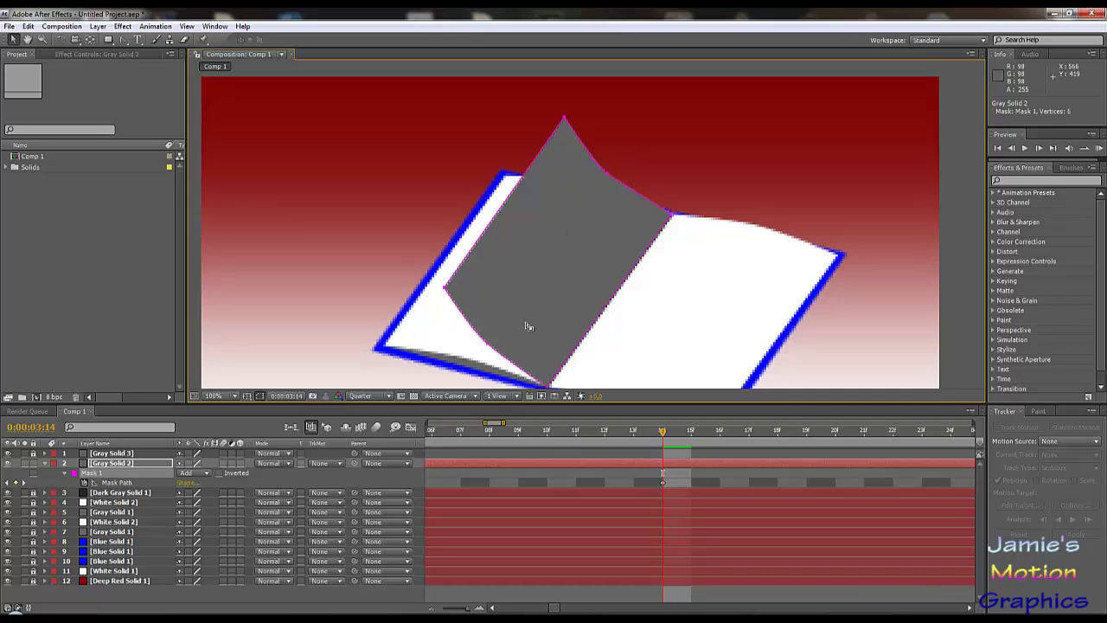
click(471, 331)
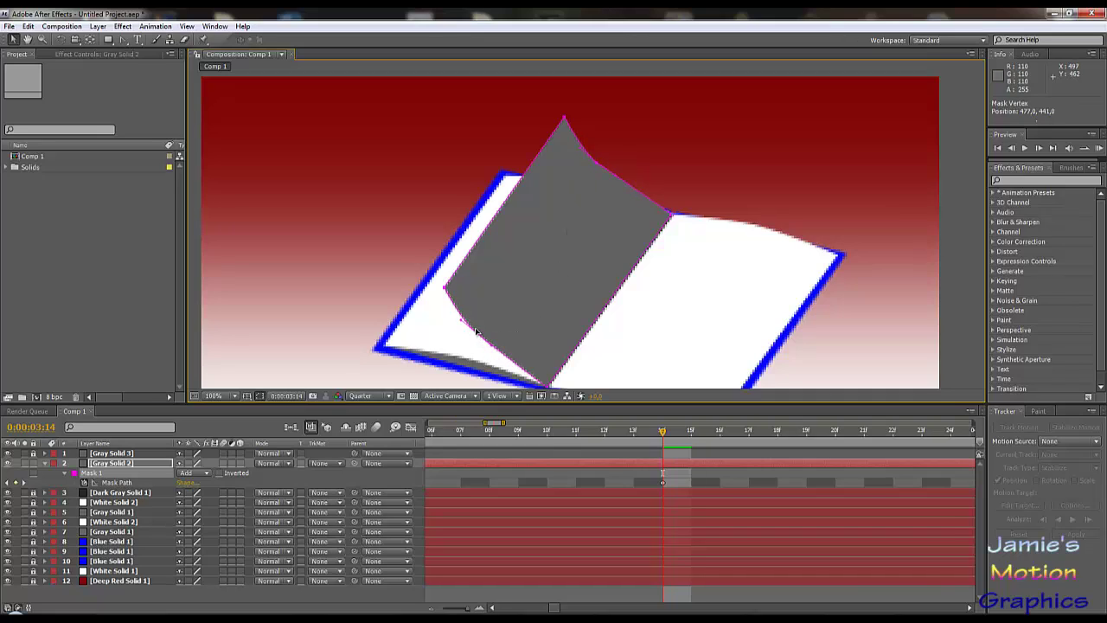
click(474, 314)
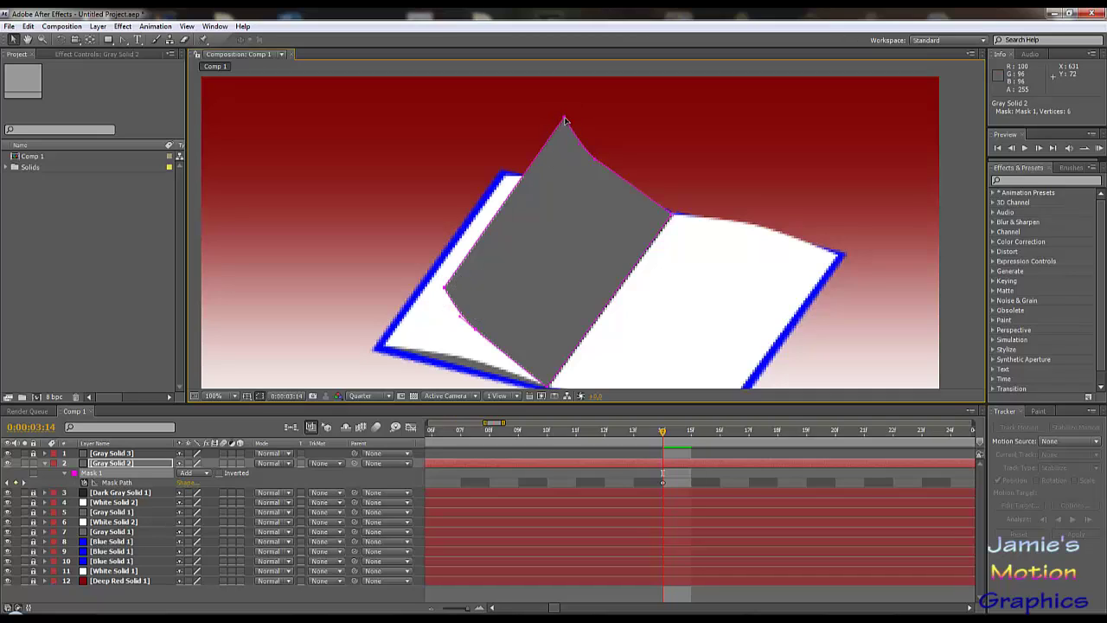
drag(562, 121, 558, 112)
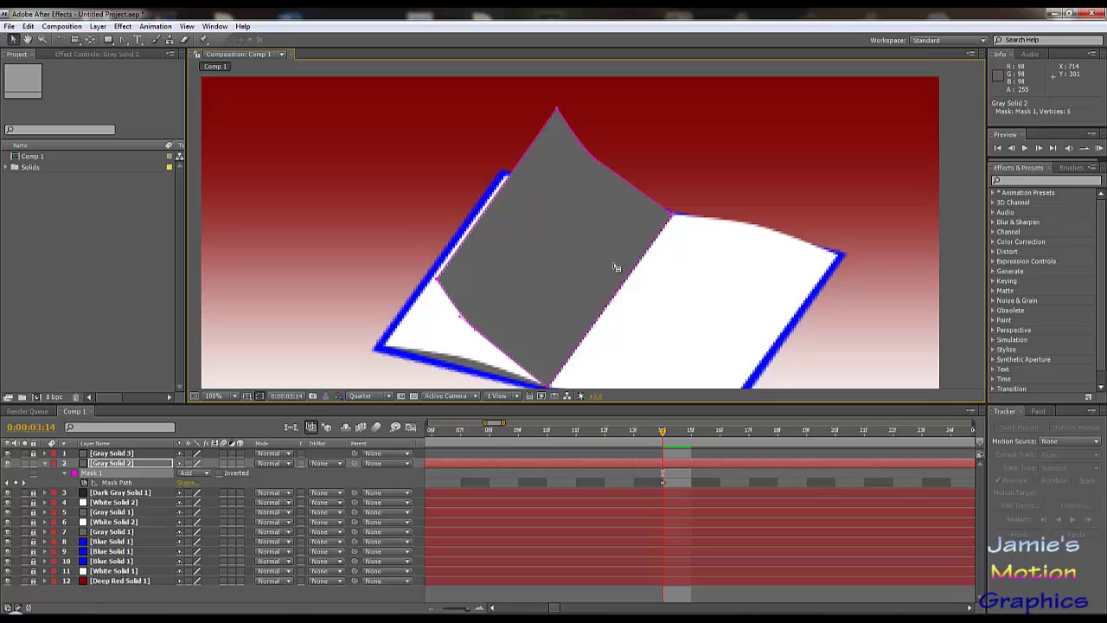
- Nudge the mask's mid-edge curve vertices slightly down towards the spine to smooth the page's curl at 0:00:03:14
drag(614, 264, 601, 211)
scroll(601, 215, down, 2)
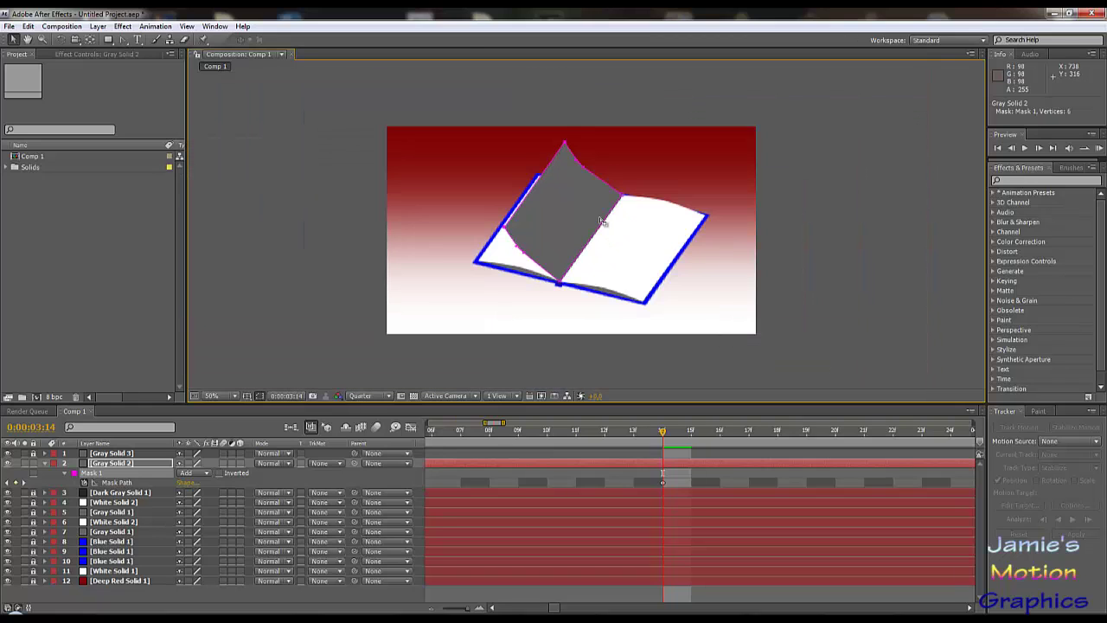
scroll(579, 222, up, 2)
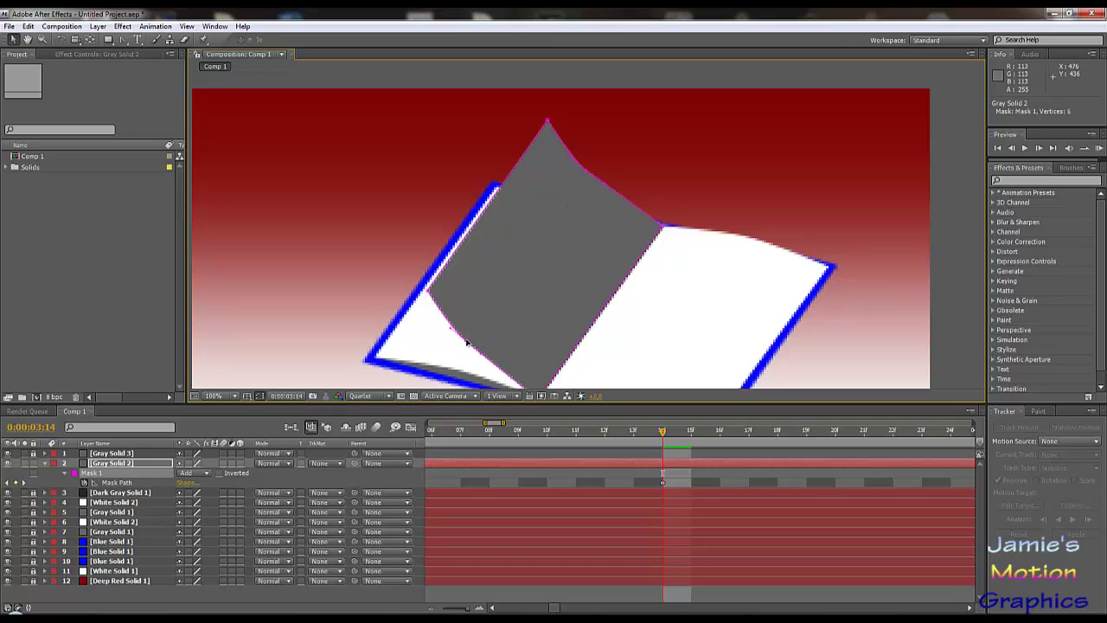
drag(467, 342, 473, 348)
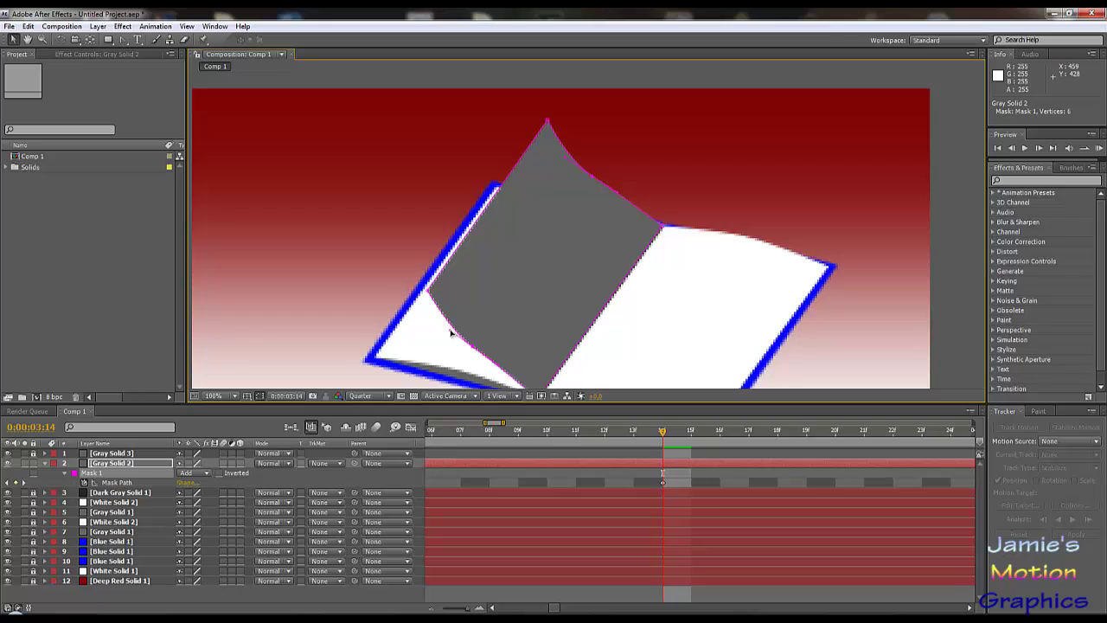
- At 0:00:03:19, move the mask's two outer corner vertices up and outward so the gray page covers the white strip beside the cover
drag(662, 437, 827, 497)
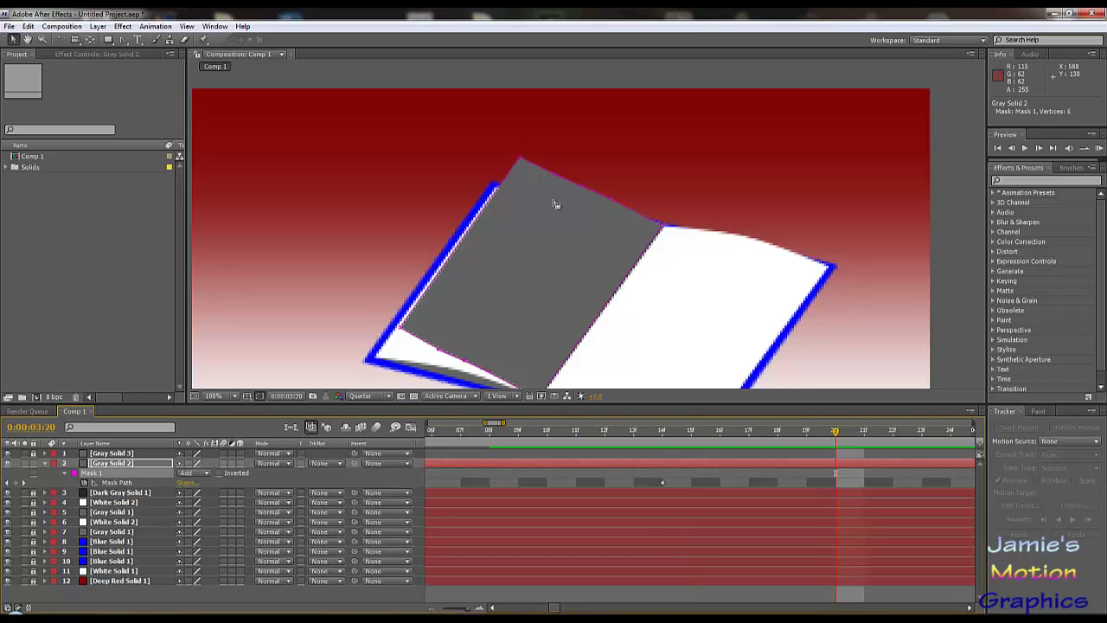
drag(835, 435, 664, 465)
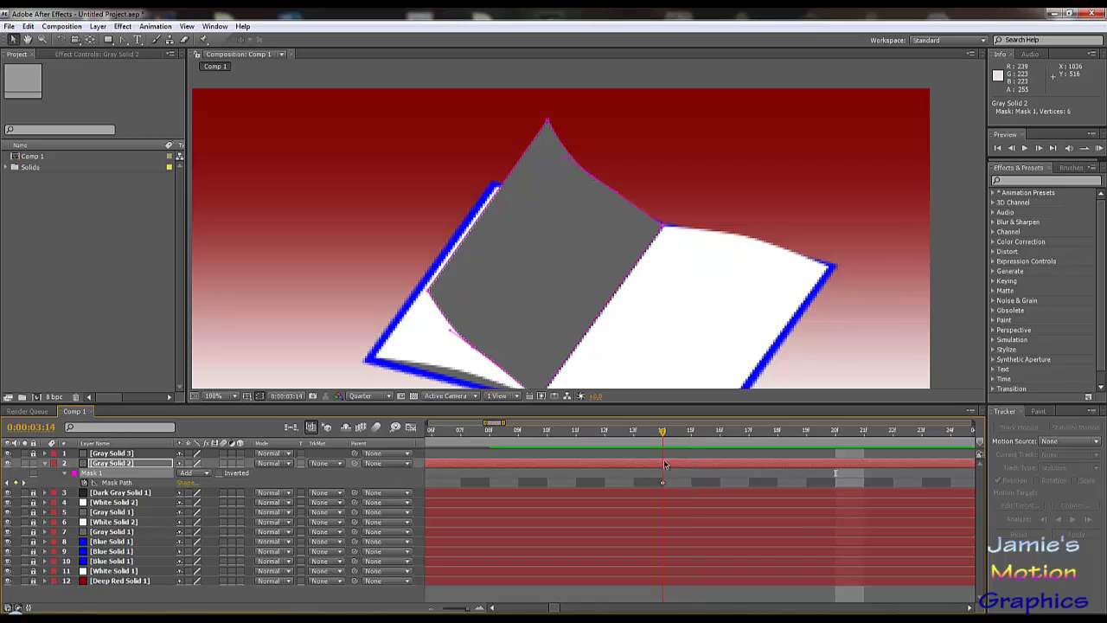
scroll(623, 286, down, 1)
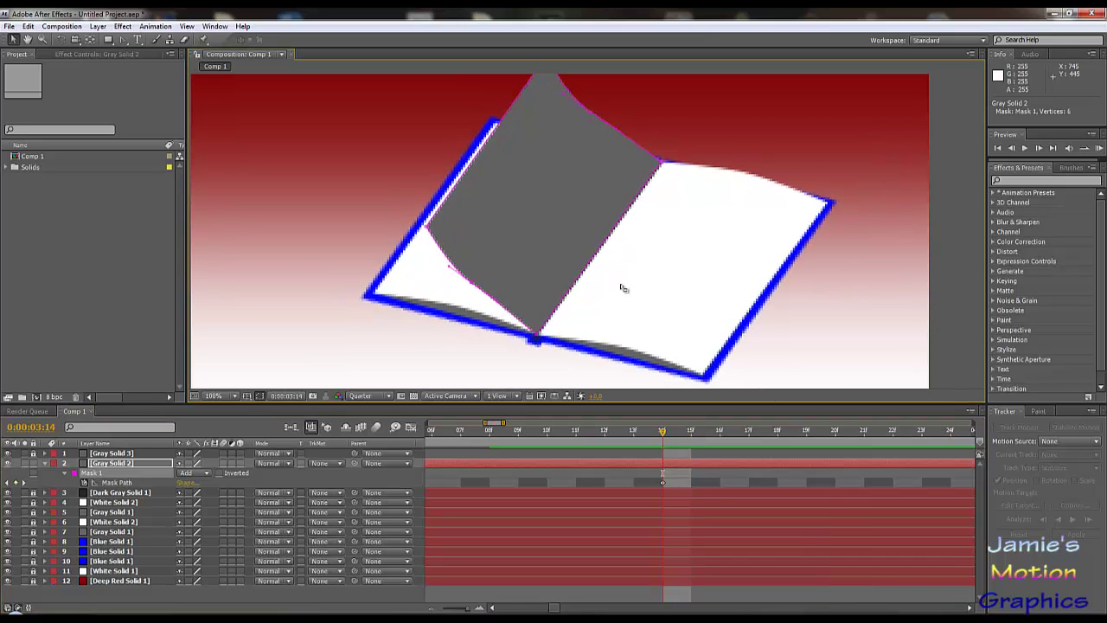
scroll(627, 296, up, 2)
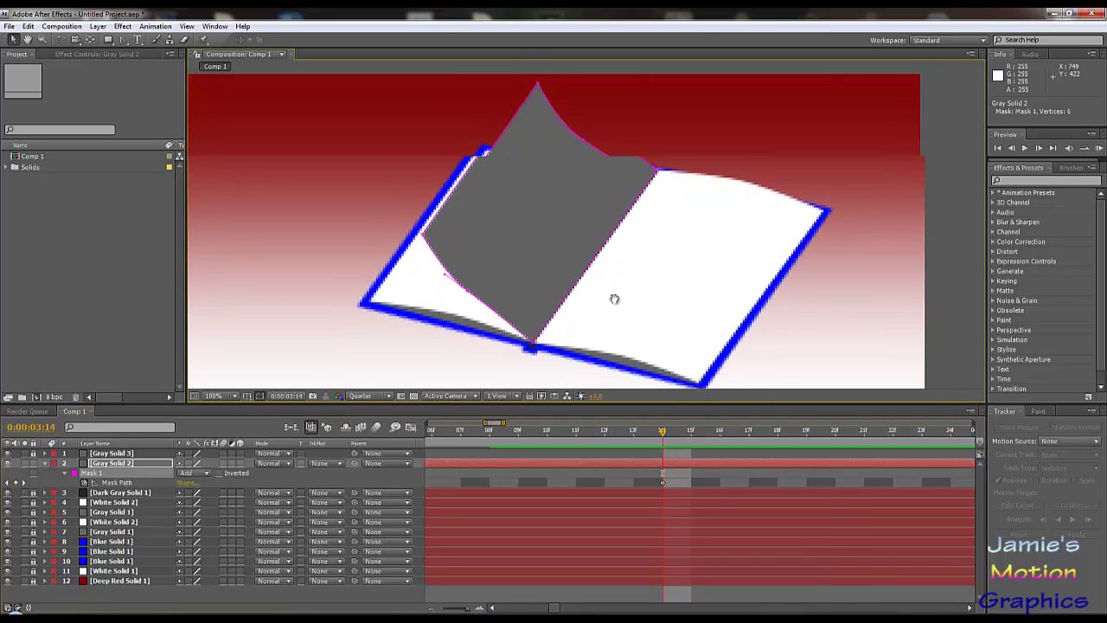
drag(662, 431, 801, 455)
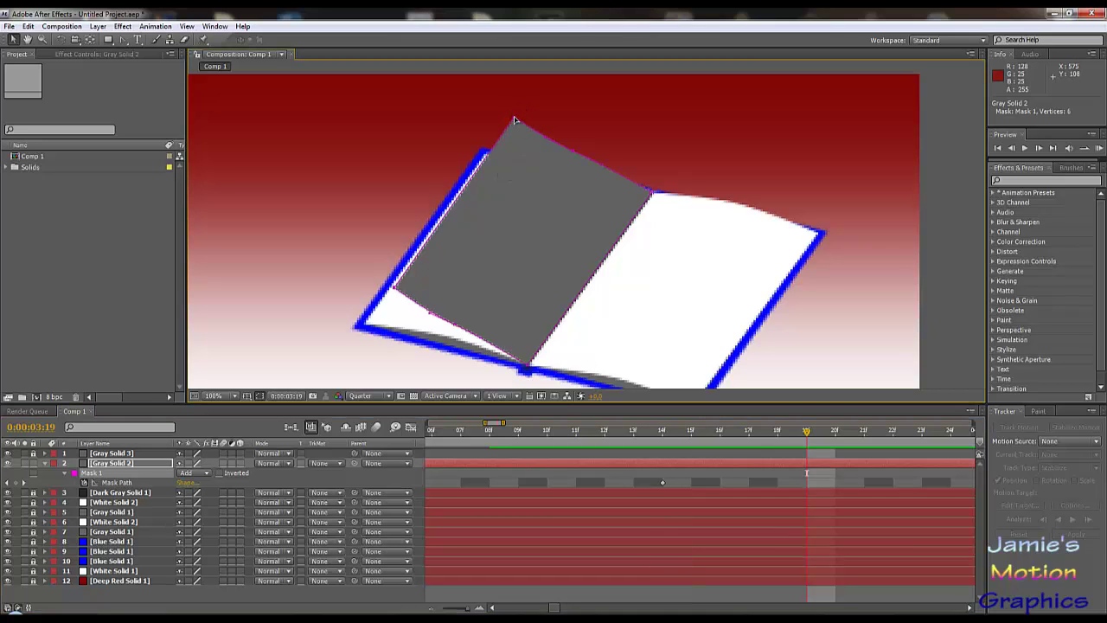
drag(514, 119, 500, 111)
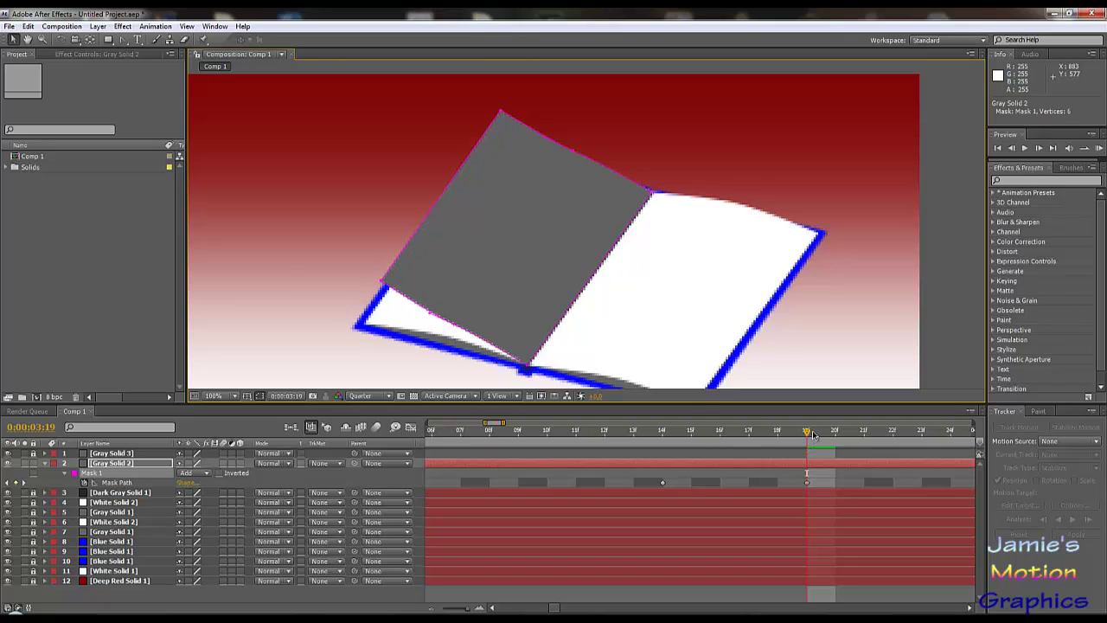
- Review the adjusted page turn around the new mask keyframes, and deselect the Gray Solid 2 layer
drag(813, 435, 531, 472)
key(space)
key(space)
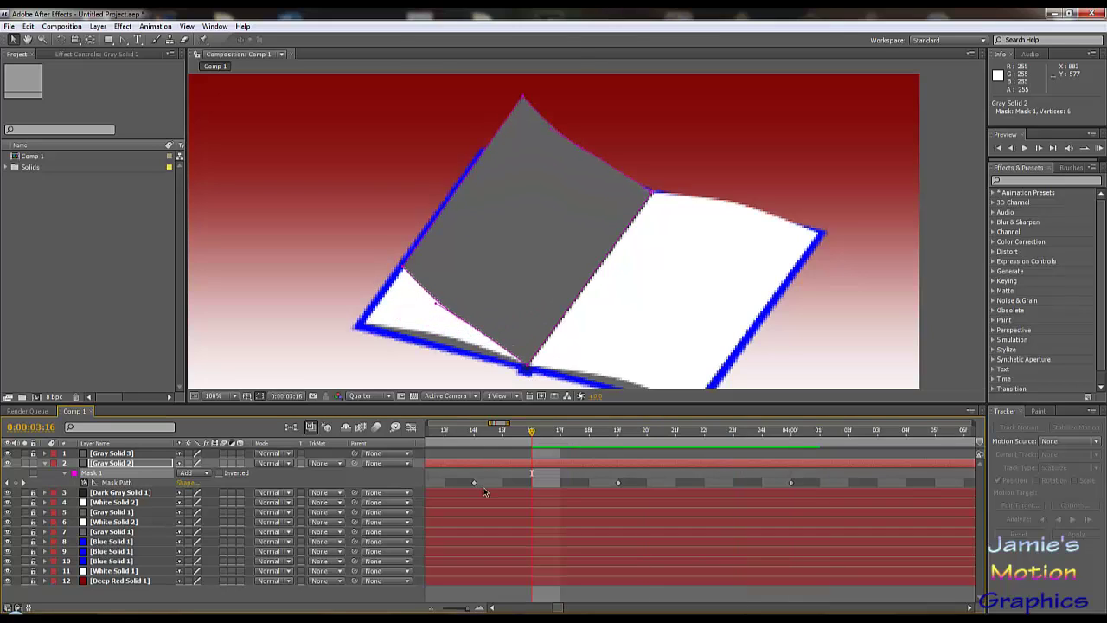
ctrl+click(93, 462)
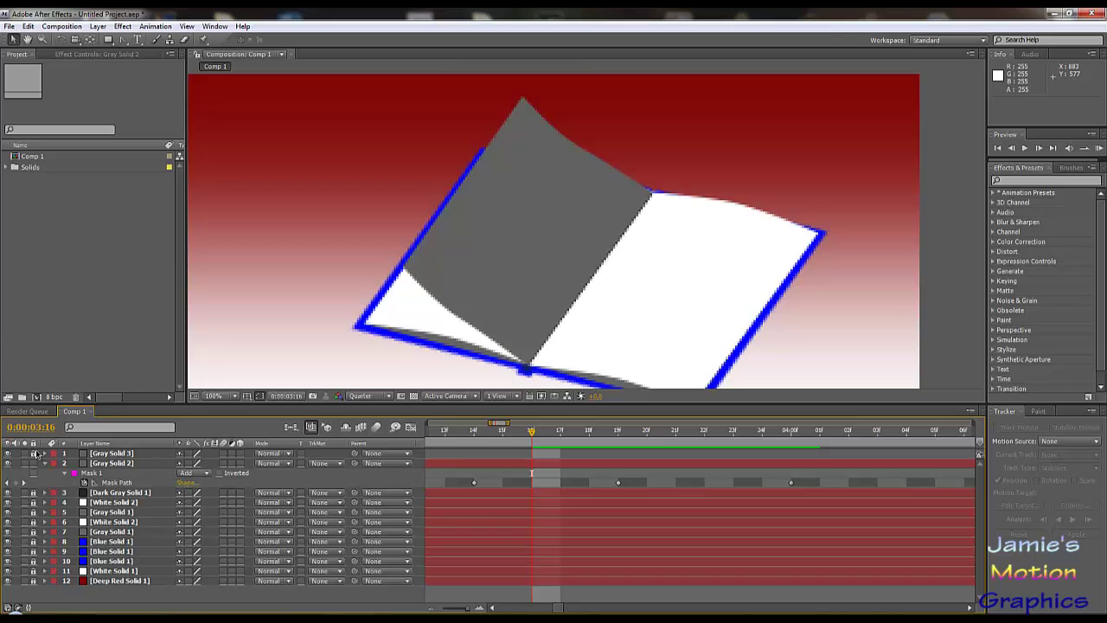
click(115, 454)
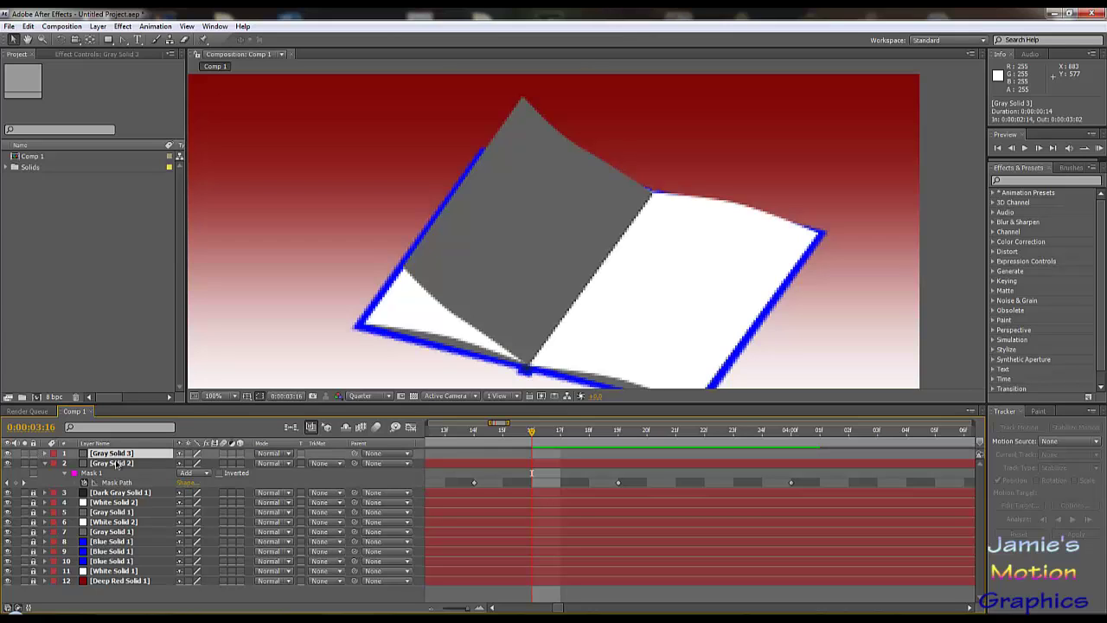
ctrl+click(117, 464)
click(122, 26)
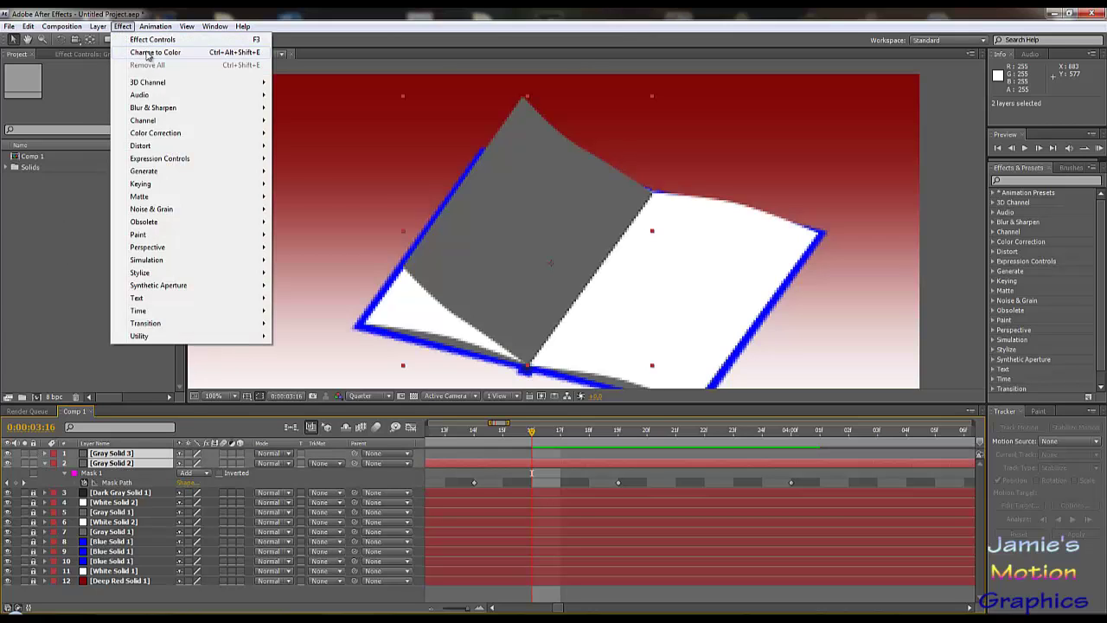
mouse_move(99, 27)
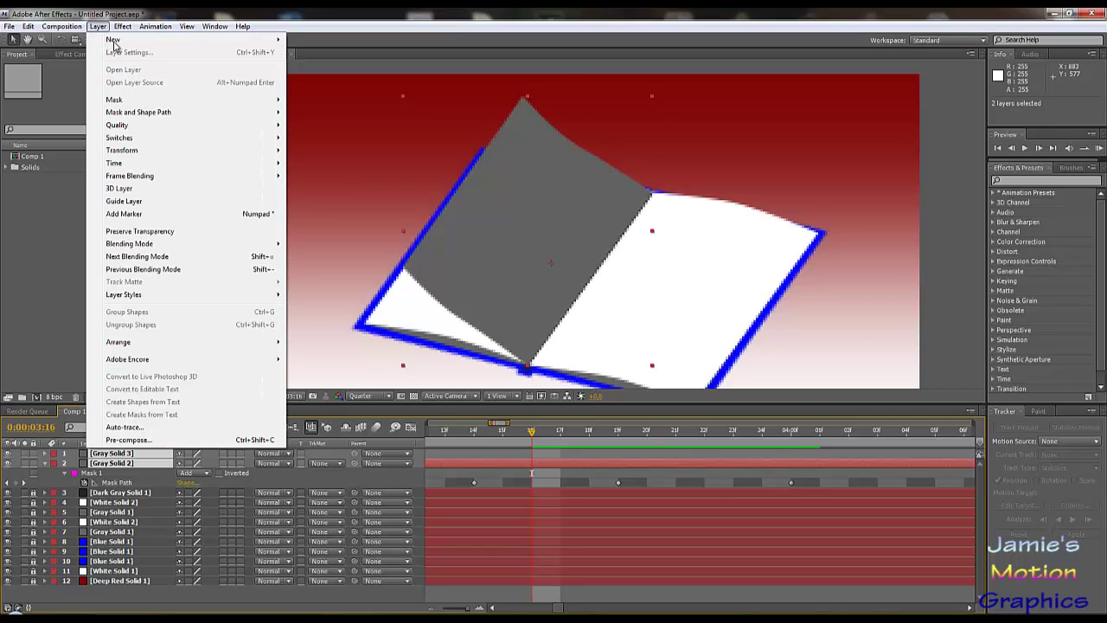
click(130, 465)
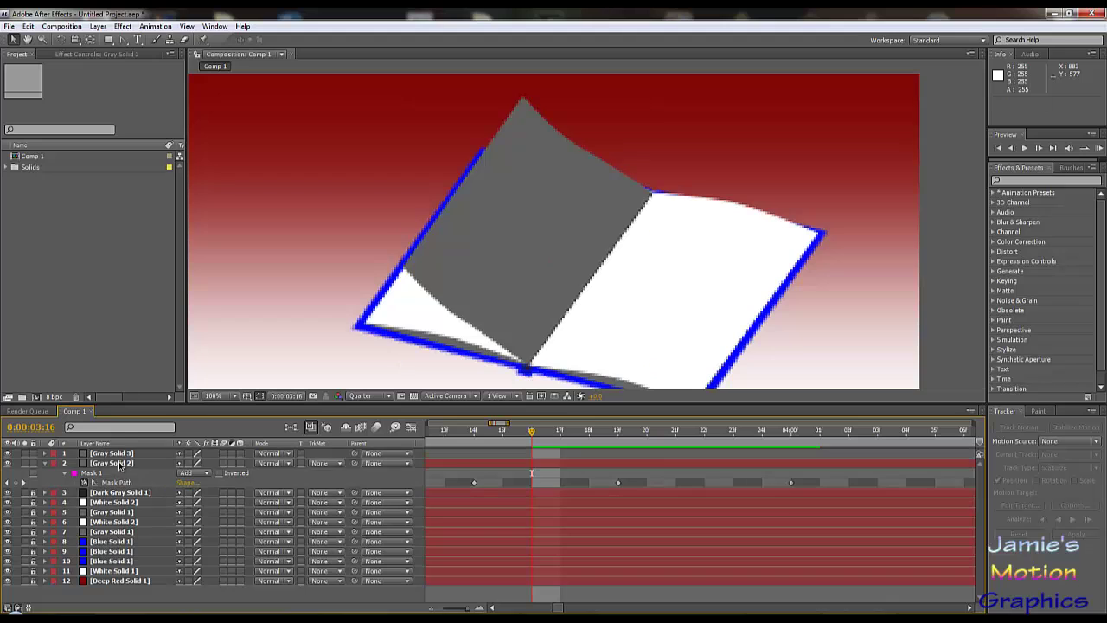
- Change the Gray Solid 2 layer's solid color to white
click(122, 464)
click(98, 26)
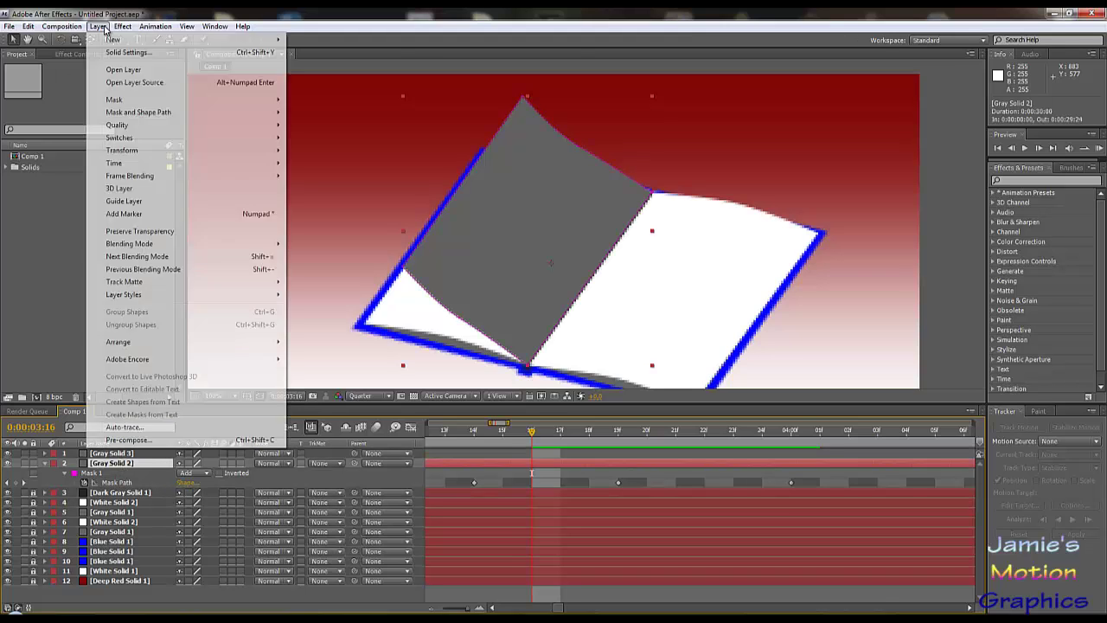
click(125, 53)
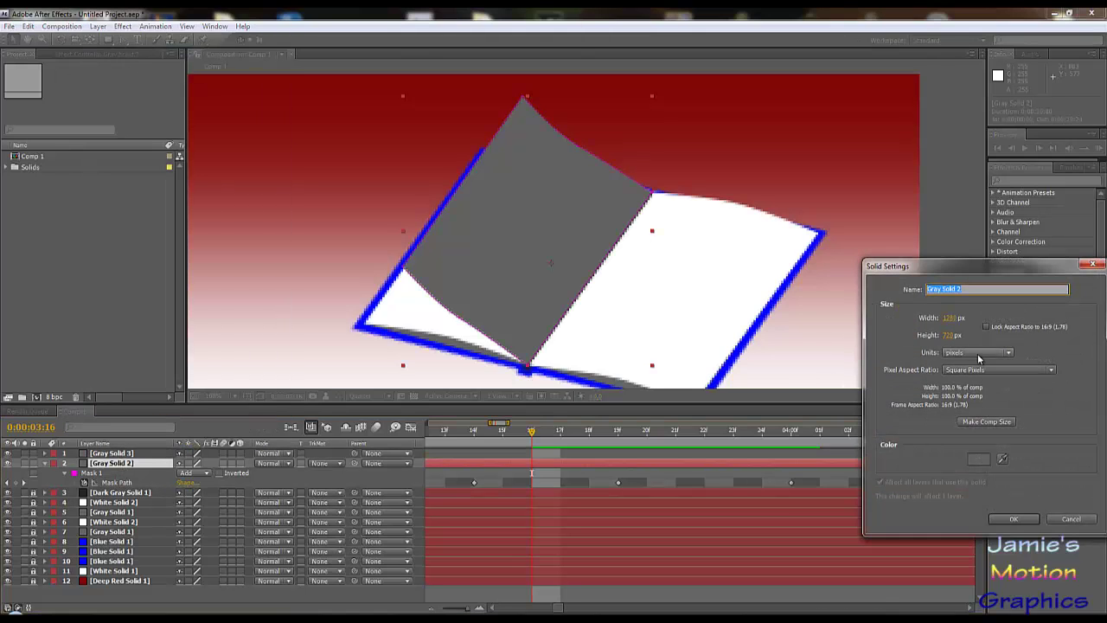
click(984, 463)
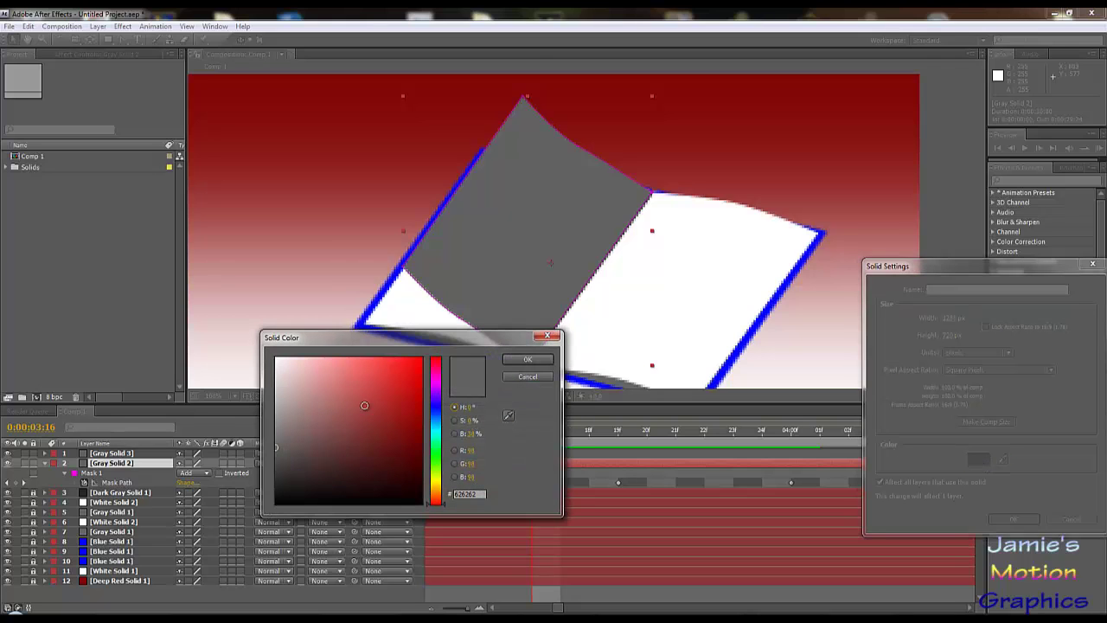
click(527, 359)
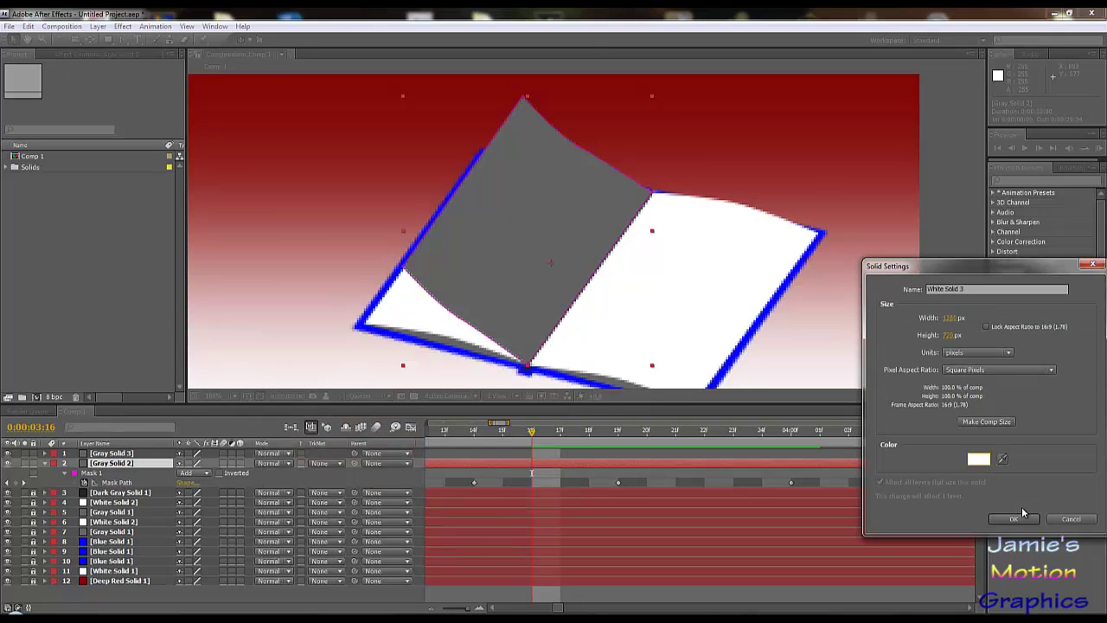
click(1013, 519)
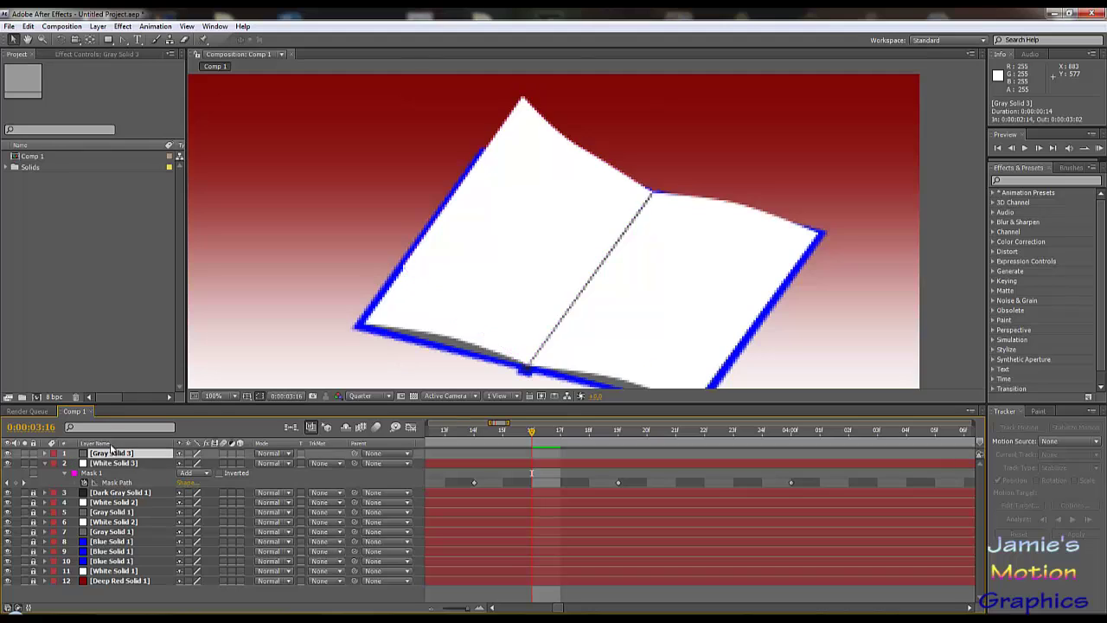
- Recolor the Gray Solid 3 layer's solid to white so it matches the other half of the page turn
click(97, 26)
click(108, 52)
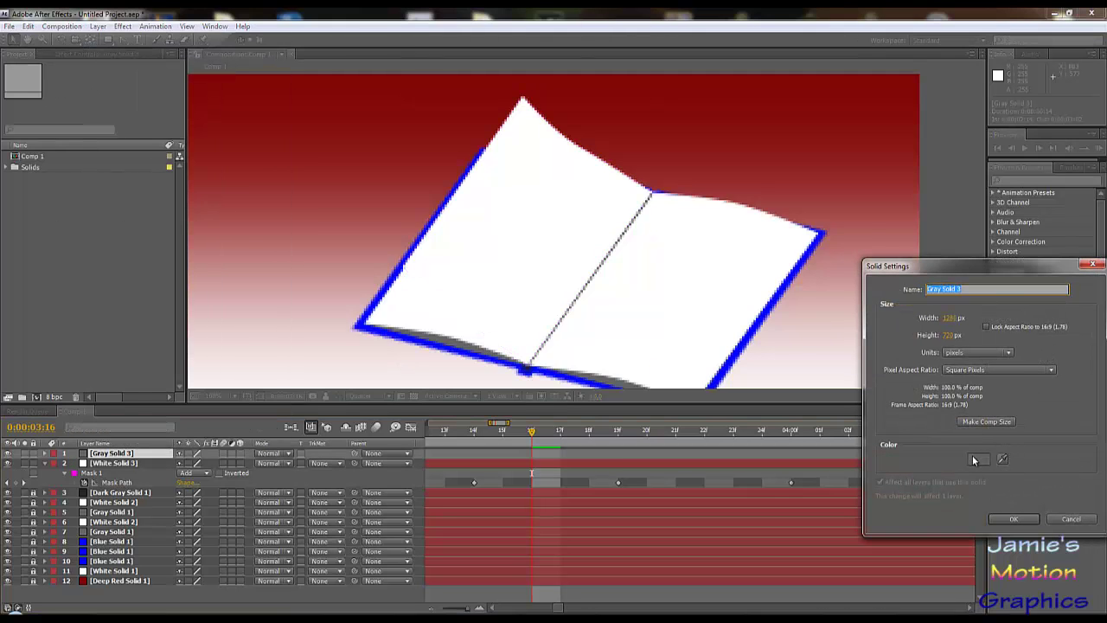
click(975, 459)
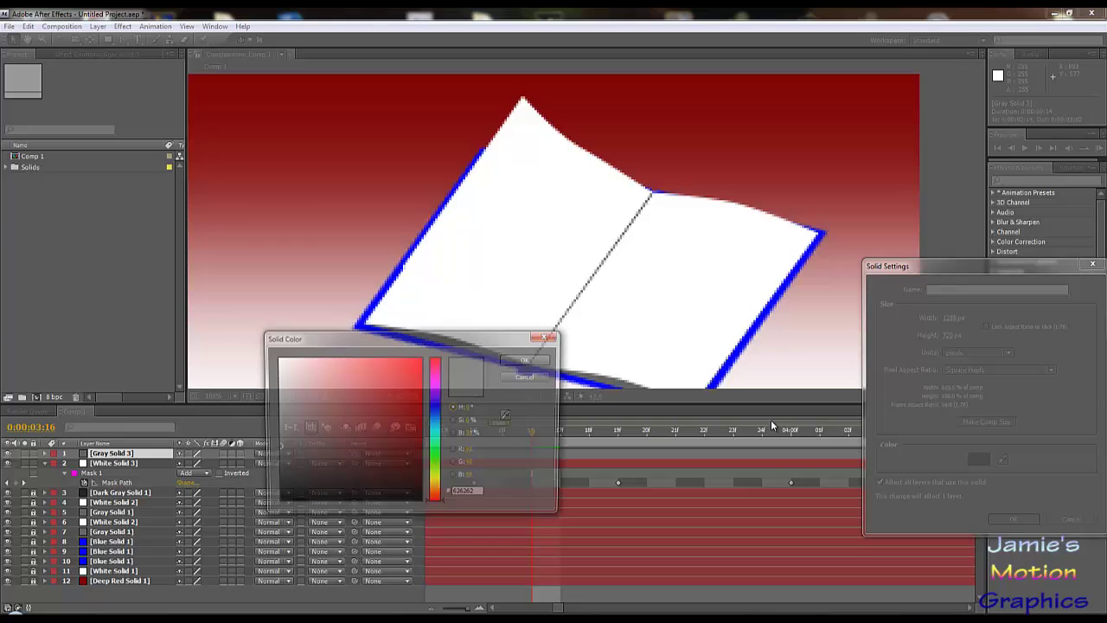
click(528, 359)
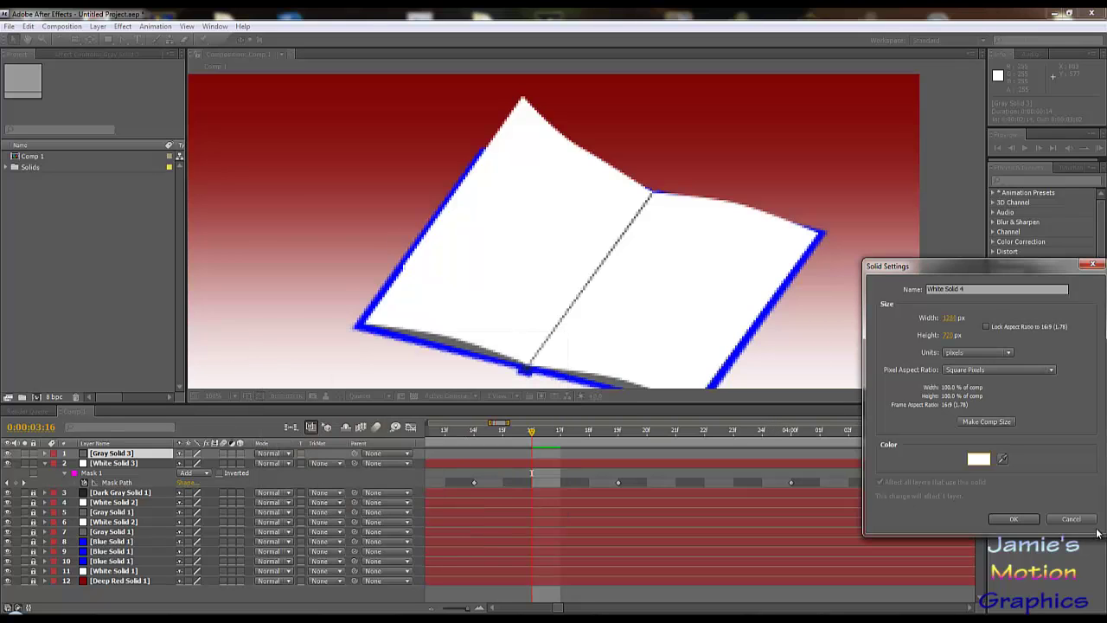
click(1020, 518)
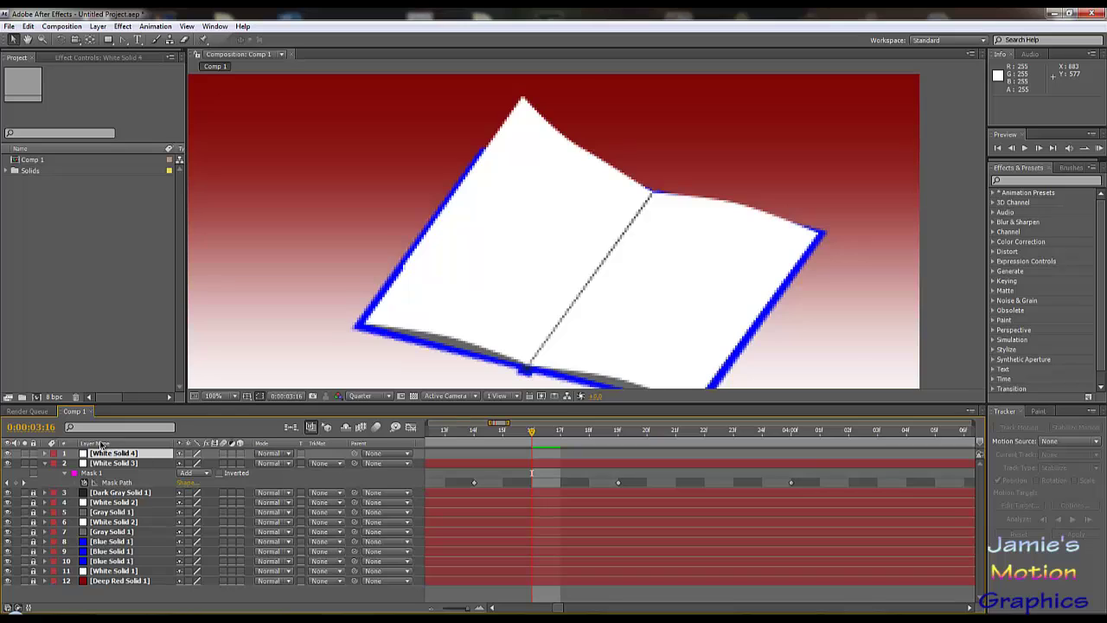
- Deselect the layers and preview the page turn with the white pages from 0:00:01:22
drag(531, 430, 444, 430)
drag(347, 442, 568, 443)
click(163, 599)
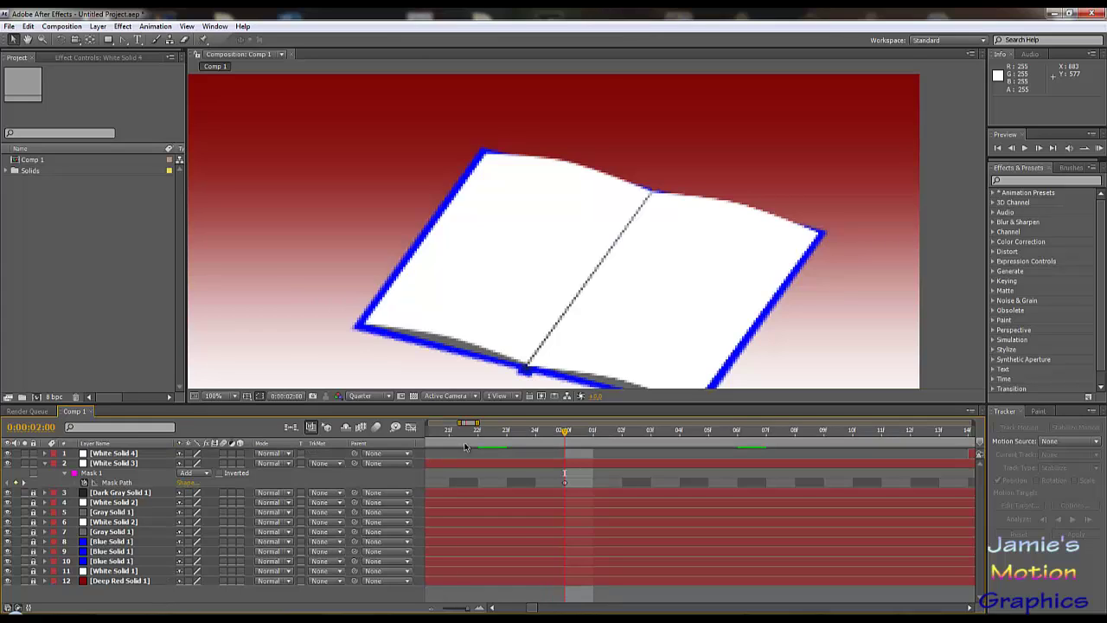
click(477, 430)
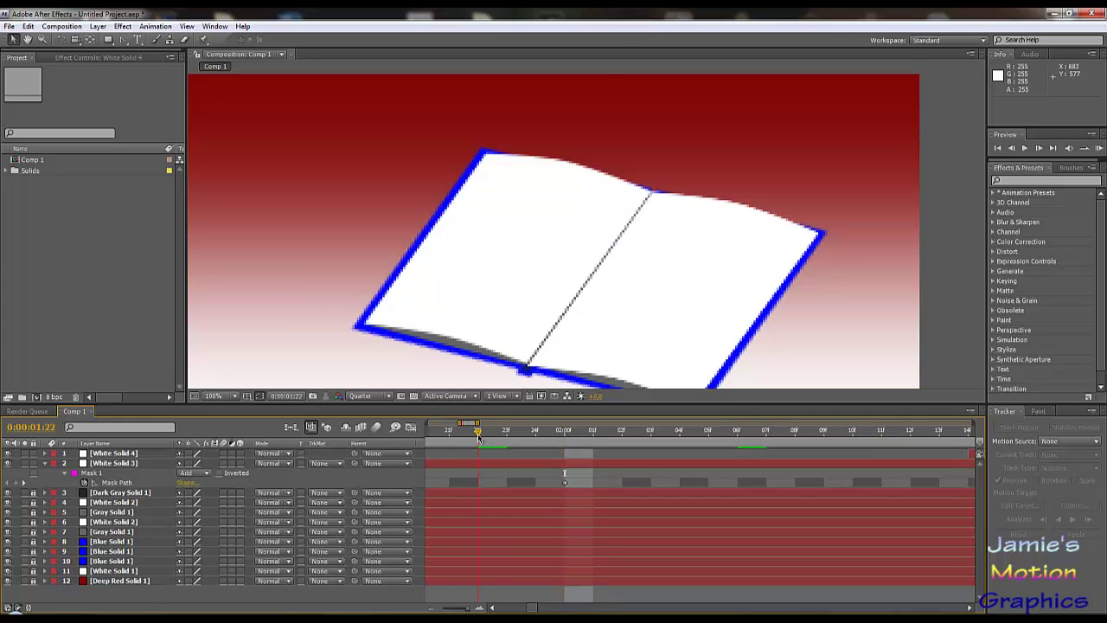
click(1023, 147)
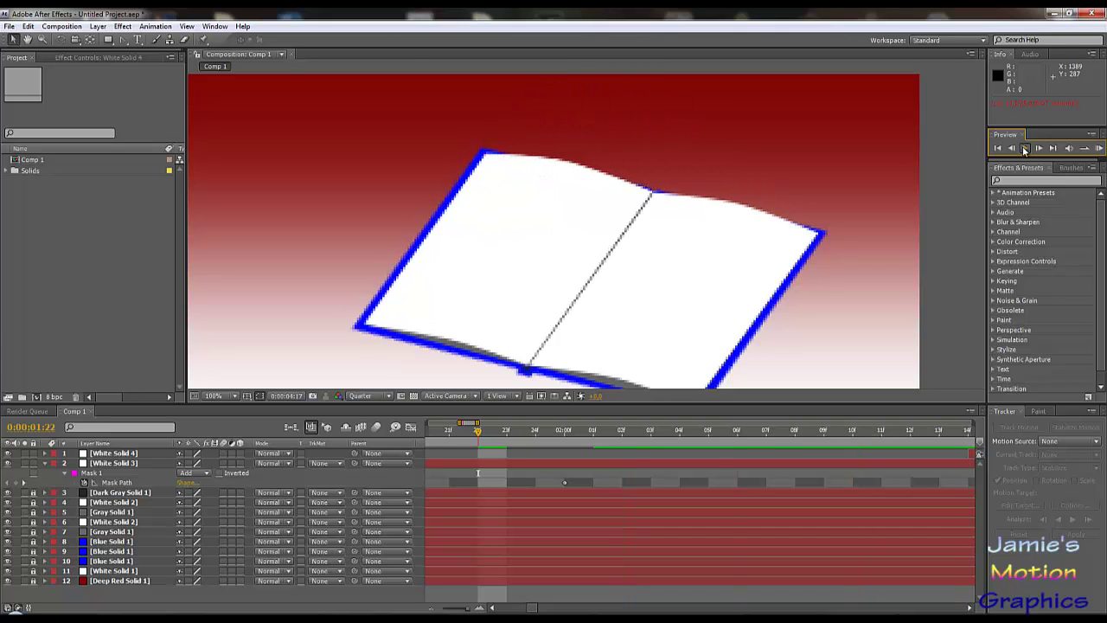
click(1024, 148)
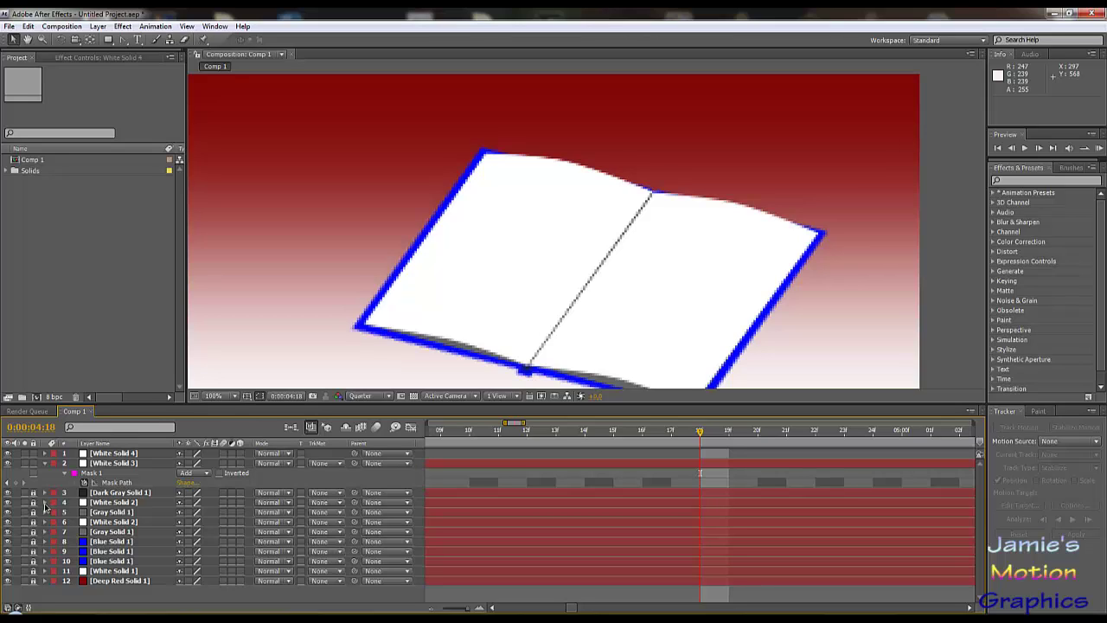
- Set the White Solid 3 layer's solid color to light gray F0F0F0
click(45, 503)
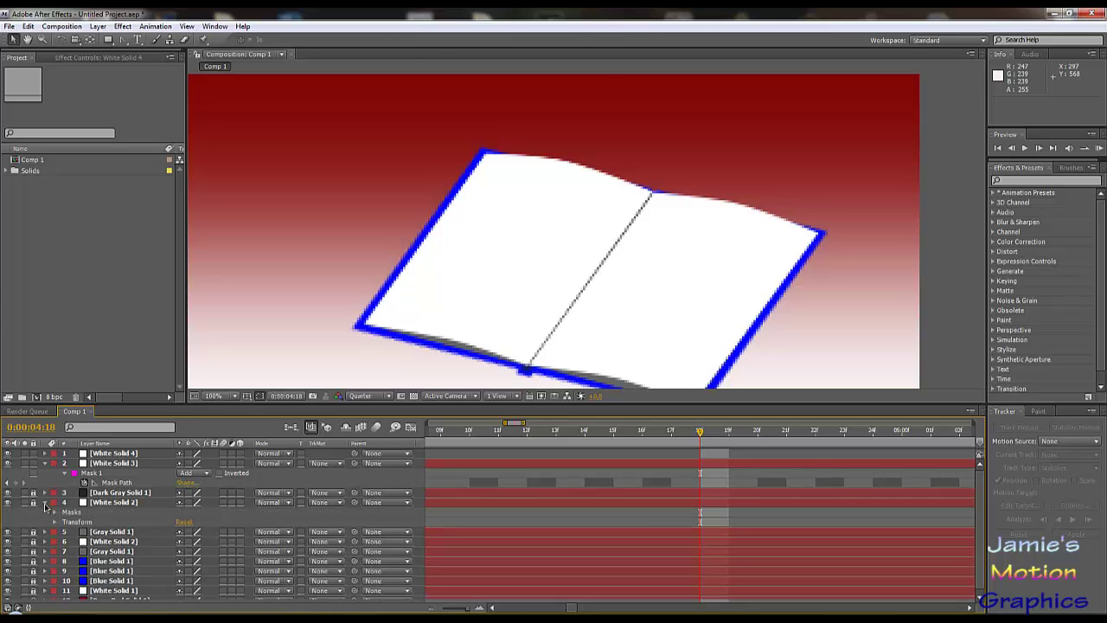
click(45, 503)
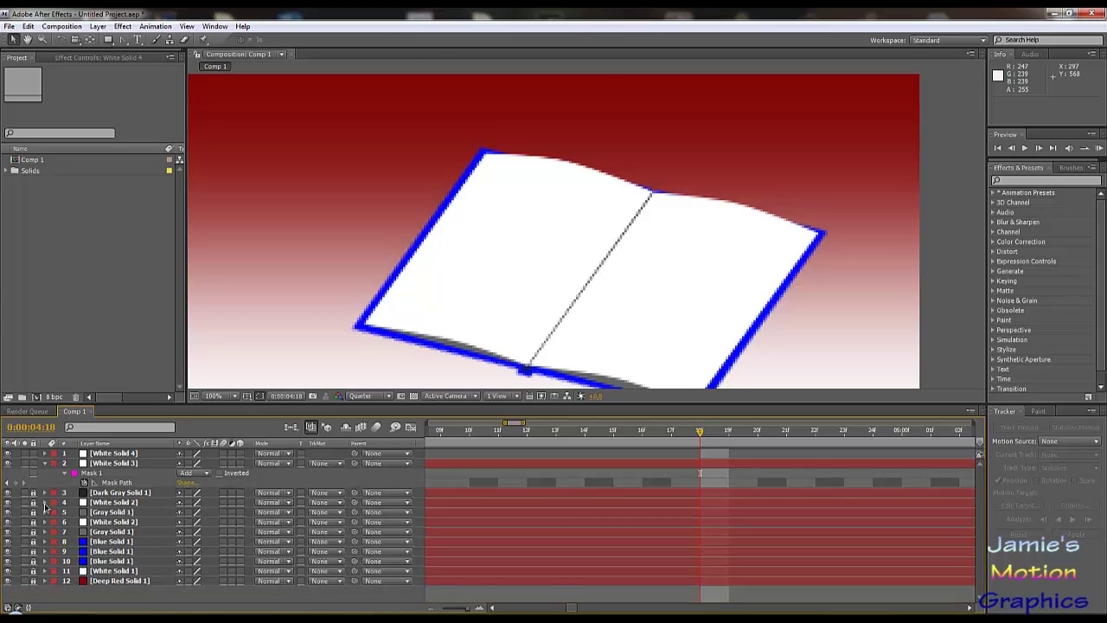
click(82, 465)
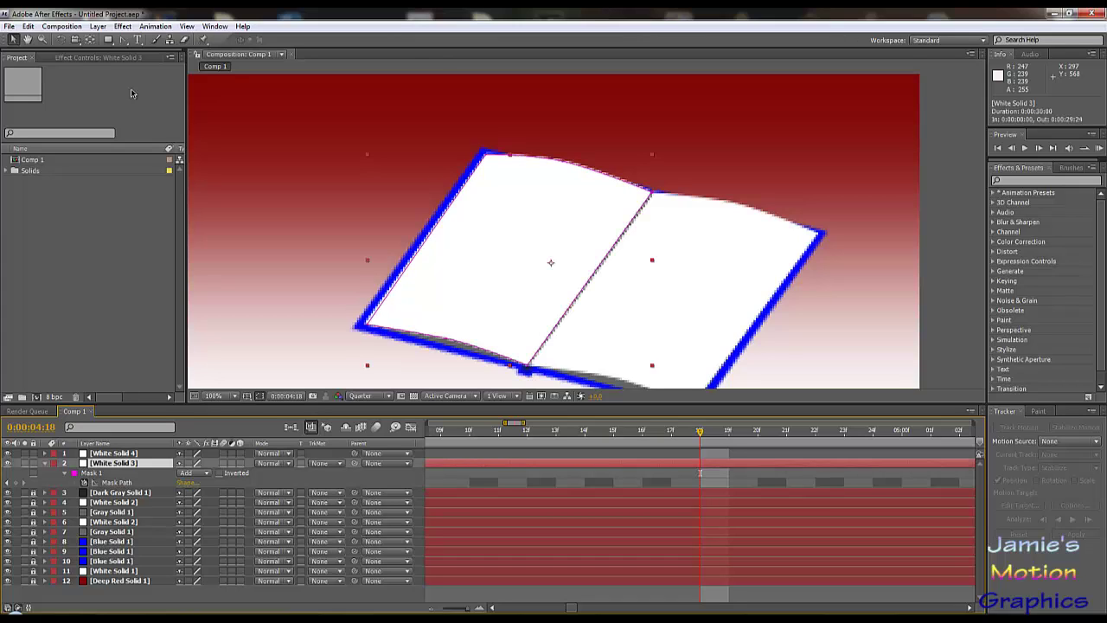
click(100, 28)
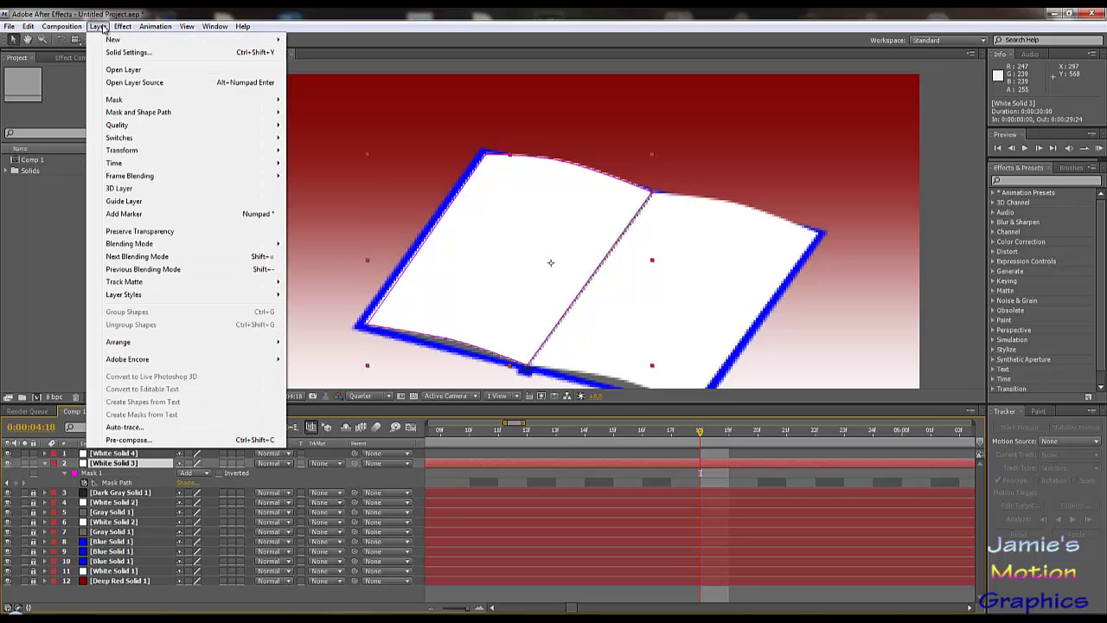
click(130, 53)
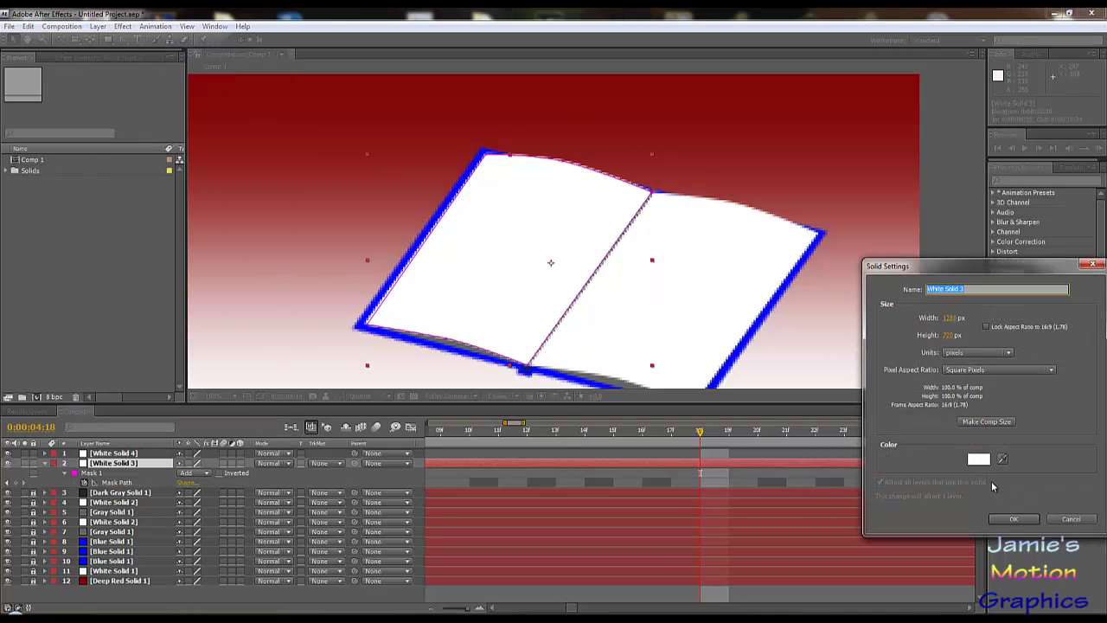
click(984, 461)
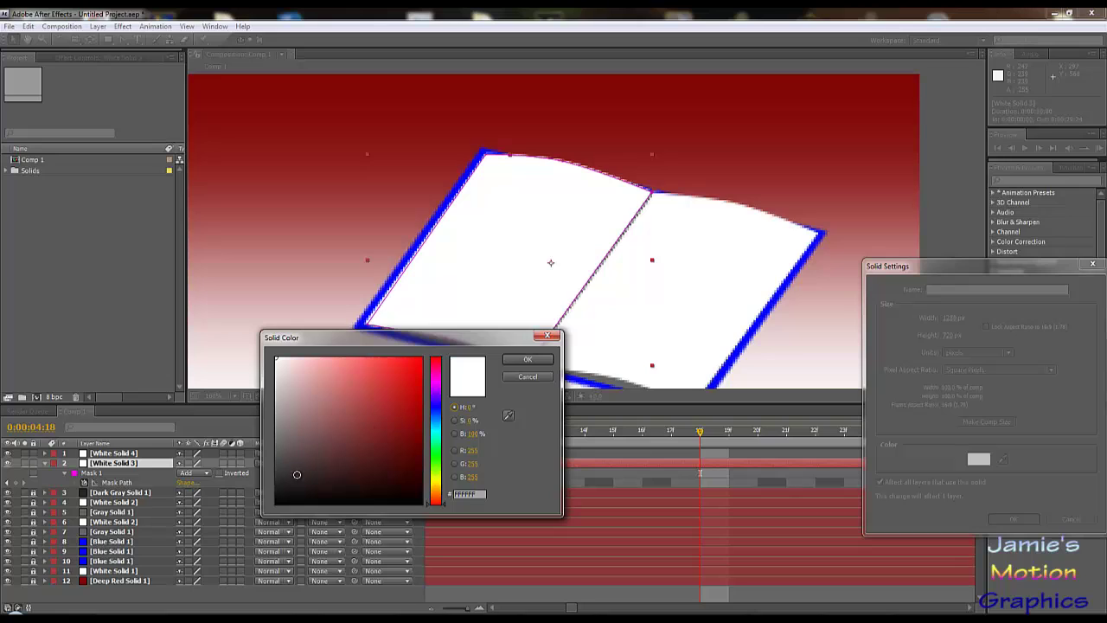
click(274, 366)
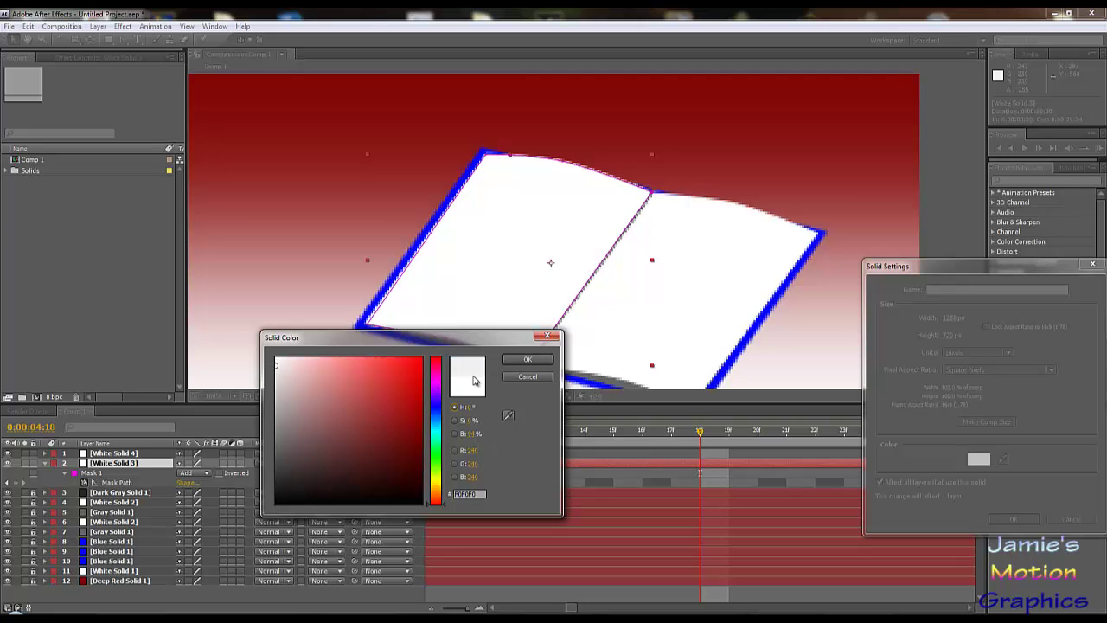
click(524, 361)
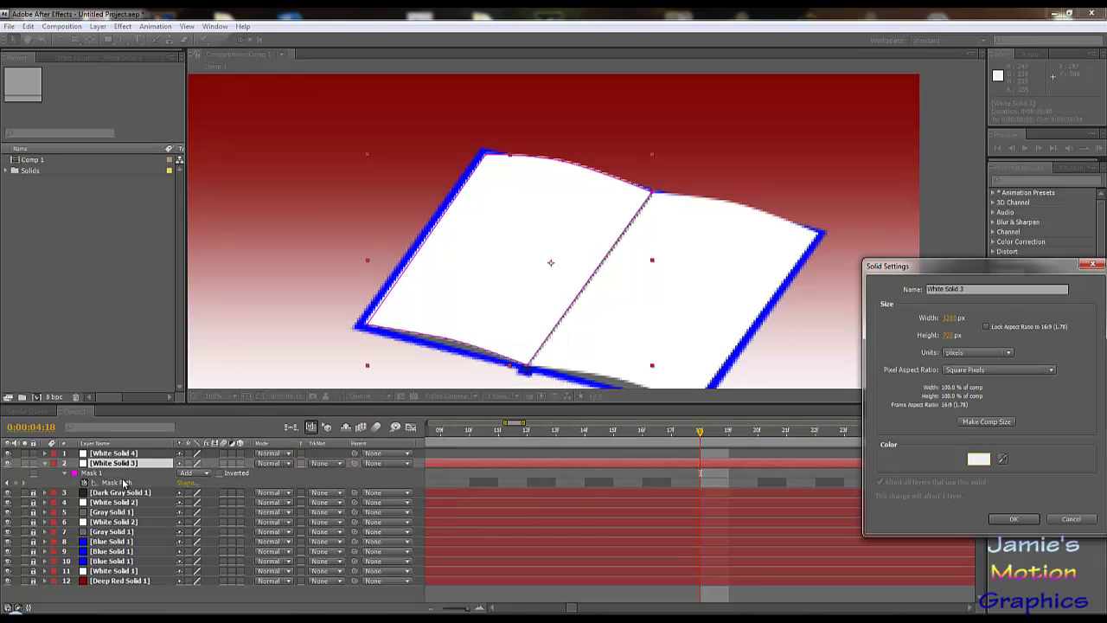
click(1012, 519)
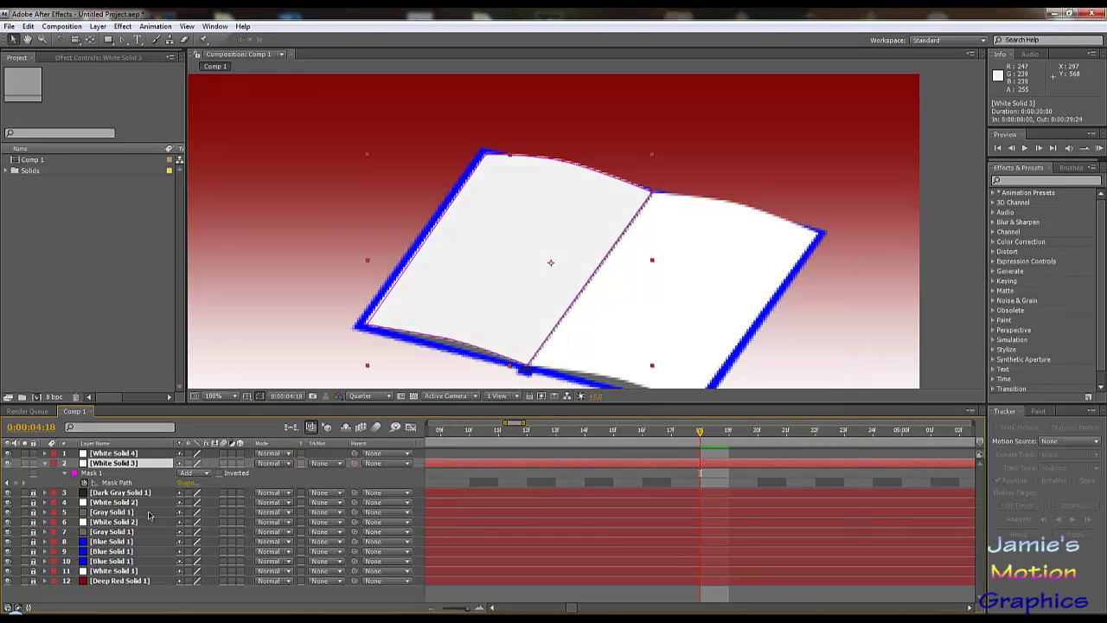
- Match the White Solid 4 layer's solid color to White Solid 3 by sampling that layer's light gray swatch
click(89, 455)
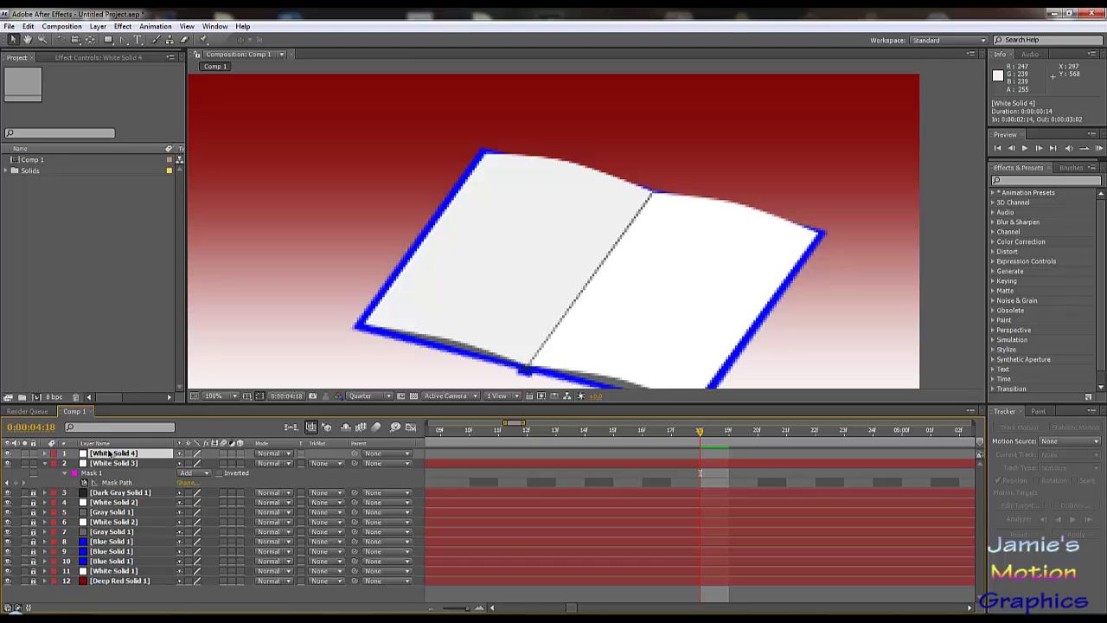
click(98, 26)
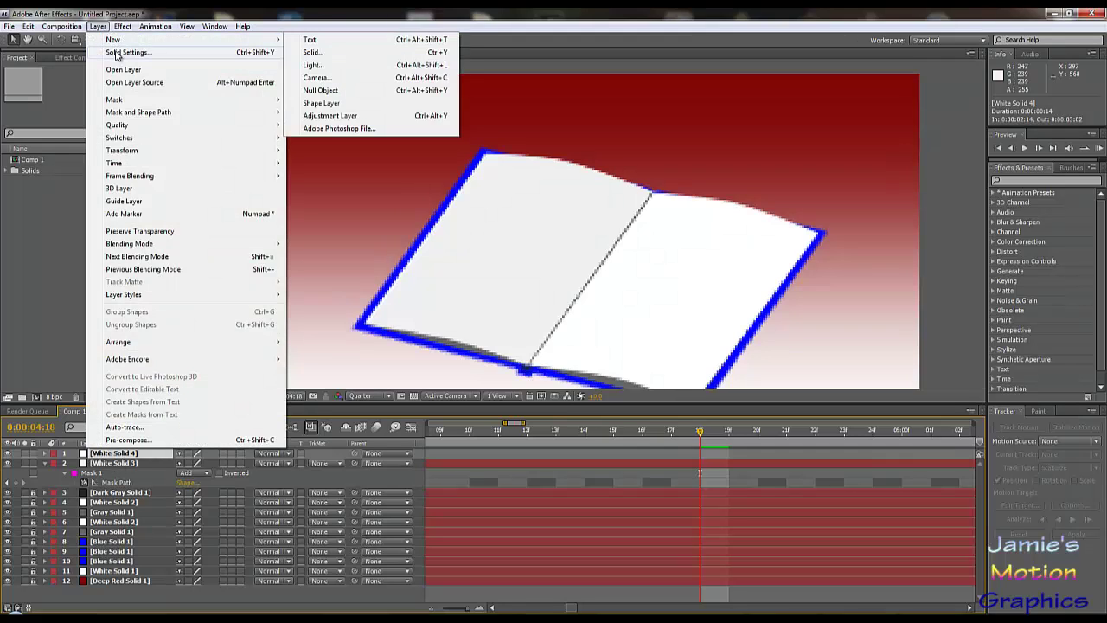
click(117, 52)
click(1002, 459)
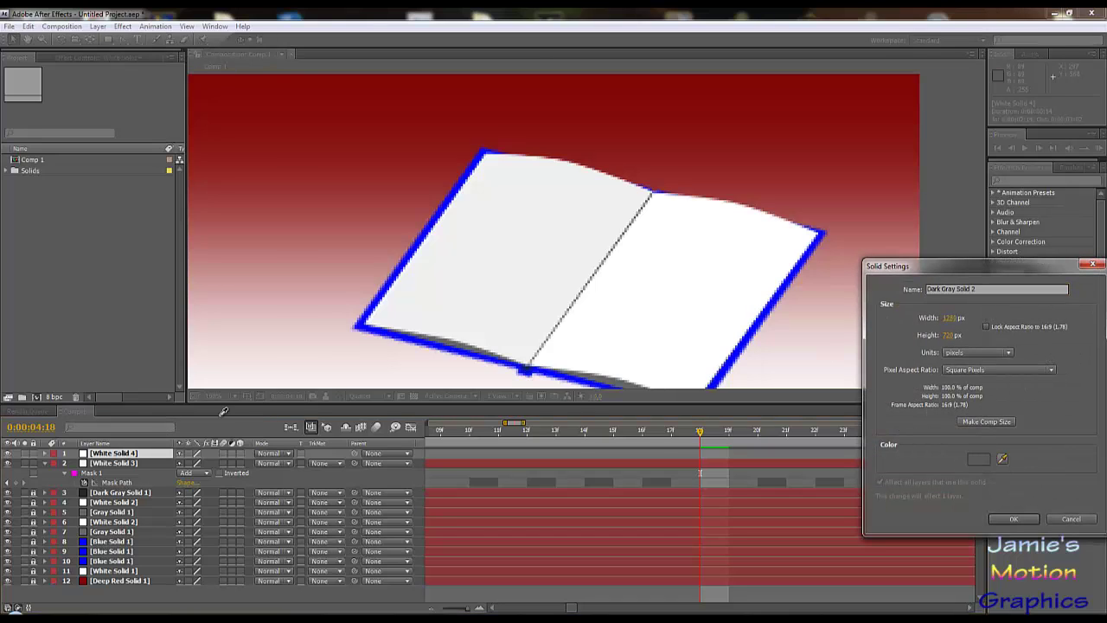
click(83, 464)
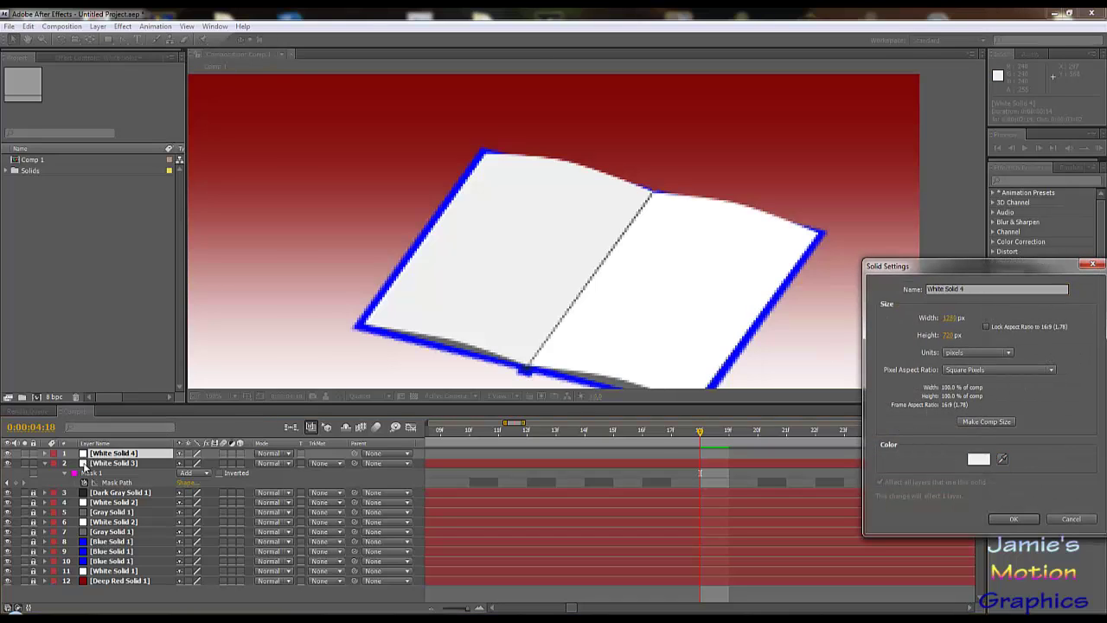
click(1013, 519)
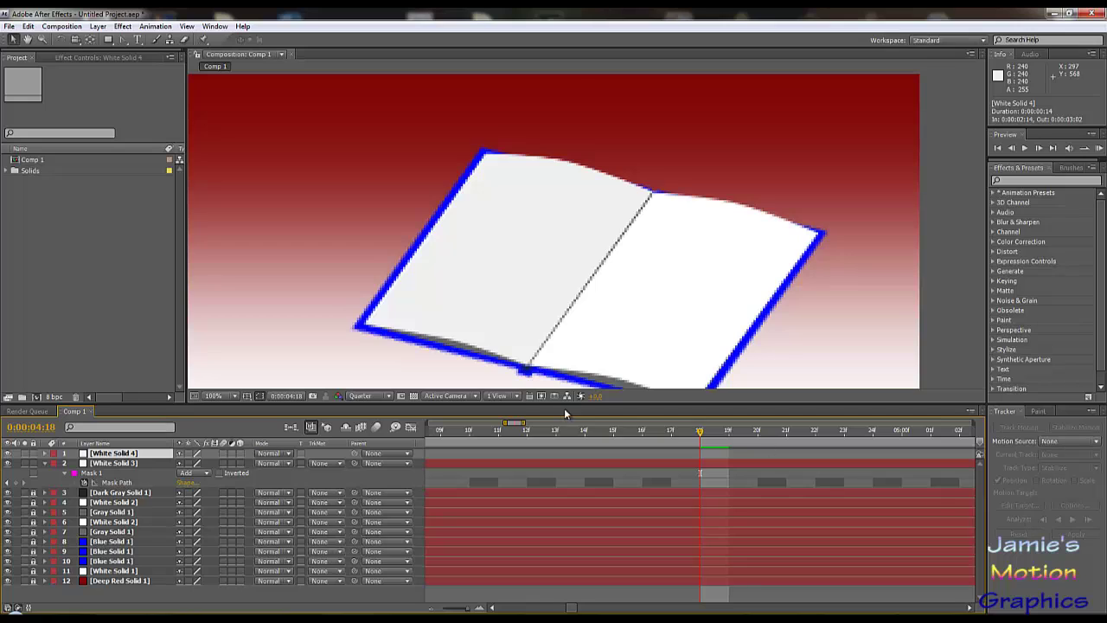
- Scrub back to 0:00:02:18, deselect the layer, and preview the page turn with the light gray page color
drag(700, 433, 928, 475)
drag(668, 473, 565, 470)
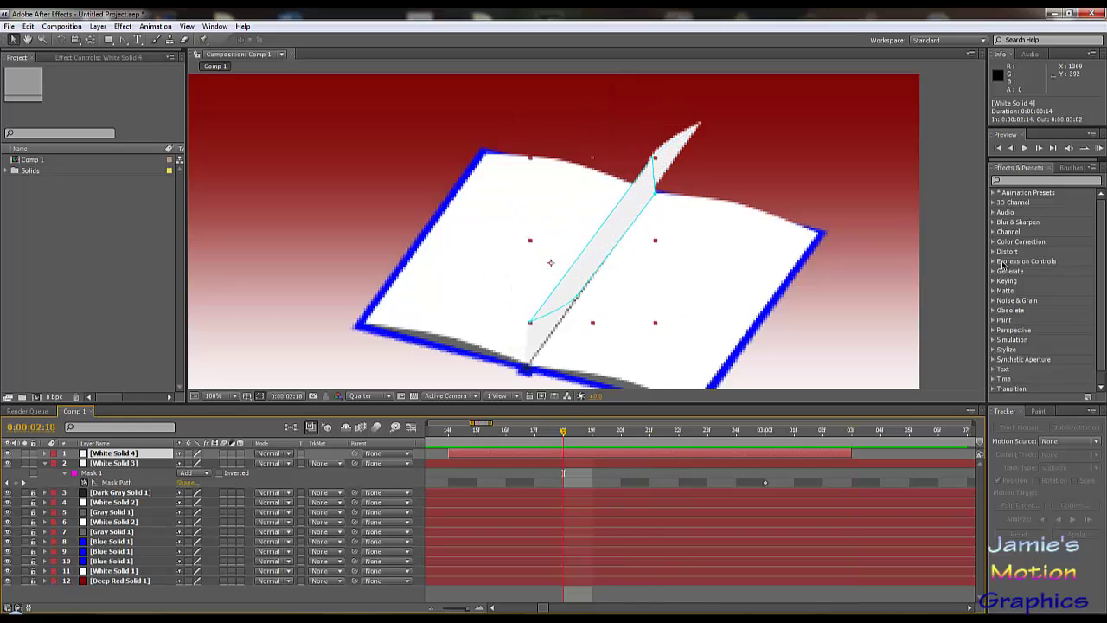
click(280, 595)
click(1026, 148)
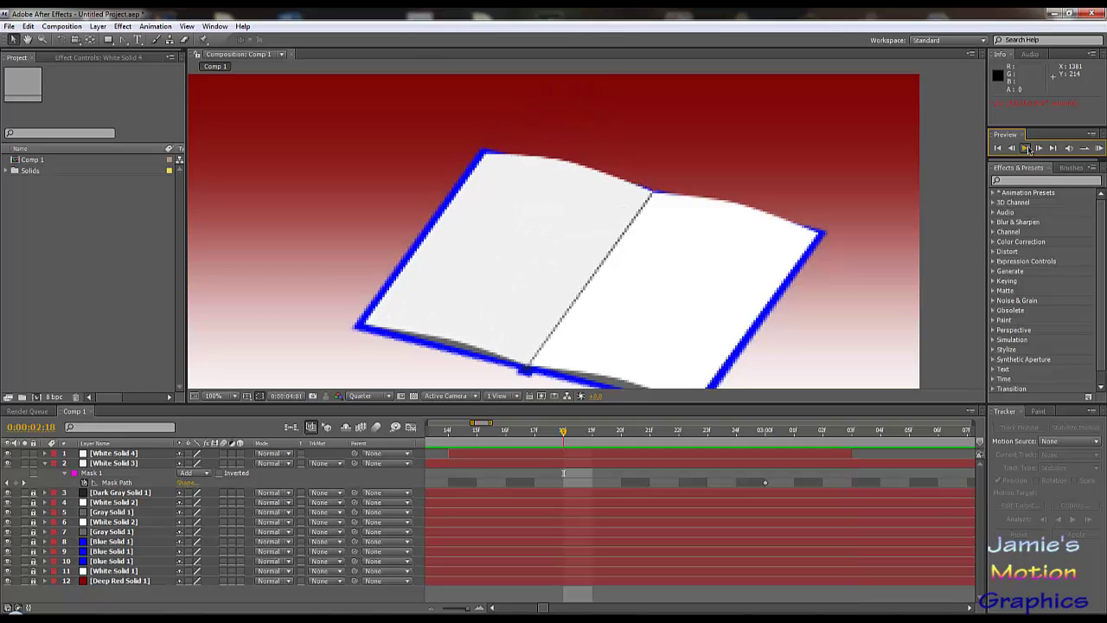
click(1027, 148)
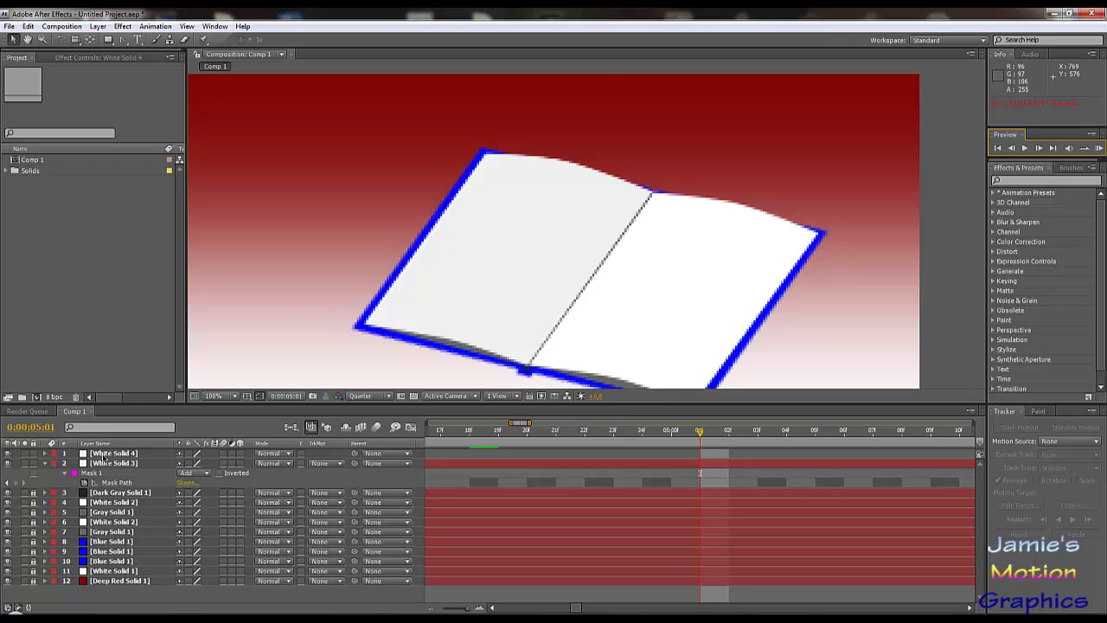
- Duplicate the White Solid 3 and White Solid 4 page layers and stack the two copies together above the originals
click(108, 453)
shift+click(108, 462)
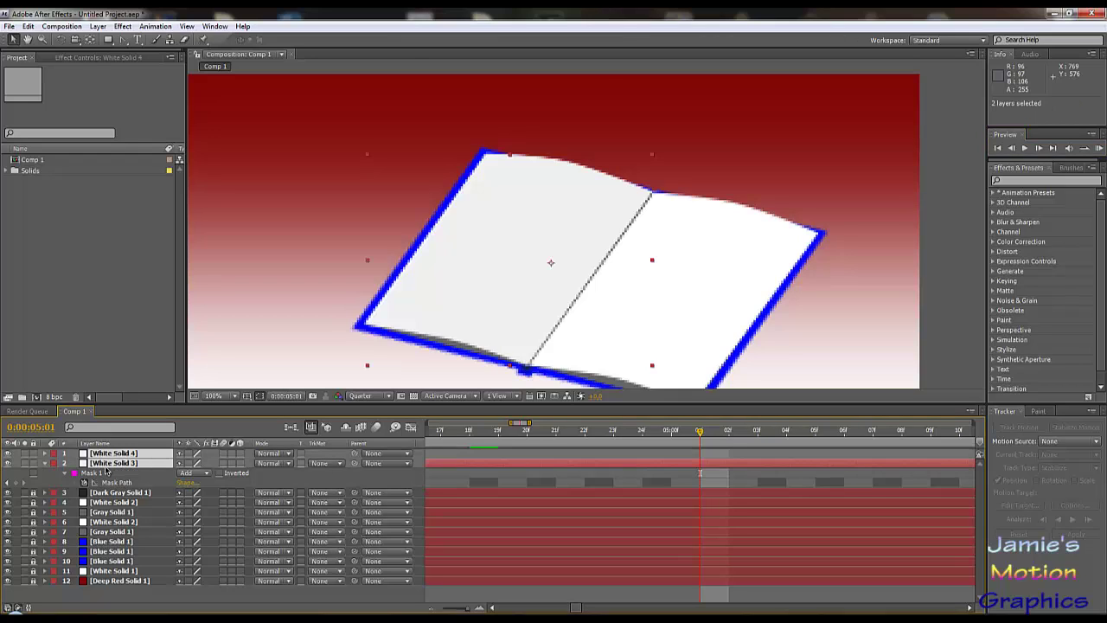
click(46, 463)
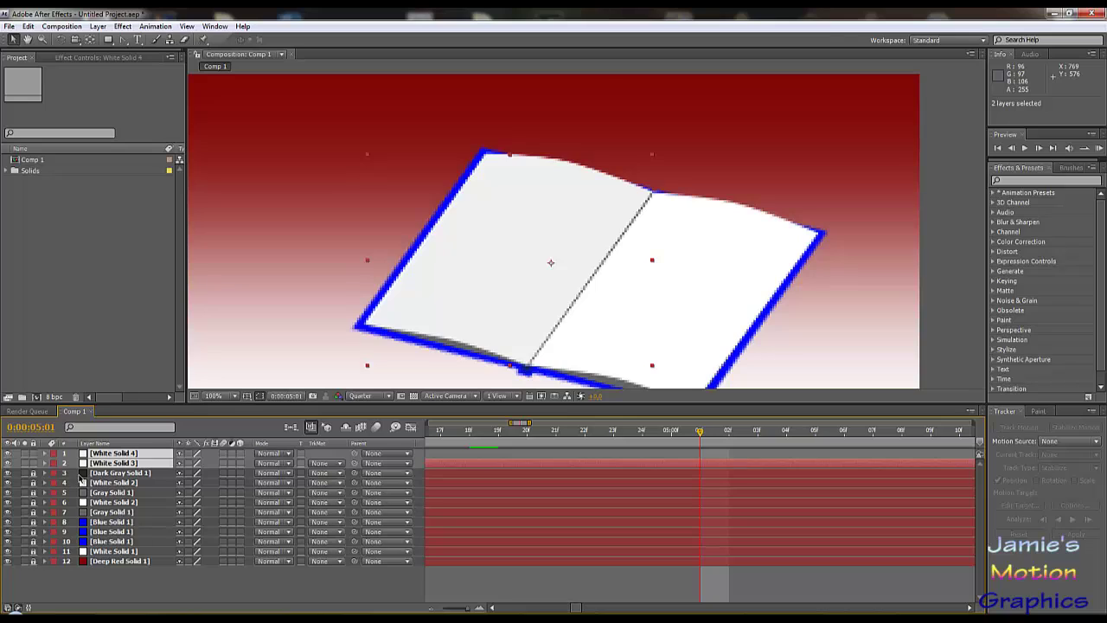
key(ctrl+d)
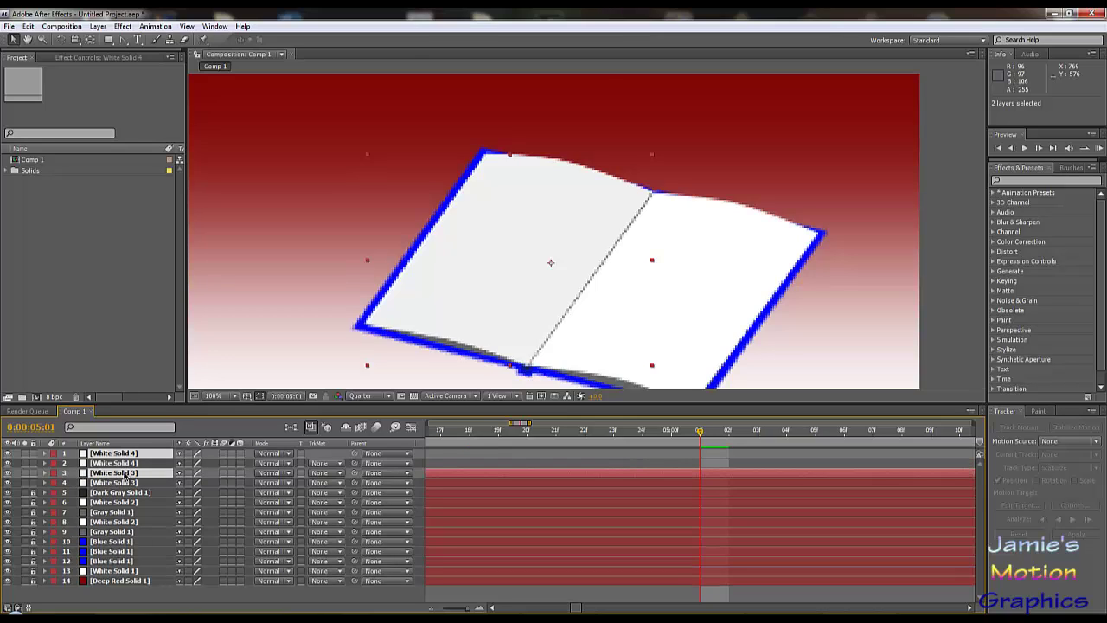
drag(125, 474, 123, 465)
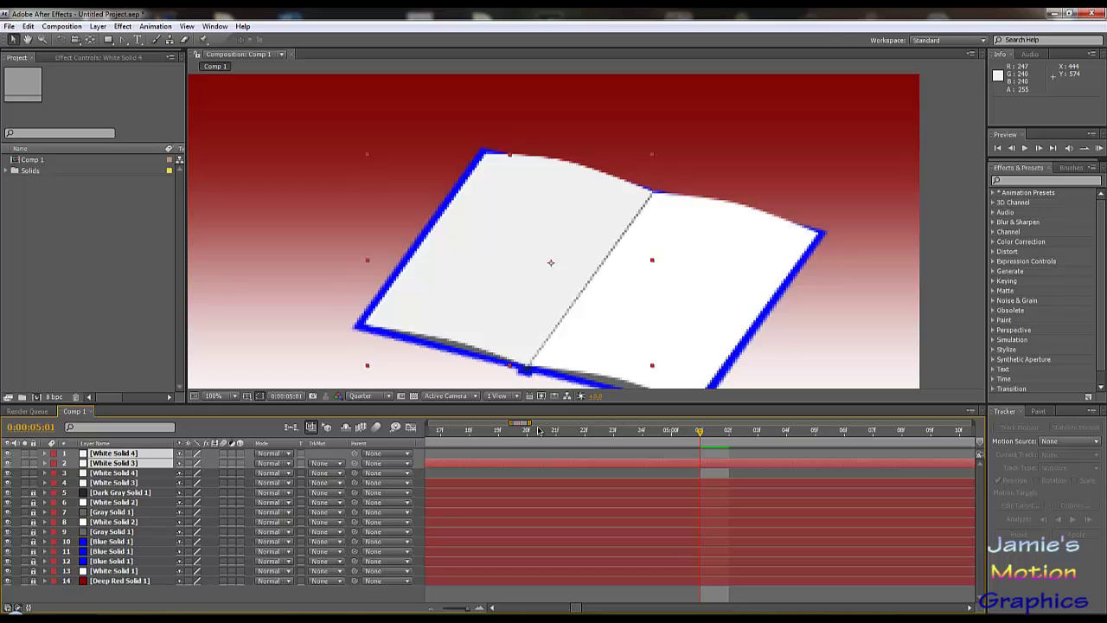
- Shift the copied page layers along the timeline so the White Solid 3 copy starts at 0:00:04:00
drag(529, 423, 637, 423)
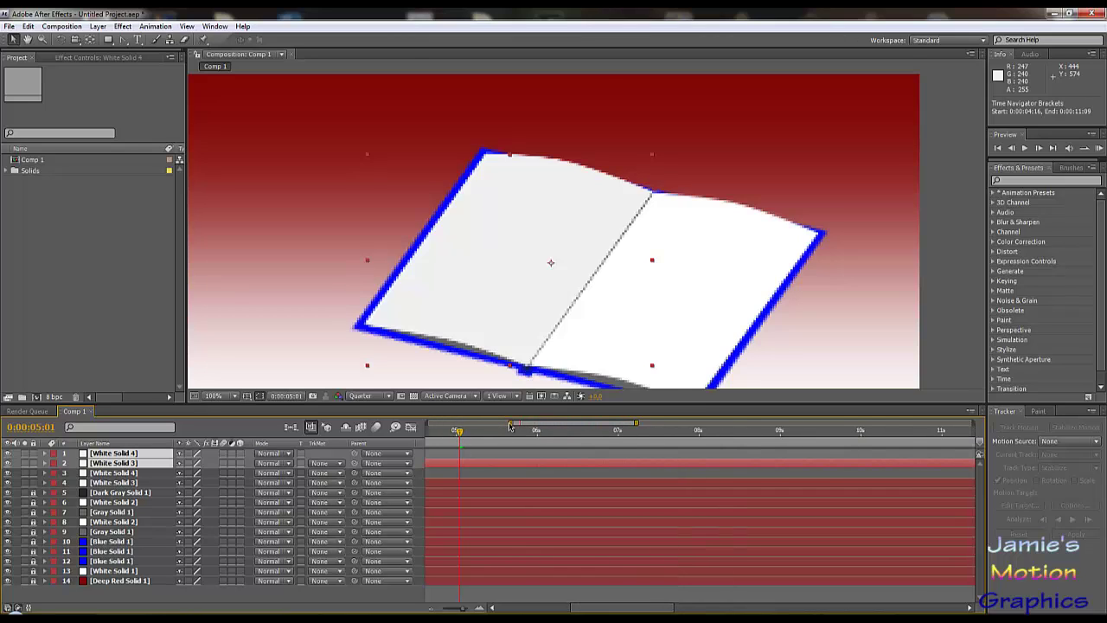
drag(513, 423, 430, 423)
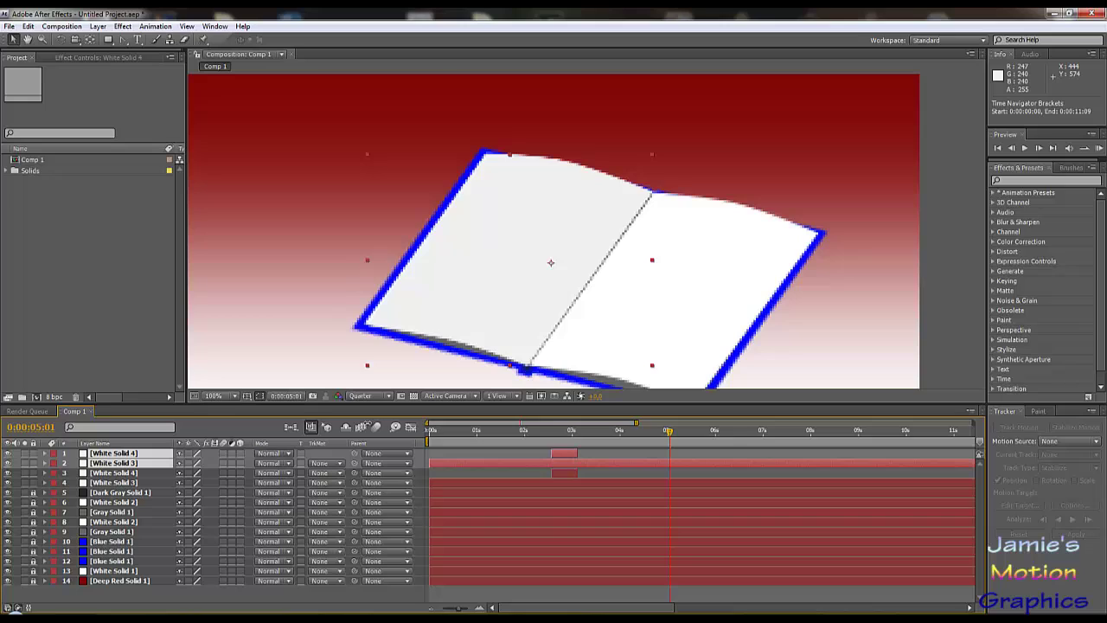
click(667, 433)
drag(622, 437, 717, 449)
click(528, 431)
drag(528, 431, 525, 431)
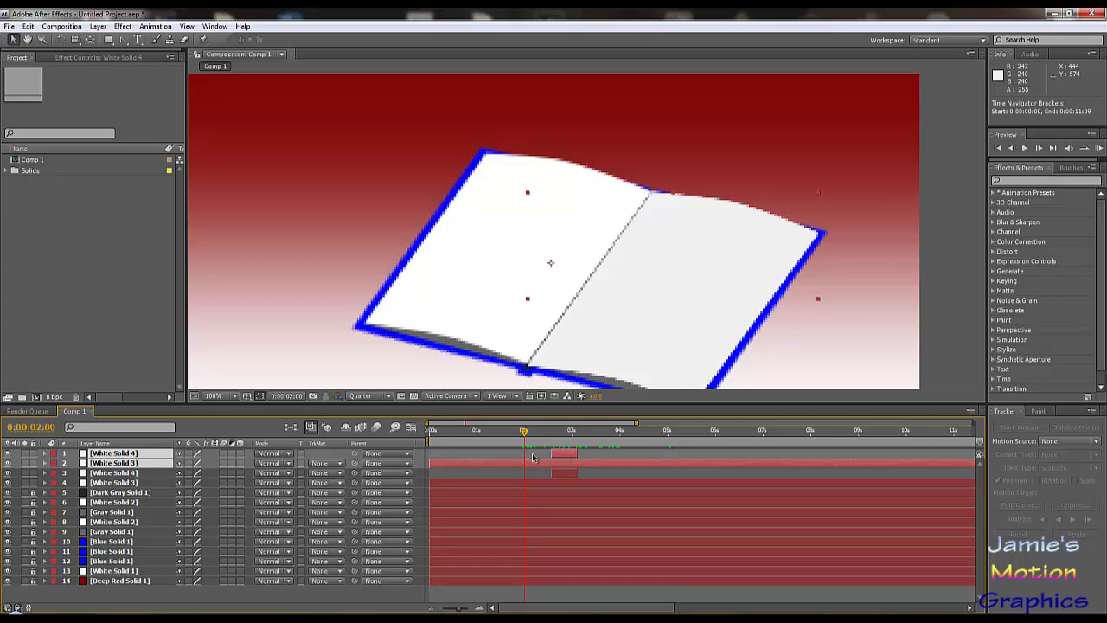
drag(518, 467, 611, 467)
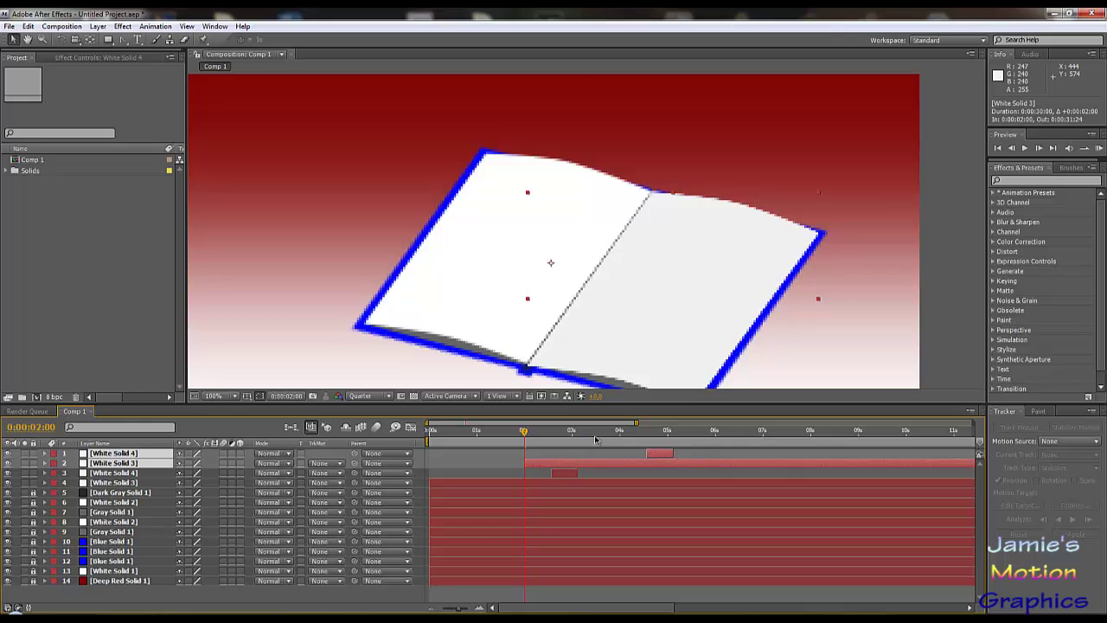
drag(524, 431, 661, 468)
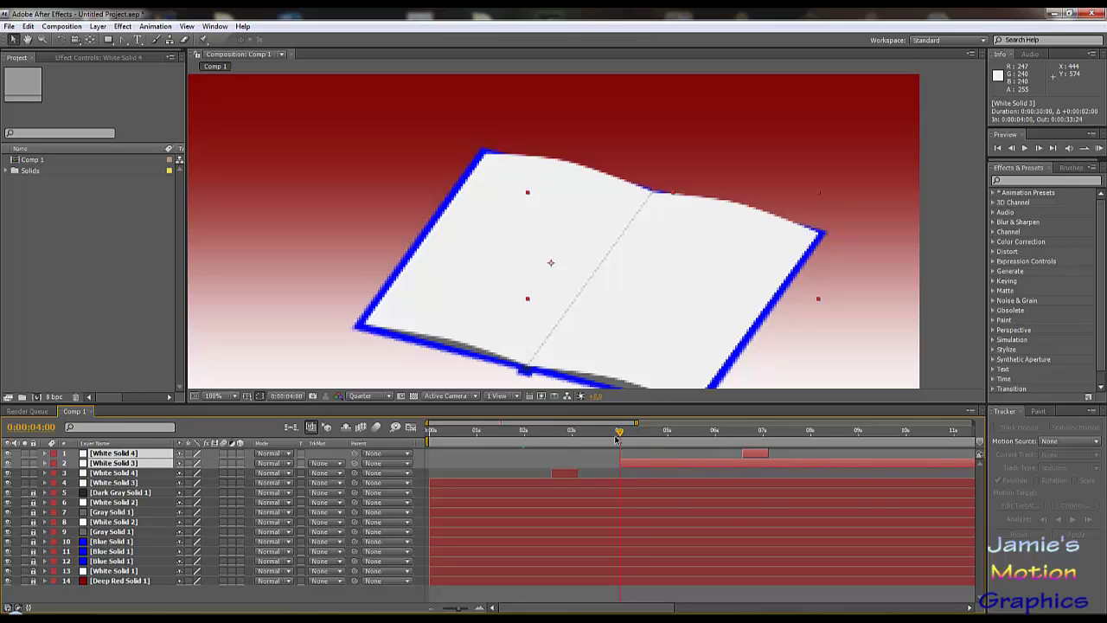
- Duplicate the shifted page layers, stack the copies on top, and move them so White Solid 3 starts at 0:00:08:00
drag(619, 438, 868, 456)
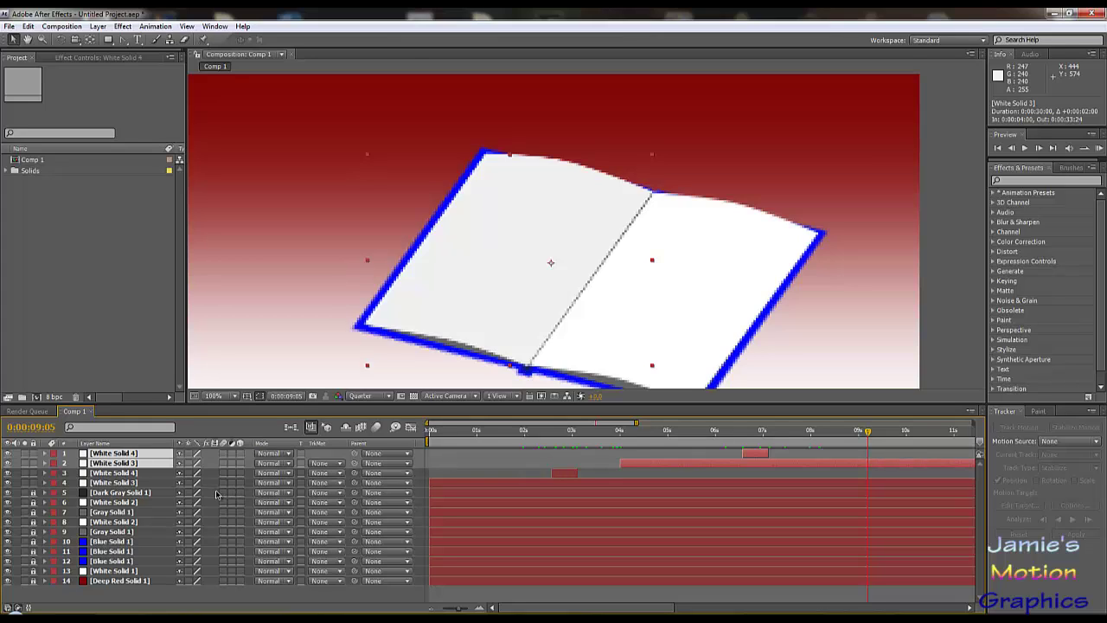
key(ctrl+d)
drag(126, 474, 164, 463)
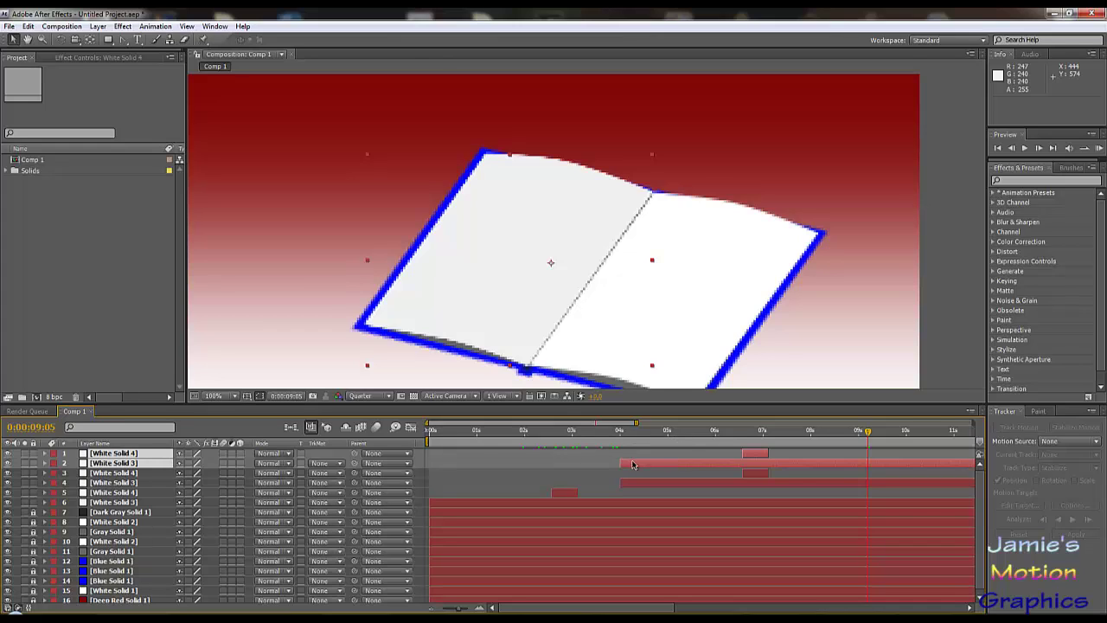
drag(631, 464, 969, 461)
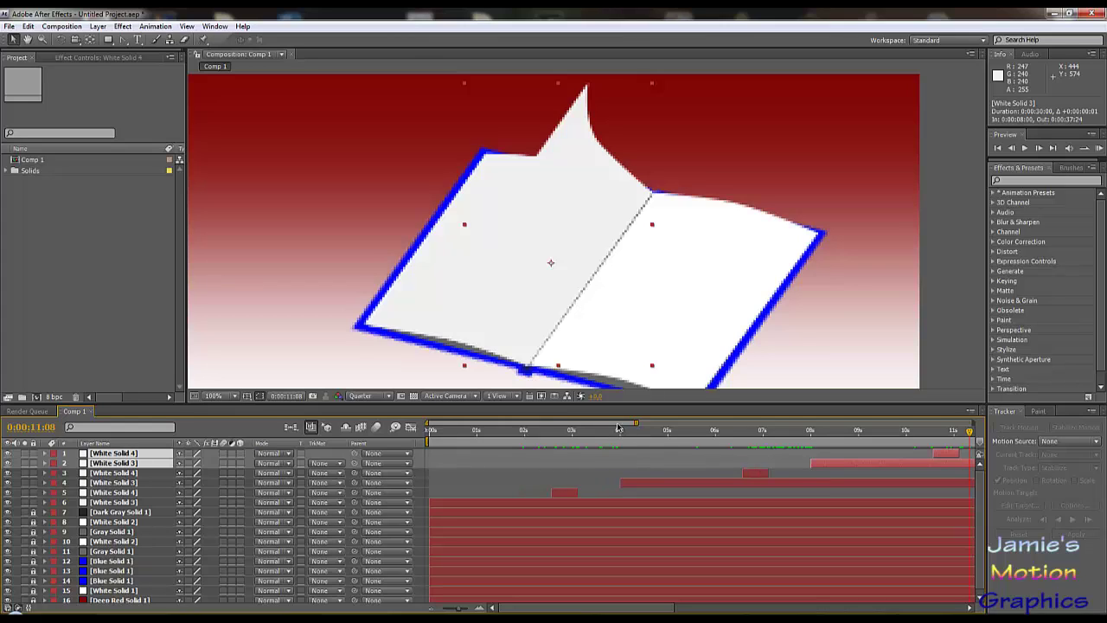
- Add a third pair of page layer copies at the top of the stack, with White Solid 3 starting at 0:00:12:00
drag(618, 426, 712, 431)
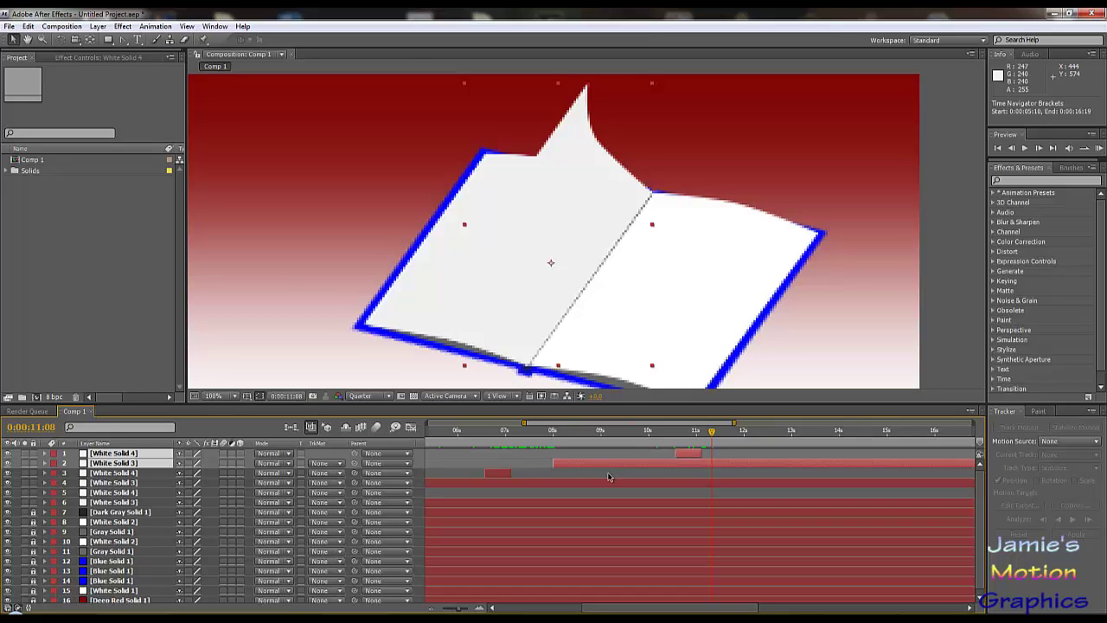
key(ctrl+d)
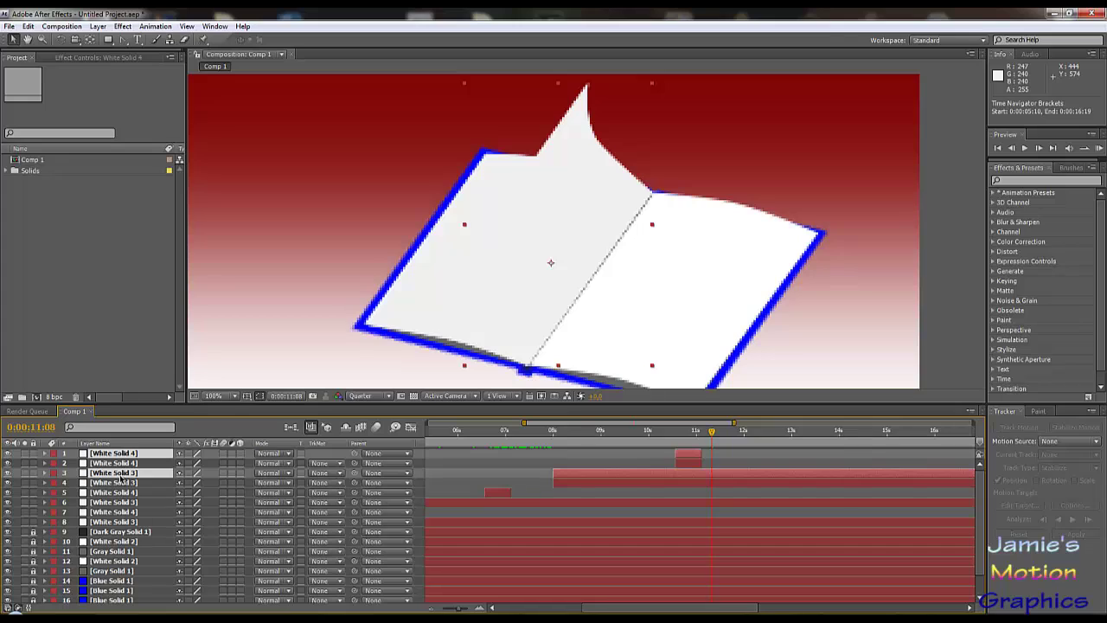
drag(121, 475, 123, 460)
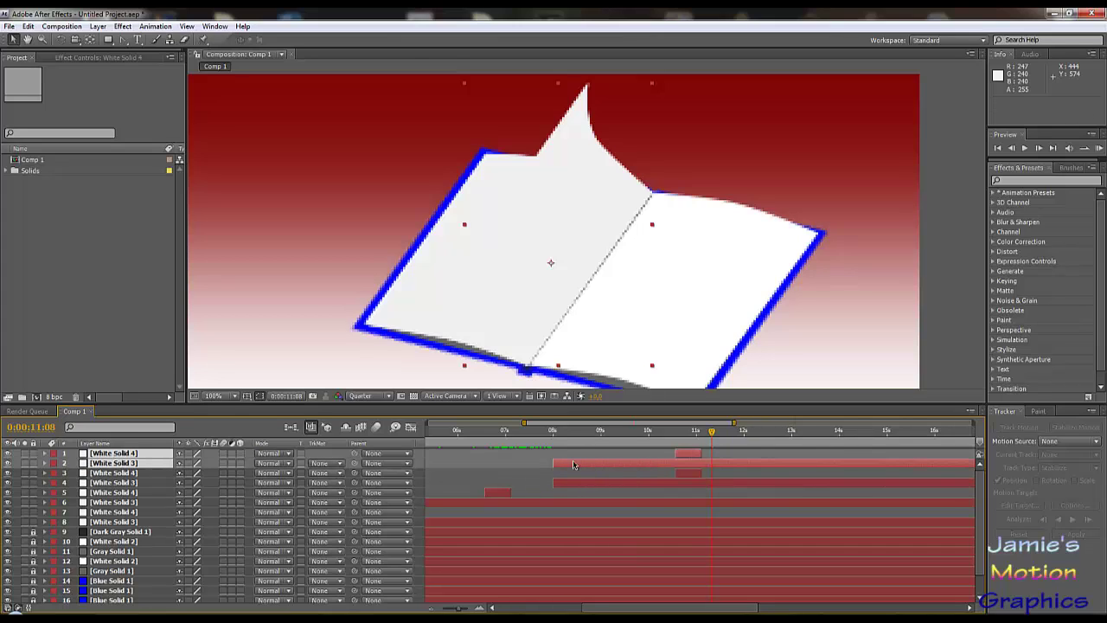
drag(572, 464, 762, 462)
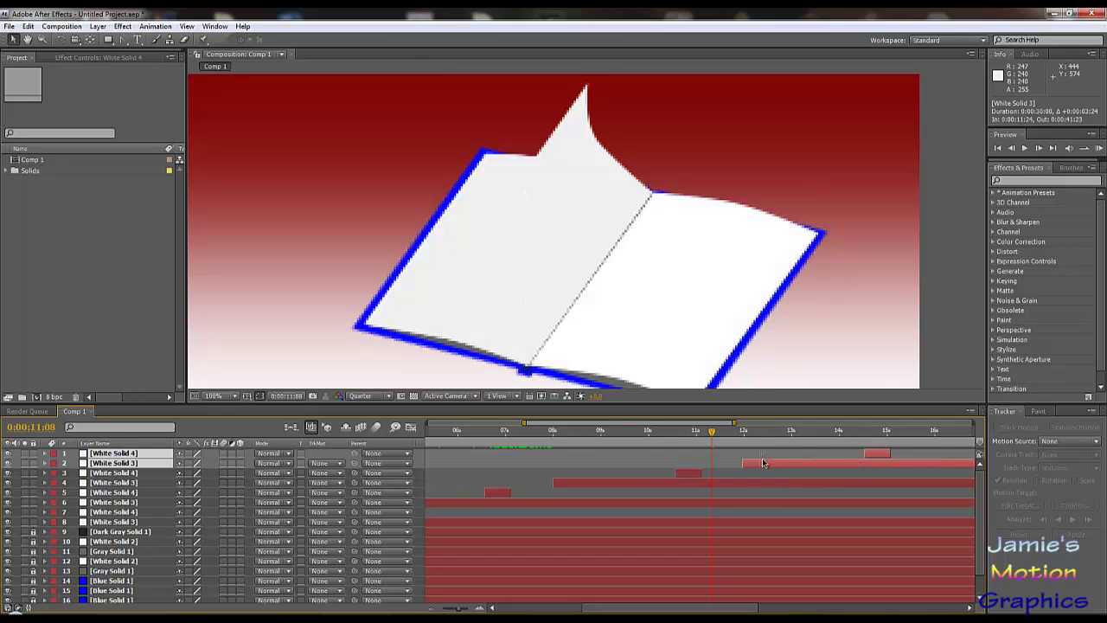
click(745, 433)
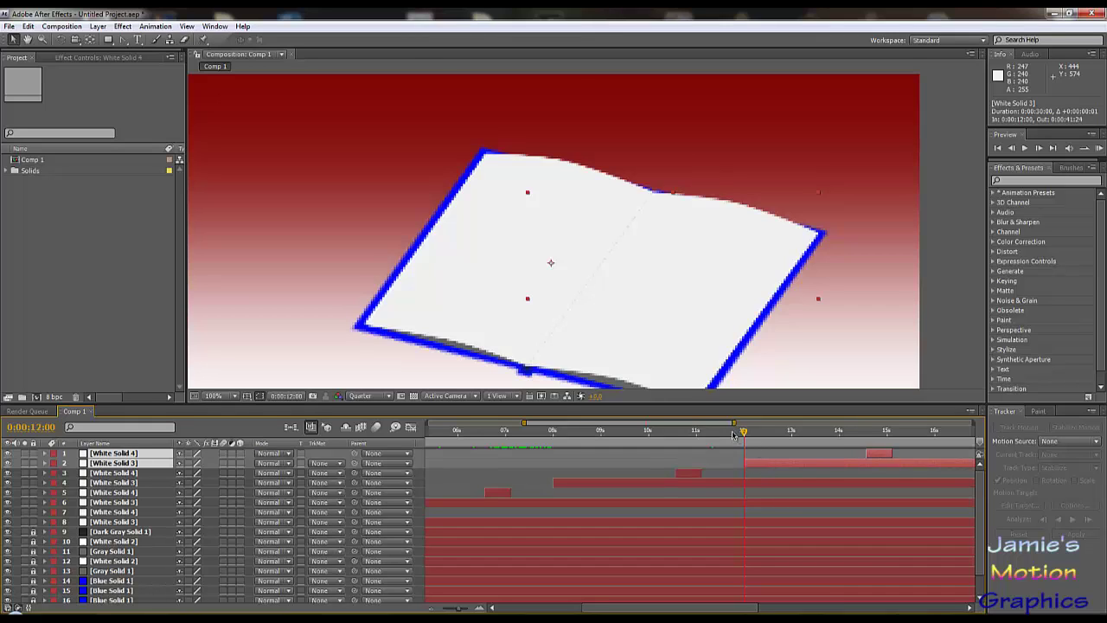
- Preview the repeated page turns from 0:00:00:00 and delete the six duplicated page layers above the original pair
drag(733, 434, 368, 444)
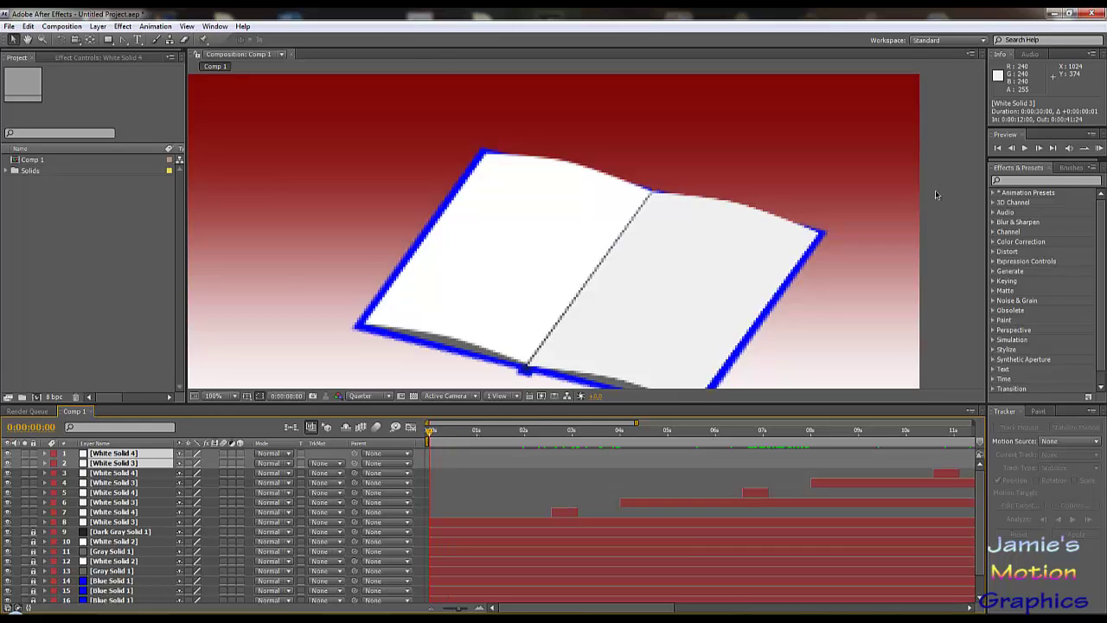
click(1026, 149)
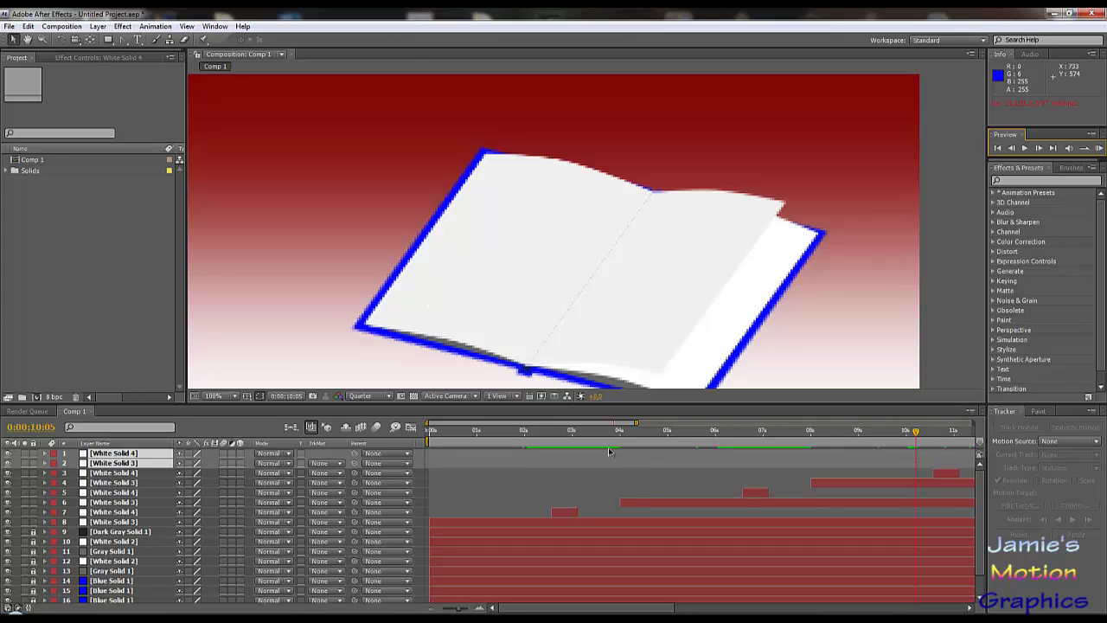
shift+click(124, 503)
key(Delete)
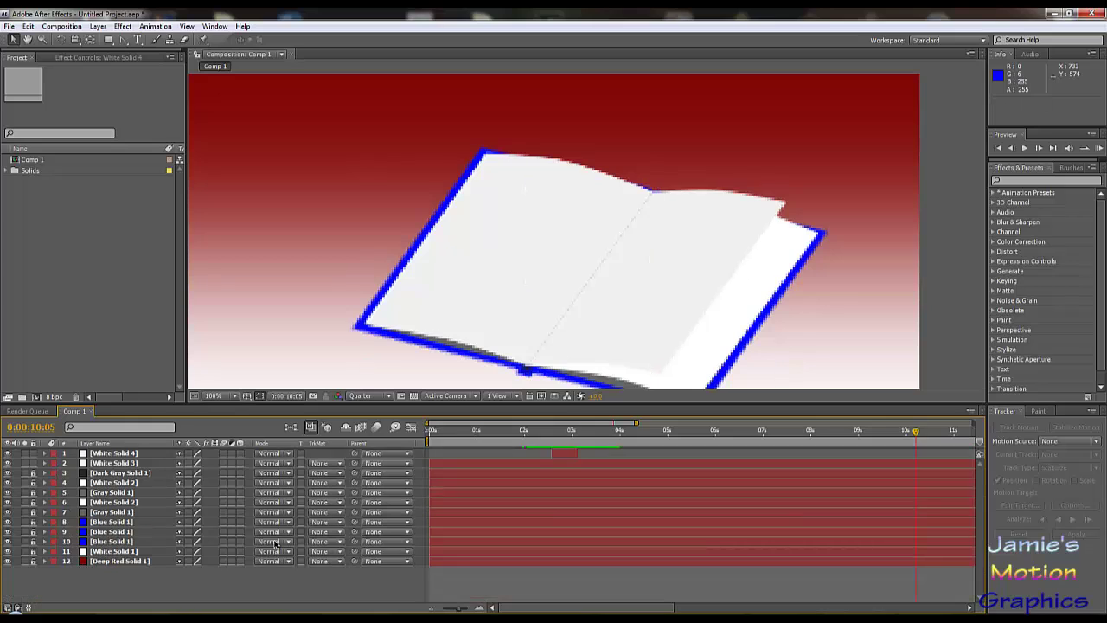
- Reveal the mask properties of the White Solid 3 layer and place the current time at 0:00:06:00
drag(576, 432, 622, 455)
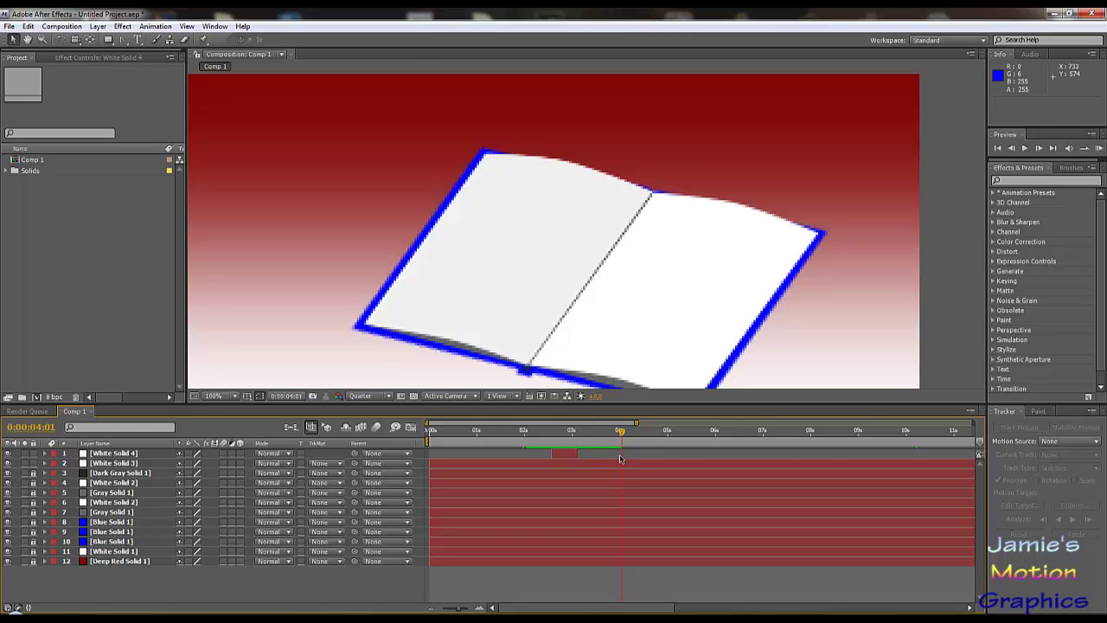
click(135, 464)
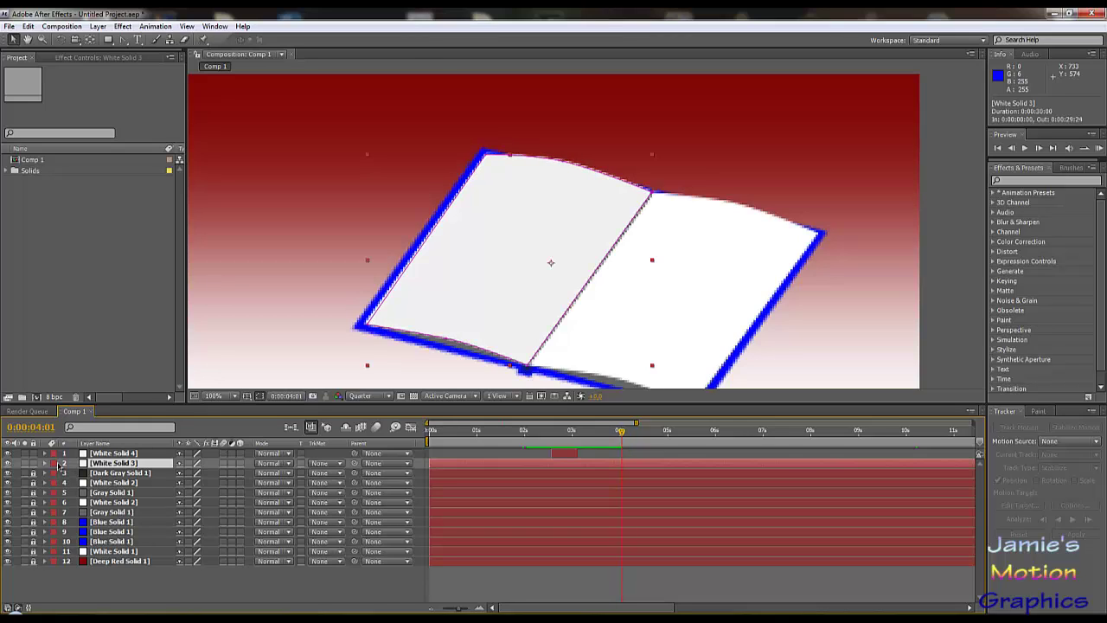
click(45, 463)
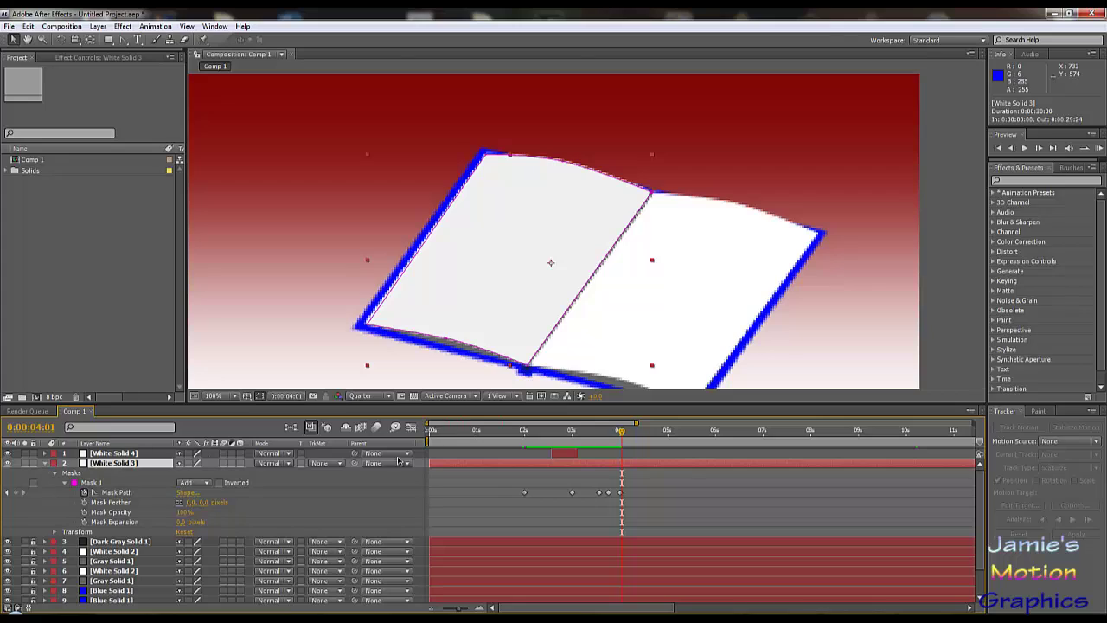
drag(621, 433, 624, 434)
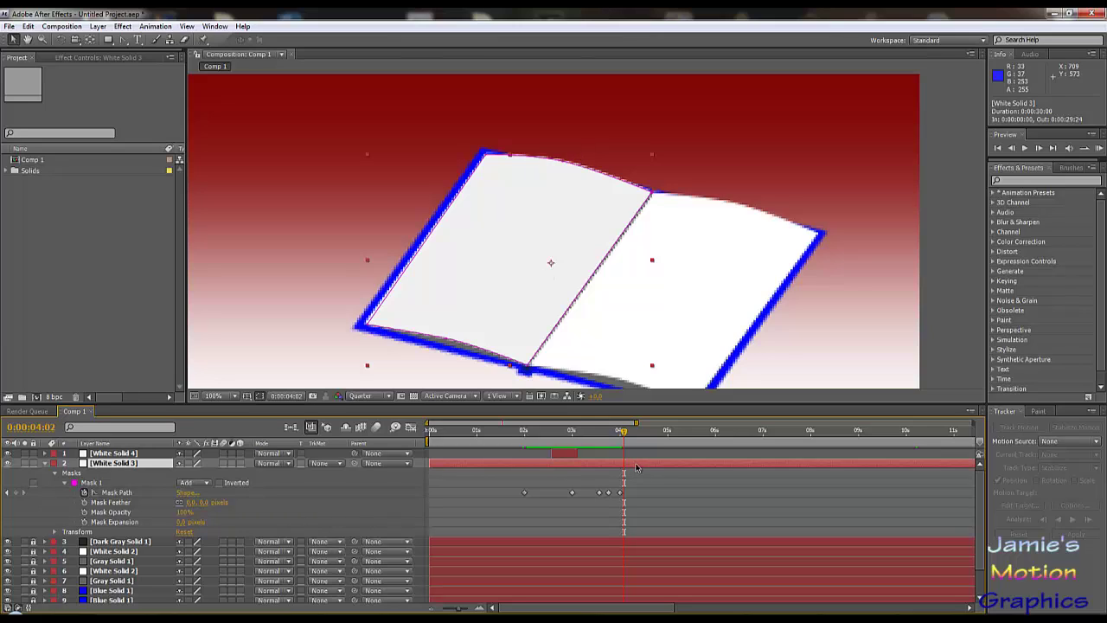
drag(626, 436, 717, 449)
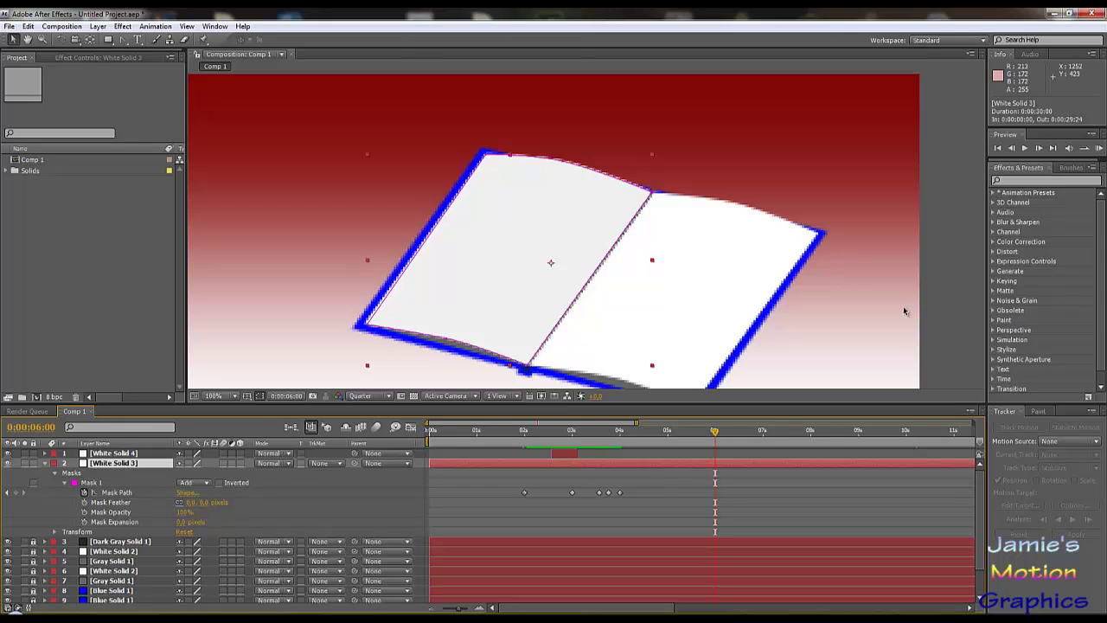
- Search the effects for "change" and apply Change to Color to the White Solid 3 layer
click(1027, 179)
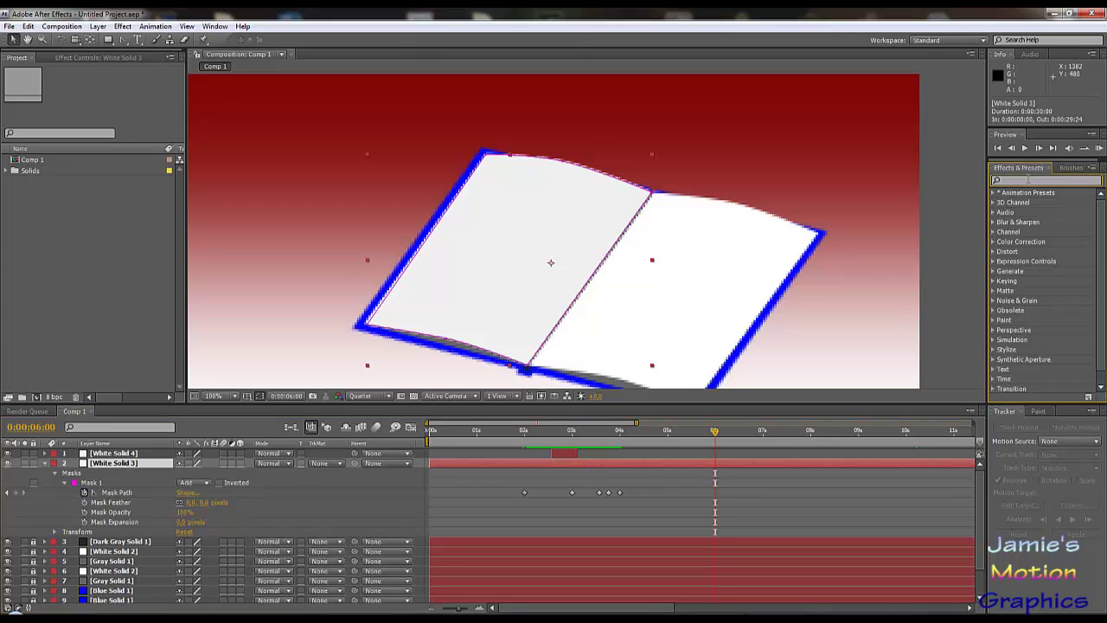
text(change)
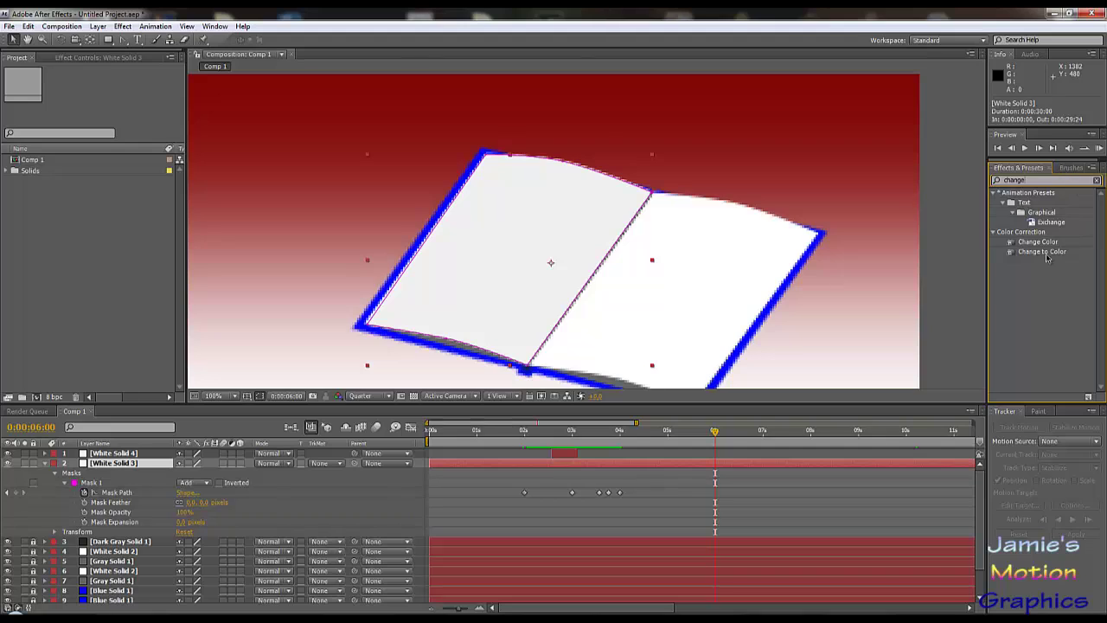
drag(1042, 252, 110, 465)
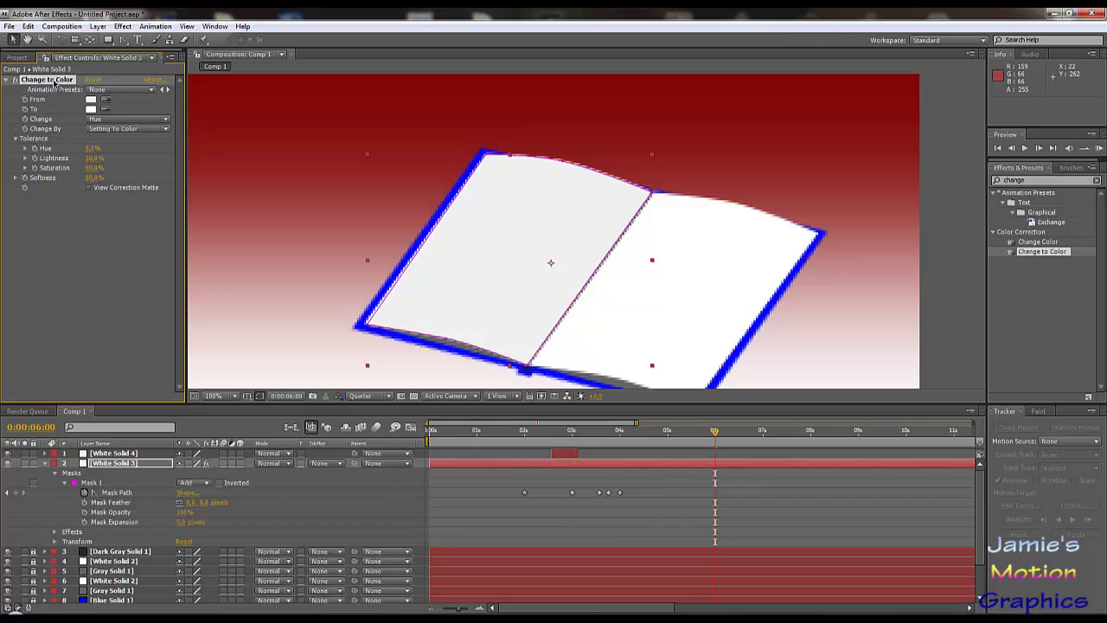
key(Delete)
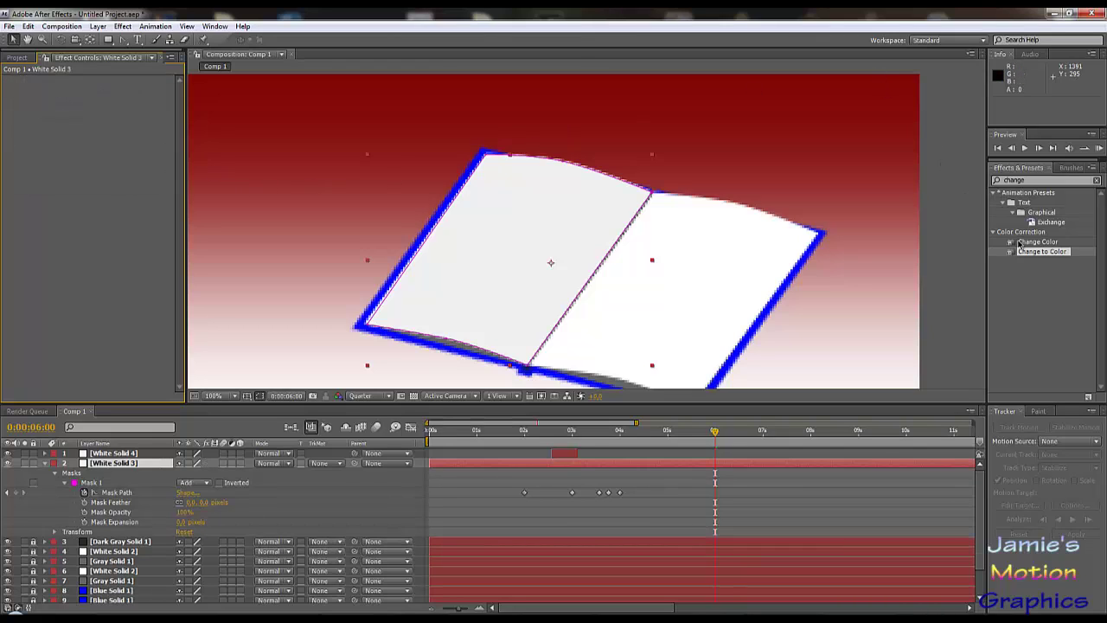
drag(1030, 255, 215, 208)
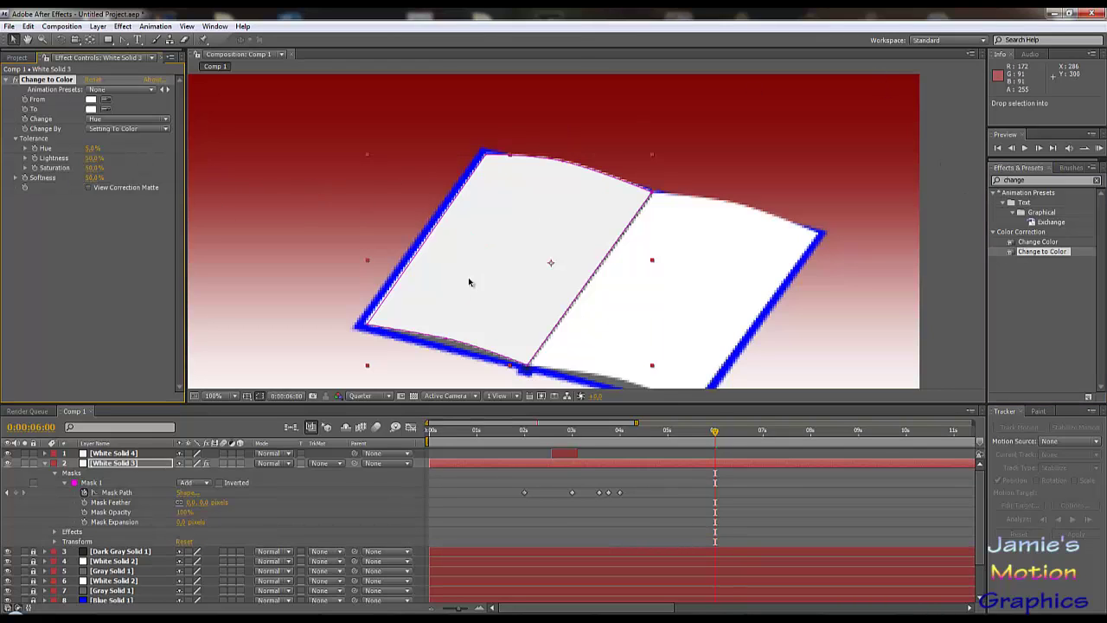
- Keyframe Change to Color's To color at 0:00:04:00 and 0:00:06:00, sampling the effect's From color at the later time
drag(714, 432, 619, 448)
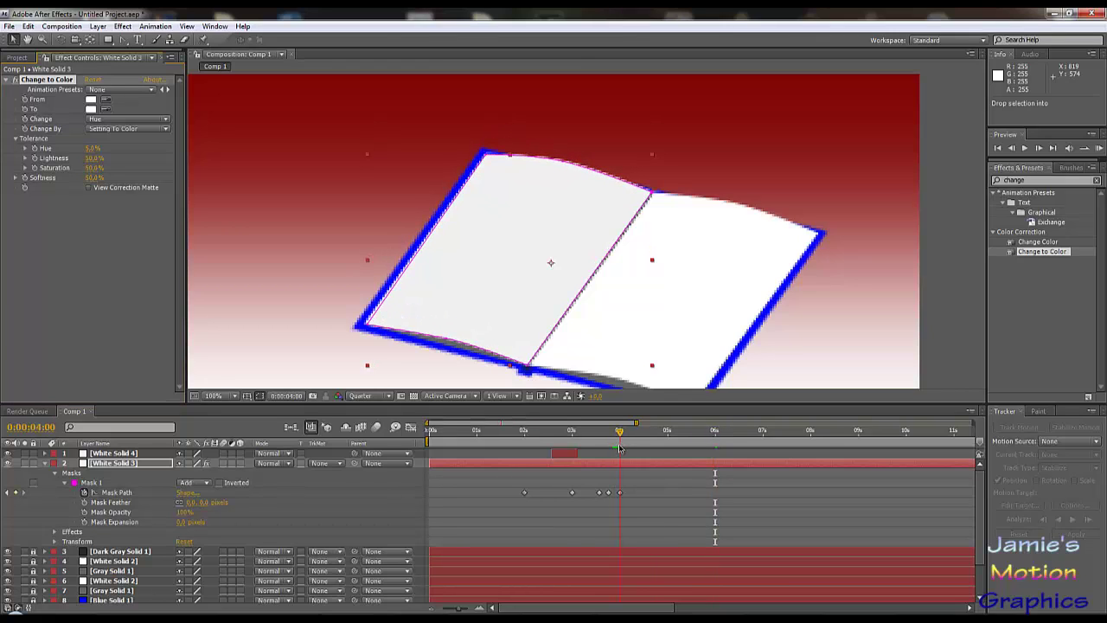
click(15, 493)
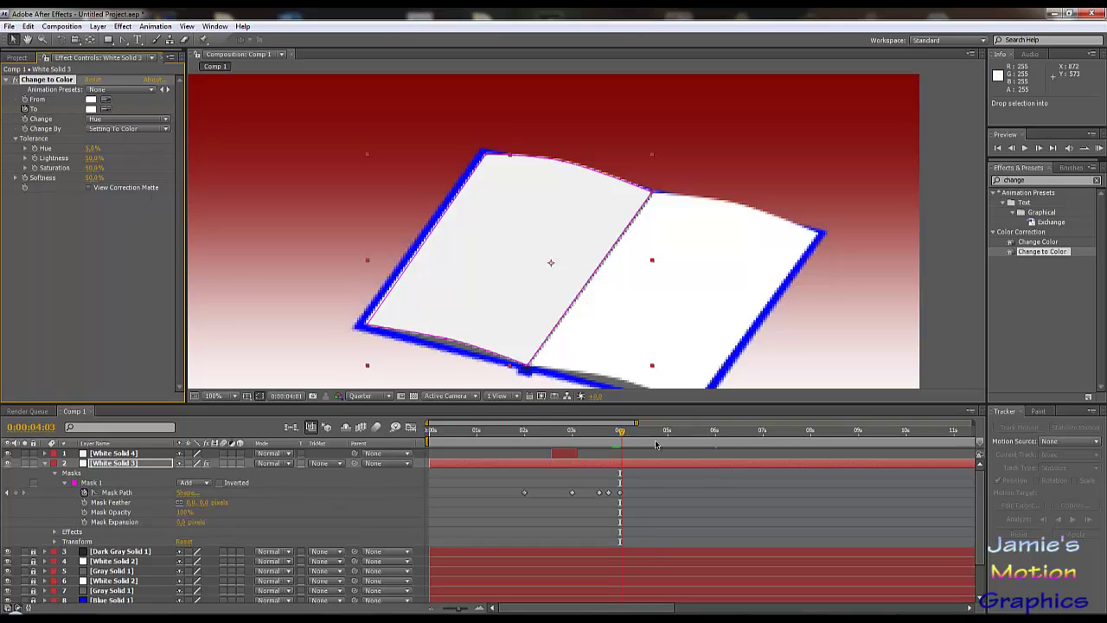
drag(619, 435, 714, 447)
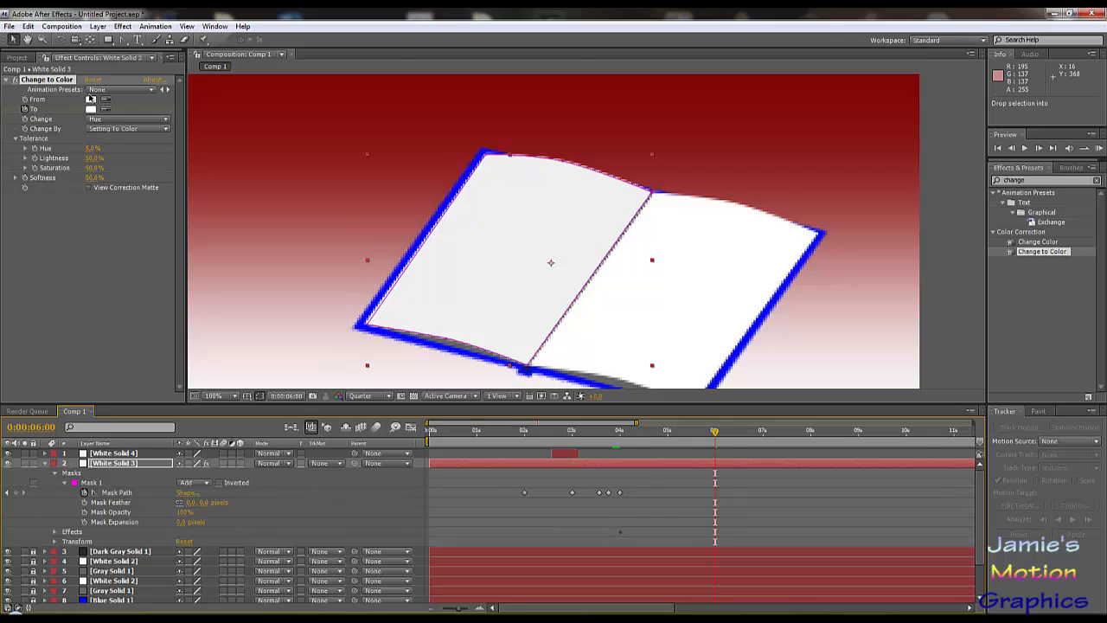
click(105, 101)
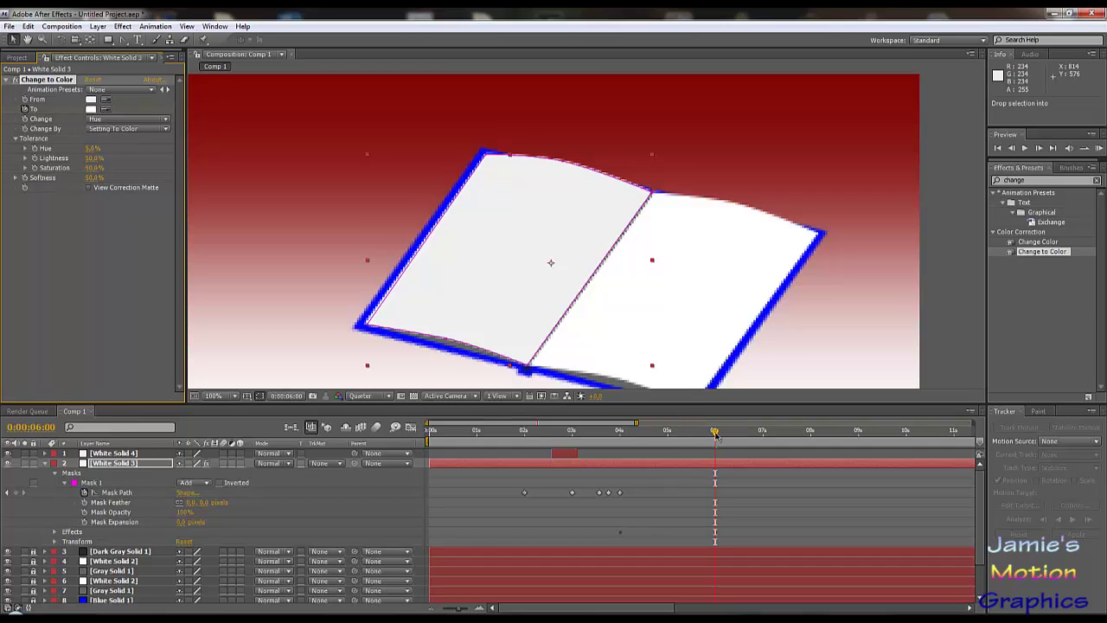
- Set Change to Color's Change option to Hue, Lightness & Saturation and reveal White Solid 3's keyframed properties
drag(716, 435, 595, 462)
click(121, 120)
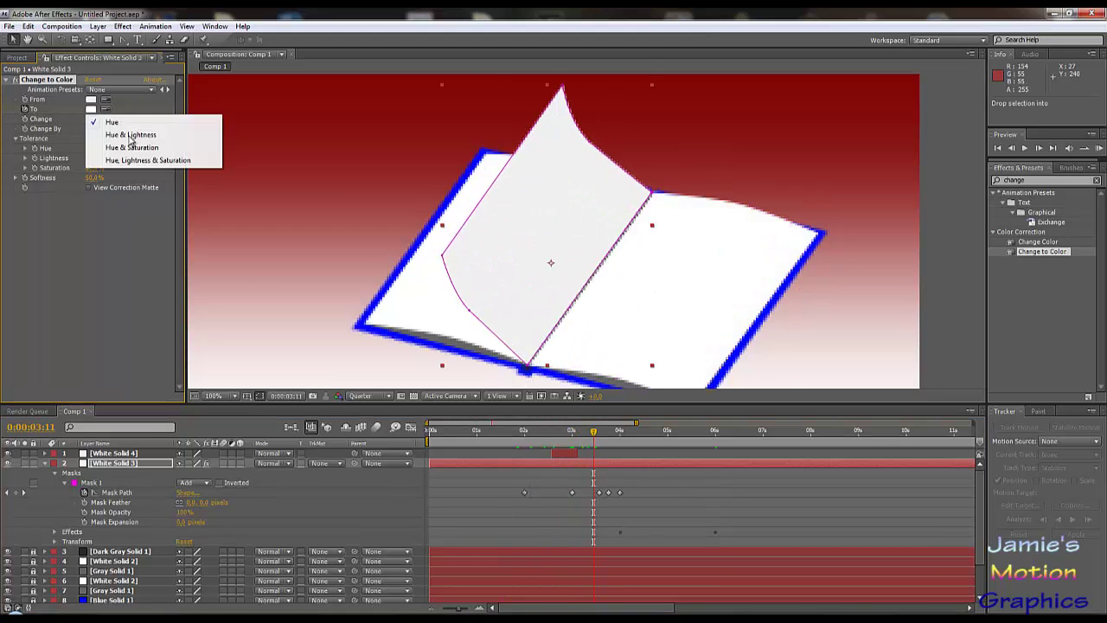
click(121, 159)
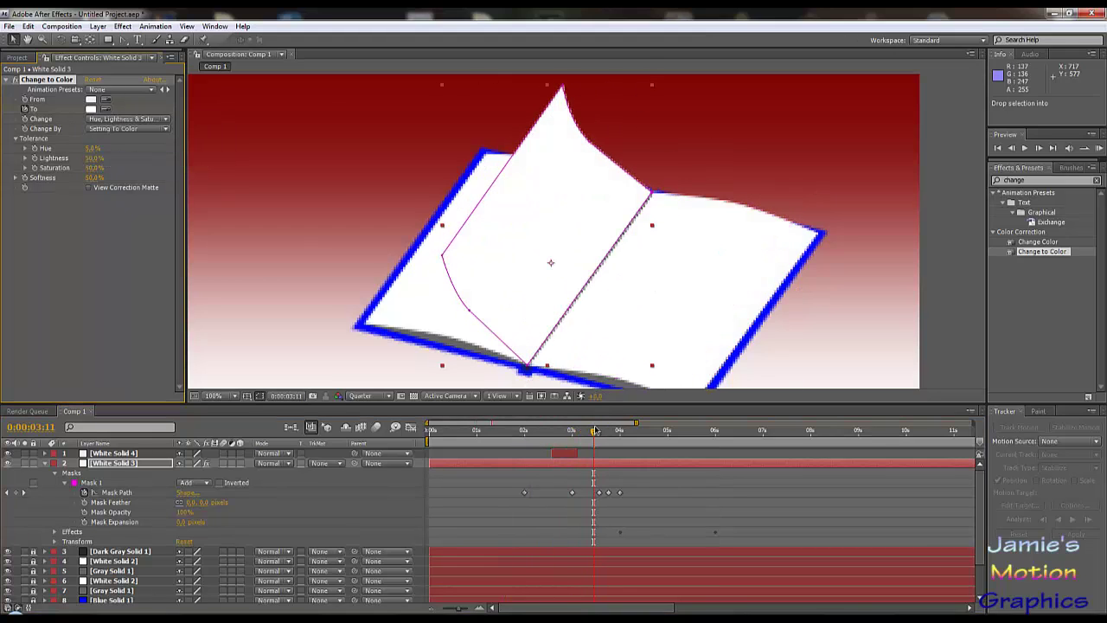
drag(593, 431, 619, 471)
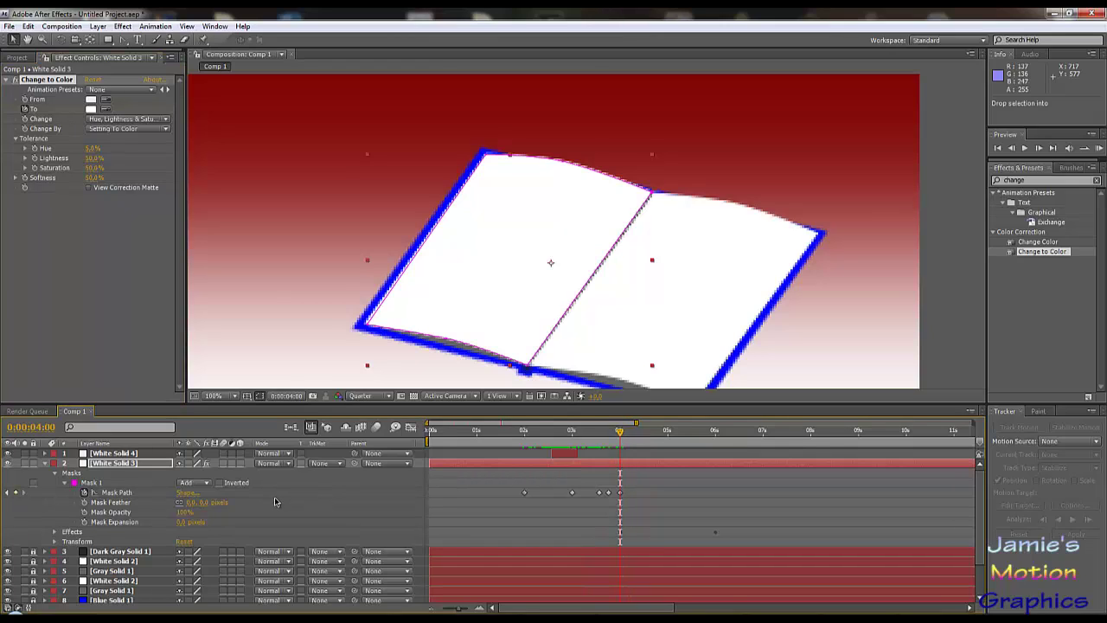
click(134, 467)
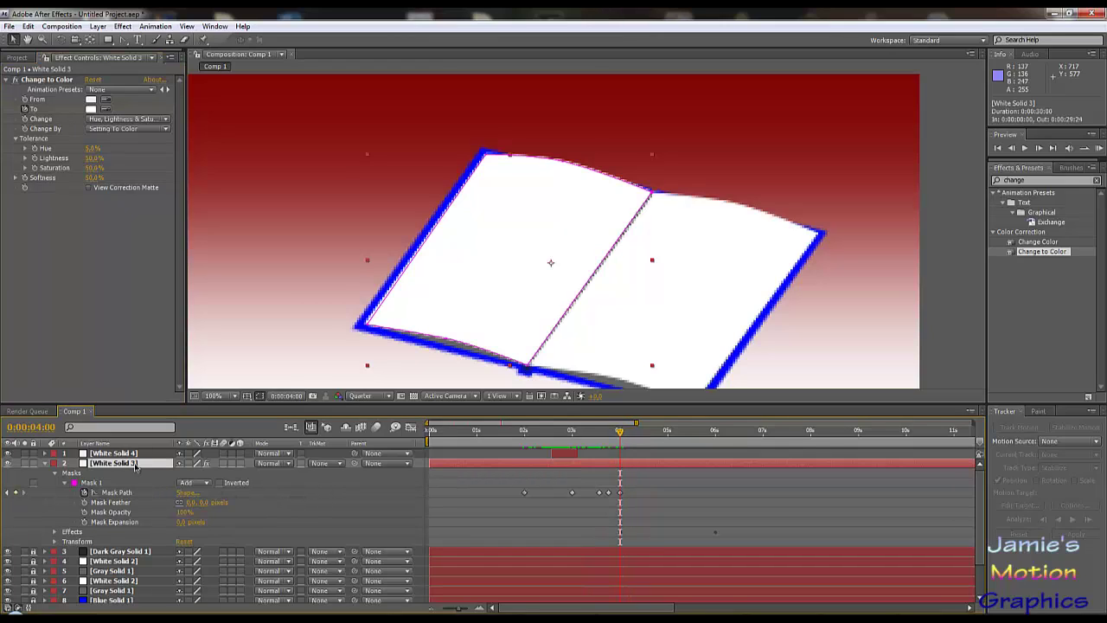
key(u)
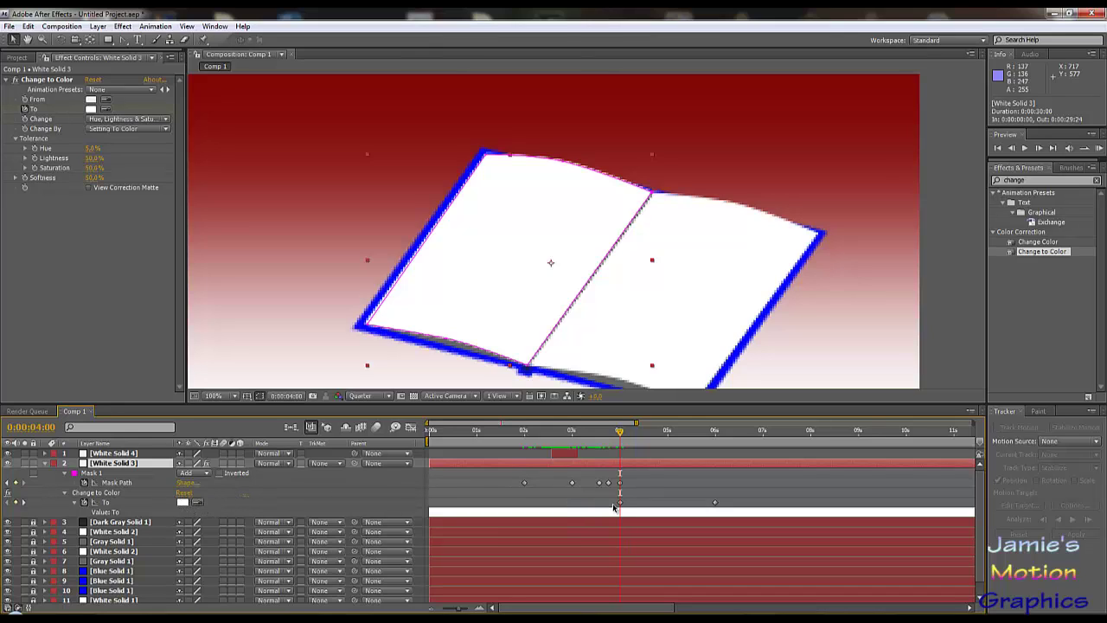
- Set the To color keyframe at 0:00:06:00 to pure red (FF0000)
drag(621, 433, 715, 448)
click(93, 110)
drag(417, 362, 550, 302)
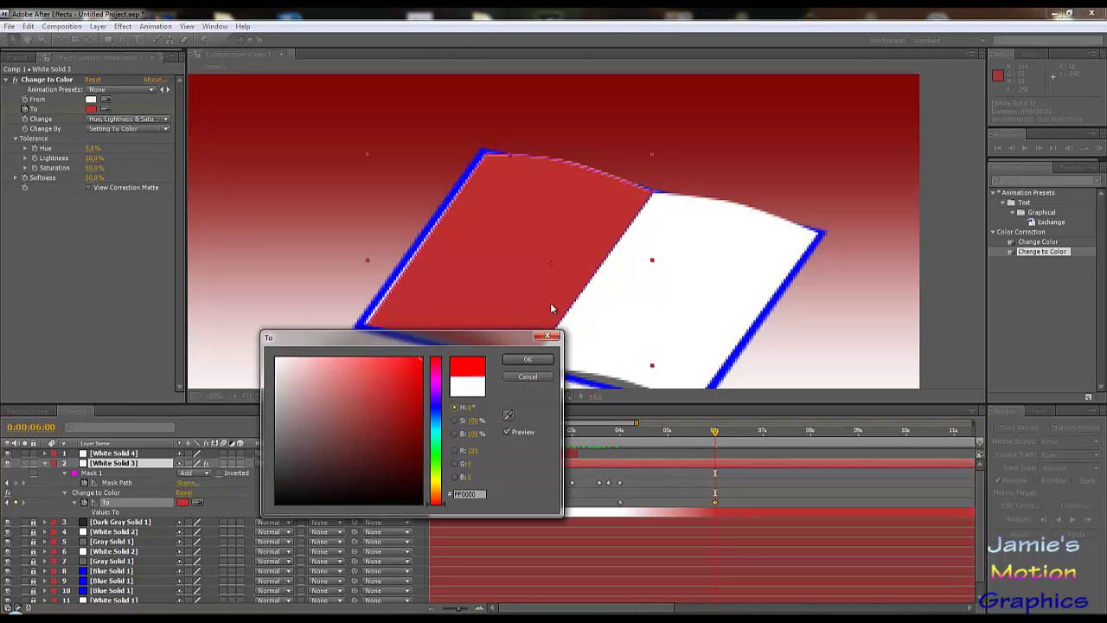
click(534, 363)
- Set the To color keyframe at 0:00:04:00 to the turning page's light gray and preview the fade up to 0:00:06:00
drag(672, 437, 619, 465)
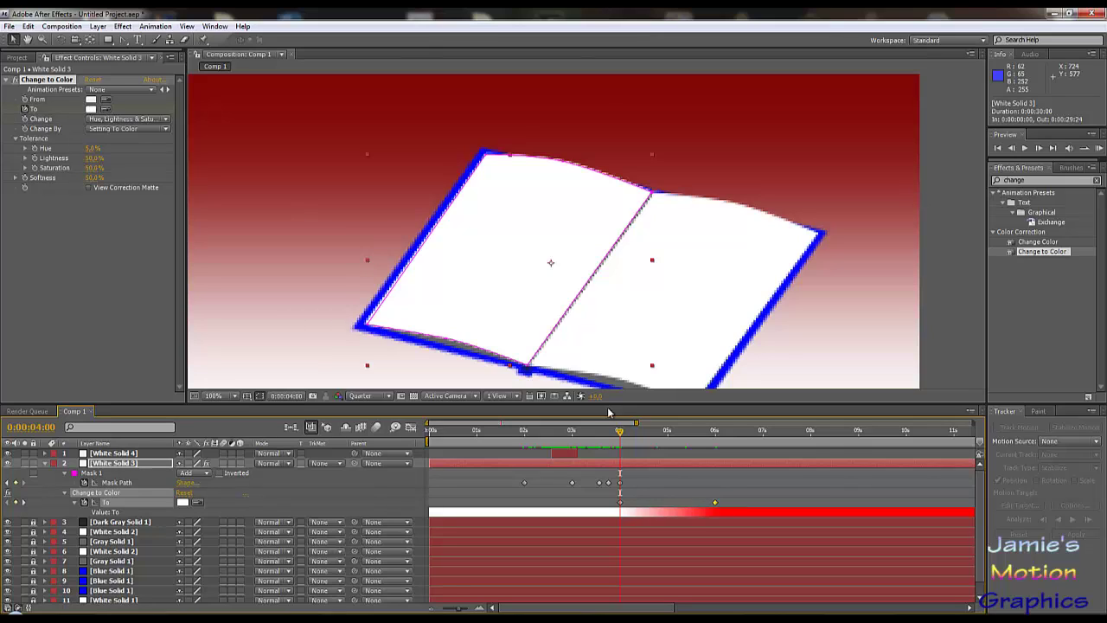
click(620, 503)
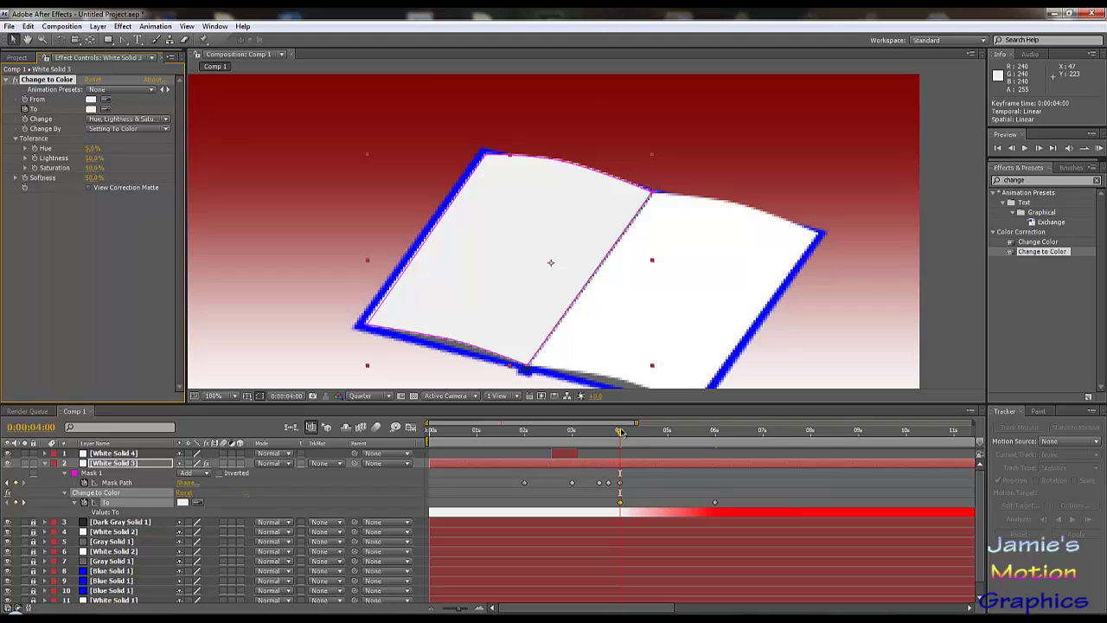
drag(620, 430, 714, 467)
- Set the To color keyframe at 0:00:06:00 to white (FFFFFF) and preview the color fade
click(152, 147)
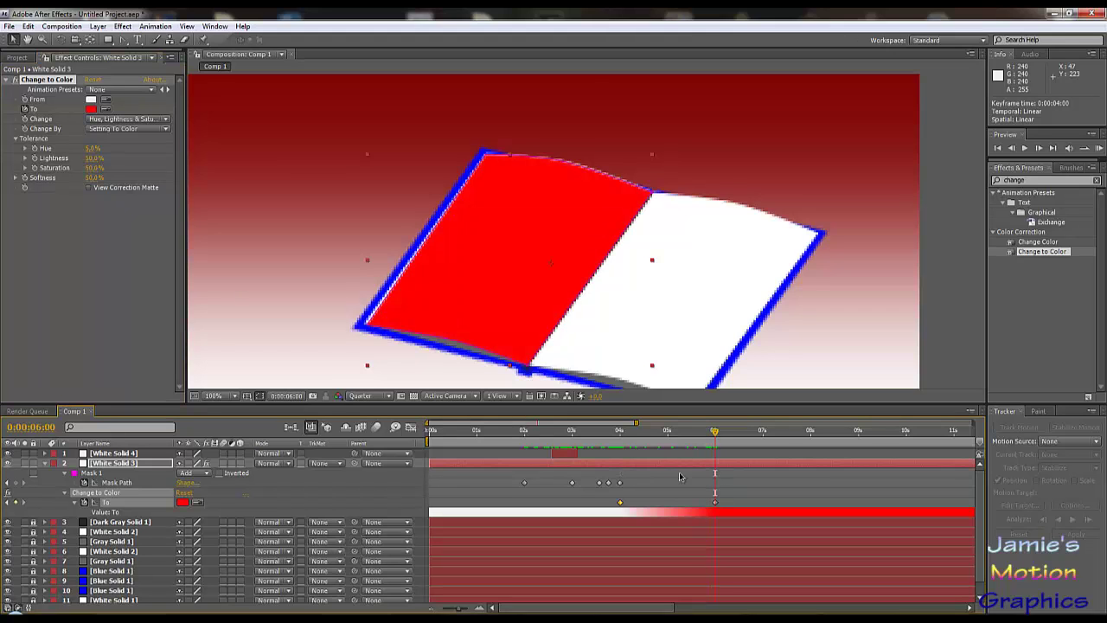
click(91, 109)
drag(277, 355, 212, 311)
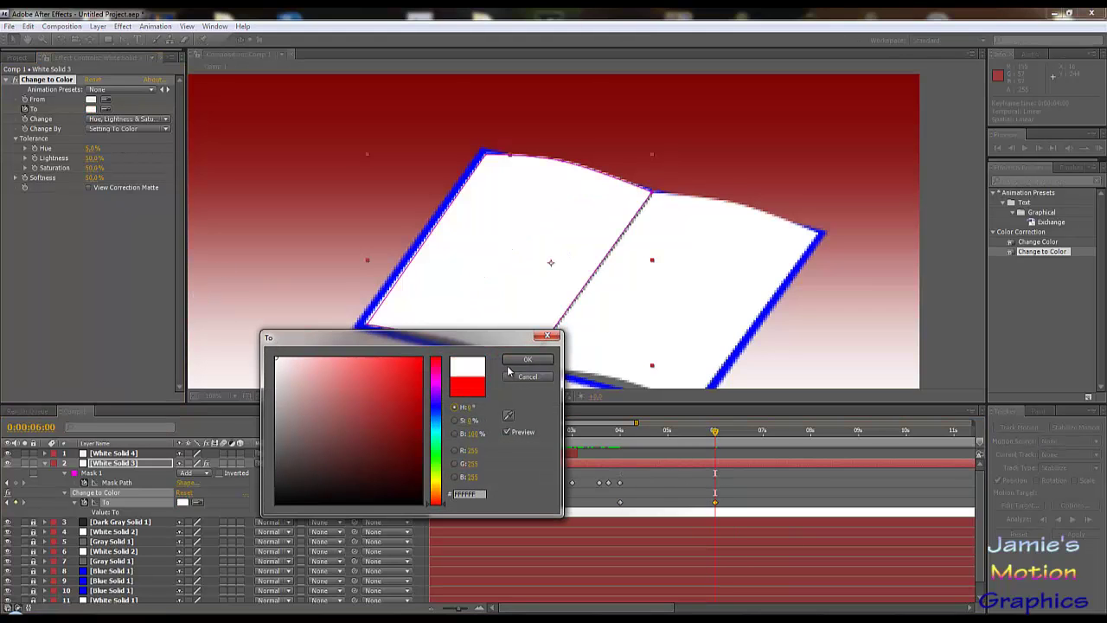
click(528, 359)
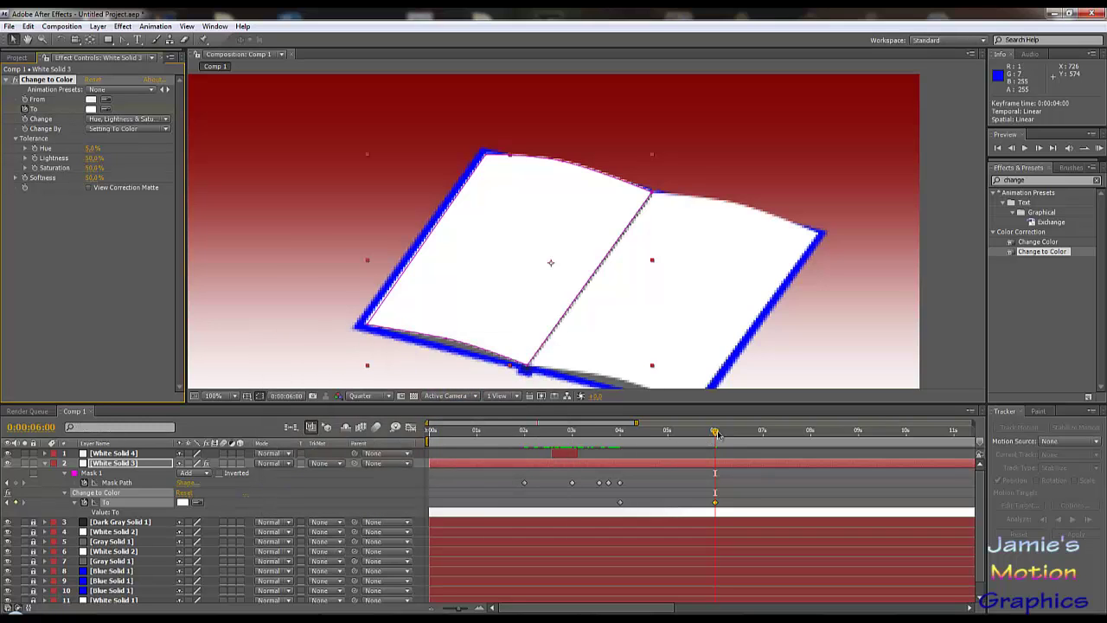
drag(717, 434, 716, 463)
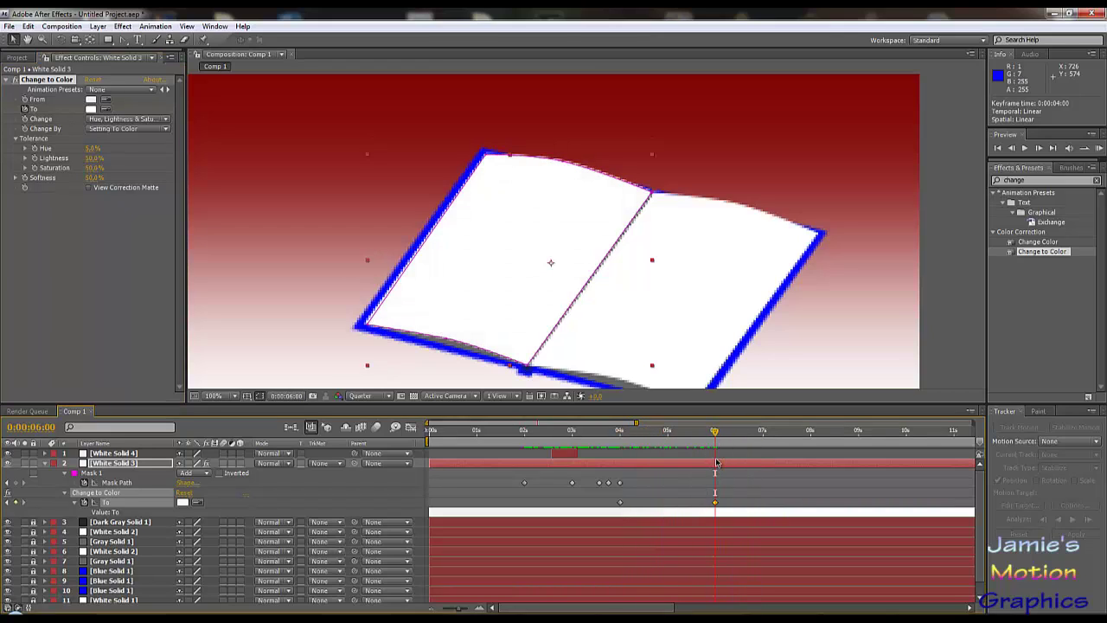
- Copy the Change to Color effect from White Solid 3 onto White Solid 4
click(148, 300)
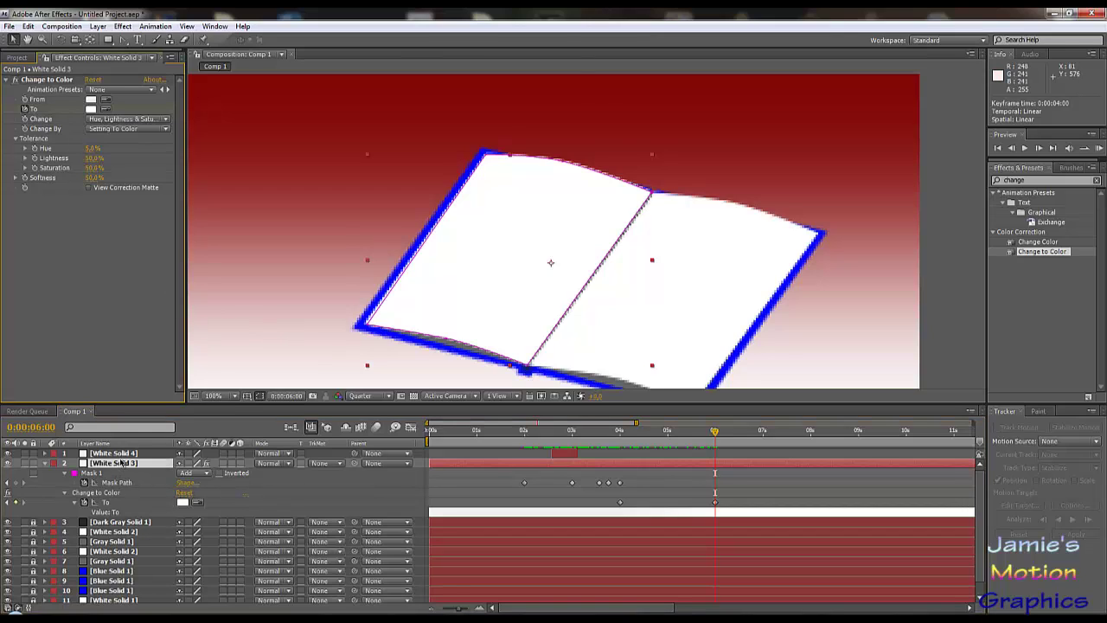
click(63, 79)
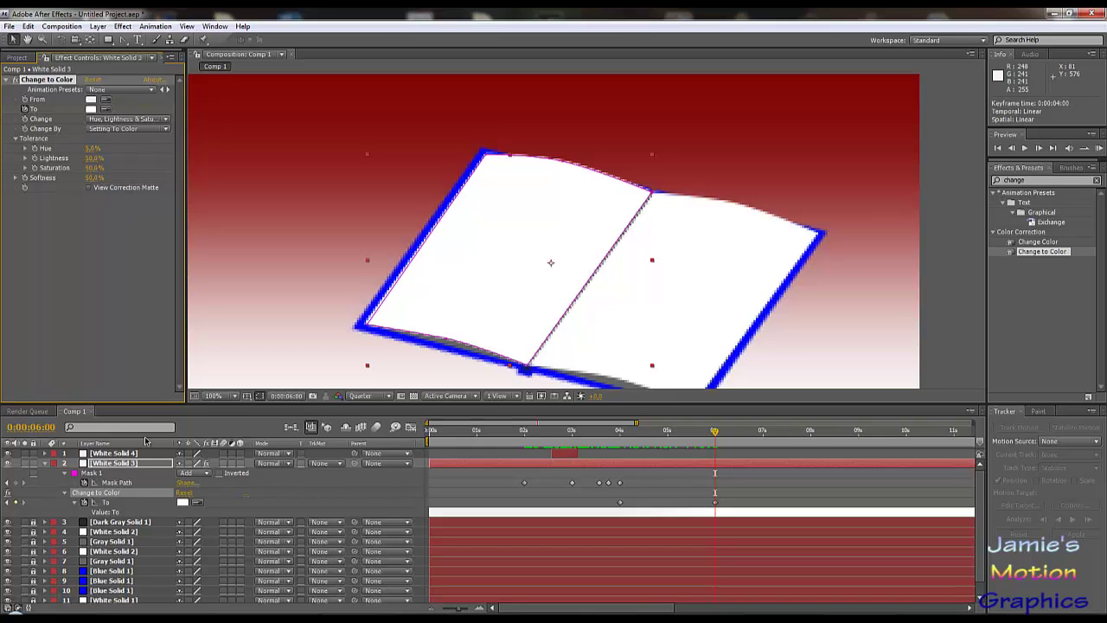
click(130, 453)
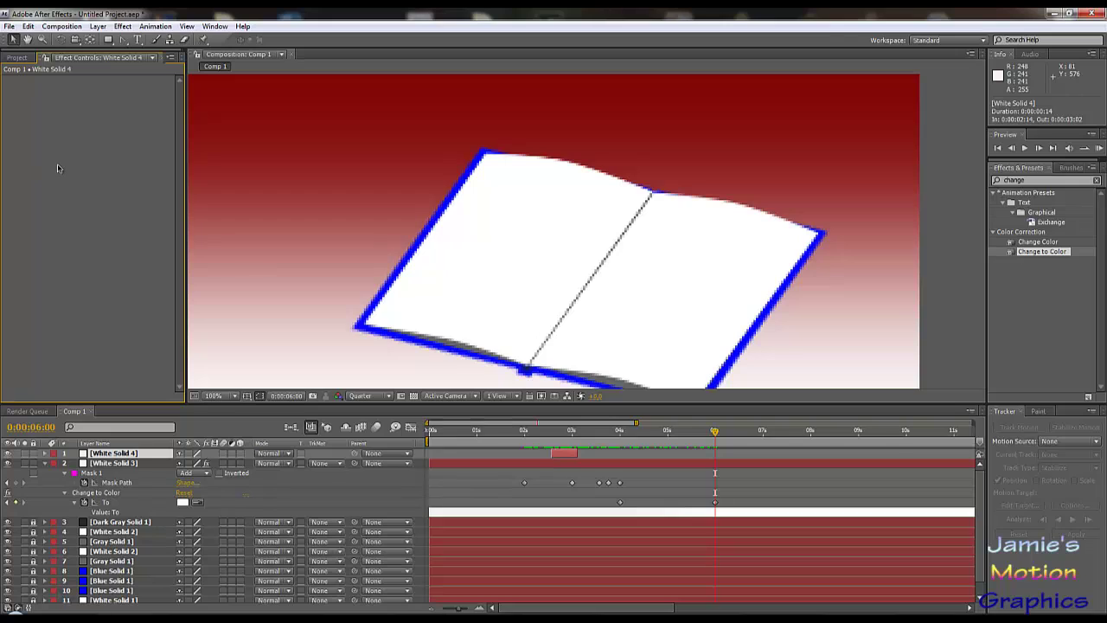
key(ctrl+v)
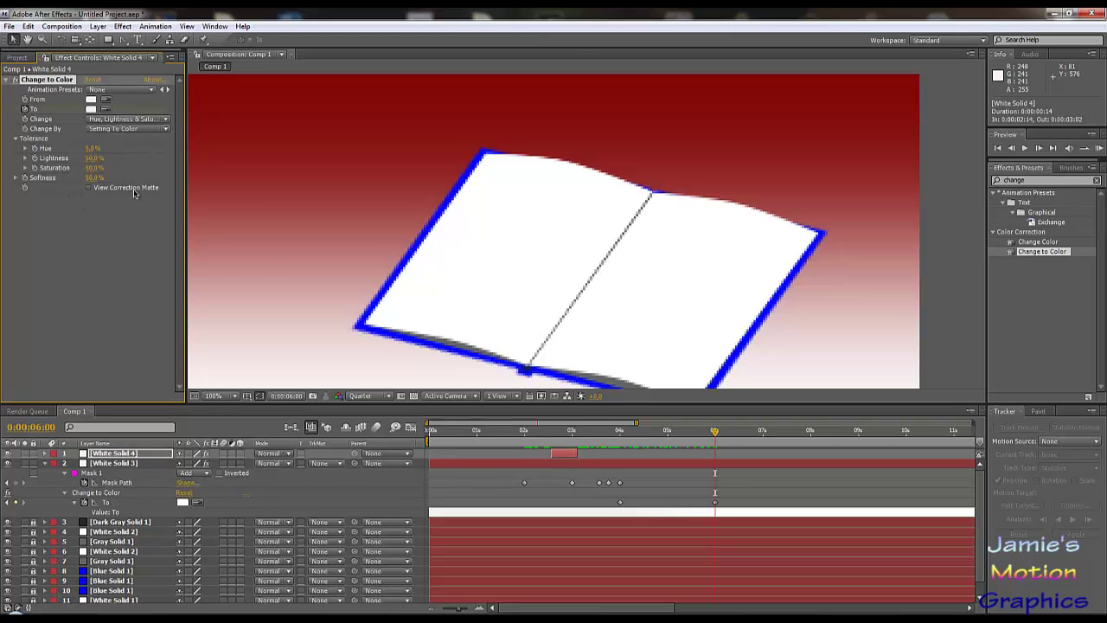
- Check White Solid 4's keyframes against the page turn and delete its Change to Color effect
drag(619, 435, 551, 446)
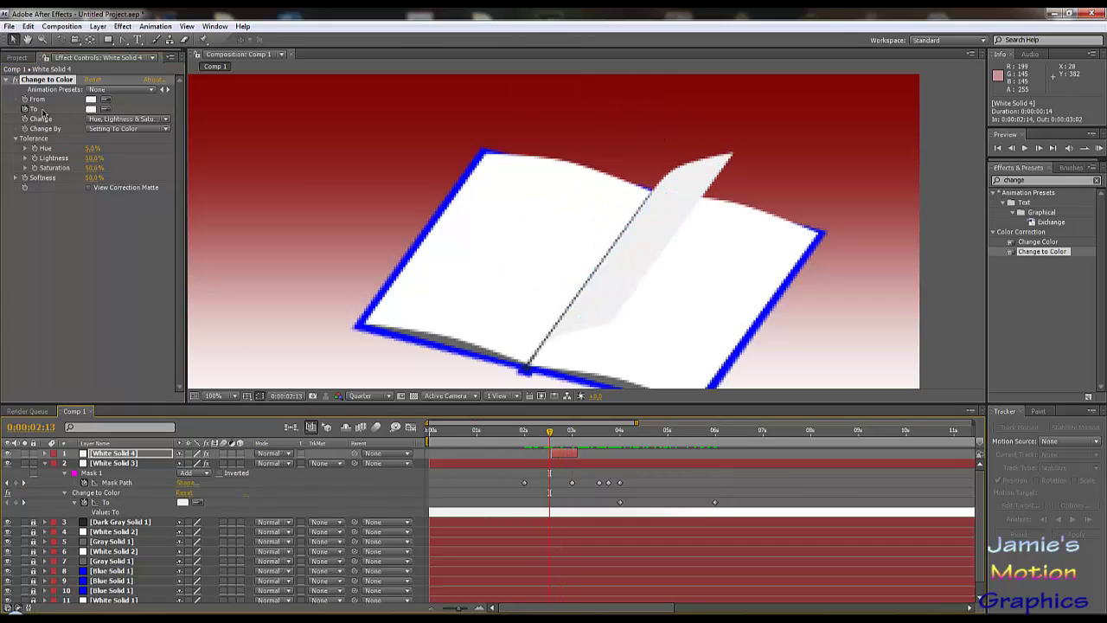
click(101, 455)
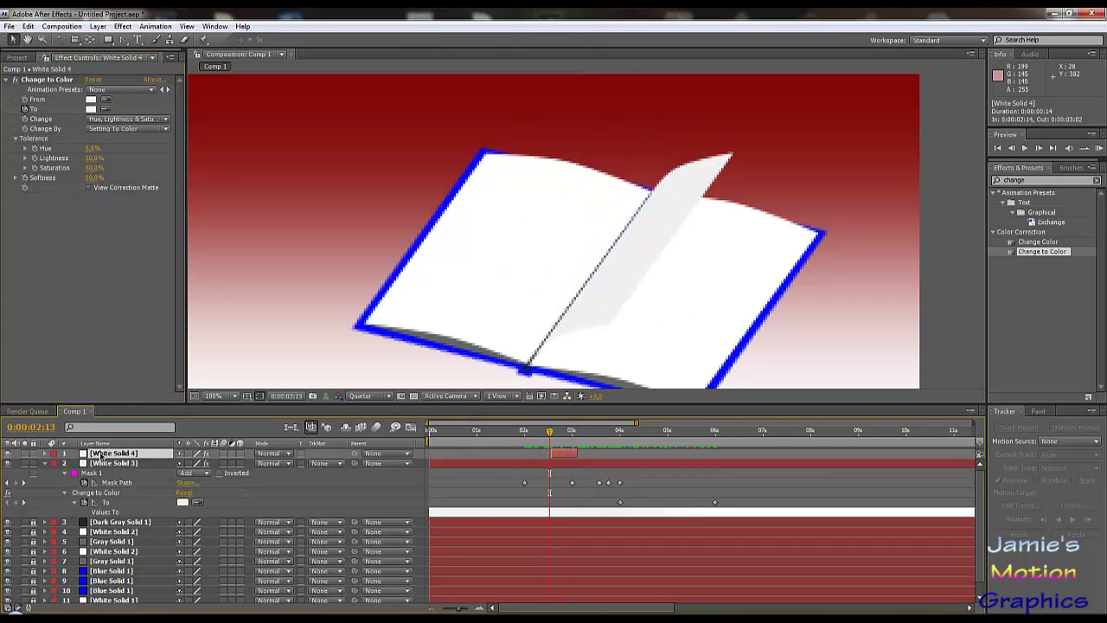
key(u)
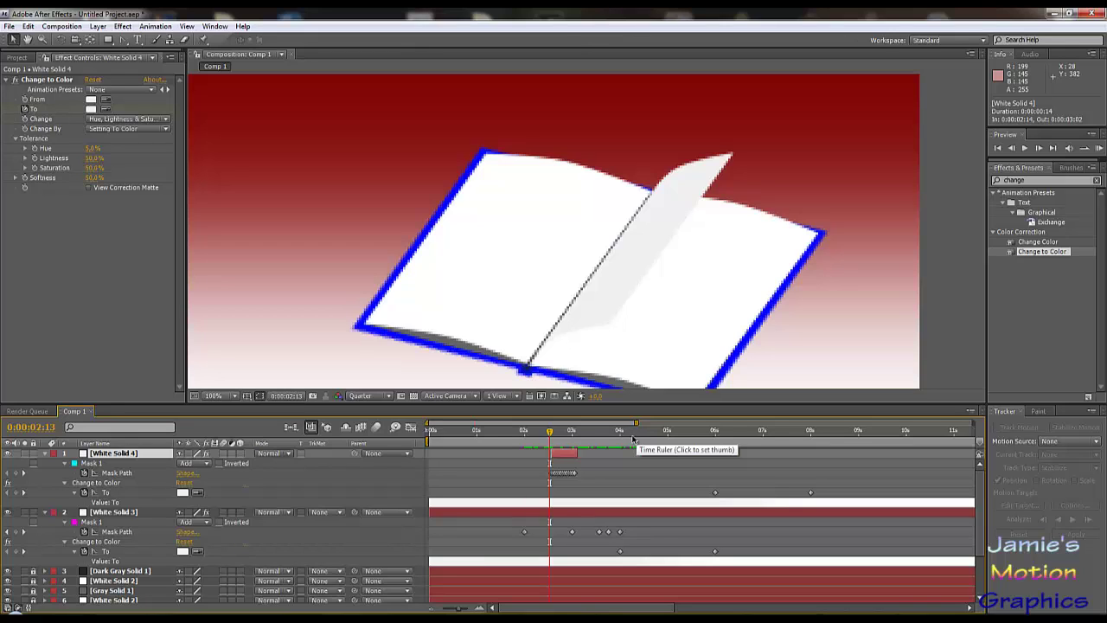
drag(553, 437, 612, 441)
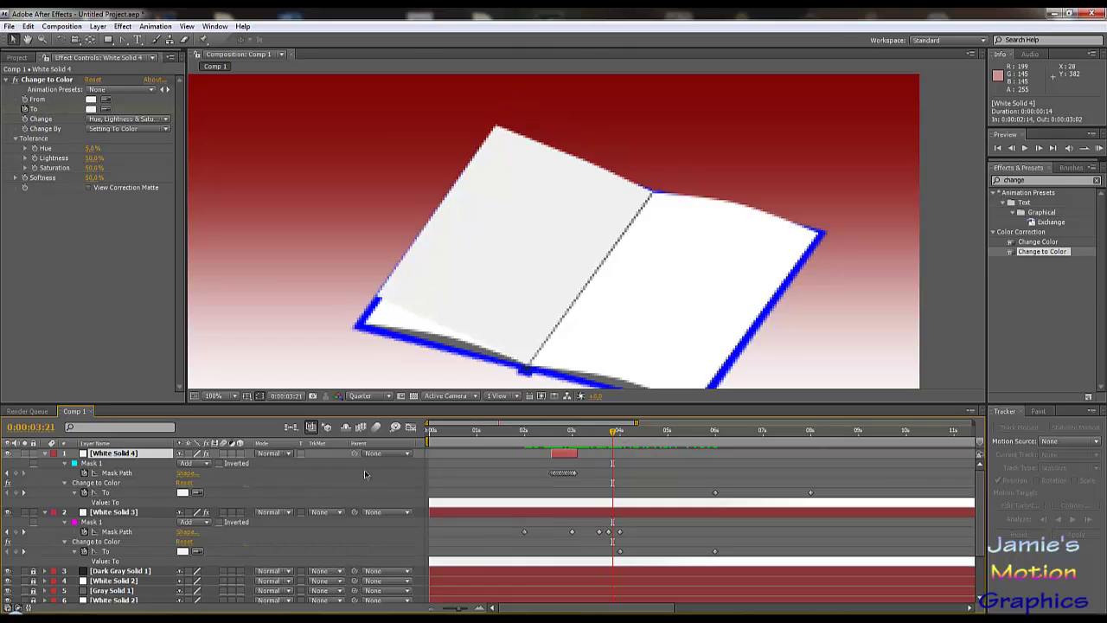
click(54, 79)
key(Delete)
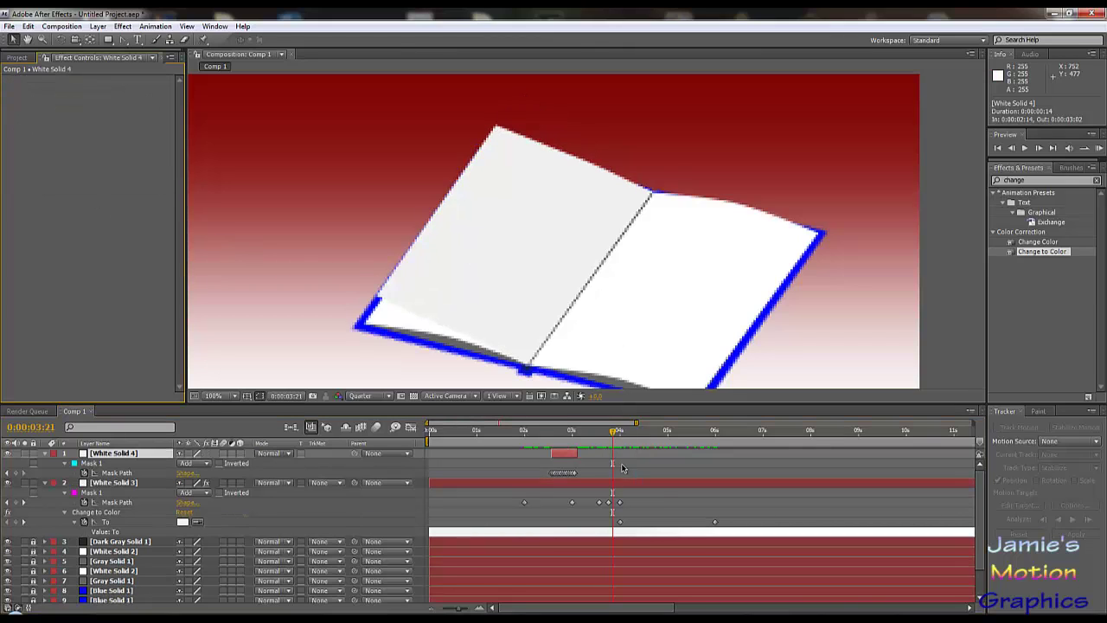
- Return to 0:00:00:00 and pre-compose the White Solid 4 and White Solid 3 layers, moving all attributes into the new composition
drag(612, 434, 383, 467)
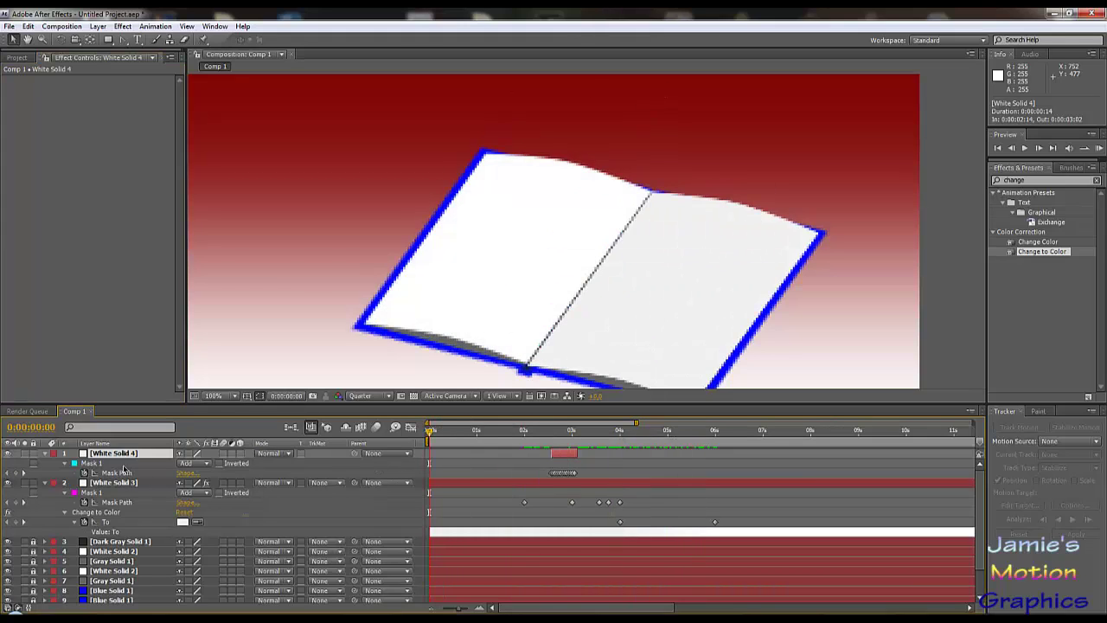
shift+click(112, 483)
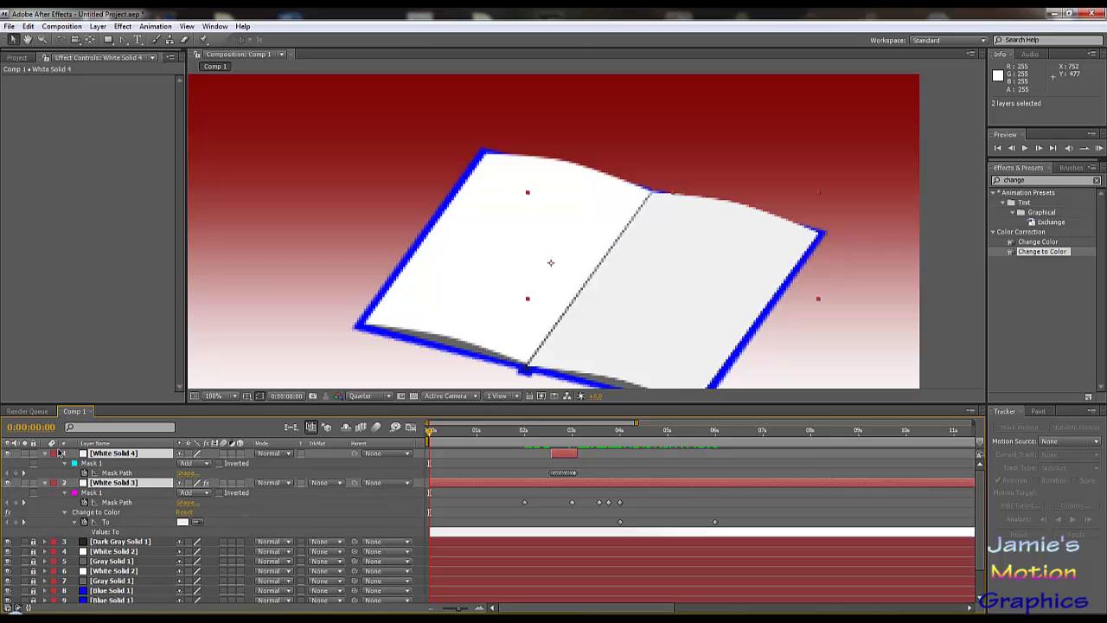
click(45, 454)
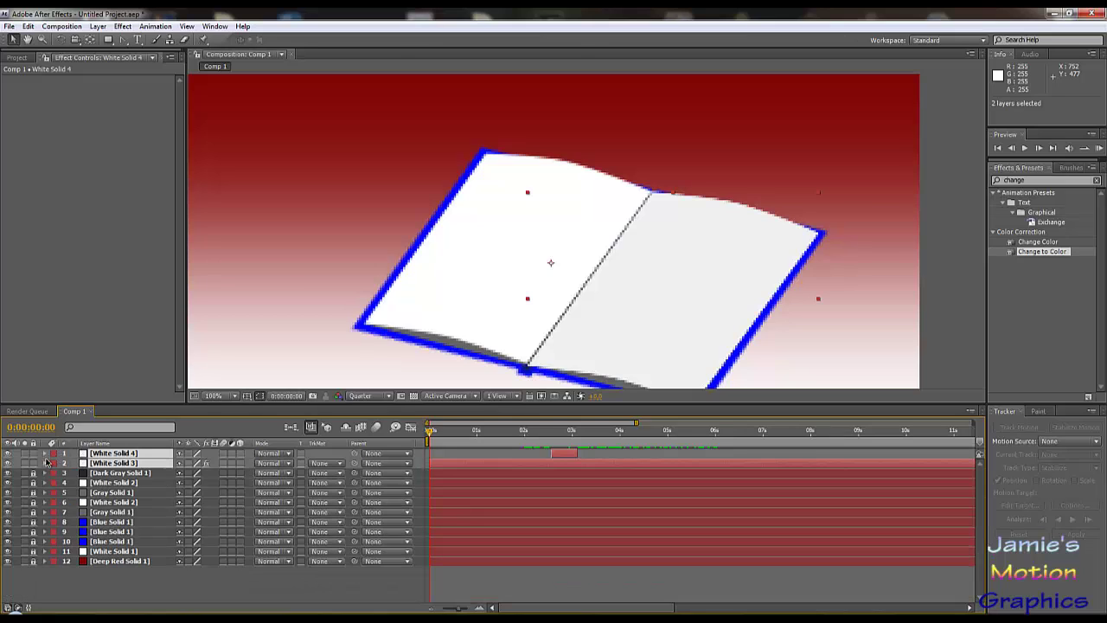
right_click(122, 463)
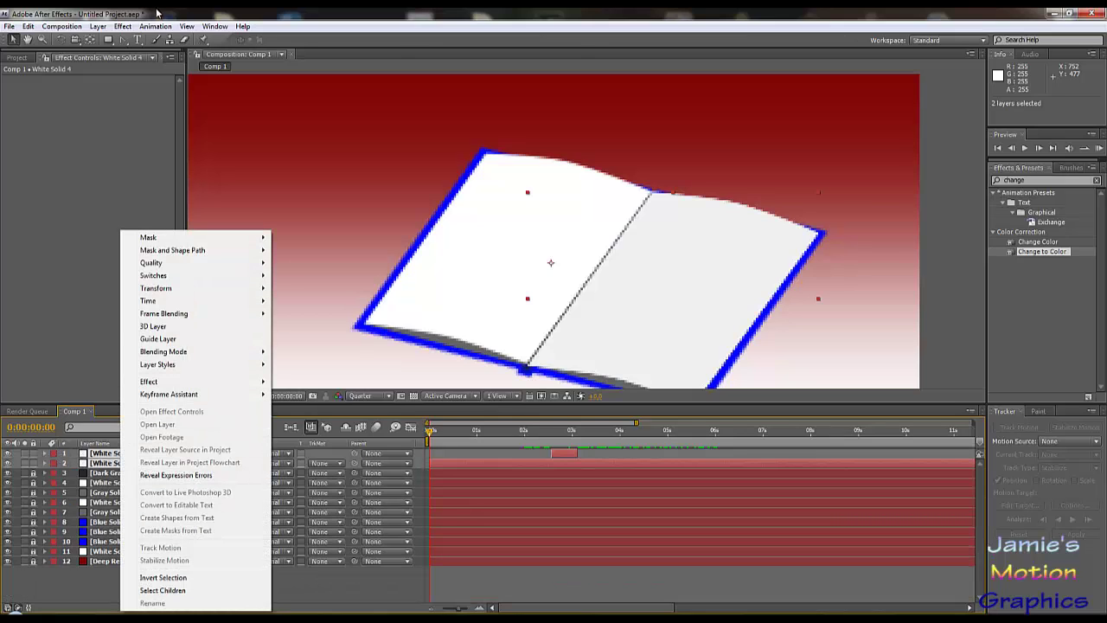
click(93, 27)
click(95, 26)
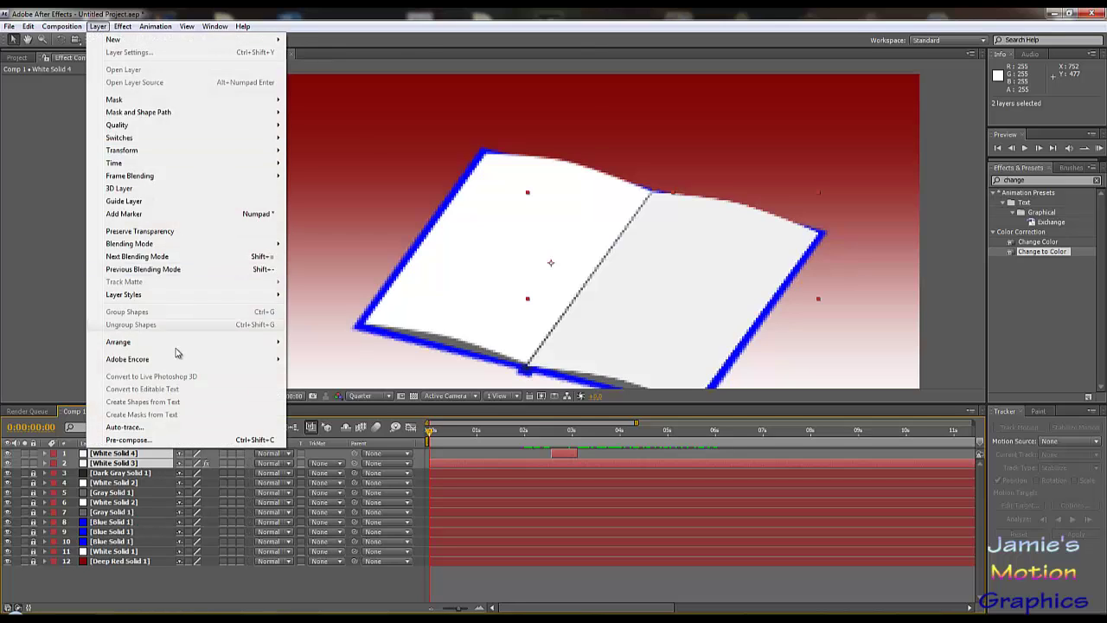
click(142, 440)
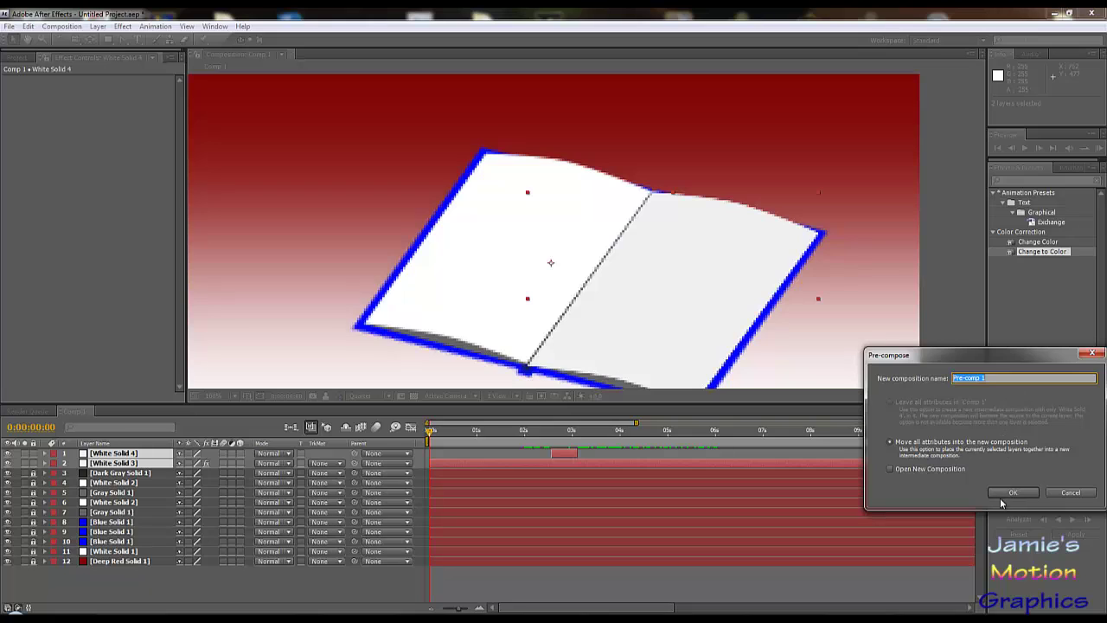
click(1010, 493)
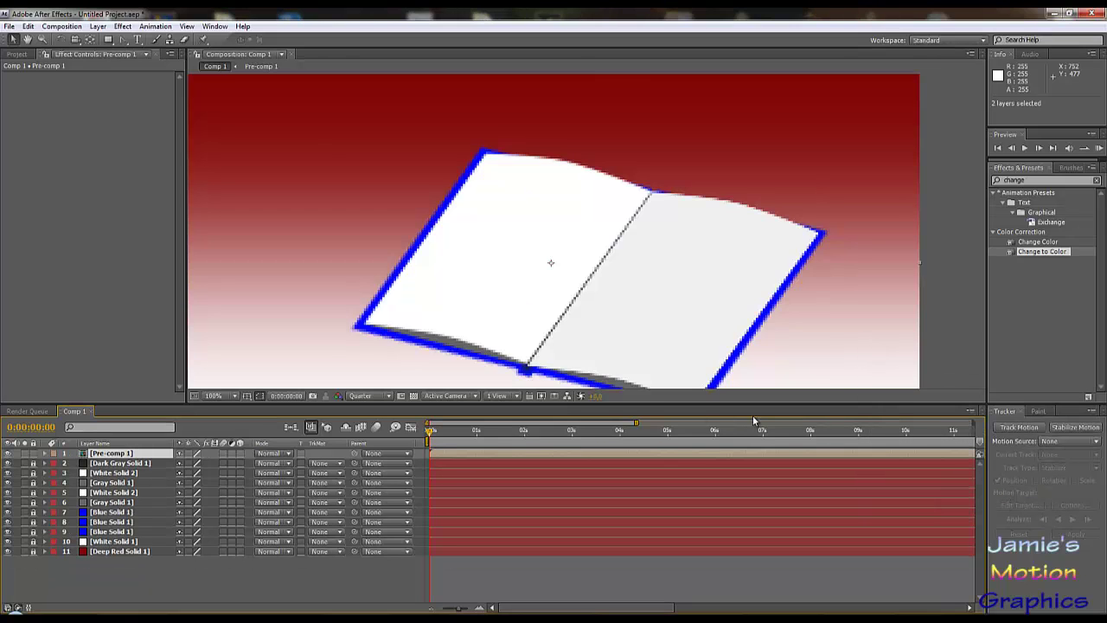
- Open the pre-composition, preview its page turn, and return to Comp 1
double_click(102, 453)
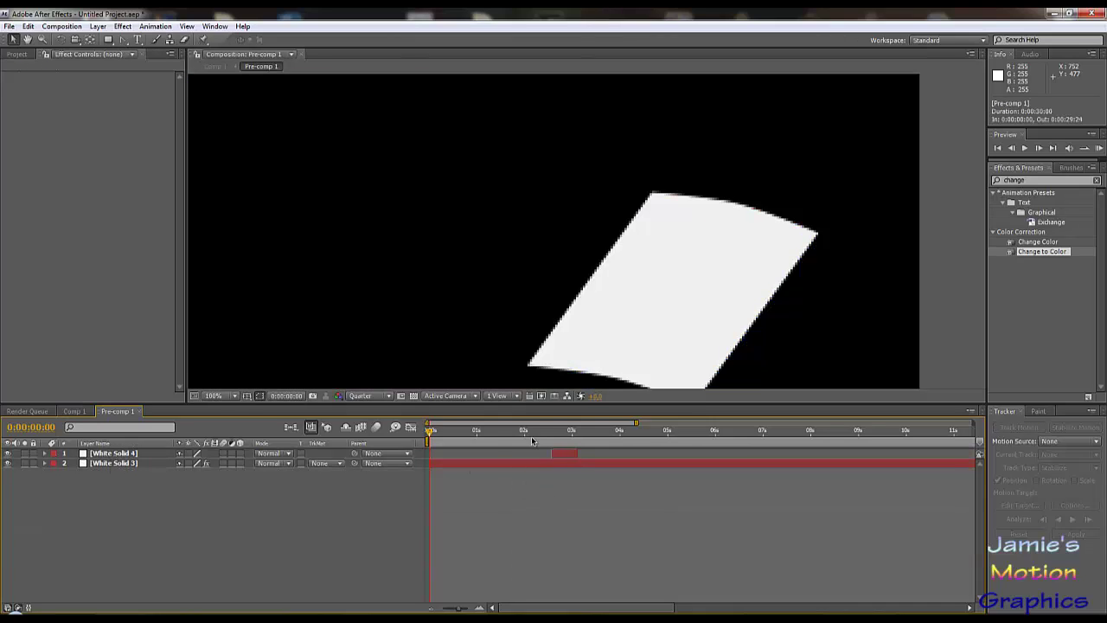
drag(430, 437, 397, 446)
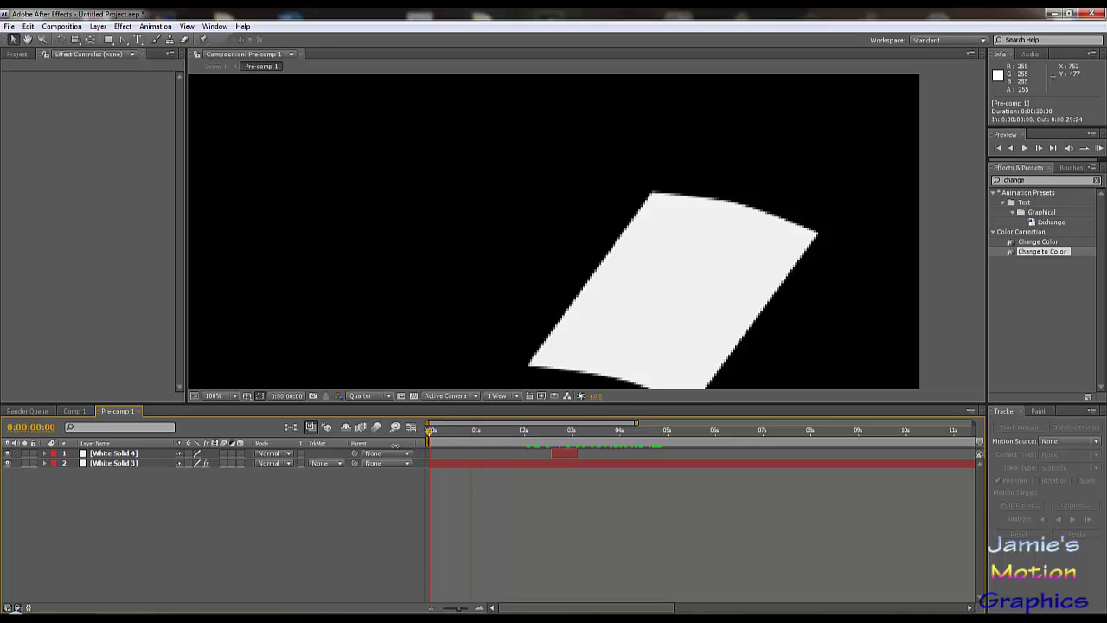
click(75, 410)
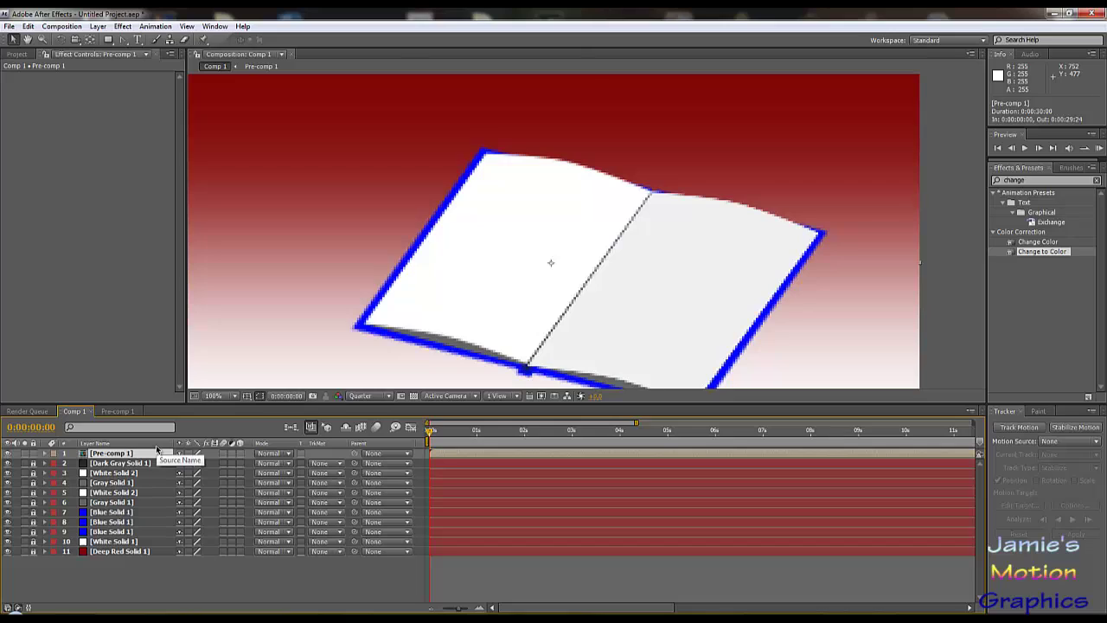
- Reopen the pre-composition at 0:00:06:00, reveal both layers' keyframed properties, and select White Solid 3
click(124, 412)
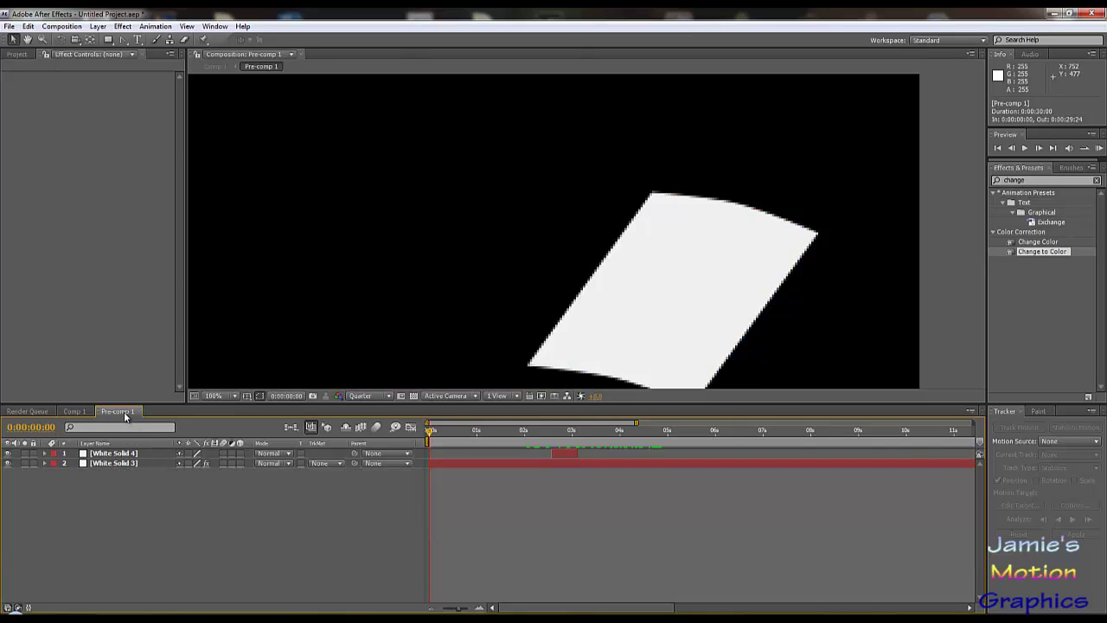
drag(564, 434, 716, 445)
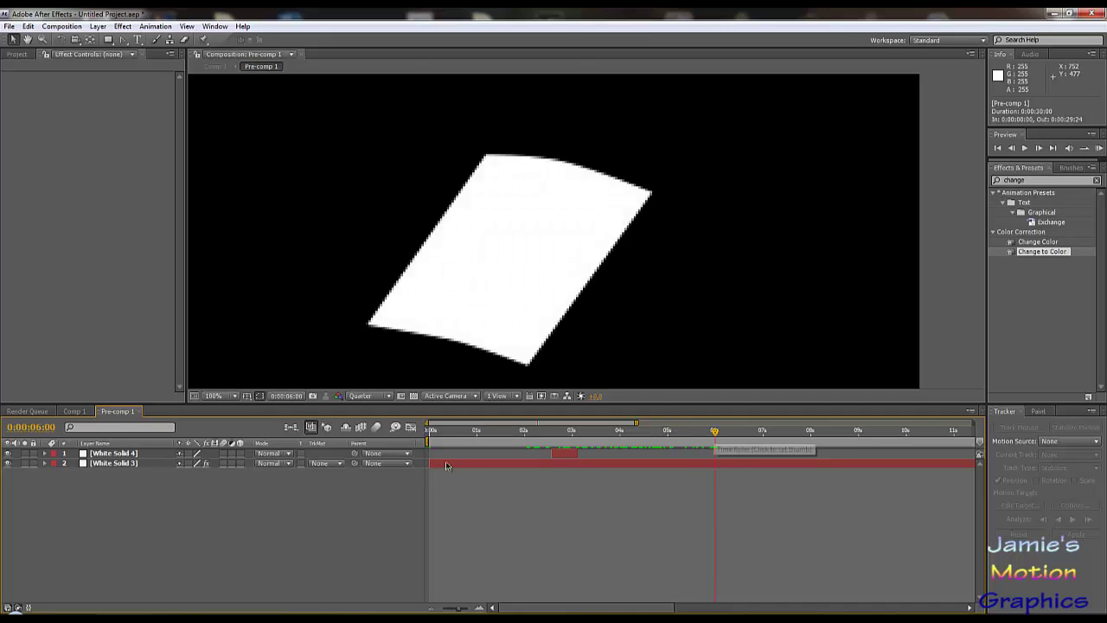
key(u)
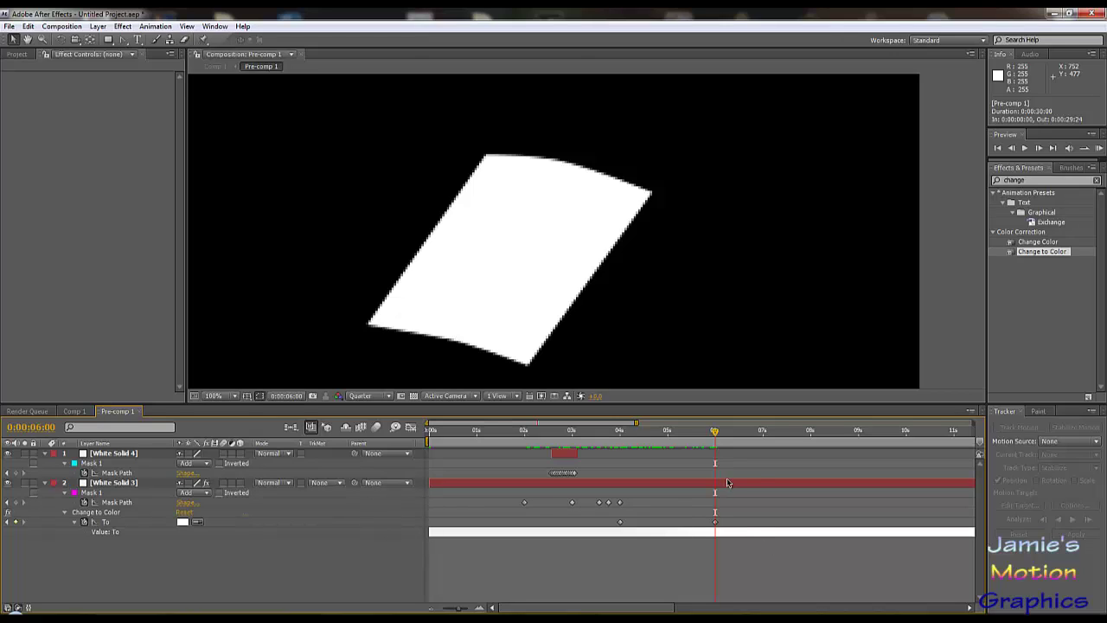
click(753, 480)
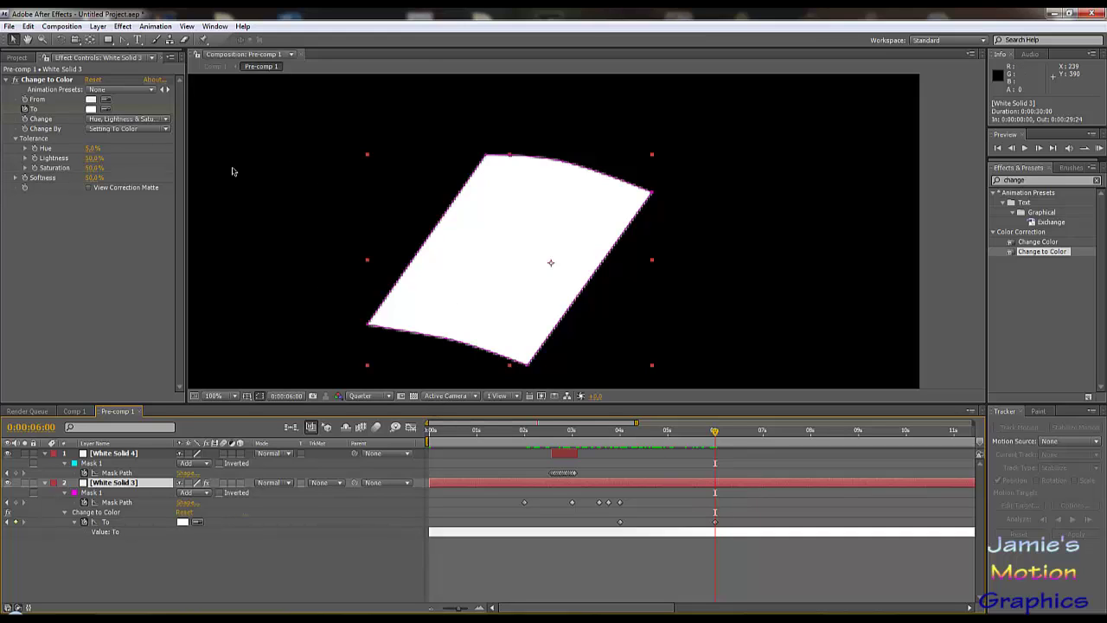
- Split White Solid 3 at 0:00:06:00 and delete the part after that time
click(61, 26)
mouse_move(28, 26)
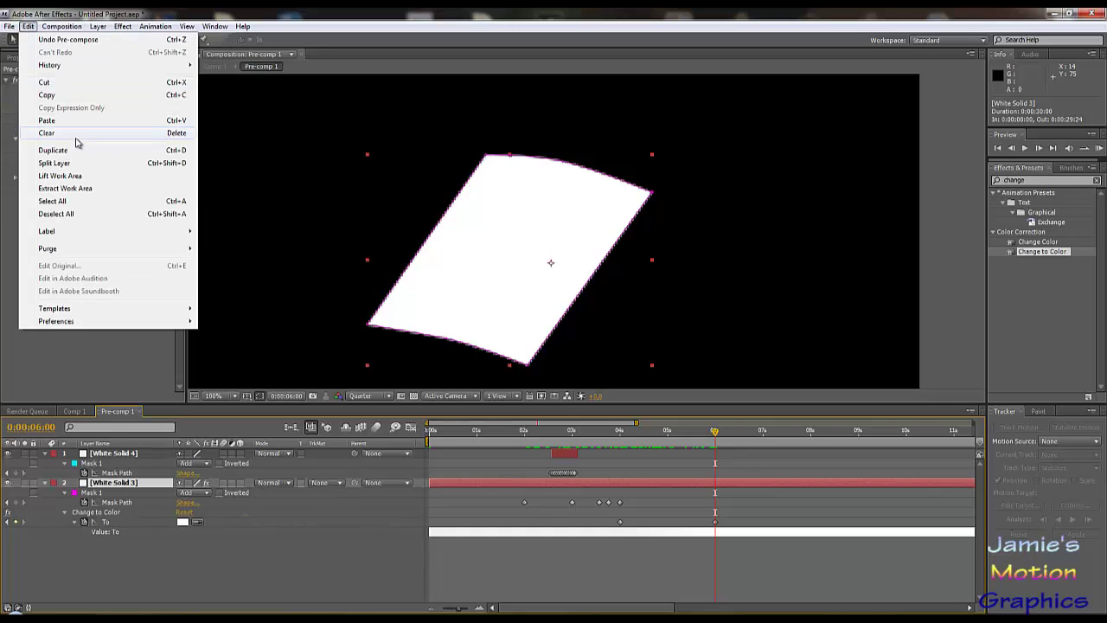
click(55, 163)
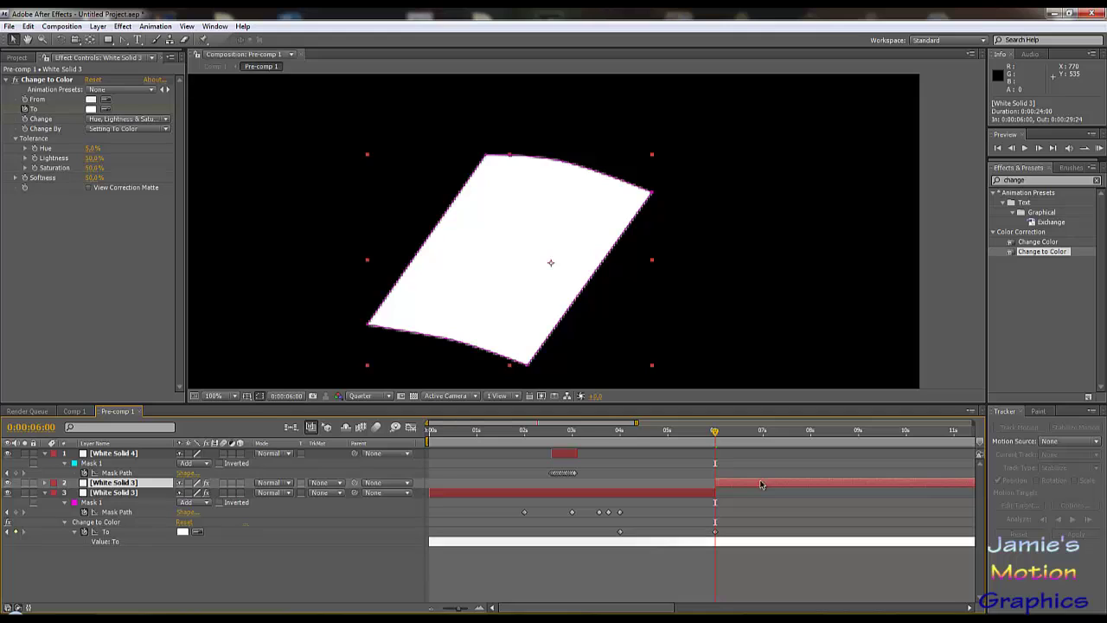
key(Delete)
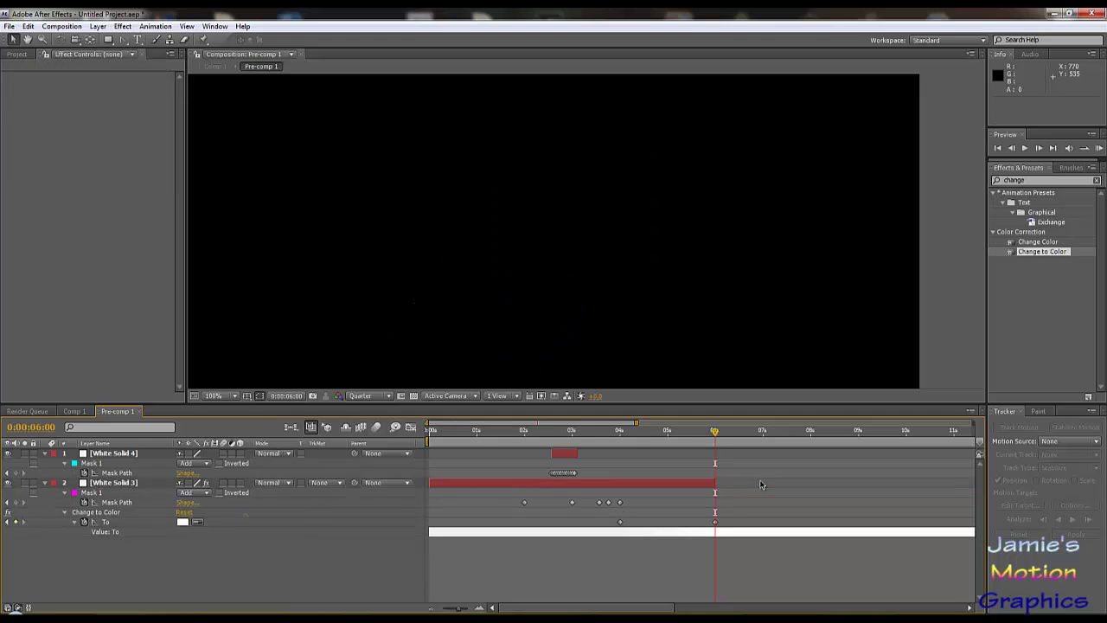
- Return to Comp 1 at 0:00:00:00 and duplicate the Pre-comp 1 layer four times
click(76, 410)
drag(485, 437, 427, 438)
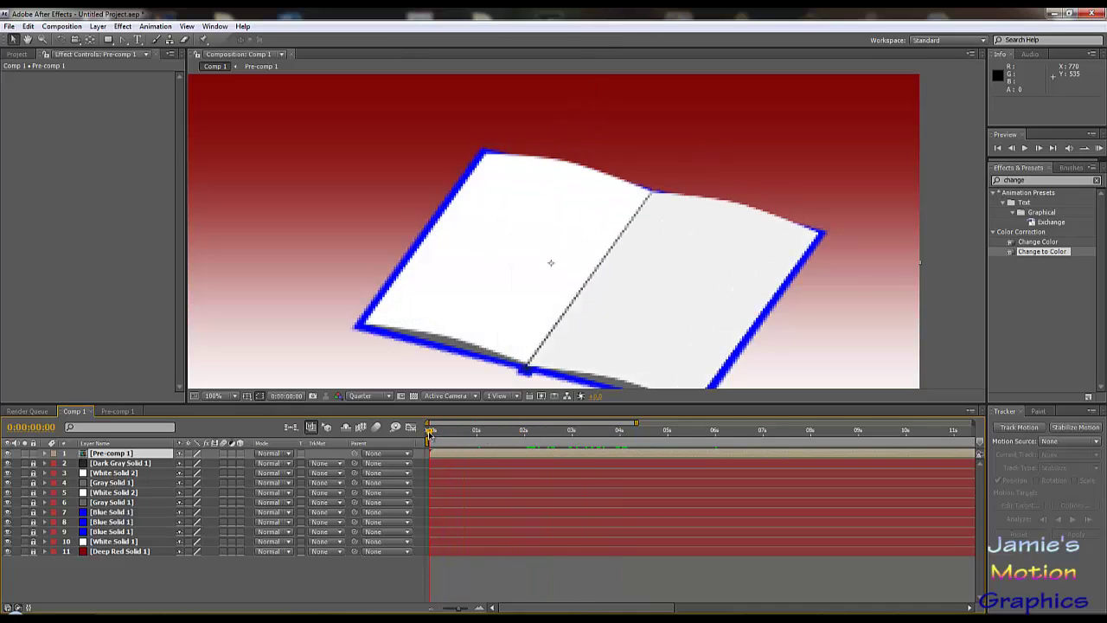
click(130, 455)
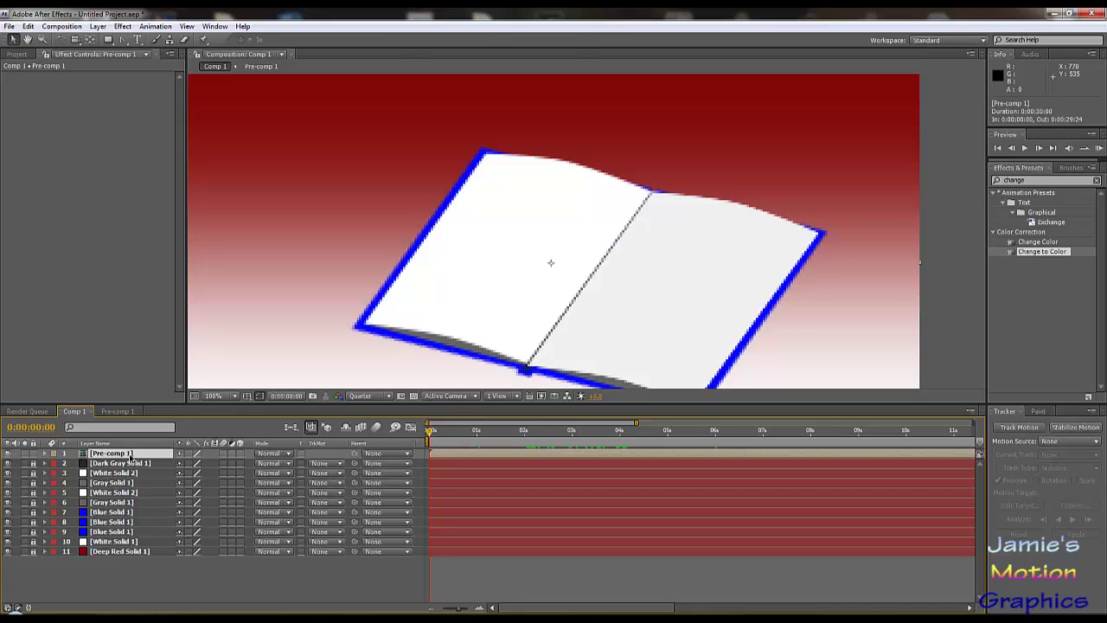
key(ctrl+d)
key(ctrl+d)
key(ctrl+d)
key(ctrl+d)
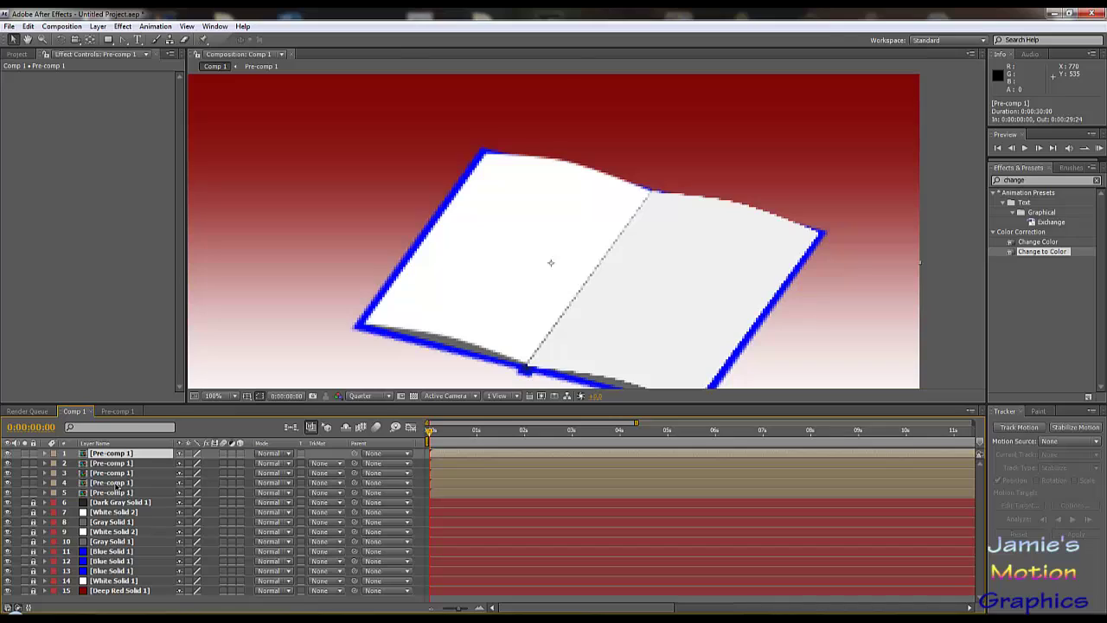
- Stagger the four upper Pre-comp 1 copies at four-second intervals, starting at about 4, 8, 12 and 16 seconds
shift+click(439, 479)
drag(439, 480, 535, 485)
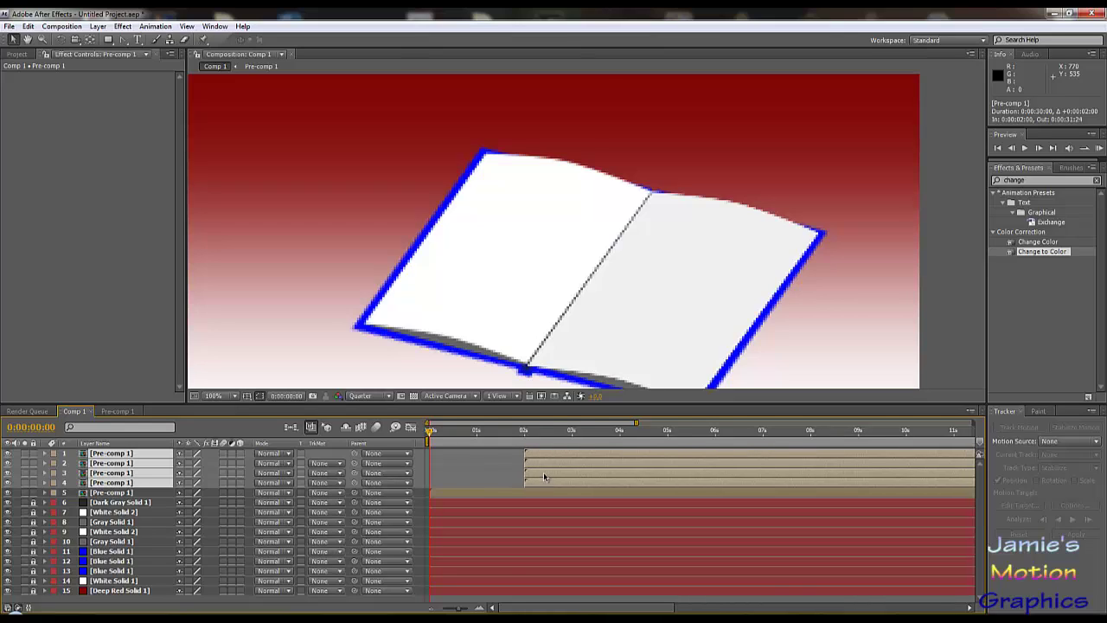
ctrl+click(542, 479)
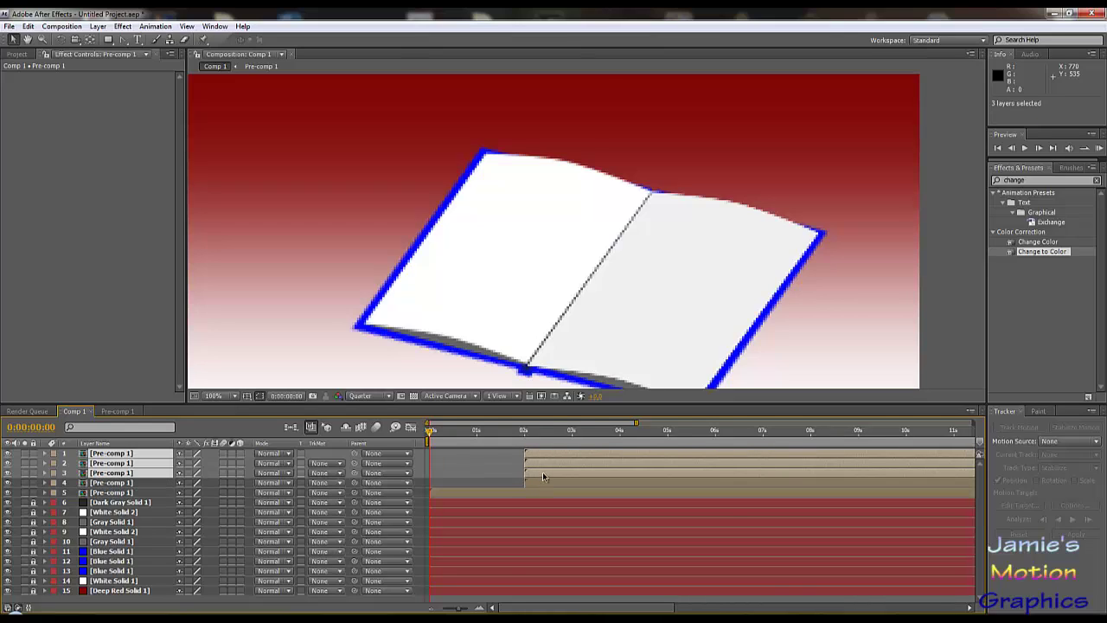
drag(542, 471, 735, 464)
ctrl+click(637, 472)
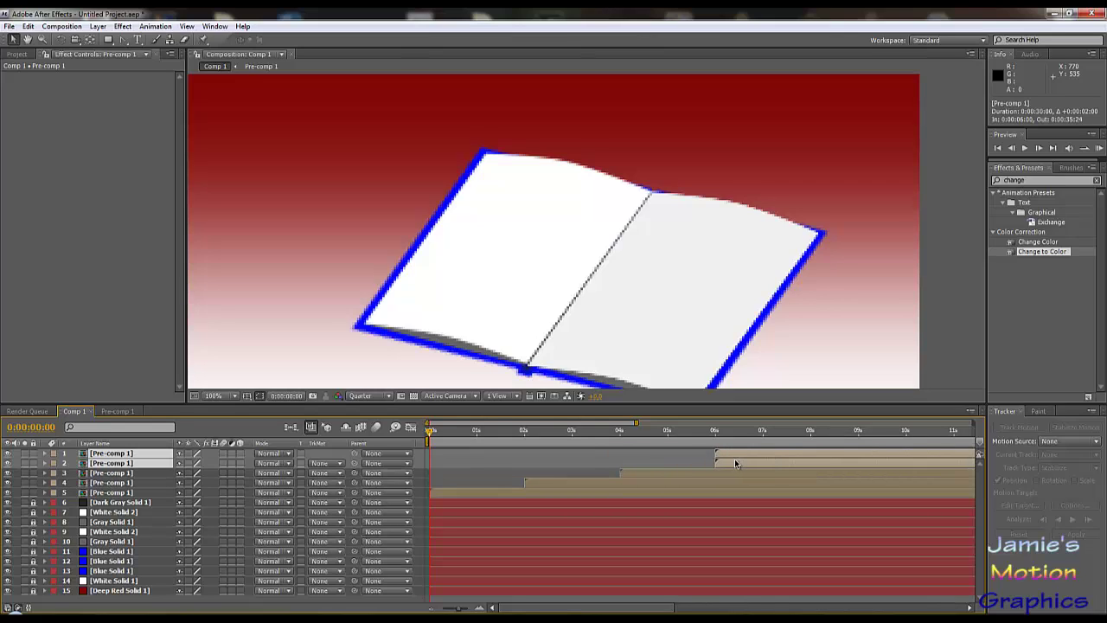
drag(554, 490, 831, 484)
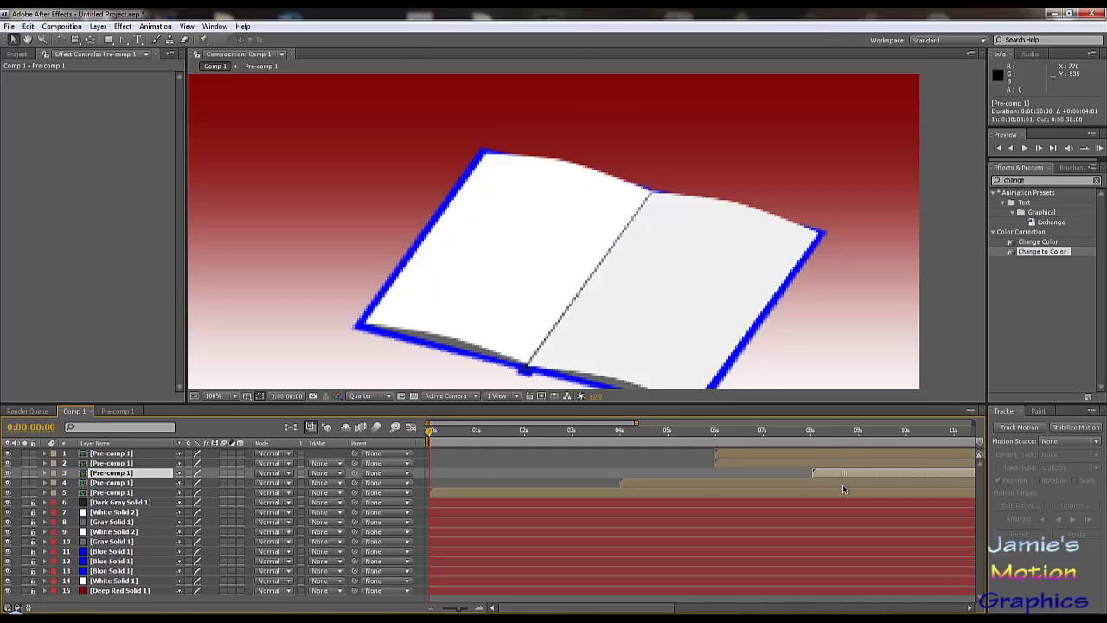
click(751, 467)
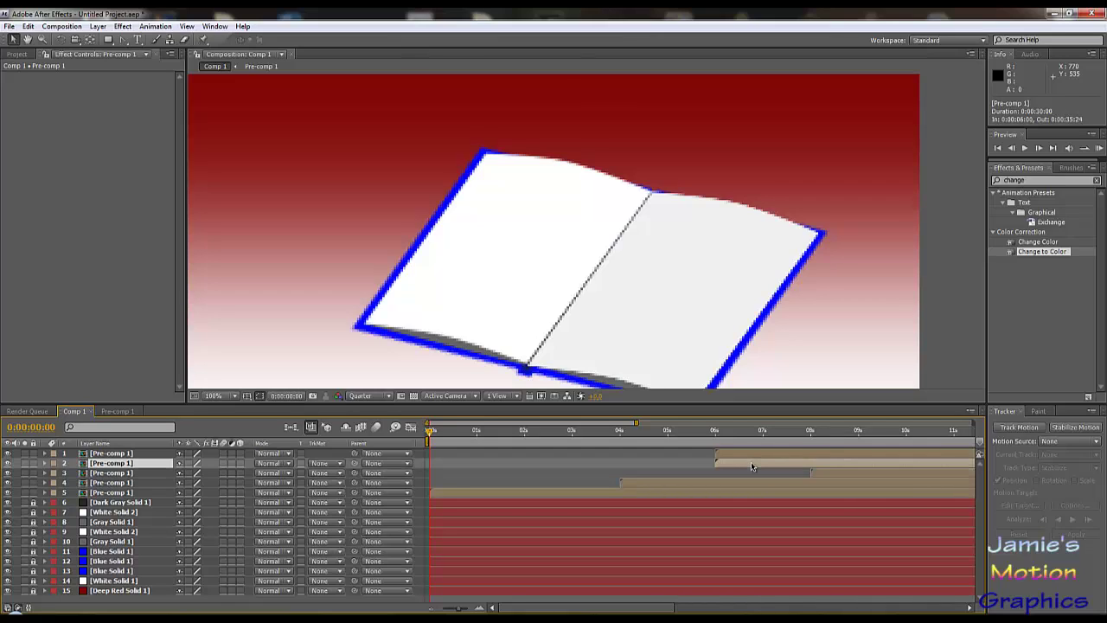
shift+click(739, 457)
drag(734, 465, 859, 454)
click(835, 467)
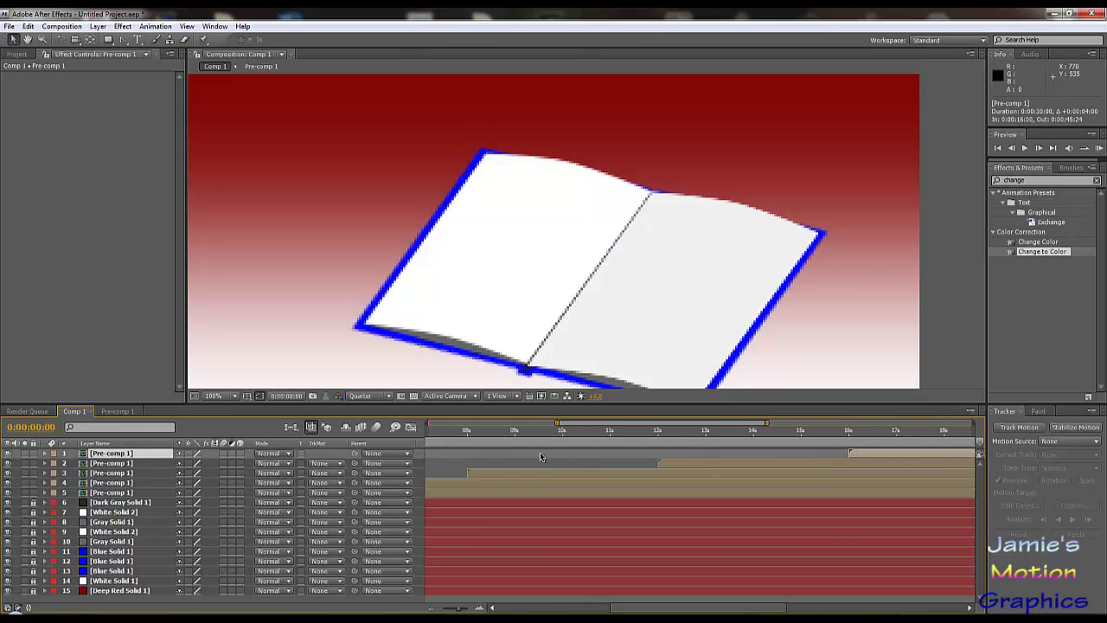
- Preview Comp 1 from the start and examine the page colors around 0:00:03:24, where the second copy begins
click(481, 433)
key(Home)
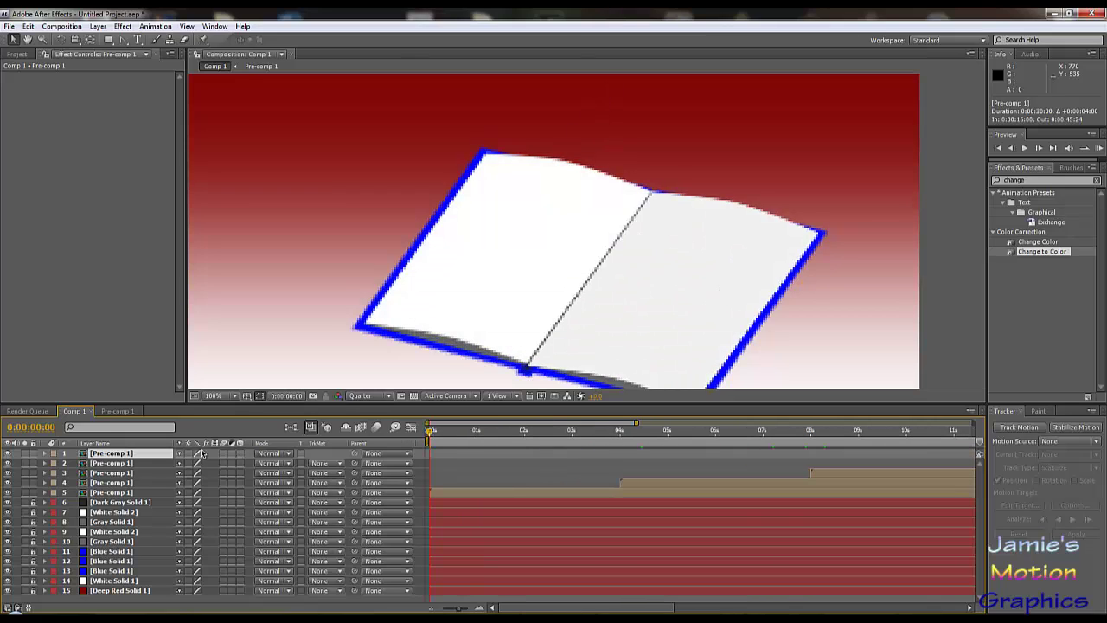
key(space)
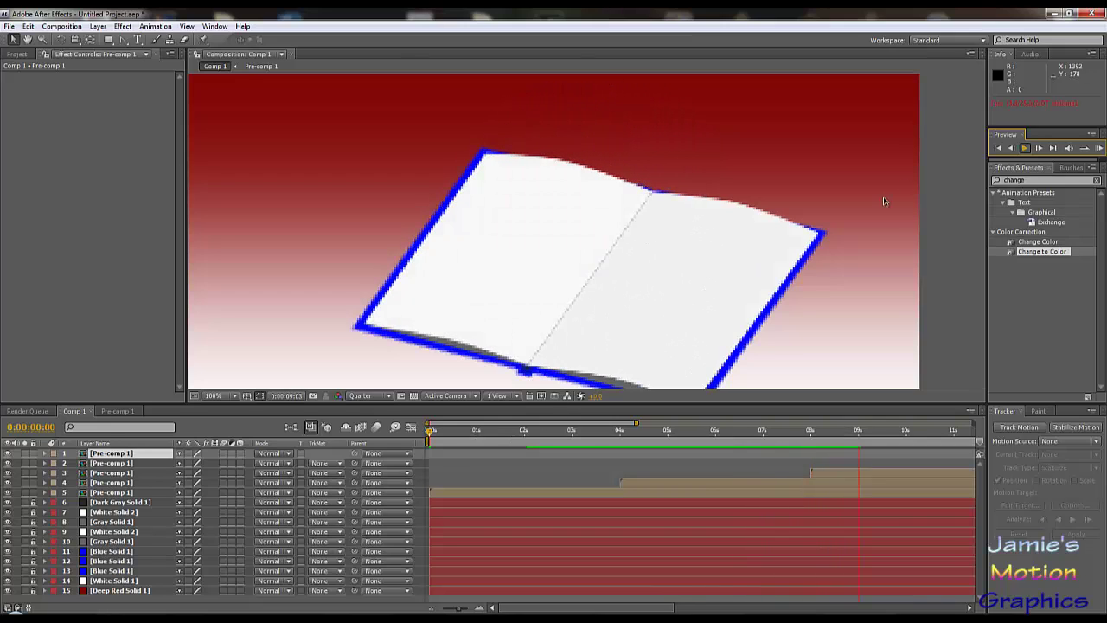
click(1025, 148)
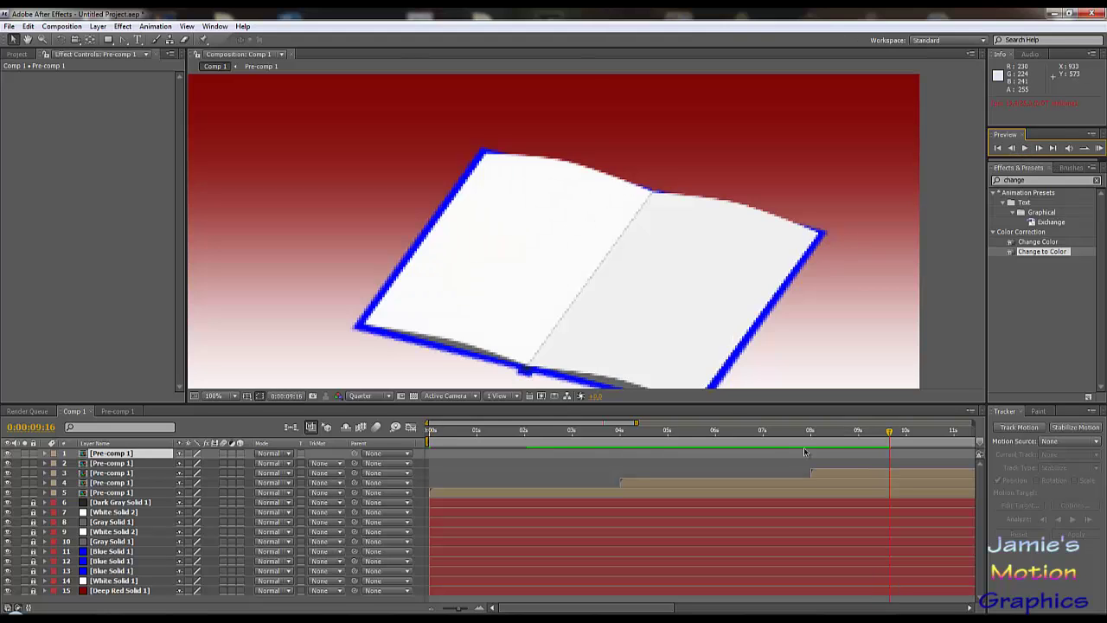
drag(827, 436, 621, 493)
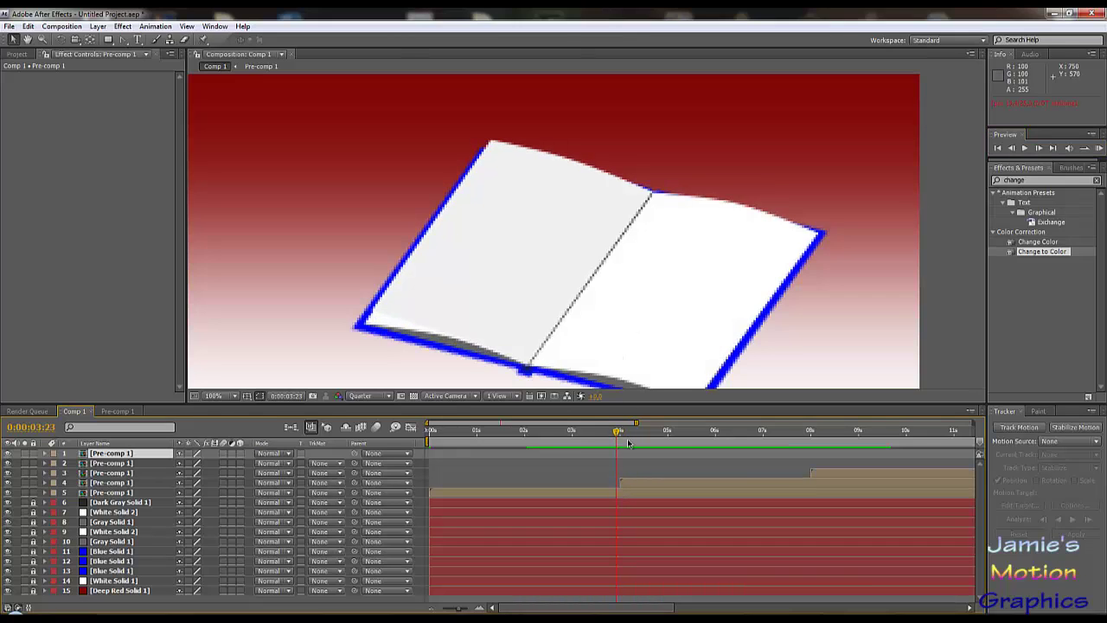
drag(619, 434, 620, 435)
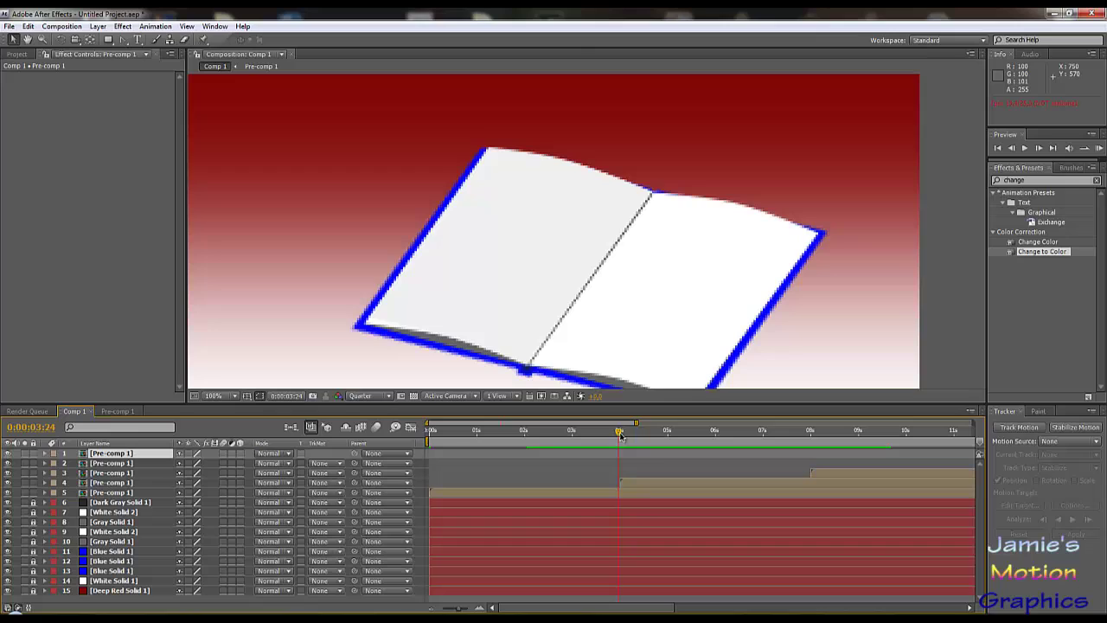
- Open the pre-composition and move to White Solid 3's first mask keyframe at 0:00:02:00
click(119, 411)
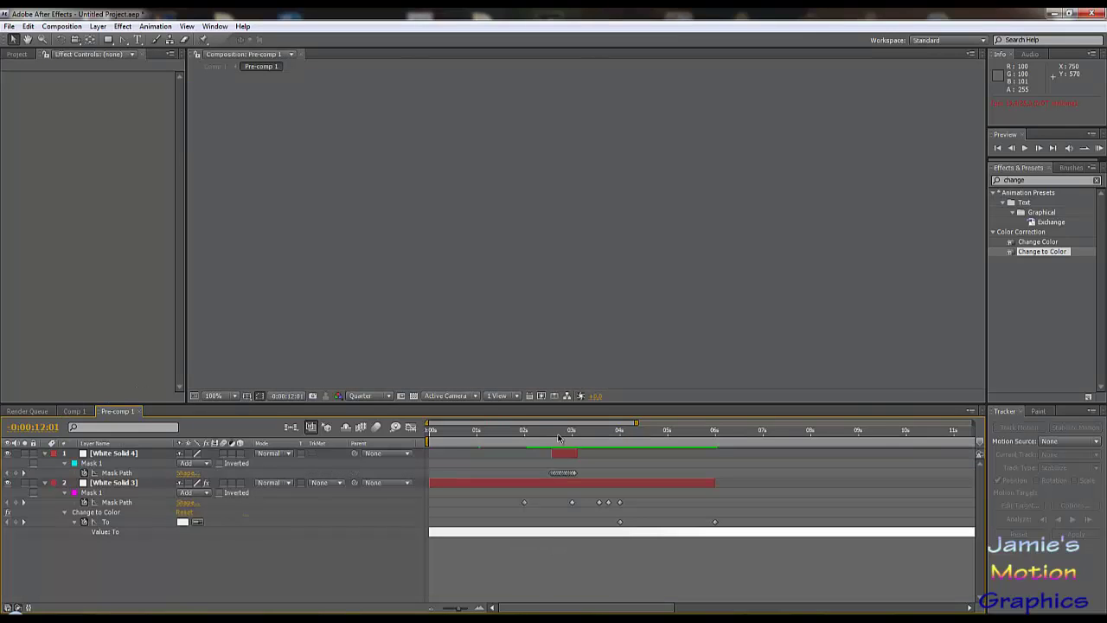
drag(558, 438, 524, 456)
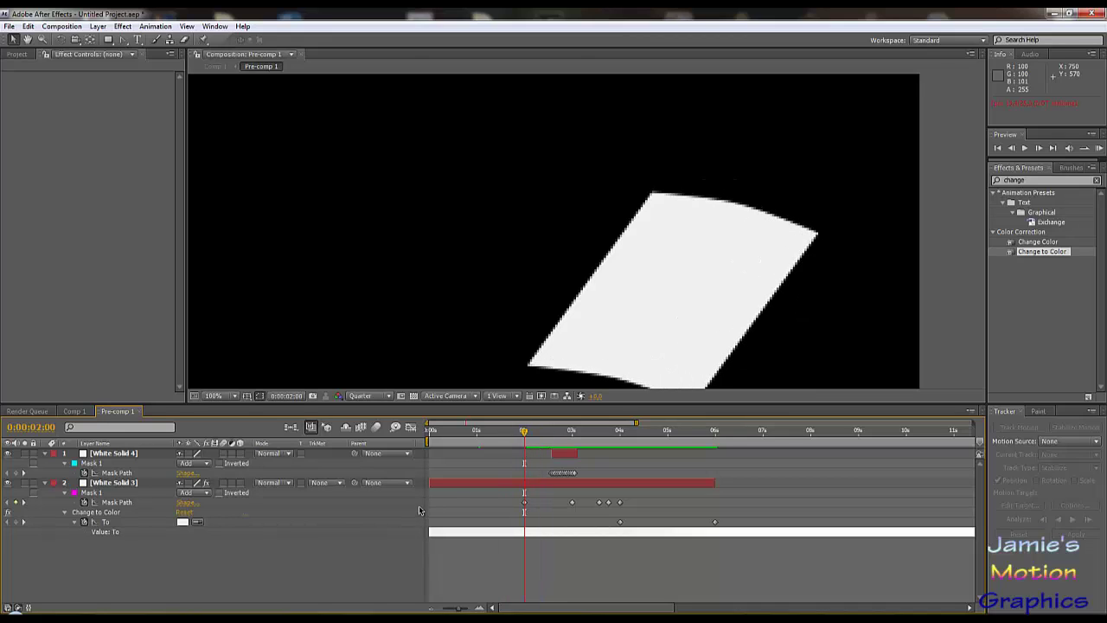
drag(430, 482, 524, 485)
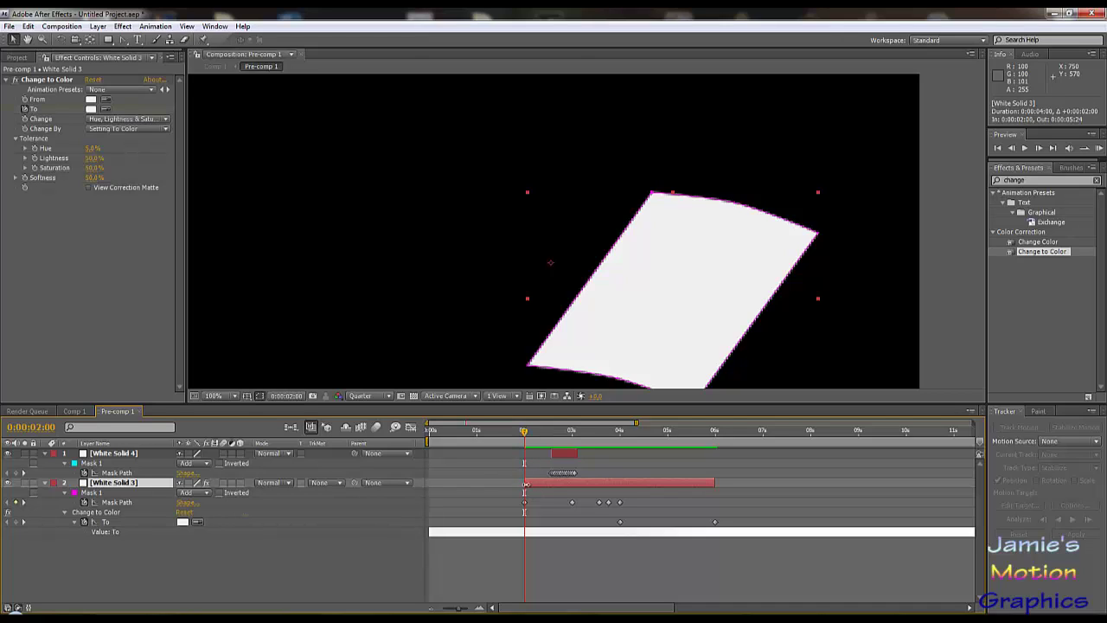
drag(525, 483, 404, 493)
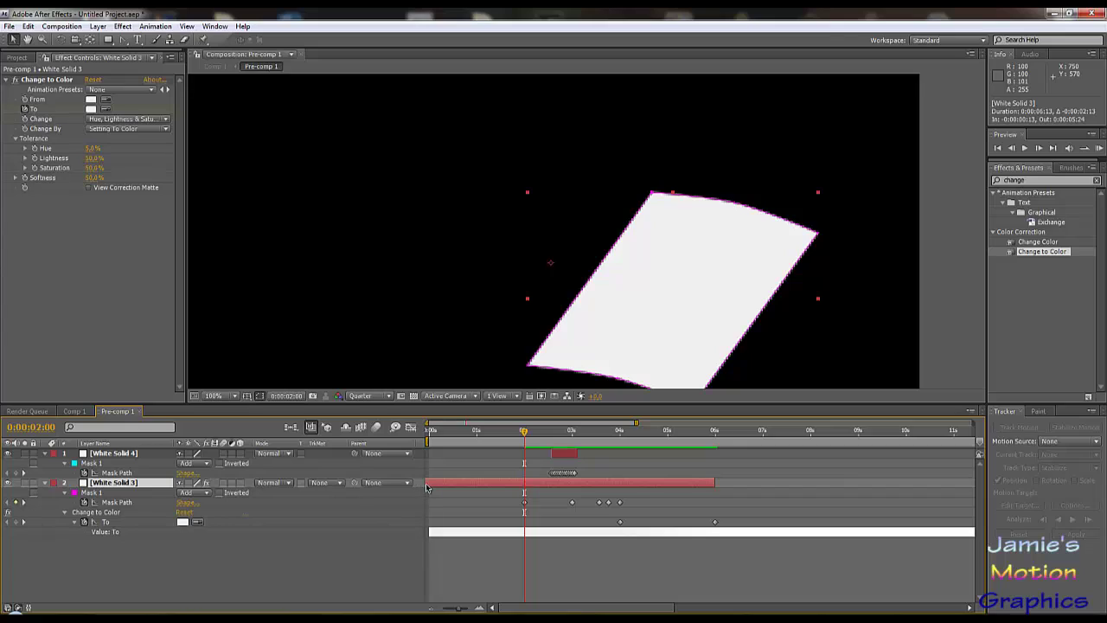
key(ctrl+z)
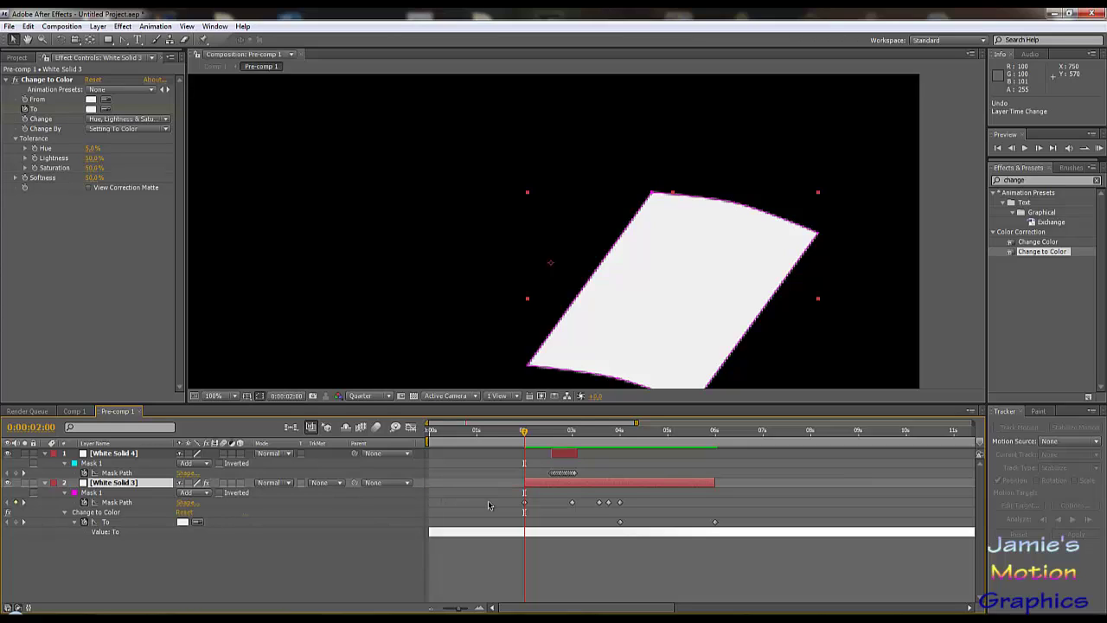
key(ctrl+shift+z)
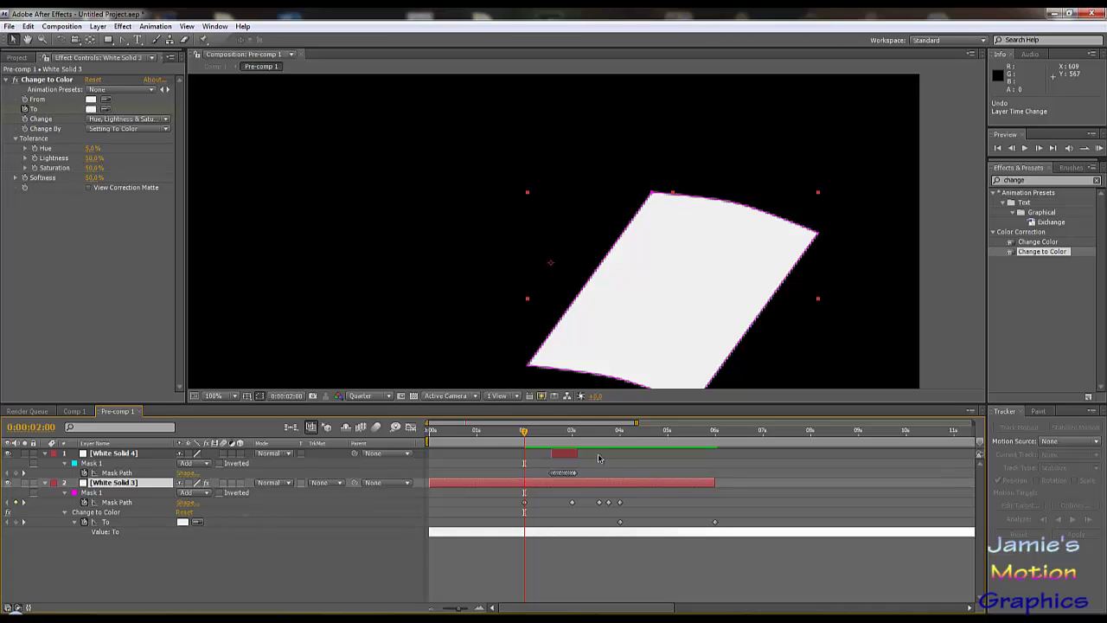
- Copy White Solid 3's To color keyframe from 0:00:04:00 to 0:00:02:00, and set the To color to white at 0:00:00:00
click(620, 522)
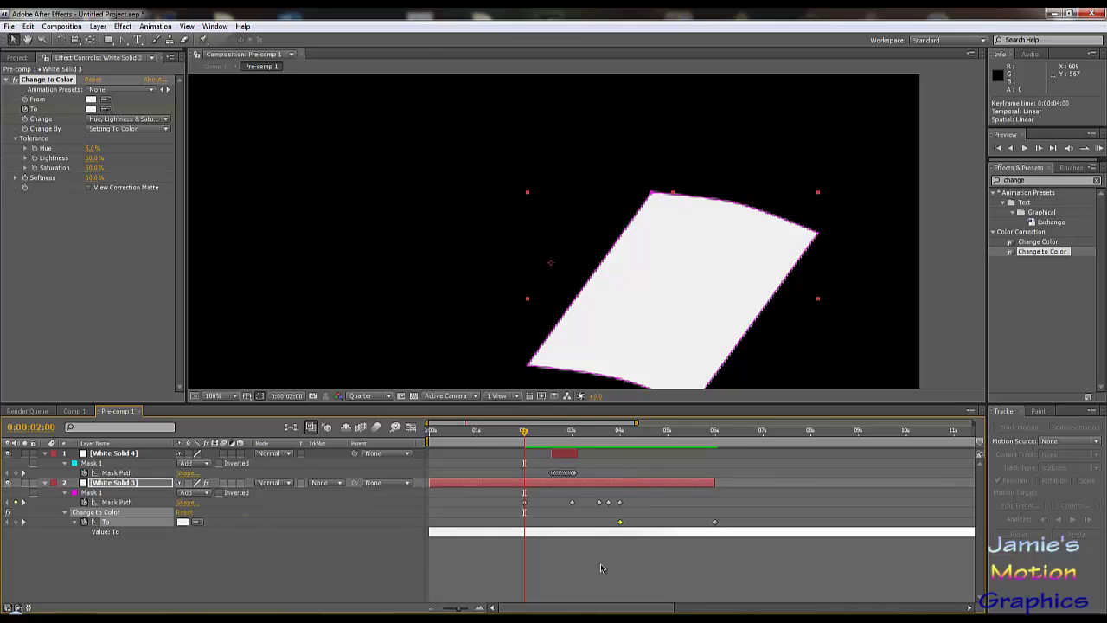
key(ctrl+v)
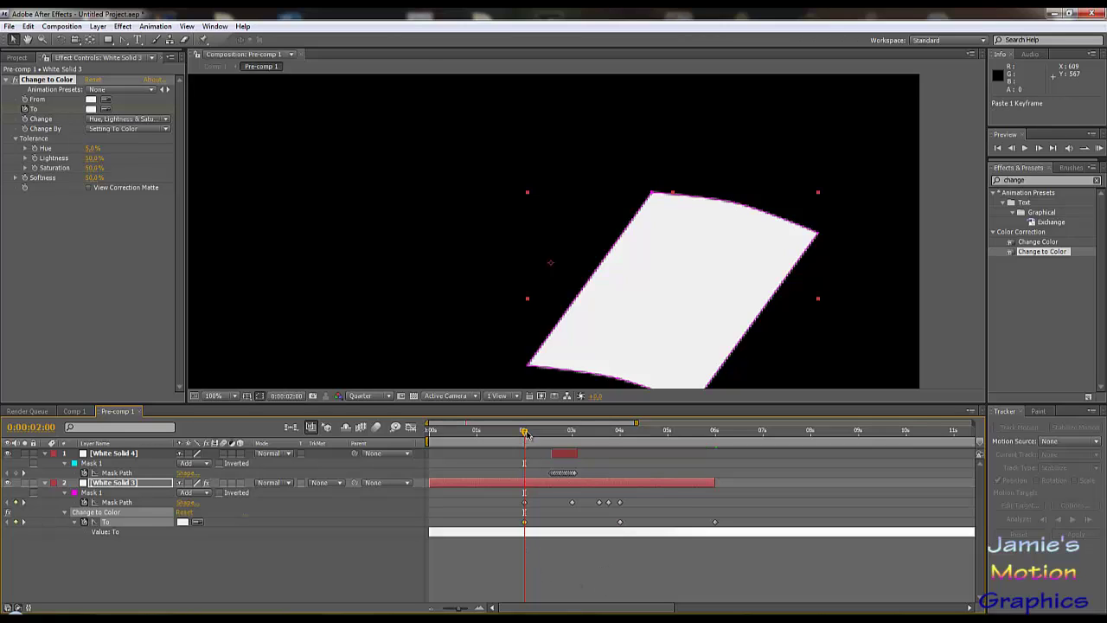
drag(525, 432, 431, 455)
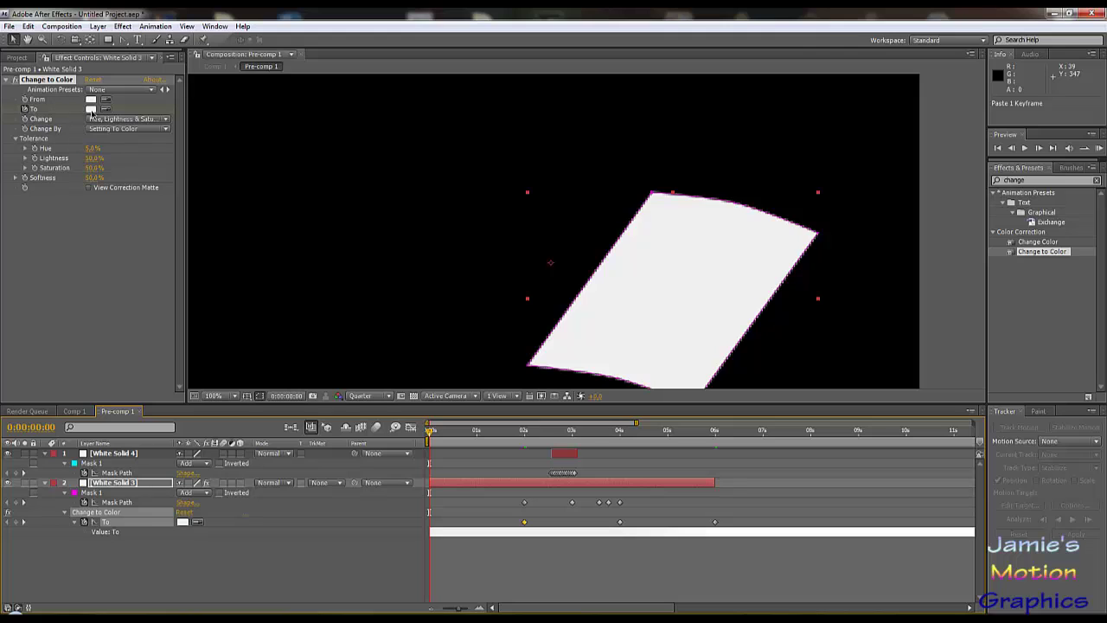
click(91, 109)
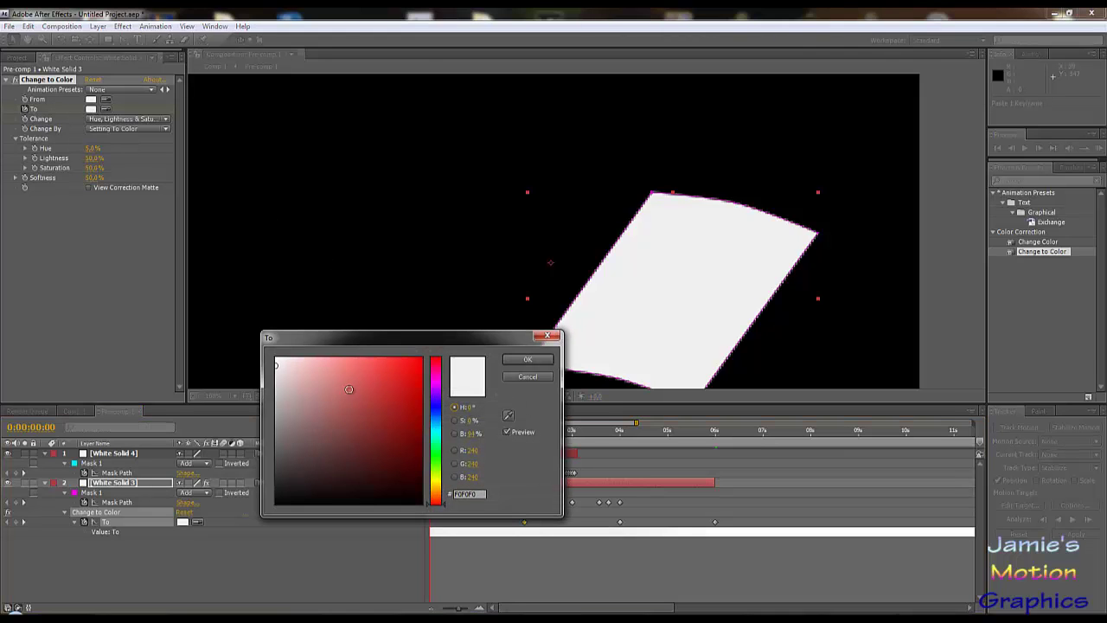
click(529, 359)
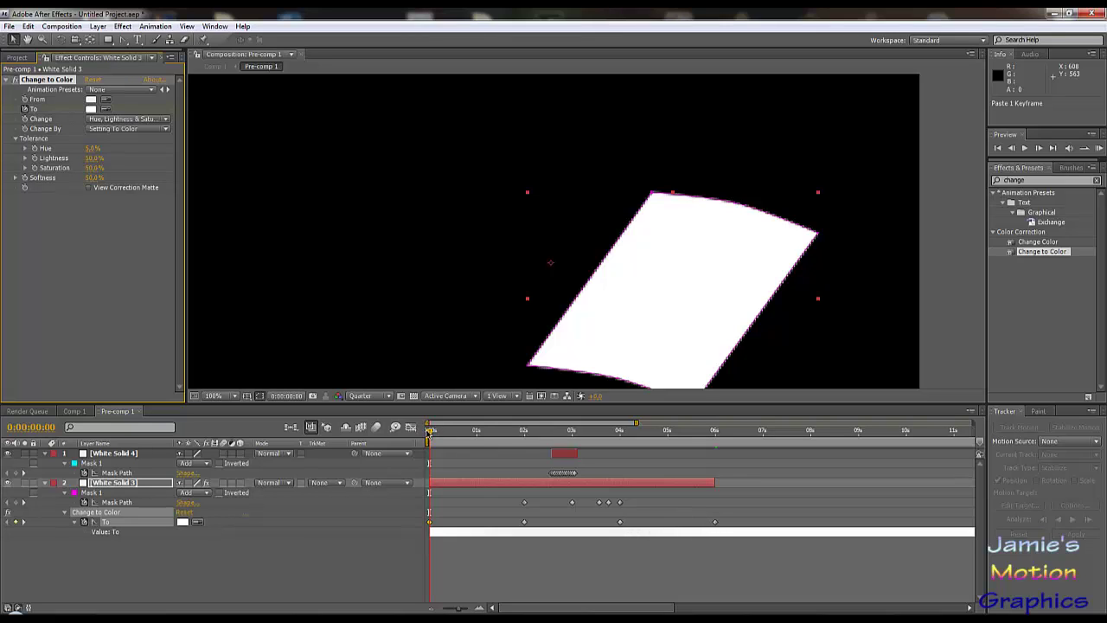
- Check the new color fade, preview the page turns in Comp 1 around the second copy's start, and reopen the pre-composition
drag(432, 436, 685, 457)
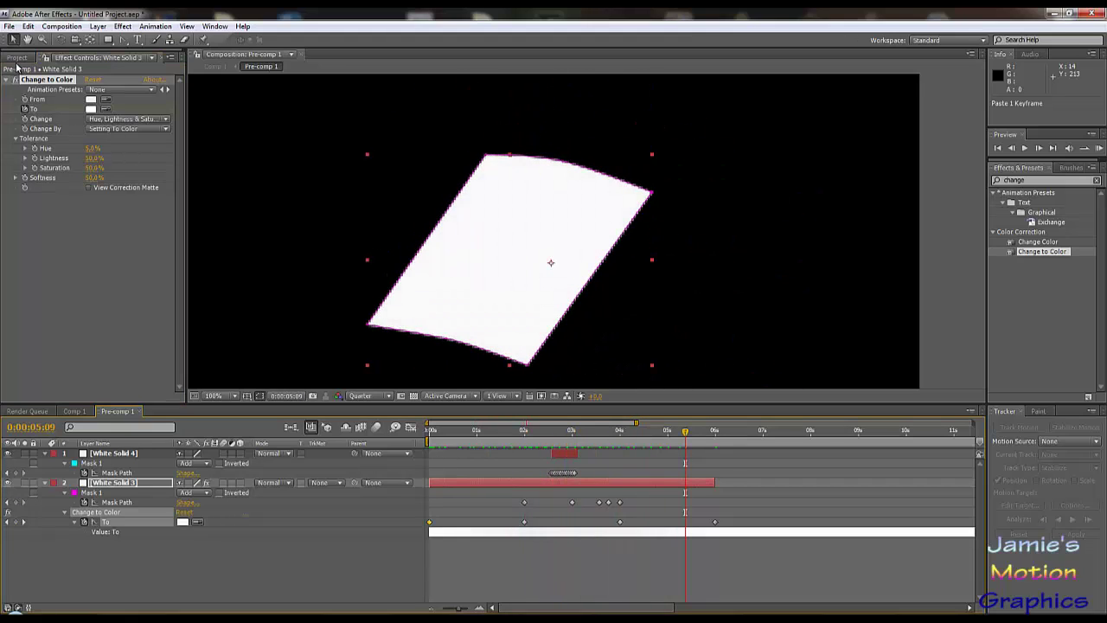
click(71, 412)
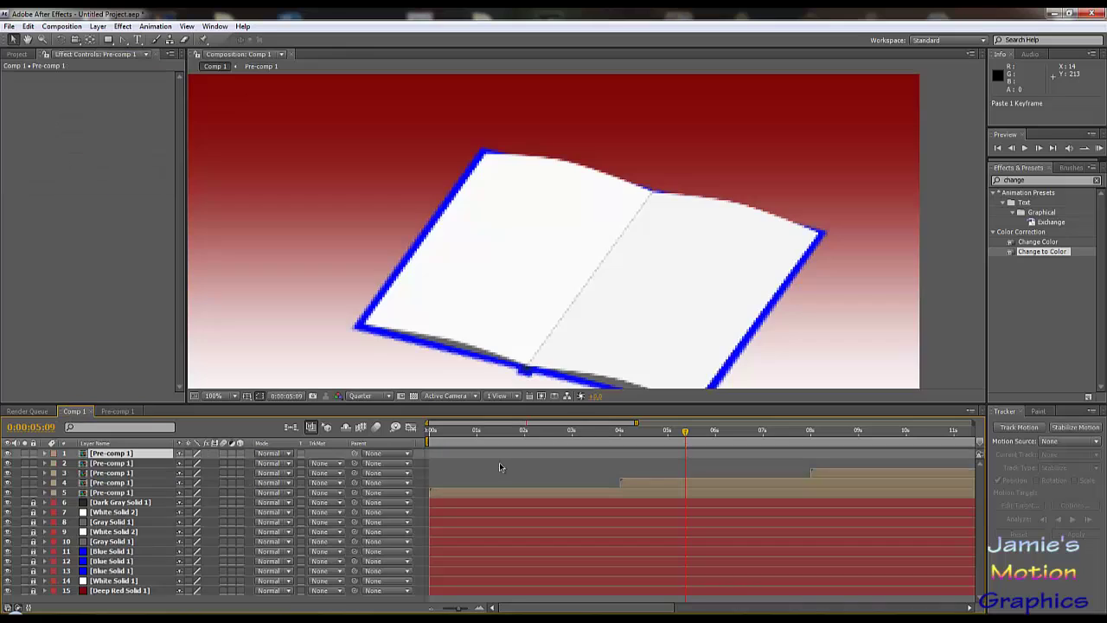
drag(506, 436, 428, 437)
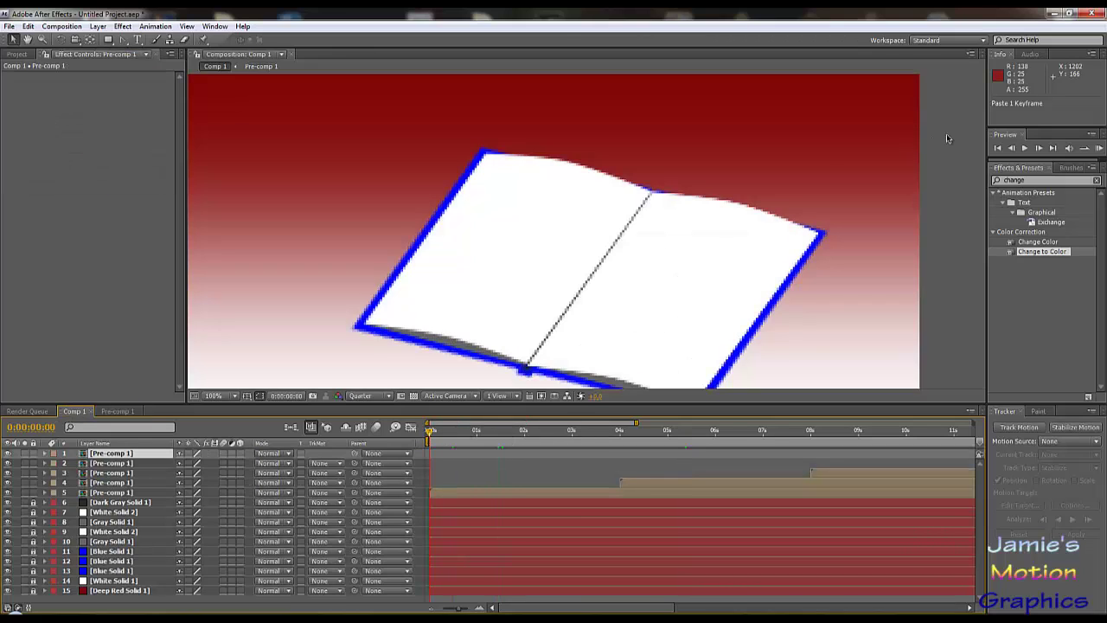
click(1024, 148)
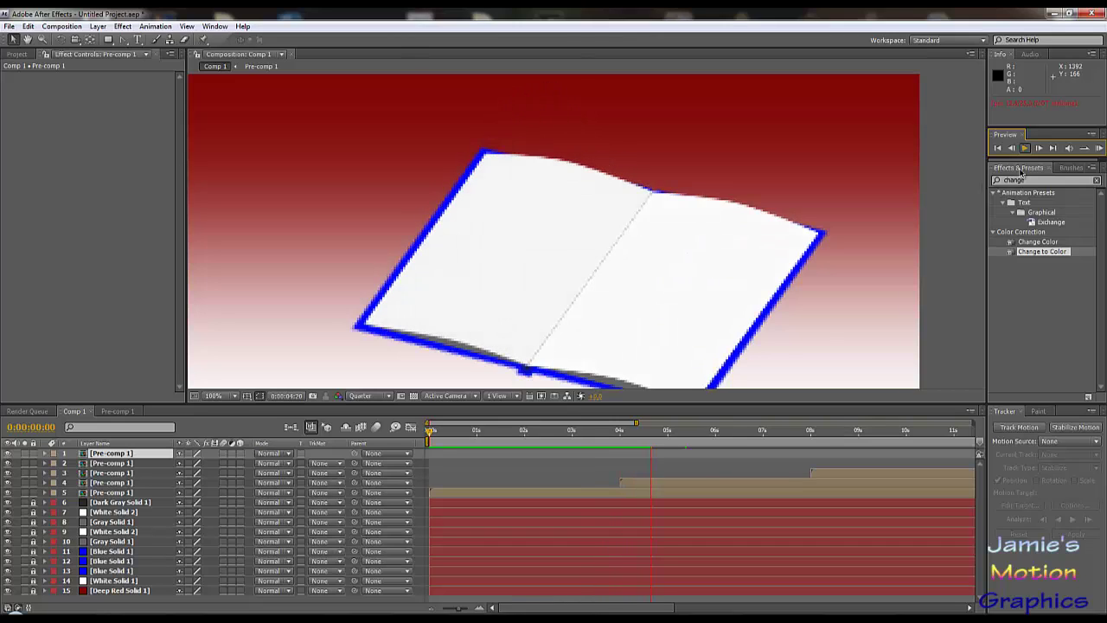
key(space)
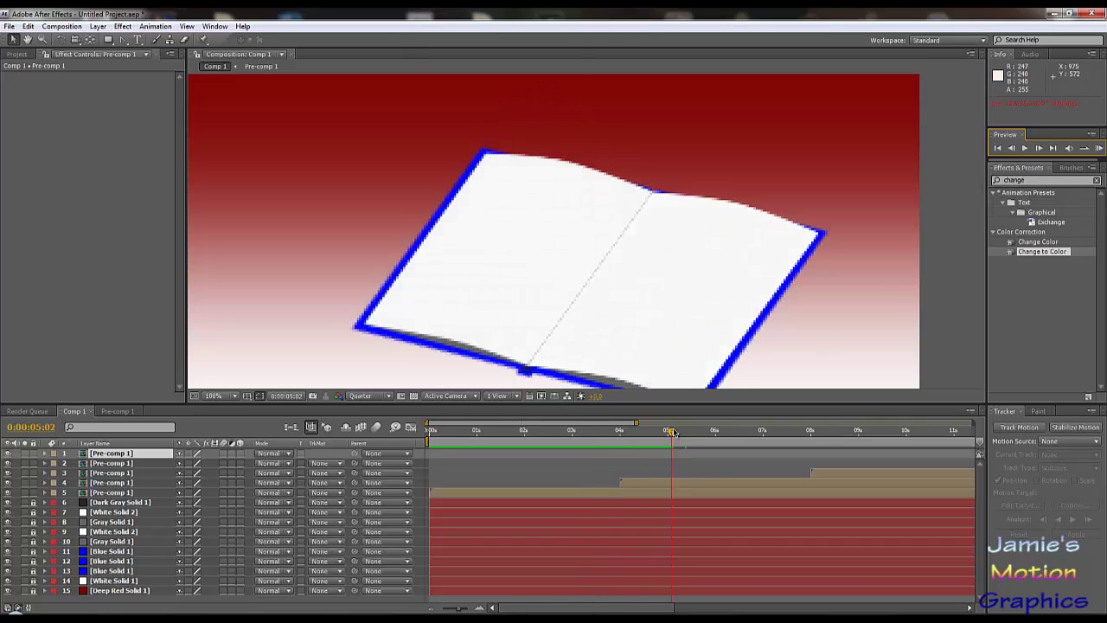
drag(671, 430, 619, 447)
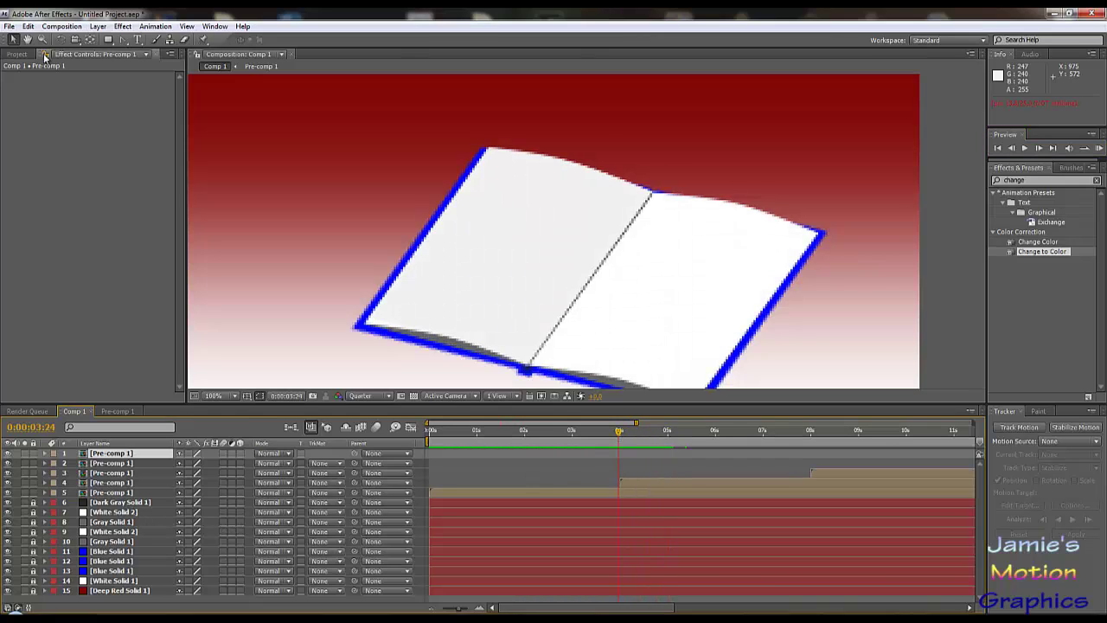
click(117, 411)
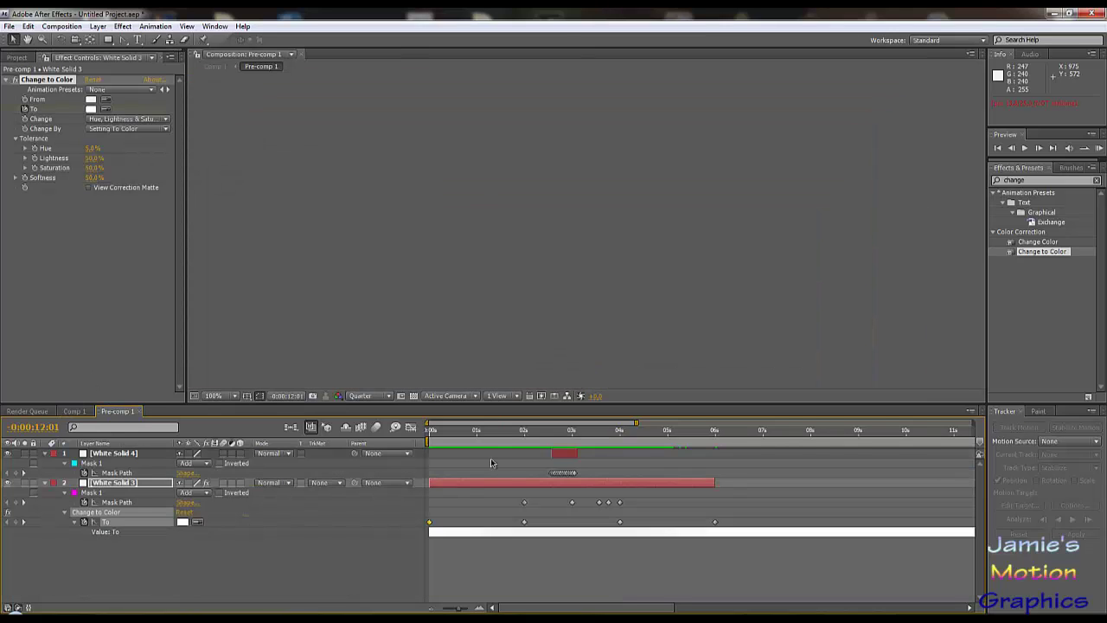
- Keyframe the opacity of White Solid 4 and White Solid 3 from 0% at 0:00:00:00 to 100% at 0:00:02:00
drag(472, 435, 427, 437)
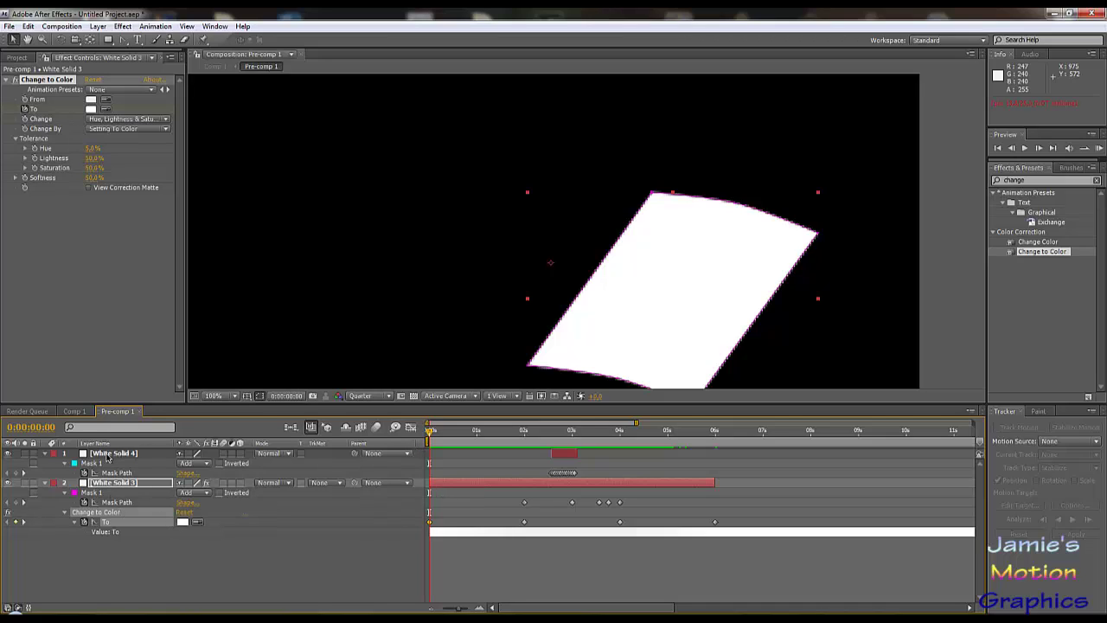
shift+click(108, 455)
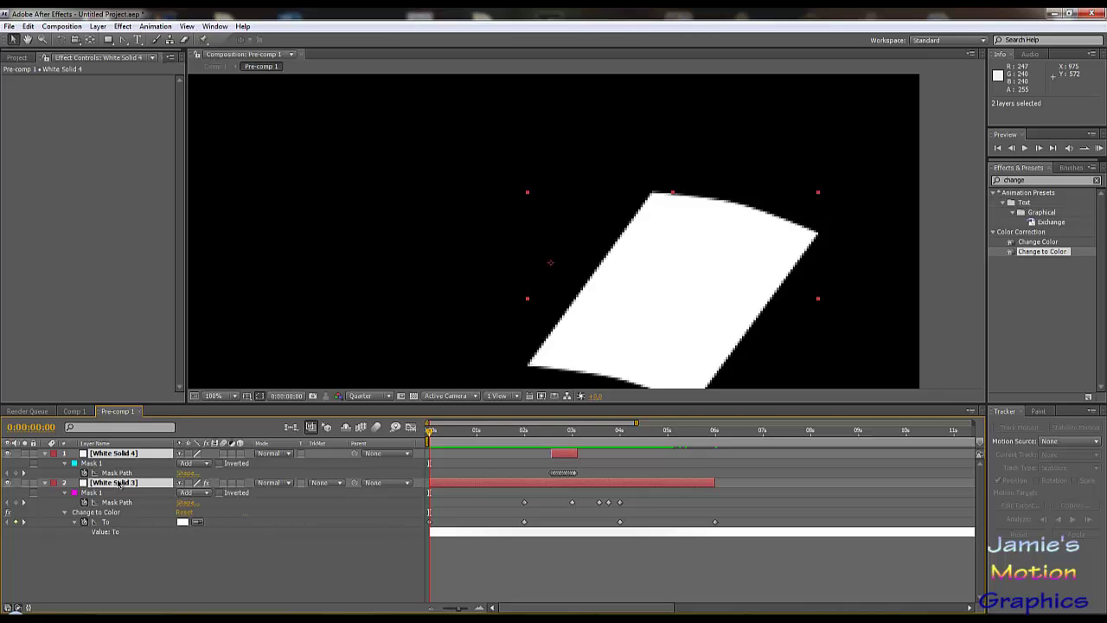
key(t)
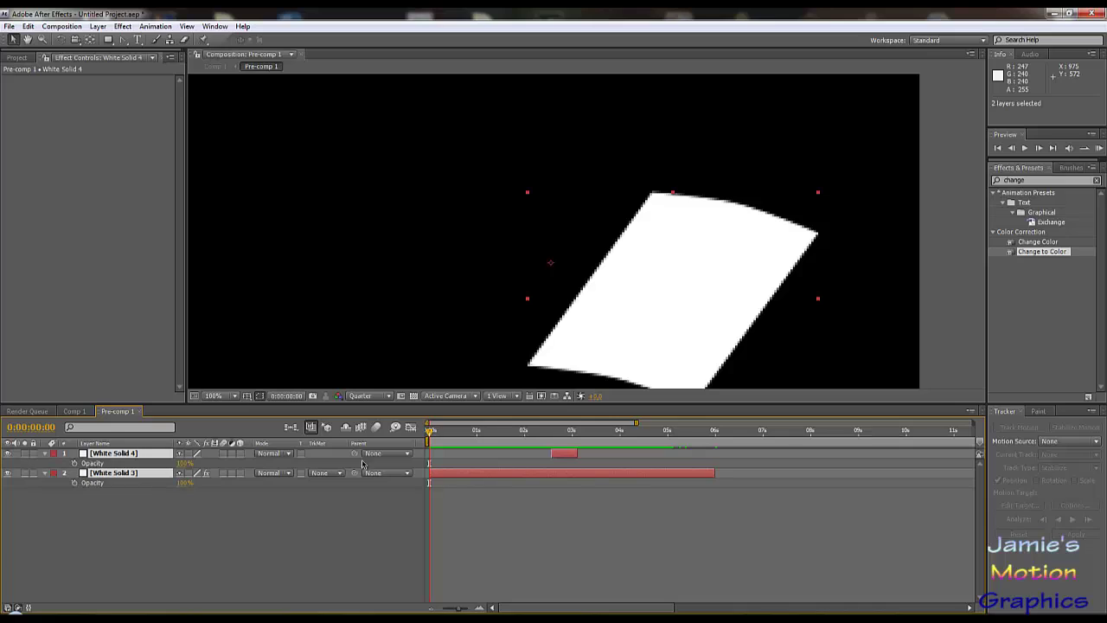
click(74, 463)
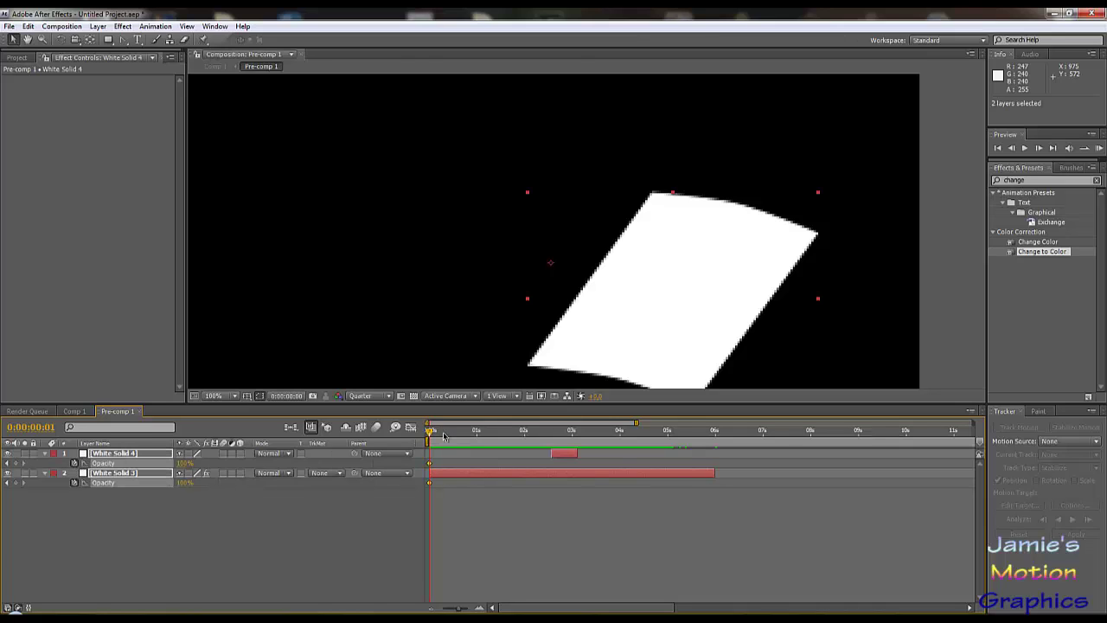
drag(444, 435, 524, 436)
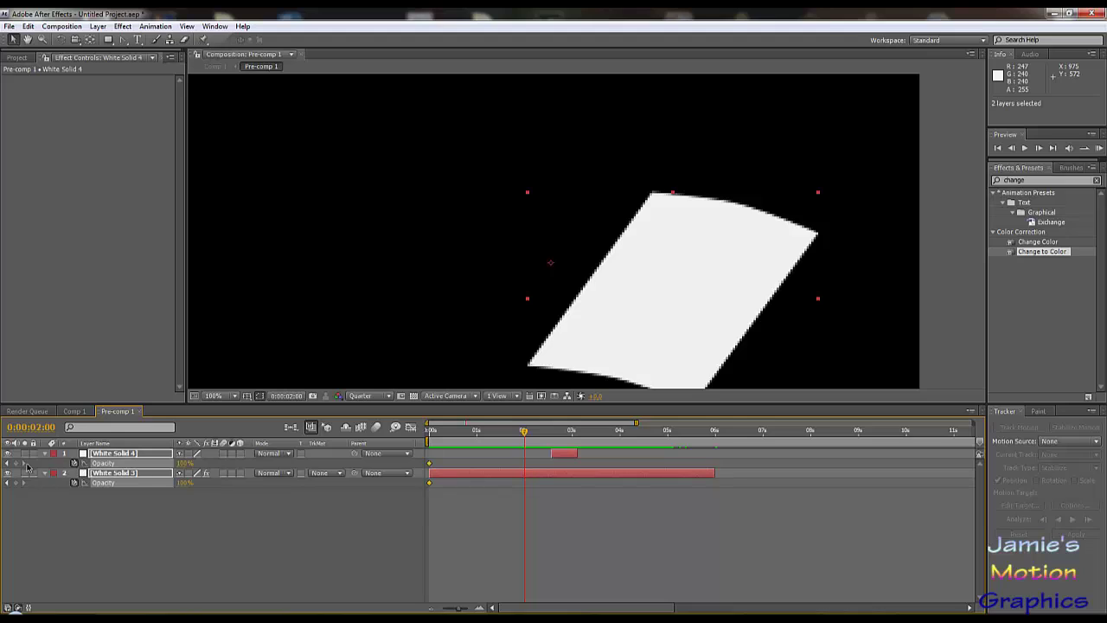
key(alt+shift+t)
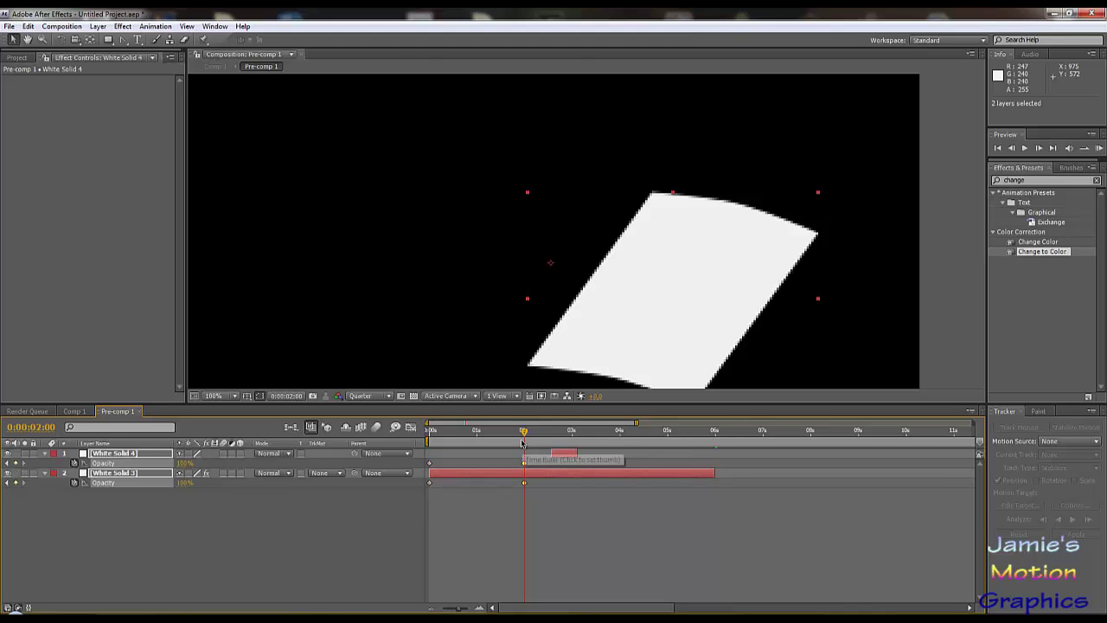
drag(524, 430, 426, 441)
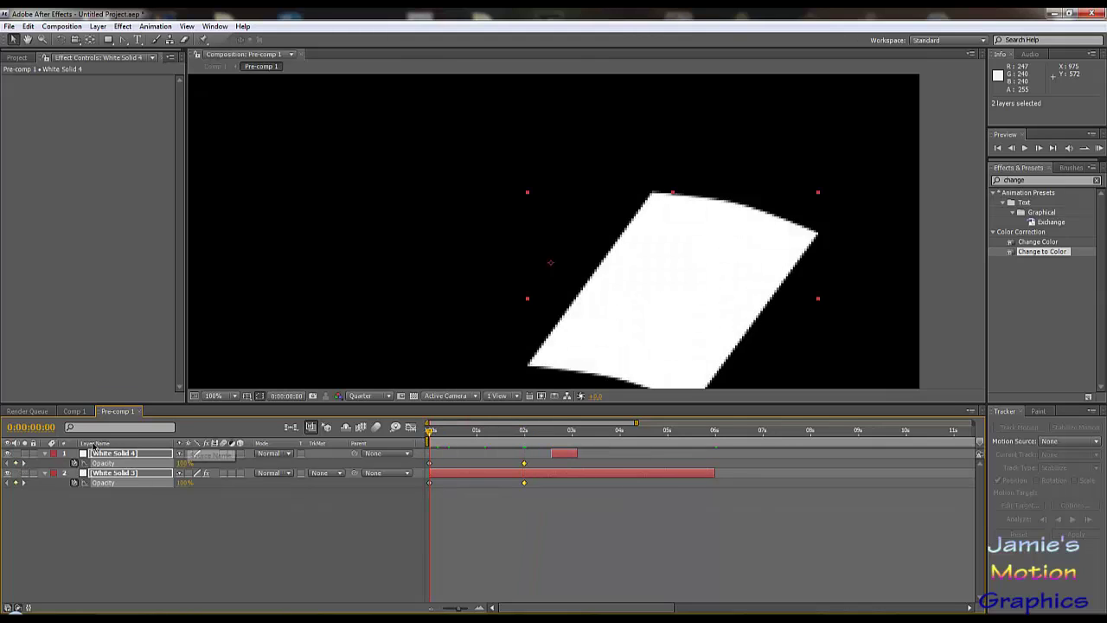
drag(185, 464, 83, 457)
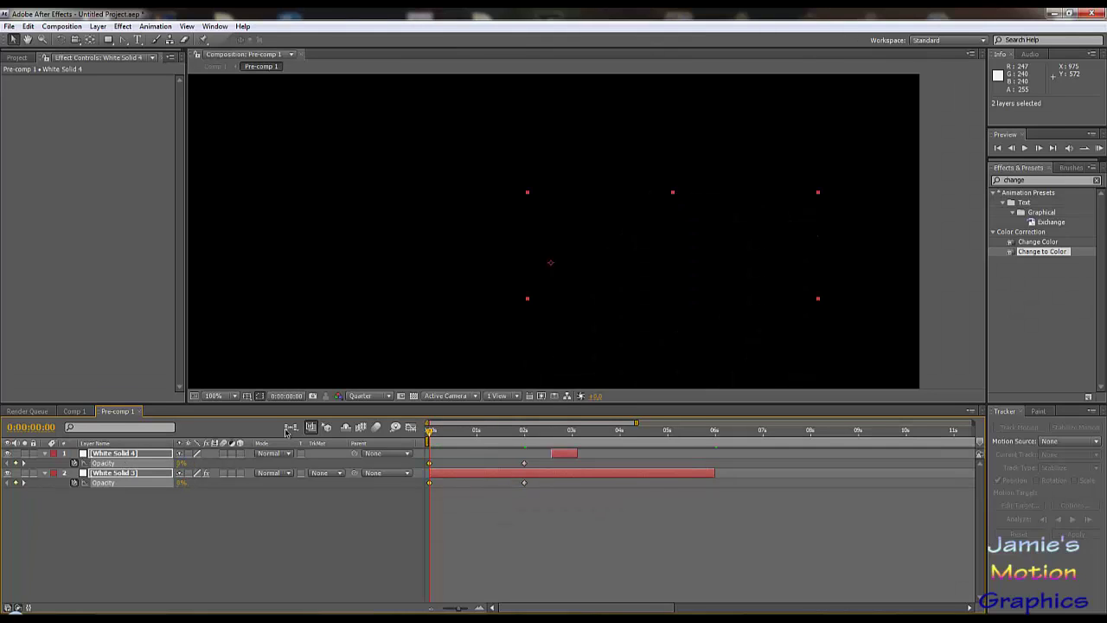
- Preview the page turns in Comp 1 with the new opacity fade and recheck the pre-composition's opacity keyframes
click(70, 411)
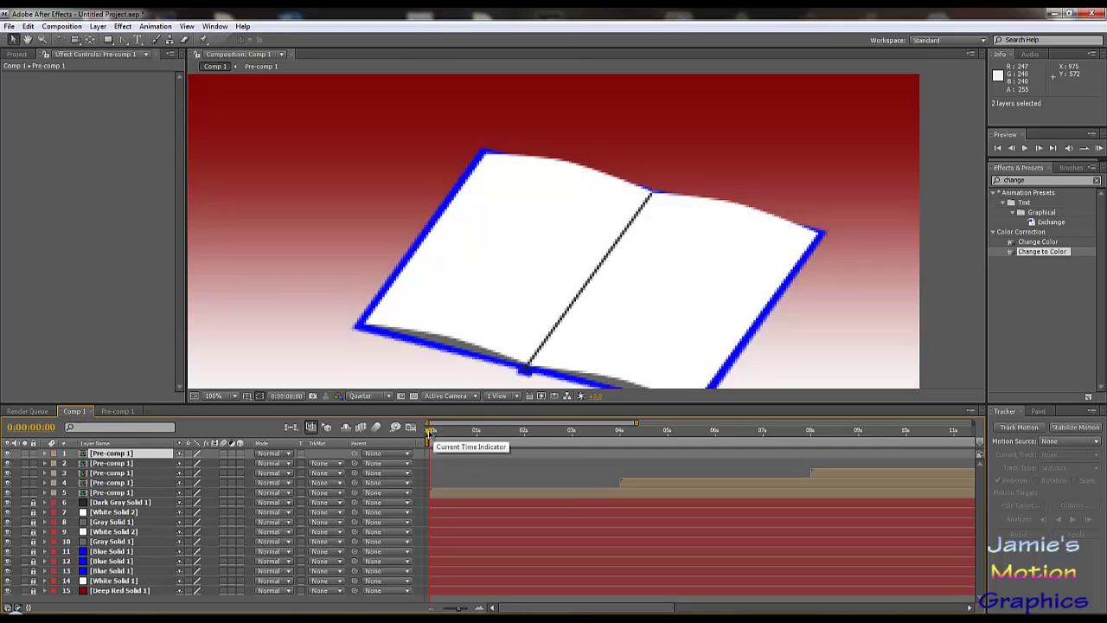
drag(431, 439, 523, 443)
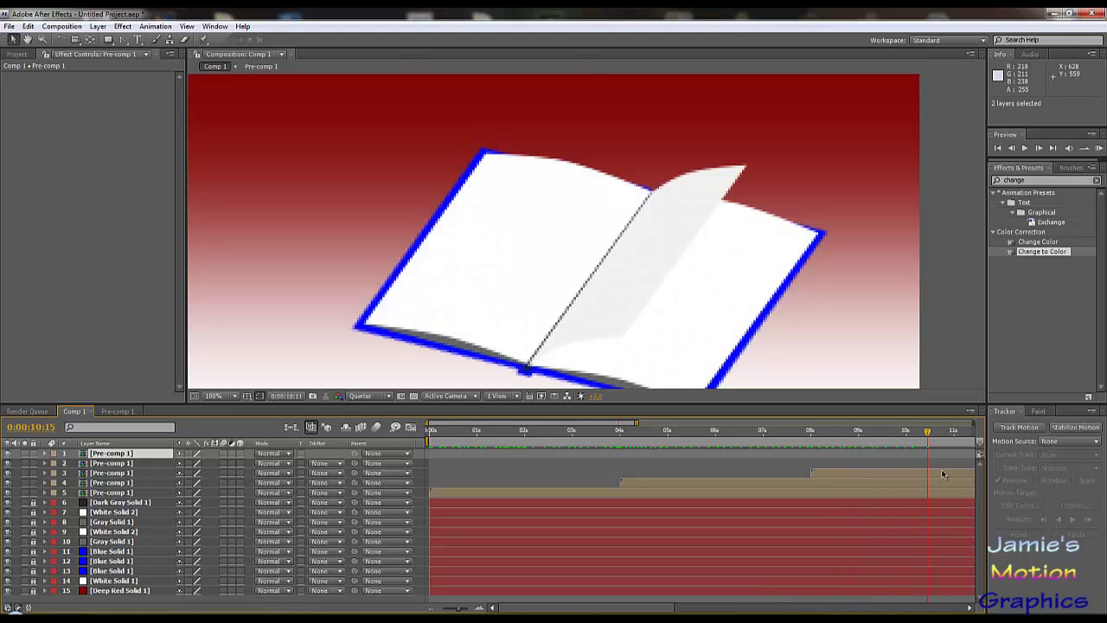
drag(940, 474, 325, 494)
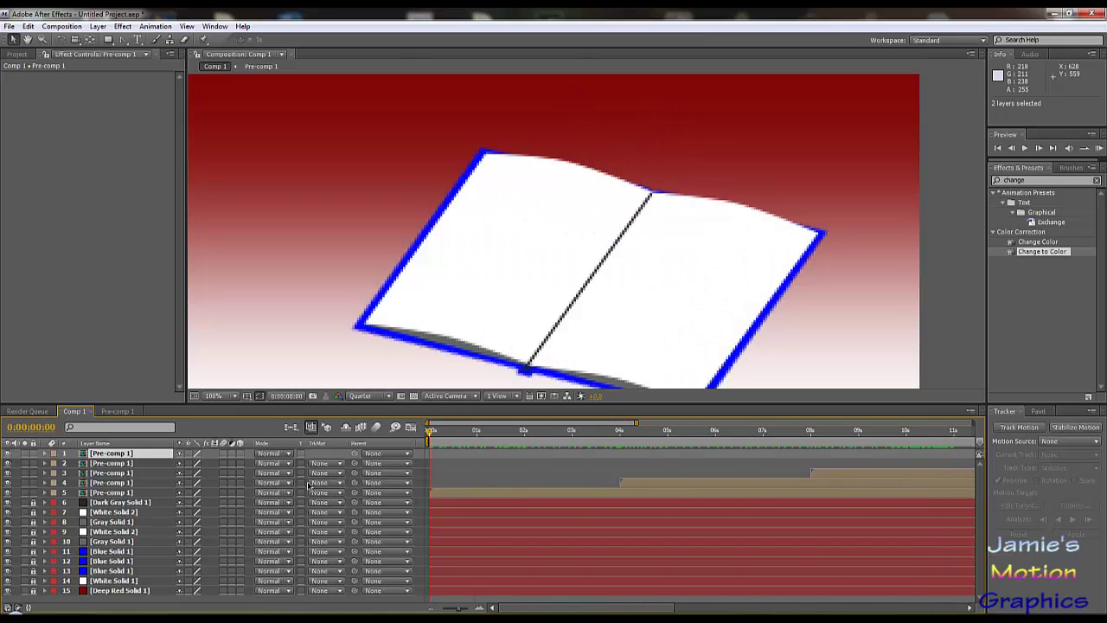
click(119, 492)
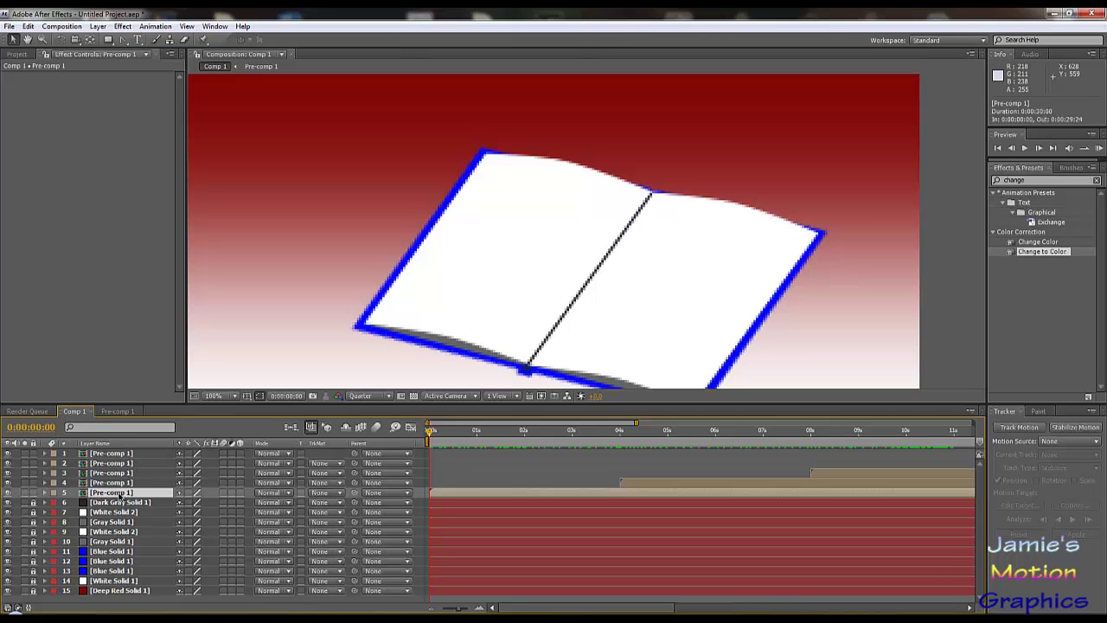
click(117, 411)
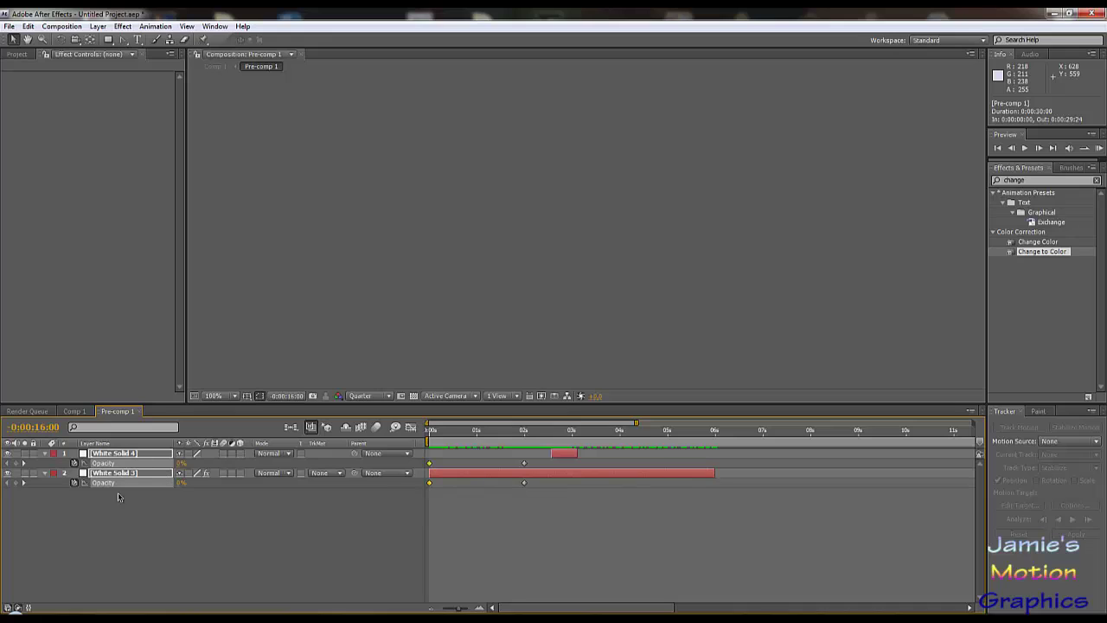
click(74, 410)
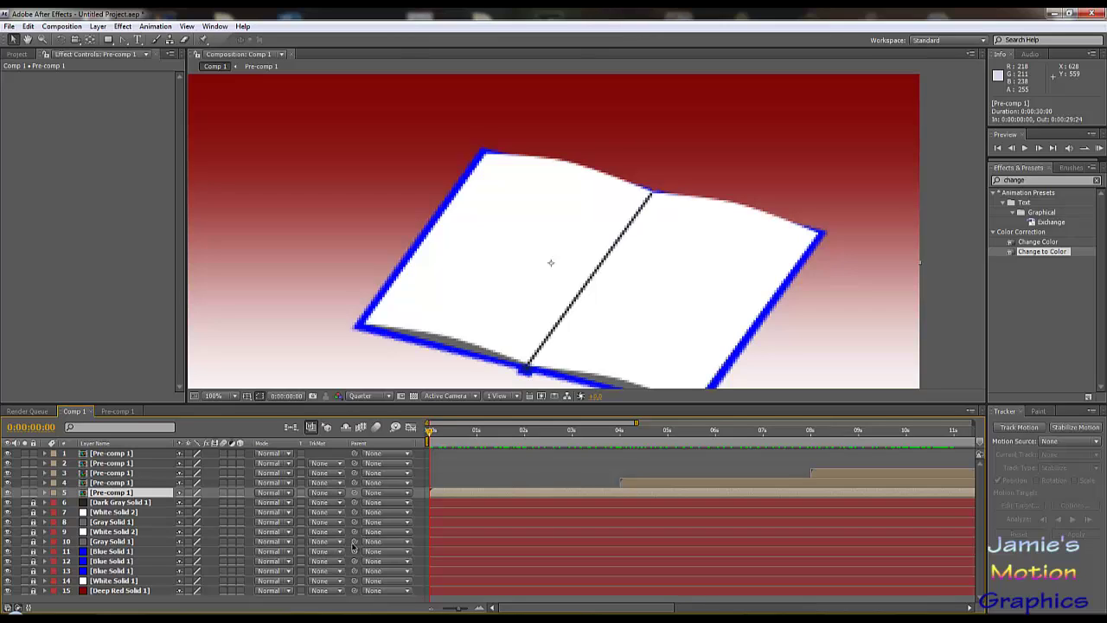
- Show Comp 1's whole timeline, find where the last page turn ends, and shorten the composition's duration to 0:00:20:00, returning to the start
drag(637, 423, 1003, 418)
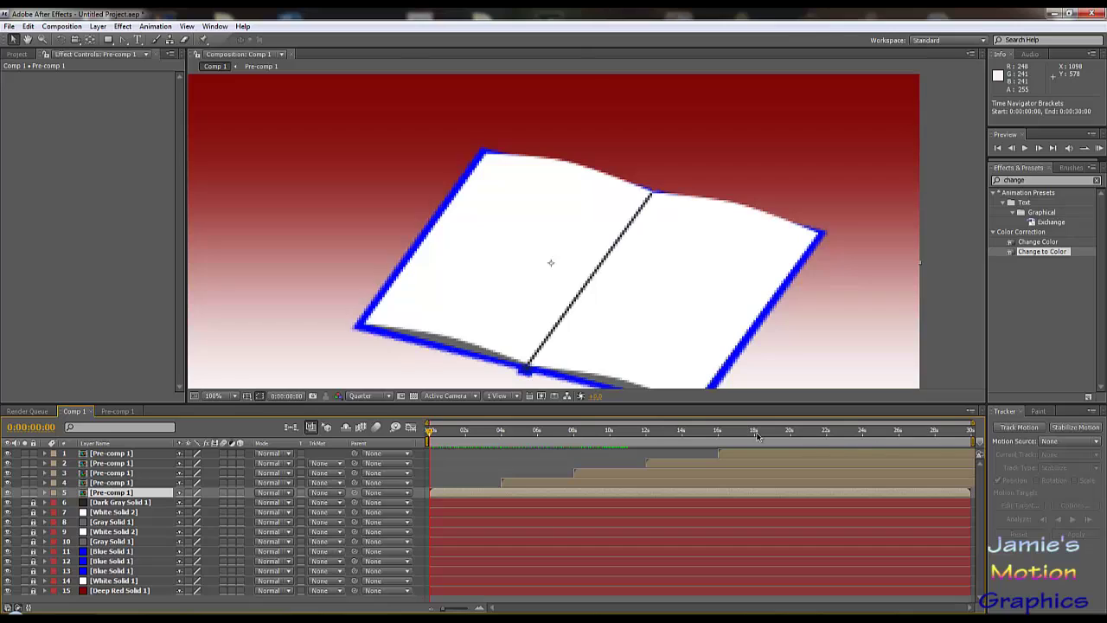
drag(711, 430, 791, 440)
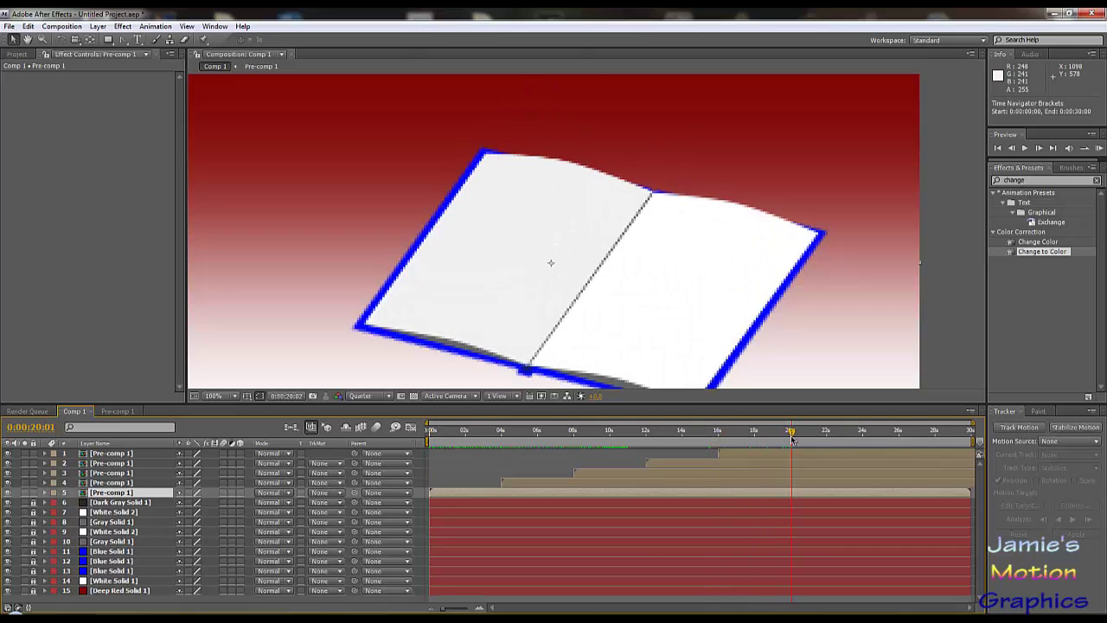
click(77, 26)
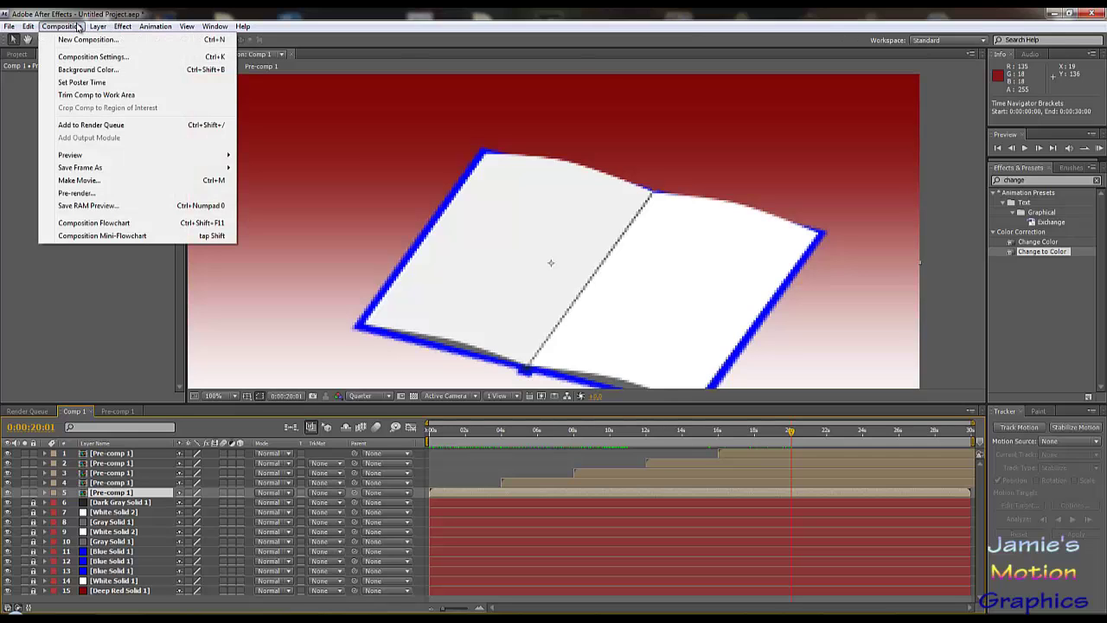
click(93, 56)
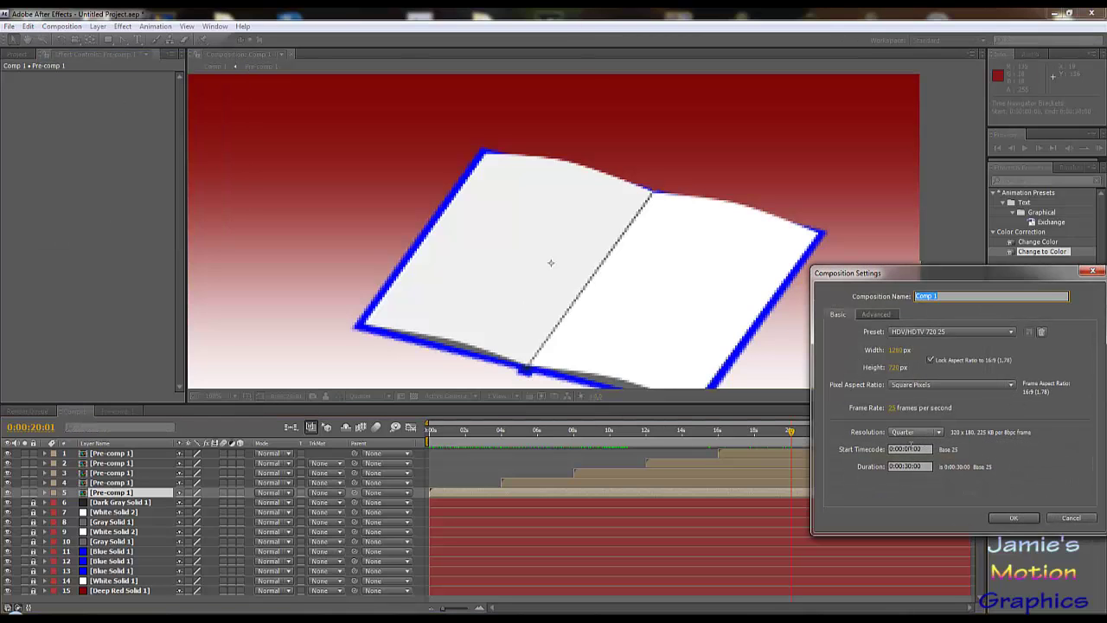
drag(912, 445, 909, 464)
click(909, 466)
text(3000)
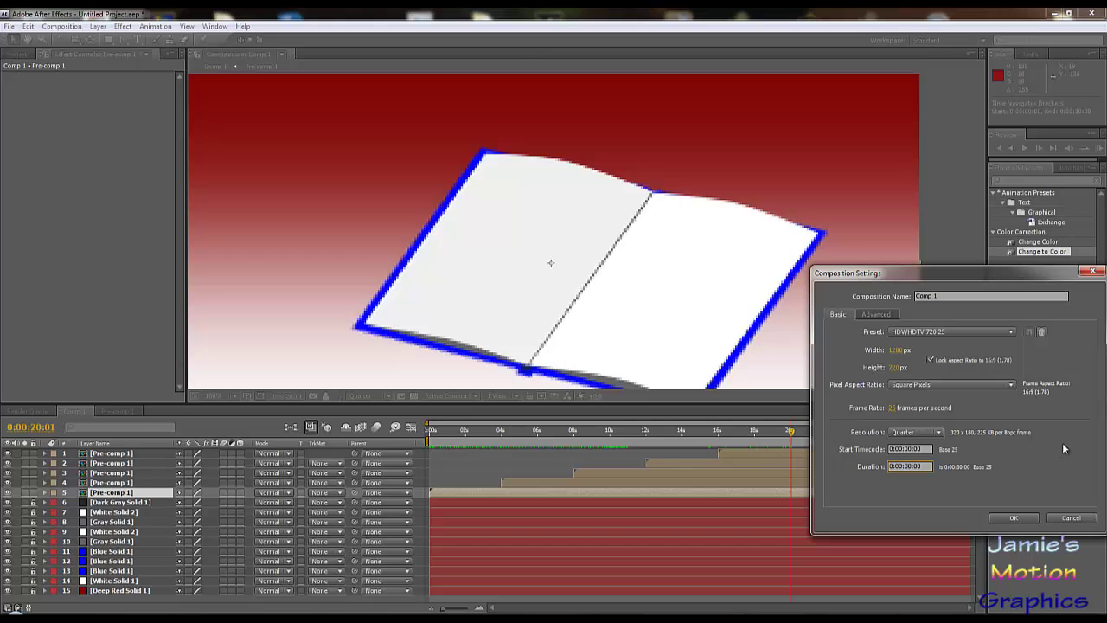
text(2)
click(1014, 519)
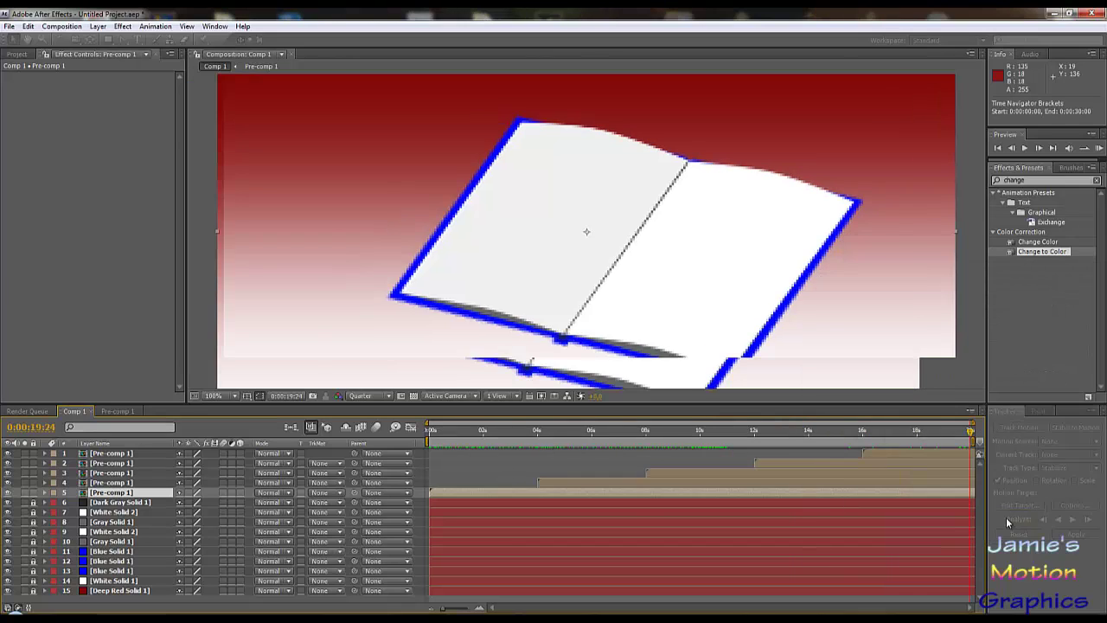
click(431, 431)
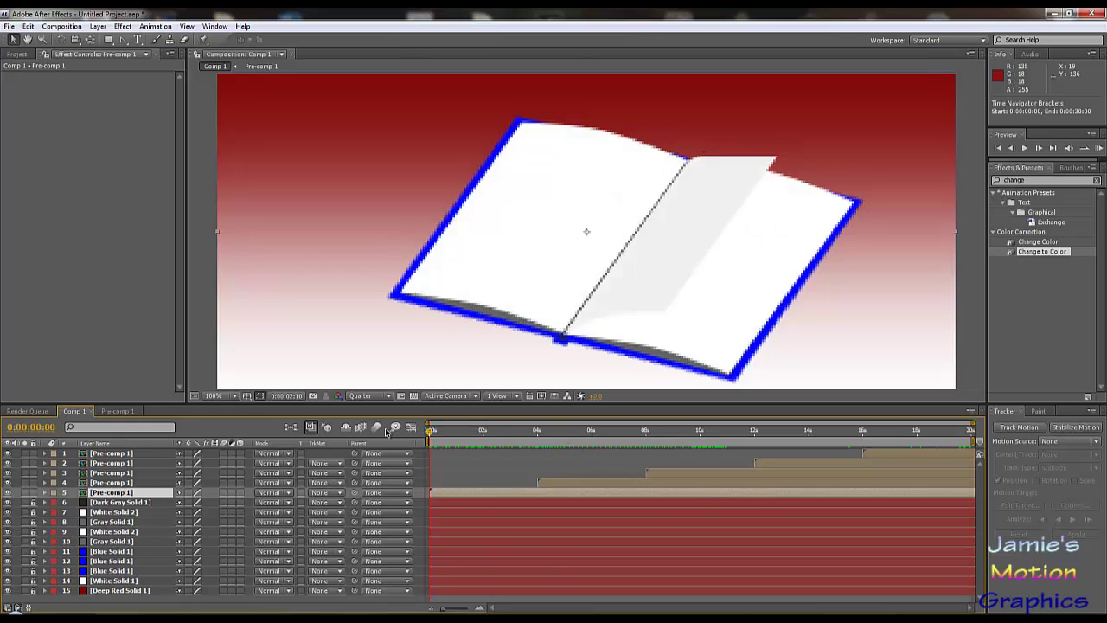